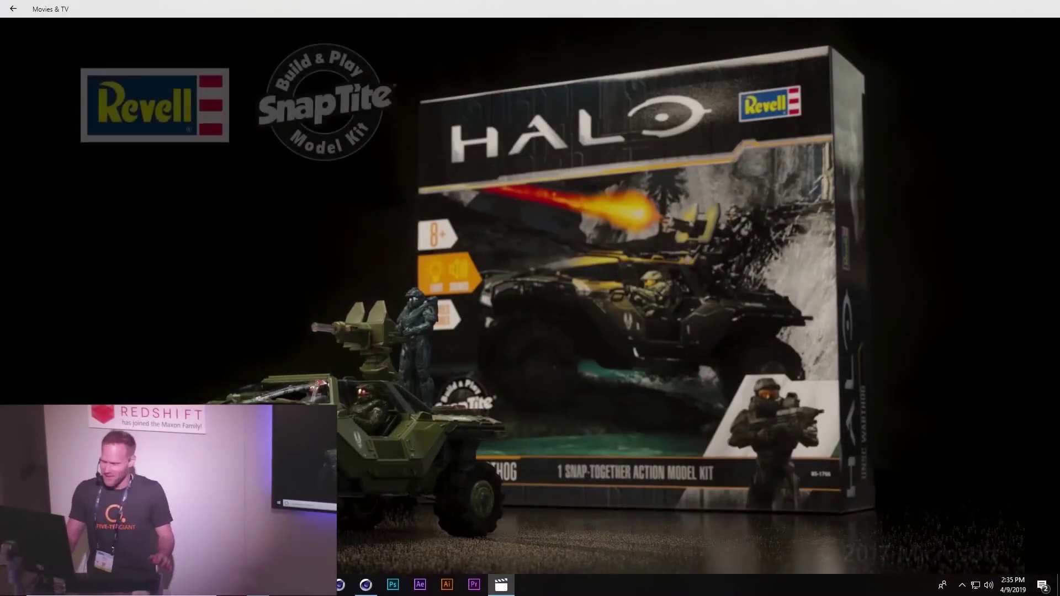
Leave the video and open the 01 - CAD Files scene from the Presentation files folder in File Explorer
{"action": "left_click", "coordinate": [1018, 12]}
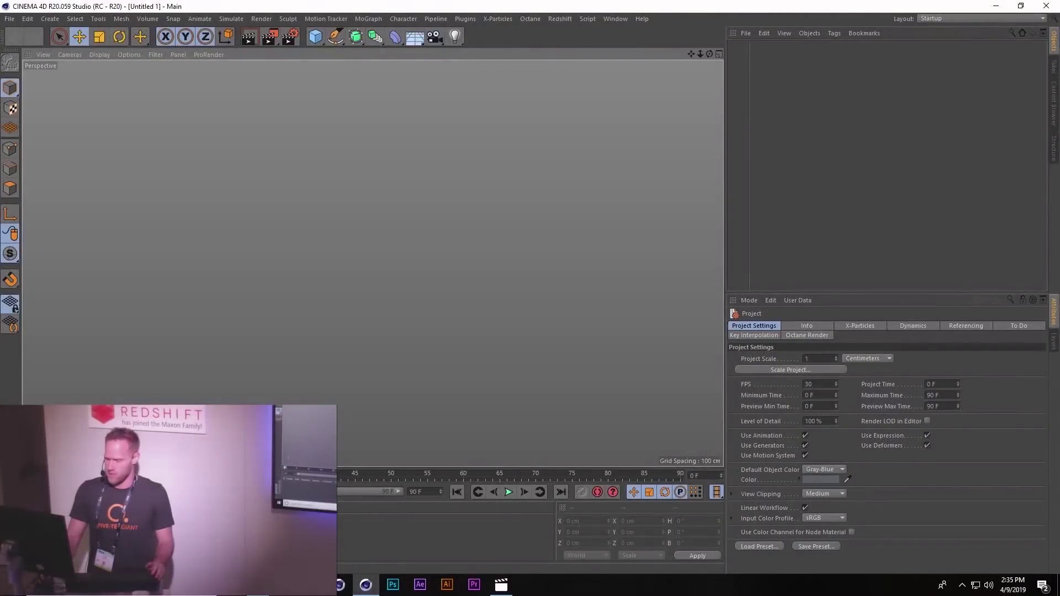
{"action": "left_click", "coordinate": [258, 585]}
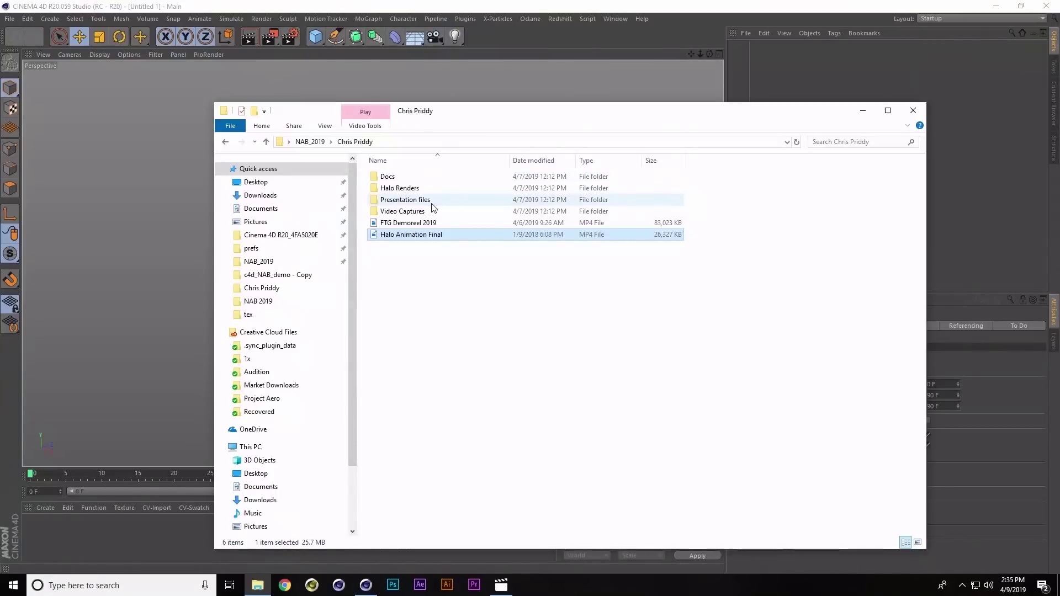
{"action": "double_click", "coordinate": [426, 199]}
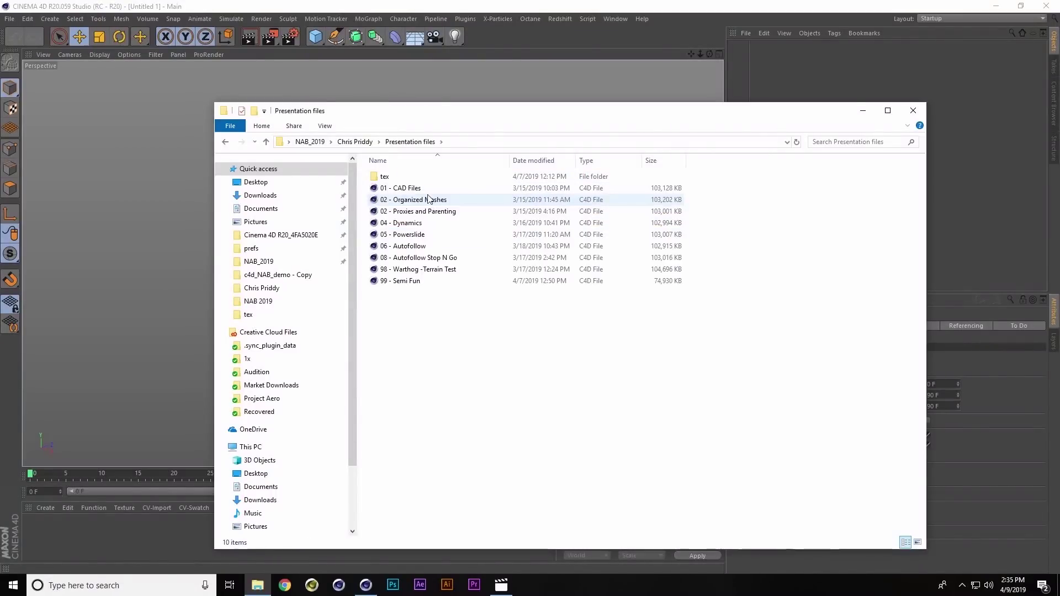
{"action": "double_click", "coordinate": [417, 189]}
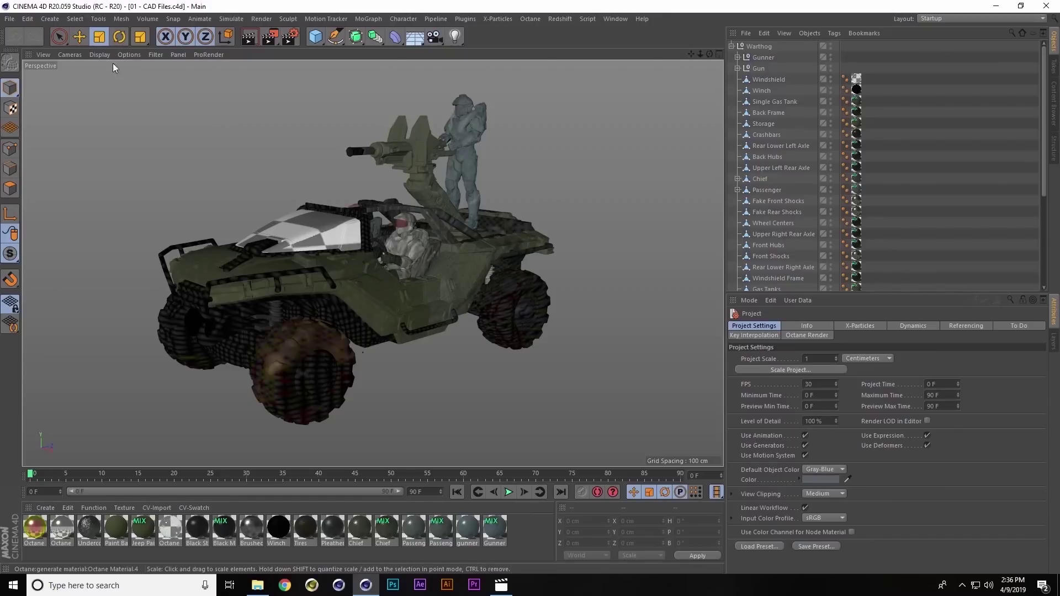
Turn off textures in the perspective view and set its display to Gouraud Shading (Lines)
{"action": "left_click", "coordinate": [140, 54]}
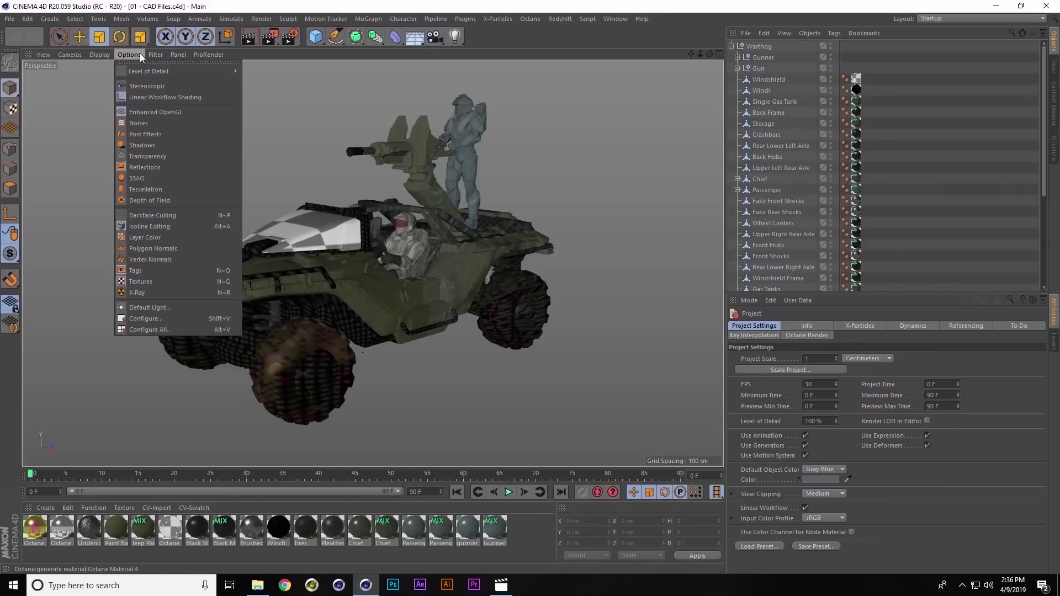
{"action": "left_click", "coordinate": [147, 282]}
{"action": "left_click", "coordinate": [104, 54]}
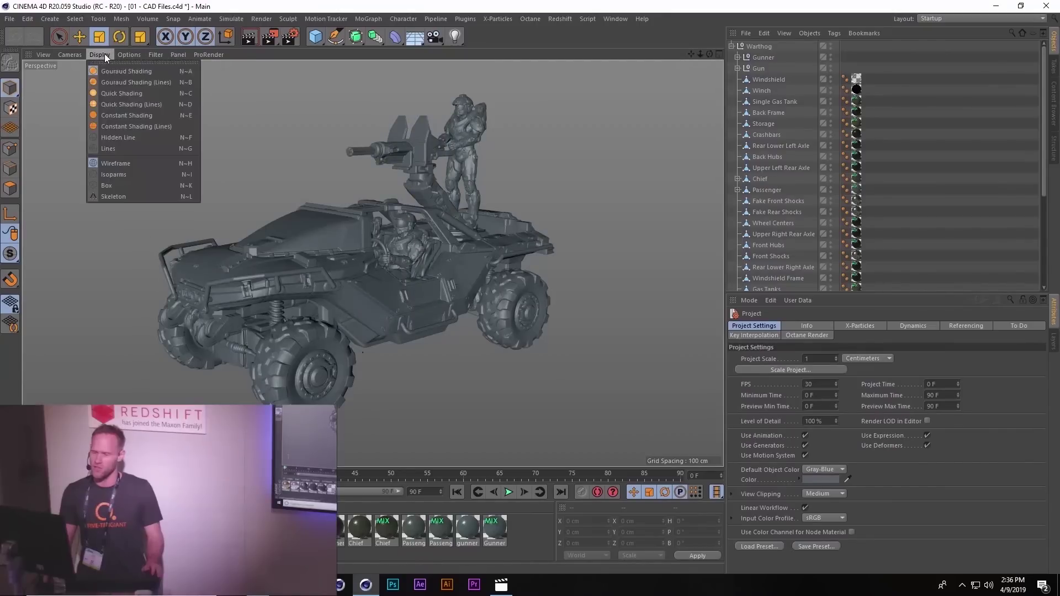
{"action": "left_click", "coordinate": [146, 82]}
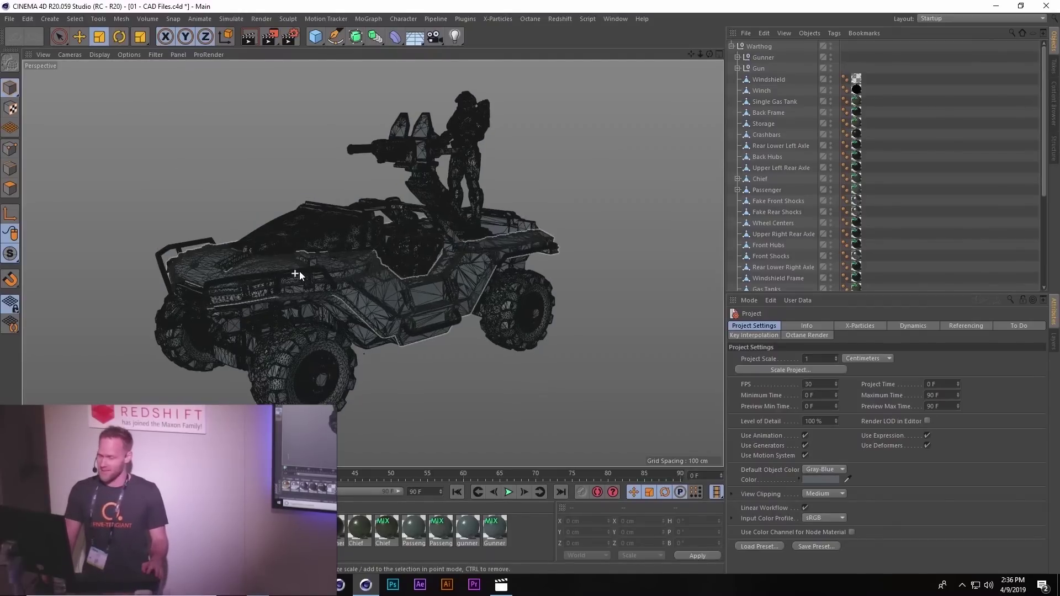
Examine the wireframe density of the Warthog's windshield, hood, front suspension and front tires
{"action": "scroll", "coordinate": [299, 270], "scroll_direction": "up", "scroll_amount": 10}
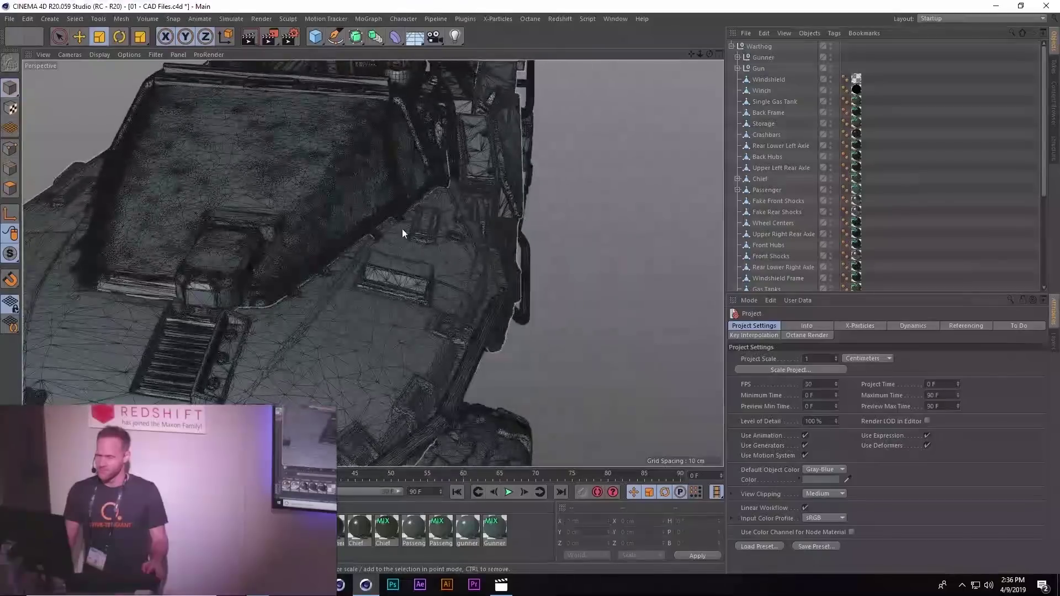
{"action": "scroll", "coordinate": [390, 198], "scroll_direction": "up", "scroll_amount": 3}
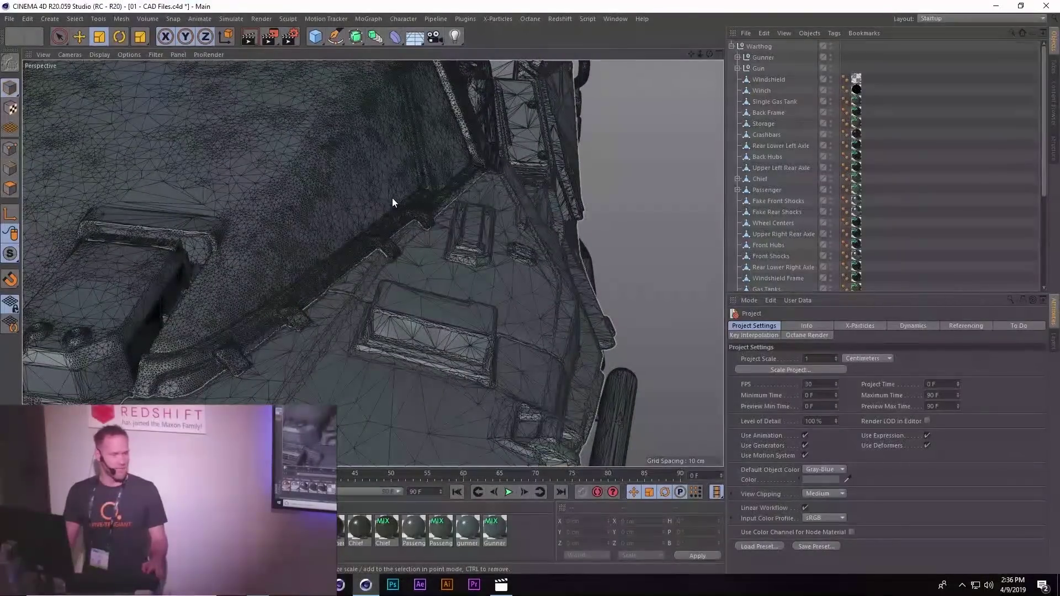
{"action": "scroll", "coordinate": [391, 198], "scroll_direction": "down", "scroll_amount": 4}
{"action": "middle_click_drag", "start_coordinate": [400, 280], "coordinate": [360, 124], "text": "alt"}
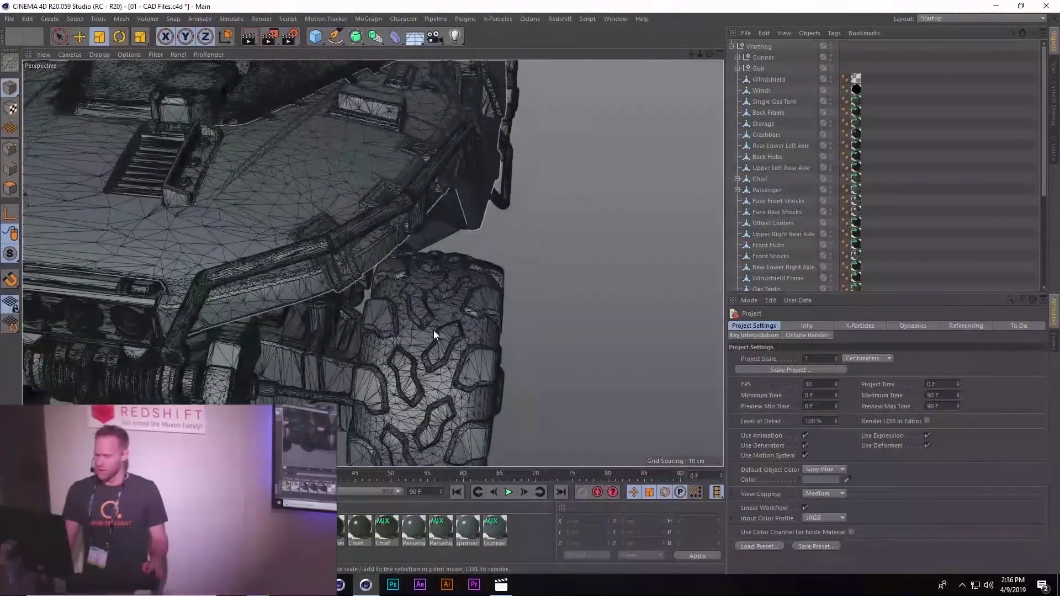
{"action": "scroll", "coordinate": [433, 331], "scroll_direction": "down", "scroll_amount": 2}
{"action": "middle_click_drag", "start_coordinate": [435, 347], "coordinate": [406, 259], "text": "alt"}
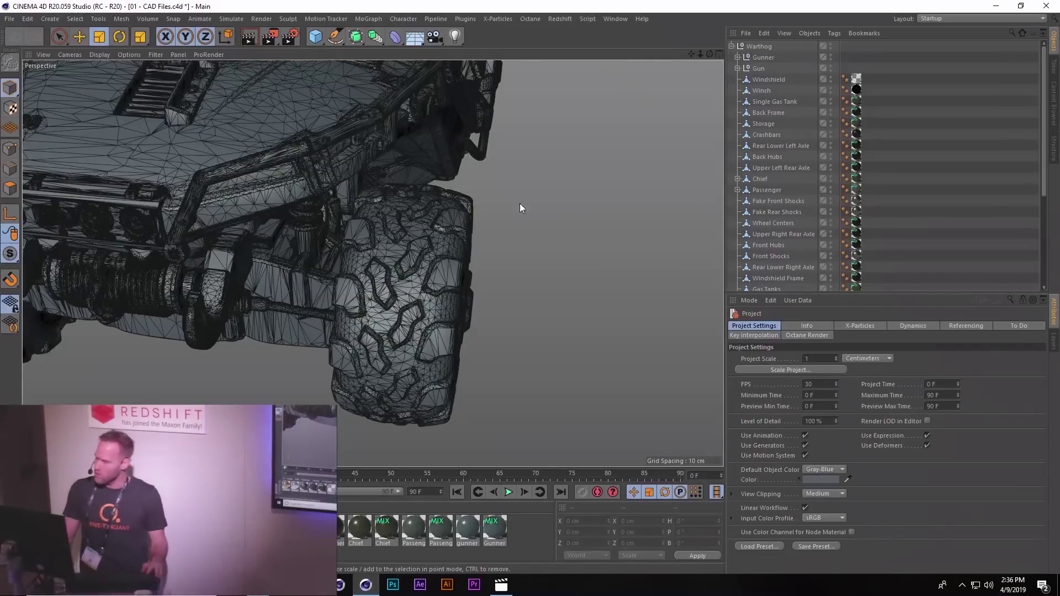
{"action": "left_click_drag", "start_coordinate": [435, 255], "coordinate": [419, 239], "text": "alt"}
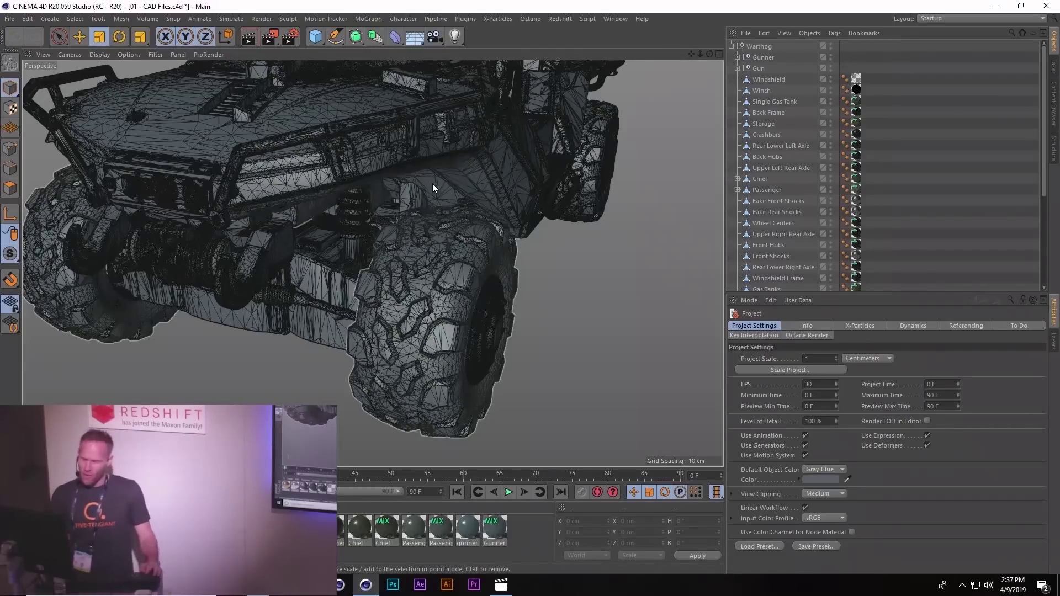
{"action": "right_click_drag", "start_coordinate": [432, 183], "coordinate": [408, 217], "text": "alt"}
{"action": "mouse_move", "coordinate": [408, 216]}
{"action": "left_mouse_down", "text": "alt"}
{"action": "mouse_move", "coordinate": [441, 200]}
{"action": "mouse_move", "coordinate": [422, 194]}
{"action": "mouse_move", "coordinate": [406, 236]}
{"action": "left_mouse_up", "text": "alt"}
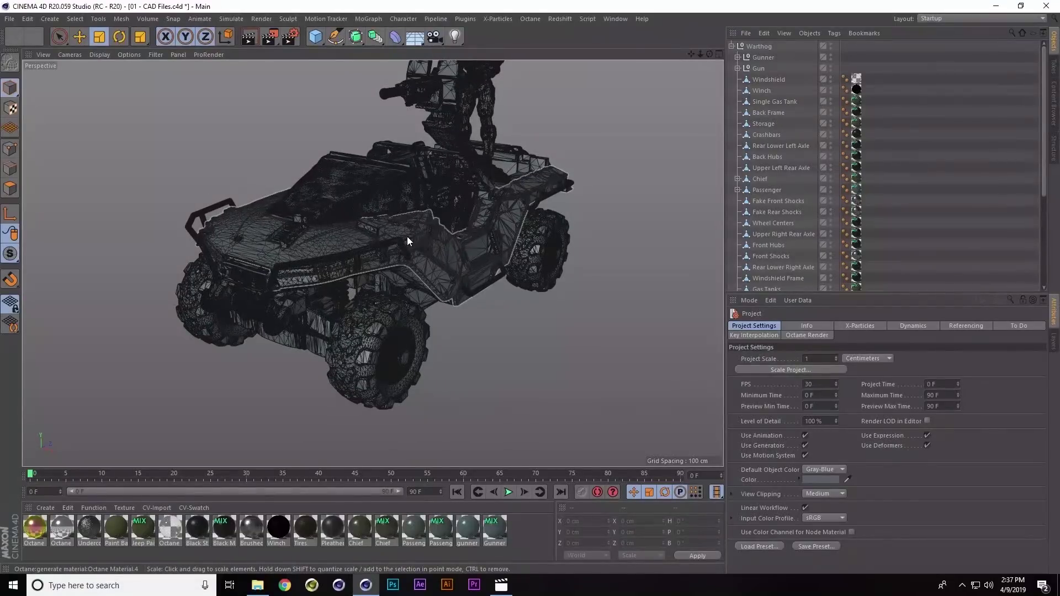
Select the Front Tires object on the Warthog and switch to polygon editing mode
{"action": "left_click", "coordinate": [10, 188]}
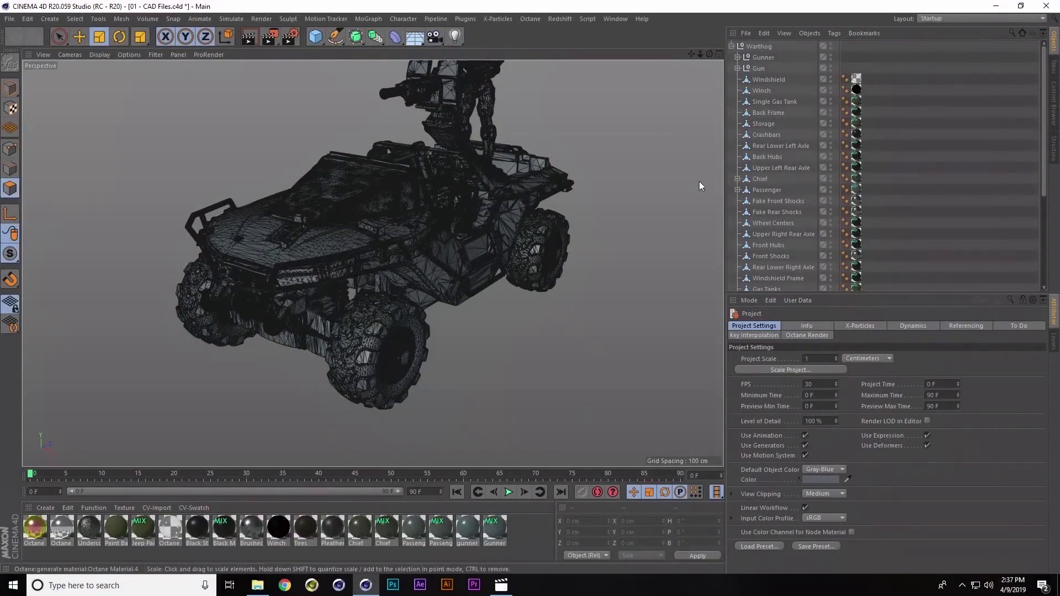
{"action": "left_click", "coordinate": [10, 87]}
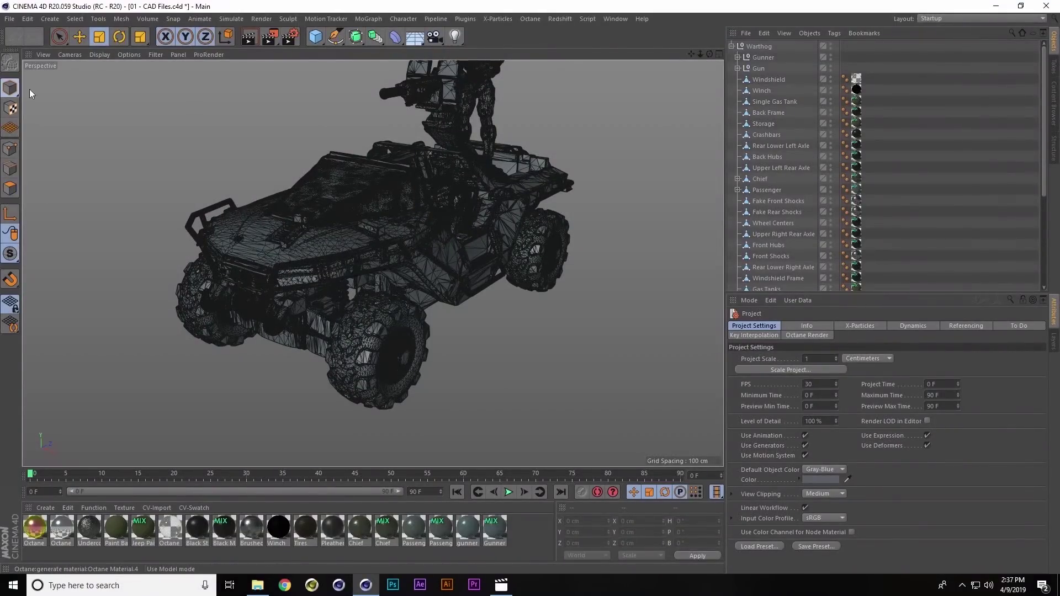
{"action": "left_click", "coordinate": [376, 339]}
{"action": "scroll", "coordinate": [804, 280], "scroll_direction": "down", "scroll_amount": 5}
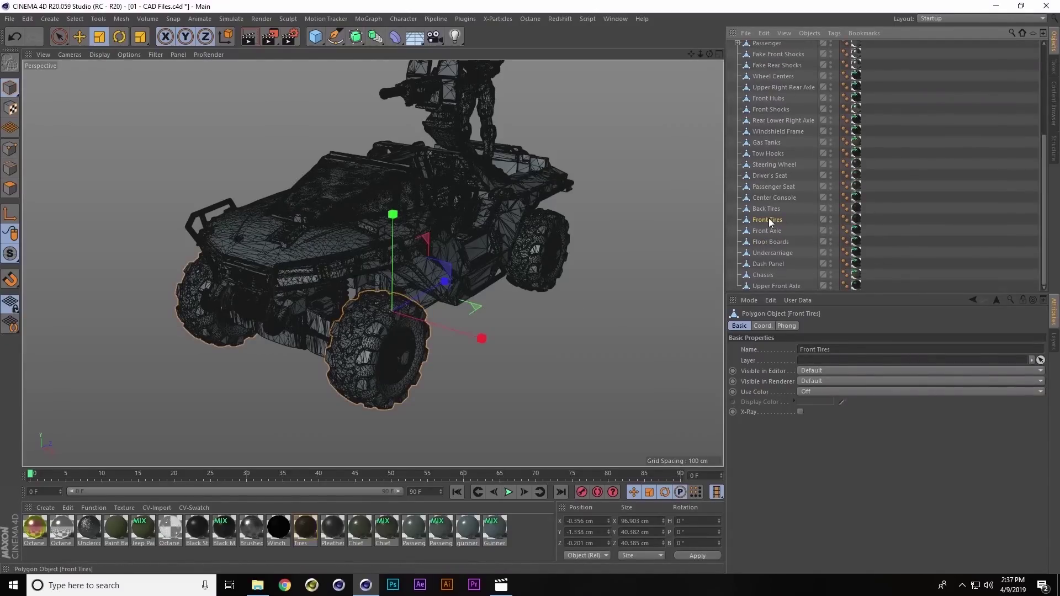
{"action": "left_click_drag", "start_coordinate": [365, 339], "coordinate": [397, 326], "text": "alt"}
{"action": "left_click", "coordinate": [11, 188]}
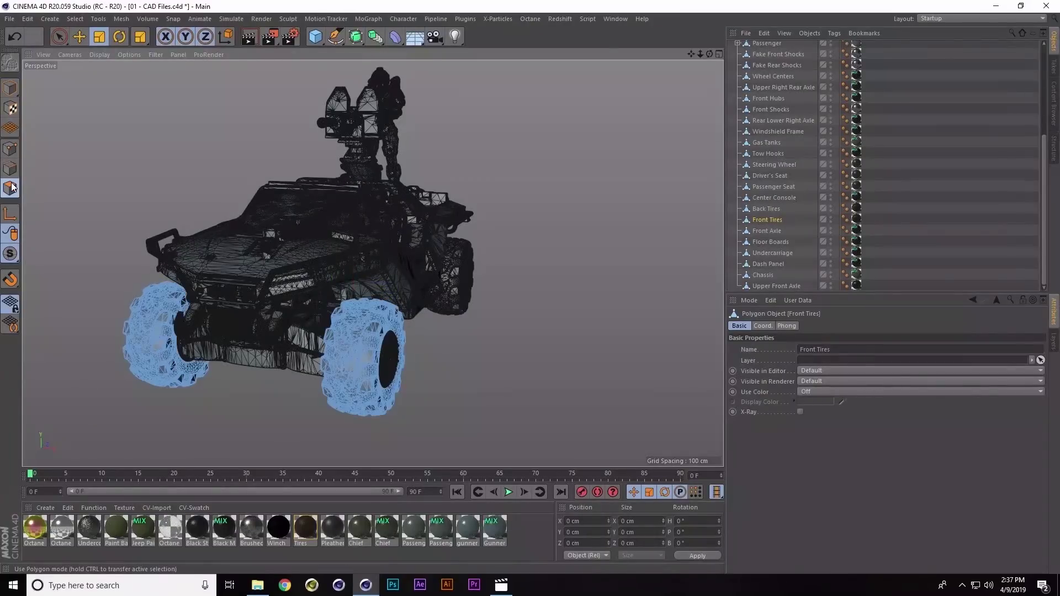
{"action": "scroll", "coordinate": [399, 335], "scroll_direction": "up", "scroll_amount": 3}
{"action": "left_click_drag", "start_coordinate": [399, 336], "coordinate": [420, 320], "text": "alt"}
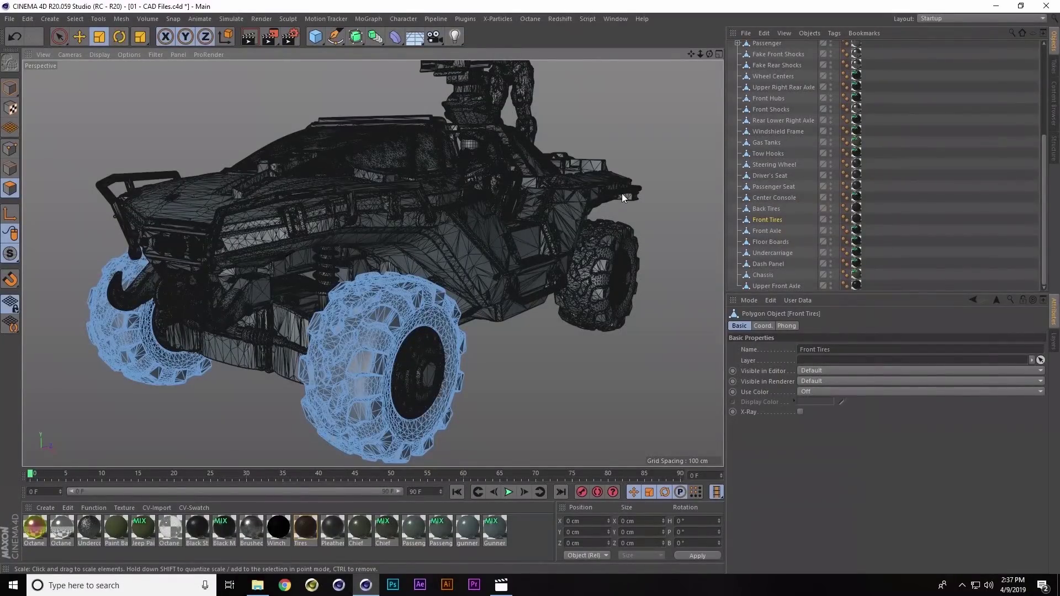
Select all polygons of the nearer front tire with Fill Selection
{"action": "key", "text": "u"}
{"action": "key", "text": "f"}
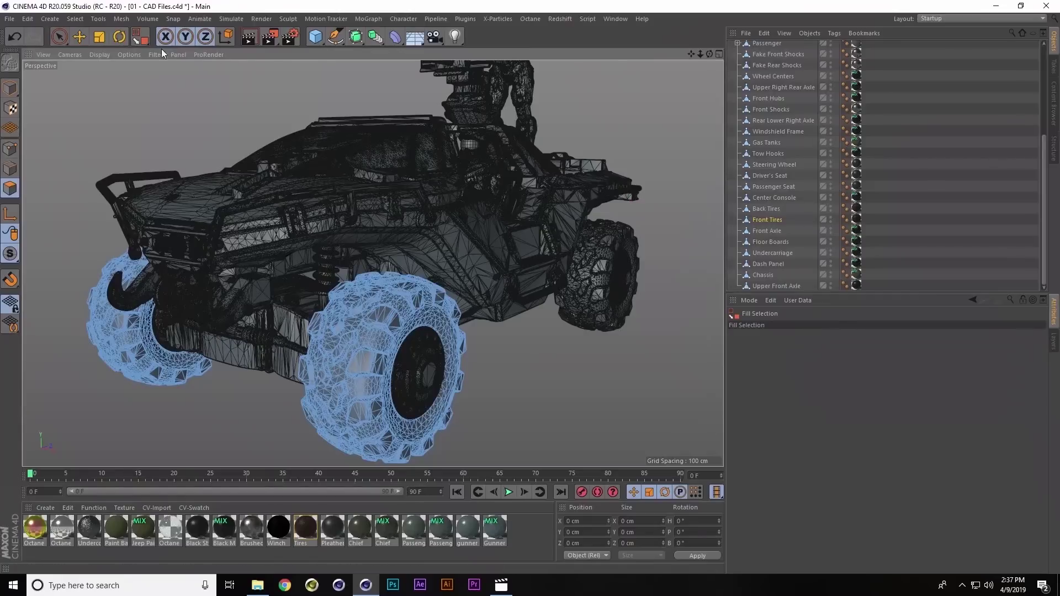
{"action": "left_click", "coordinate": [75, 18]}
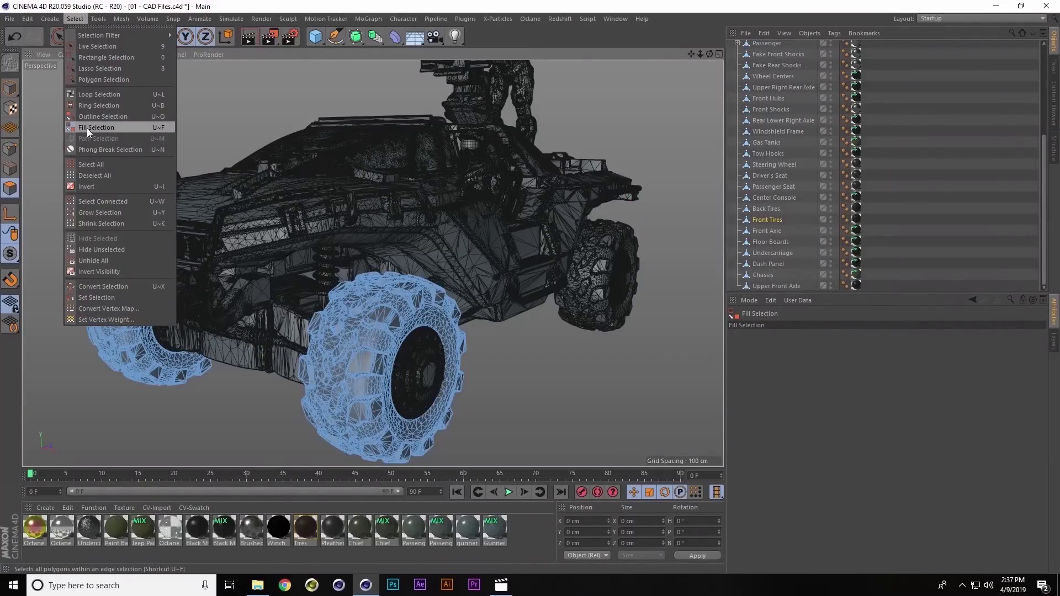
{"action": "left_click", "coordinate": [409, 312]}
{"action": "left_click", "coordinate": [380, 314]}
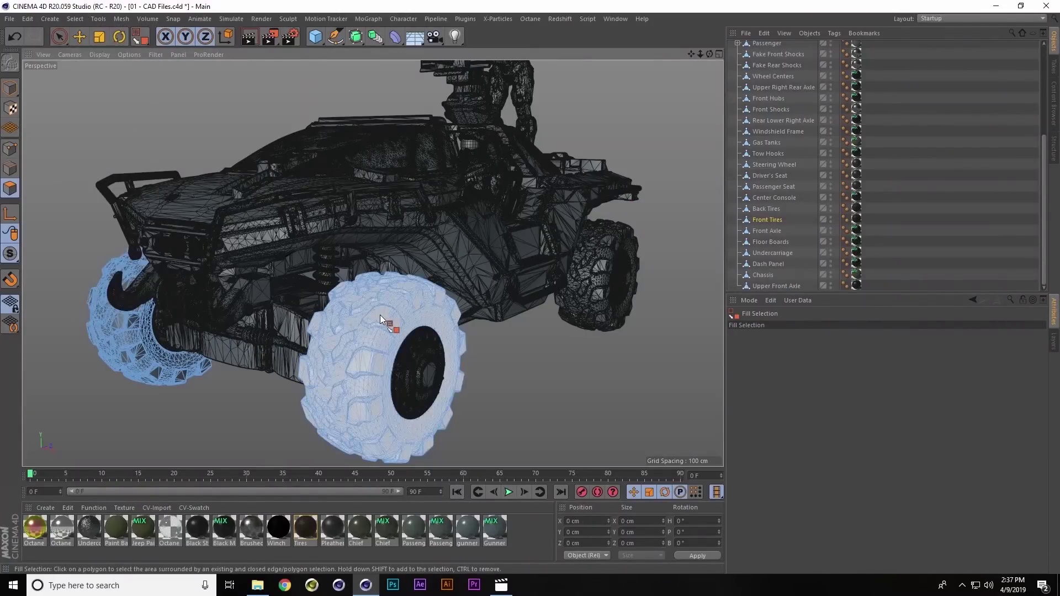
{"action": "left_click", "coordinate": [380, 314]}
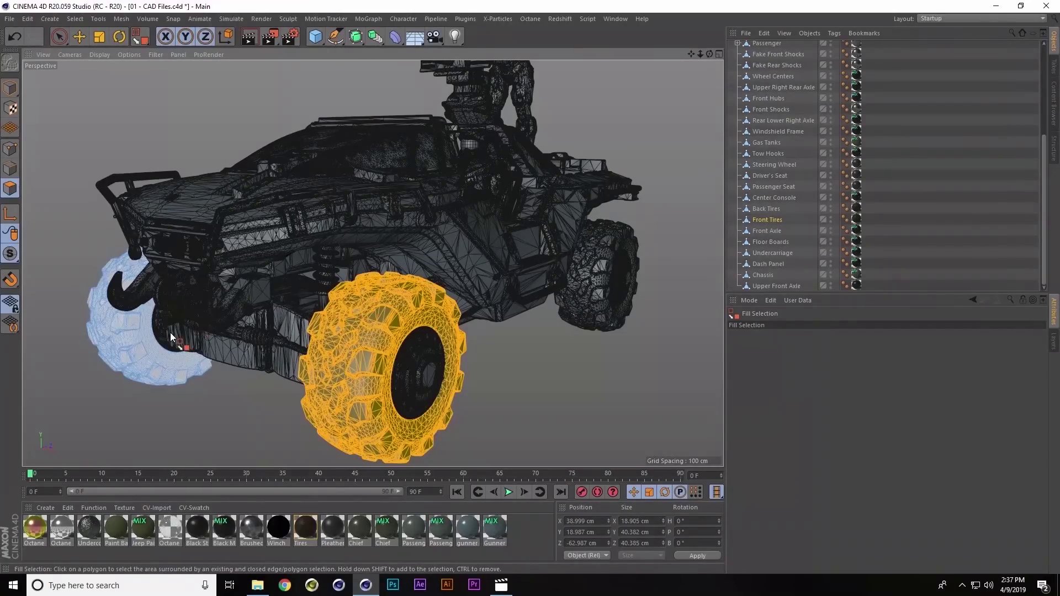
Split the selected tire polygons into a separate object and delete them from the original Front Tires object
{"action": "right_click", "coordinate": [470, 235]}
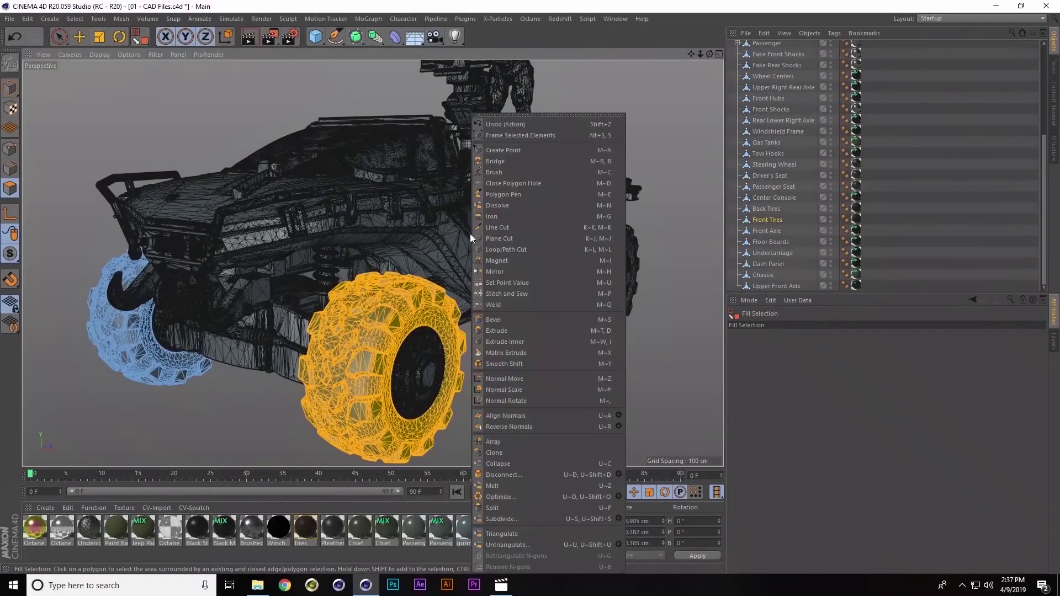
{"action": "left_click", "coordinate": [500, 509]}
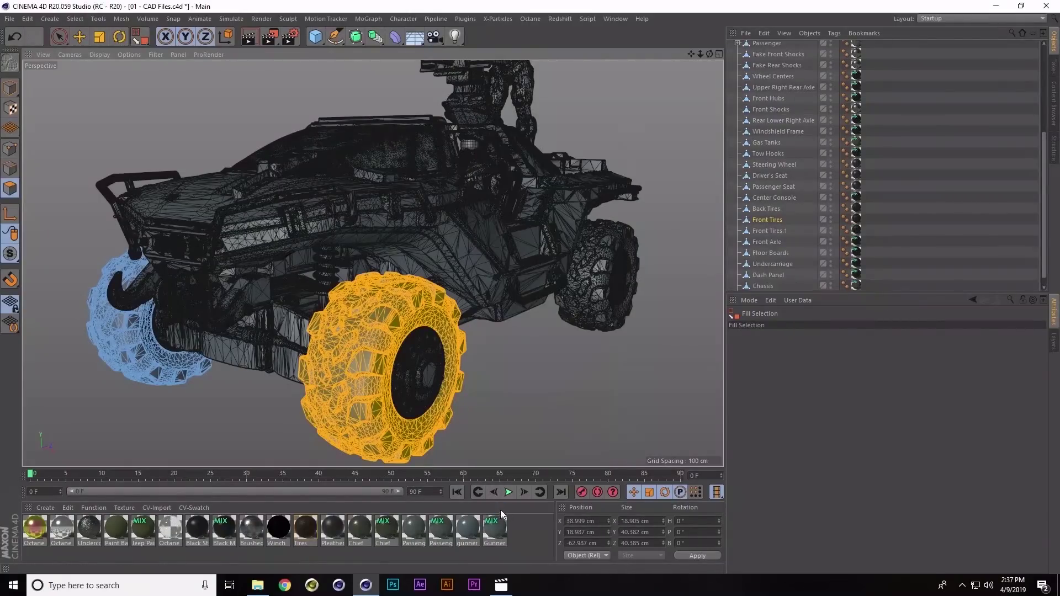
{"action": "left_click", "coordinate": [762, 231]}
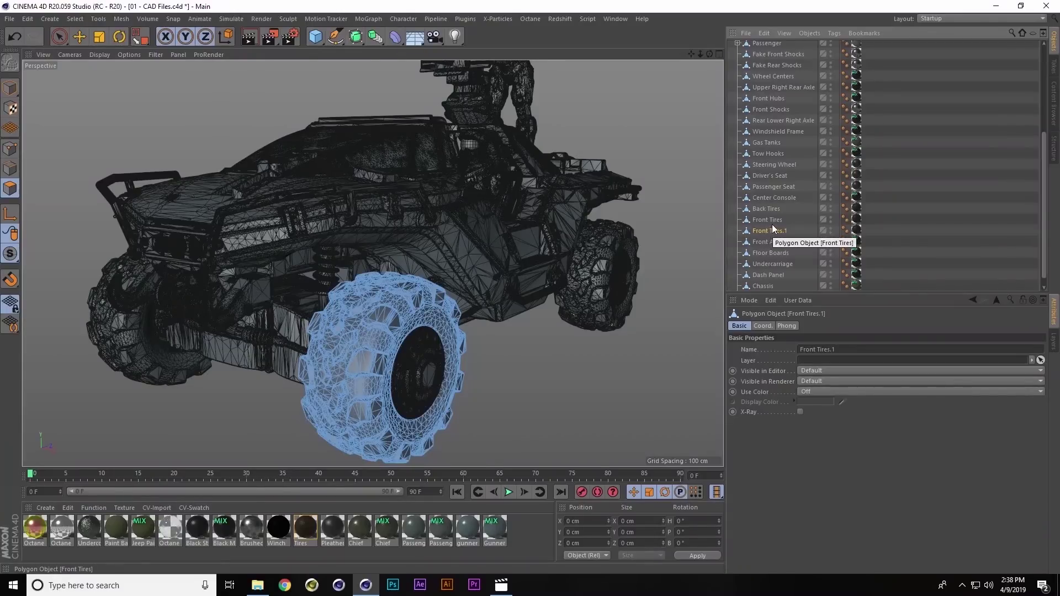
{"action": "left_click", "coordinate": [773, 221]}
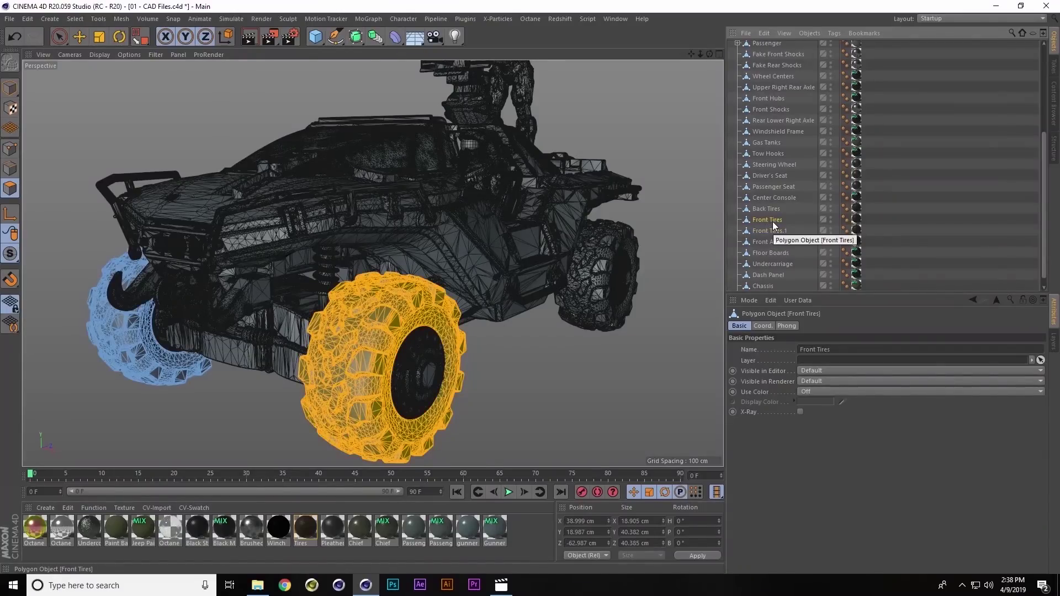
{"action": "left_click", "coordinate": [353, 209]}
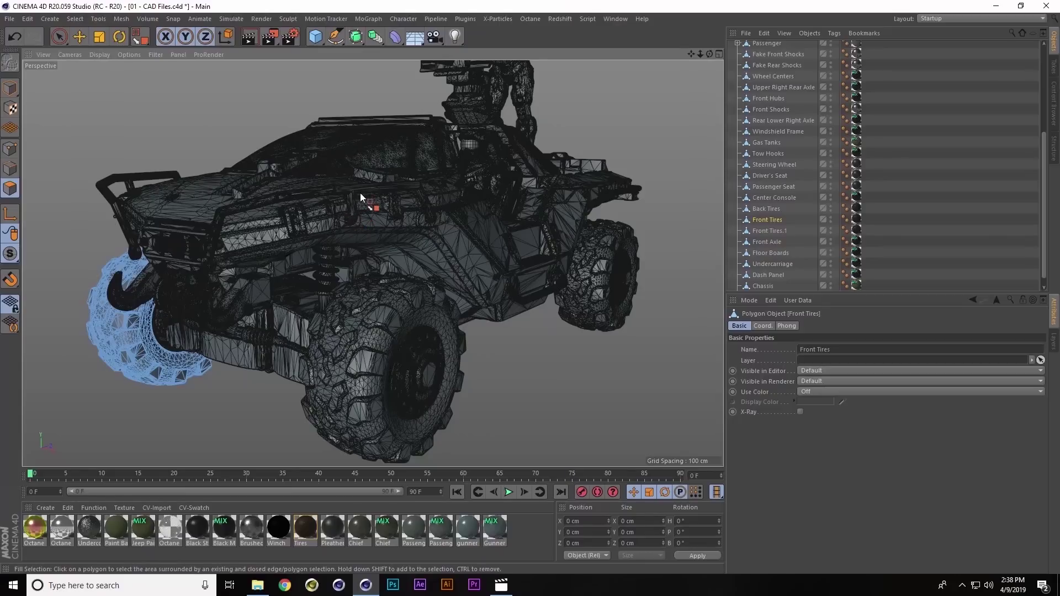
In point mode, optimize Front Tires with polygons, unused points and points enabled, and return to model mode
{"action": "left_click", "coordinate": [11, 148]}
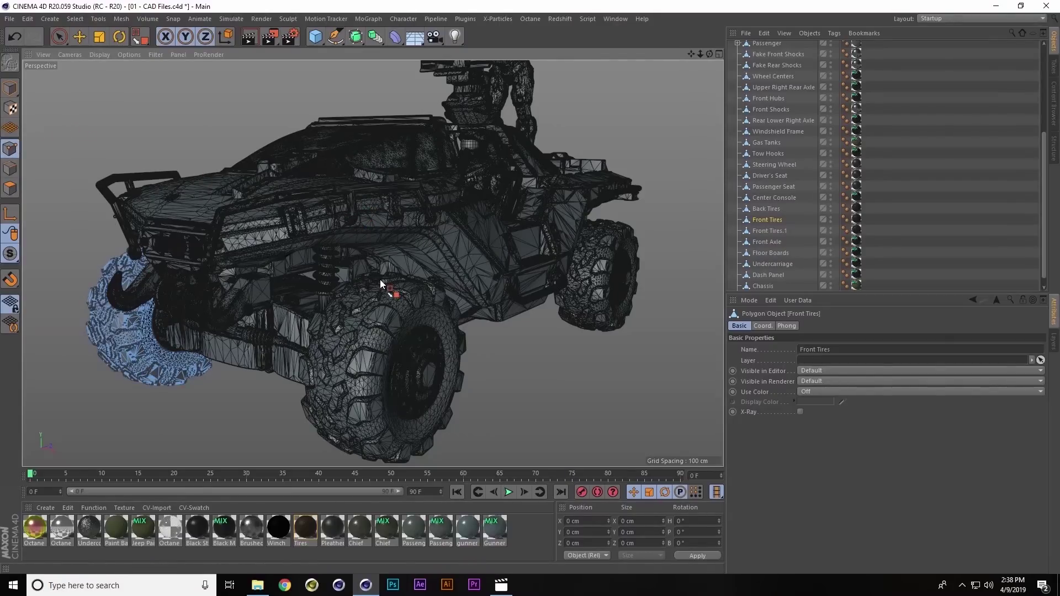
{"action": "right_click", "coordinate": [423, 255]}
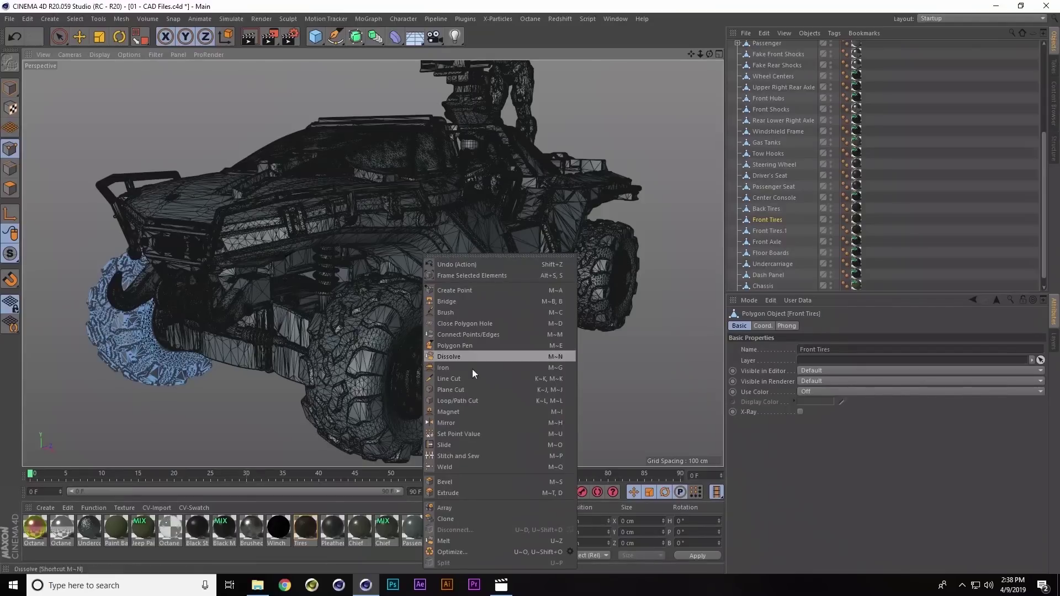
{"action": "left_click", "coordinate": [572, 551]}
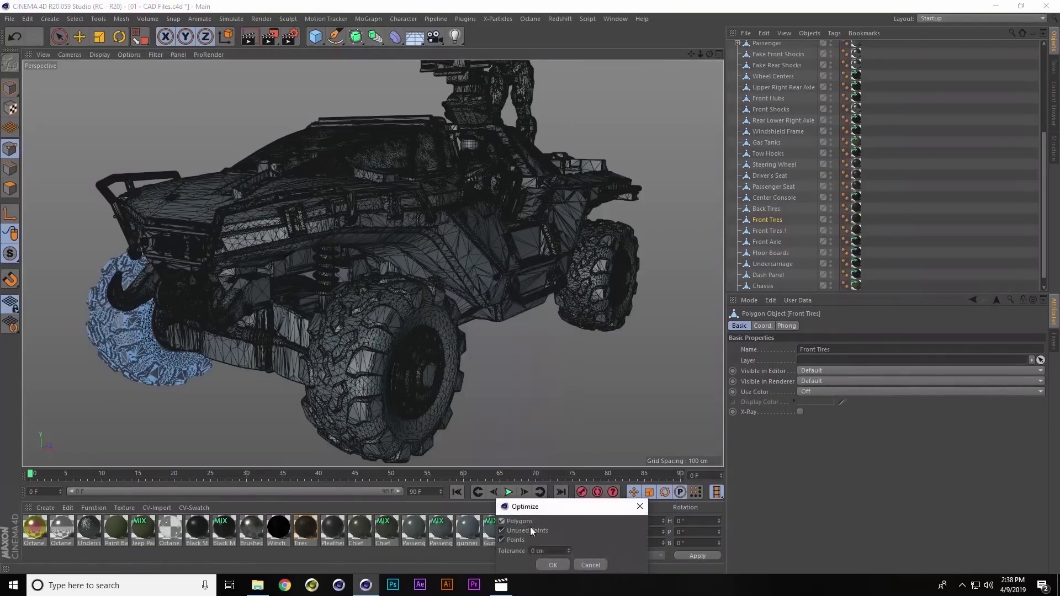
{"action": "type", "text": ".000"}
{"action": "key", "text": "Return"}
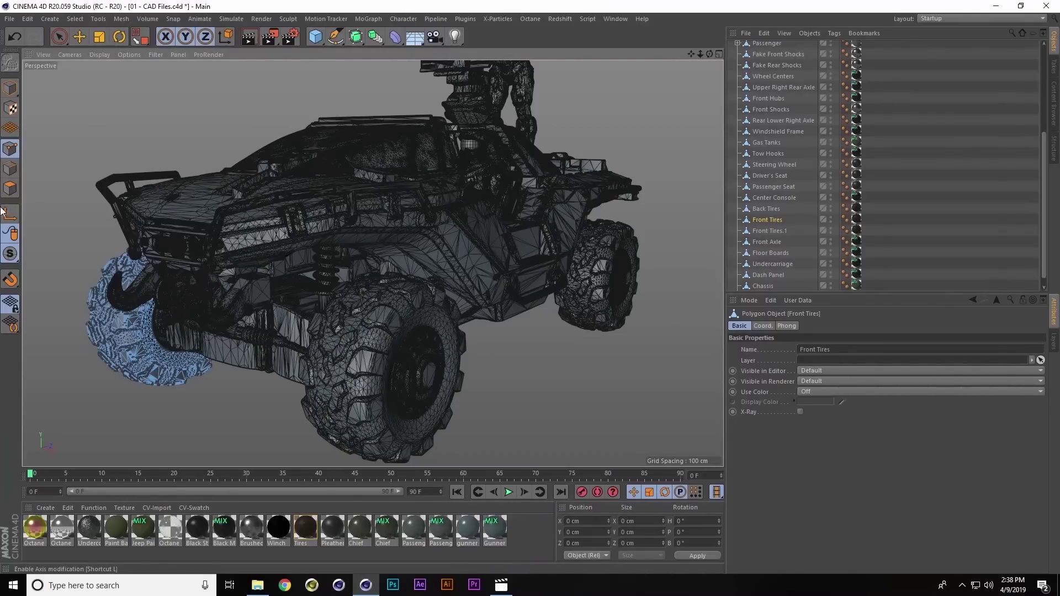
{"action": "left_click", "coordinate": [10, 88]}
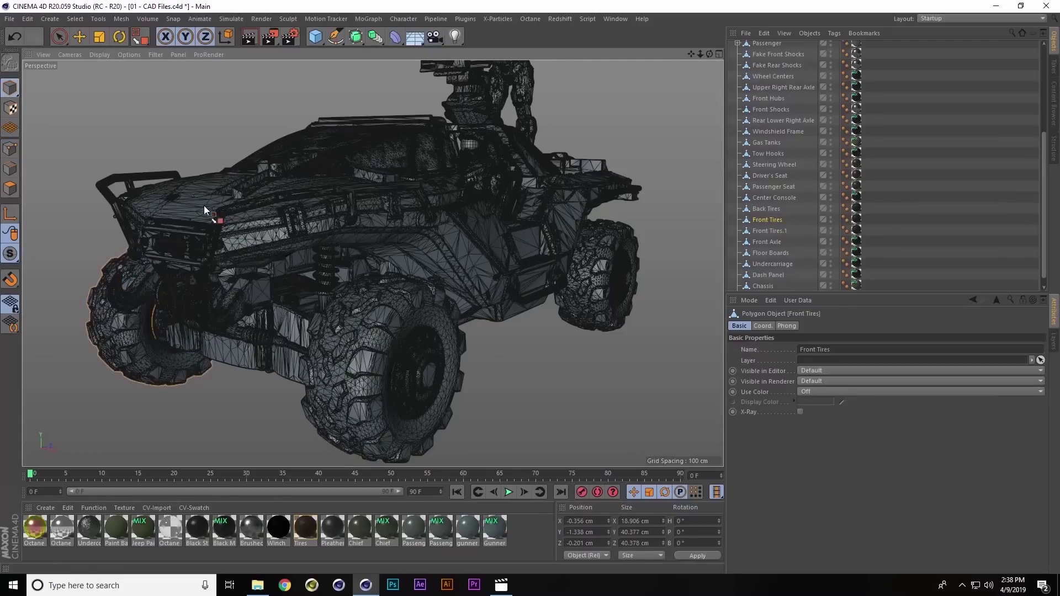
Select the Front Hubs object and, in polygon mode, use Fill Selection to select all polygons of the nearer front hub
{"action": "left_click", "coordinate": [79, 36]}
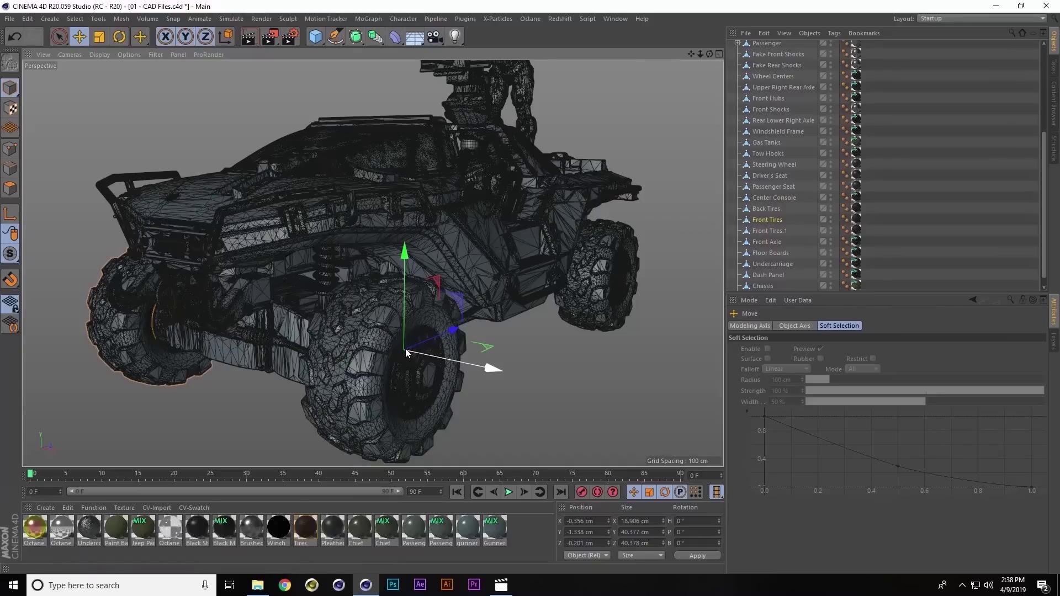
{"action": "left_click", "coordinate": [408, 378]}
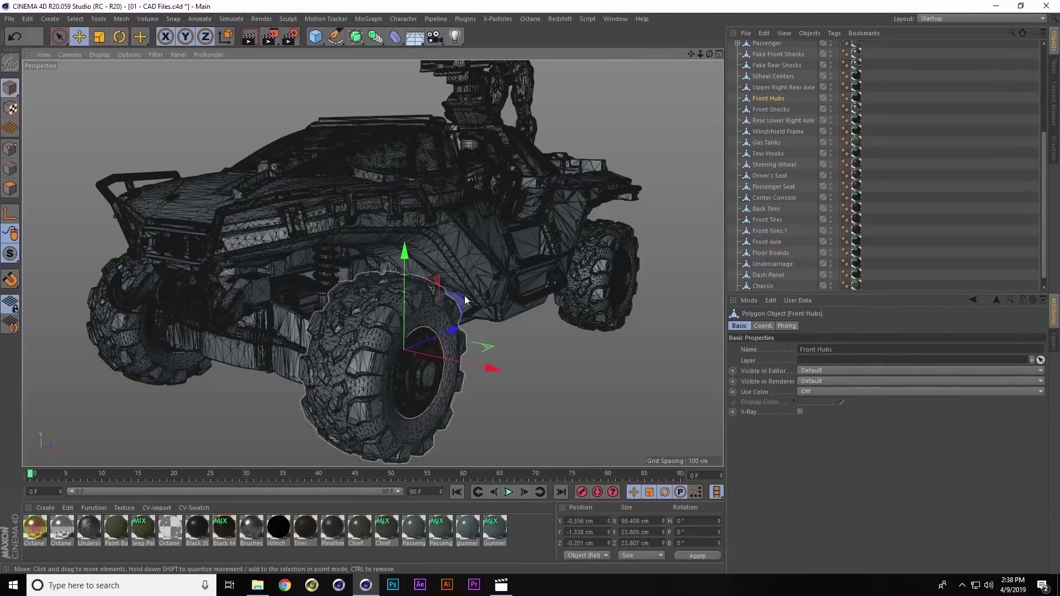
{"action": "left_click", "coordinate": [10, 188]}
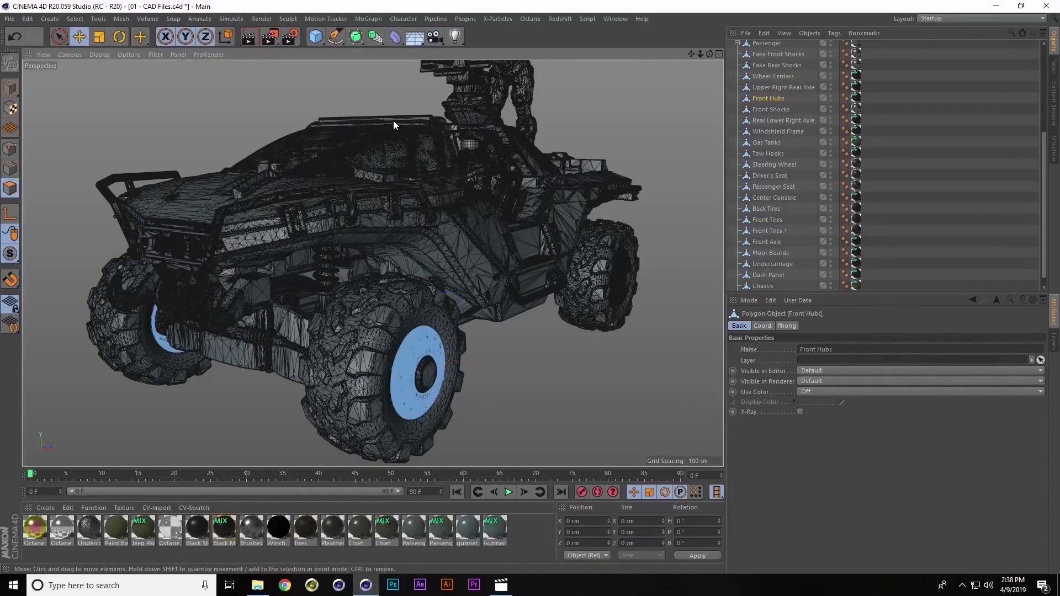
{"action": "right_click", "coordinate": [393, 120]}
{"action": "left_click", "coordinate": [392, 135]}
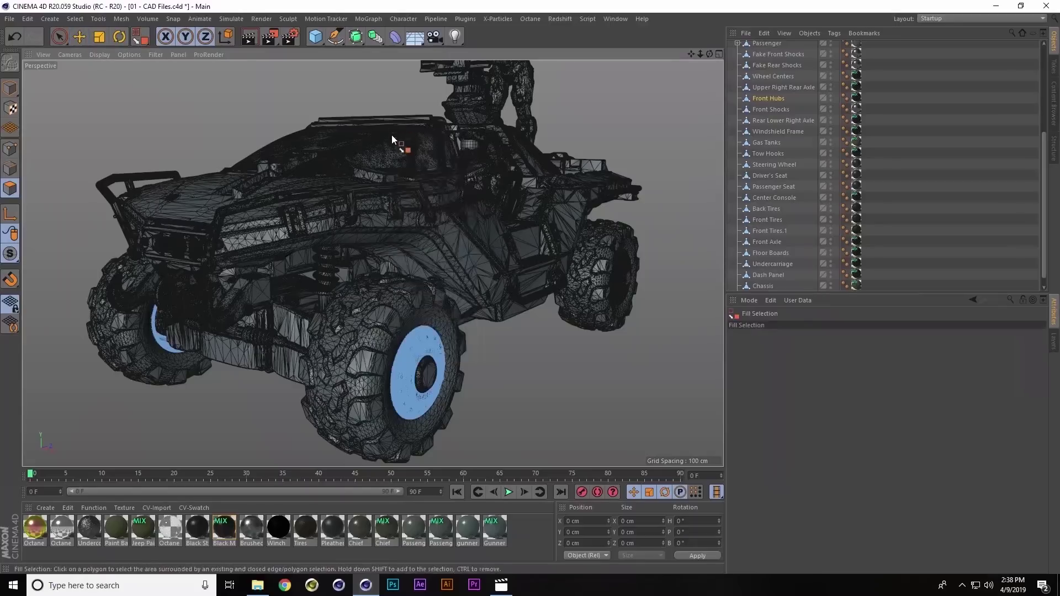
{"action": "left_click", "coordinate": [406, 352]}
Split the selected hub polygons into a separate object, delete them from Front Hubs, and return to model mode
{"action": "right_click", "coordinate": [522, 190]}
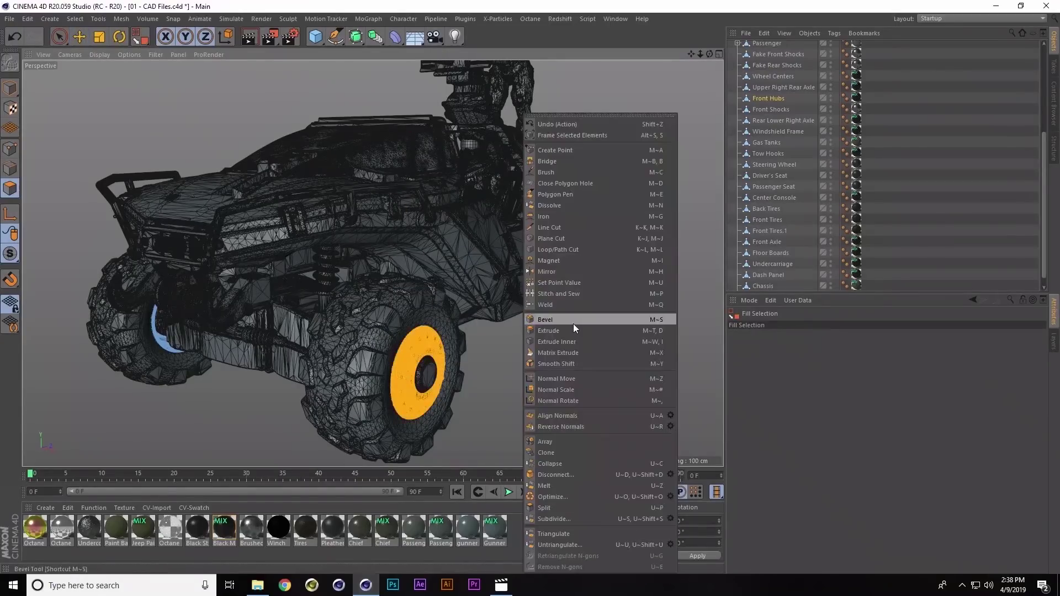
{"action": "left_click", "coordinate": [568, 507]}
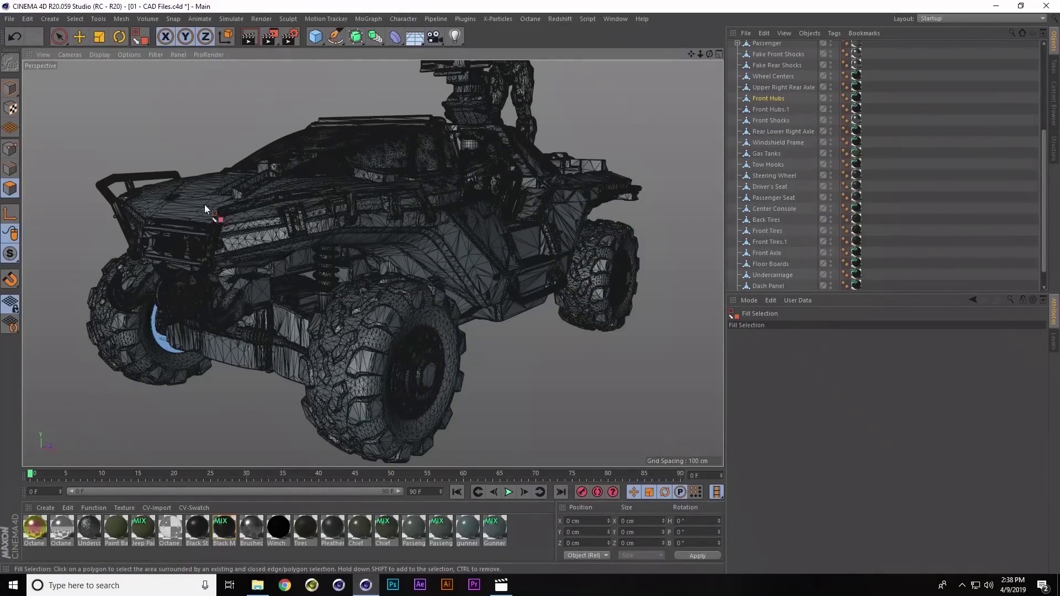
{"action": "left_click", "coordinate": [10, 87]}
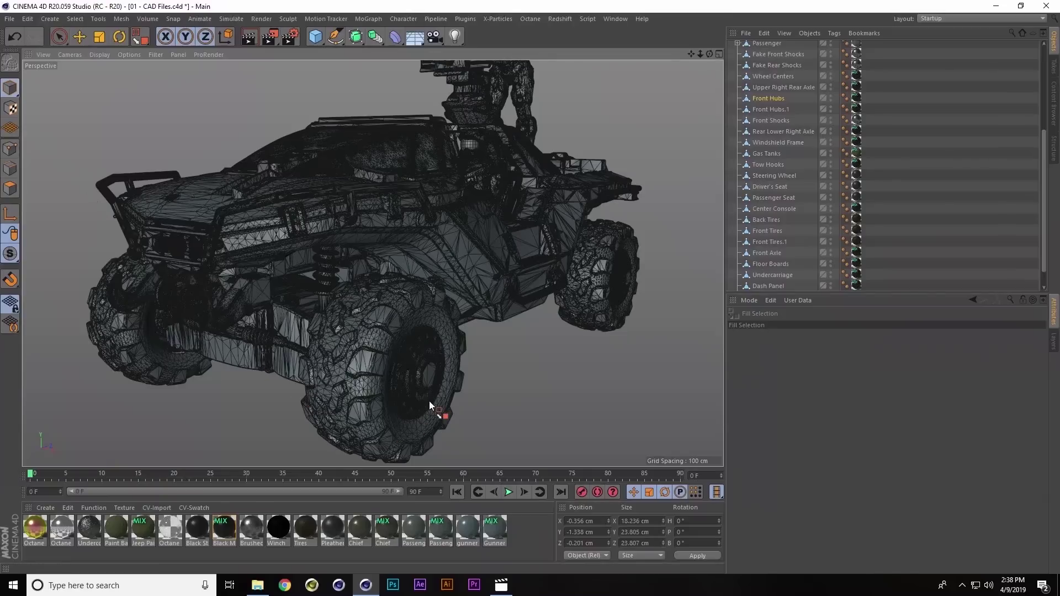
Select the Wheel Centers object and, in polygon mode, fill-select the center of the nearer front wheel
{"action": "key", "text": "e"}
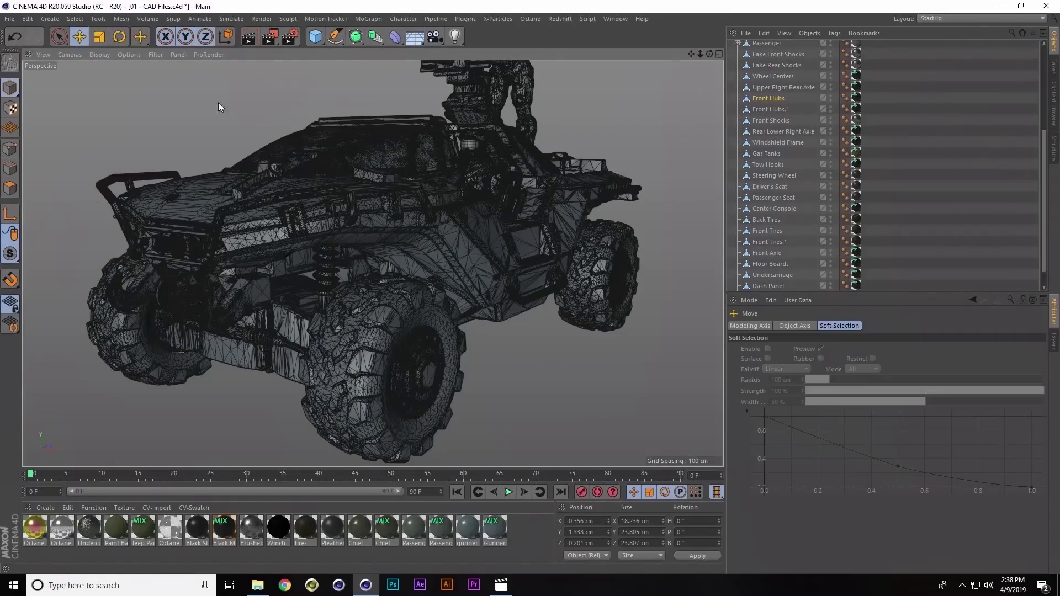
{"action": "left_click", "coordinate": [406, 409]}
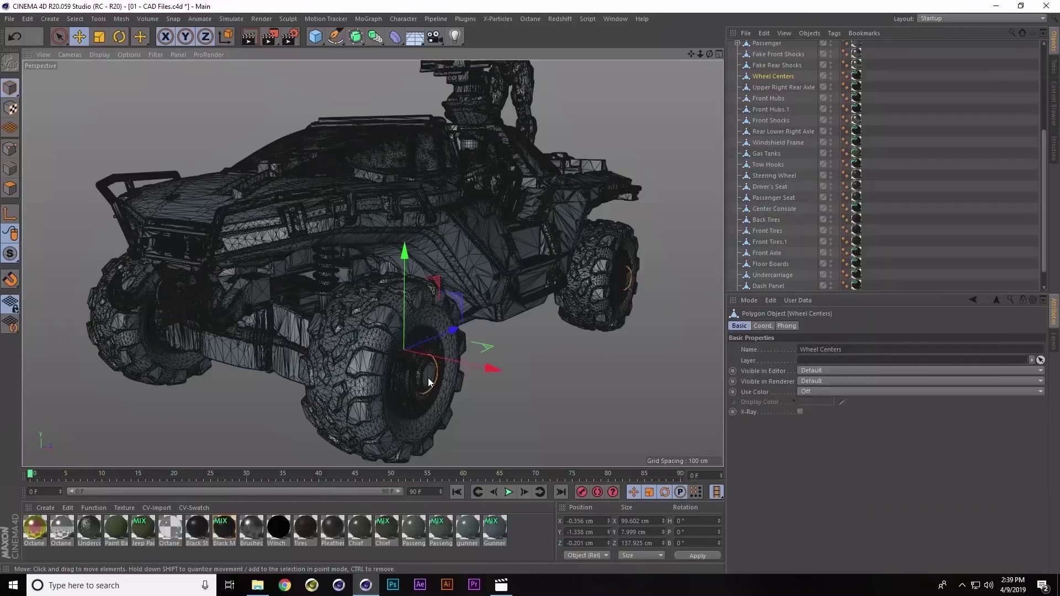
{"action": "left_click", "coordinate": [10, 188]}
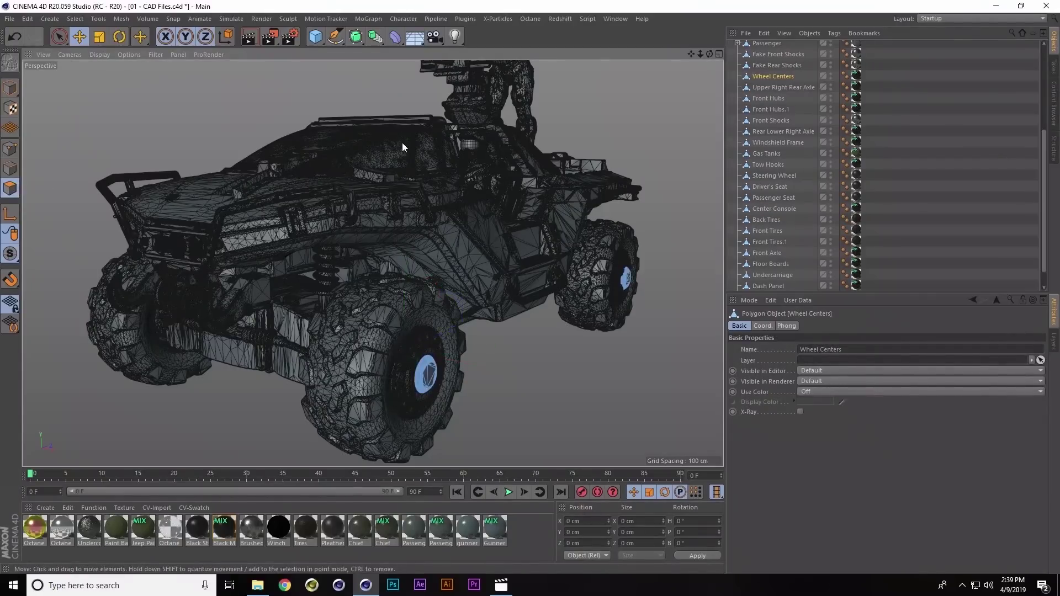
{"action": "key", "text": "u"}
{"action": "key", "text": "f"}
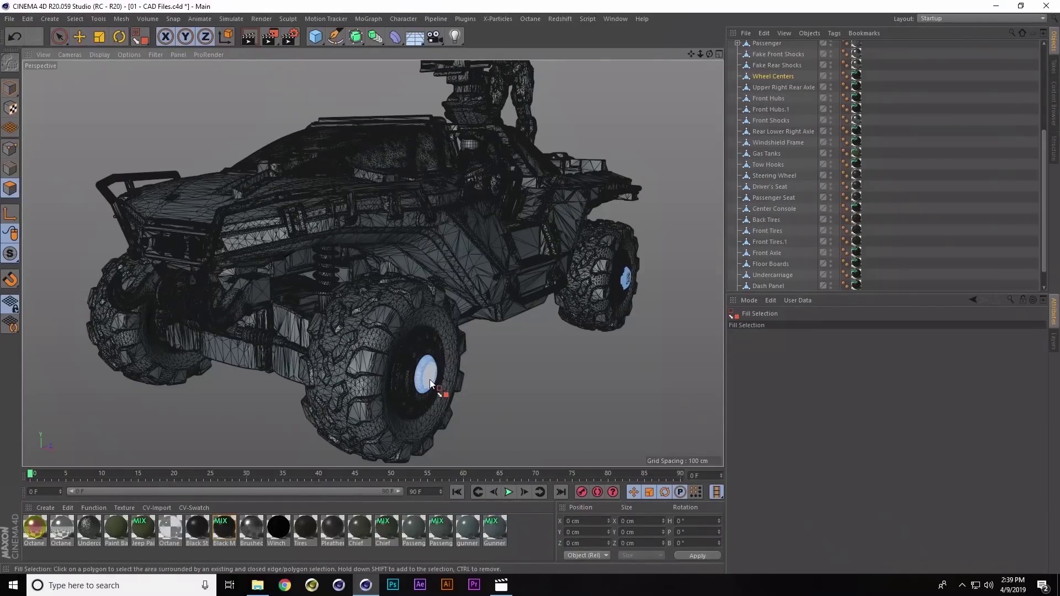
{"action": "left_click", "coordinate": [429, 379]}
Split the selected wheel center polygons into a separate object and delete them from the original Wheel Centers object
{"action": "right_click", "coordinate": [476, 347]}
{"action": "left_click", "coordinate": [510, 512]}
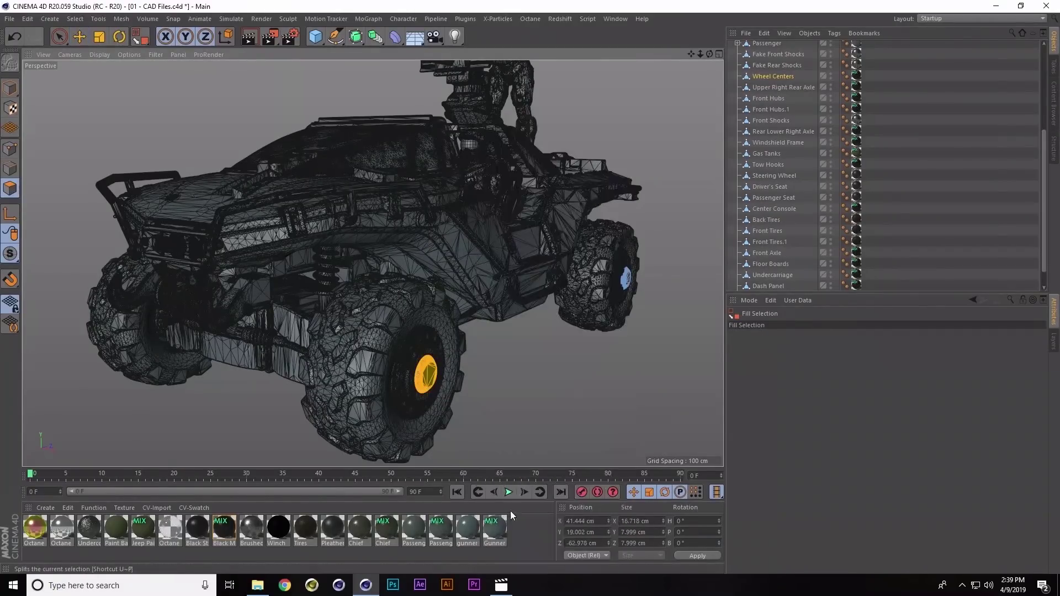
{"action": "left_click", "coordinate": [533, 353]}
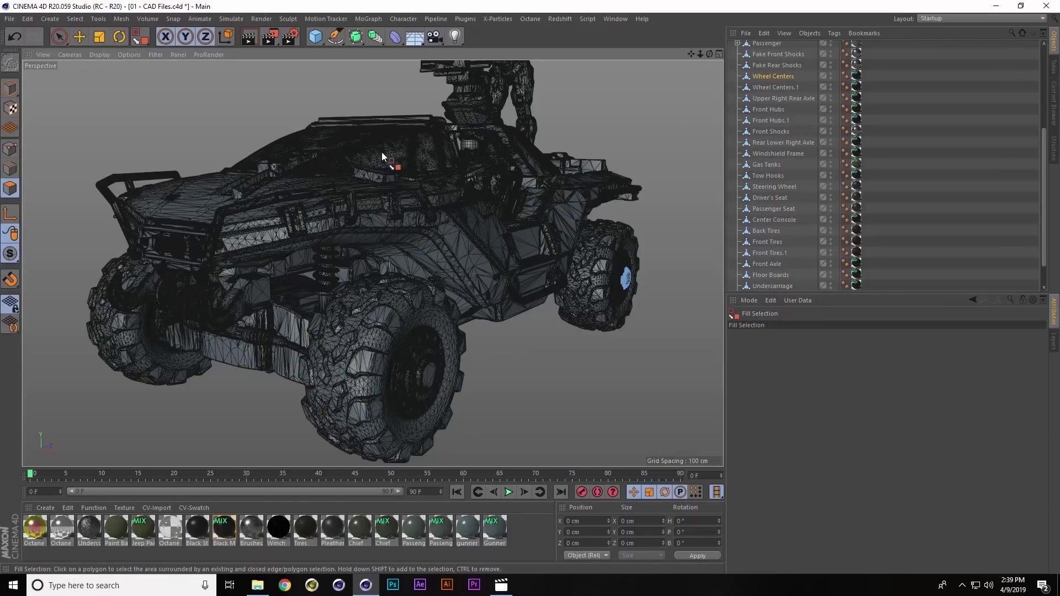
Nest Wheel Centers.1 under Front Hubs.1 and Front Hubs.1 under Front Tires.1, and return to model mode with the Move tool
{"action": "left_click_drag", "start_coordinate": [319, 163], "coordinate": [327, 199], "text": "alt"}
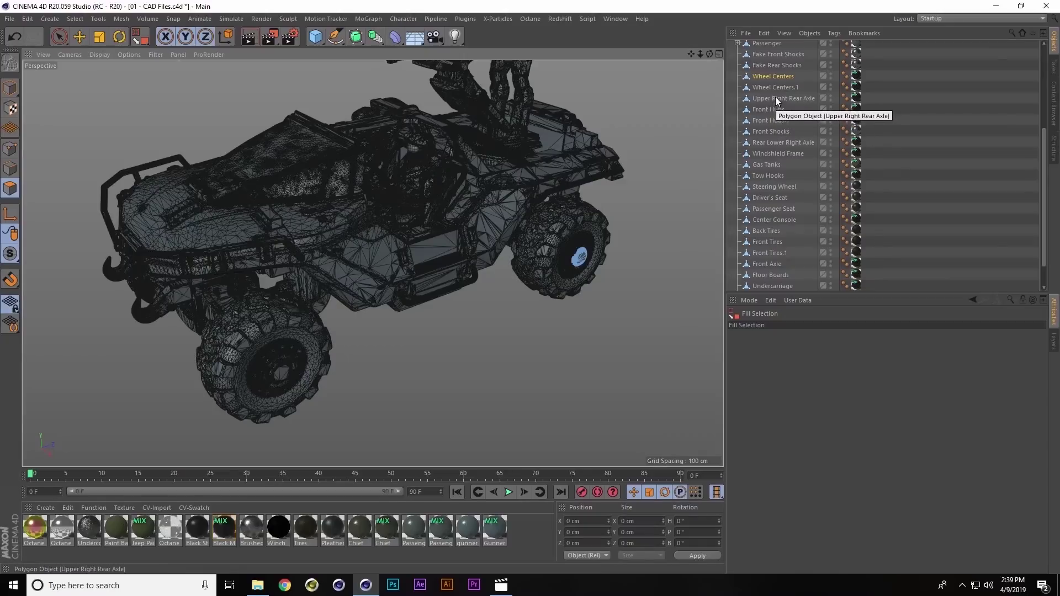
{"action": "left_click_drag", "start_coordinate": [776, 91], "coordinate": [776, 251]}
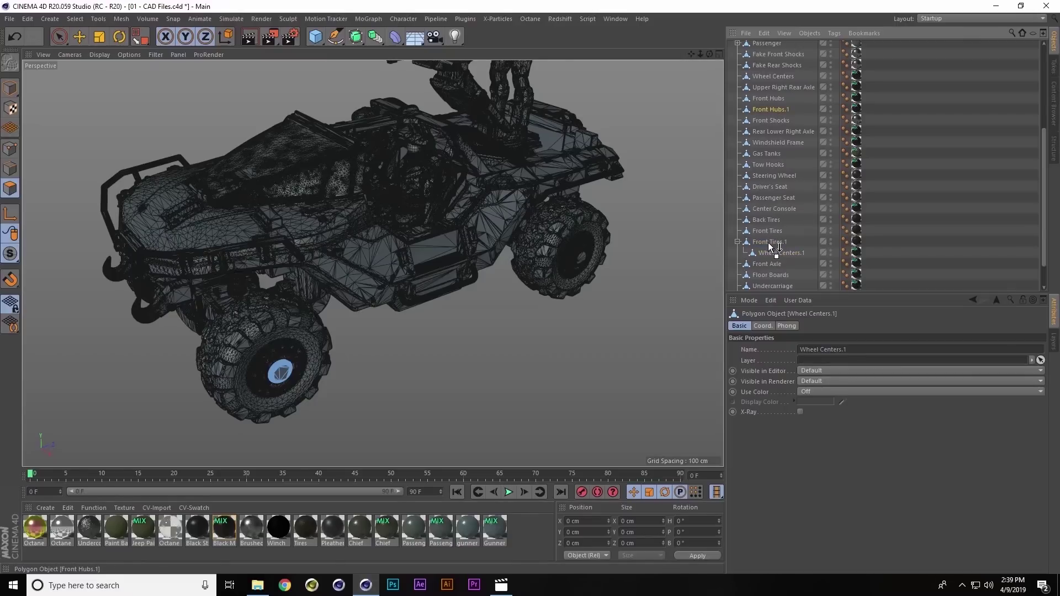
{"action": "left_click_drag", "start_coordinate": [767, 243], "coordinate": [776, 241]}
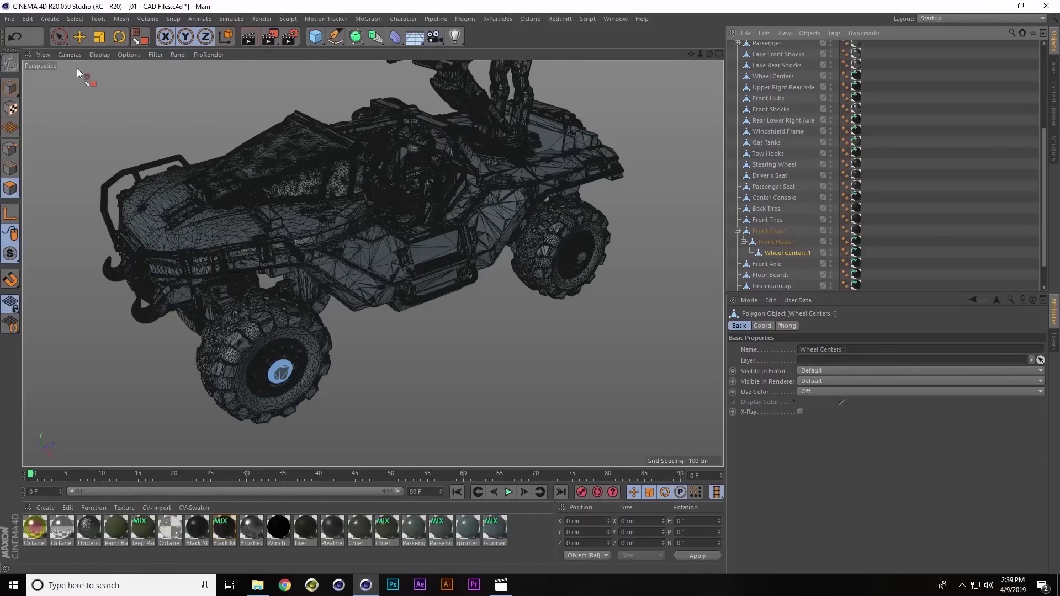
{"action": "left_click", "coordinate": [11, 88]}
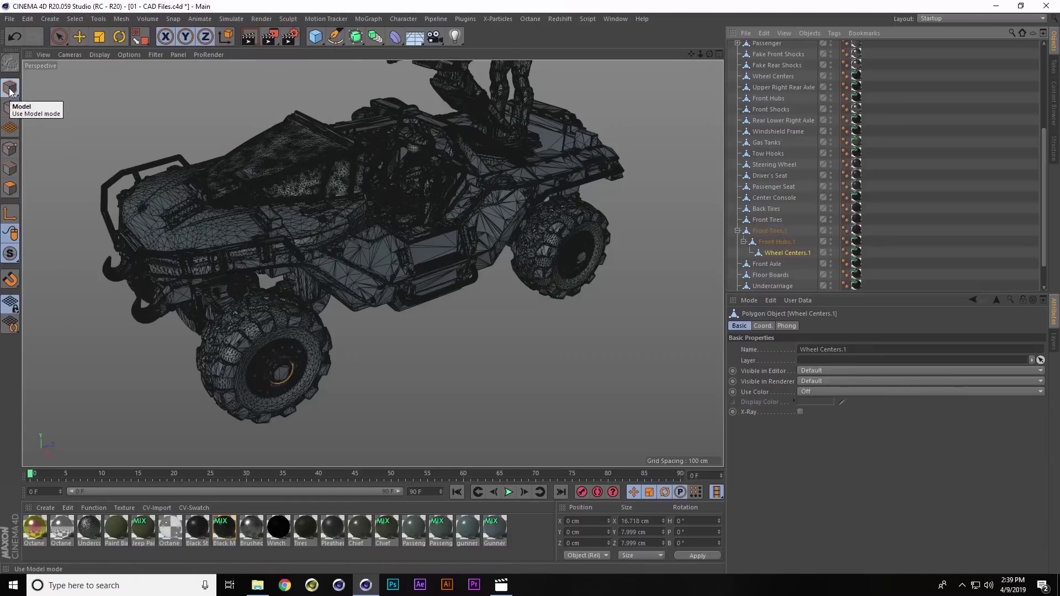
{"action": "left_click", "coordinate": [80, 40]}
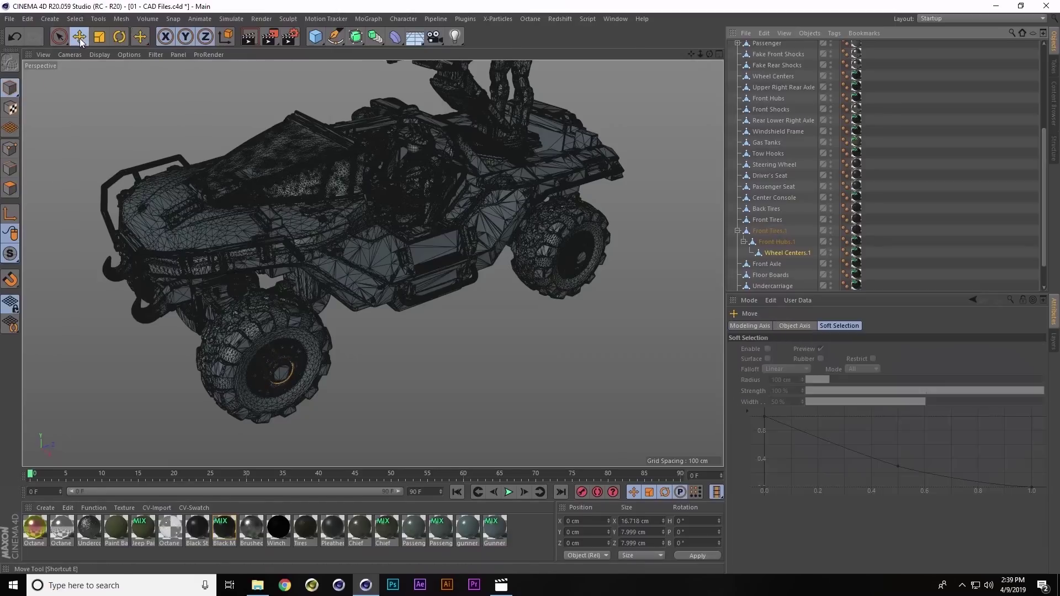
Try to rotate the Front Tires.1 hierarchy about its current pitch axis
{"action": "left_click", "coordinate": [771, 232]}
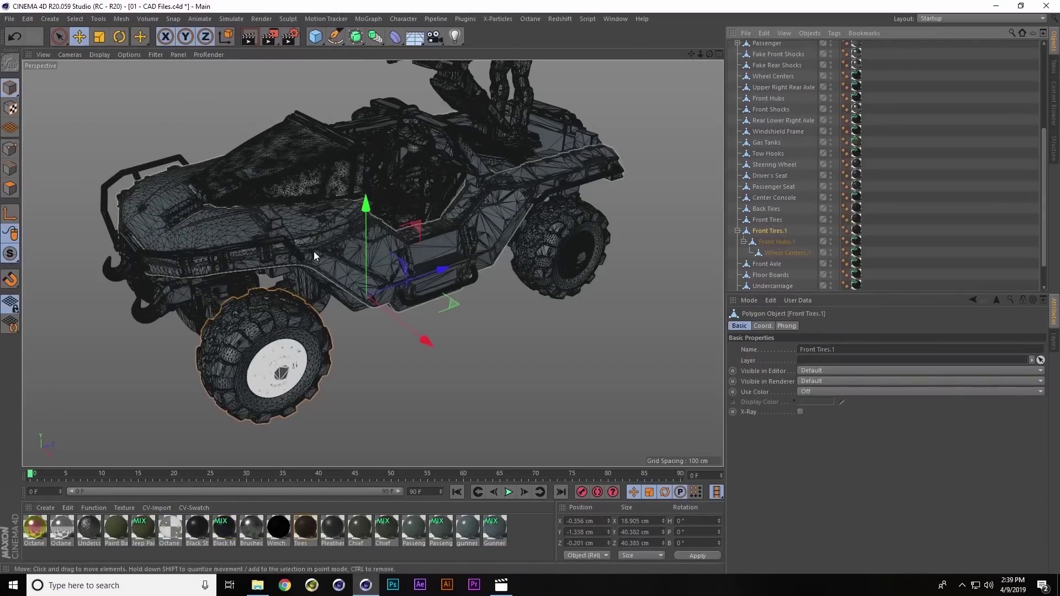
{"action": "left_click_drag", "start_coordinate": [313, 251], "coordinate": [299, 229], "text": "alt"}
{"action": "key", "text": "r"}
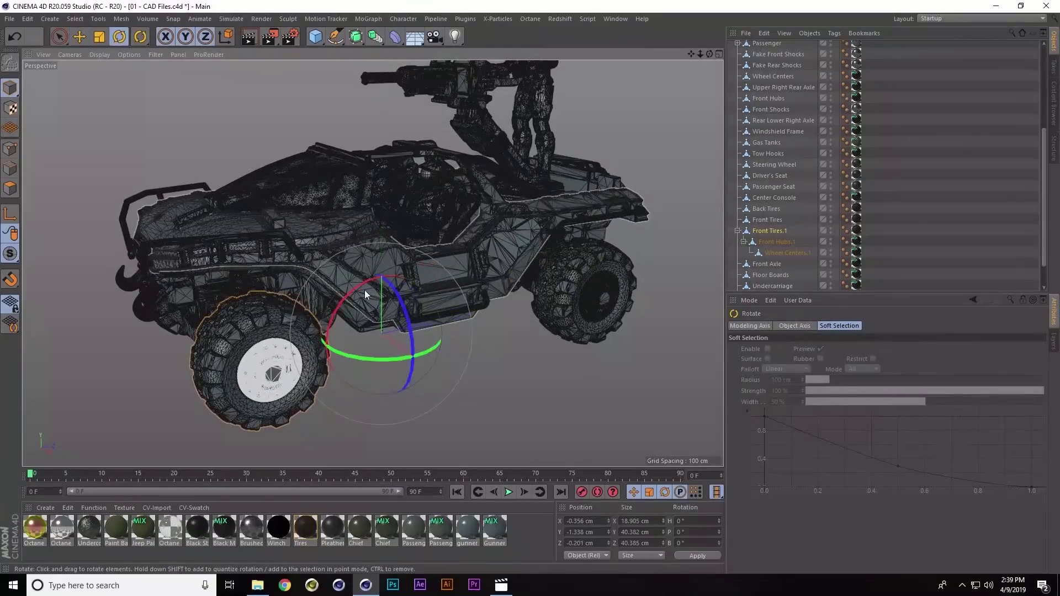
{"action": "left_click_drag", "start_coordinate": [359, 285], "coordinate": [396, 279]}
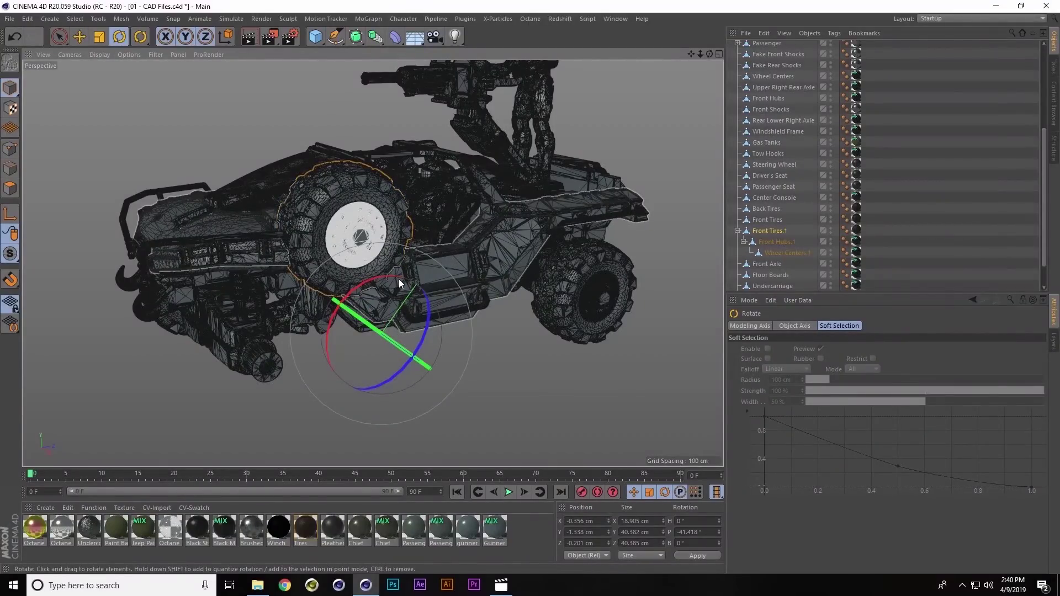
{"action": "key", "text": "ctrl+z"}
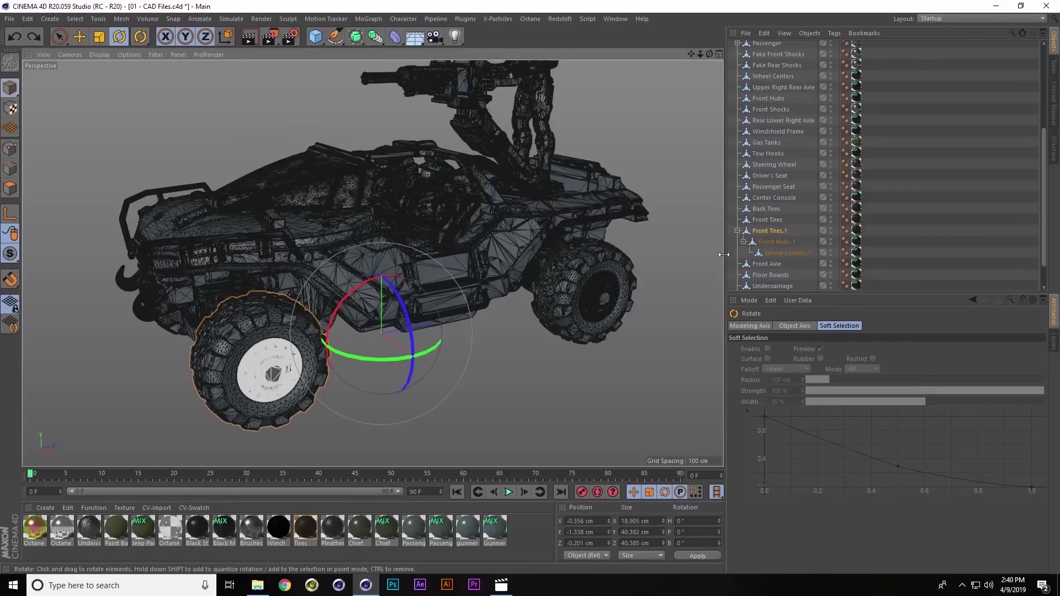
Select Front Tires.1 together with its children and center their axes to their own geometry with Center Axis to
{"action": "left_click", "coordinate": [767, 232]}
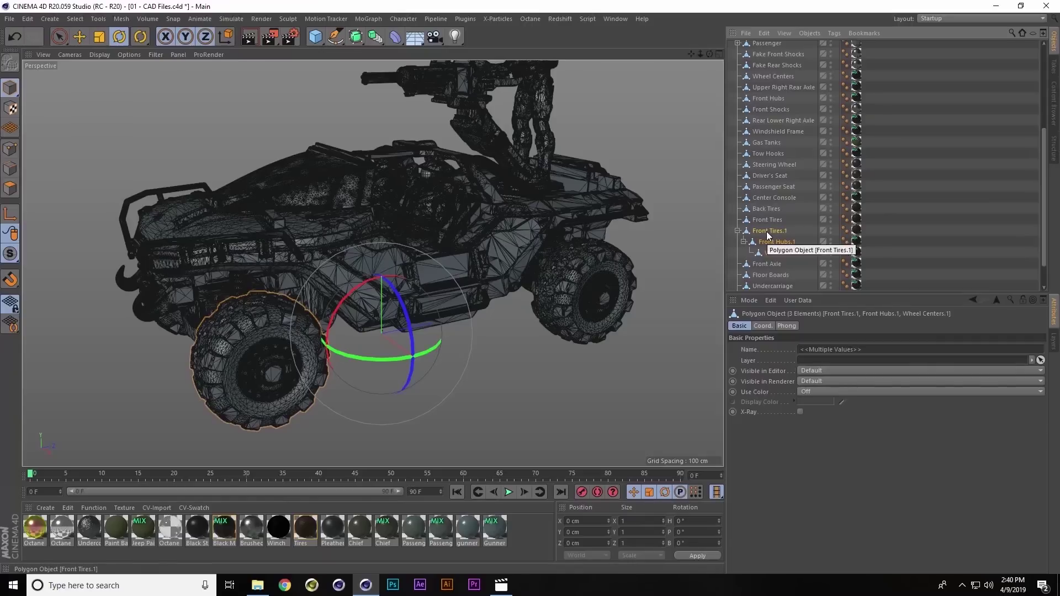
{"action": "left_click", "coordinate": [118, 19]}
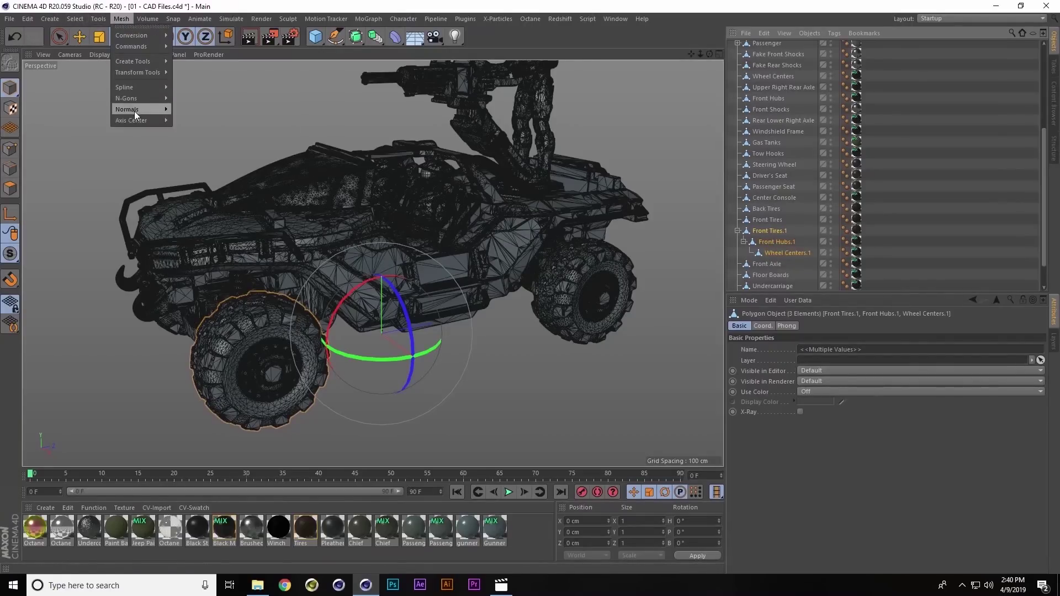
{"action": "mouse_move", "coordinate": [136, 121]}
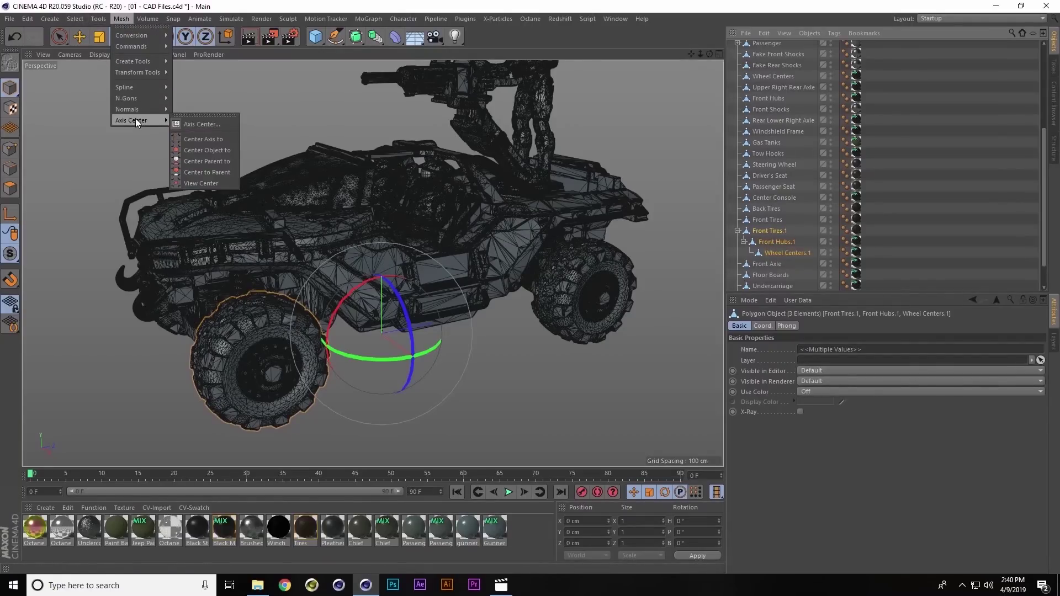
{"action": "left_click", "coordinate": [194, 140]}
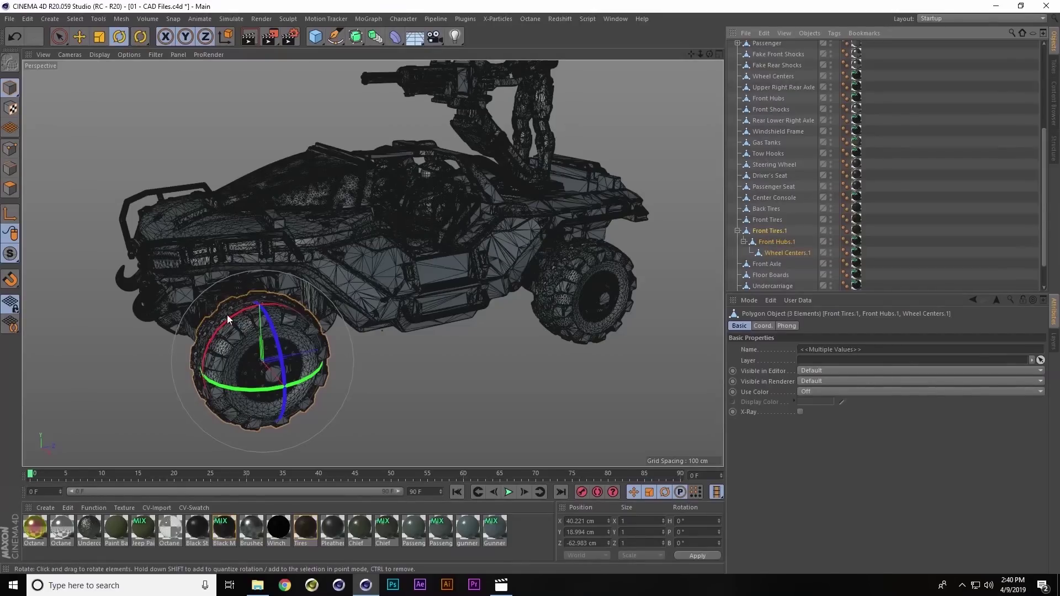
Test the recentered axis by rotating the Front Tires.1 hierarchy around heading and pitch, undoing each rotation
{"action": "scroll", "coordinate": [262, 374], "scroll_direction": "up", "scroll_amount": 5}
{"action": "left_click_drag", "start_coordinate": [319, 329], "coordinate": [215, 364], "text": "alt"}
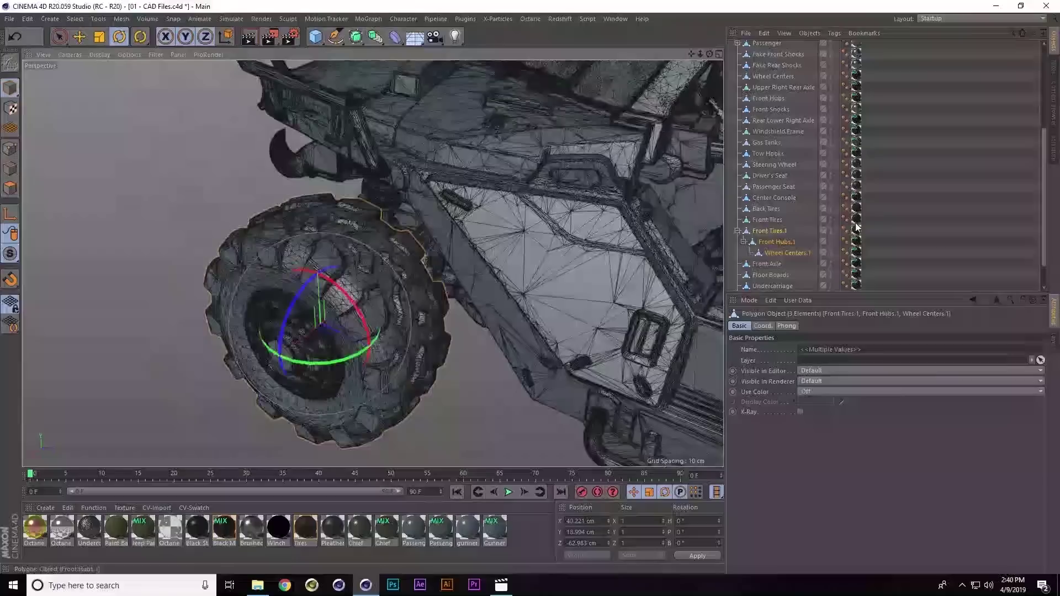
{"action": "left_click", "coordinate": [779, 232]}
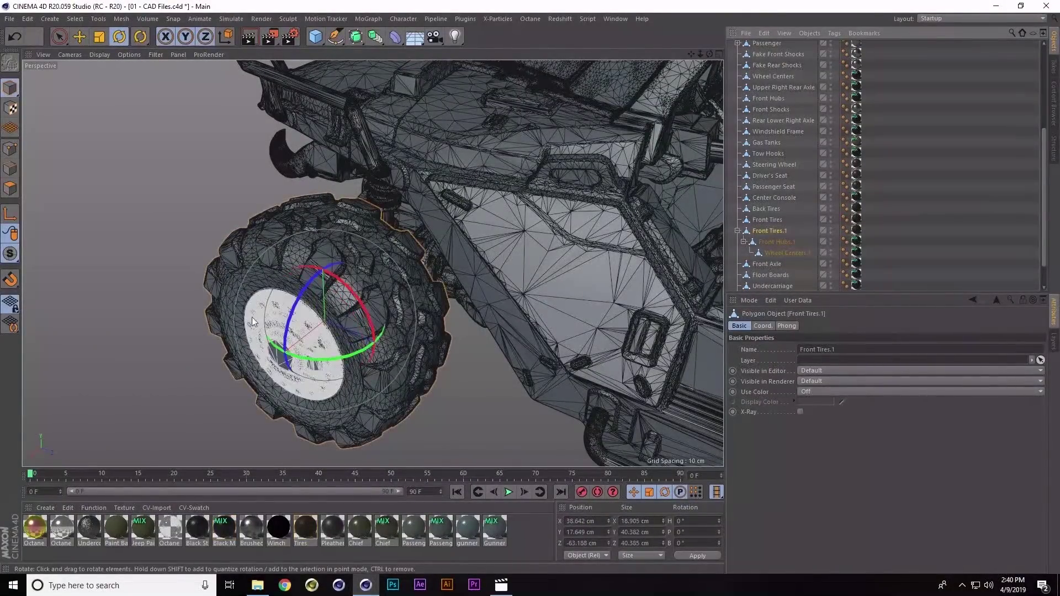
{"action": "left_click_drag", "start_coordinate": [313, 357], "coordinate": [339, 356]}
{"action": "key", "text": "ctrl+z"}
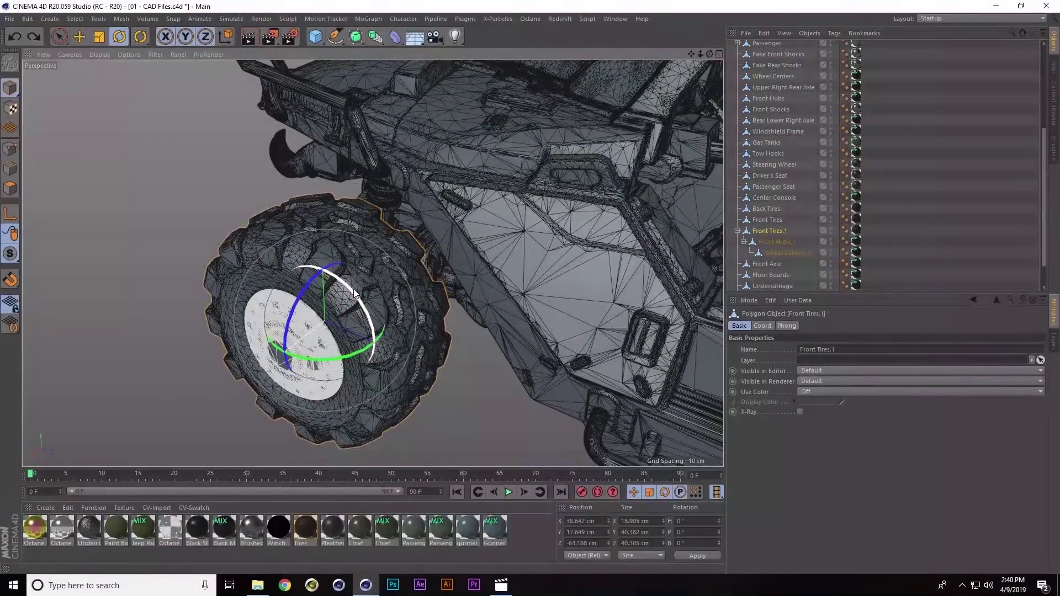
{"action": "left_click_drag", "start_coordinate": [353, 289], "coordinate": [406, 327]}
{"action": "key", "text": "ctrl+z"}
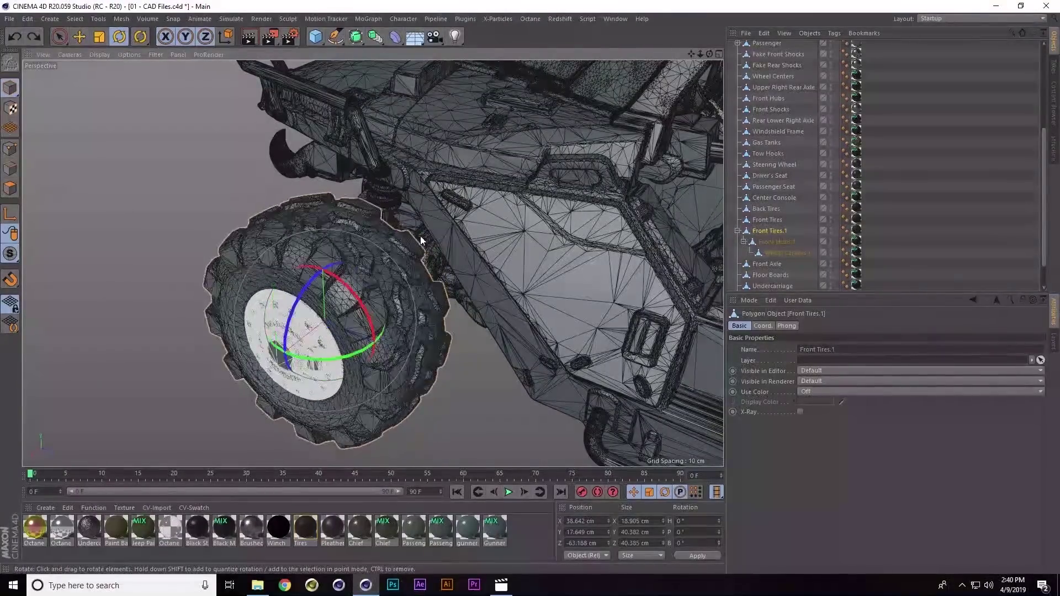
{"action": "scroll", "coordinate": [509, 228], "scroll_direction": "down", "scroll_amount": 6}
{"action": "left_click_drag", "start_coordinate": [484, 207], "coordinate": [608, 199], "text": "alt"}
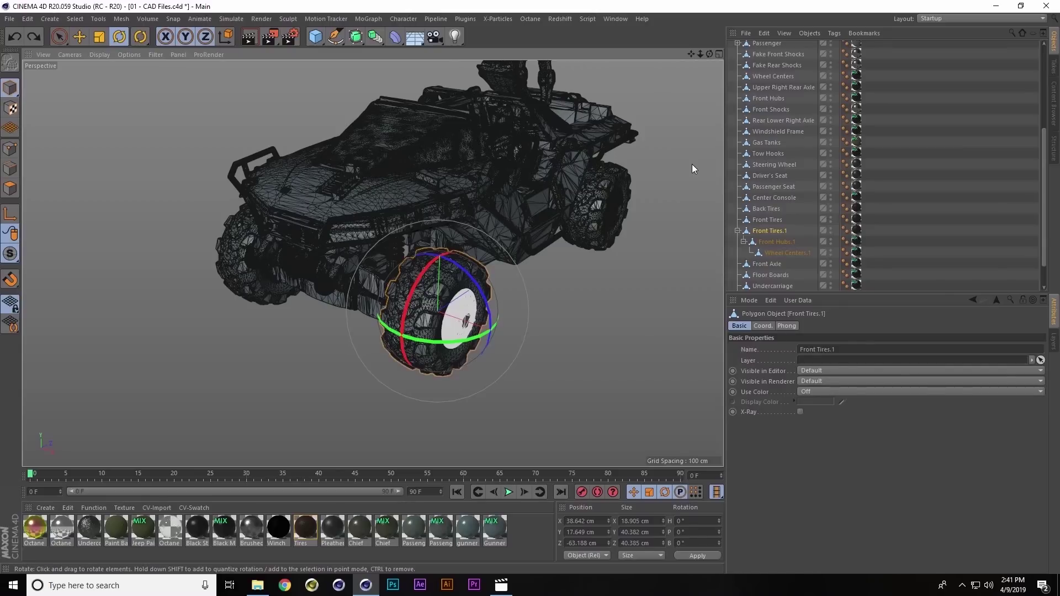
{"action": "left_click_drag", "start_coordinate": [517, 183], "coordinate": [466, 256], "text": "alt"}
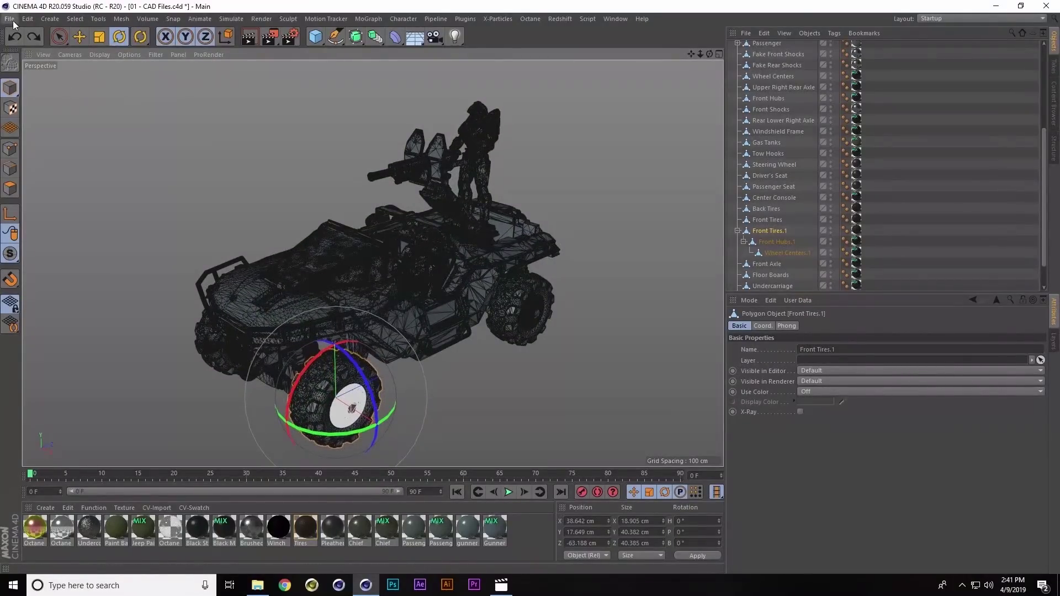
Open the scene file 02 - Organized Meshes from the Presentation files folder and minimize the file browser window
{"action": "left_click", "coordinate": [258, 585]}
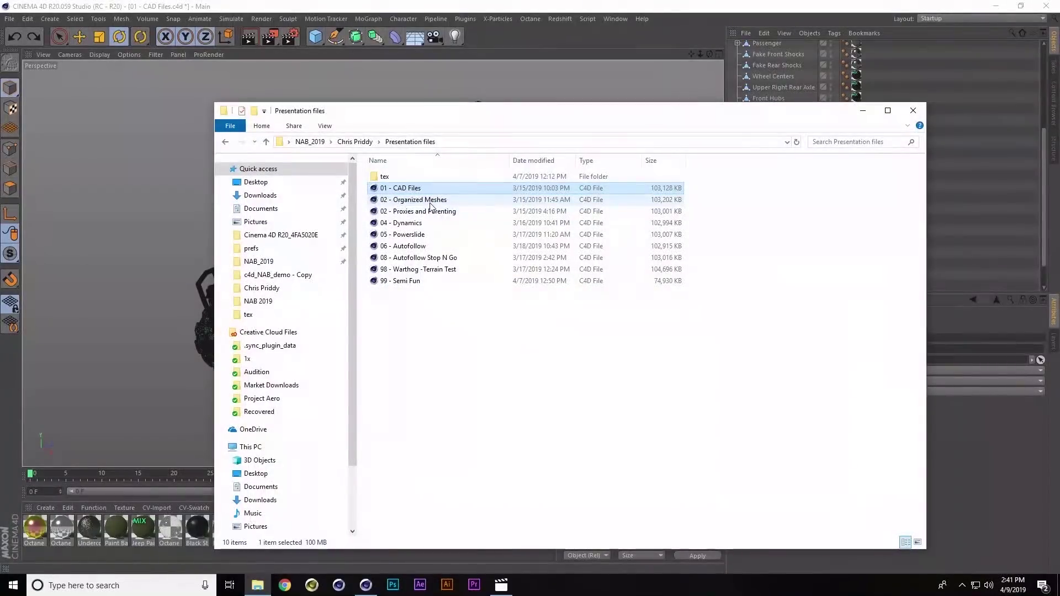
{"action": "double_click", "coordinate": [432, 200]}
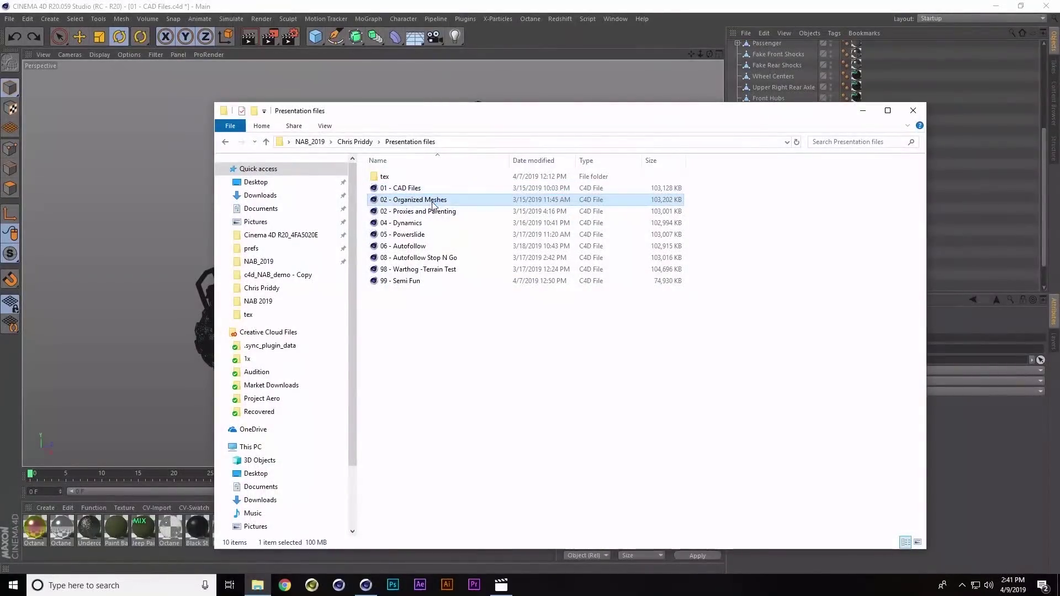
{"action": "left_click", "coordinate": [864, 111]}
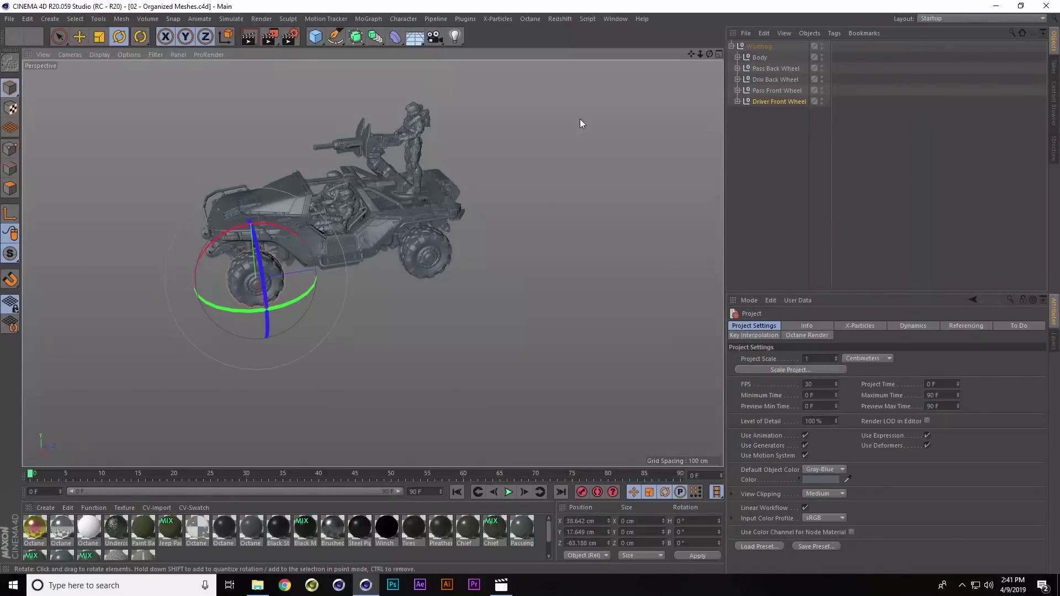
Test moving the Body group sideways along its X axis, separate from the wheels, and undo the move
{"action": "left_click", "coordinate": [758, 59]}
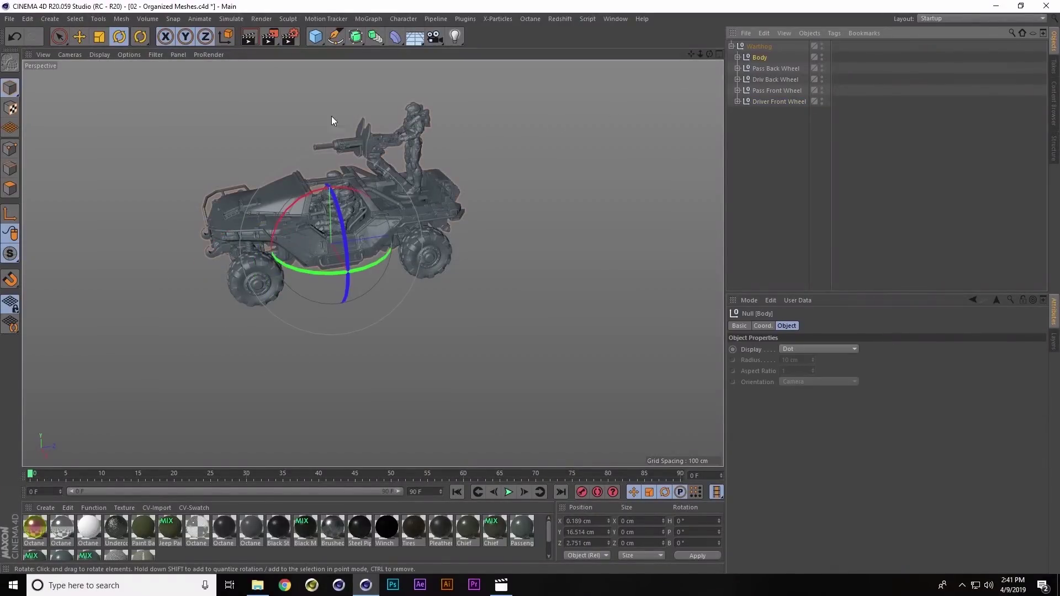
{"action": "left_click", "coordinate": [77, 36]}
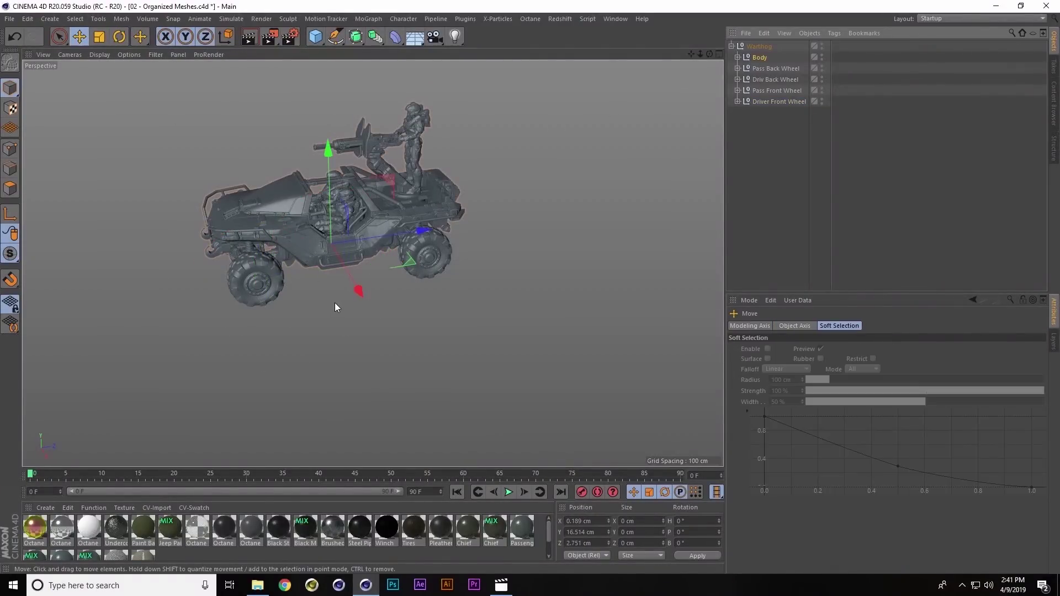
{"action": "left_click_drag", "start_coordinate": [356, 292], "coordinate": [358, 223]}
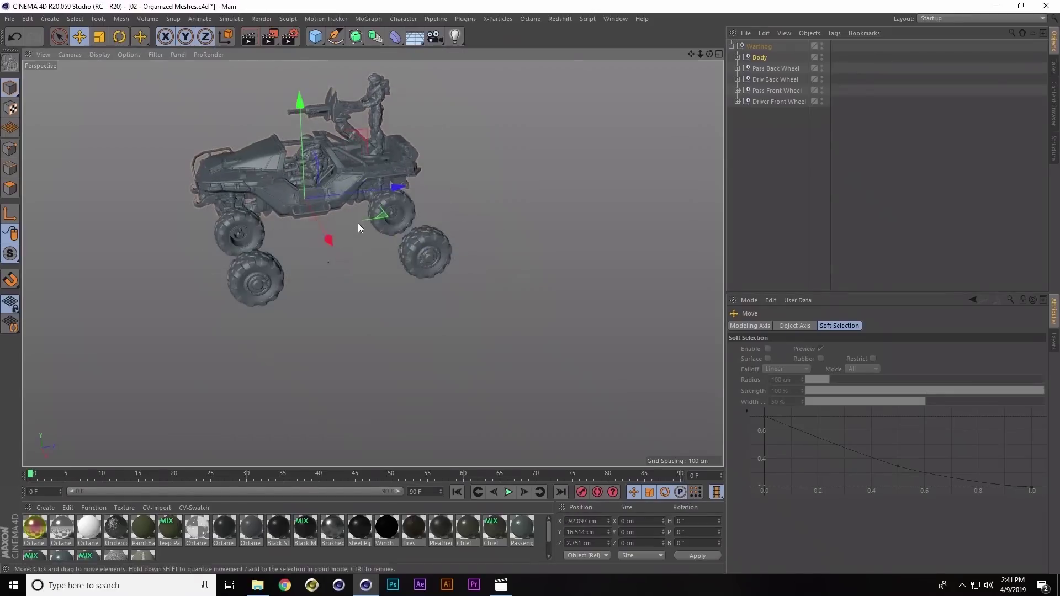
{"action": "key", "text": "ctrl+z"}
Examine the wheel groups in the Warthog hierarchy, including how the tire and hub parts are nested inside Pass Back Wheel
{"action": "left_click", "coordinate": [757, 68]}
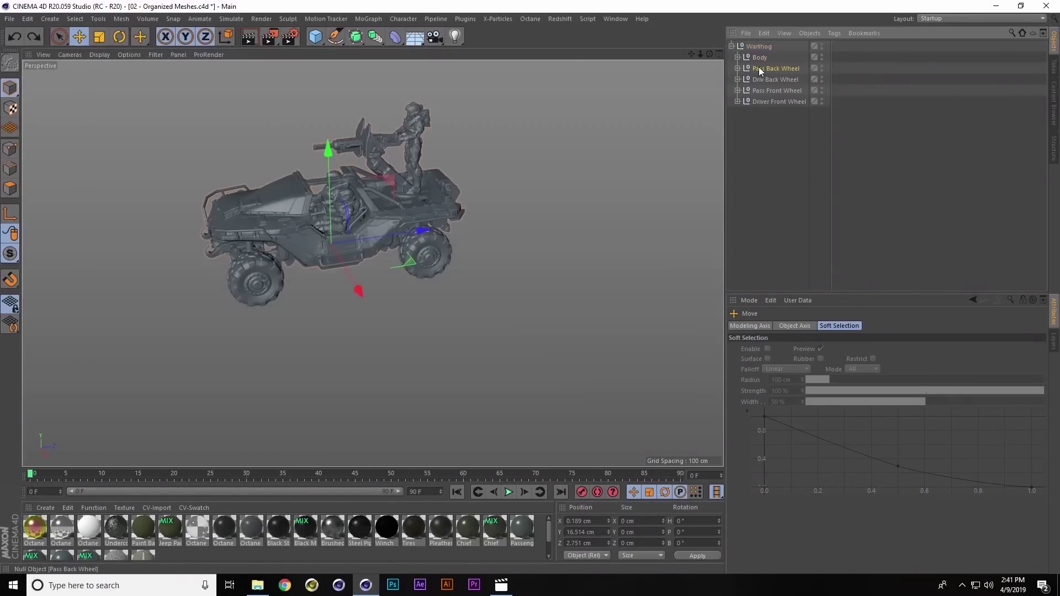
{"action": "left_click", "coordinate": [766, 79]}
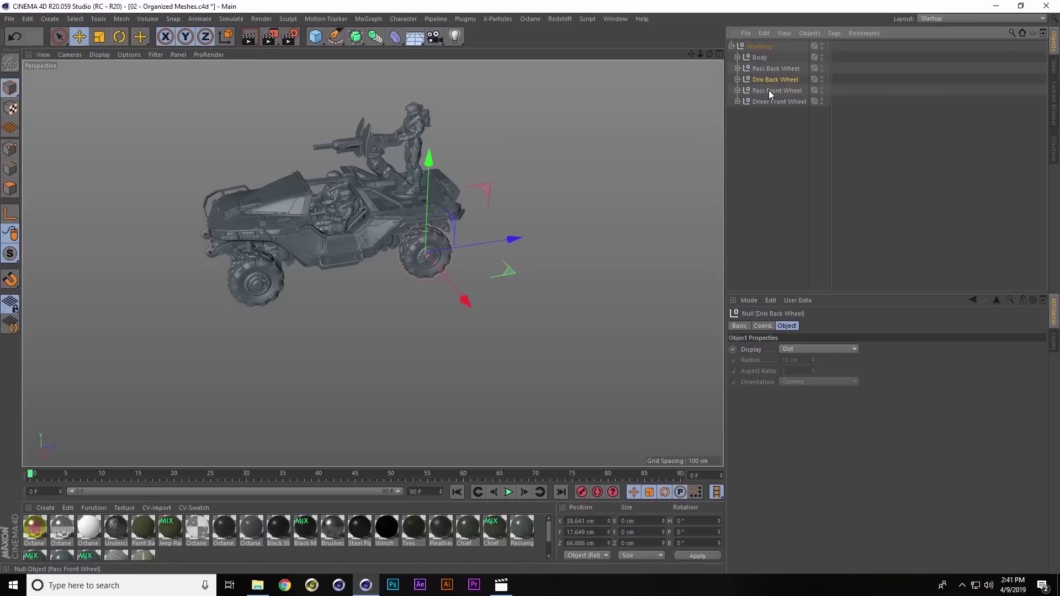
{"action": "left_click", "coordinate": [768, 91]}
{"action": "left_click", "coordinate": [738, 68]}
{"action": "left_click", "coordinate": [775, 79]}
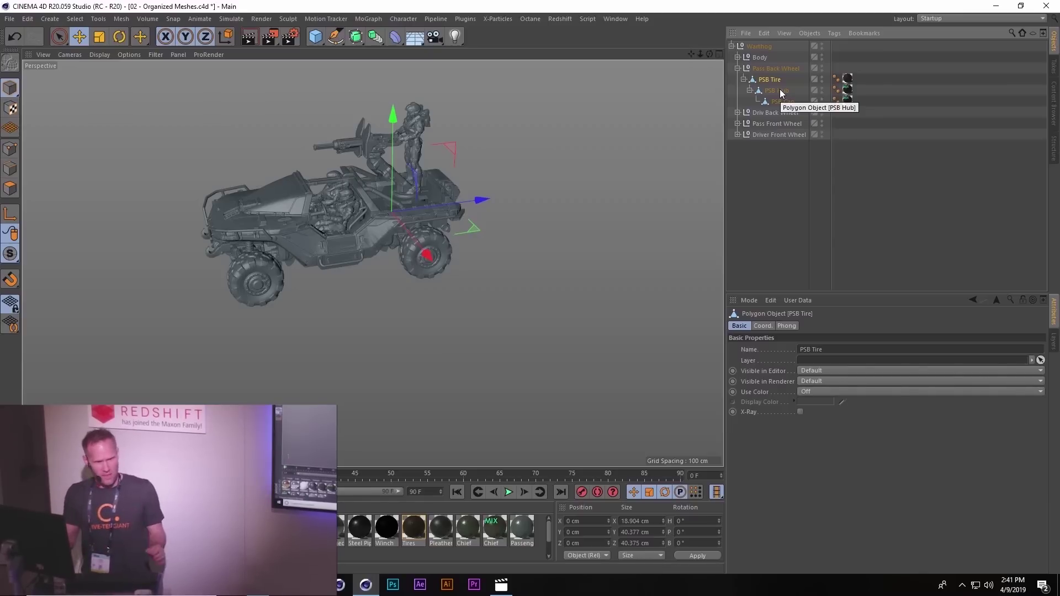
{"action": "left_click", "coordinate": [738, 70]}
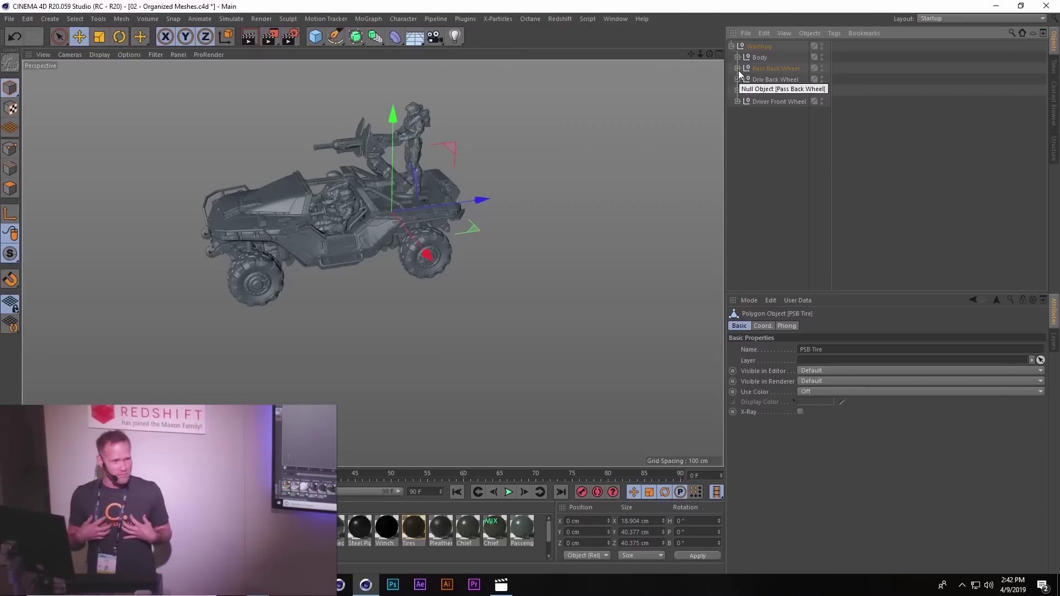
{"action": "left_click", "coordinate": [765, 67]}
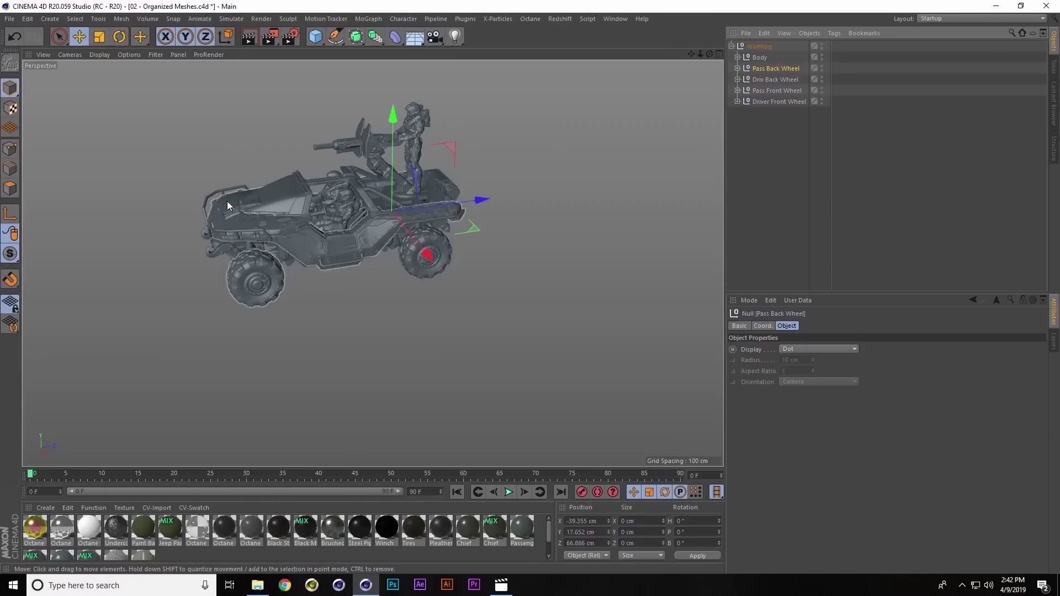
Switch the viewport display to Gouraud Shading (Lines) and inspect the polygon density of the front tire up close
{"action": "left_click", "coordinate": [98, 54]}
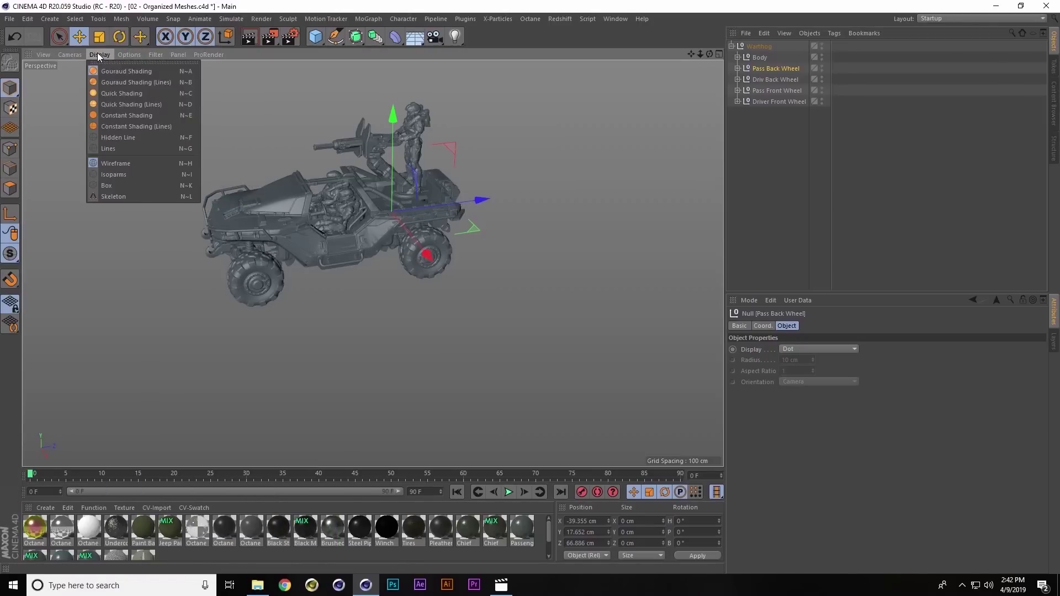
{"action": "left_click", "coordinate": [123, 82]}
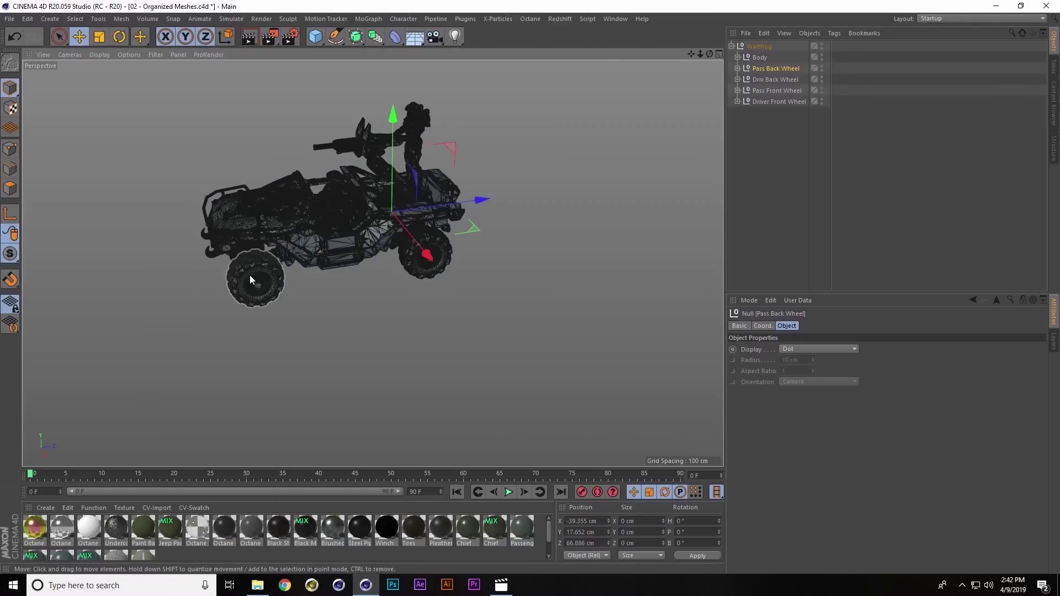
{"action": "scroll", "coordinate": [250, 274], "scroll_direction": "up", "scroll_amount": 10}
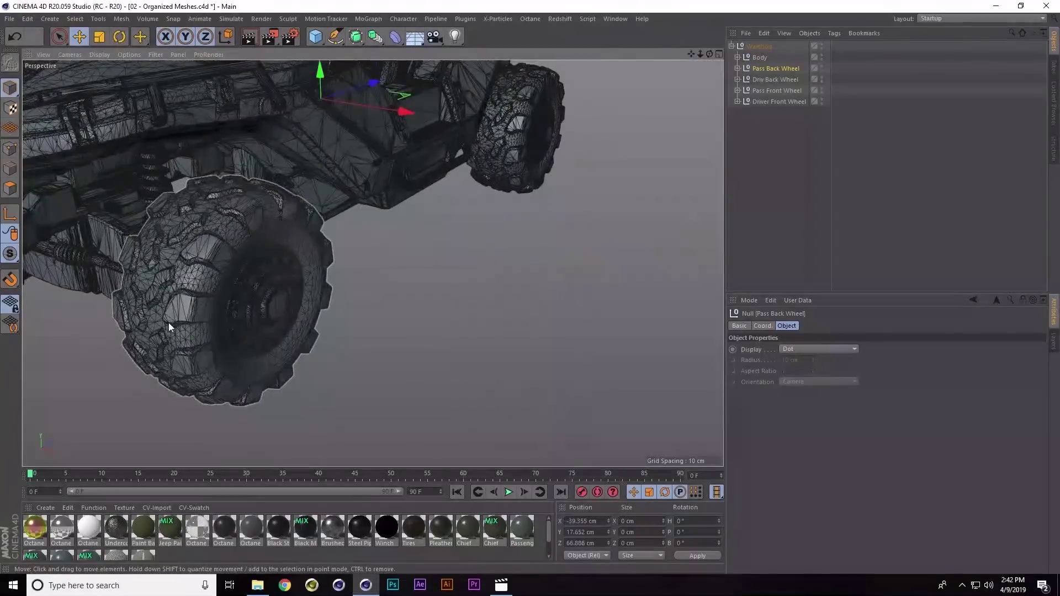
{"action": "right_click_drag", "start_coordinate": [168, 323], "coordinate": [217, 293], "text": "alt"}
{"action": "middle_click_drag", "start_coordinate": [217, 293], "coordinate": [255, 276], "text": "alt"}
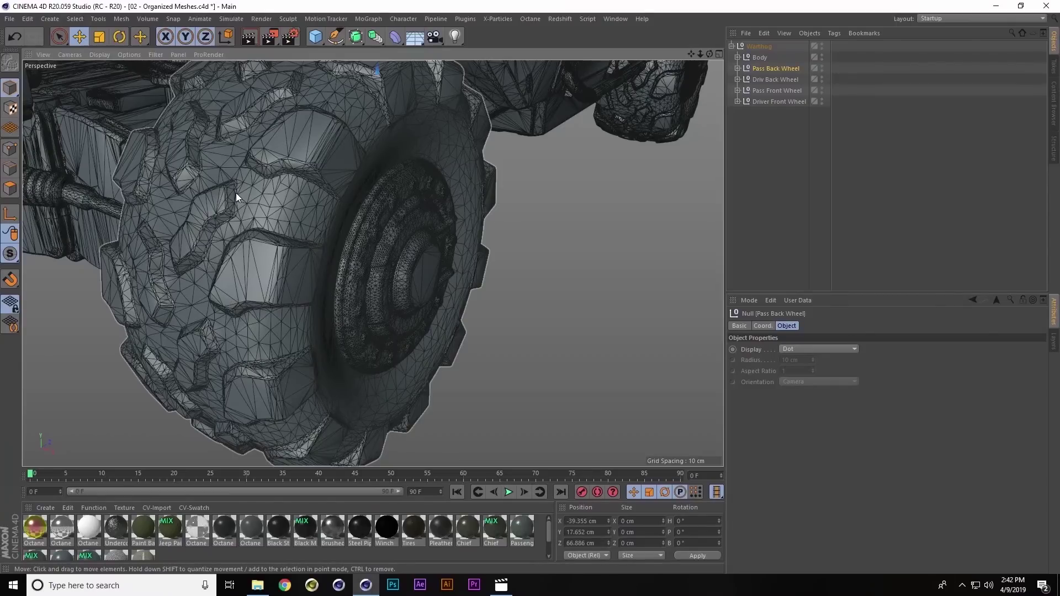
{"action": "scroll", "coordinate": [364, 173], "scroll_direction": "down", "scroll_amount": 8}
{"action": "scroll", "coordinate": [384, 153], "scroll_direction": "down", "scroll_amount": 10}
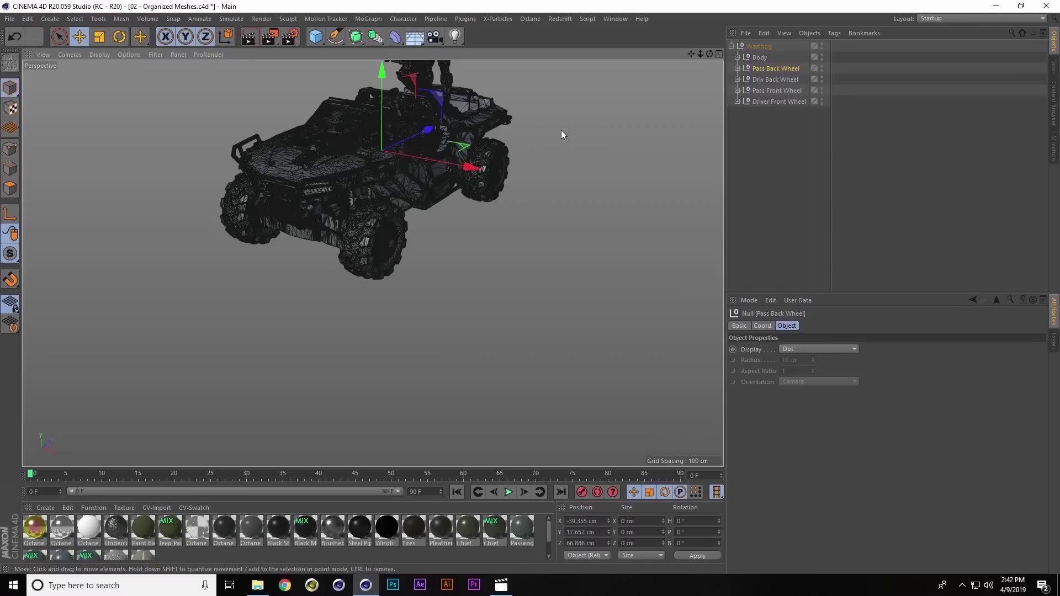
Add a Cylinder primitive and scale it uniformly down to about 16.5 cm radius and 66 cm height
{"action": "left_click", "coordinate": [318, 38]}
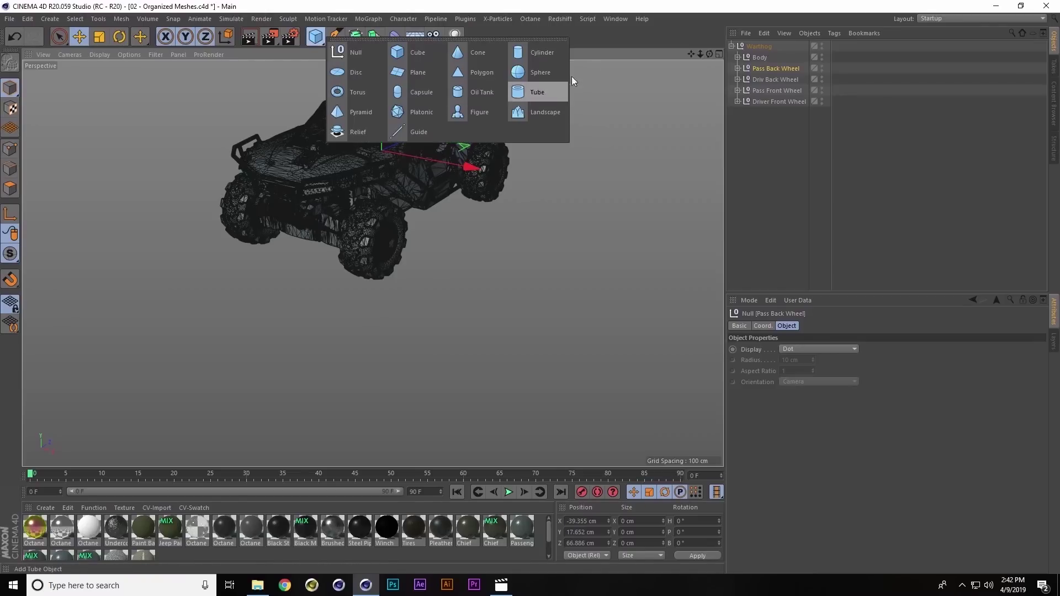
{"action": "left_click", "coordinate": [549, 52]}
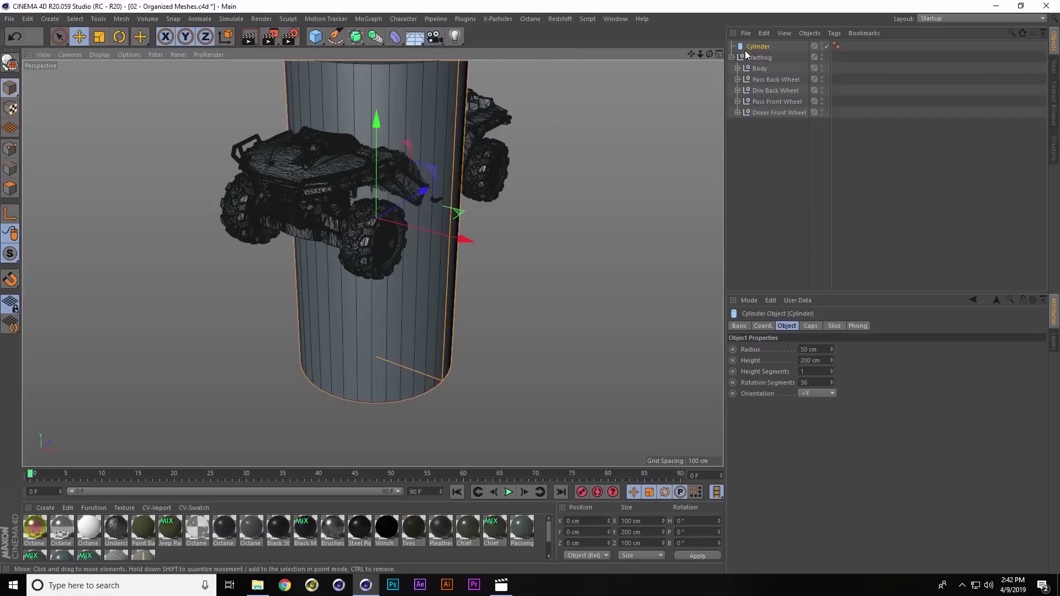
{"action": "key", "text": "t"}
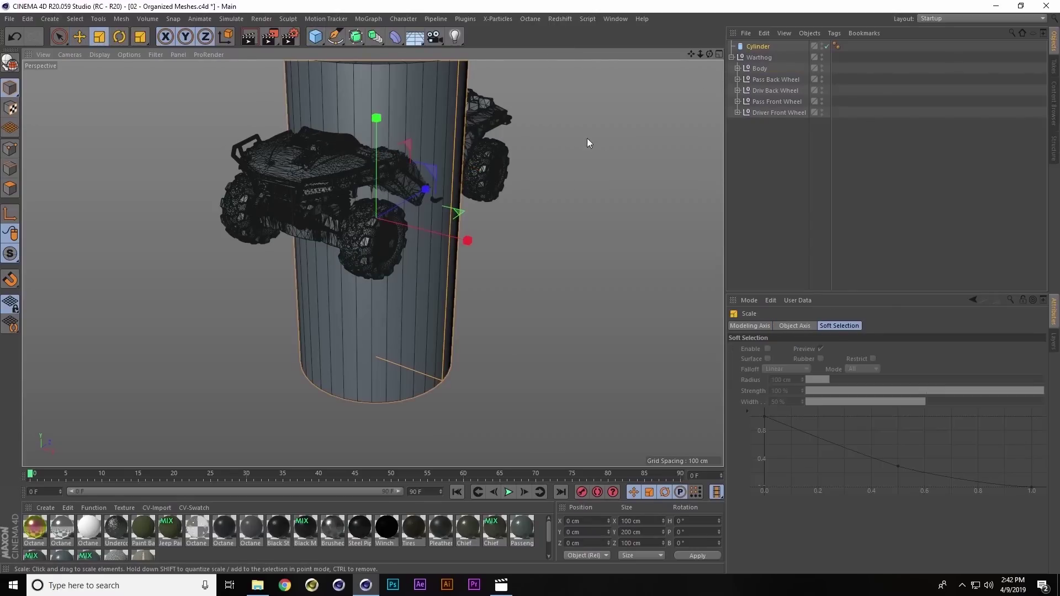
{"action": "left_click_drag", "start_coordinate": [587, 139], "coordinate": [364, 254]}
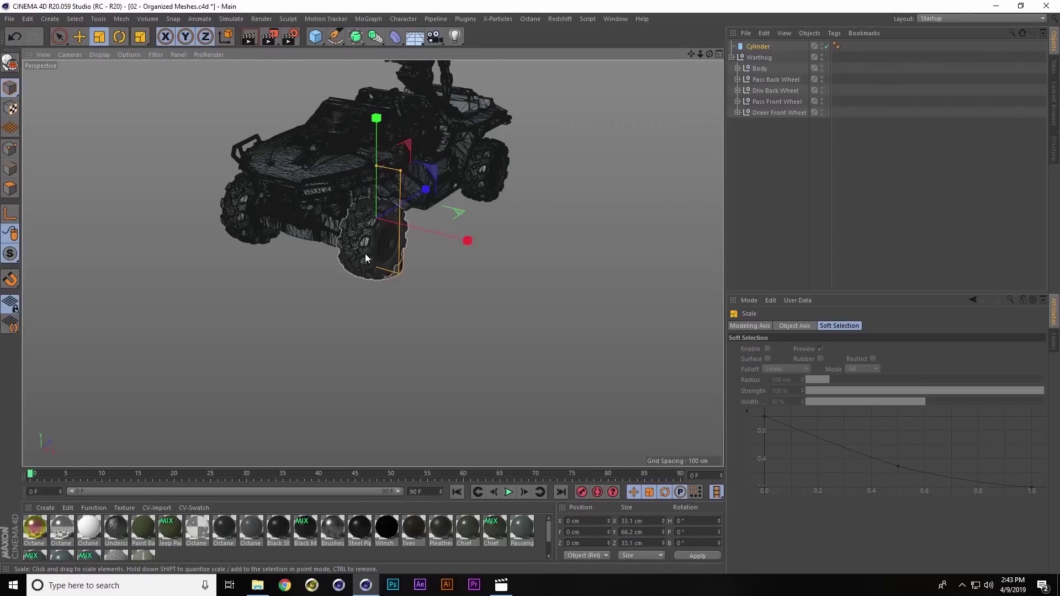
Find the Transfer command by searching for "trans" in the Commander, and dock it in the main toolbar
{"action": "key", "text": "shift+c"}
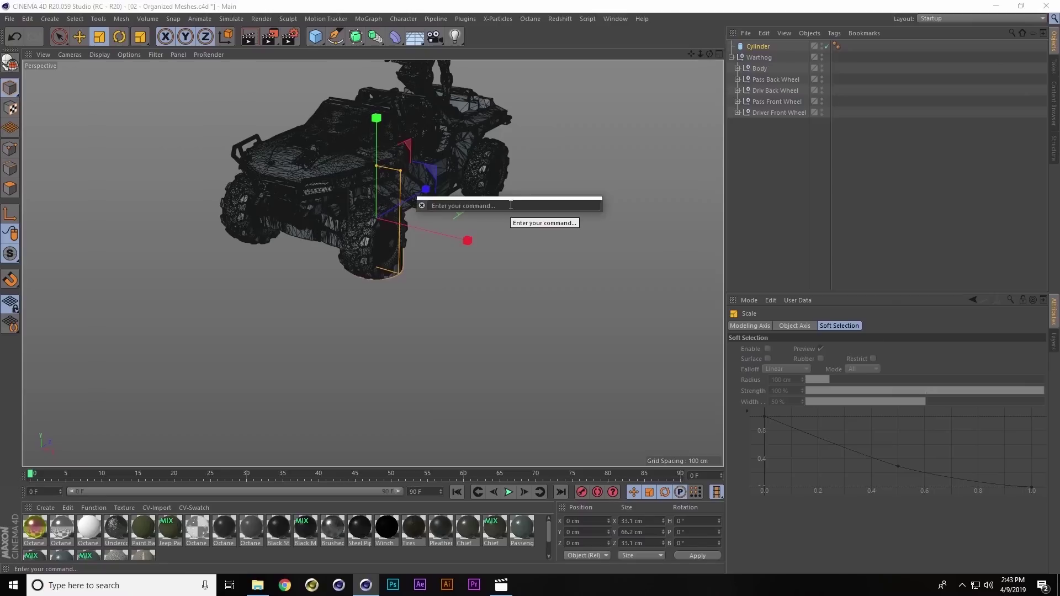
{"action": "type", "text": "trans"}
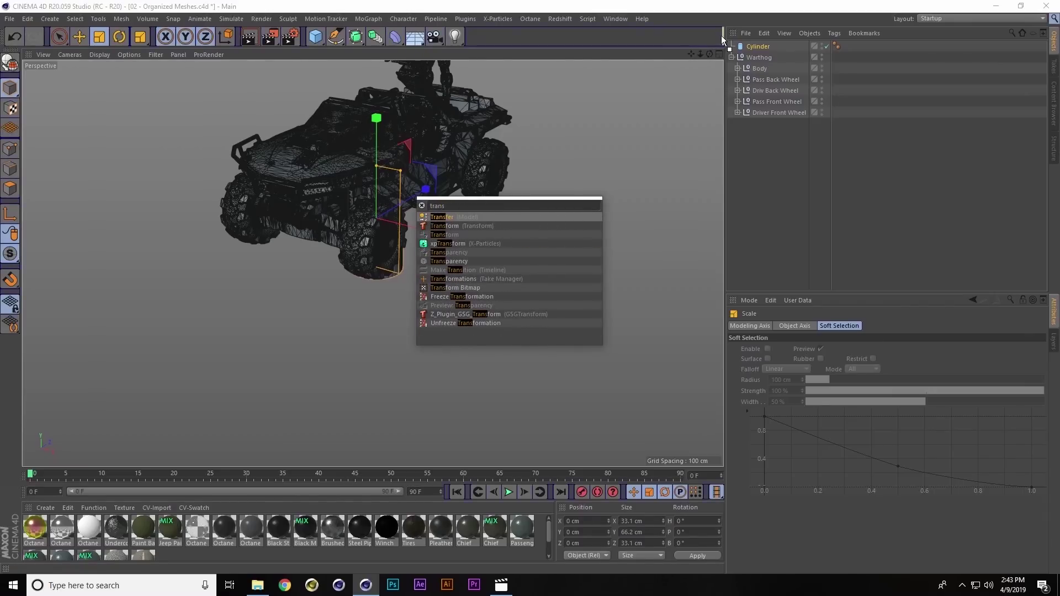
{"action": "left_click_drag", "start_coordinate": [720, 35], "coordinate": [721, 36]}
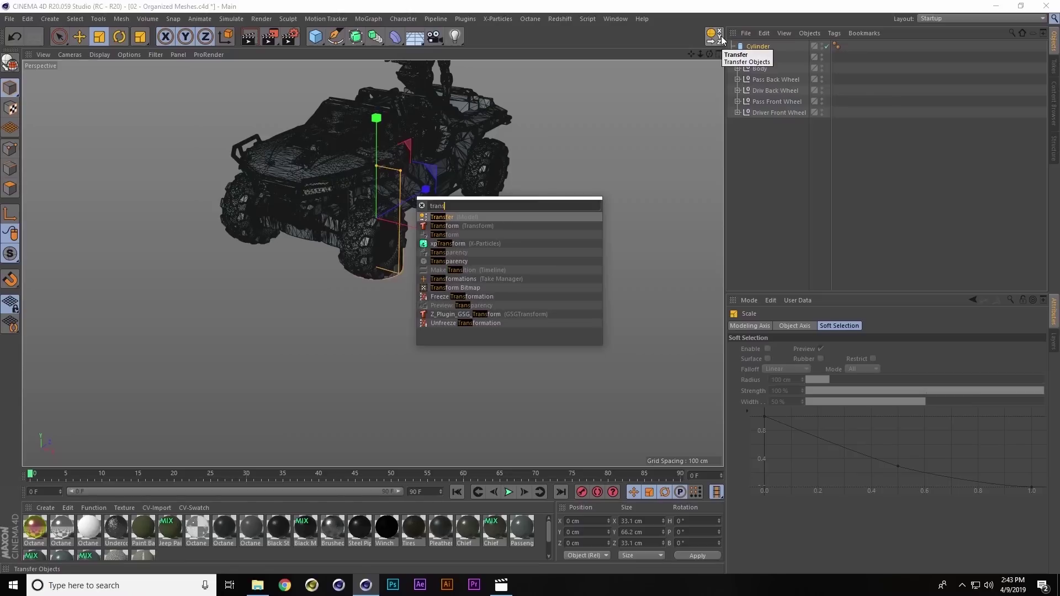
{"action": "key", "text": "Escape"}
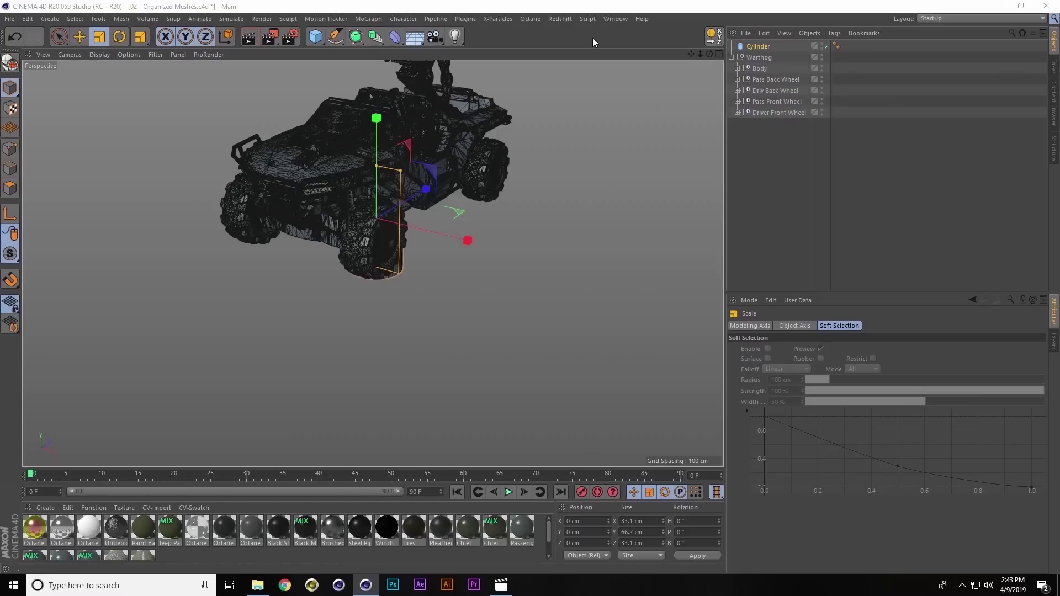
Use Transfer to move the Cylinder to the position of Driver Front Wheel, with scale and rotation transfer disabled
{"action": "left_click", "coordinate": [755, 46]}
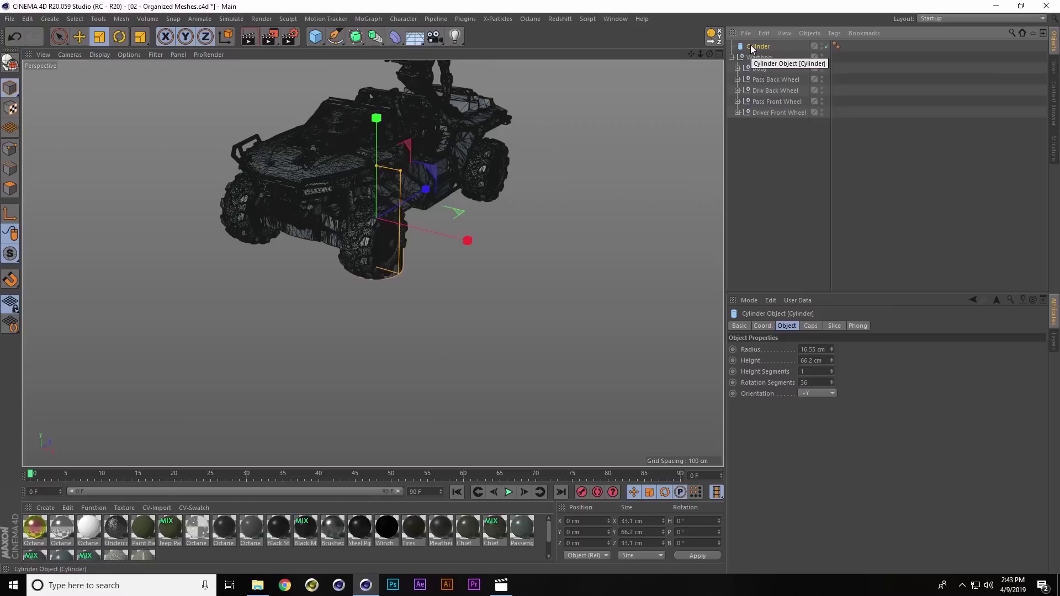
{"action": "left_click", "coordinate": [771, 113]}
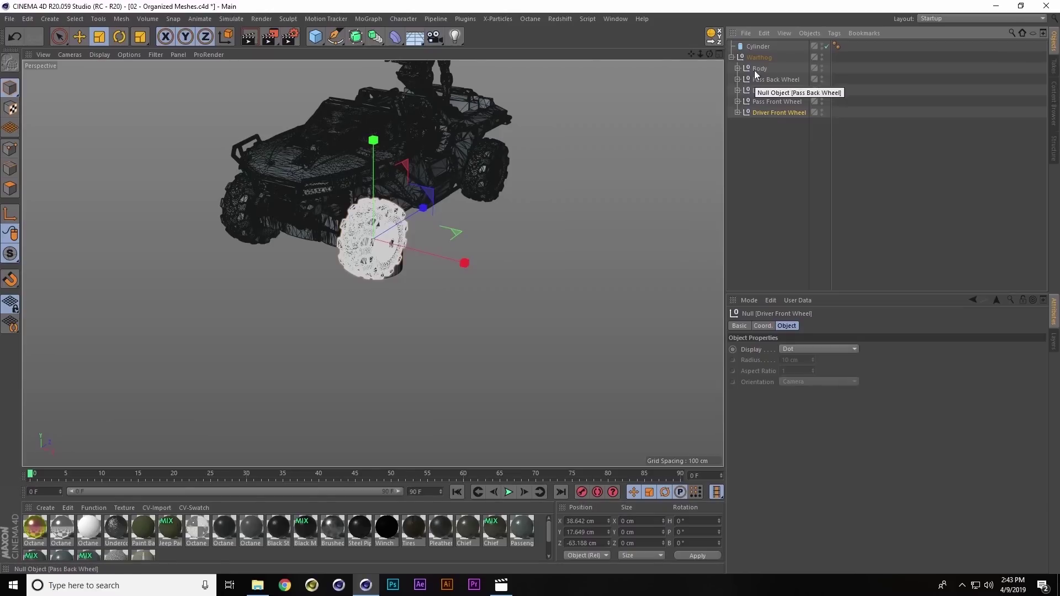
{"action": "left_click", "coordinate": [760, 48]}
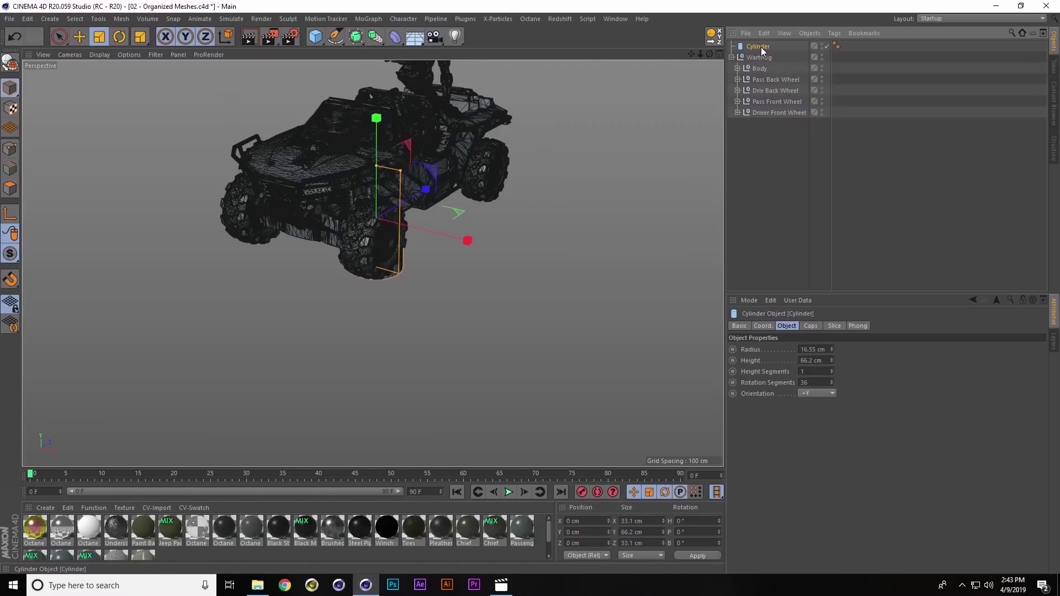
{"action": "left_click", "coordinate": [712, 37]}
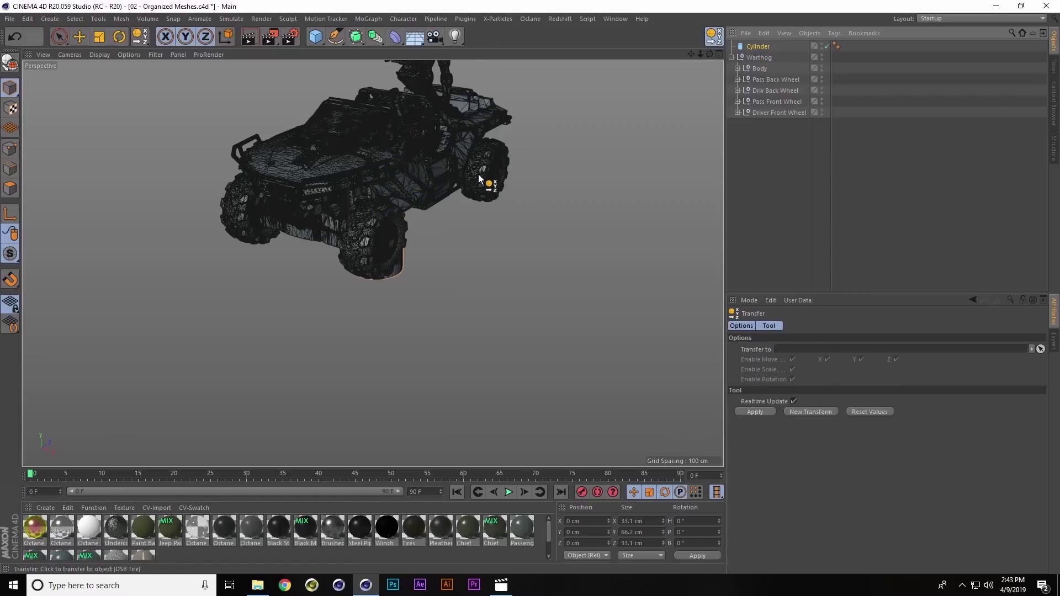
{"action": "left_click_drag", "start_coordinate": [470, 176], "coordinate": [510, 180], "text": "alt"}
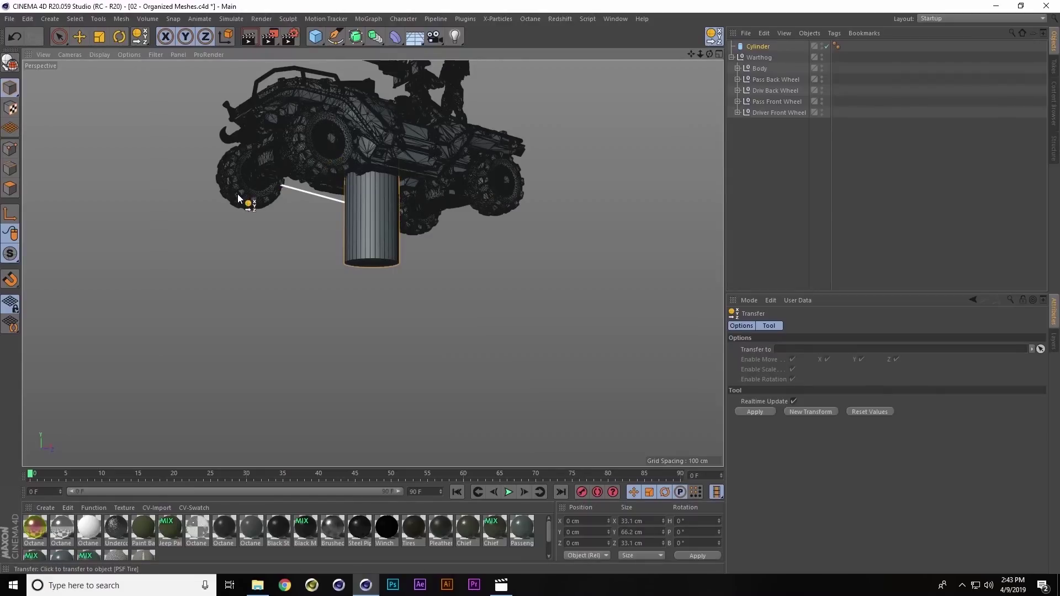
{"action": "left_click_drag", "start_coordinate": [422, 139], "coordinate": [457, 179], "text": "alt"}
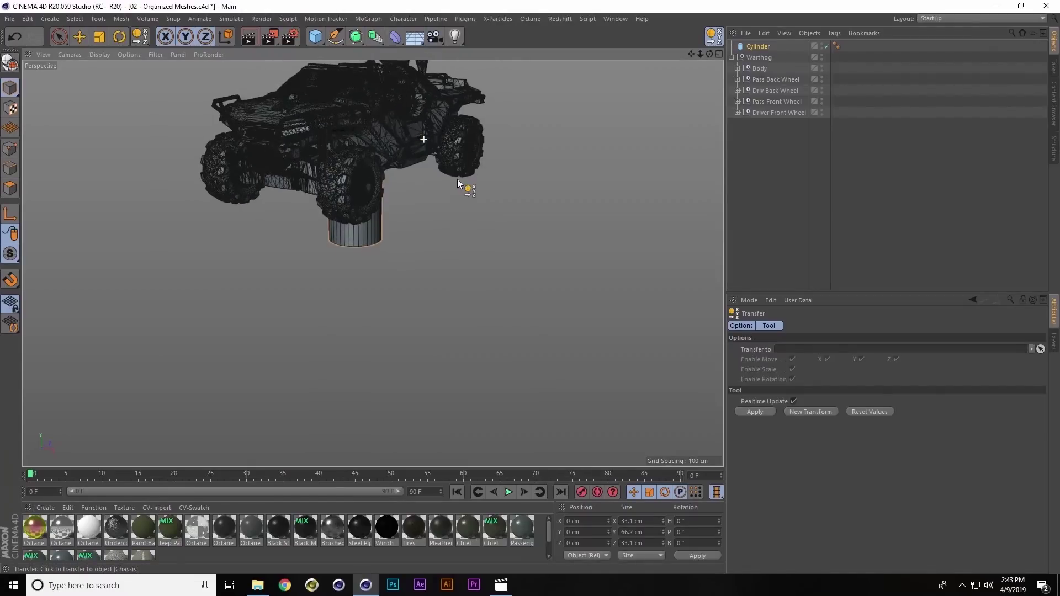
{"action": "left_click_drag", "start_coordinate": [445, 139], "coordinate": [396, 222], "text": "alt"}
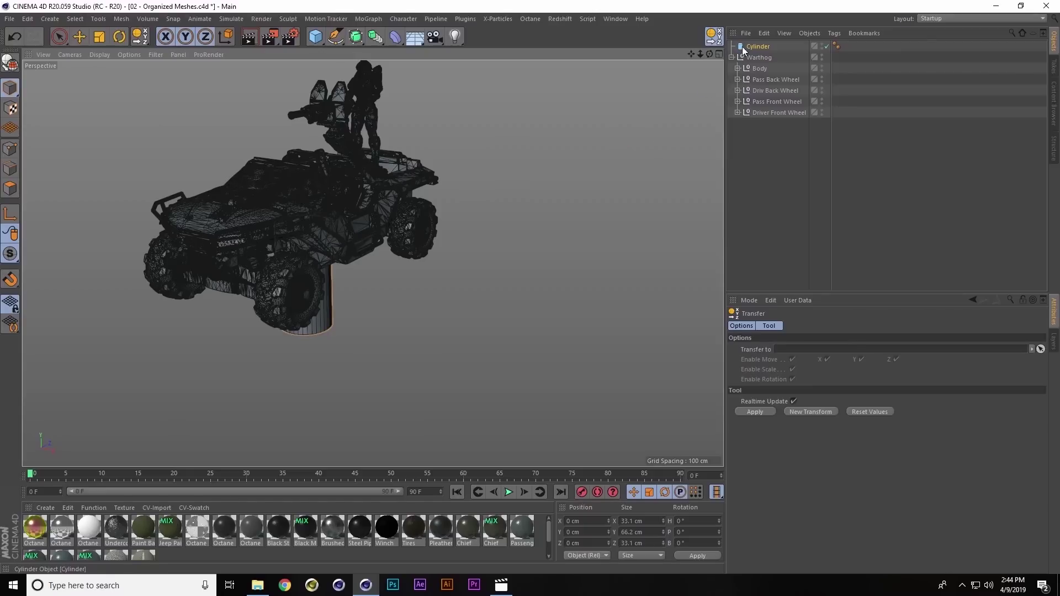
{"action": "left_click", "coordinate": [760, 113]}
{"action": "left_click_drag", "start_coordinate": [760, 112], "coordinate": [789, 349]}
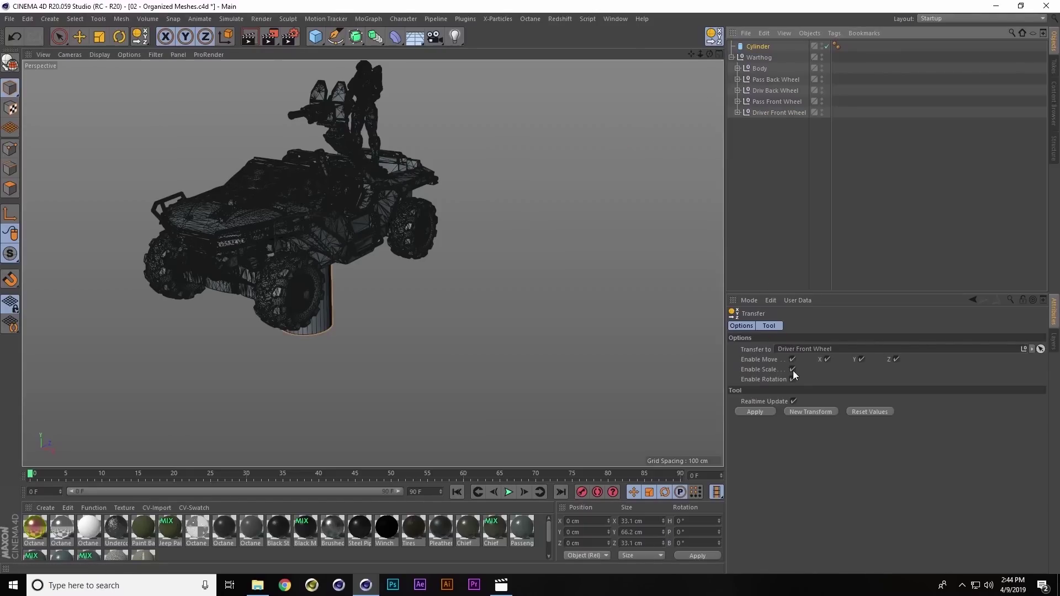
{"action": "left_click", "coordinate": [793, 370]}
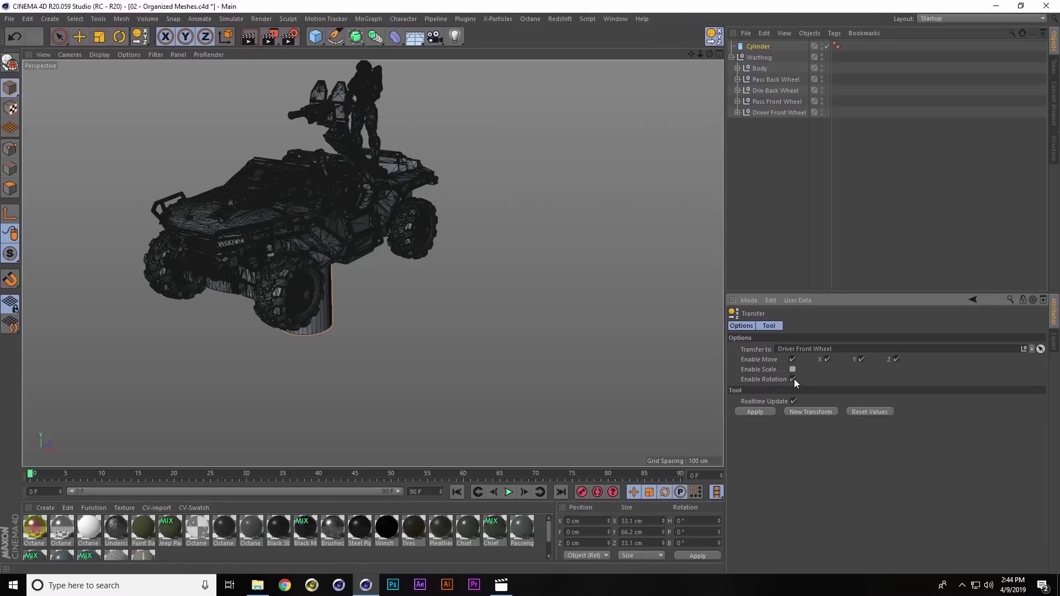
{"action": "left_click", "coordinate": [764, 413]}
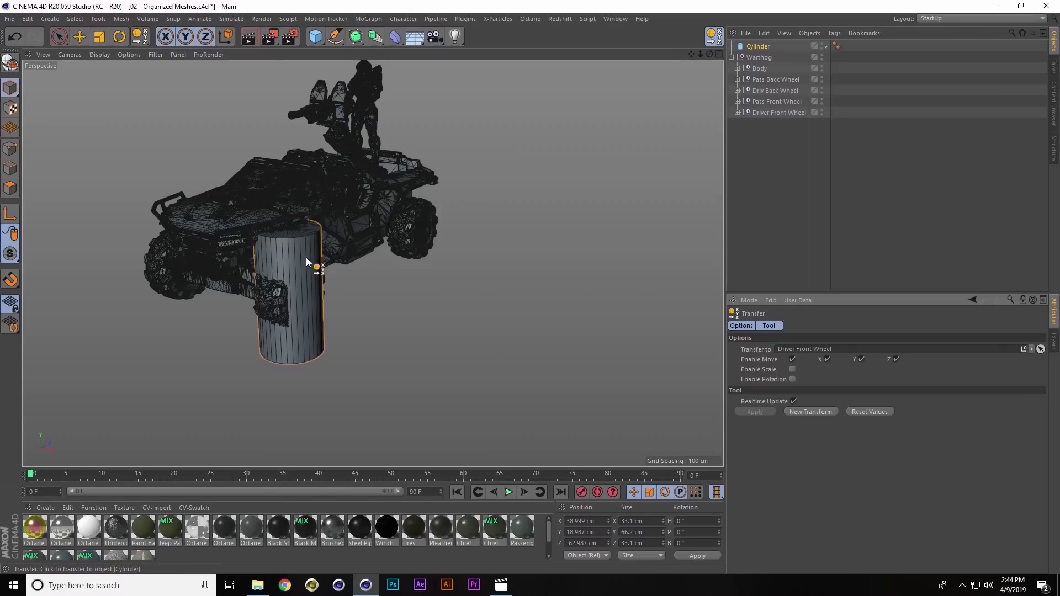
Rotate the Cylinder 90° in bank so it lies along the driver front wheel's axle
{"action": "key", "text": "r"}
{"action": "left_click_drag", "start_coordinate": [325, 258], "coordinate": [339, 333]}
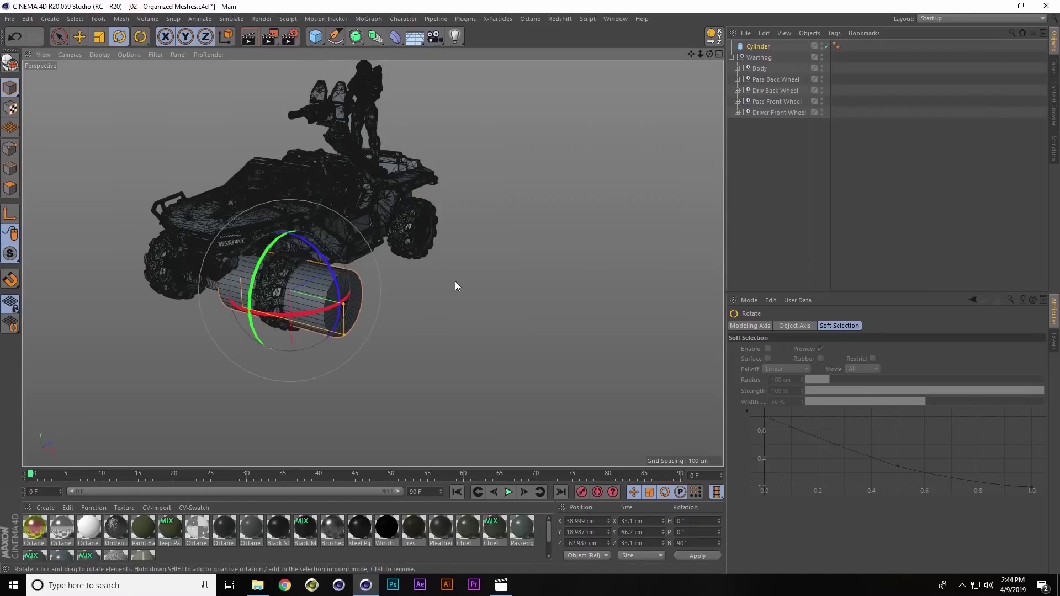
Set the Quantize rotation increment to 5° in the Modeling Settings and test it by turning the Cylinder's heading to 45°
{"action": "left_click", "coordinate": [748, 301]}
{"action": "left_click", "coordinate": [764, 417]}
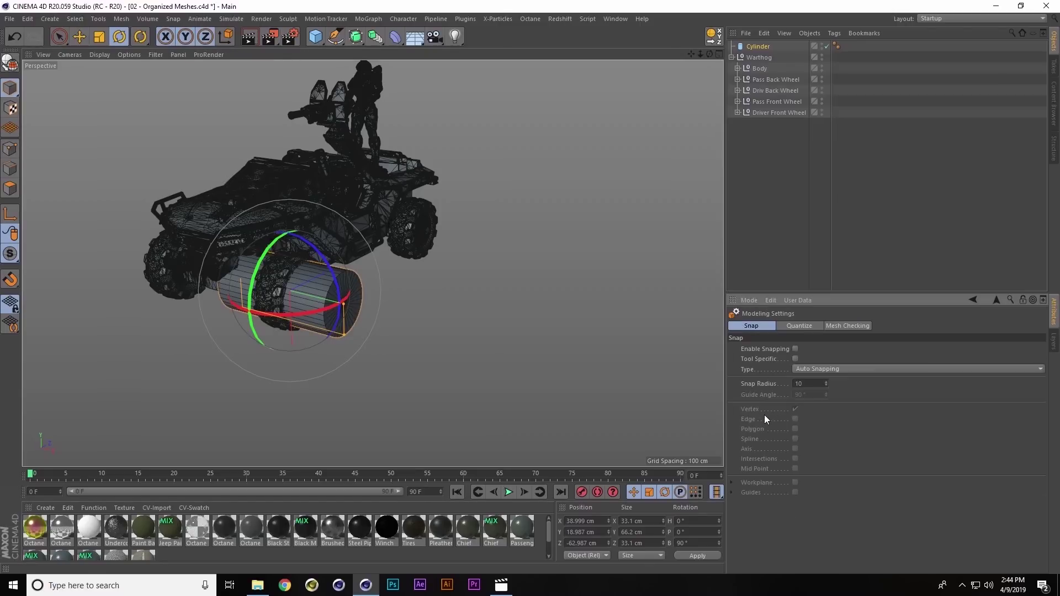
{"action": "left_click", "coordinate": [805, 326]}
{"action": "double_click", "coordinate": [809, 385]}
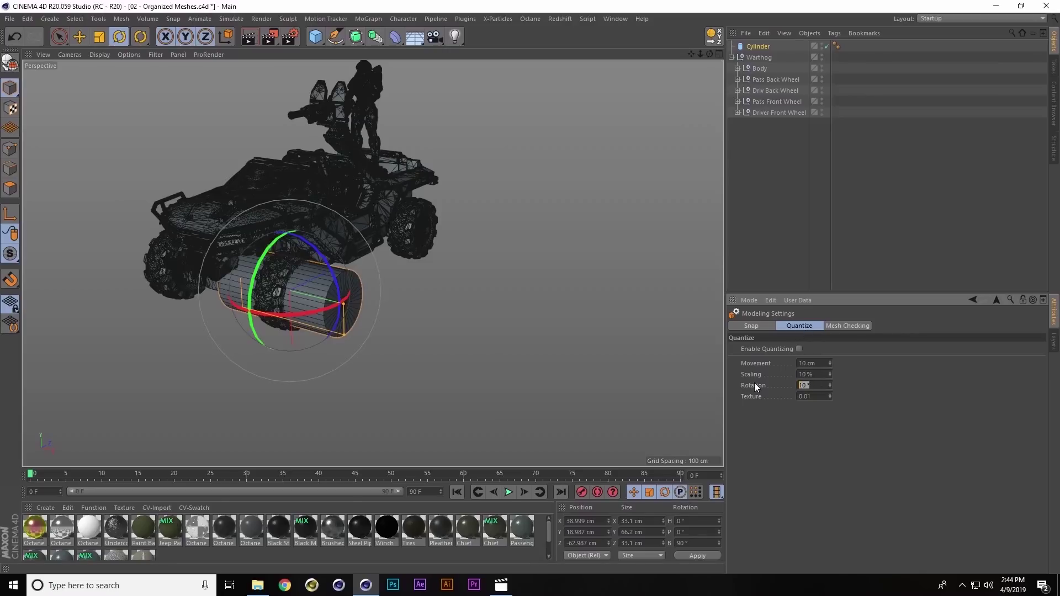
{"action": "type", "text": "5"}
{"action": "left_click_drag", "start_coordinate": [290, 312], "coordinate": [326, 302]}
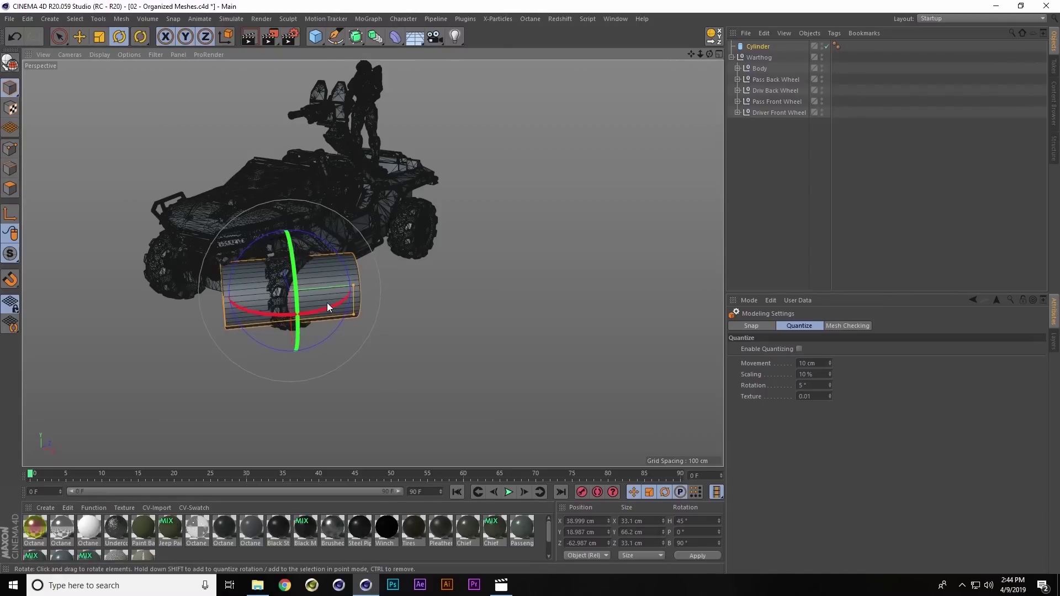
Undo the heading rotation and resize the Cylinder to the driver front wheel, about 20 cm in radius and 18.8 cm high
{"action": "key", "text": "ctrl+z"}
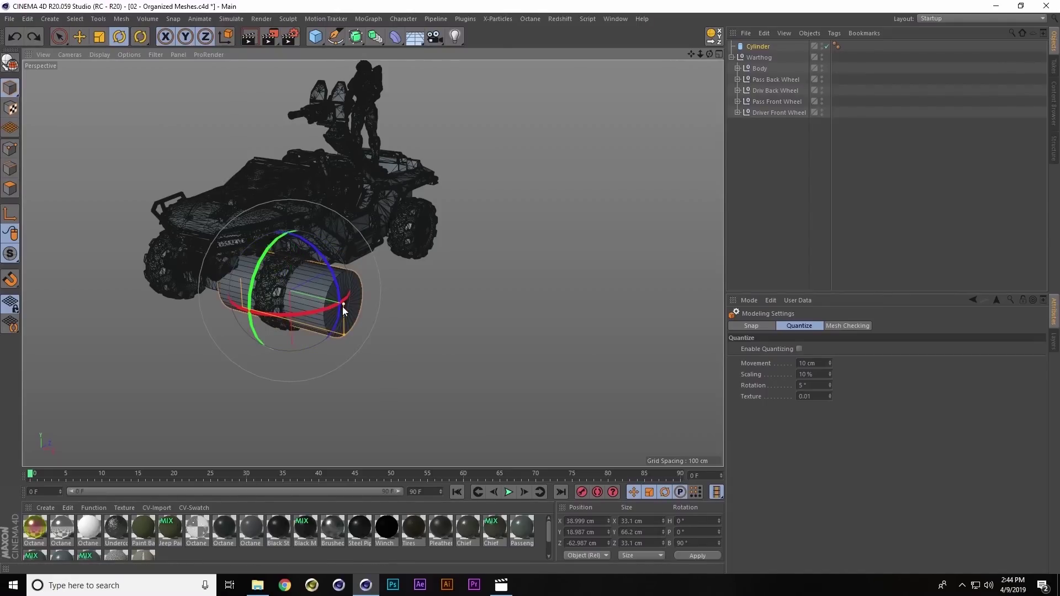
{"action": "left_click_drag", "start_coordinate": [342, 305], "coordinate": [305, 300]}
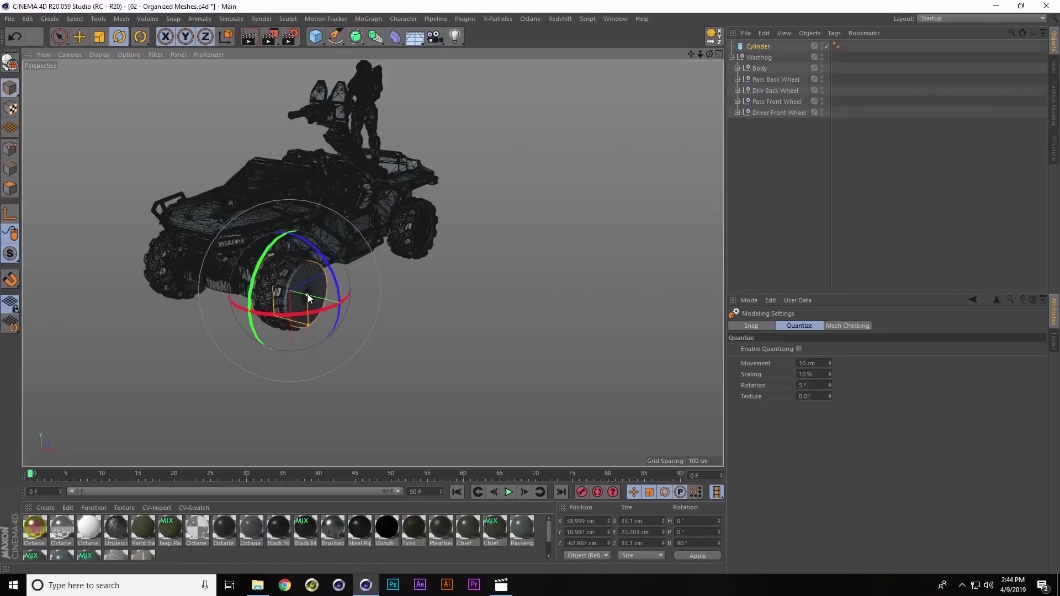
{"action": "left_click_drag", "start_coordinate": [309, 329], "coordinate": [309, 332]}
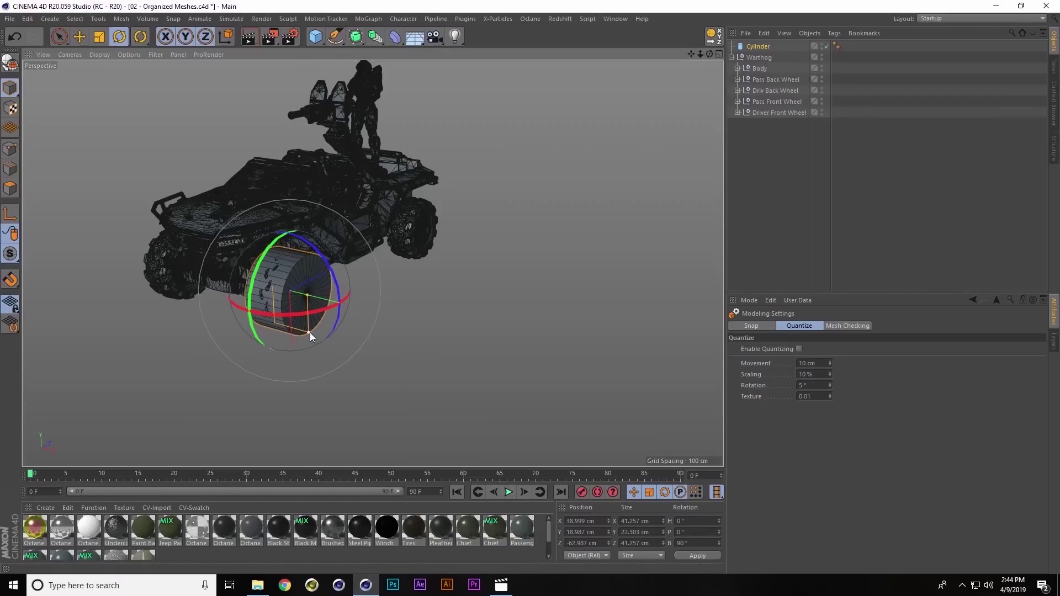
{"action": "scroll", "coordinate": [263, 270], "scroll_direction": "up", "scroll_amount": 5}
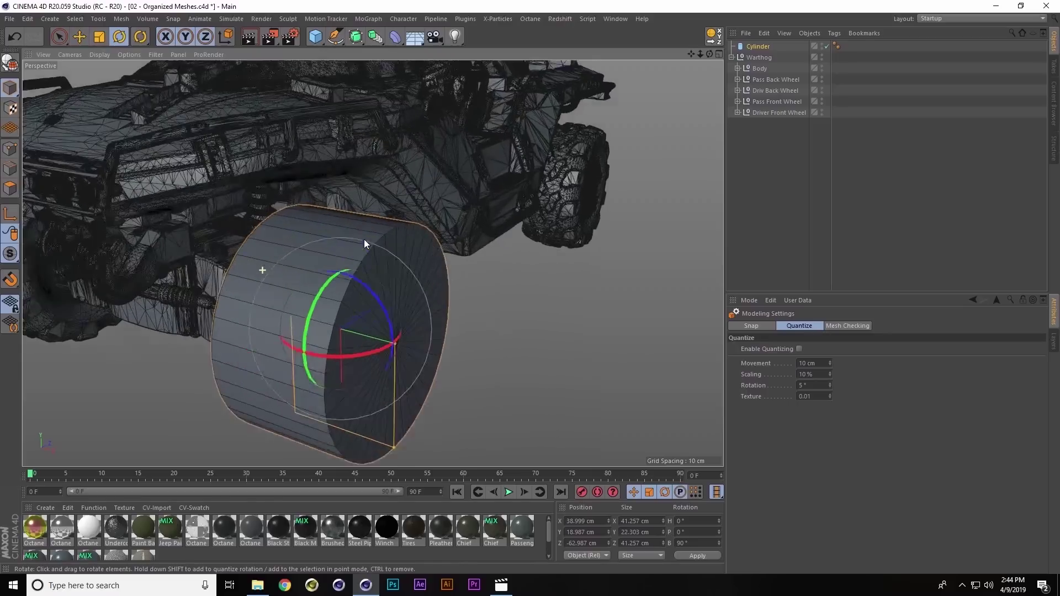
{"action": "left_click_drag", "start_coordinate": [405, 459], "coordinate": [404, 459]}
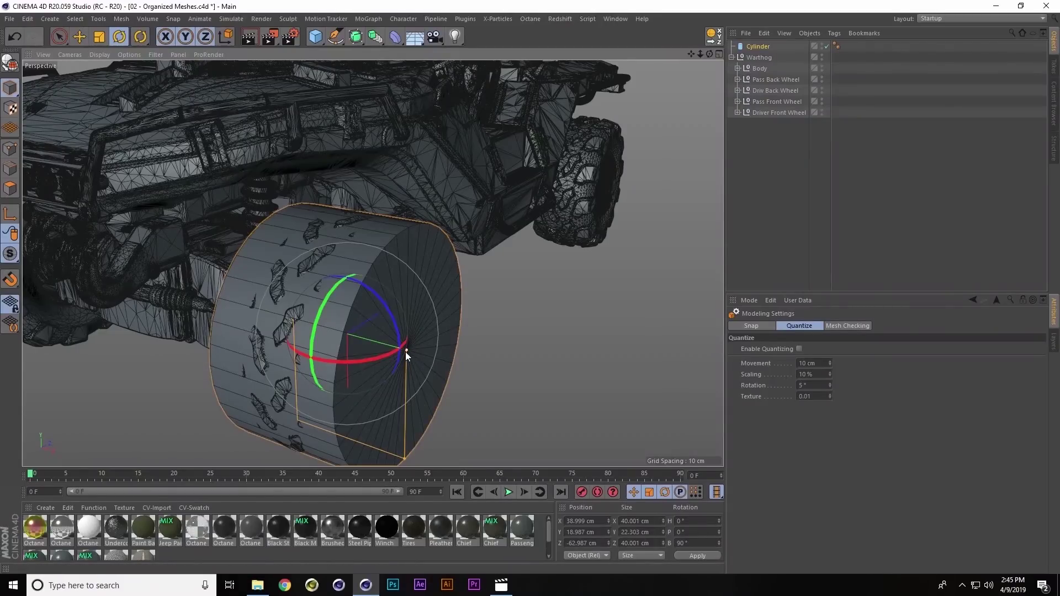
{"action": "left_click_drag", "start_coordinate": [405, 352], "coordinate": [396, 352]}
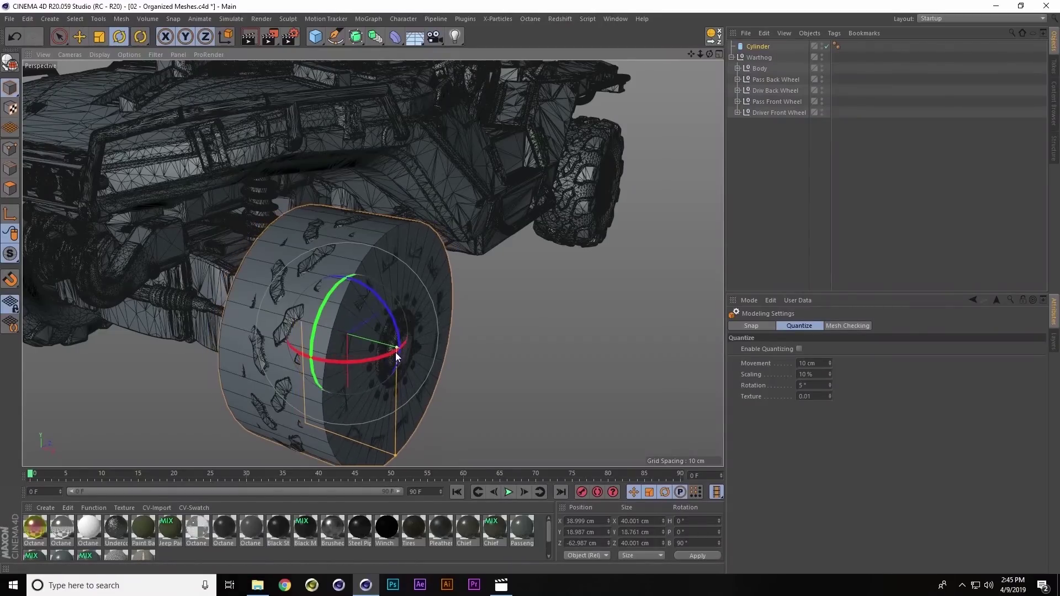
Make three copies of the Cylinder for the remaining wheels
{"action": "left_click", "coordinate": [764, 48]}
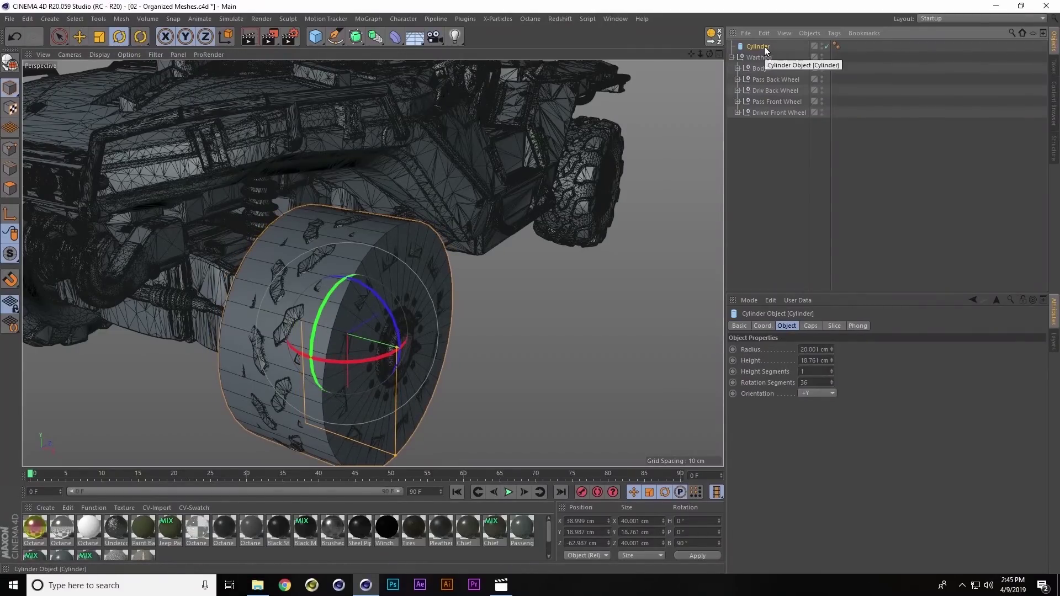
{"action": "key", "text": "ctrl+c"}
{"action": "key", "text": "ctrl+v"}
{"action": "key", "text": "ctrl+v"}
{"action": "key", "text": "ctrl+v"}
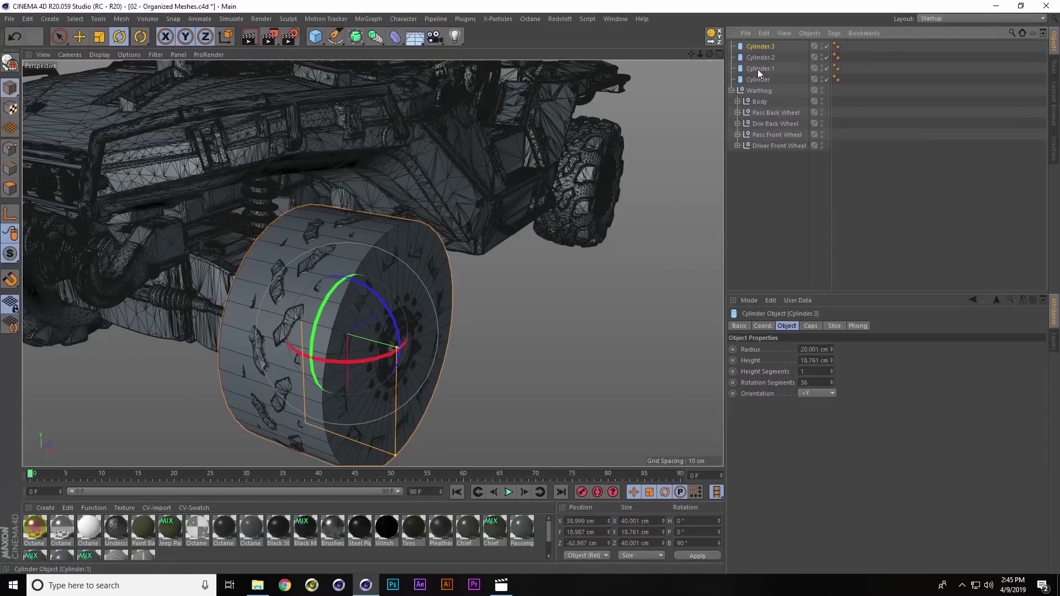
Lock the Transfer settings in view and transfer Cylinder.1 to the position of Pass Front Wheel
{"action": "left_click", "coordinate": [757, 68]}
{"action": "scroll", "coordinate": [408, 171], "scroll_direction": "down", "scroll_amount": 5}
{"action": "middle_click_drag", "start_coordinate": [408, 170], "coordinate": [468, 276]}
{"action": "left_click", "coordinate": [718, 44]}
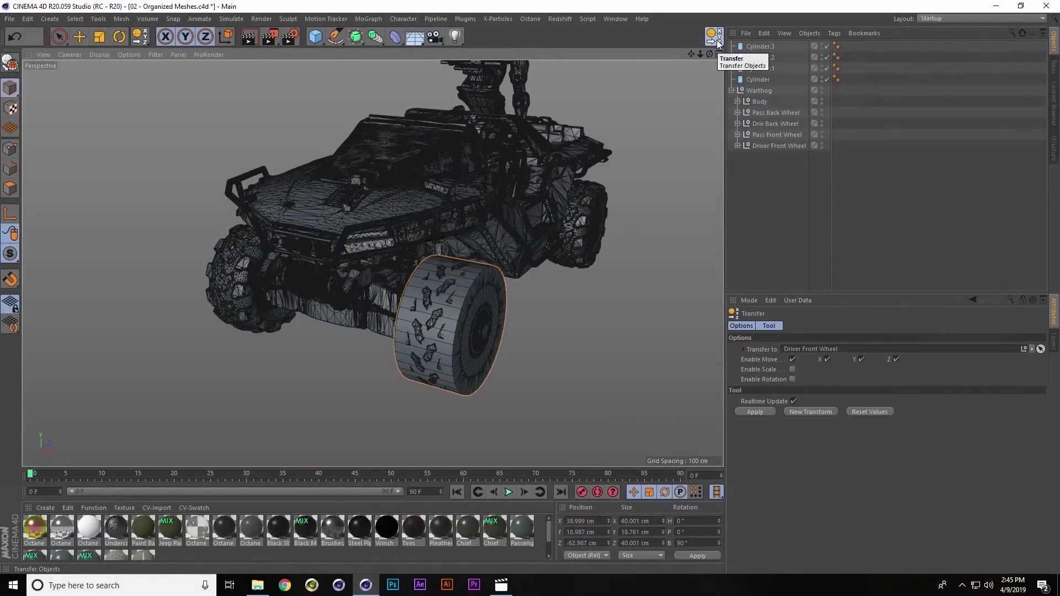
{"action": "left_click", "coordinate": [1021, 299]}
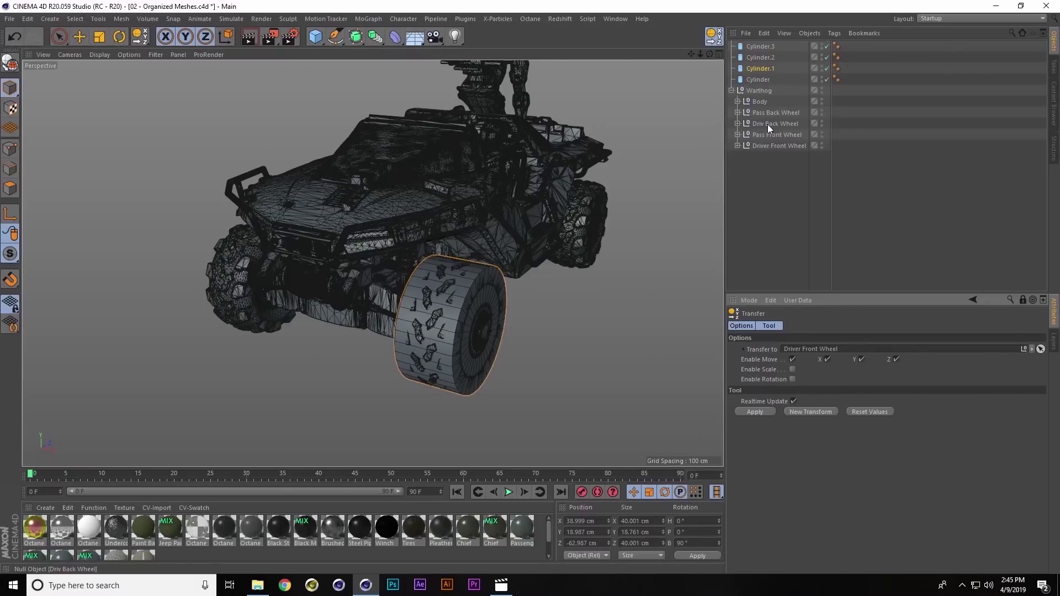
{"action": "left_click_drag", "start_coordinate": [771, 134], "coordinate": [840, 350]}
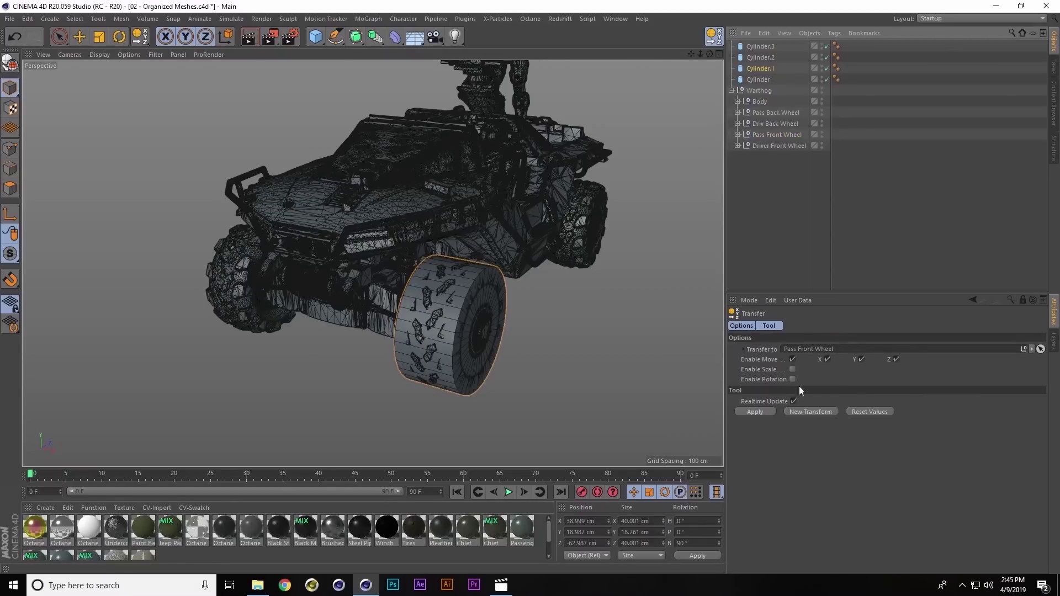
{"action": "left_click", "coordinate": [768, 412]}
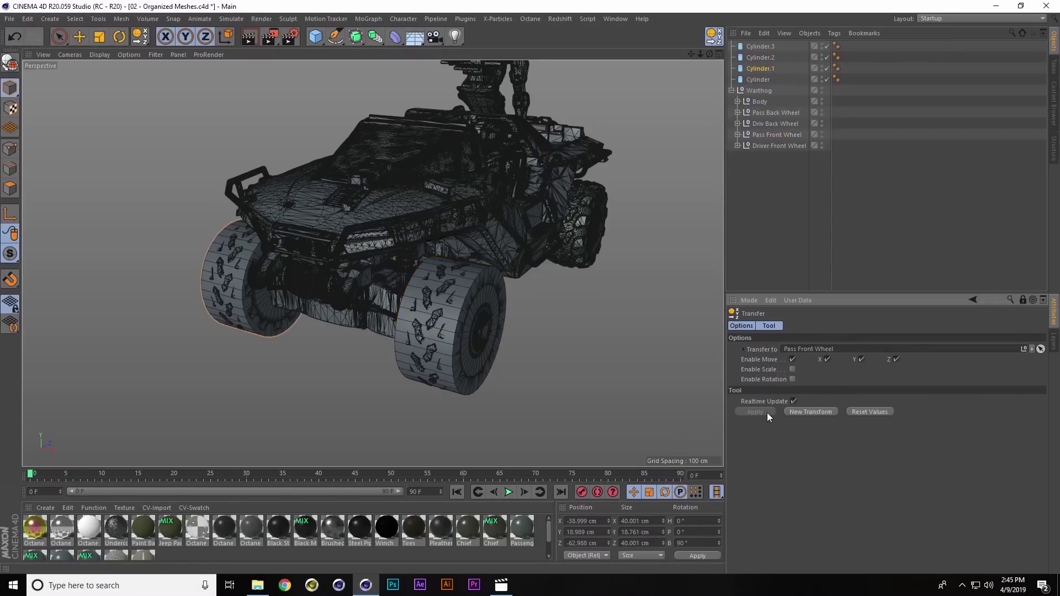
Transfer Cylinder.2 to the position of Driv Back Wheel and Cylinder.3 to the position of Pass Back Wheel
{"action": "left_click", "coordinate": [766, 58]}
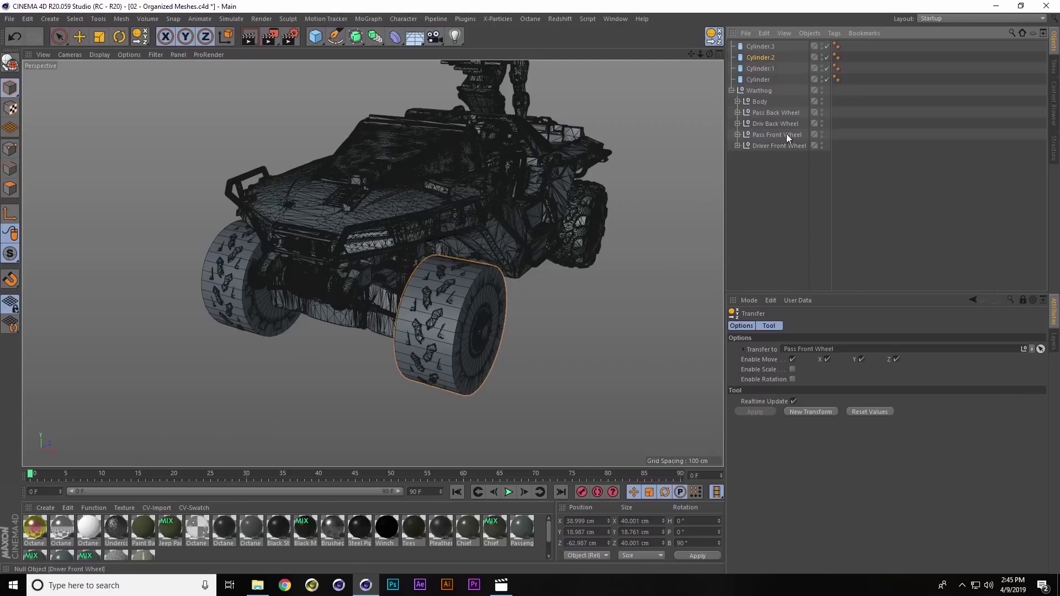
{"action": "left_click_drag", "start_coordinate": [776, 124], "coordinate": [824, 354]}
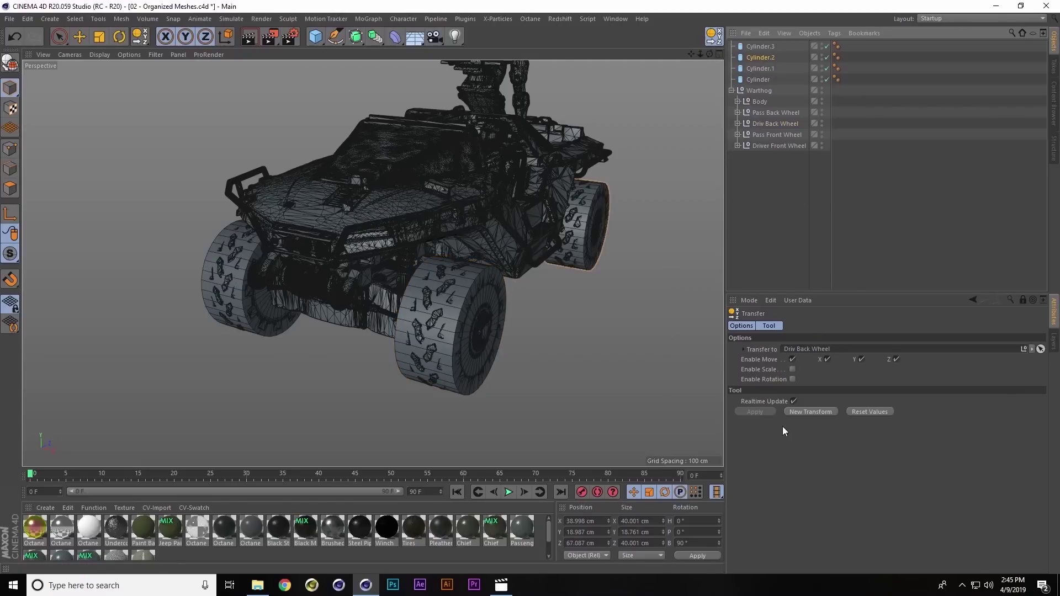
{"action": "left_click", "coordinate": [757, 47]}
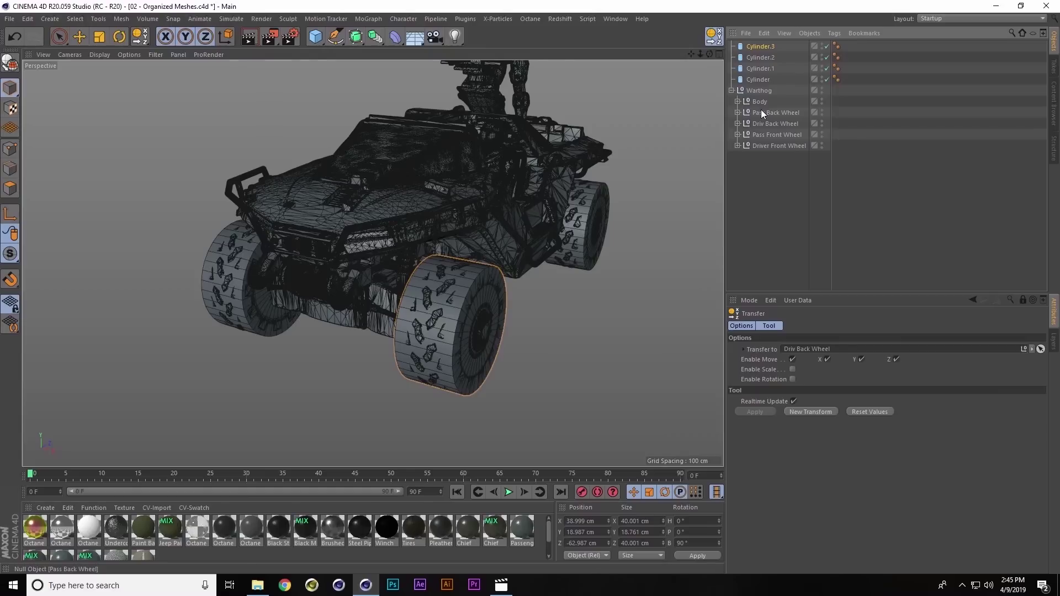
{"action": "left_click_drag", "start_coordinate": [761, 113], "coordinate": [819, 358]}
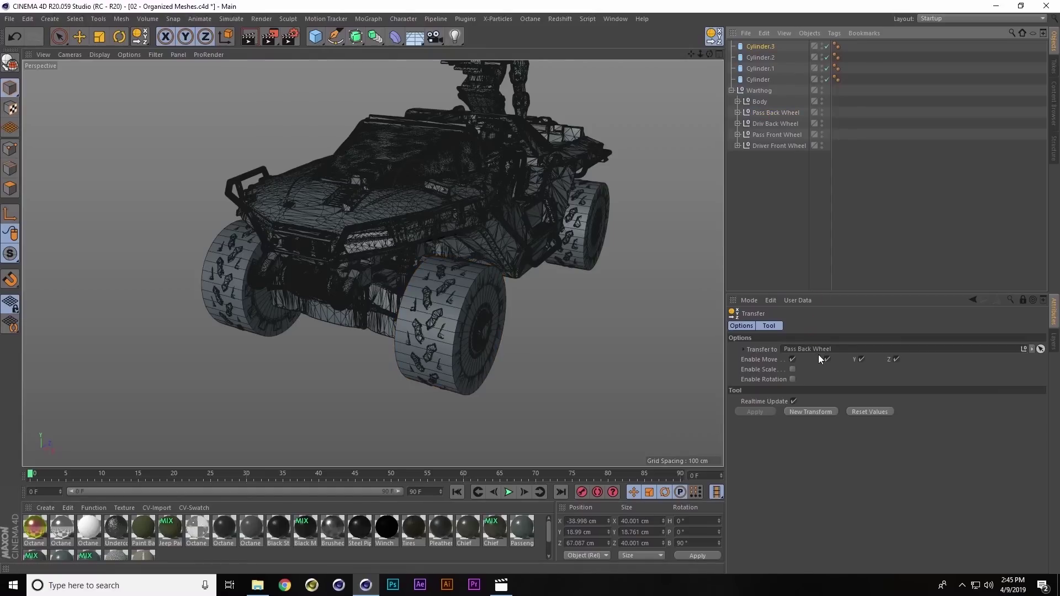
Move all four cylinders into the Warthog null, between Body and Pass Back Wheel
{"action": "mouse_move", "coordinate": [430, 160]}
{"action": "left_mouse_down", "text": "alt"}
{"action": "mouse_move", "coordinate": [585, 171]}
{"action": "mouse_move", "coordinate": [419, 158]}
{"action": "left_mouse_up", "text": "alt"}
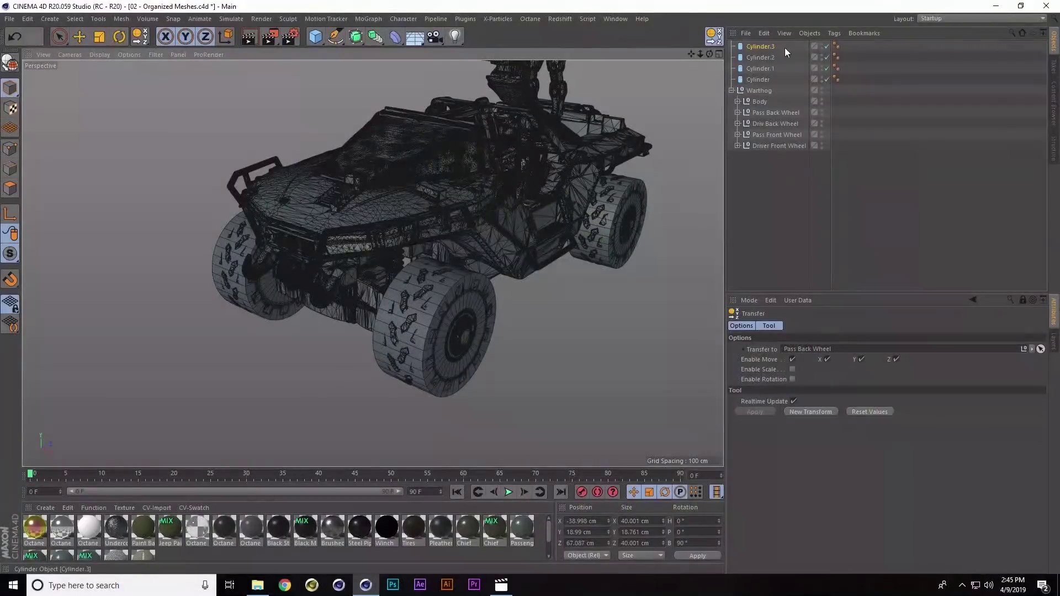
{"action": "left_click", "coordinate": [757, 79], "text": "shift"}
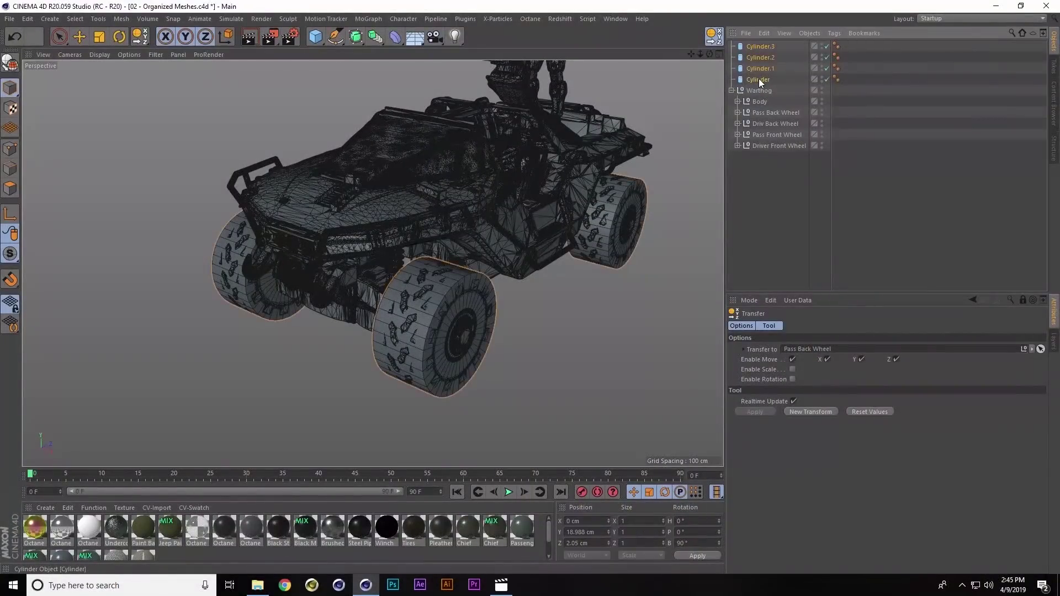
{"action": "left_click_drag", "start_coordinate": [758, 79], "coordinate": [759, 109]}
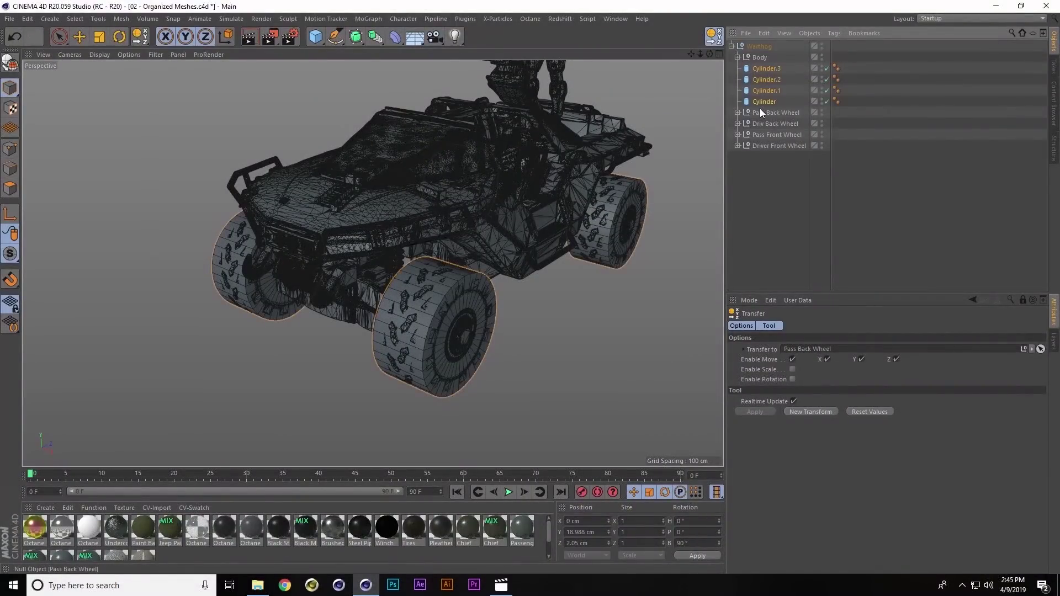
Parent each wheel null under its matching cylinder, from Driver Front Wheel in Cylinder to Pass Back Wheel in Cylinder.3, and save the project
{"action": "left_click", "coordinate": [783, 197]}
{"action": "left_click_drag", "start_coordinate": [778, 146], "coordinate": [772, 104]}
{"action": "left_click_drag", "start_coordinate": [774, 147], "coordinate": [772, 91]}
{"action": "left_click_drag", "start_coordinate": [777, 145], "coordinate": [777, 80]}
{"action": "left_click_drag", "start_coordinate": [777, 147], "coordinate": [771, 71]}
{"action": "key", "text": "ctrl+s"}
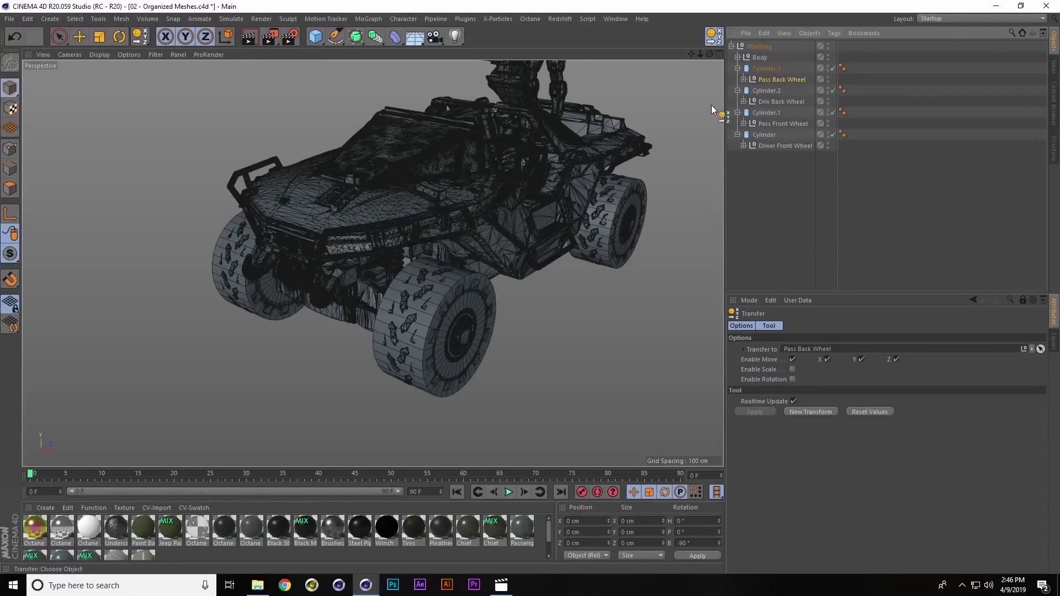
Test-rotate the driver front wheel's Cylinder to check that the wheel follows it, and undo the rotation
{"action": "left_click", "coordinate": [770, 70]}
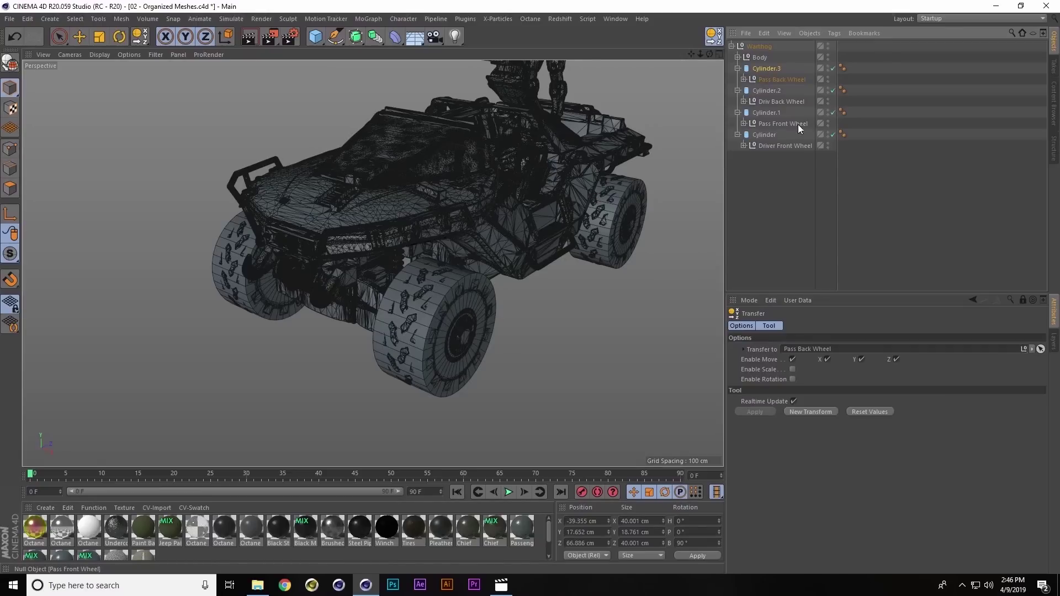
{"action": "left_click", "coordinate": [773, 135]}
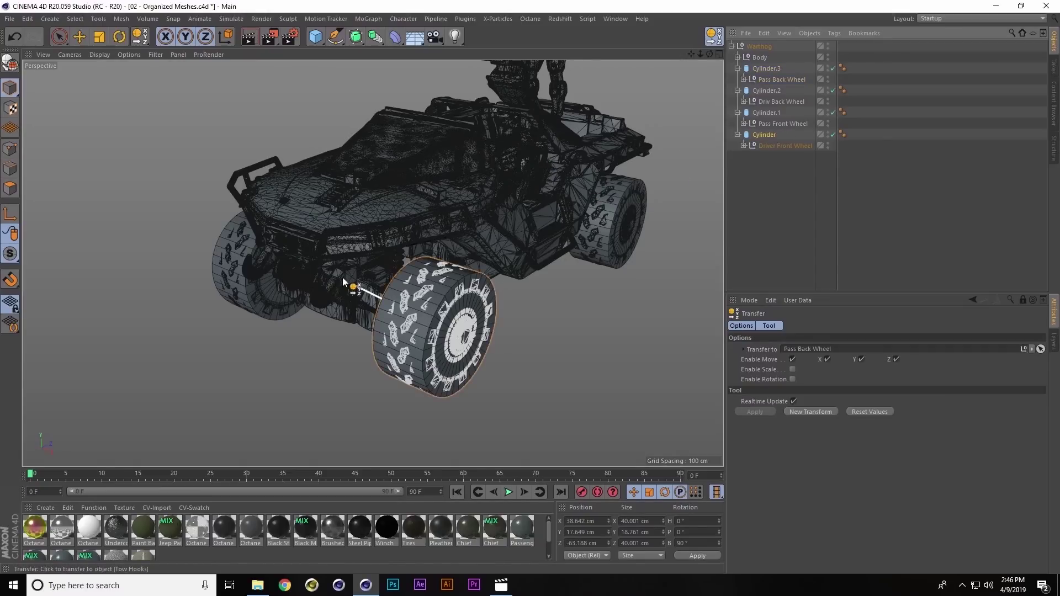
{"action": "key", "text": "r"}
{"action": "left_click_drag", "start_coordinate": [440, 351], "coordinate": [448, 354]}
{"action": "key", "text": "ctrl+z"}
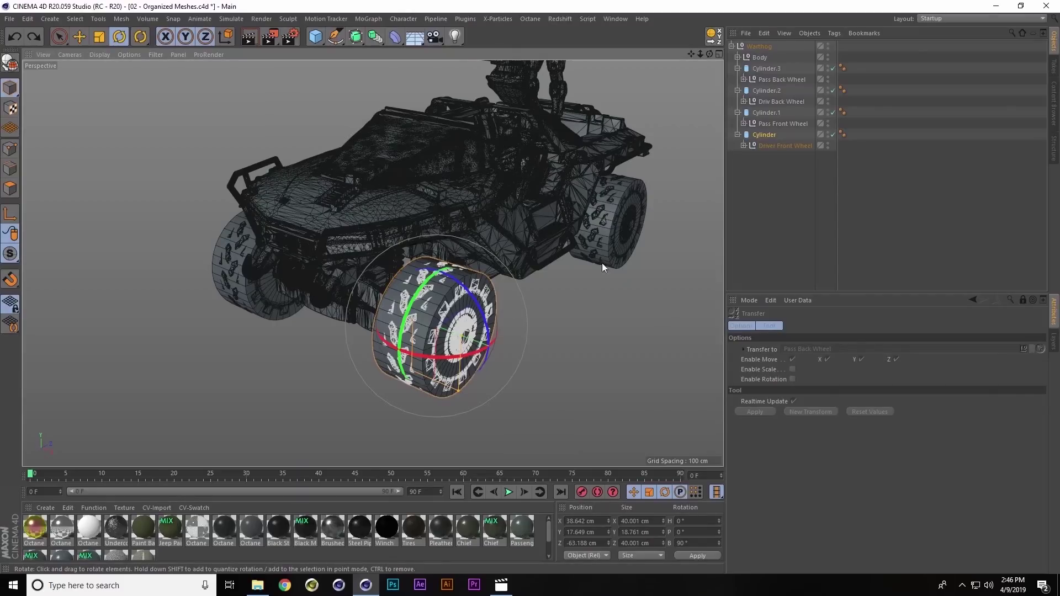
Hide the four cylinders in viewport and render, and force the four wheel nulls inside them to be visible in both
{"action": "left_click", "coordinate": [826, 136]}
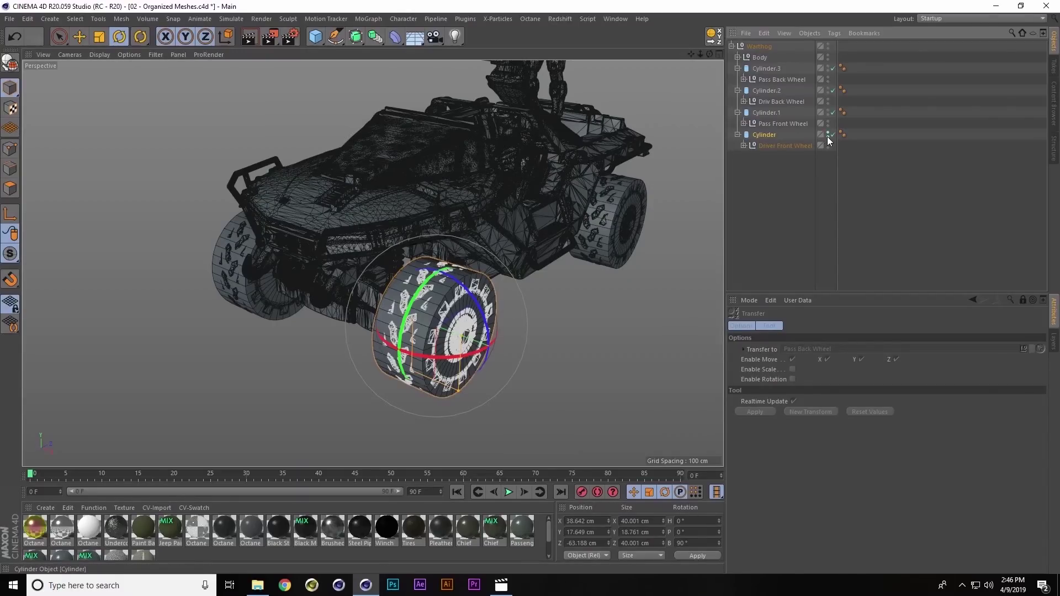
{"action": "left_click", "coordinate": [828, 101]}
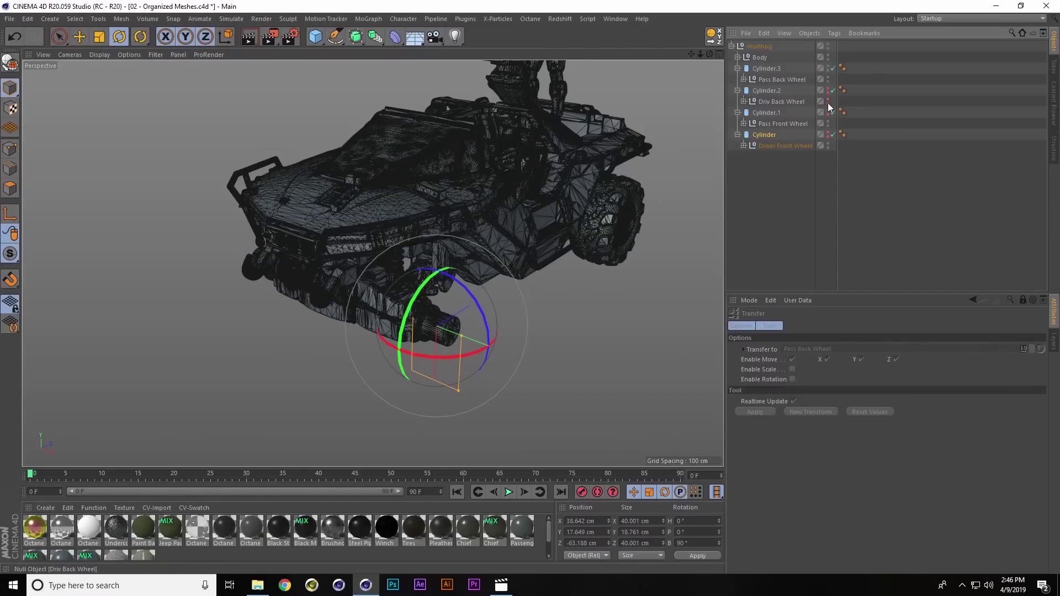
{"action": "left_click", "coordinate": [826, 103]}
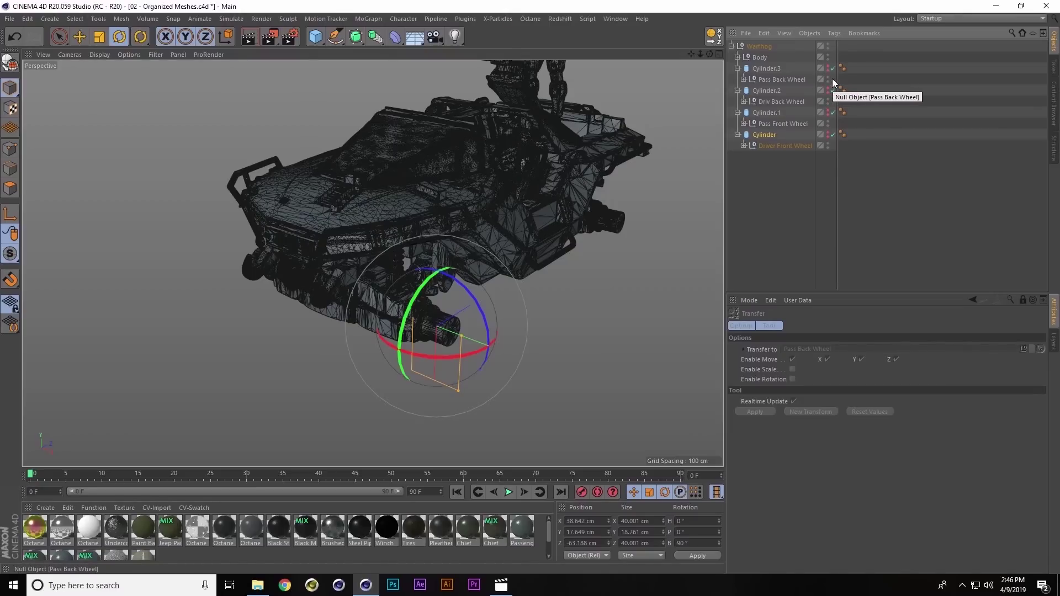
{"action": "left_click", "coordinate": [828, 80]}
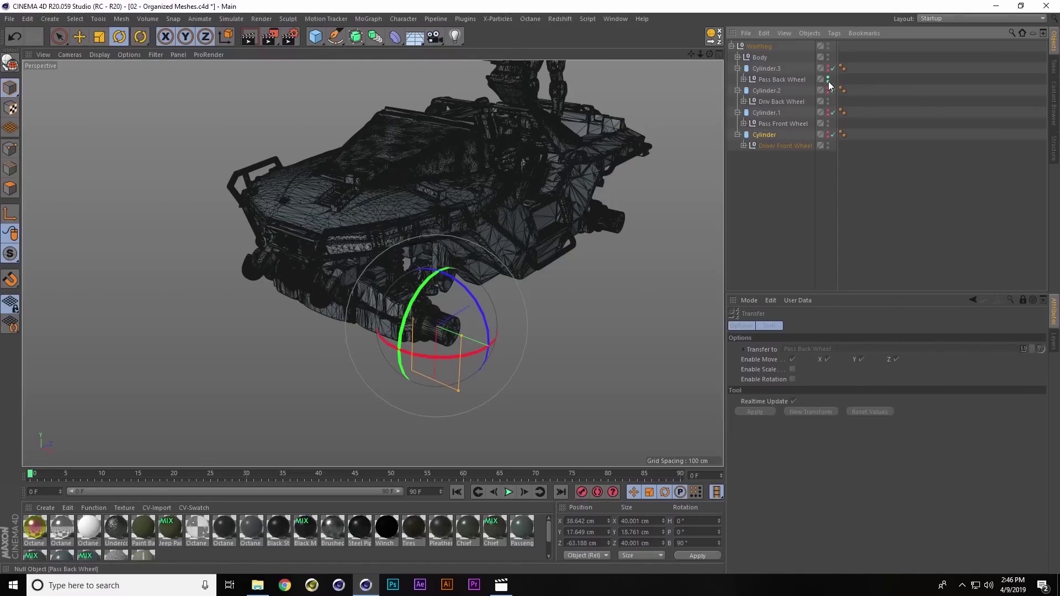
{"action": "left_click", "coordinate": [827, 102]}
{"action": "left_click", "coordinate": [828, 123]}
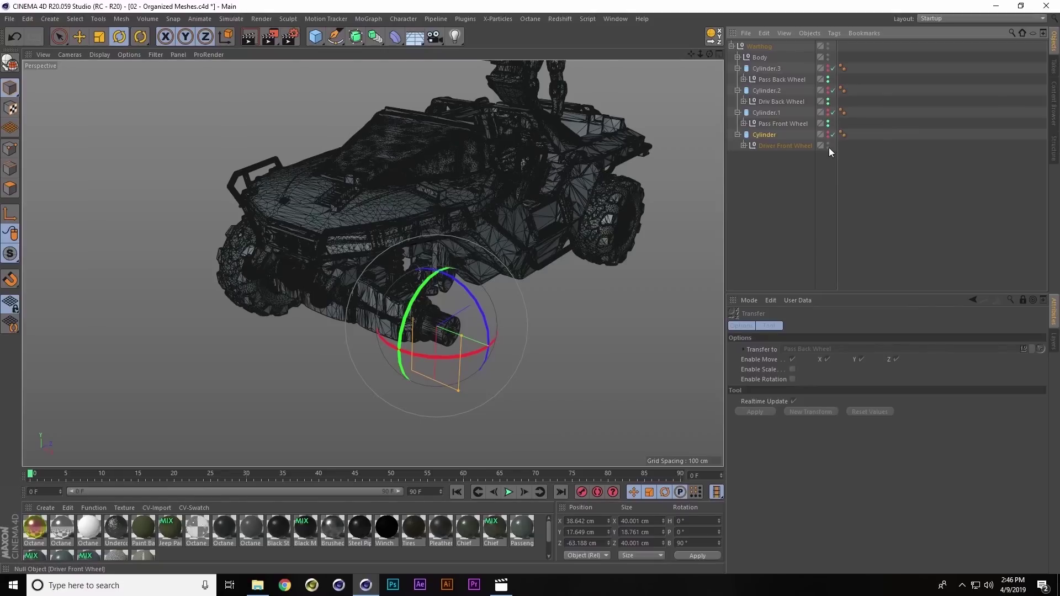
{"action": "left_click", "coordinate": [828, 147]}
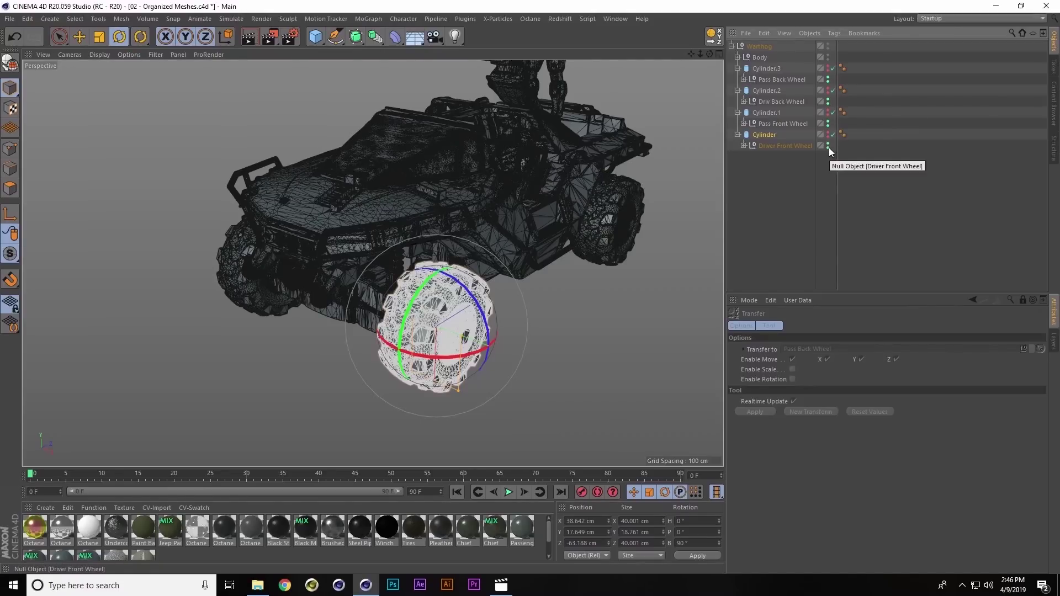
Try steering the driver front wheel by turning its hidden Cylinder's heading, and undo the turn
{"action": "left_click_drag", "start_coordinate": [535, 187], "coordinate": [431, 253], "text": "alt"}
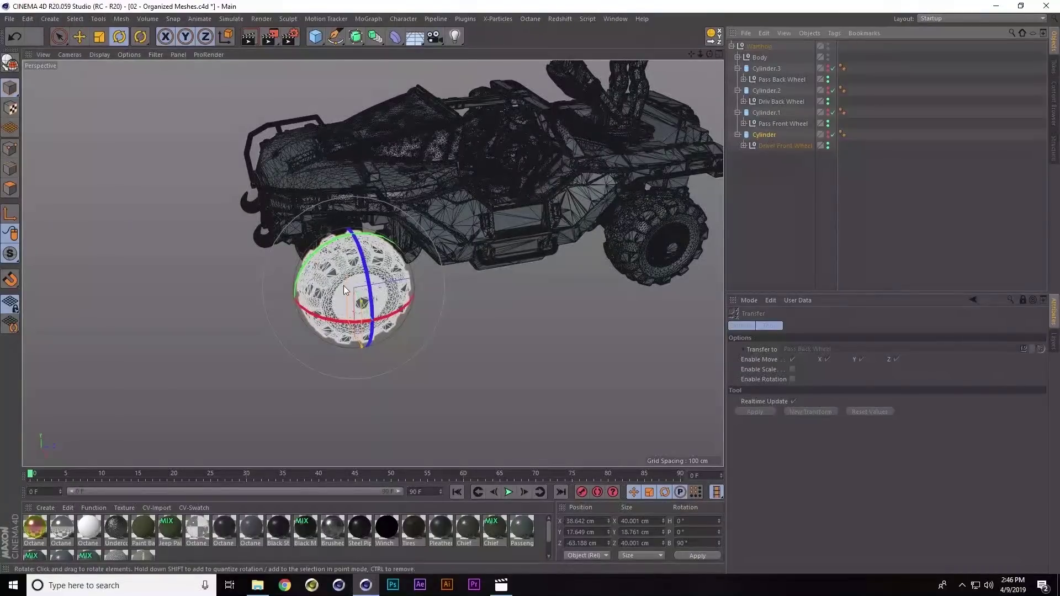
{"action": "left_click_drag", "start_coordinate": [352, 327], "coordinate": [368, 329]}
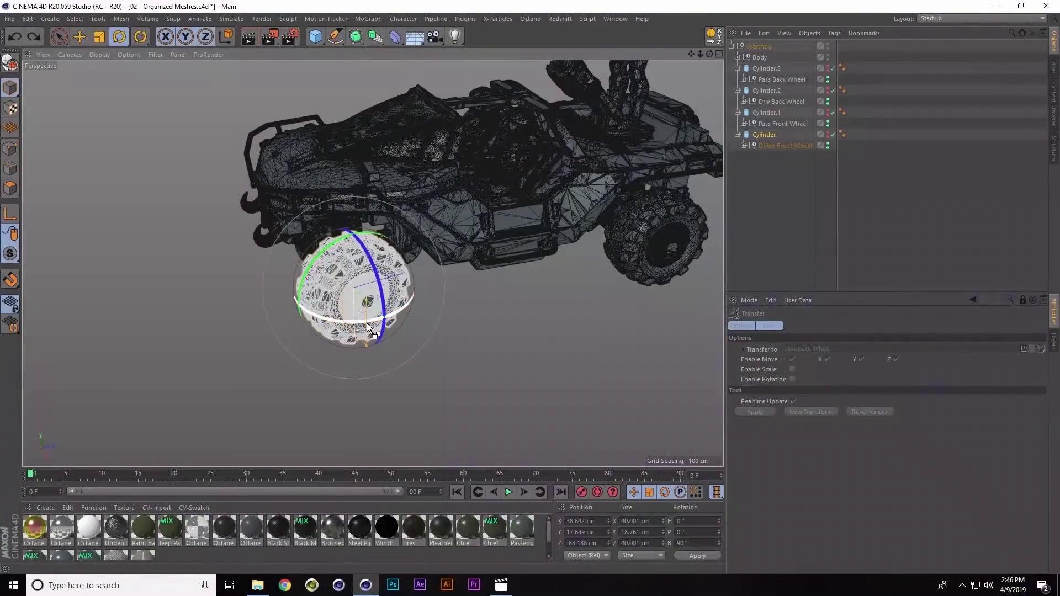
{"action": "key", "text": "ctrl+z"}
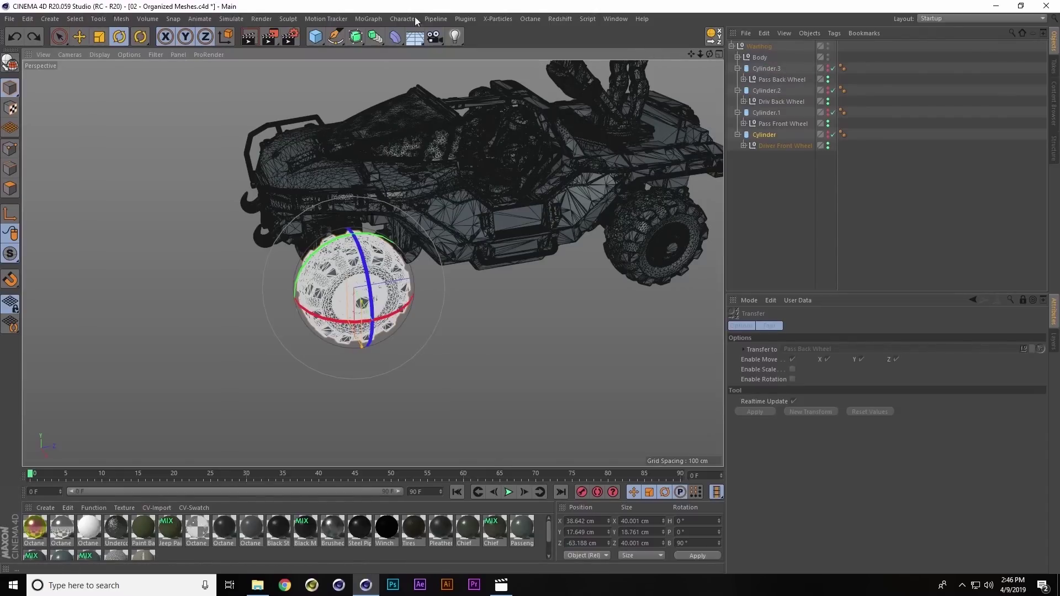
Add a Cube primitive to the scene, unlock the attributes display and show the Cube's object properties
{"action": "left_click", "coordinate": [326, 37]}
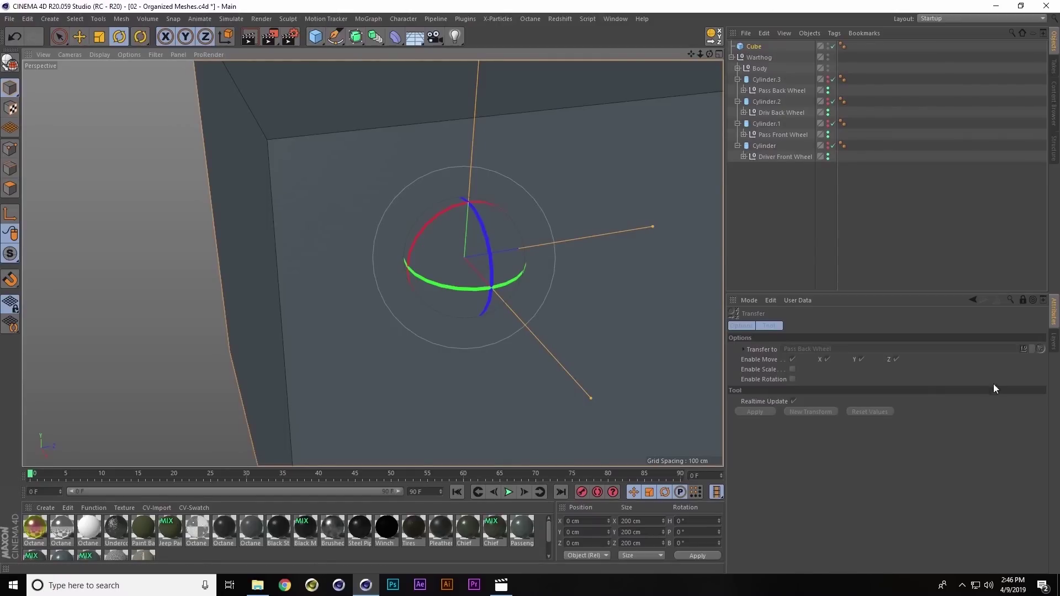
{"action": "left_click", "coordinate": [1019, 299]}
{"action": "left_click", "coordinate": [1021, 301]}
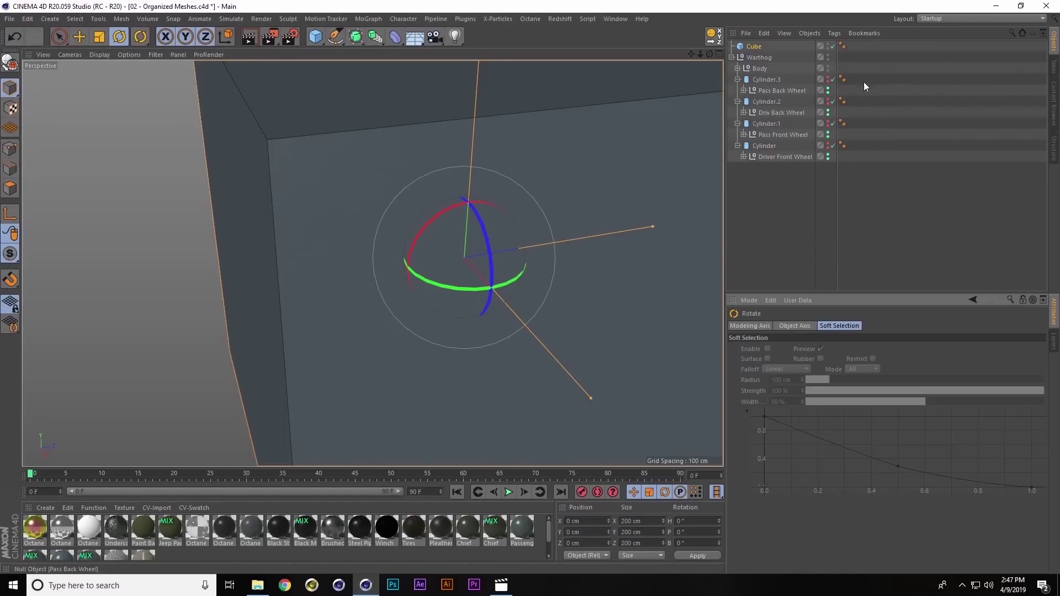
{"action": "left_click", "coordinate": [754, 48]}
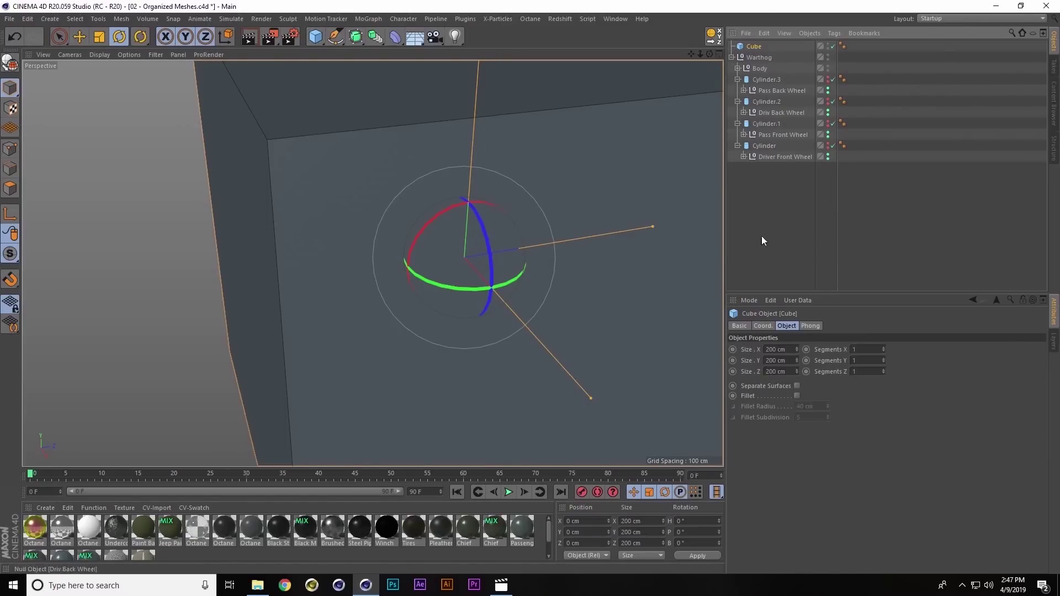
Enable X-Ray on the Cube so the Warthog can be seen through it
{"action": "left_click", "coordinate": [743, 327]}
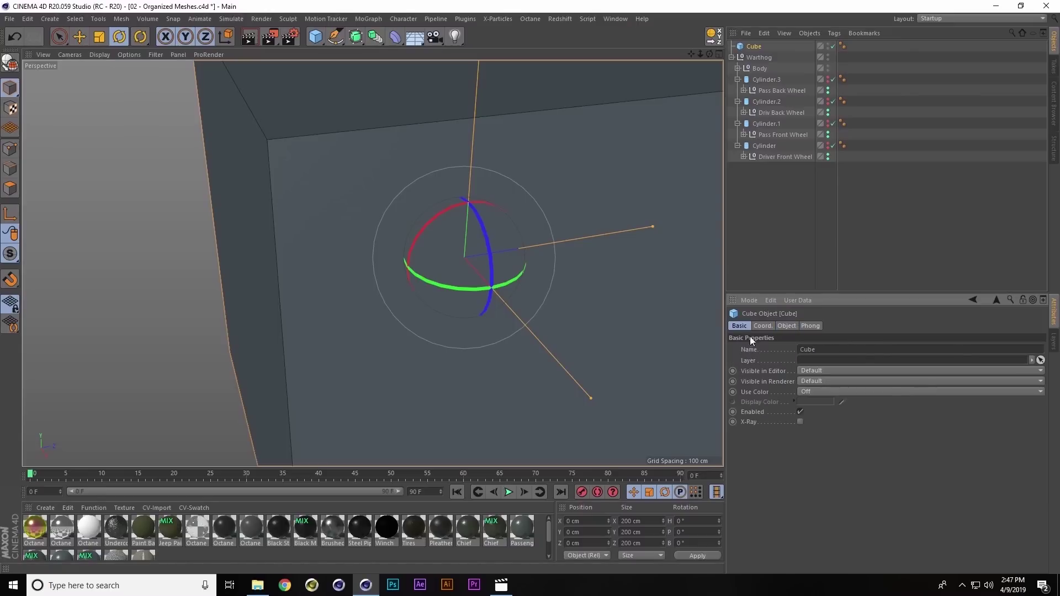
{"action": "left_click", "coordinate": [799, 422]}
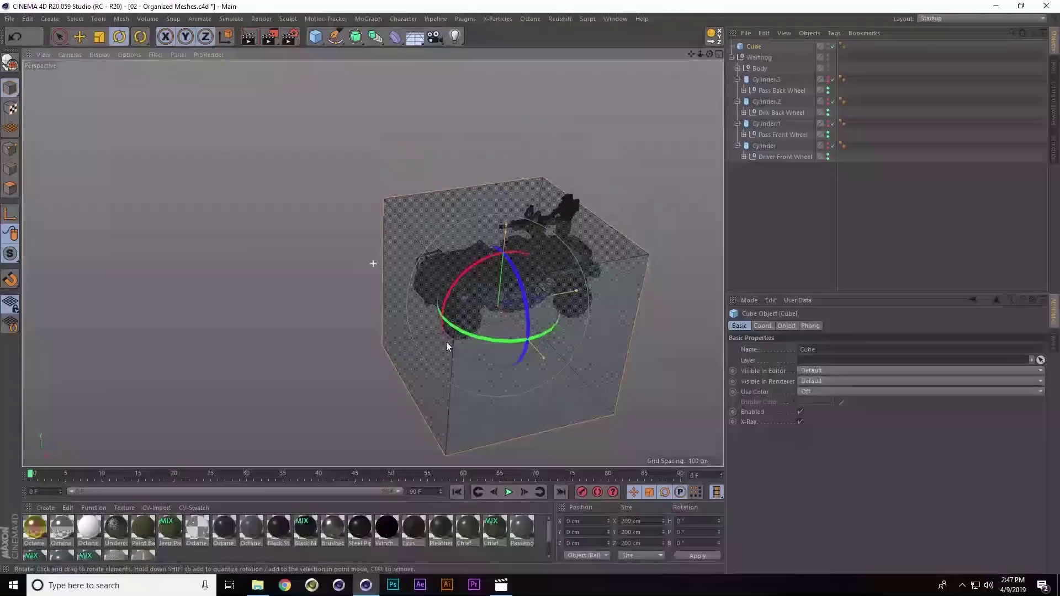
{"action": "left_click_drag", "start_coordinate": [446, 342], "coordinate": [463, 273], "text": "alt"}
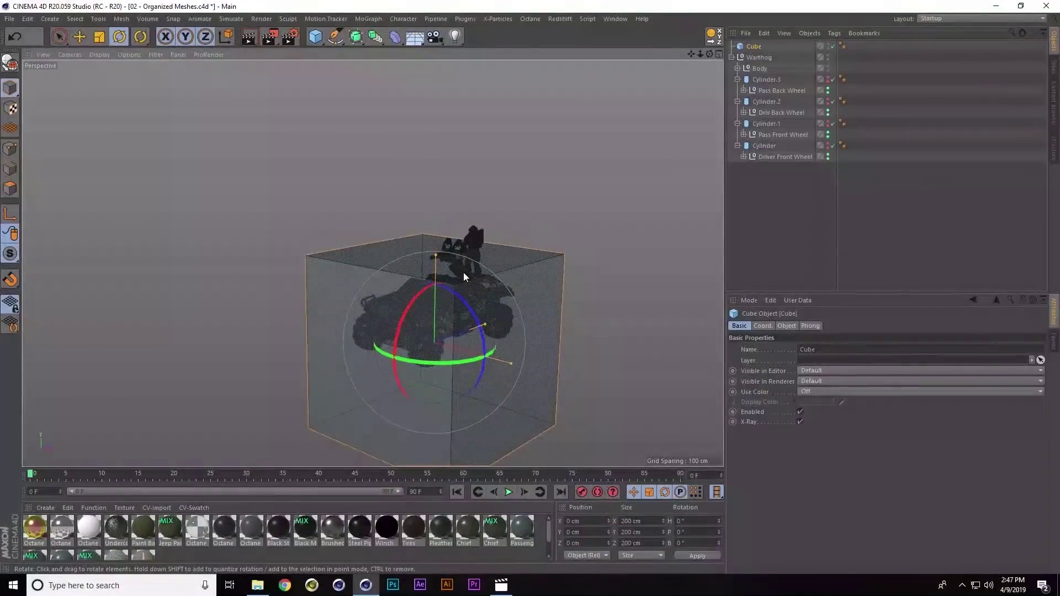
In the front view, raise the Cube to about Y 46 cm and shrink it to about 94 cm wide and 60 cm high around the body
{"action": "key", "text": "e"}
{"action": "middle_click", "coordinate": [487, 254]}
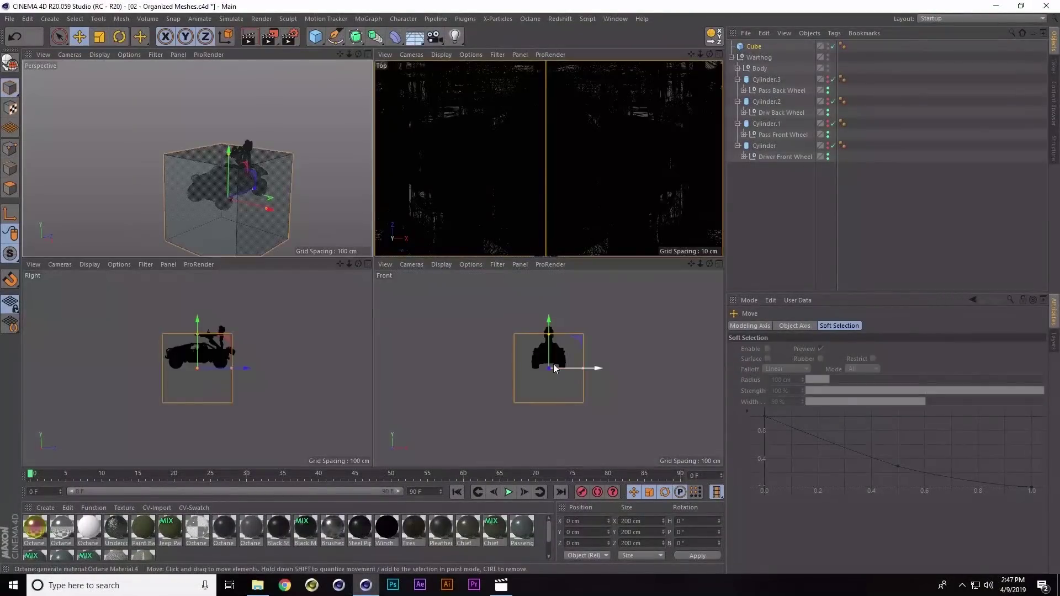
{"action": "middle_click", "coordinate": [549, 362]}
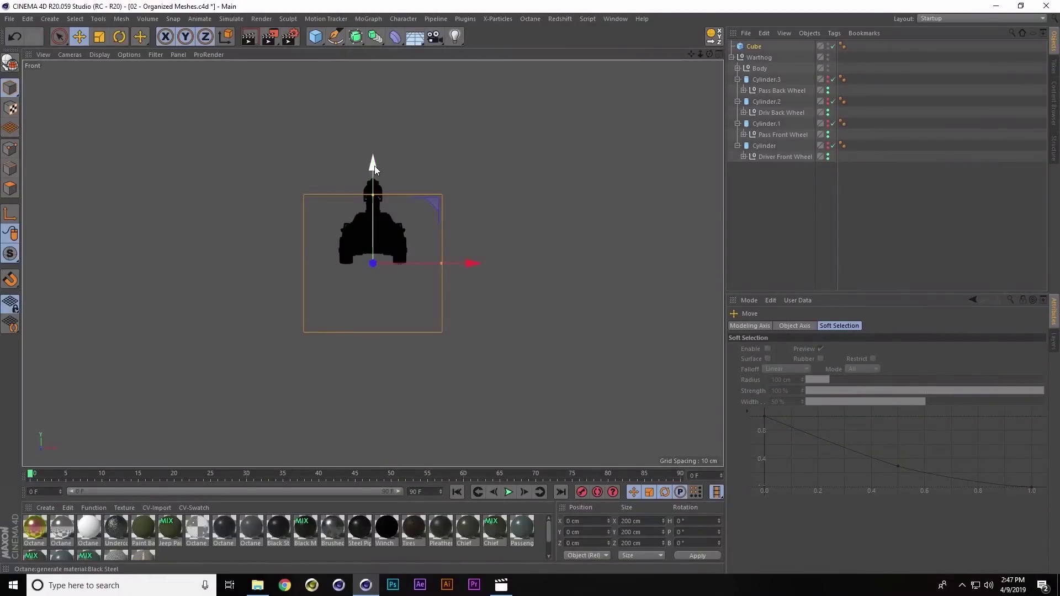
{"action": "left_click_drag", "start_coordinate": [377, 144], "coordinate": [381, 211]}
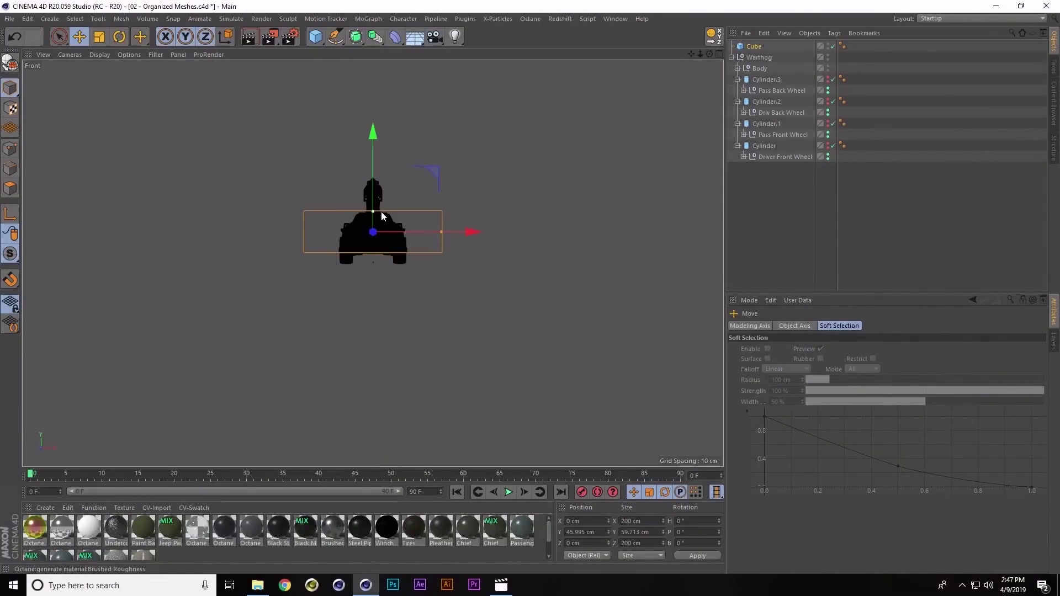
{"action": "left_click_drag", "start_coordinate": [441, 230], "coordinate": [404, 230]}
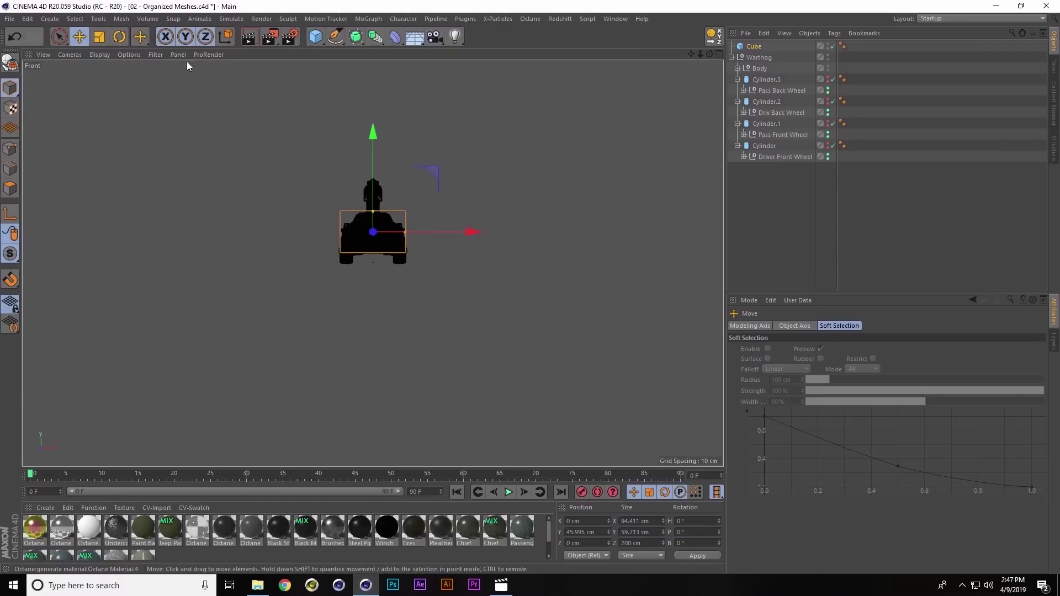
In the perspective view, shorten the Cube along Z to about 187 cm to match the Warthog's length
{"action": "middle_click", "coordinate": [462, 134]}
{"action": "middle_click", "coordinate": [289, 157]}
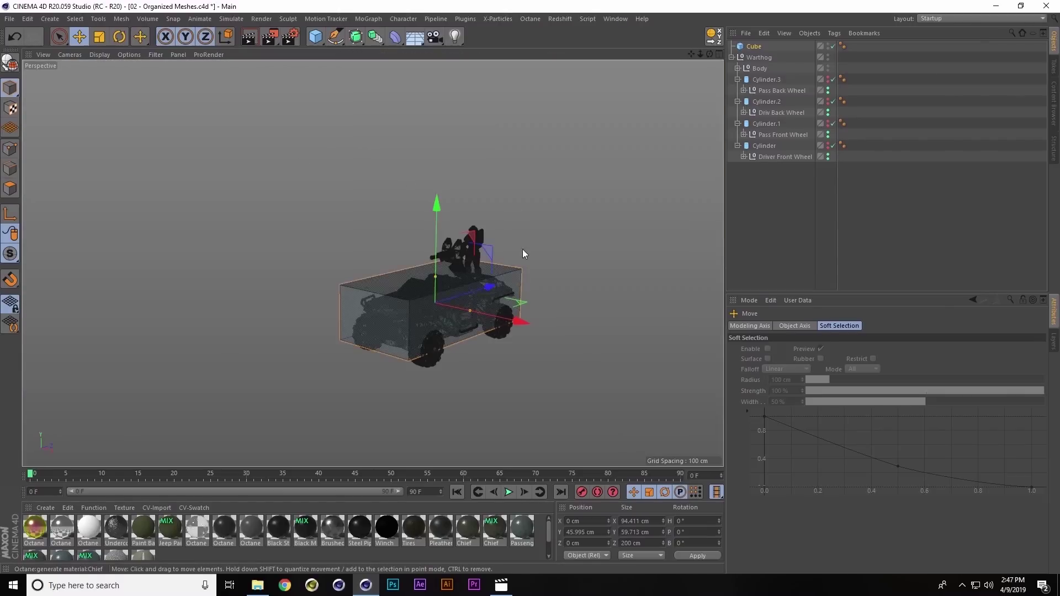
{"action": "left_click_drag", "start_coordinate": [448, 313], "coordinate": [415, 323], "text": "alt"}
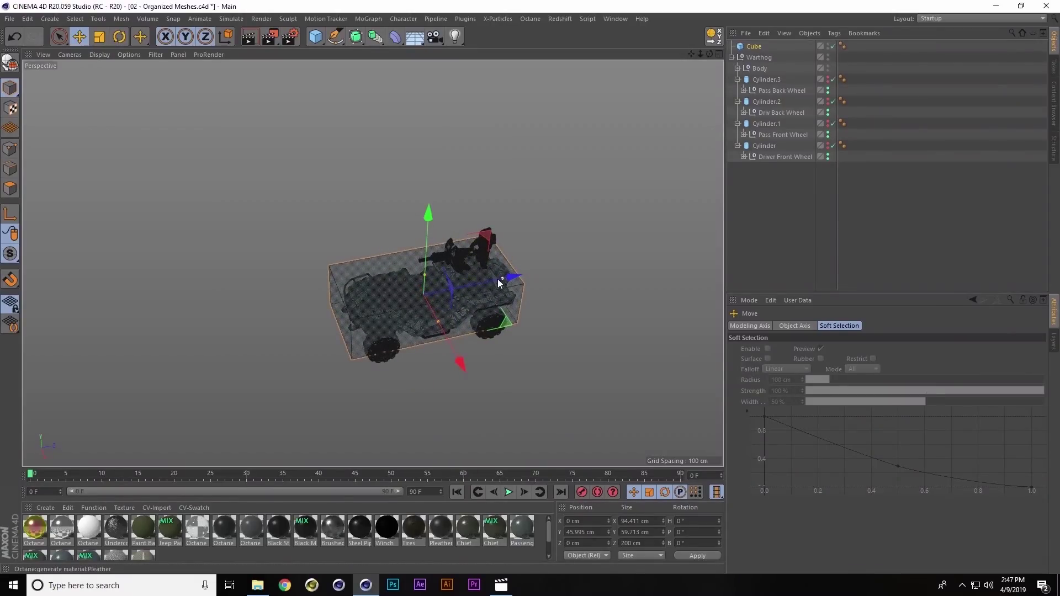
{"action": "left_click_drag", "start_coordinate": [497, 280], "coordinate": [515, 275]}
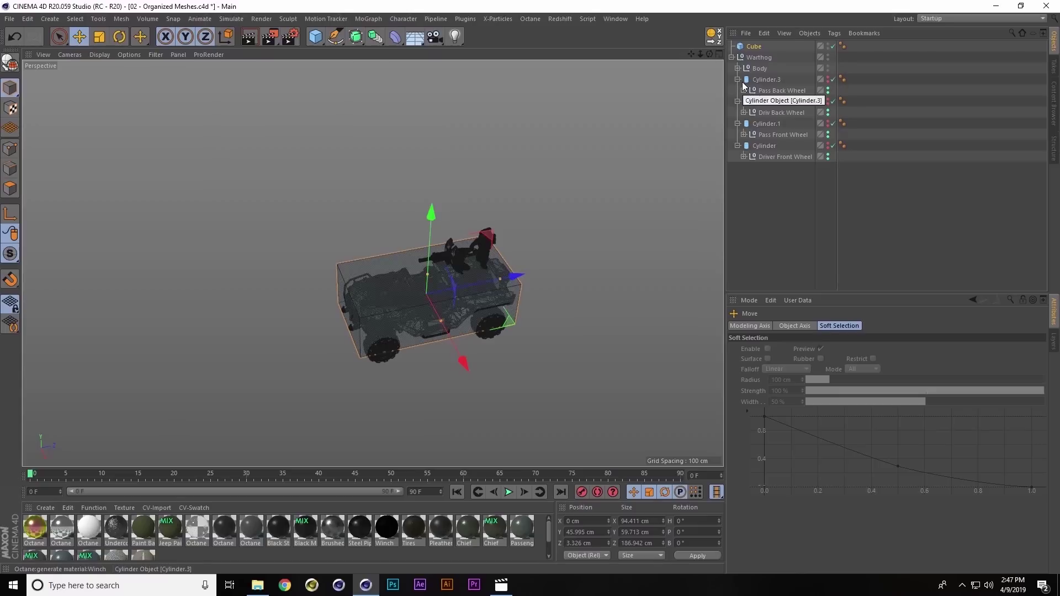
Make the Cube editable and ring-select its four lengthwise edges
{"action": "key", "text": "c"}
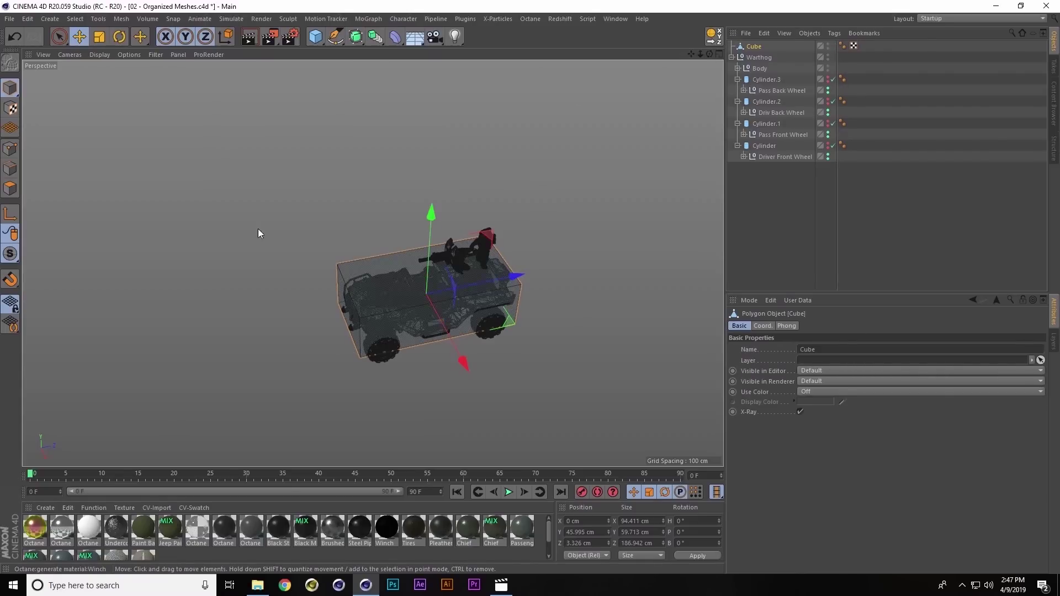
{"action": "left_click", "coordinate": [10, 169]}
{"action": "scroll", "coordinate": [412, 316], "scroll_direction": "up", "scroll_amount": 3}
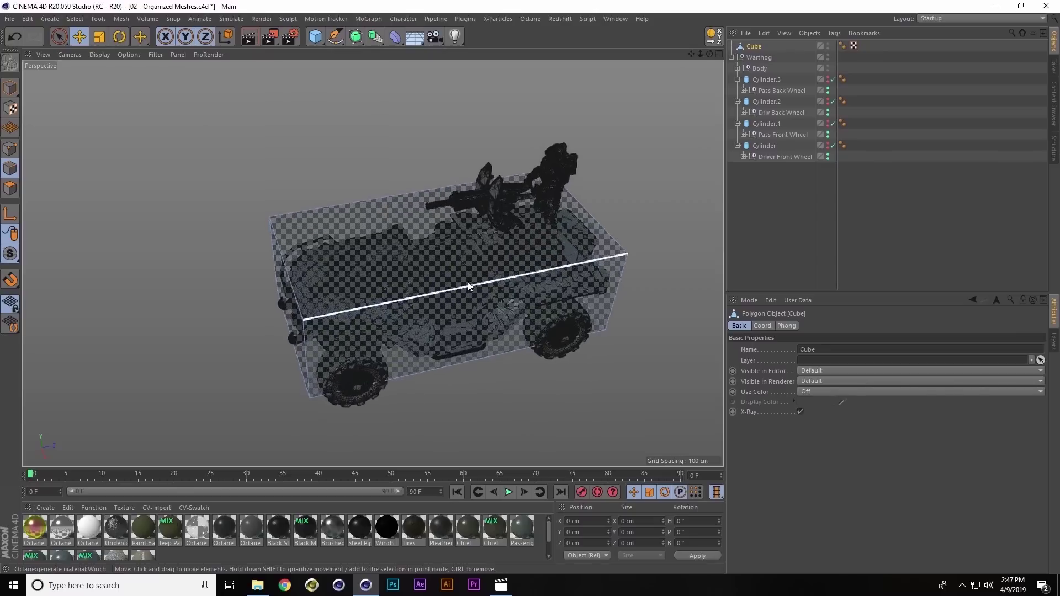
{"action": "left_click_drag", "start_coordinate": [468, 283], "coordinate": [462, 285], "text": "alt"}
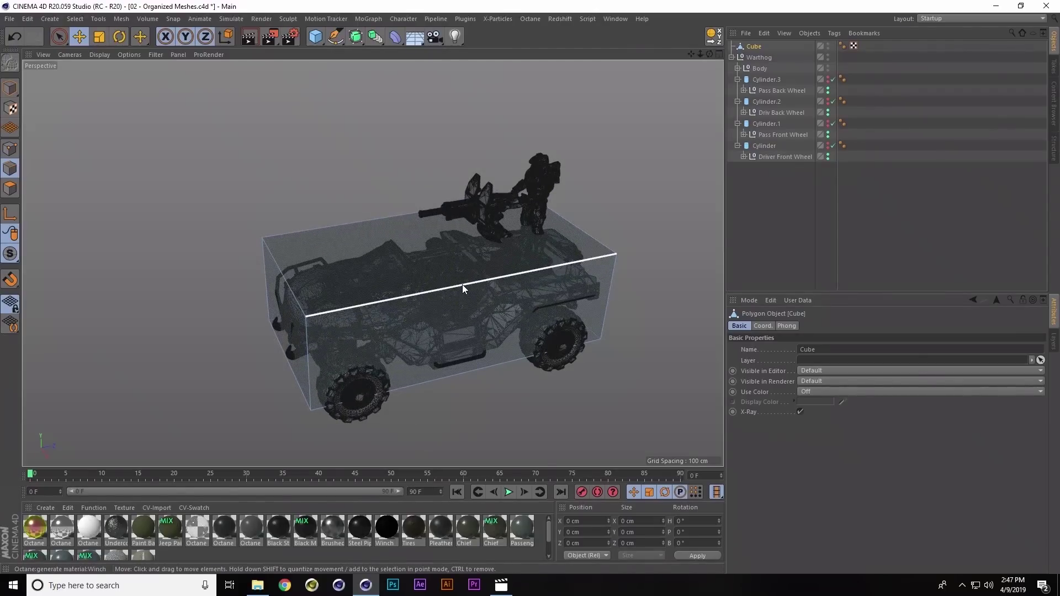
{"action": "key", "text": "u"}
{"action": "key", "text": "b"}
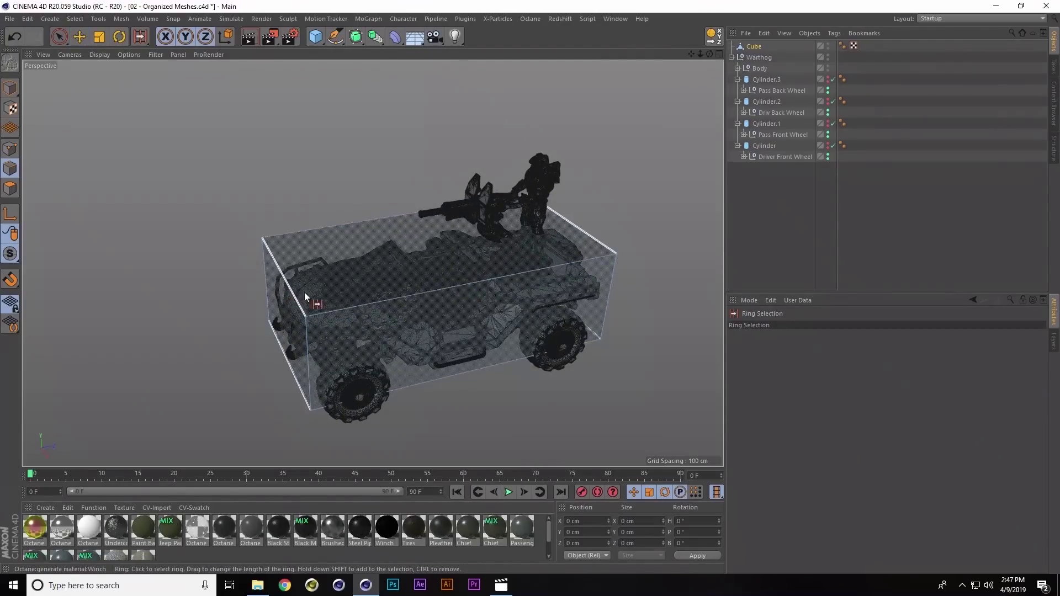
{"action": "left_click", "coordinate": [427, 295]}
Apply an Edge Cut to the selected lengthwise edges with Create N-gons off and Subdivision set to 2
{"action": "right_click", "coordinate": [319, 156]}
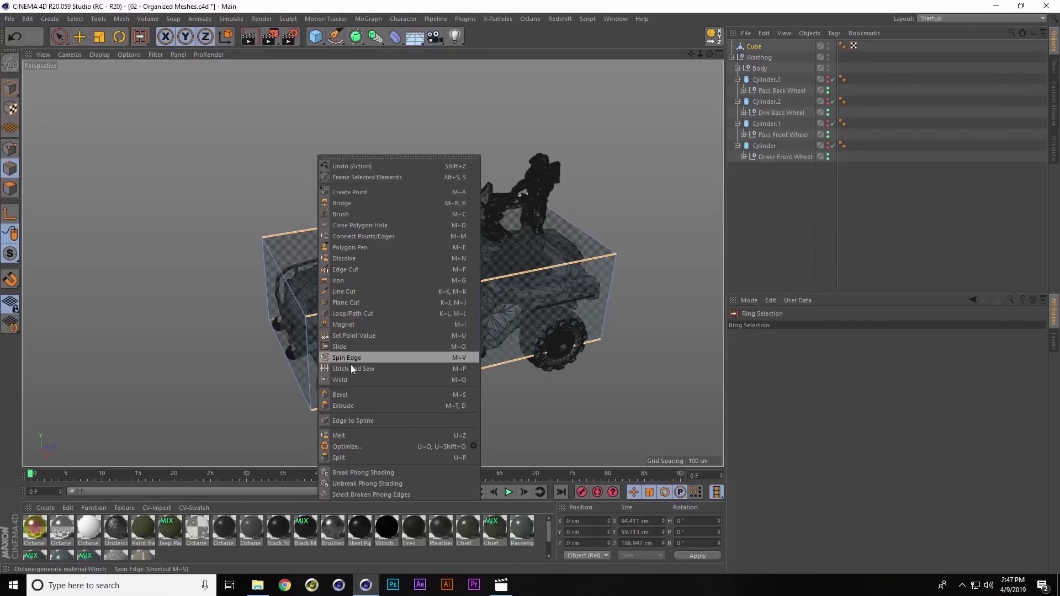
{"action": "left_click", "coordinate": [361, 270]}
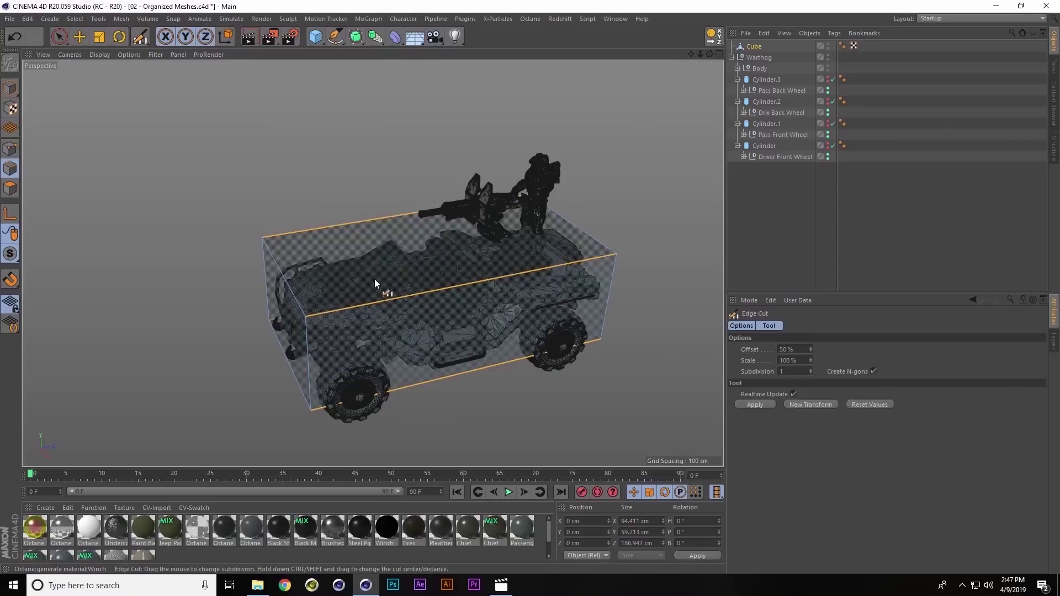
{"action": "left_click", "coordinate": [872, 371]}
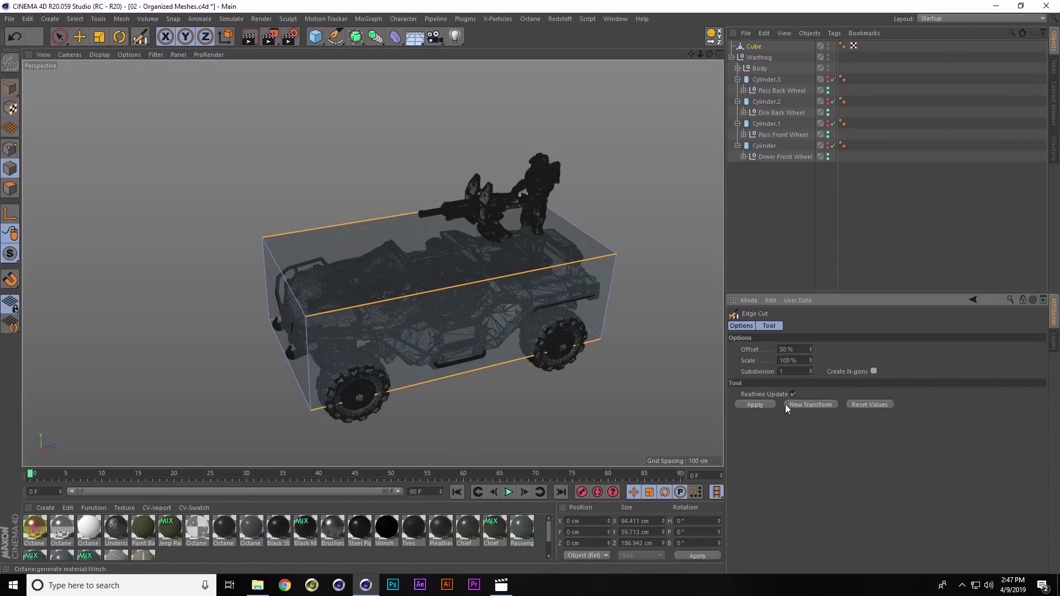
{"action": "left_click", "coordinate": [769, 403]}
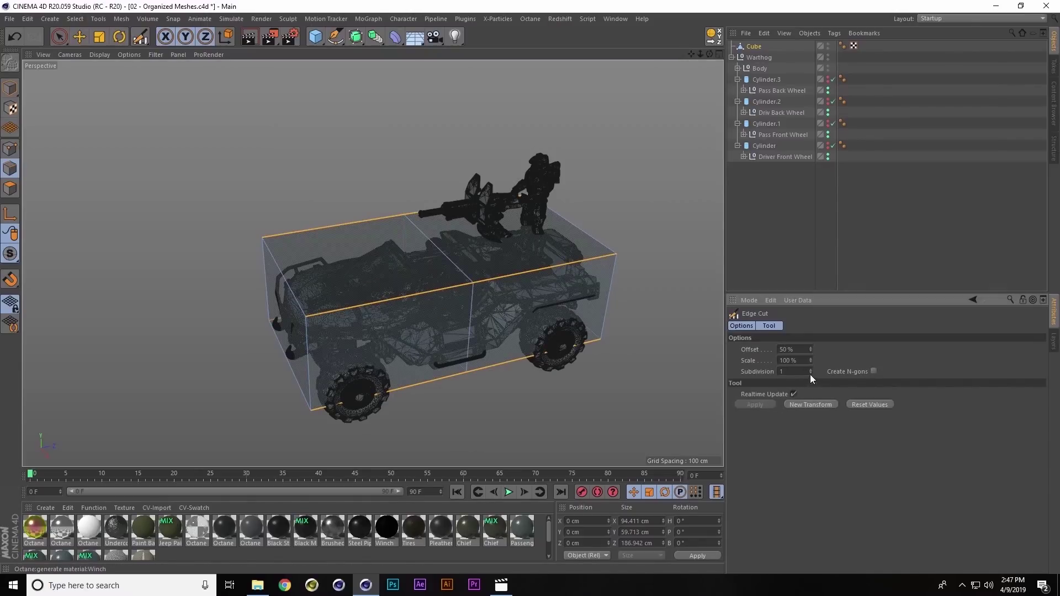
{"action": "mouse_move", "coordinate": [809, 374]}
{"action": "left_mouse_down"}
{"action": "mouse_move", "coordinate": [810, 358]}
{"action": "mouse_move", "coordinate": [817, 386]}
{"action": "left_mouse_up"}
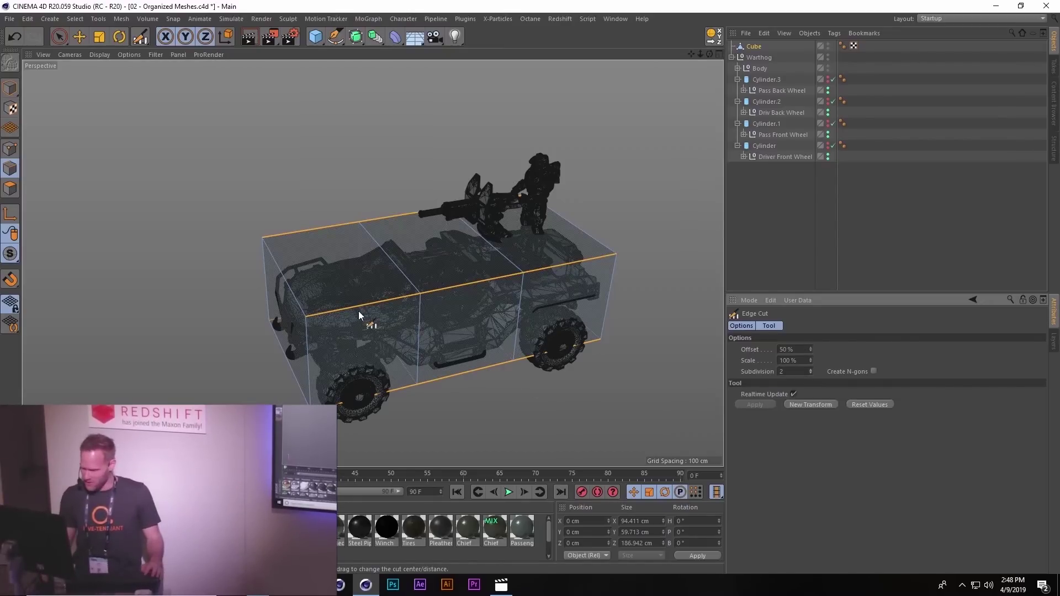
Add a horizontal loop cut around the Cube at an offset of about 60%
{"action": "left_click_drag", "start_coordinate": [372, 323], "coordinate": [473, 220], "text": "alt"}
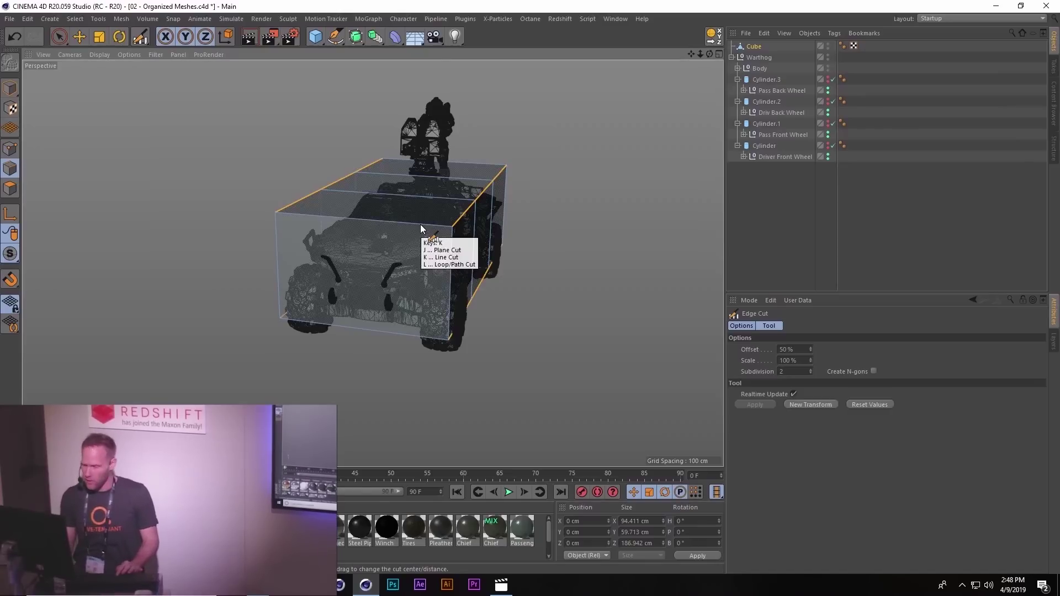
{"action": "key", "text": "l"}
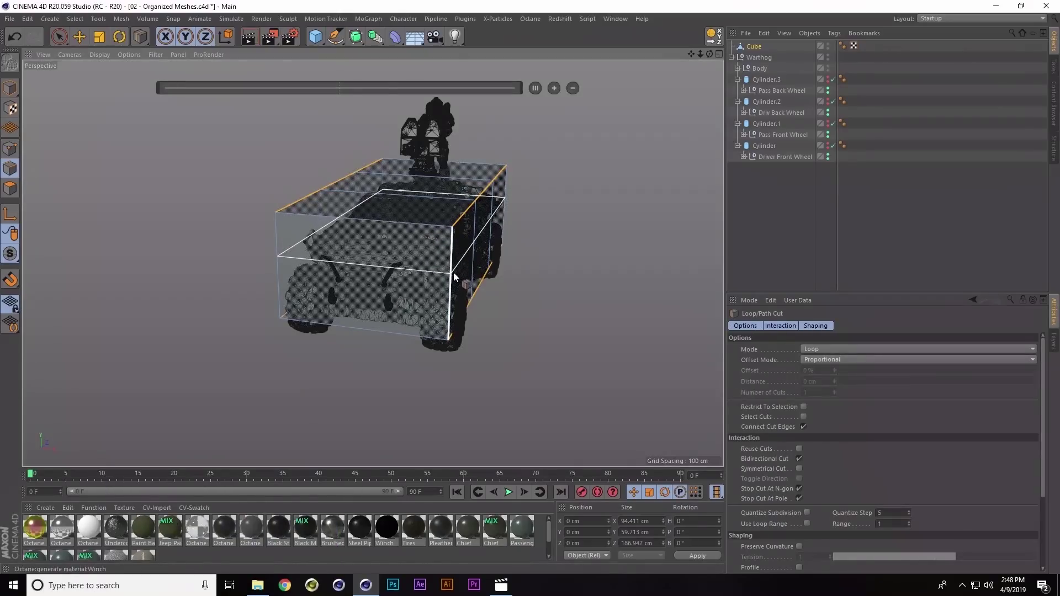
{"action": "left_click", "coordinate": [453, 273]}
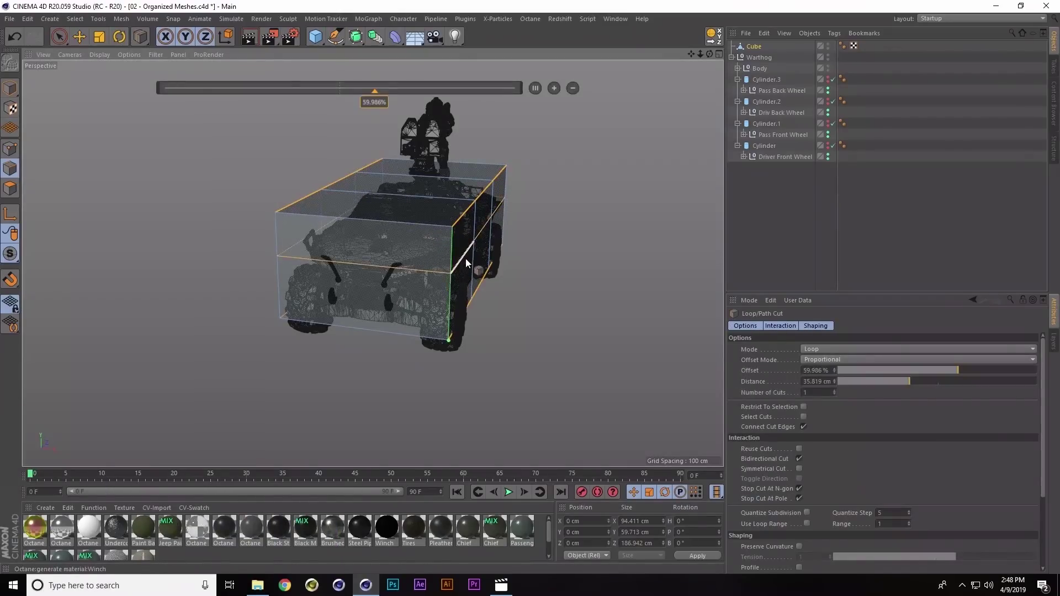
Add two lengthwise vertical loop cuts to the Cube, one on each side of its centre line
{"action": "left_click_drag", "start_coordinate": [466, 259], "coordinate": [353, 239], "text": "alt"}
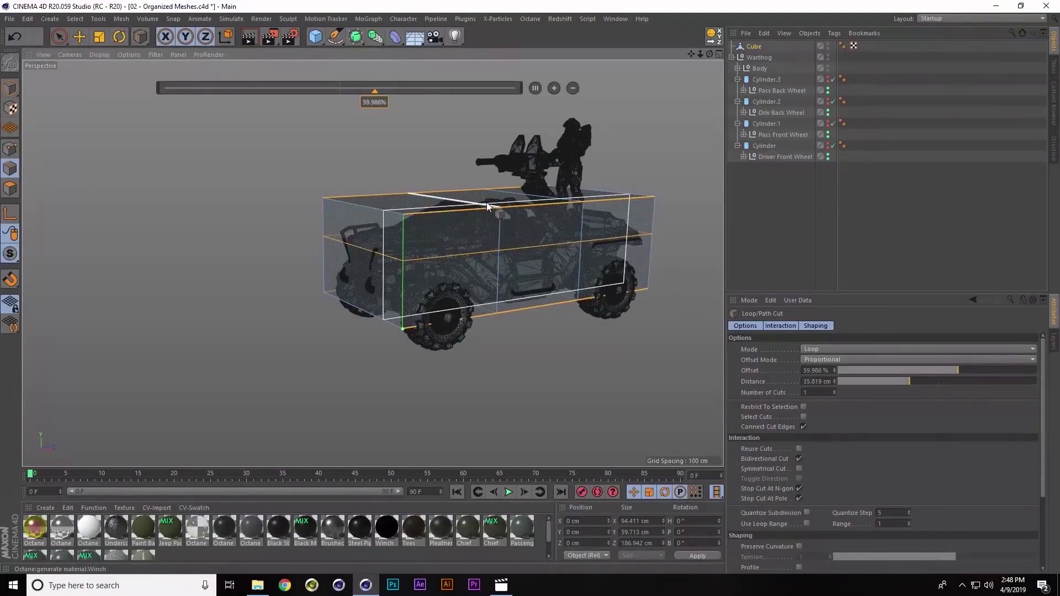
{"action": "left_click_drag", "start_coordinate": [486, 202], "coordinate": [461, 208], "text": "alt"}
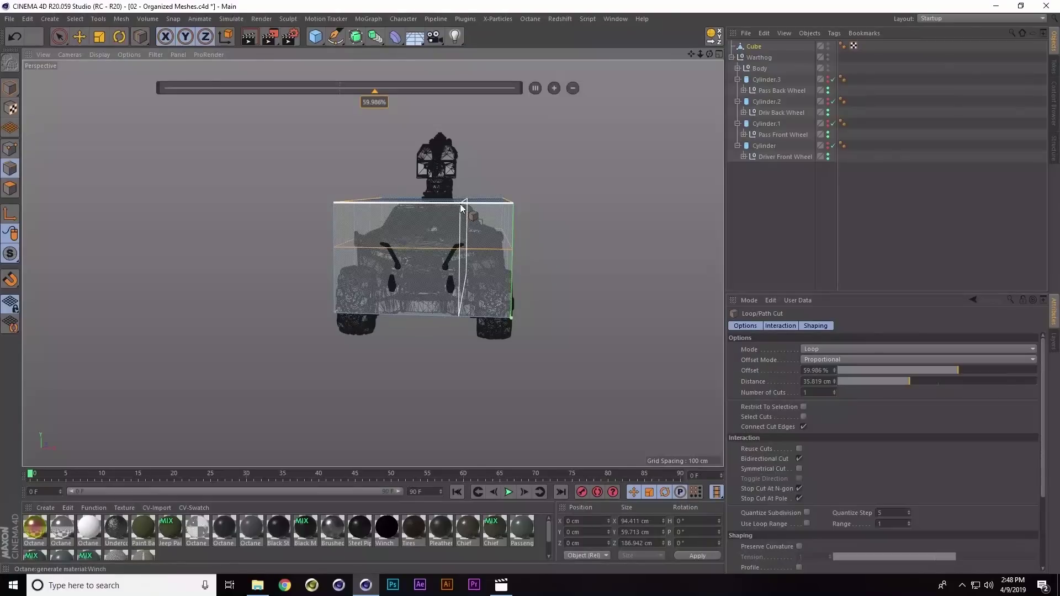
{"action": "left_click", "coordinate": [461, 205]}
{"action": "left_click", "coordinate": [387, 205]}
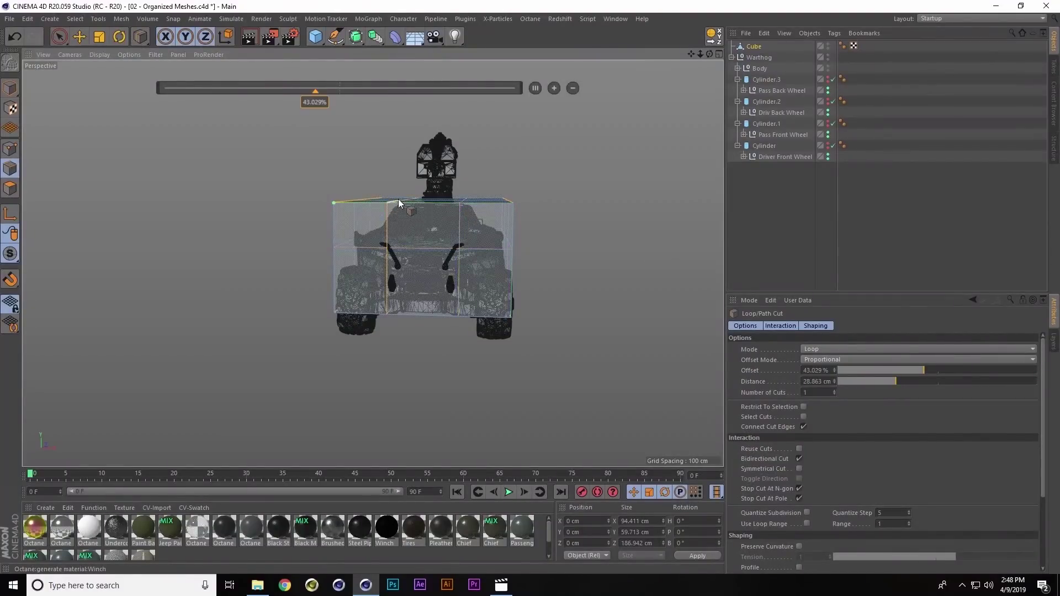
{"action": "left_click_drag", "start_coordinate": [398, 199], "coordinate": [473, 269], "text": "alt"}
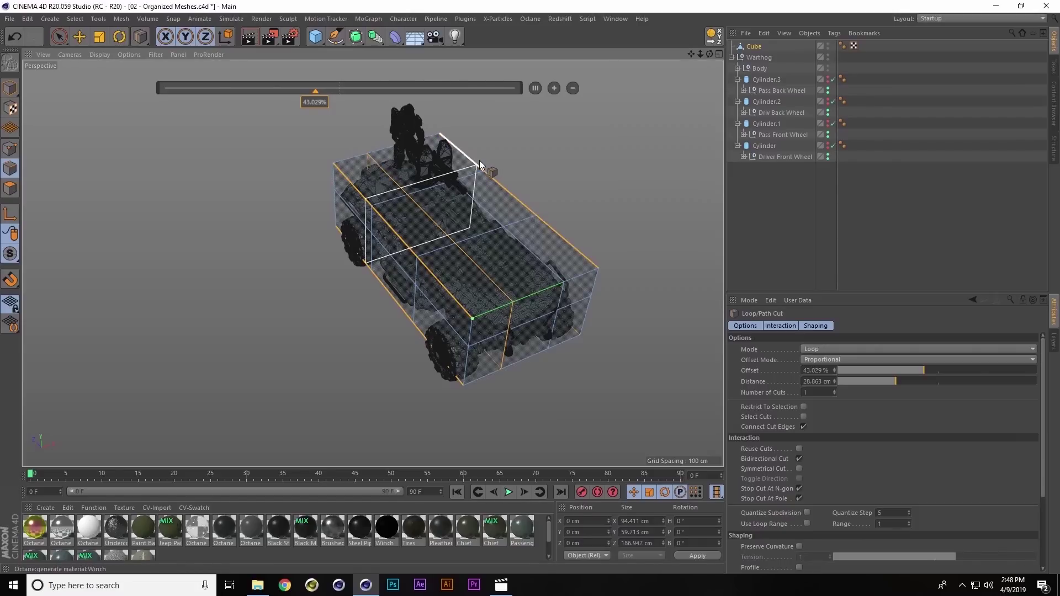
Open the project file "02 - Proxies and Parenting" from the Presentation files folder and minimize the folder window
{"action": "left_click", "coordinate": [257, 585]}
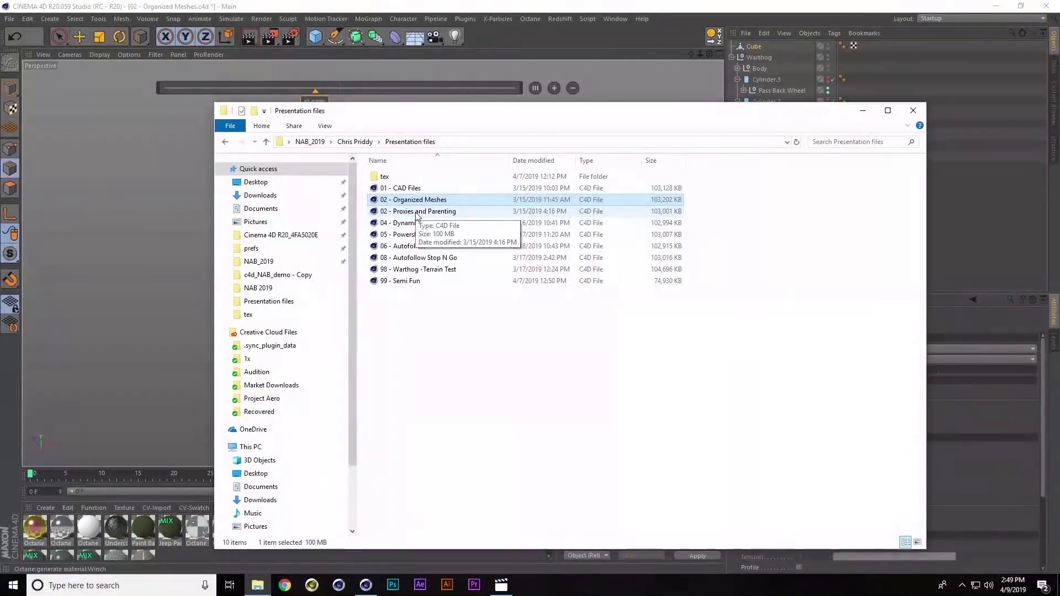
{"action": "double_click", "coordinate": [416, 211]}
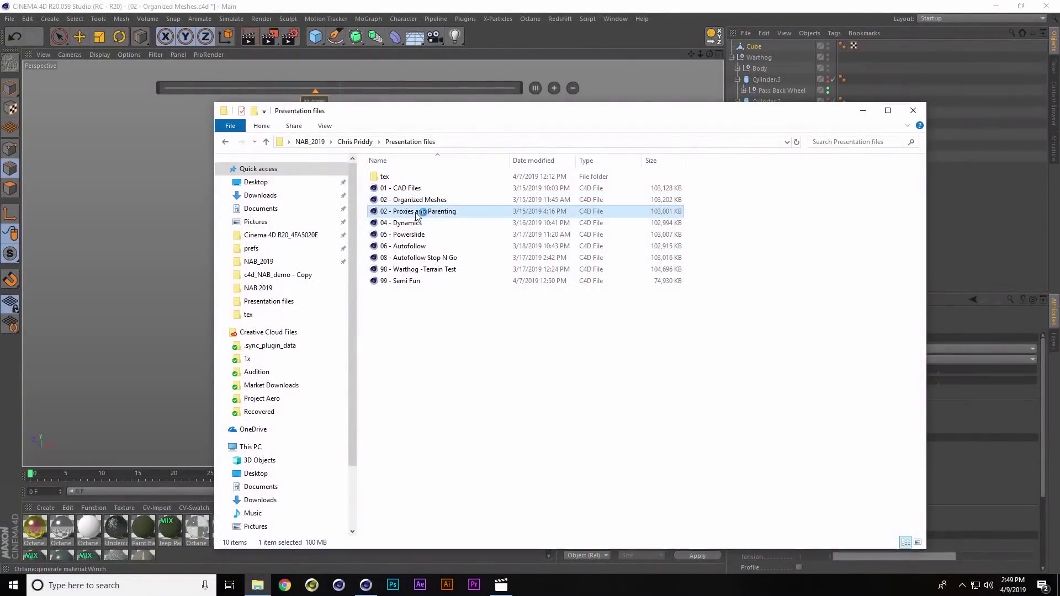
{"action": "left_click", "coordinate": [863, 111]}
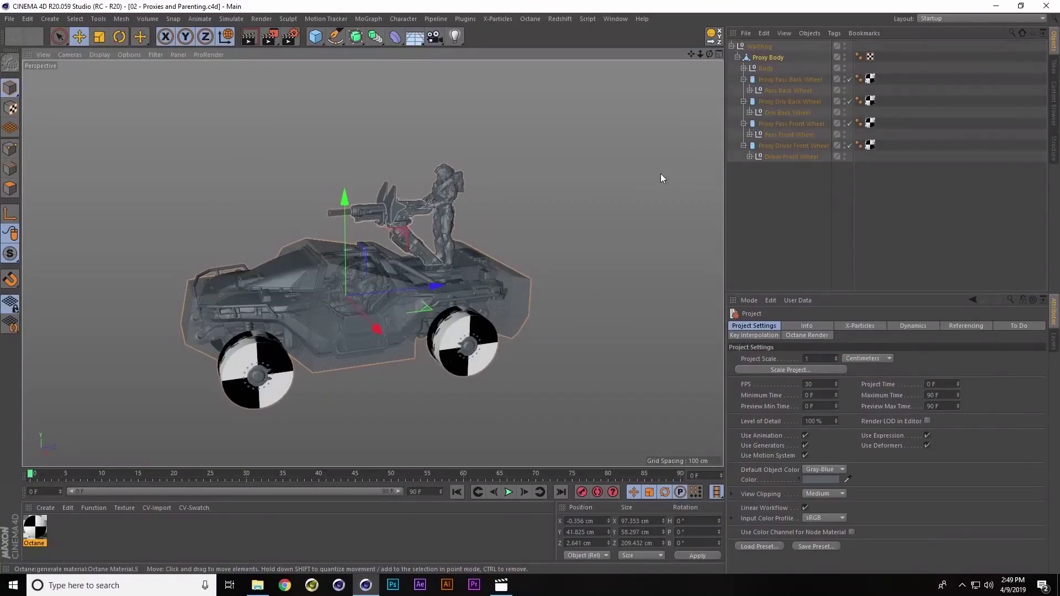
Select the Proxy Body in polygon mode and examine its low-poly shape around the Warthog from several angles
{"action": "left_click", "coordinate": [766, 57]}
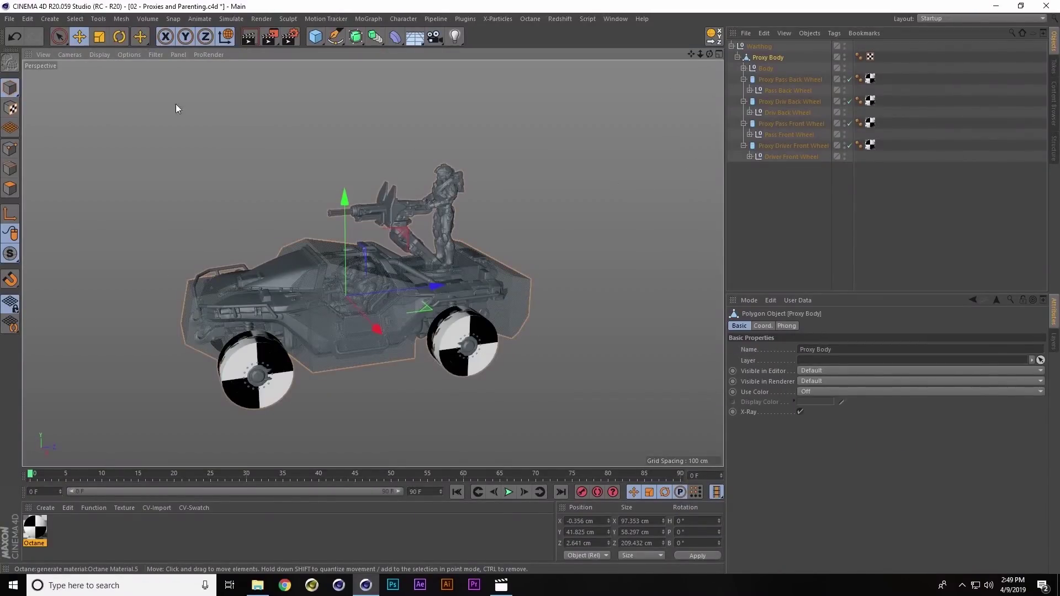
{"action": "left_click", "coordinate": [10, 188]}
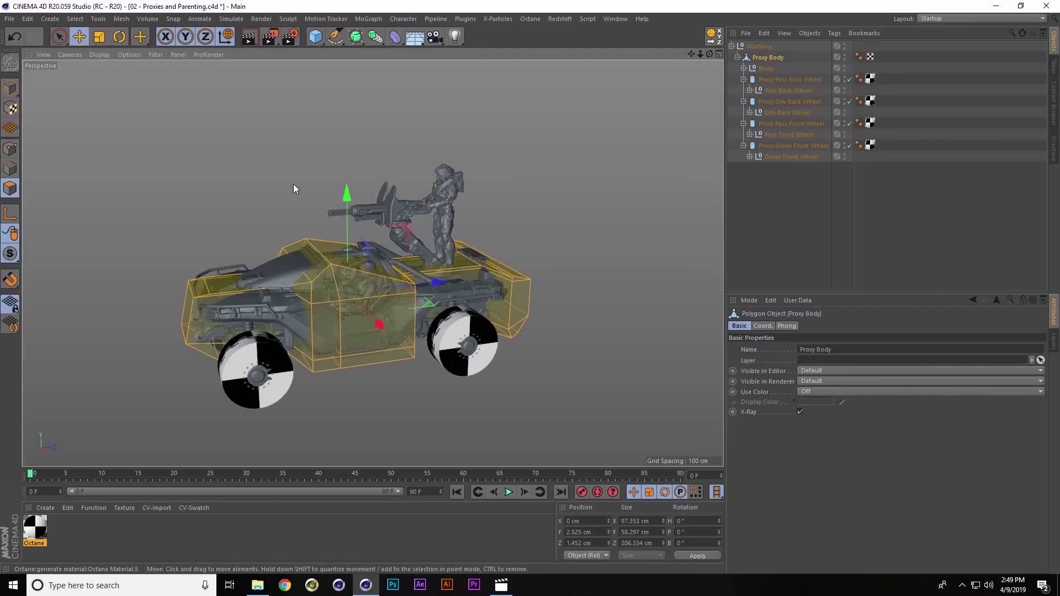
{"action": "left_click_drag", "start_coordinate": [319, 280], "coordinate": [375, 357], "text": "alt"}
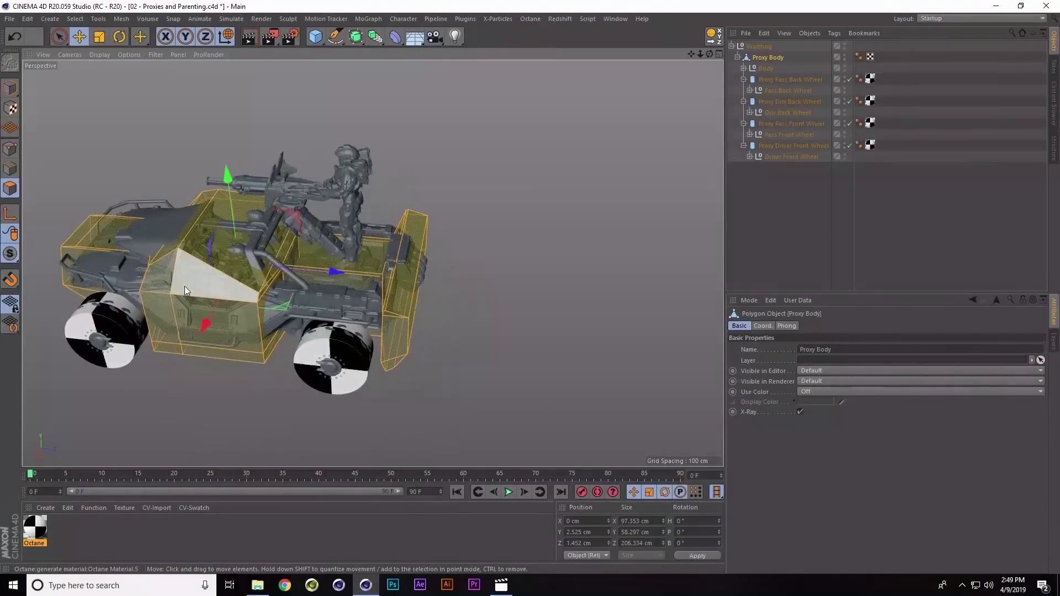
{"action": "left_click_drag", "start_coordinate": [184, 286], "coordinate": [490, 265], "text": "alt"}
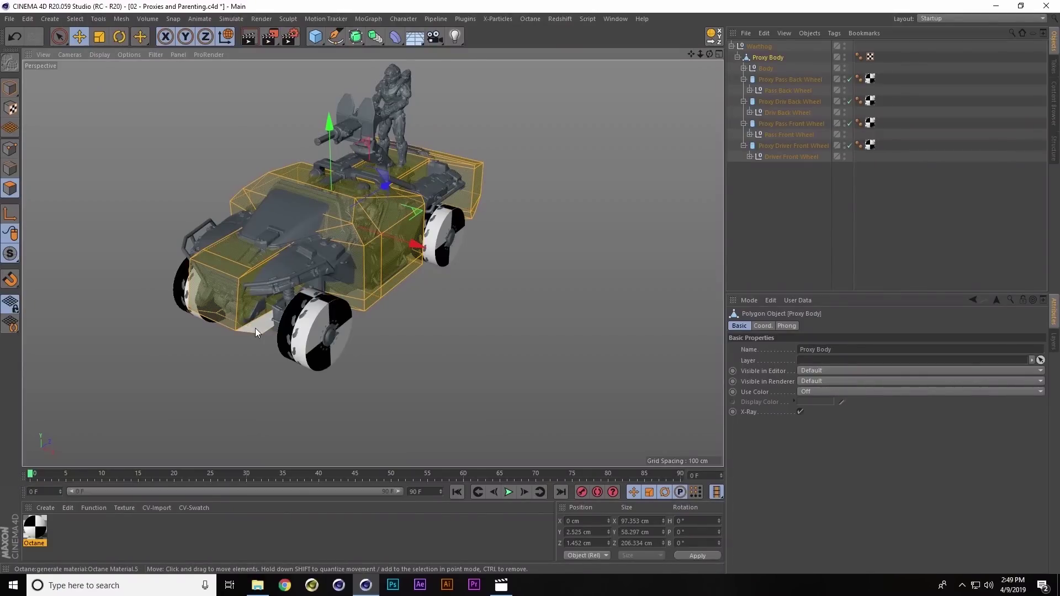
{"action": "left_click_drag", "start_coordinate": [332, 281], "coordinate": [277, 299], "text": "alt"}
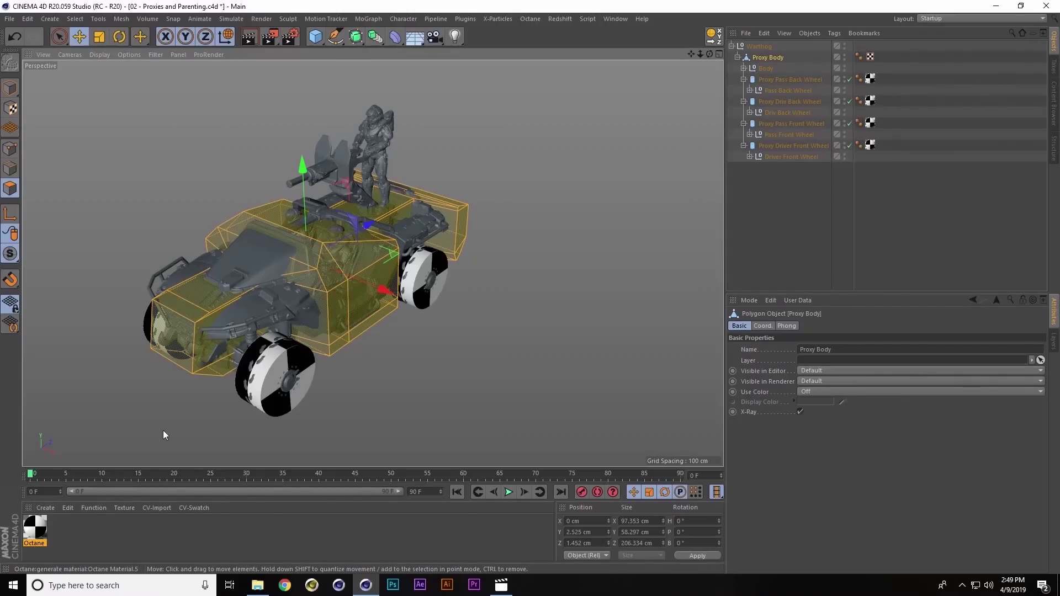
Set the Octane wheel material's diffuse texture to the Checkerboard surface shader and close its editor
{"action": "double_click", "coordinate": [35, 529]}
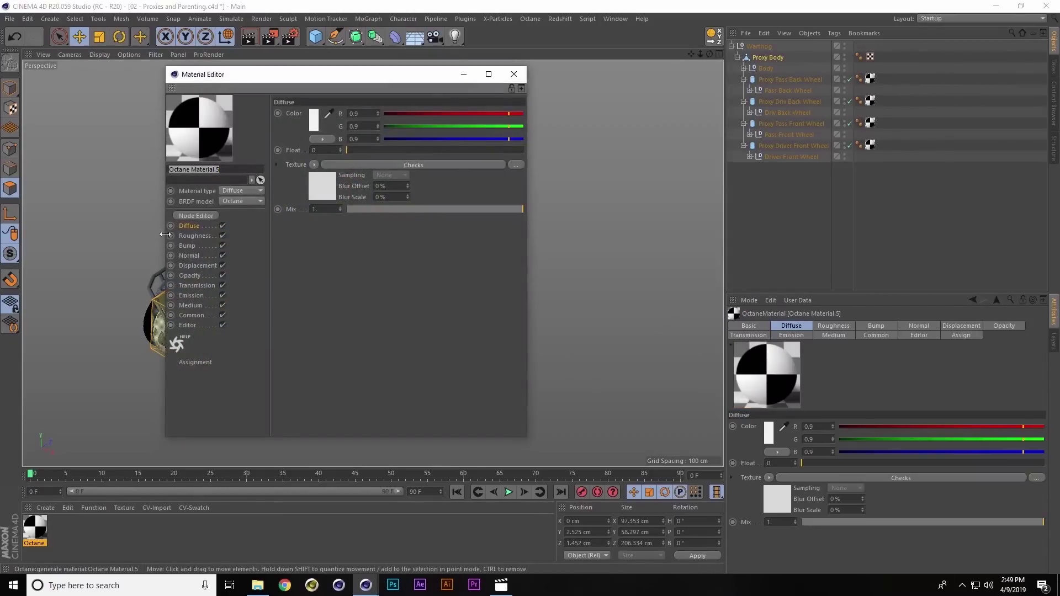
{"action": "left_click", "coordinate": [313, 165]}
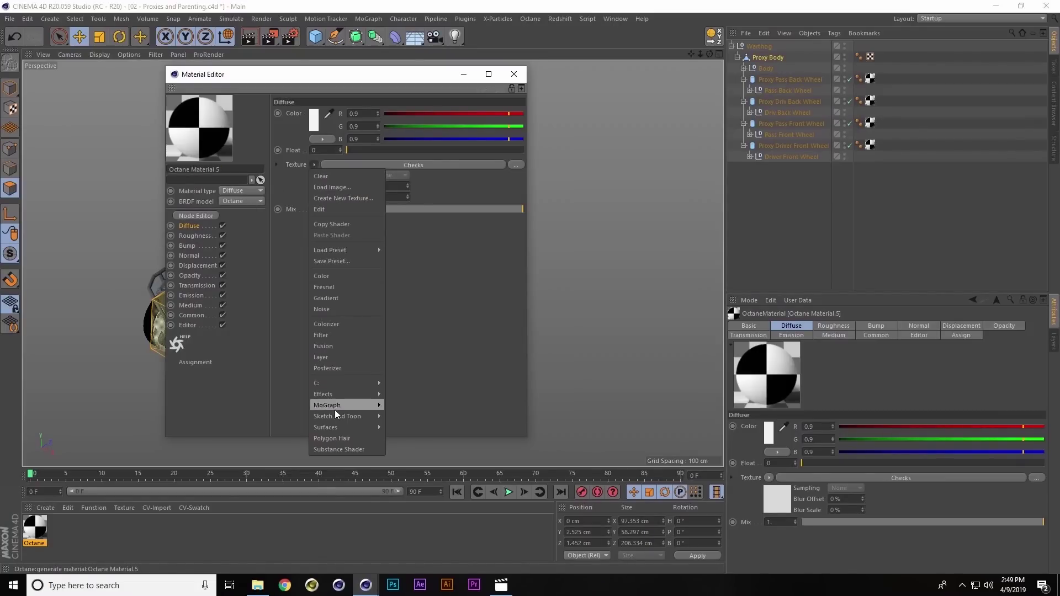
{"action": "mouse_move", "coordinate": [347, 429]}
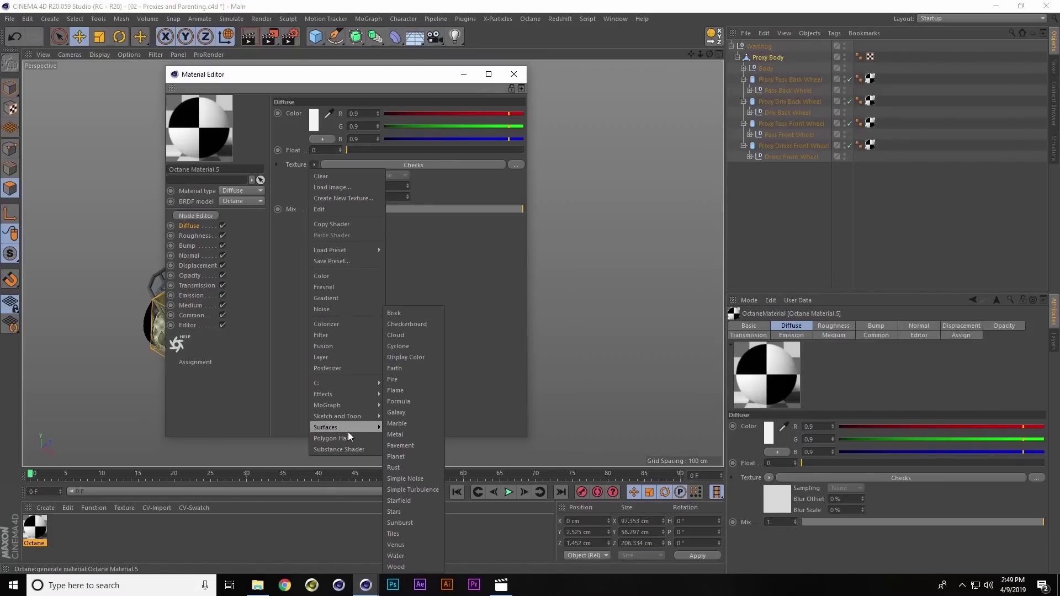
{"action": "left_click", "coordinate": [419, 326]}
{"action": "left_click", "coordinate": [460, 76]}
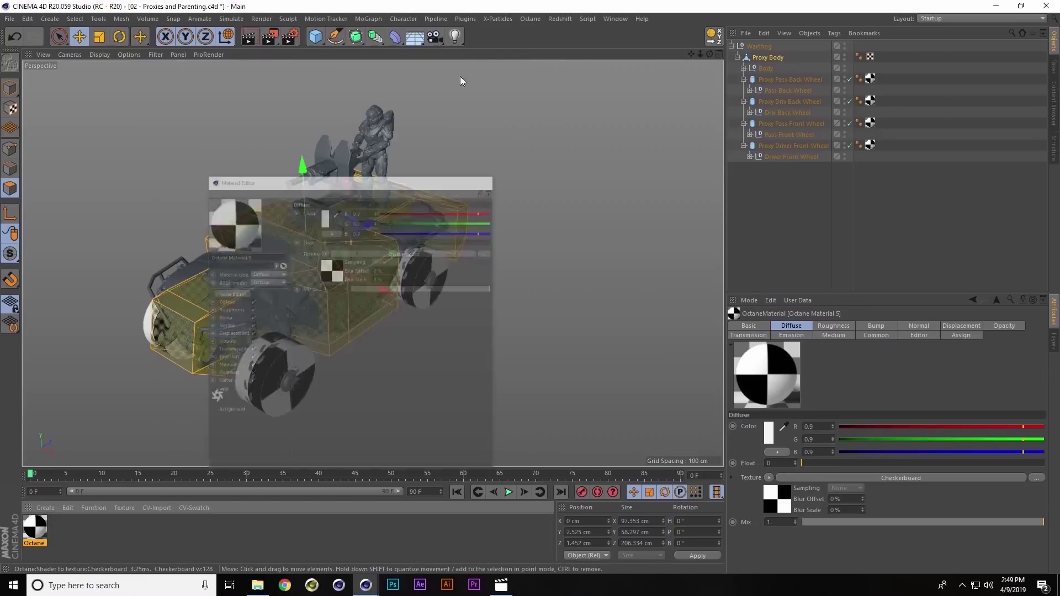
Return the Proxy Body to model mode and add a Floor object to the scene
{"action": "scroll", "coordinate": [329, 335], "scroll_direction": "up", "scroll_amount": 5}
{"action": "left_click_drag", "start_coordinate": [327, 336], "coordinate": [247, 326], "text": "alt"}
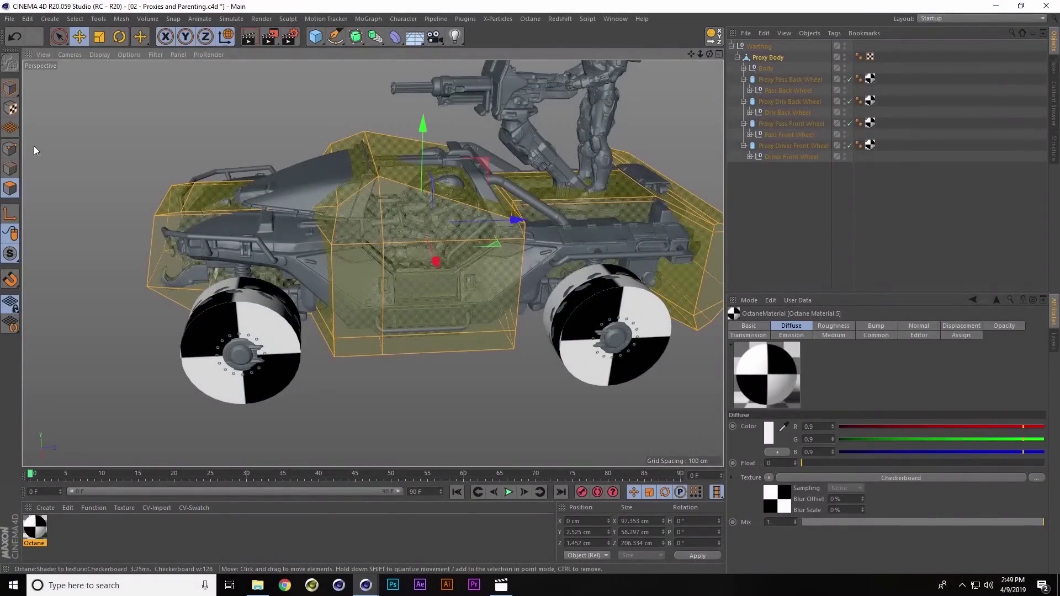
{"action": "left_click", "coordinate": [10, 88]}
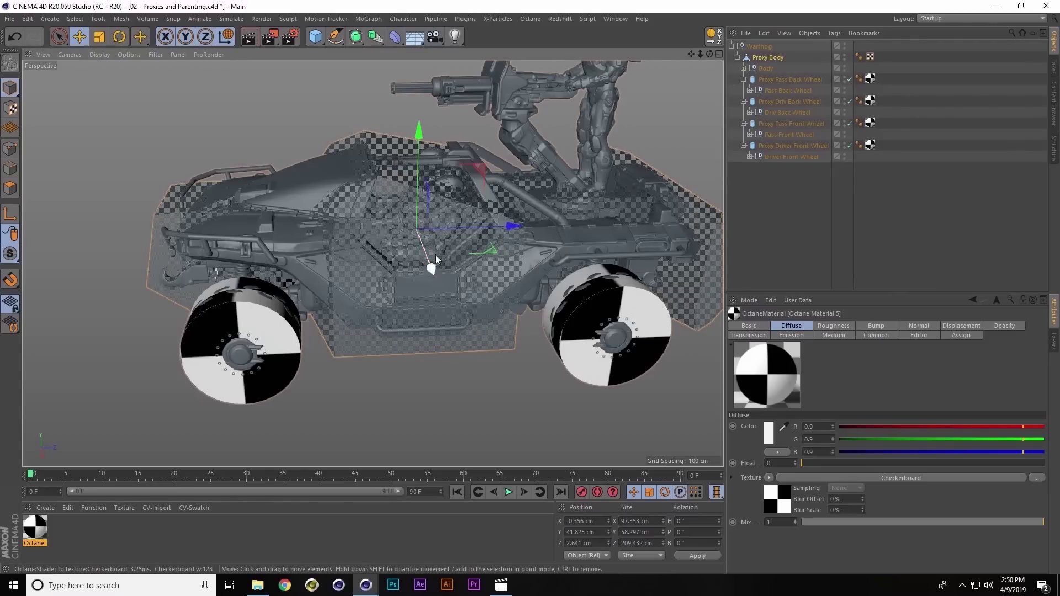
{"action": "scroll", "coordinate": [434, 268], "scroll_direction": "down", "scroll_amount": 2}
{"action": "left_click_drag", "start_coordinate": [433, 265], "coordinate": [443, 213], "text": "alt"}
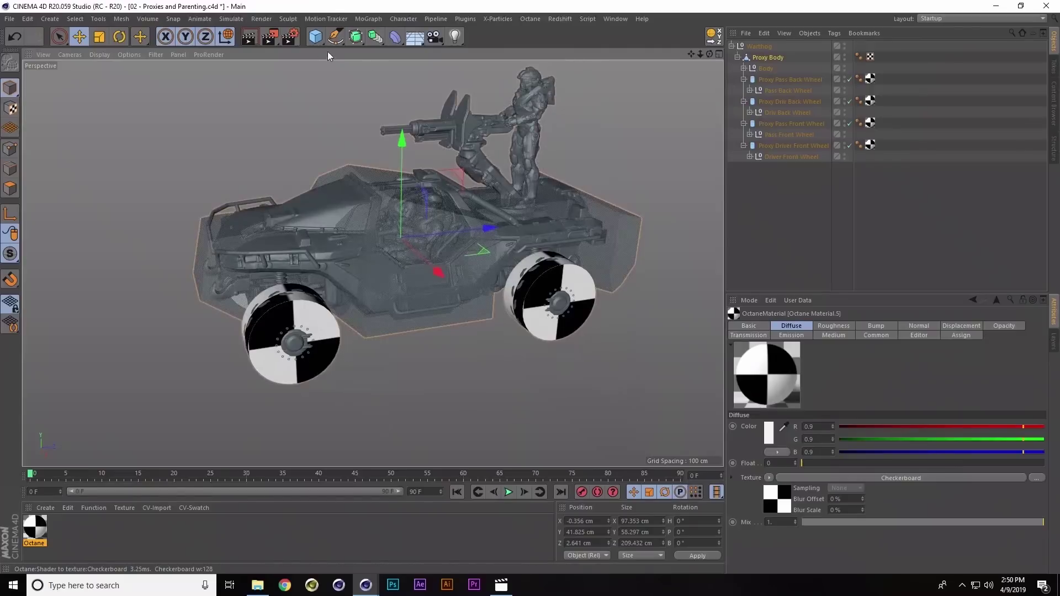
{"action": "left_click_drag", "start_coordinate": [414, 36], "coordinate": [442, 49]}
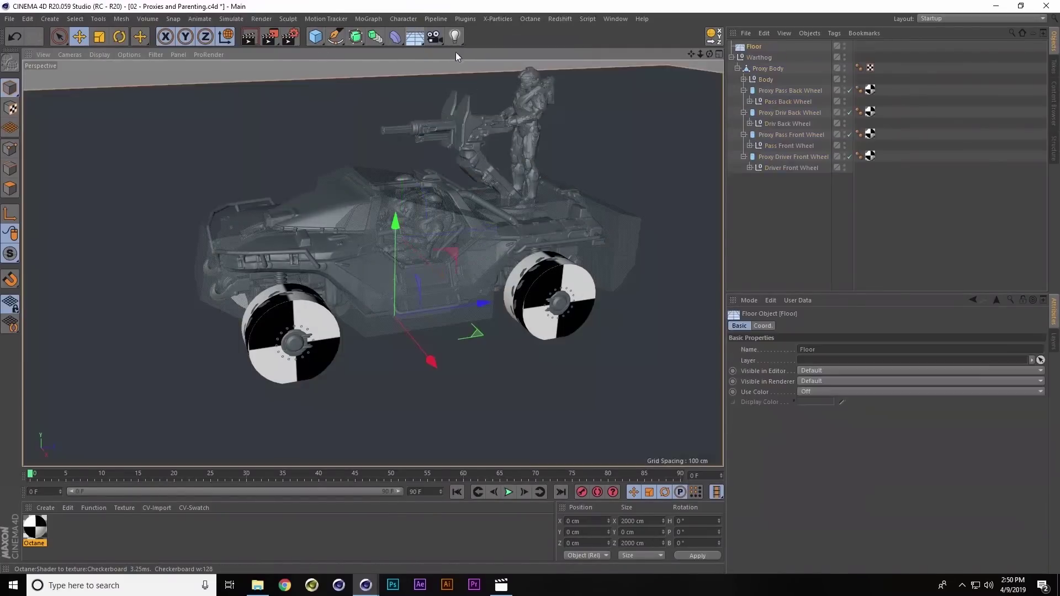
Lower the Floor to a Y position of about -1.8 cm so it sits beneath the wheels
{"action": "scroll", "coordinate": [418, 251], "scroll_direction": "up", "scroll_amount": 4}
{"action": "middle_click_drag", "start_coordinate": [422, 274], "coordinate": [437, 243], "text": "alt"}
{"action": "left_click_drag", "start_coordinate": [443, 267], "coordinate": [447, 191], "text": "alt"}
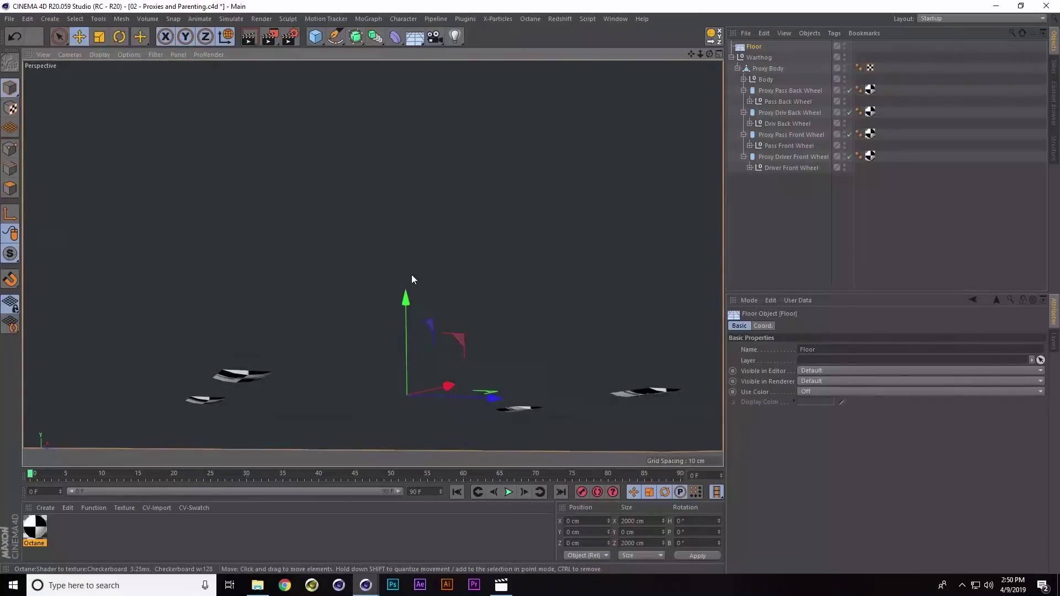
{"action": "left_click_drag", "start_coordinate": [405, 299], "coordinate": [392, 342]}
{"action": "scroll", "coordinate": [451, 150], "scroll_direction": "down", "scroll_amount": 5}
{"action": "left_click_drag", "start_coordinate": [451, 150], "coordinate": [462, 256], "text": "alt"}
{"action": "scroll", "coordinate": [425, 267], "scroll_direction": "up", "scroll_amount": 3}
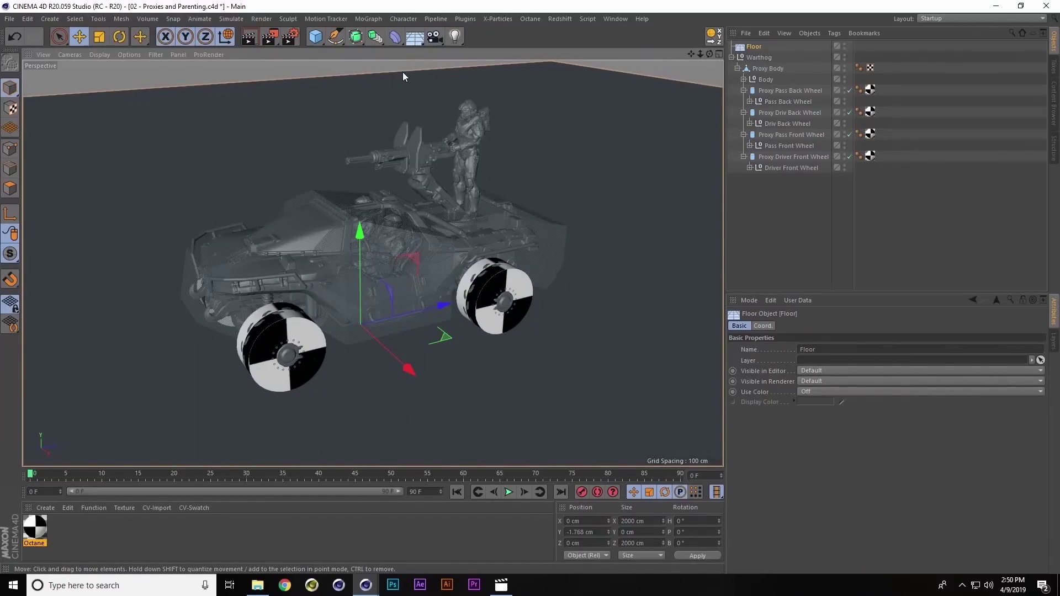
Add a dynamics Connector and set its type to Wheel Suspension
{"action": "left_click", "coordinate": [232, 18]}
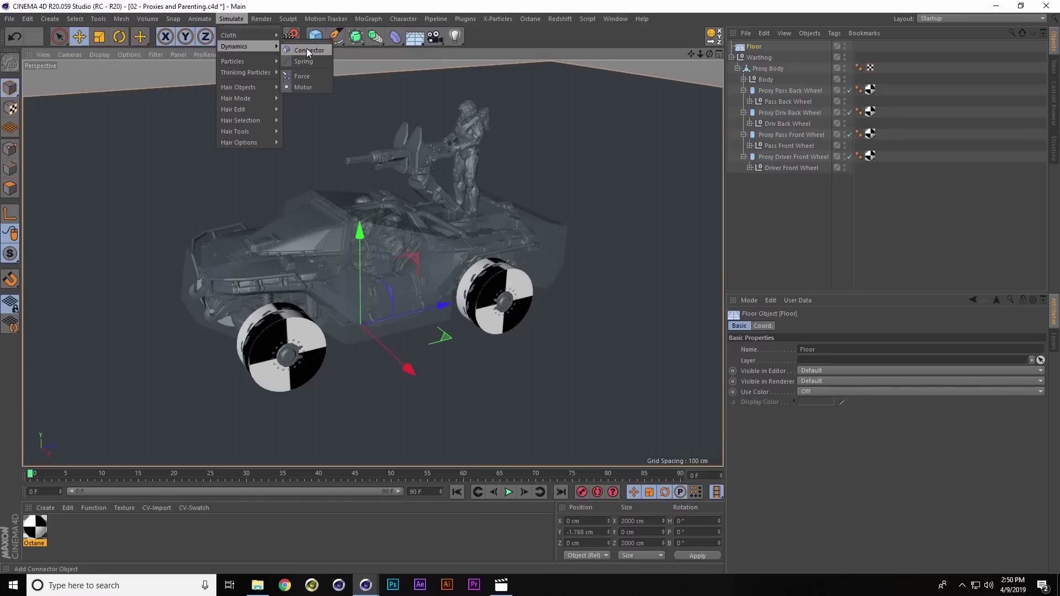
{"action": "left_click", "coordinate": [312, 48]}
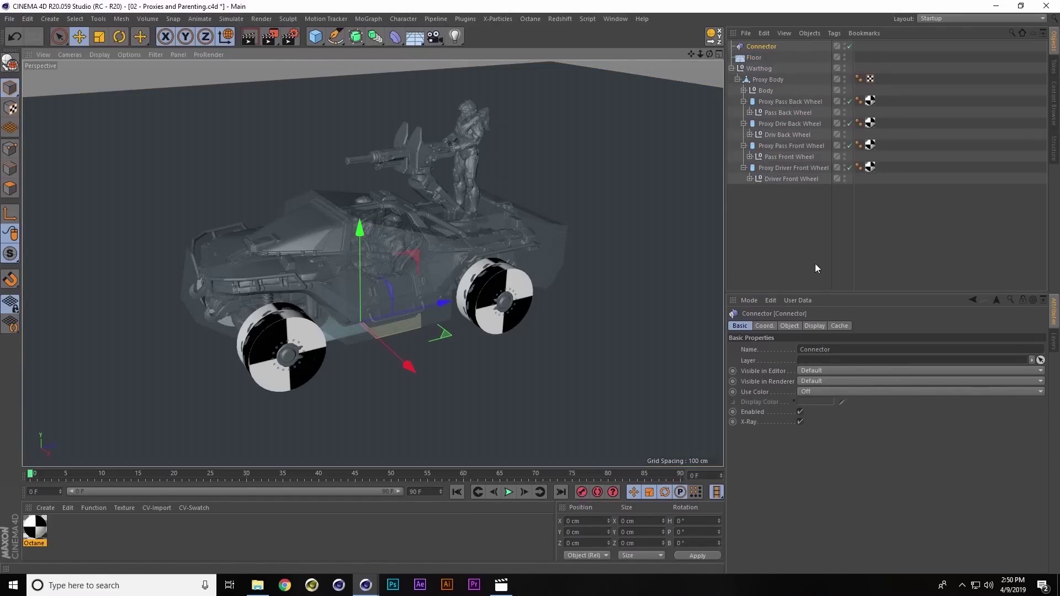
{"action": "left_click", "coordinate": [790, 326]}
{"action": "left_click", "coordinate": [825, 349]}
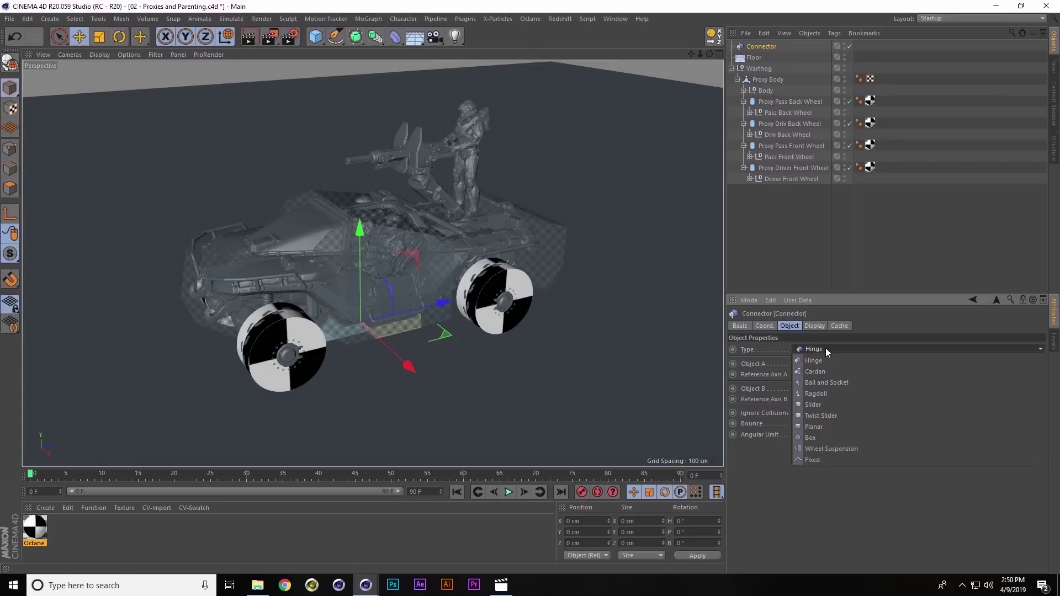
{"action": "left_click", "coordinate": [823, 449]}
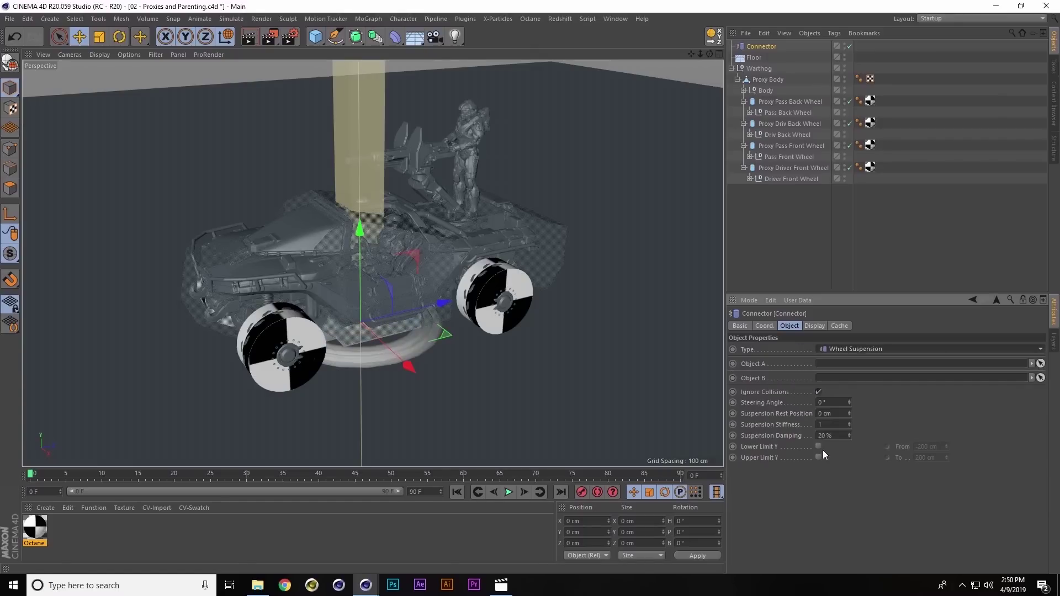
Hide the Floor and make three copies of the Wheel Suspension Connector
{"action": "double_click", "coordinate": [844, 54]}
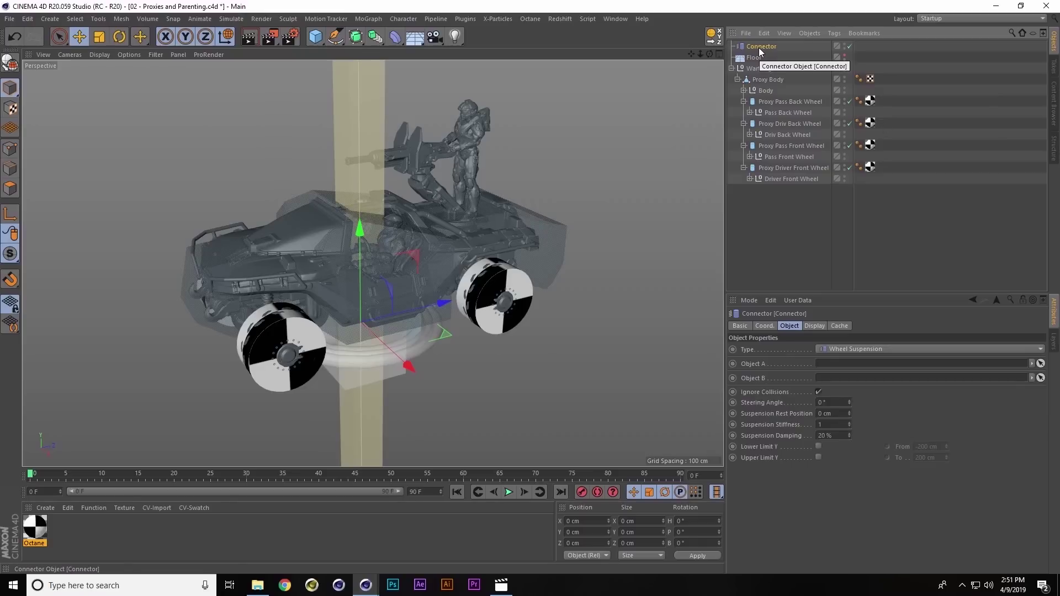
{"action": "key", "text": "ctrl+v"}
{"action": "key", "text": "ctrl+v"}
{"action": "key", "text": "ctrl+v"}
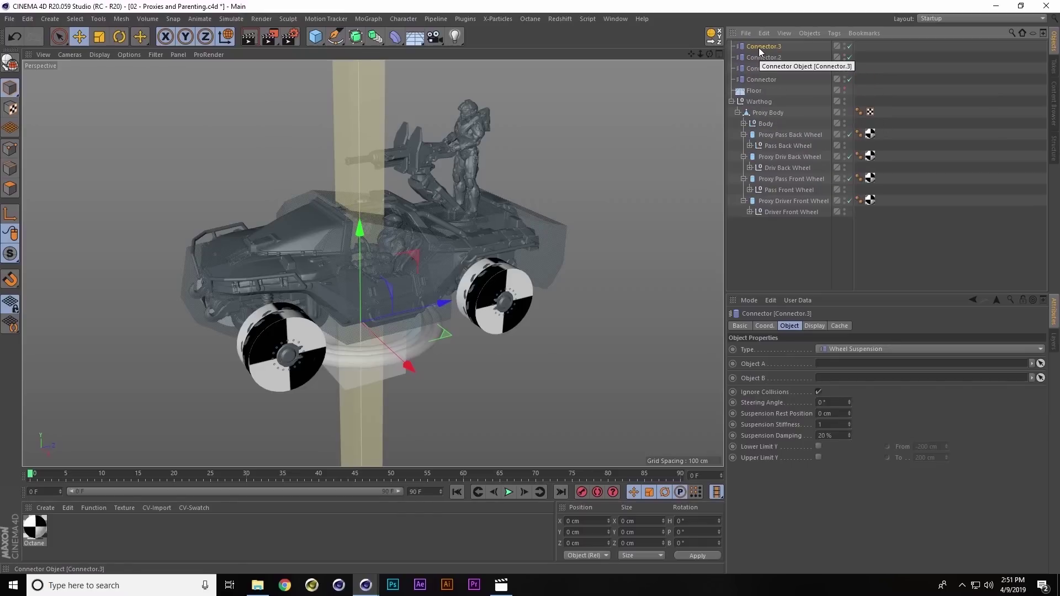
Group the four connectors under a null named "Susp"
{"action": "left_click", "coordinate": [767, 79]}
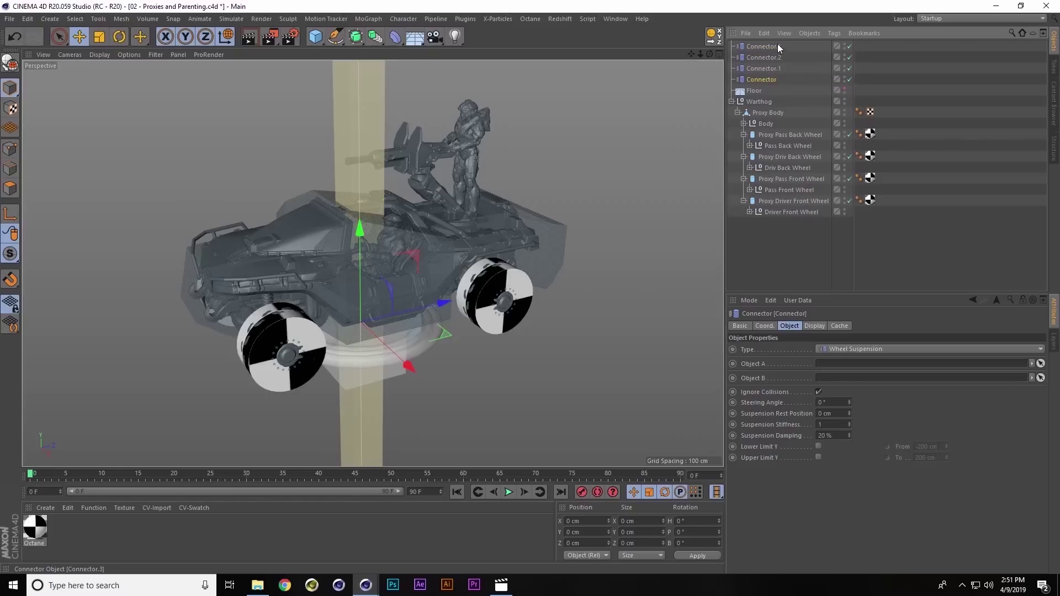
{"action": "left_click", "coordinate": [777, 47], "text": "shift"}
{"action": "key", "text": "alt+g"}
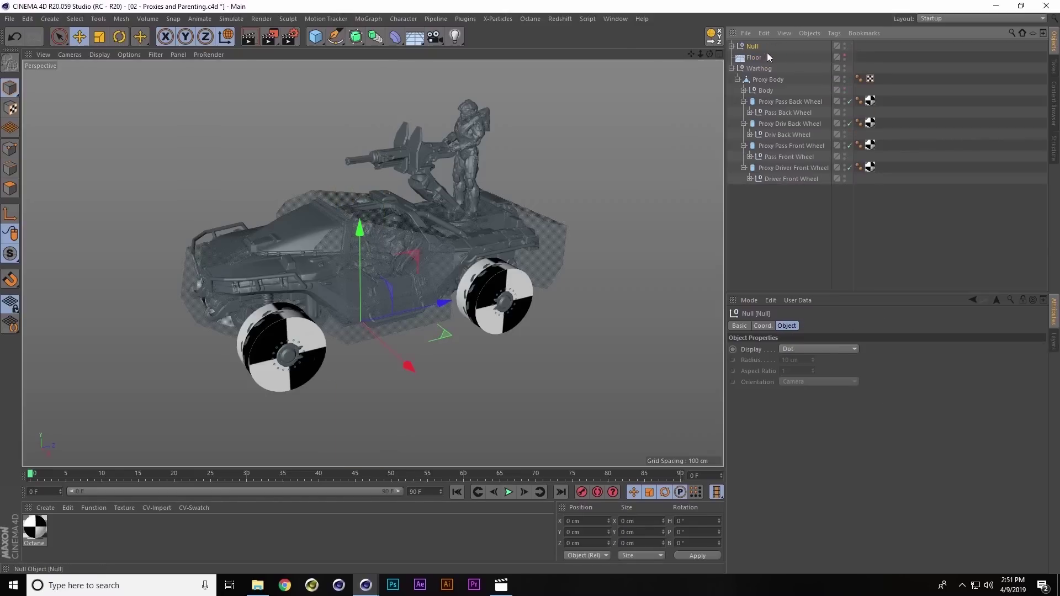
{"action": "left_click", "coordinate": [732, 47]}
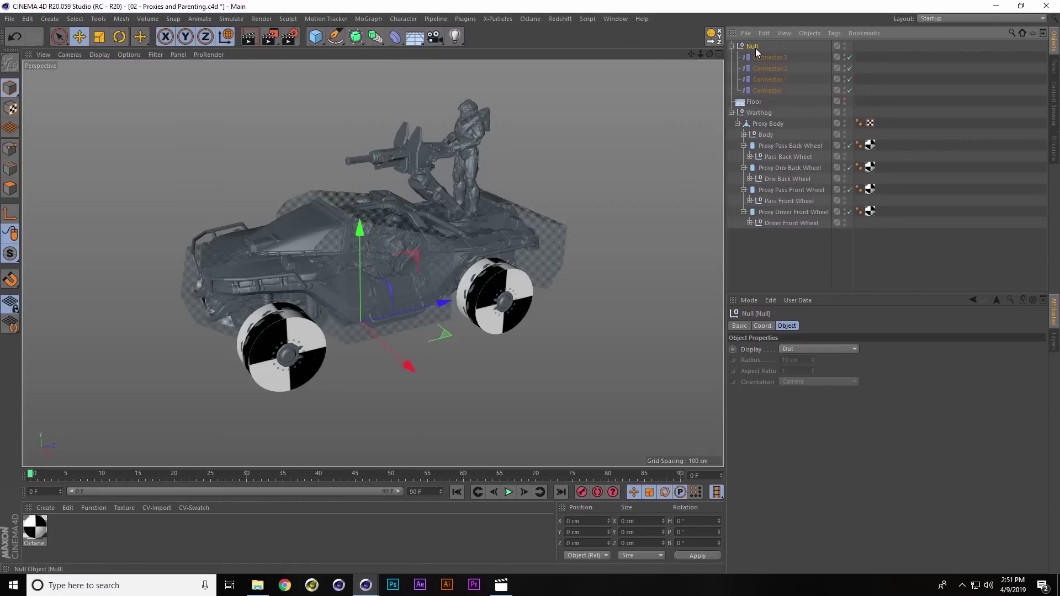
{"action": "double_click", "coordinate": [755, 47]}
{"action": "type", "text": "Susp"}
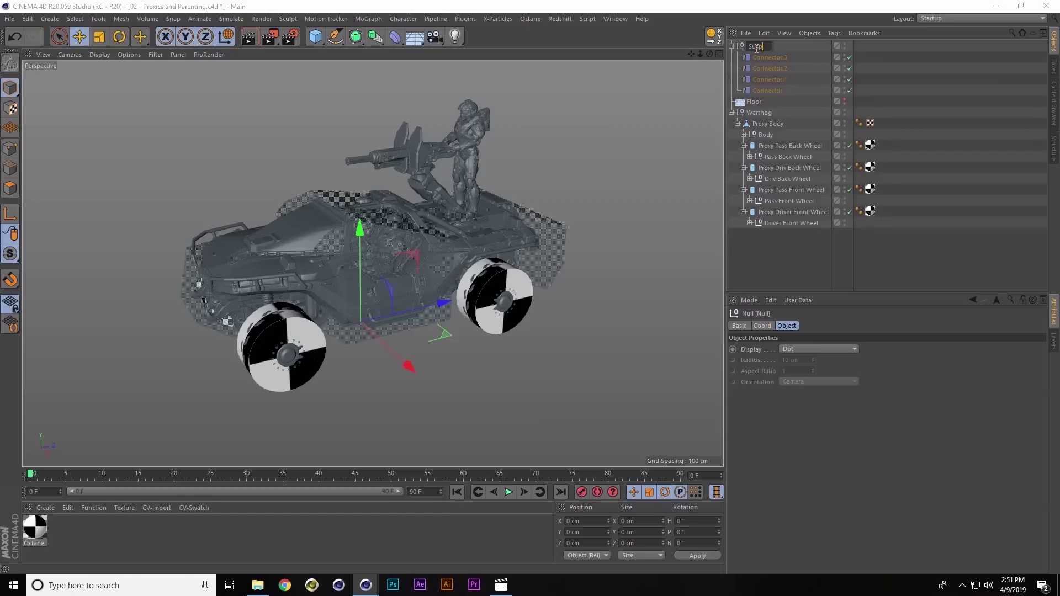
{"action": "key", "text": "Return"}
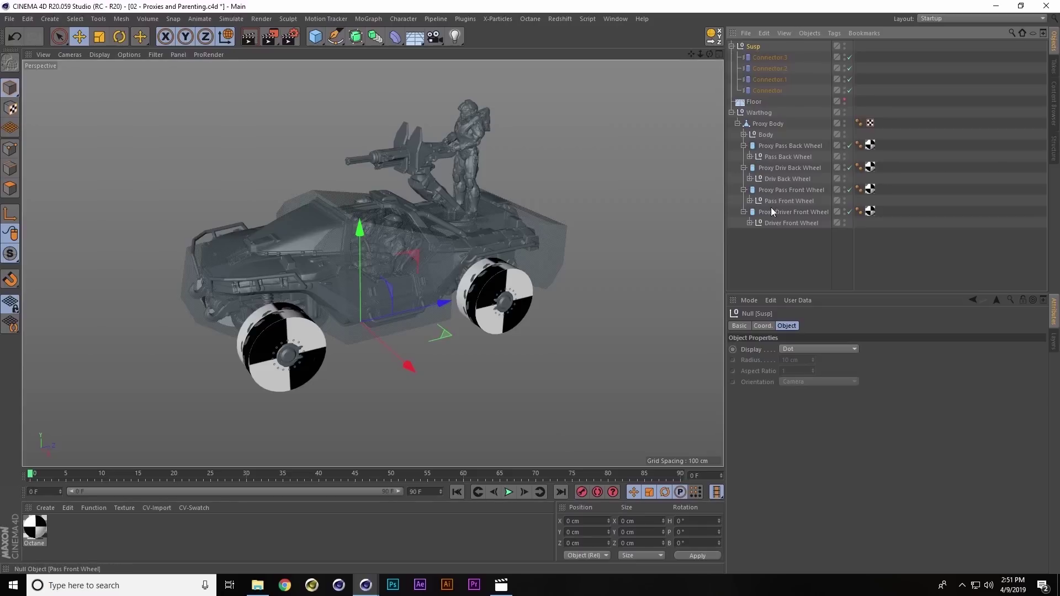
Link the original Connector to Proxy Body as Object A and Proxy Driver Front Wheel as Object B, keeping the connector order
{"action": "left_click", "coordinate": [759, 91]}
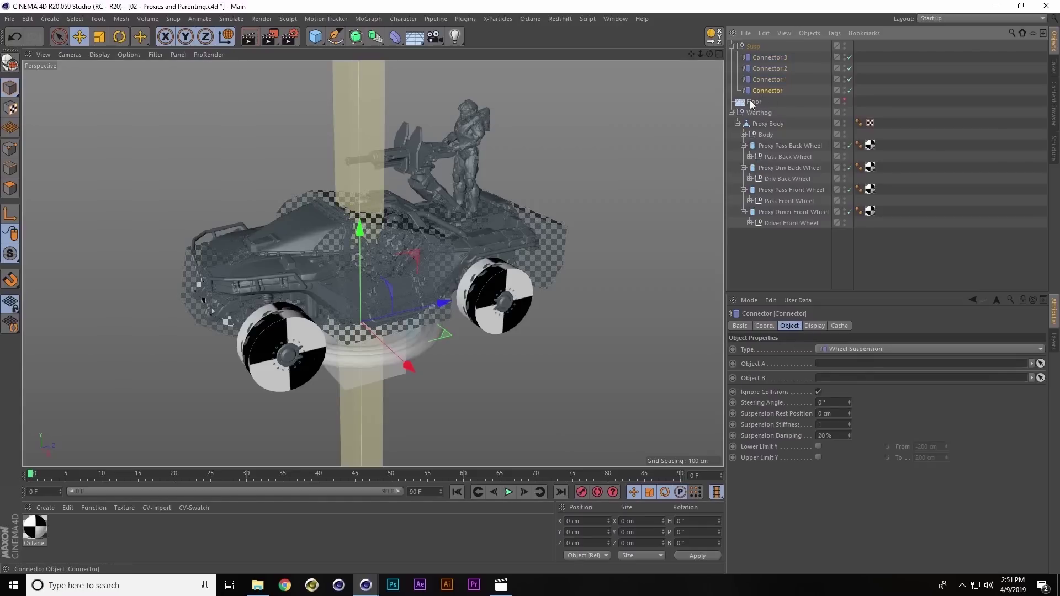
{"action": "left_click_drag", "start_coordinate": [767, 123], "coordinate": [828, 365]}
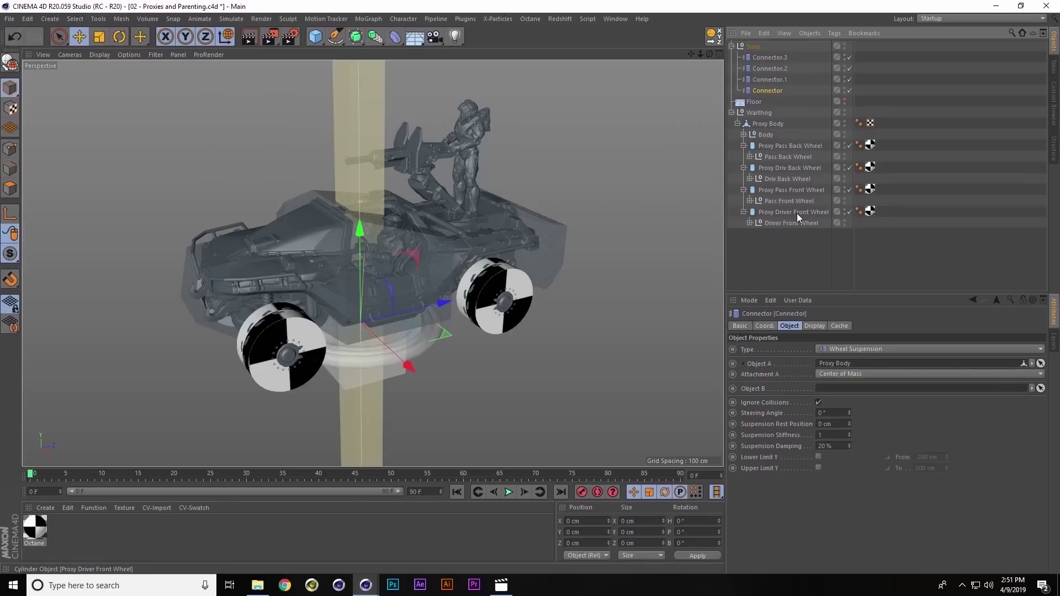
{"action": "left_click_drag", "start_coordinate": [796, 213], "coordinate": [841, 390]}
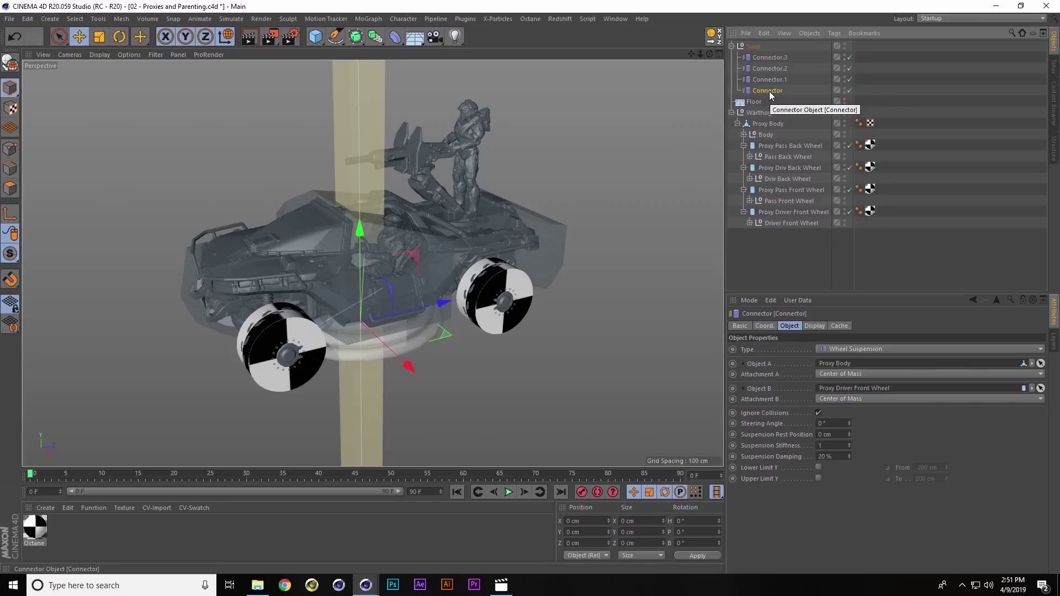
{"action": "left_click_drag", "start_coordinate": [769, 92], "coordinate": [769, 63]}
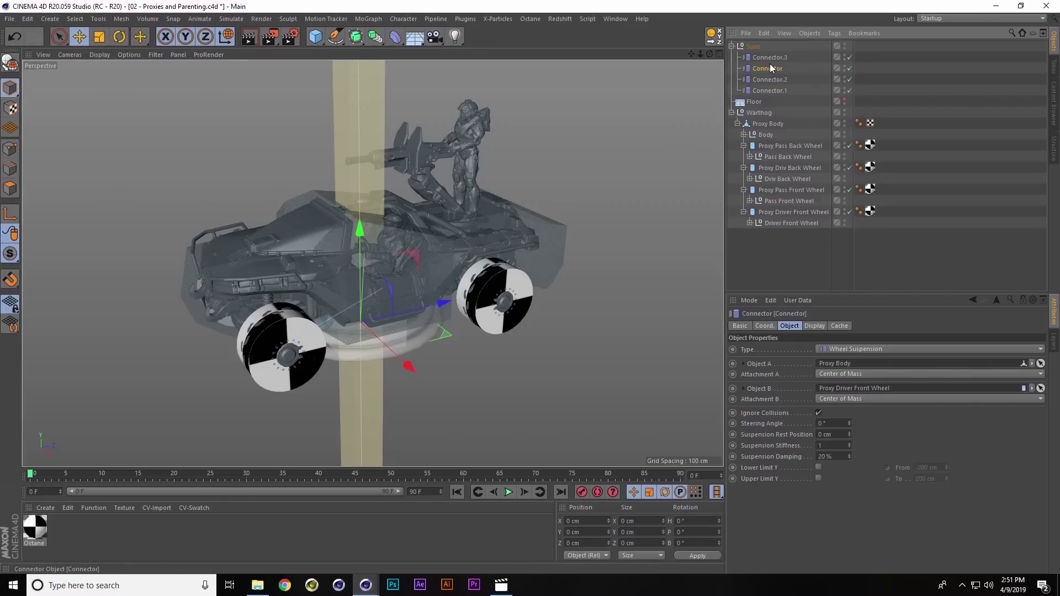
{"action": "key", "text": "ctrl+z"}
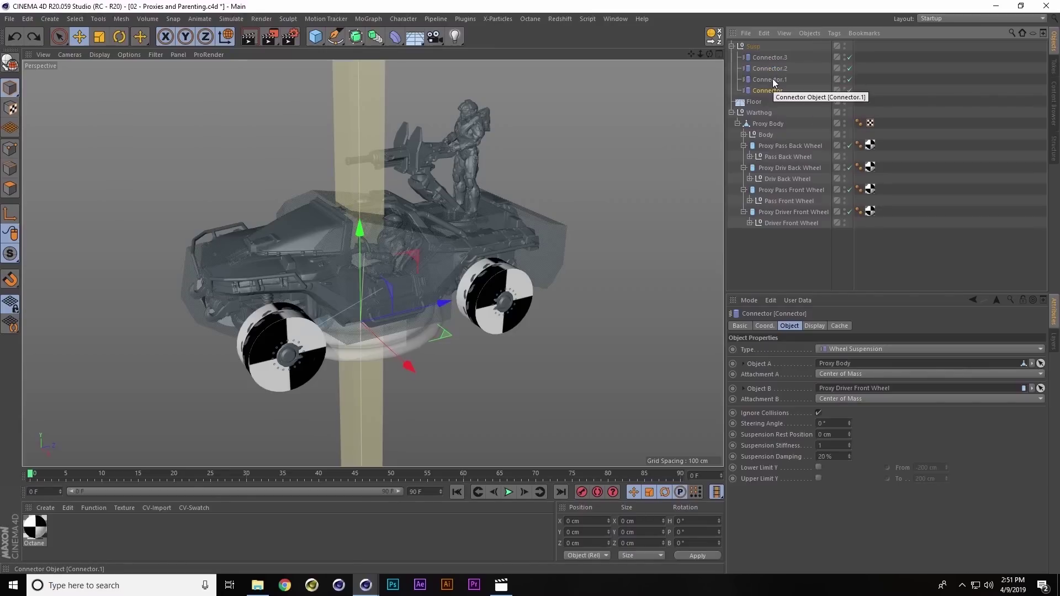
Link Connector.1 to Proxy Body as Object A and Proxy Pass Front Wheel as Object B
{"action": "left_click", "coordinate": [773, 80]}
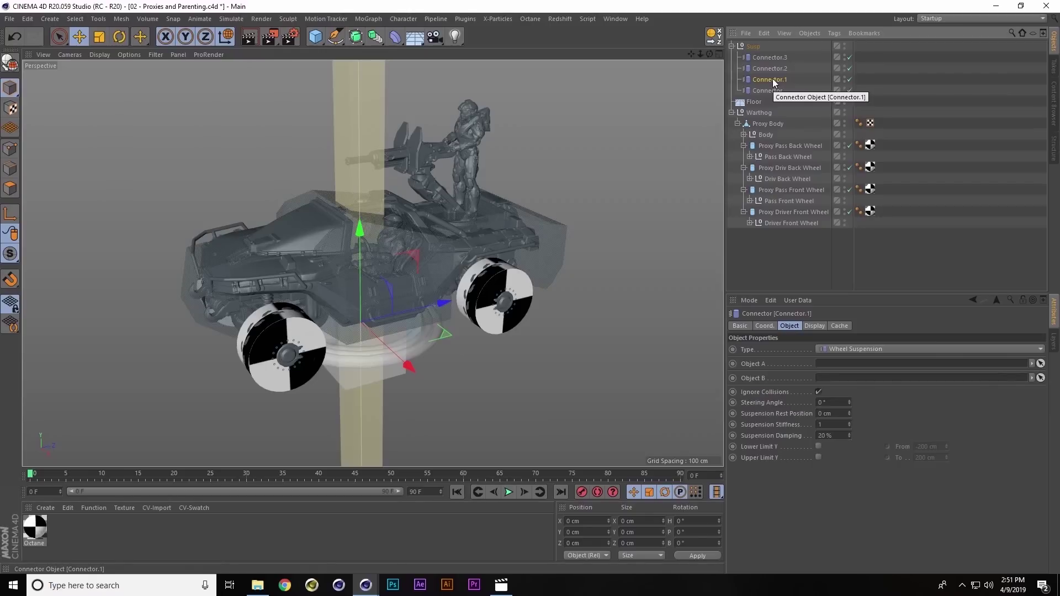
{"action": "left_click_drag", "start_coordinate": [768, 125], "coordinate": [834, 363]}
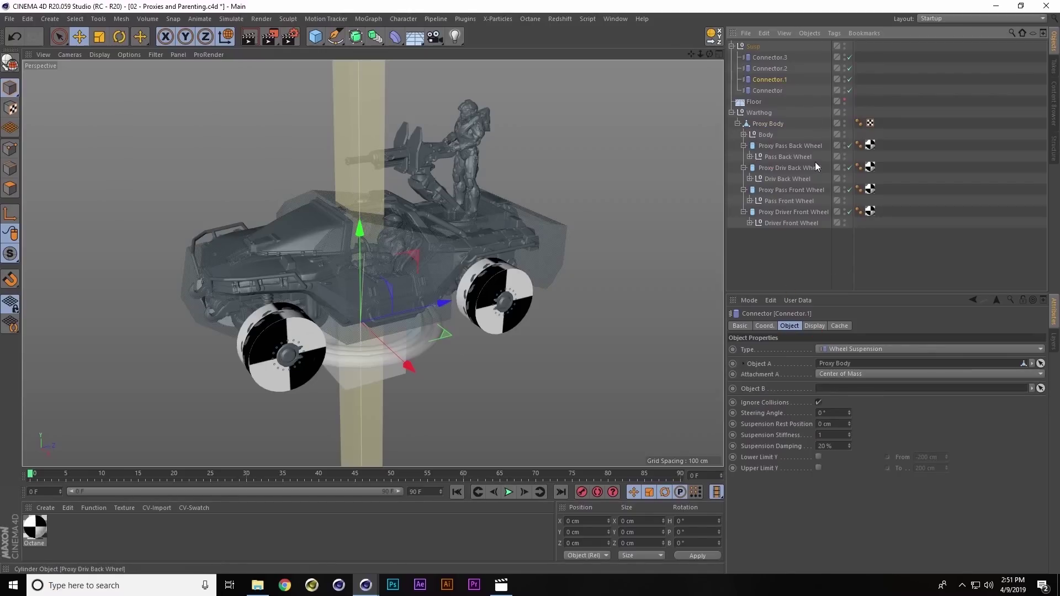
{"action": "left_click_drag", "start_coordinate": [789, 190], "coordinate": [839, 392]}
{"action": "left_click", "coordinate": [770, 78]}
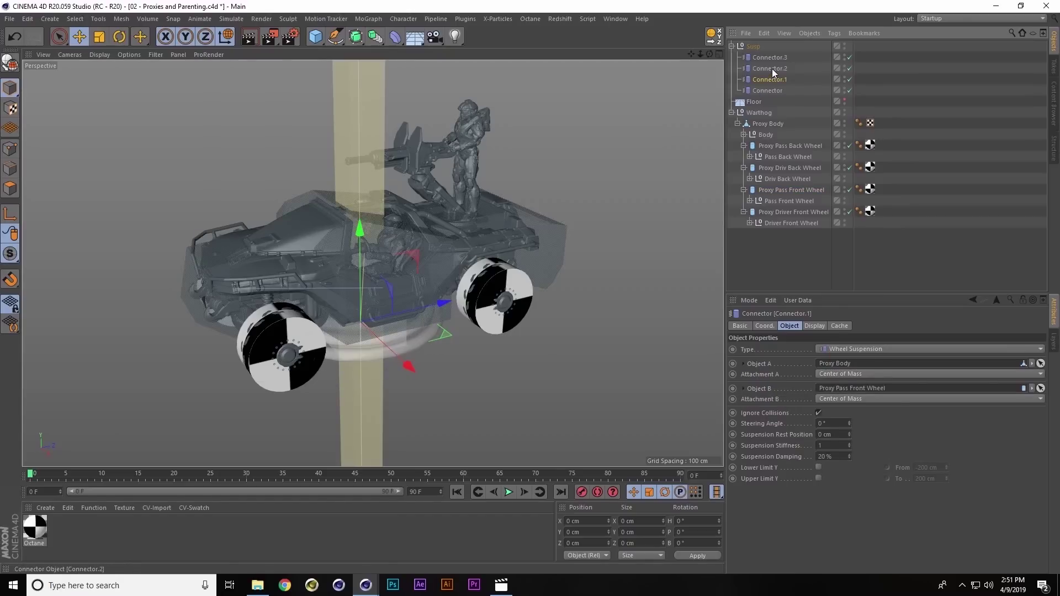
Assign Proxy Body as Object A for Connector.2 and Connector.3 together
{"action": "left_click", "coordinate": [772, 68]}
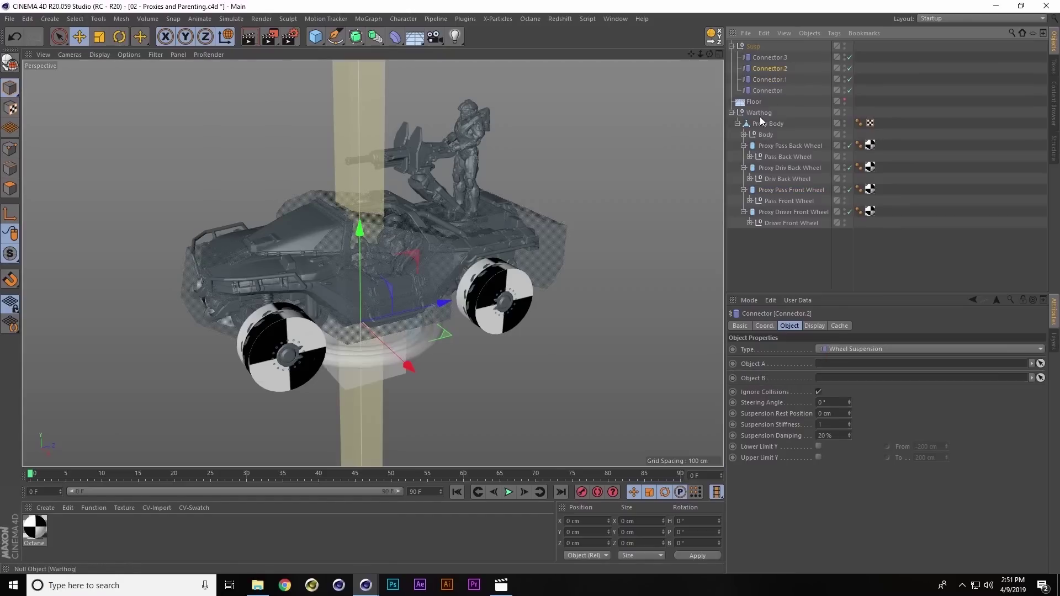
{"action": "left_click", "coordinate": [773, 57], "text": "ctrl"}
{"action": "left_click_drag", "start_coordinate": [768, 125], "coordinate": [863, 365]}
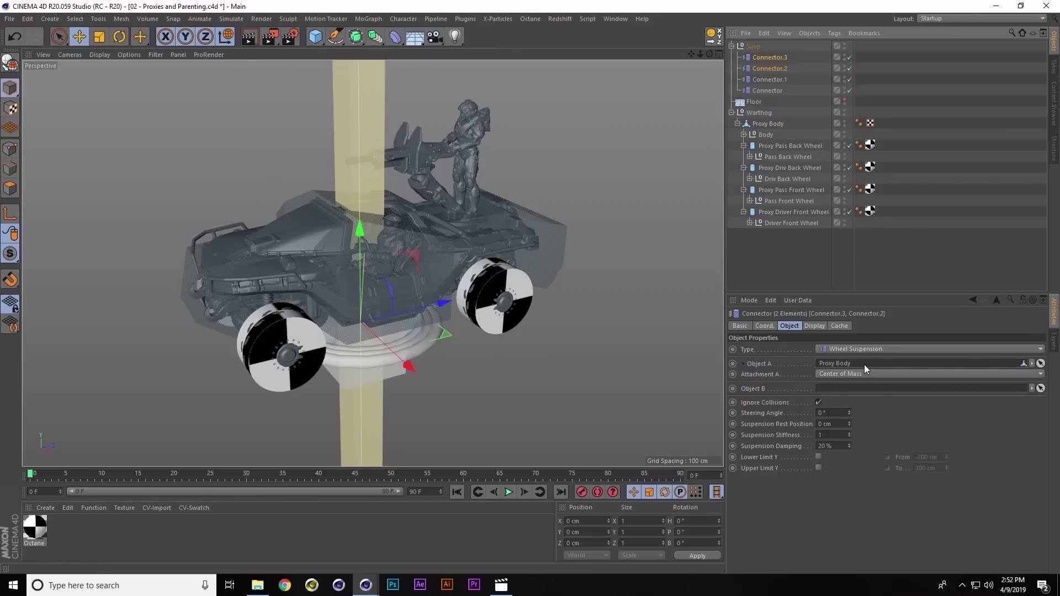
Assign Proxy Driv Back Wheel as Object B of Connector.2 and Proxy Pass Back Wheel as Object B of Connector.3
{"action": "left_click", "coordinate": [780, 68]}
{"action": "left_click_drag", "start_coordinate": [774, 168], "coordinate": [838, 389]}
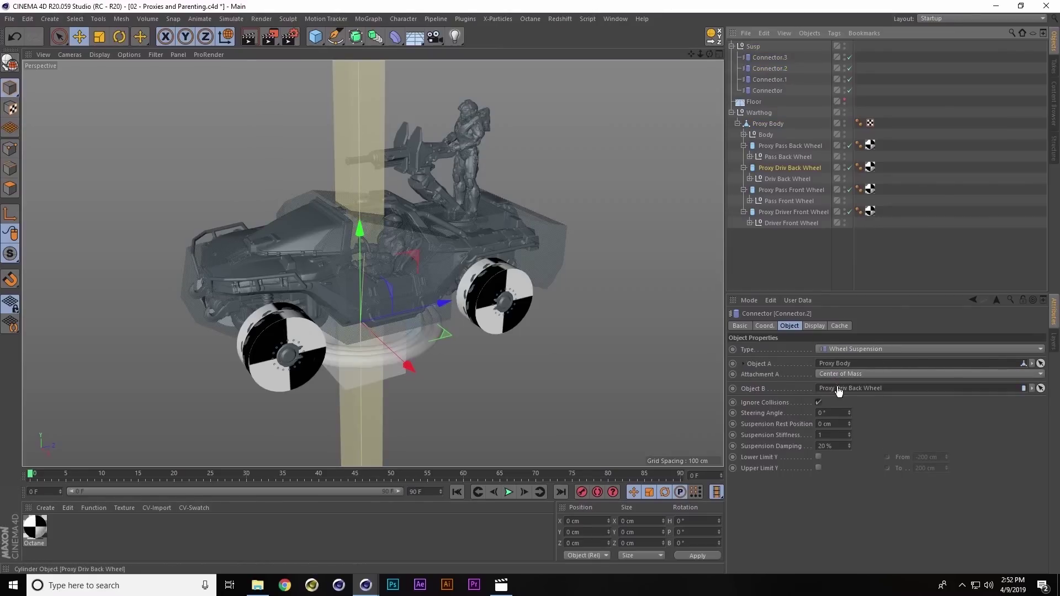
{"action": "left_click", "coordinate": [770, 61]}
{"action": "left_click_drag", "start_coordinate": [777, 146], "coordinate": [833, 389]}
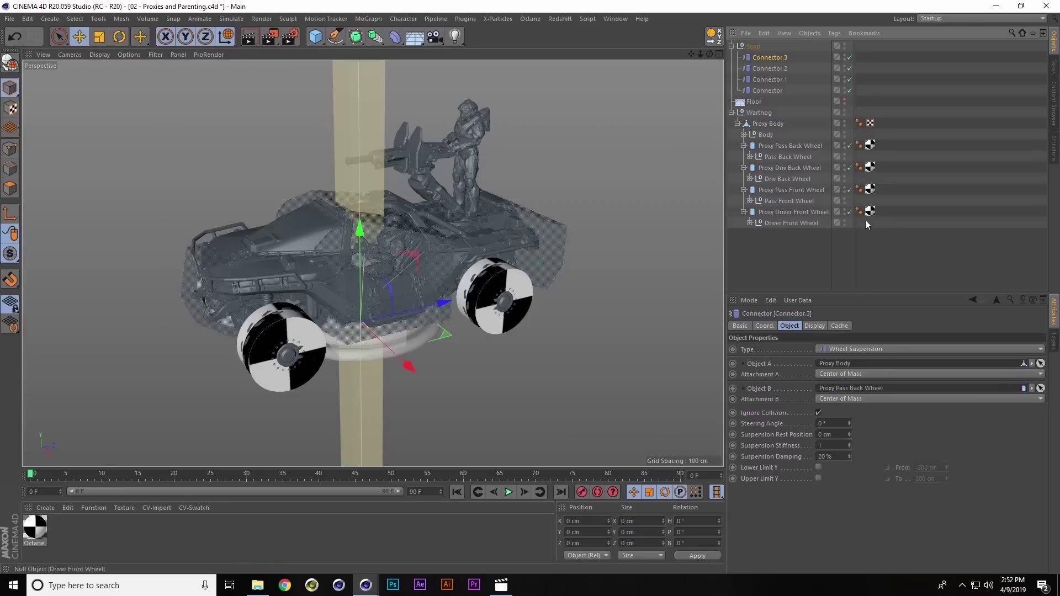
Freeze all transformations of Proxy Pass Back Wheel
{"action": "left_click", "coordinate": [800, 144]}
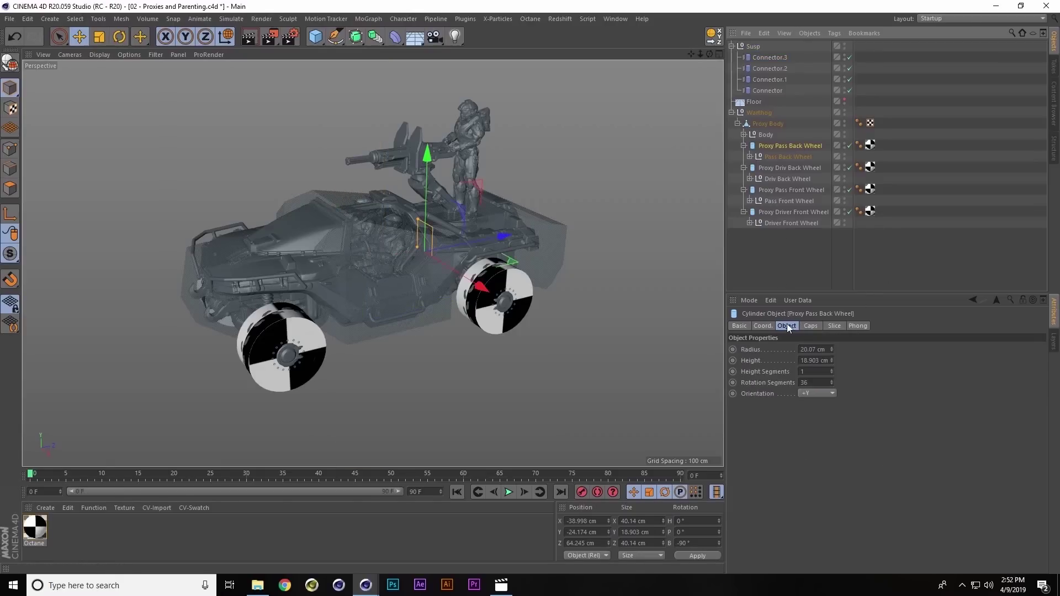
{"action": "left_click", "coordinate": [762, 326]}
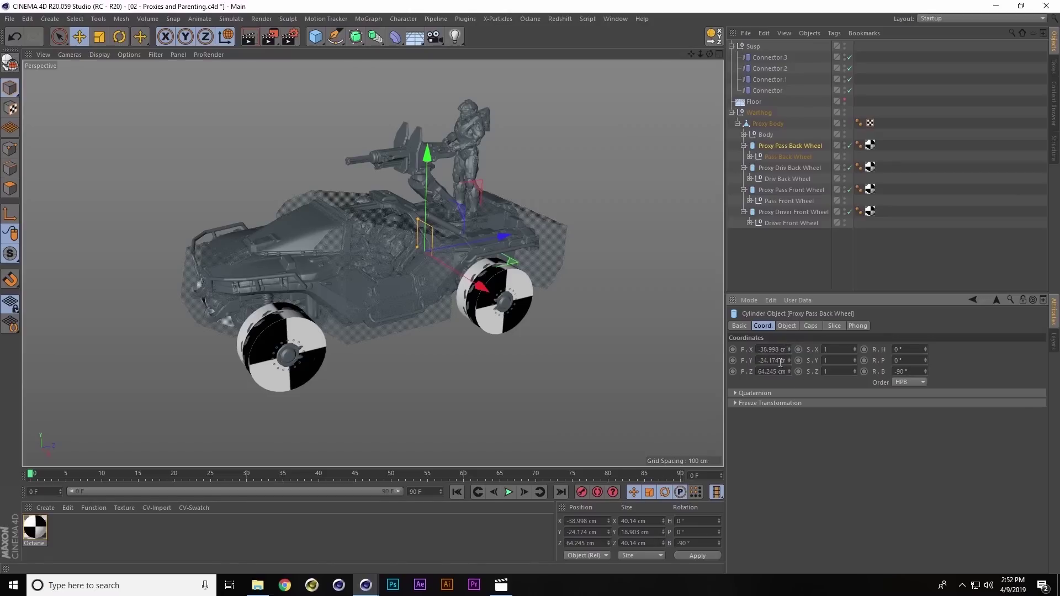
{"action": "left_click", "coordinate": [786, 403]}
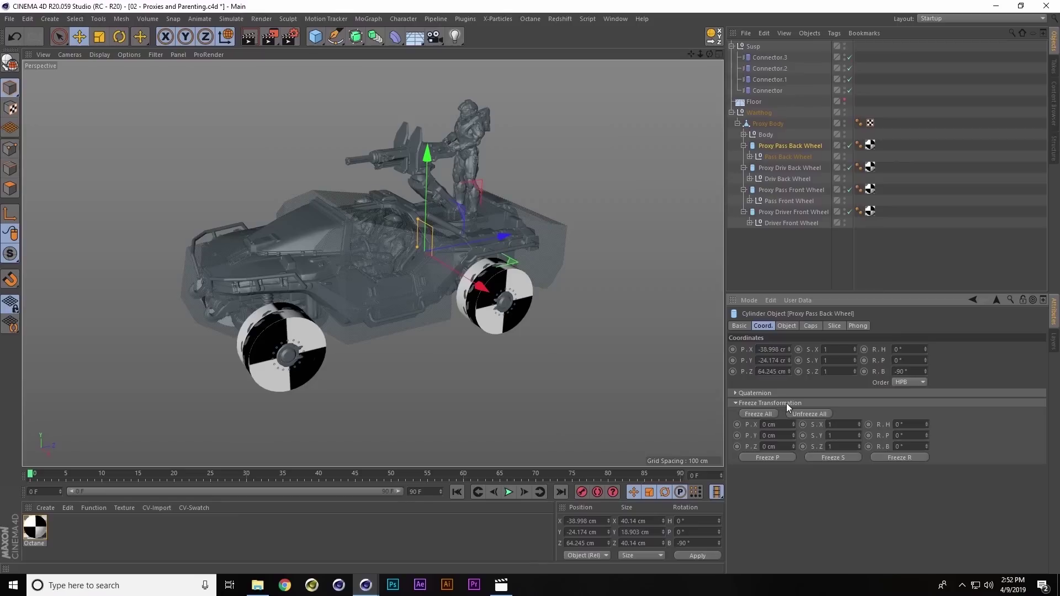
{"action": "left_click", "coordinate": [765, 418]}
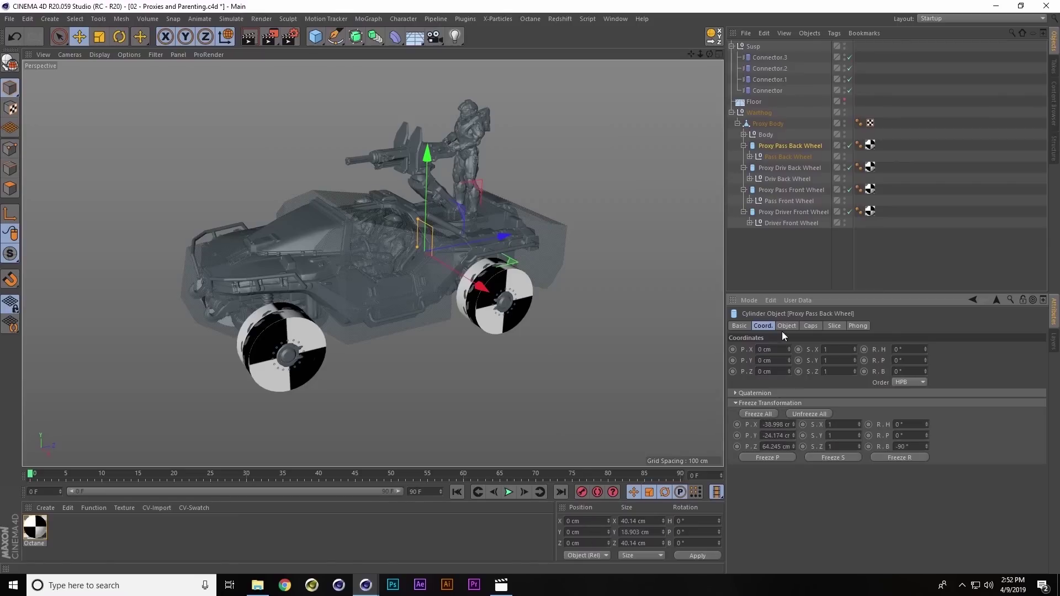
Freeze all transformations of the three remaining wheel proxies together, and freeze those of Proxy Body as well
{"action": "left_click", "coordinate": [788, 167]}
{"action": "left_click", "coordinate": [789, 190], "text": "ctrl"}
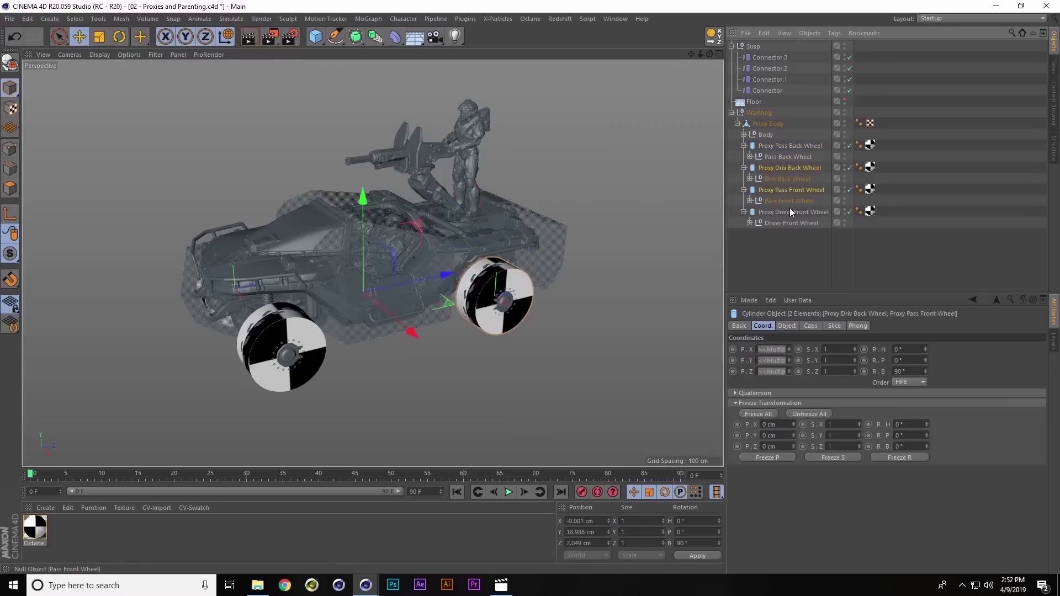
{"action": "left_click", "coordinate": [790, 212], "text": "ctrl"}
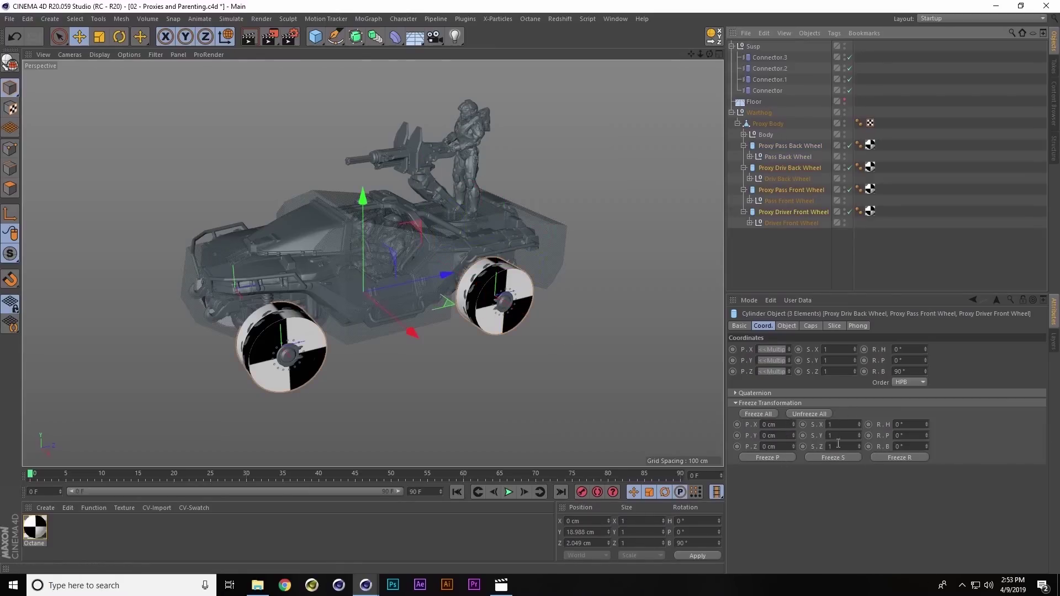
{"action": "left_click", "coordinate": [769, 415]}
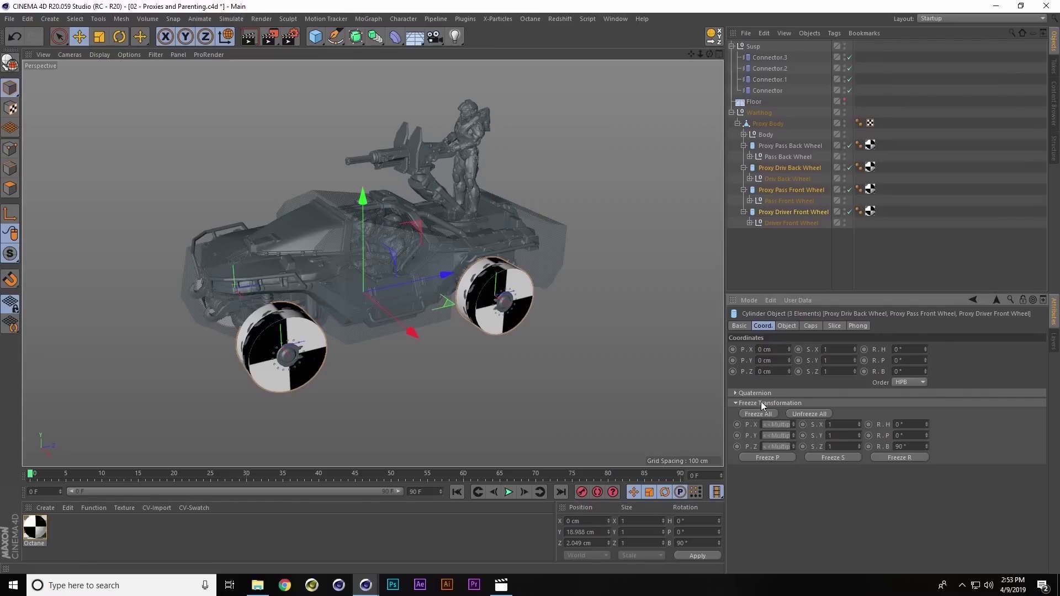
{"action": "left_click", "coordinate": [769, 122]}
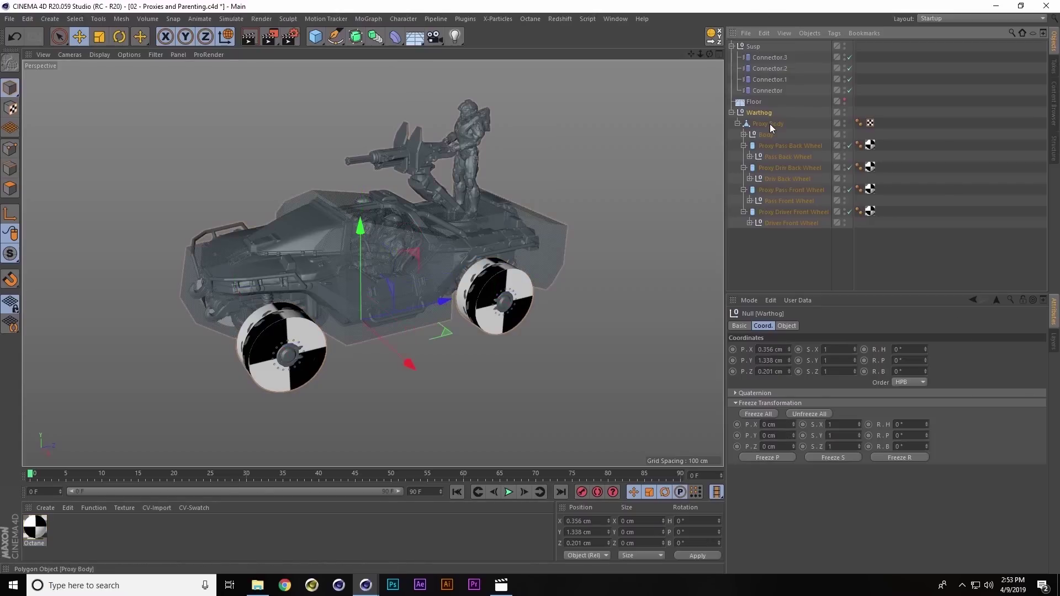
{"action": "left_click", "coordinate": [759, 414]}
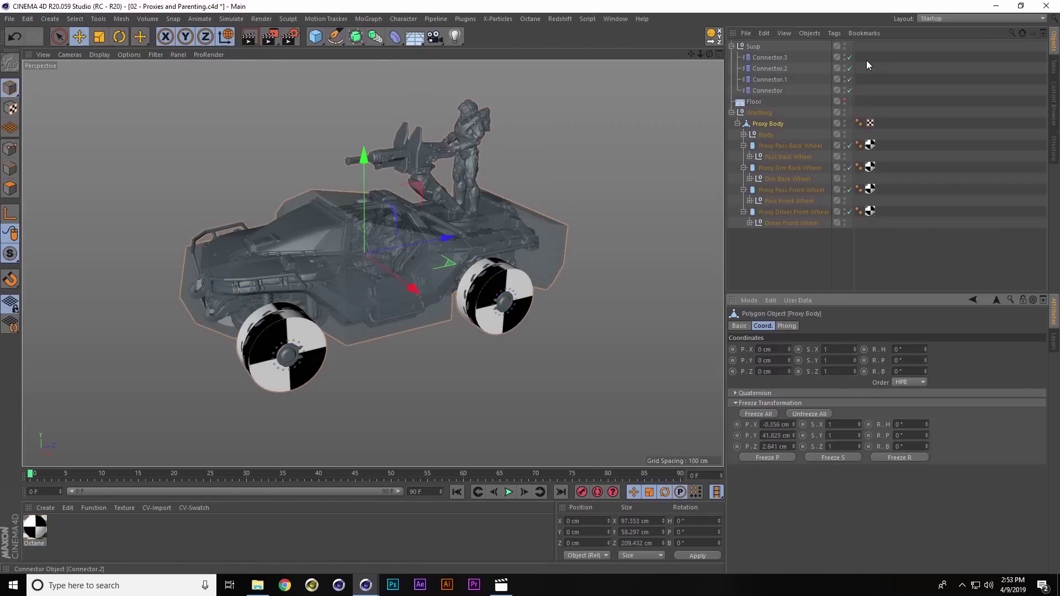
Transfer the original Connector to the position of Proxy Driver Front Wheel, with scale and rotation transfer disabled
{"action": "left_click", "coordinate": [769, 90]}
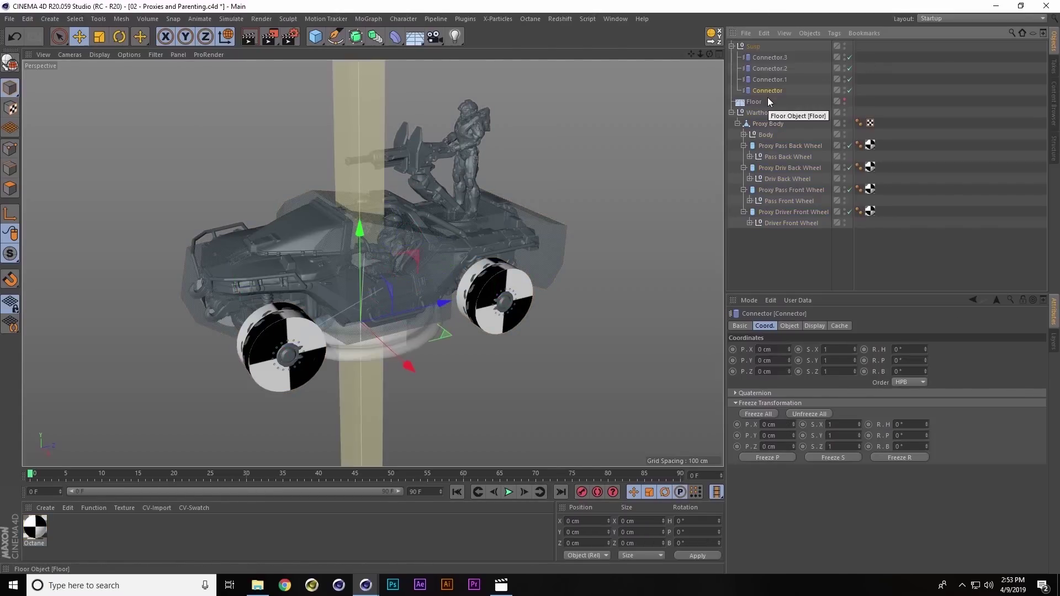
{"action": "left_click", "coordinate": [772, 59], "text": "shift"}
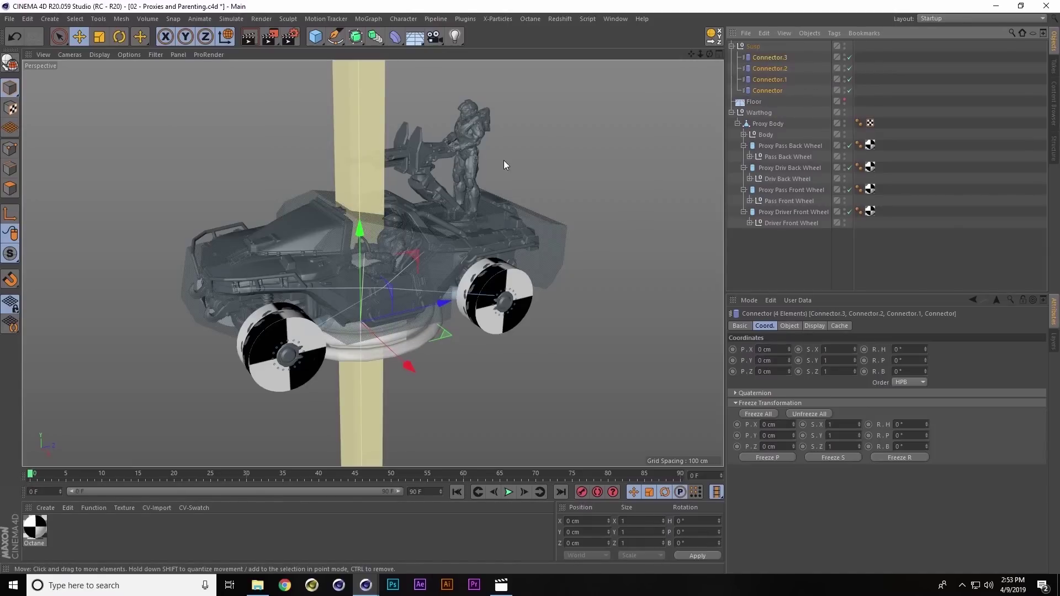
{"action": "left_click", "coordinate": [755, 91]}
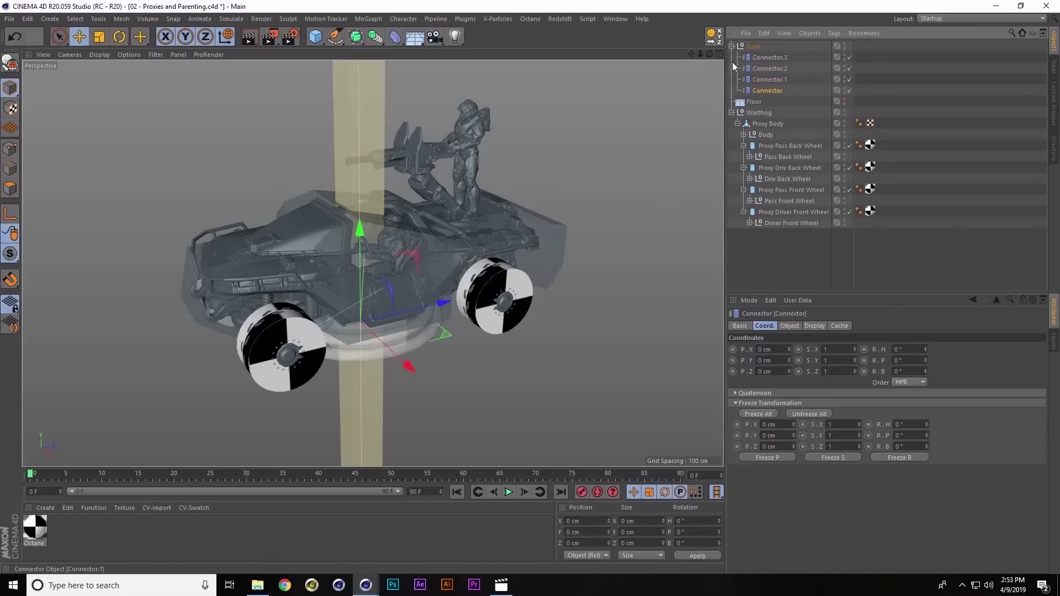
{"action": "left_click", "coordinate": [715, 40]}
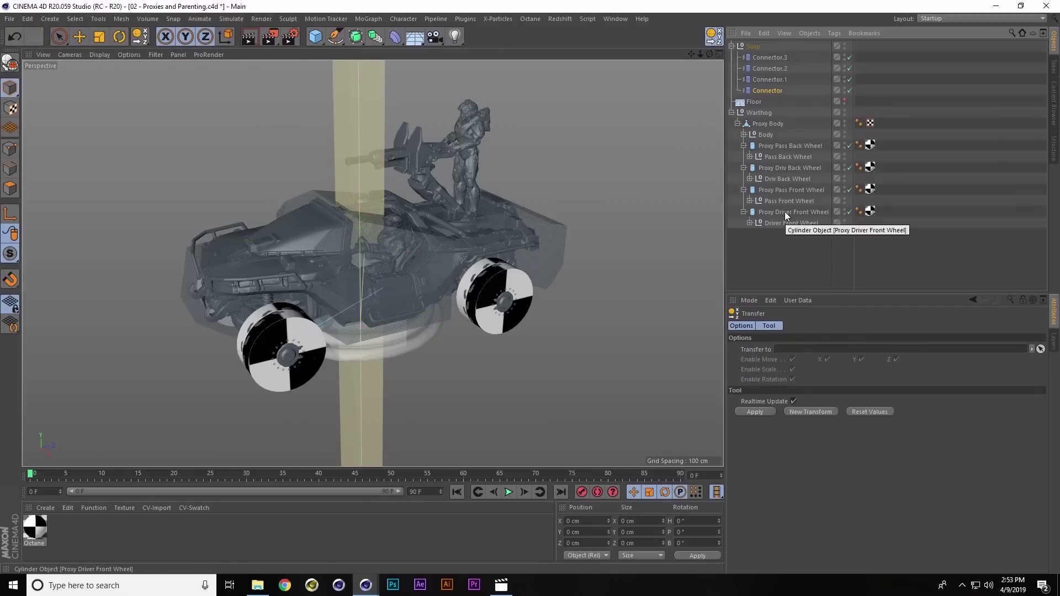
{"action": "left_click_drag", "start_coordinate": [790, 213], "coordinate": [805, 350]}
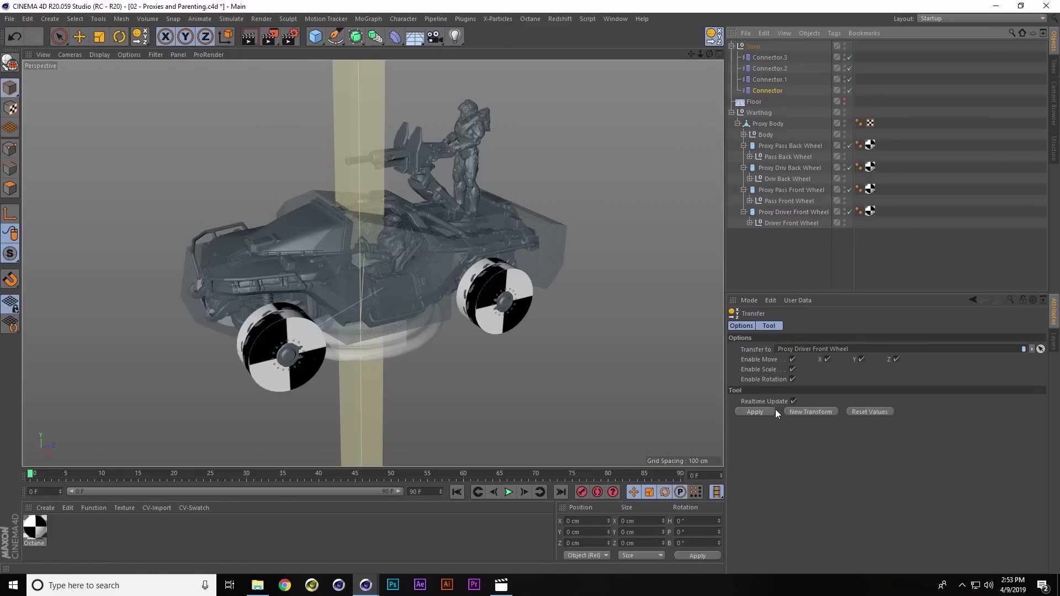
{"action": "left_click", "coordinate": [791, 369]}
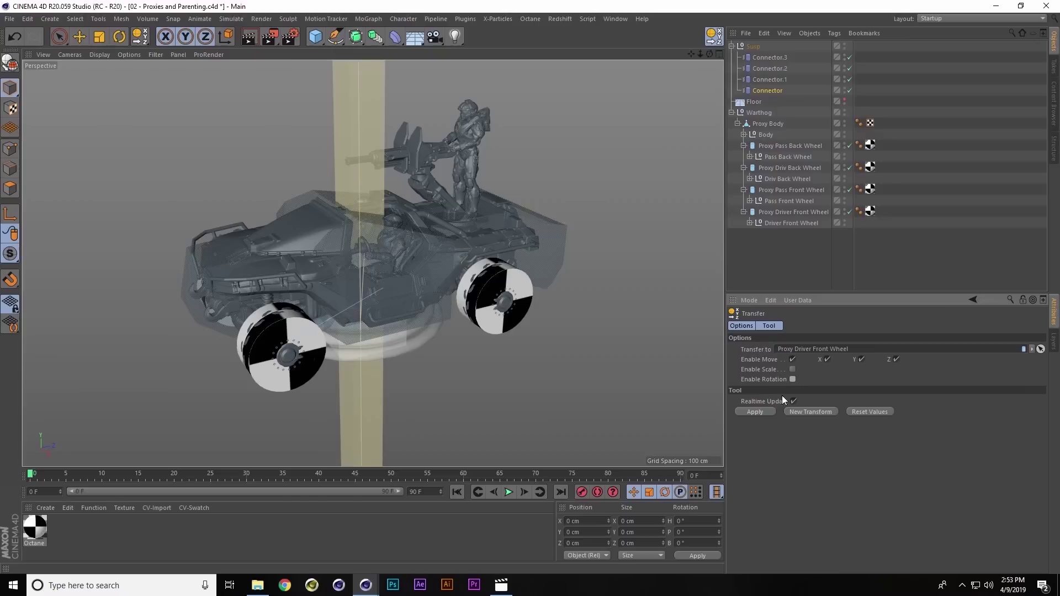
{"action": "left_click", "coordinate": [754, 411]}
Transfer Connector.1 to Proxy Pass Front Wheel while keeping the Transfer settings locked in view
{"action": "left_click", "coordinate": [760, 78]}
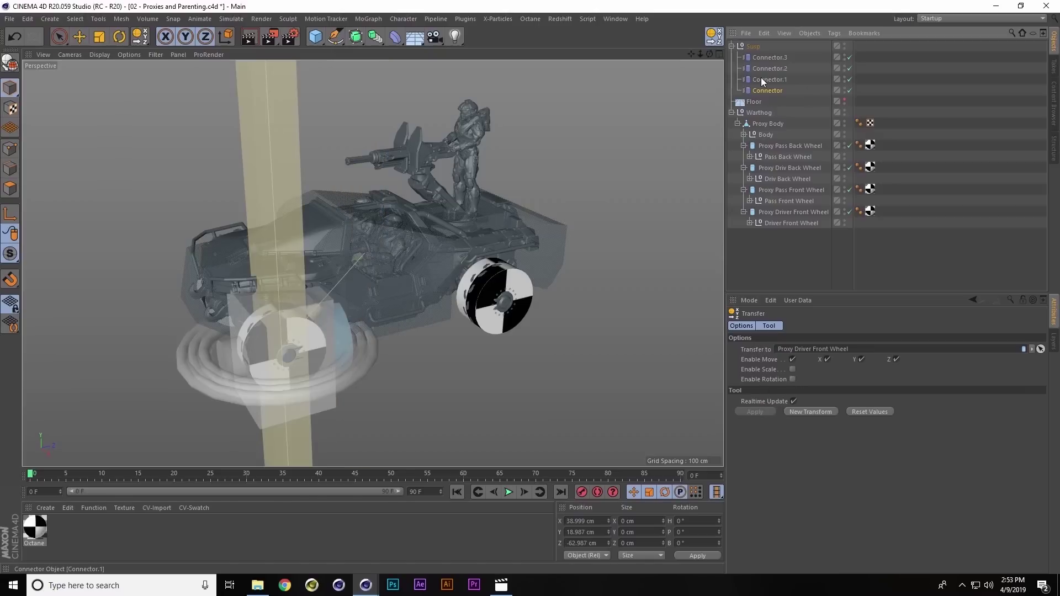
{"action": "left_click", "coordinate": [712, 36]}
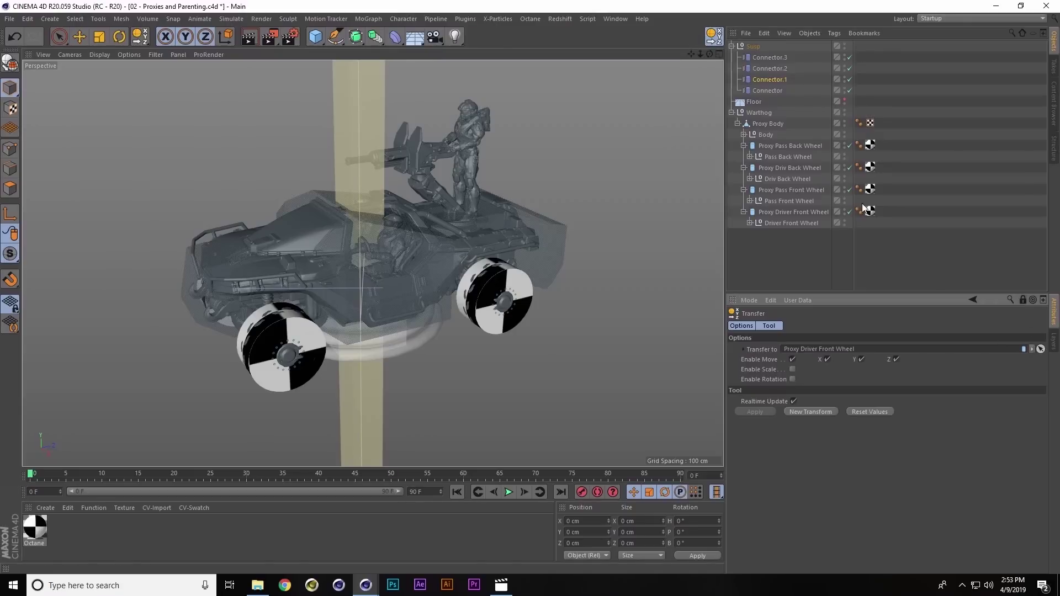
{"action": "left_click_drag", "start_coordinate": [761, 189], "coordinate": [823, 349]}
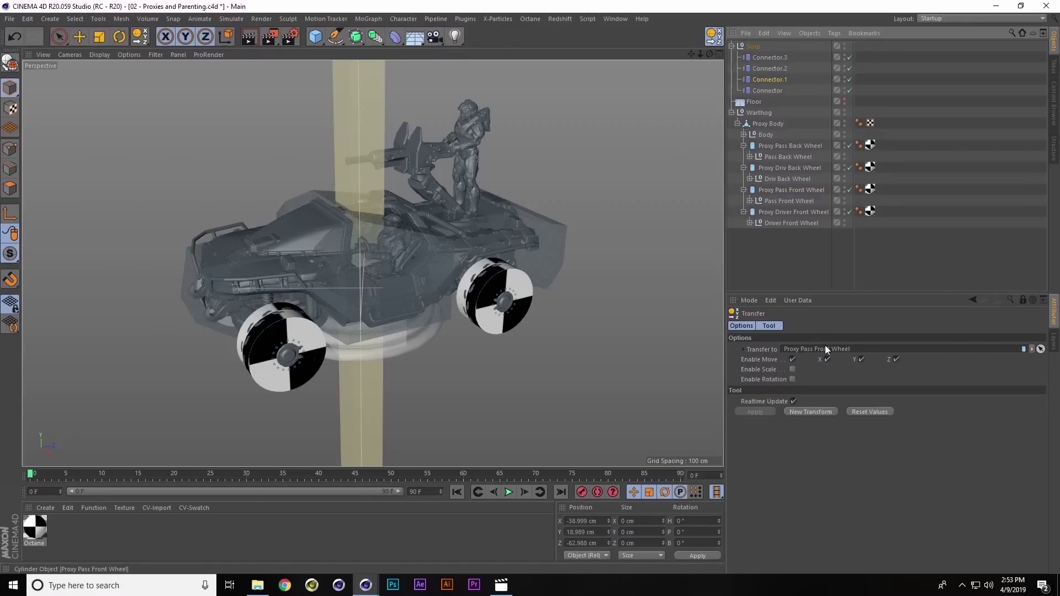
Transfer Connector.2 to Proxy Driv Back Wheel and Connector.3 to Proxy Pass Back Wheel
{"action": "left_click", "coordinate": [778, 79]}
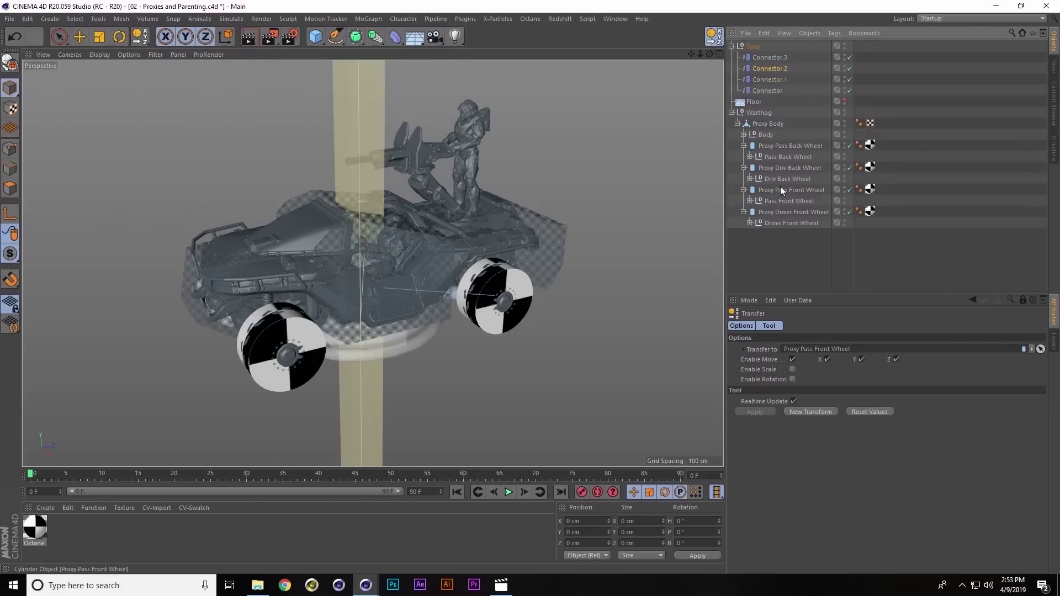
{"action": "left_click_drag", "start_coordinate": [787, 168], "coordinate": [822, 349]}
{"action": "left_click", "coordinate": [795, 69]}
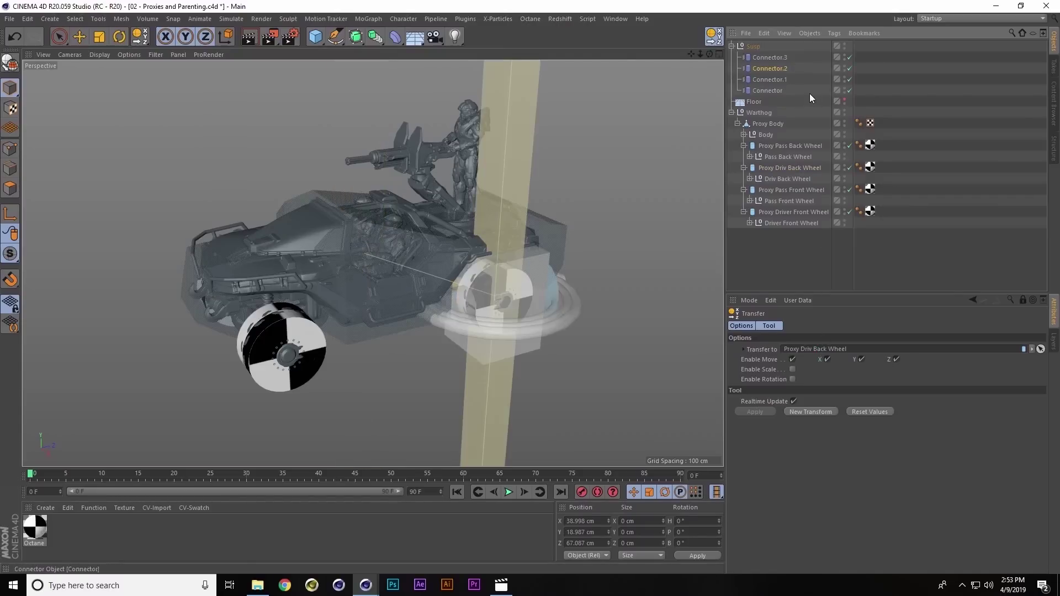
{"action": "left_click", "coordinate": [777, 57]}
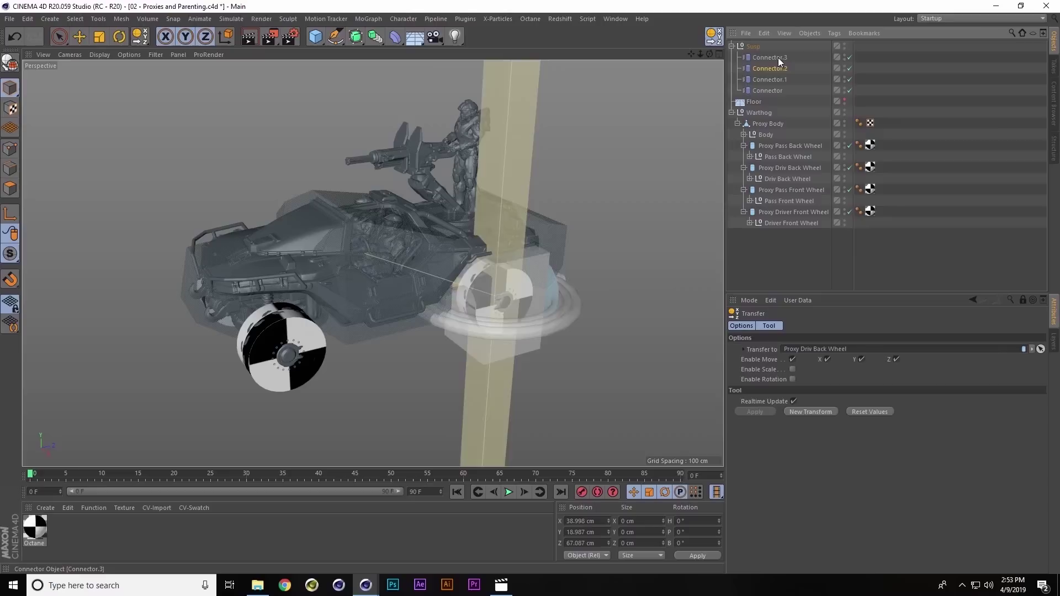
{"action": "left_click", "coordinate": [779, 146]}
{"action": "left_click_drag", "start_coordinate": [780, 153], "coordinate": [823, 351]}
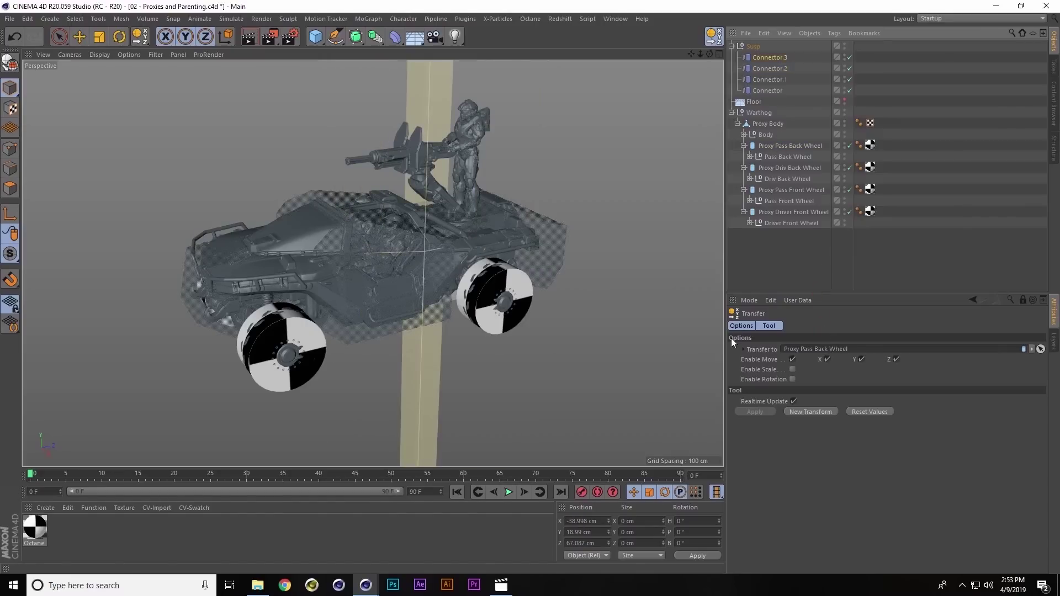
Rotate all four connectors together to a 270° heading, each around its own axis with Per-Object Manipulation enabled
{"action": "mouse_move", "coordinate": [355, 260]}
{"action": "left_mouse_down", "text": "alt"}
{"action": "mouse_move", "coordinate": [554, 274]}
{"action": "mouse_move", "coordinate": [363, 279]}
{"action": "left_mouse_up", "text": "alt"}
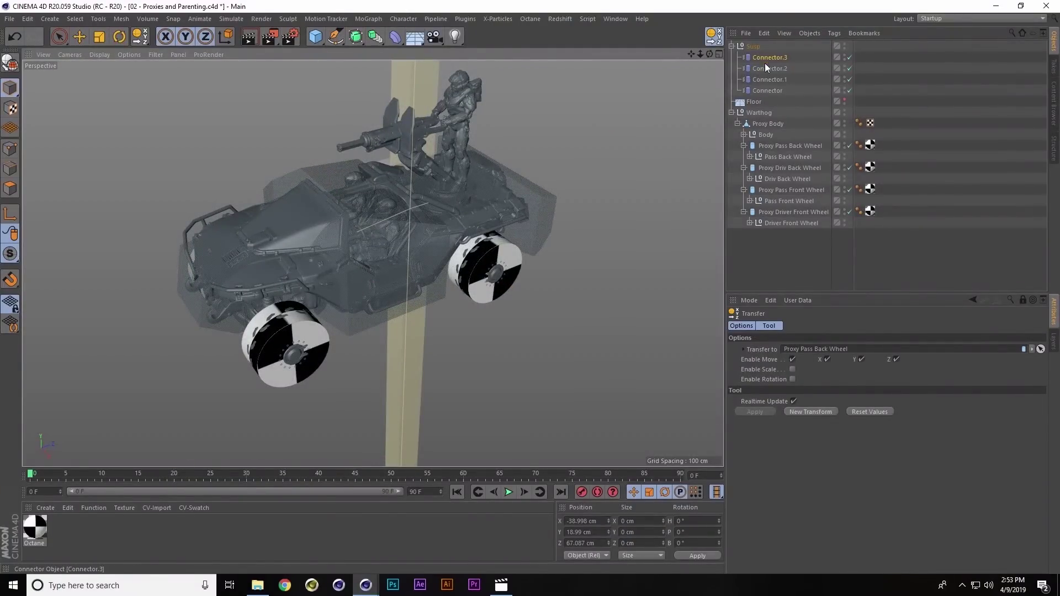
{"action": "left_click", "coordinate": [767, 91], "text": "shift"}
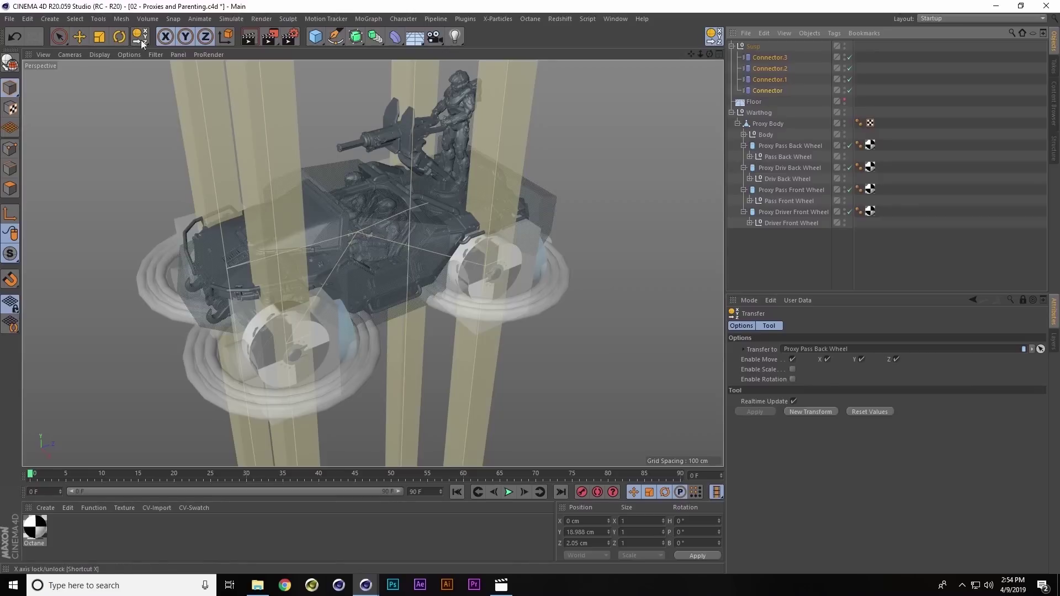
{"action": "left_click", "coordinate": [118, 37]}
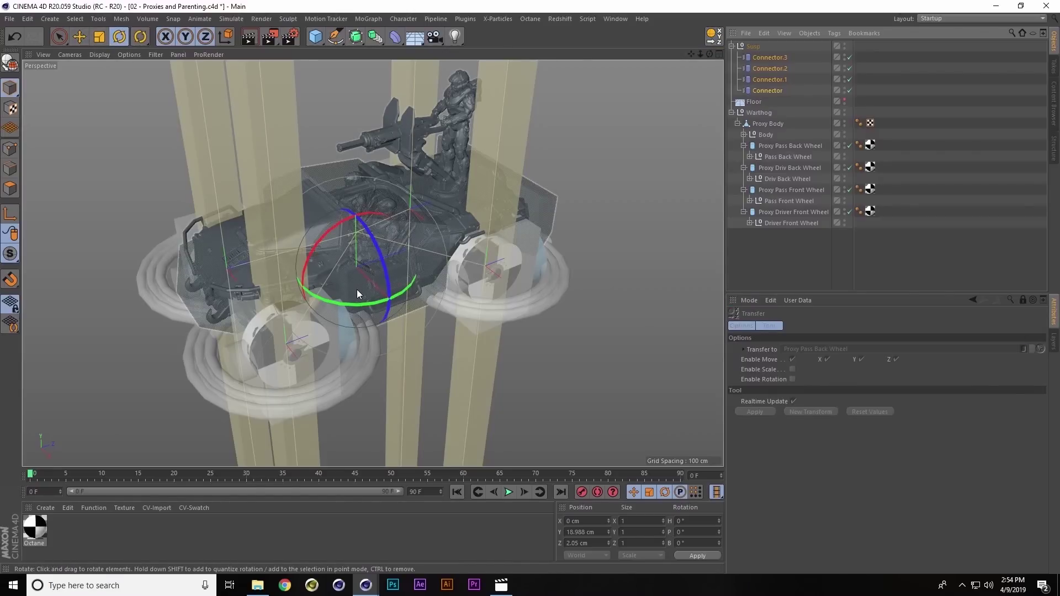
{"action": "left_click_drag", "start_coordinate": [354, 305], "coordinate": [433, 287]}
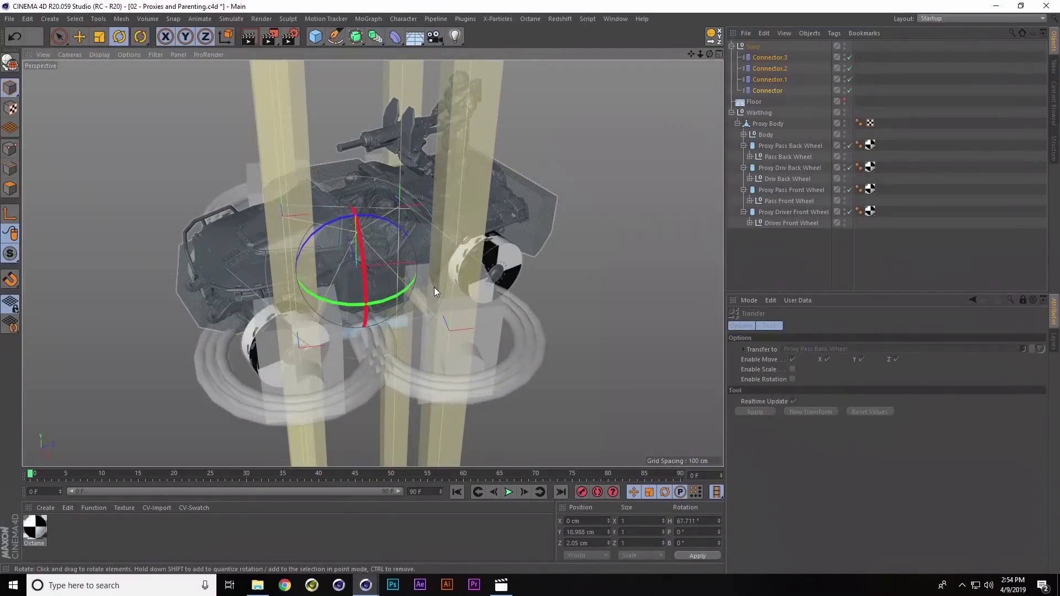
{"action": "key", "text": "ctrl+z"}
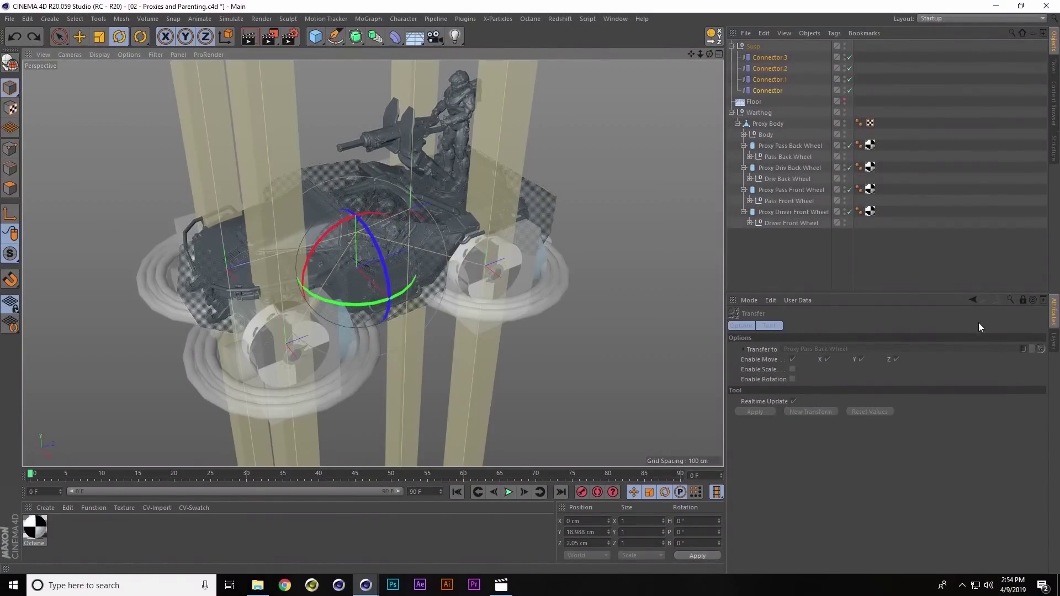
{"action": "left_click", "coordinate": [1022, 299]}
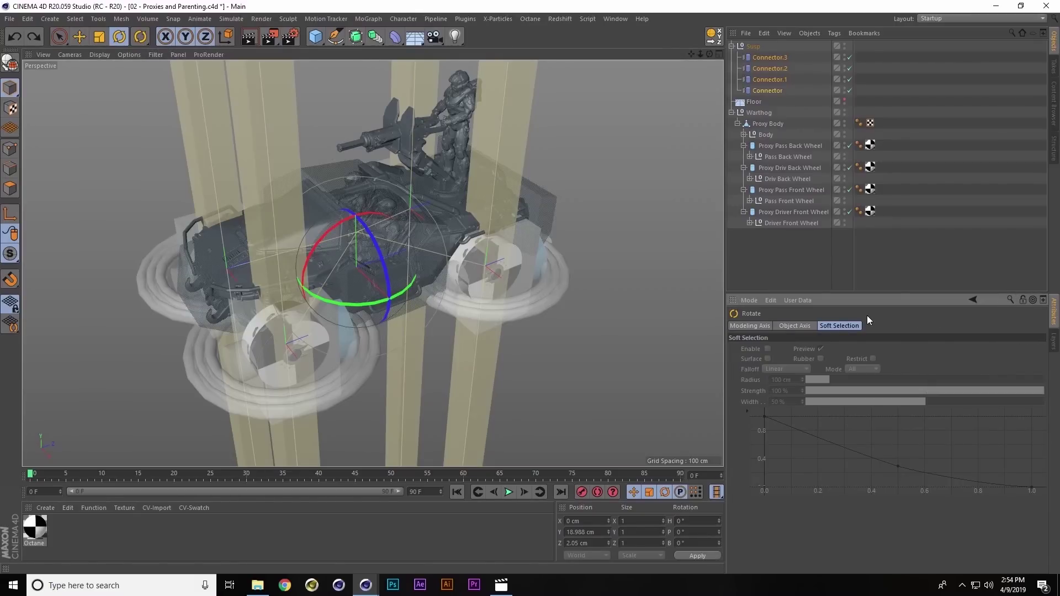
{"action": "left_click", "coordinate": [796, 326]}
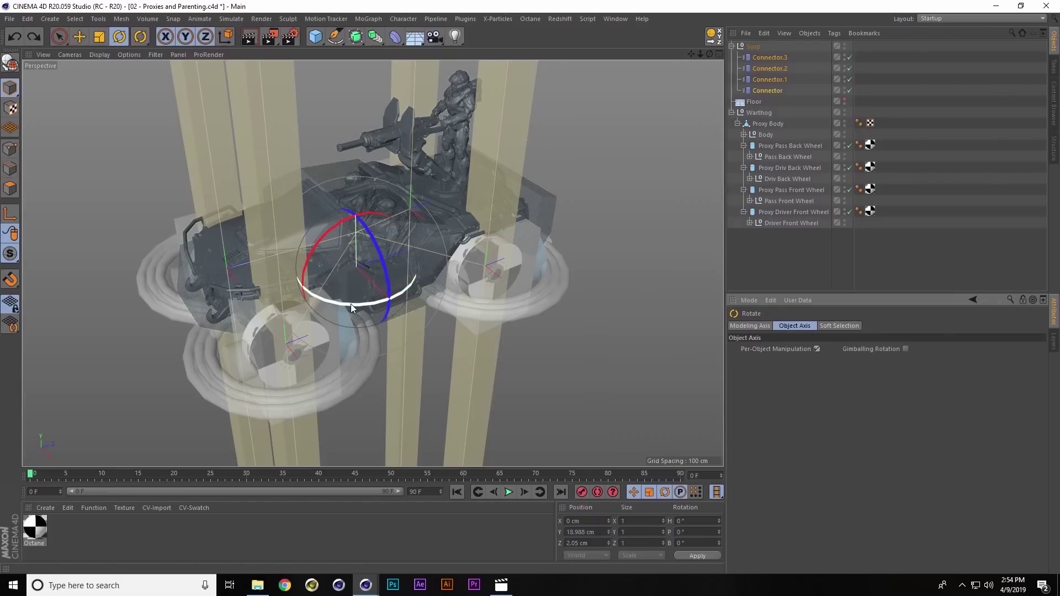
{"action": "left_click_drag", "start_coordinate": [356, 304], "coordinate": [272, 265]}
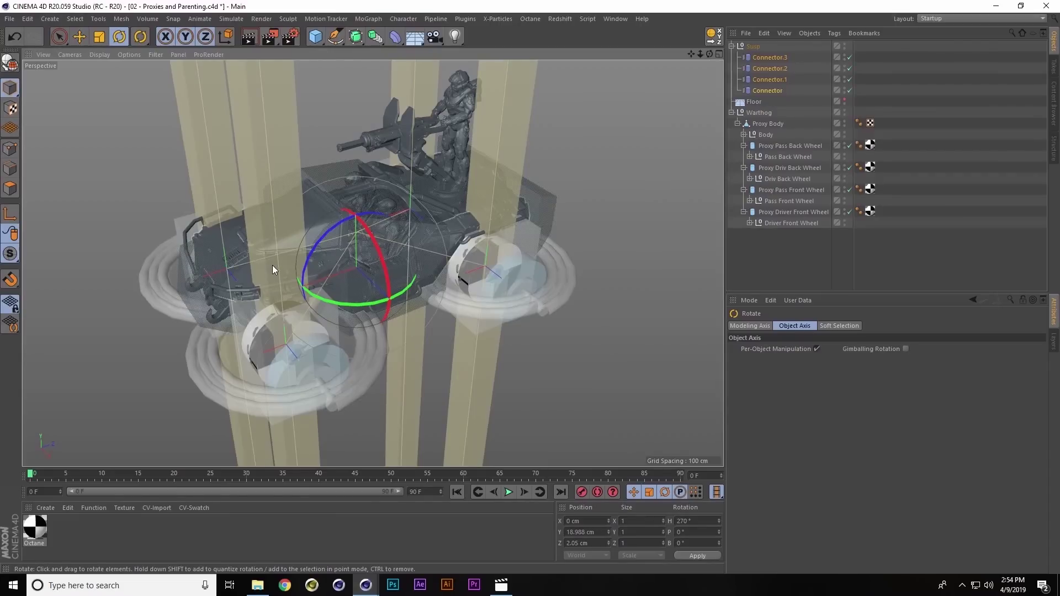
Add a dynamics Motor object to the scene and duplicate it
{"action": "left_click", "coordinate": [751, 48]}
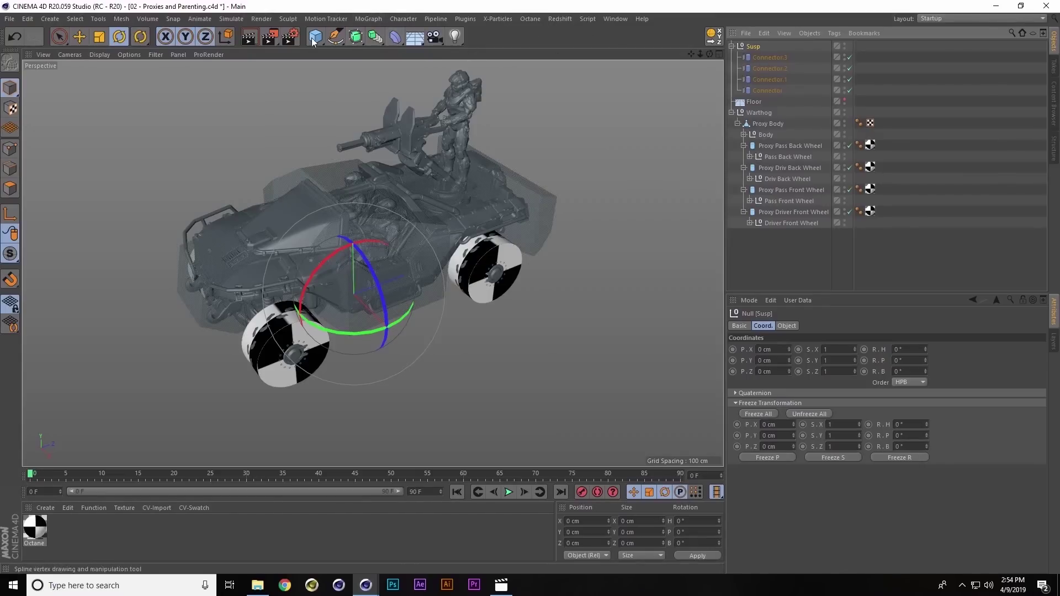
{"action": "left_click", "coordinate": [231, 19]}
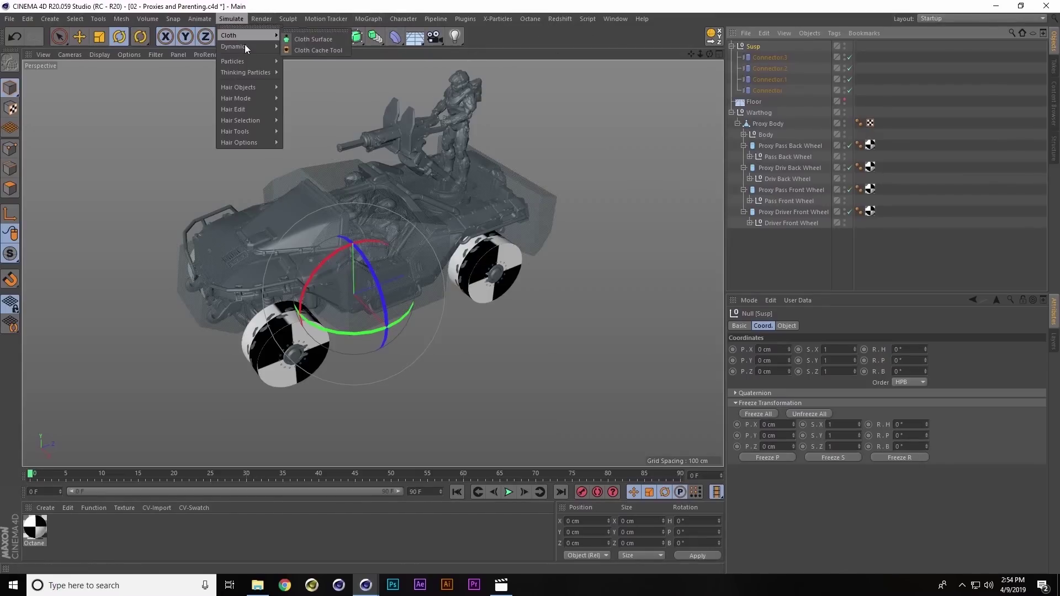
{"action": "mouse_move", "coordinate": [249, 46]}
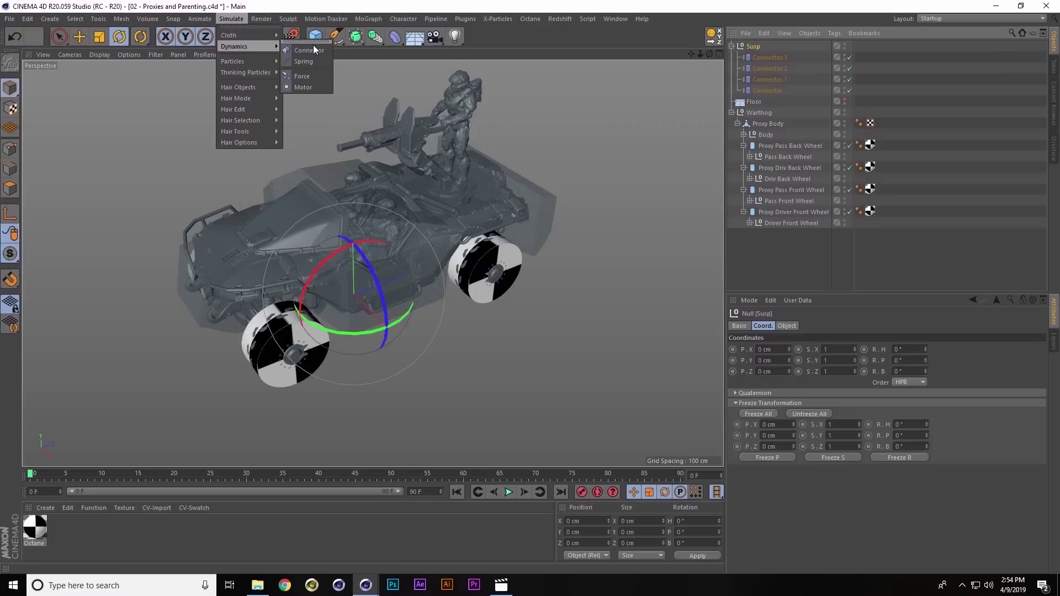
{"action": "left_click", "coordinate": [313, 87]}
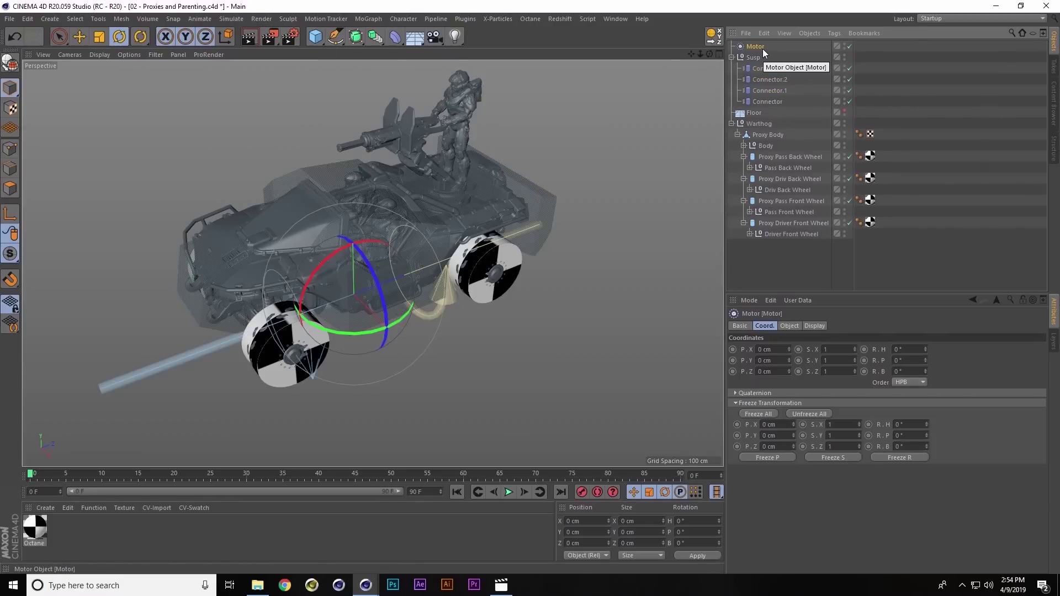
{"action": "key", "text": "ctrl+c"}
{"action": "key", "text": "ctrl+v"}
{"action": "key", "text": "ctrl+v"}
{"action": "key", "text": "ctrl+v"}
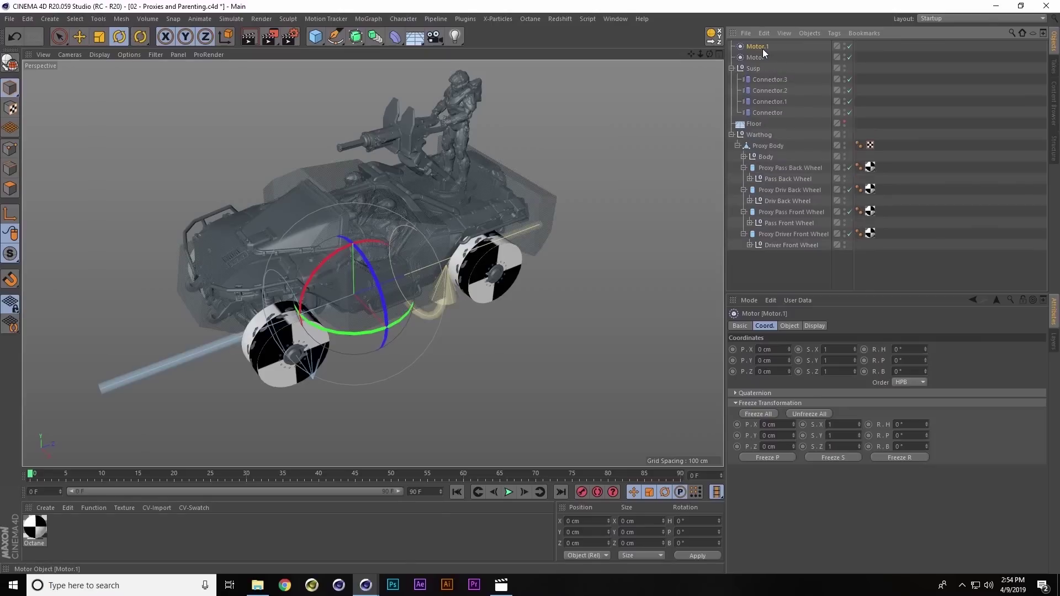
Group the four motors under a null, rename it Mtorre and expand the group
{"action": "left_click", "coordinate": [760, 78]}
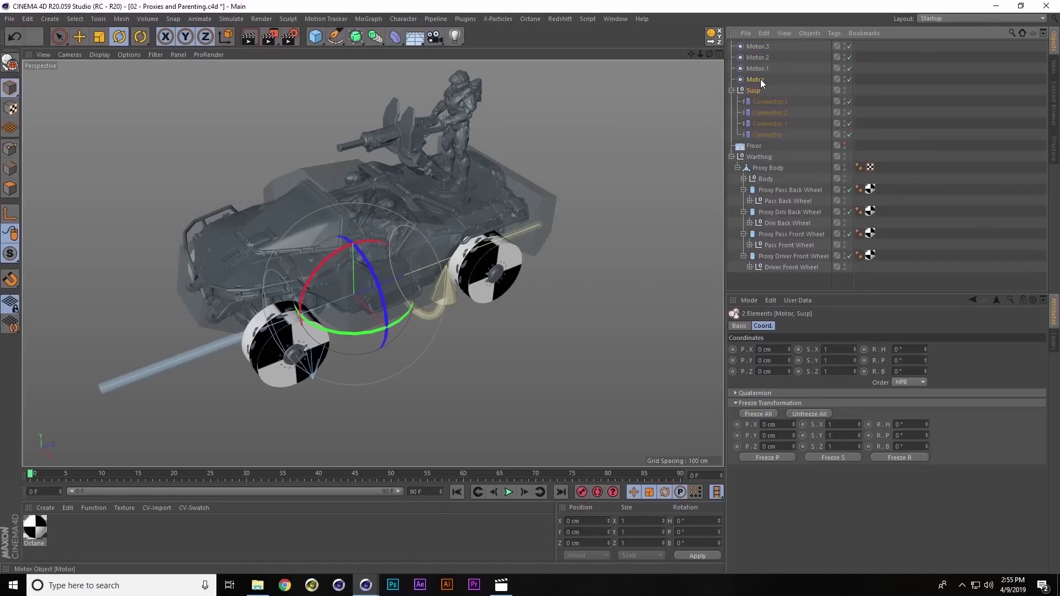
{"action": "left_click", "coordinate": [761, 47], "text": "shift"}
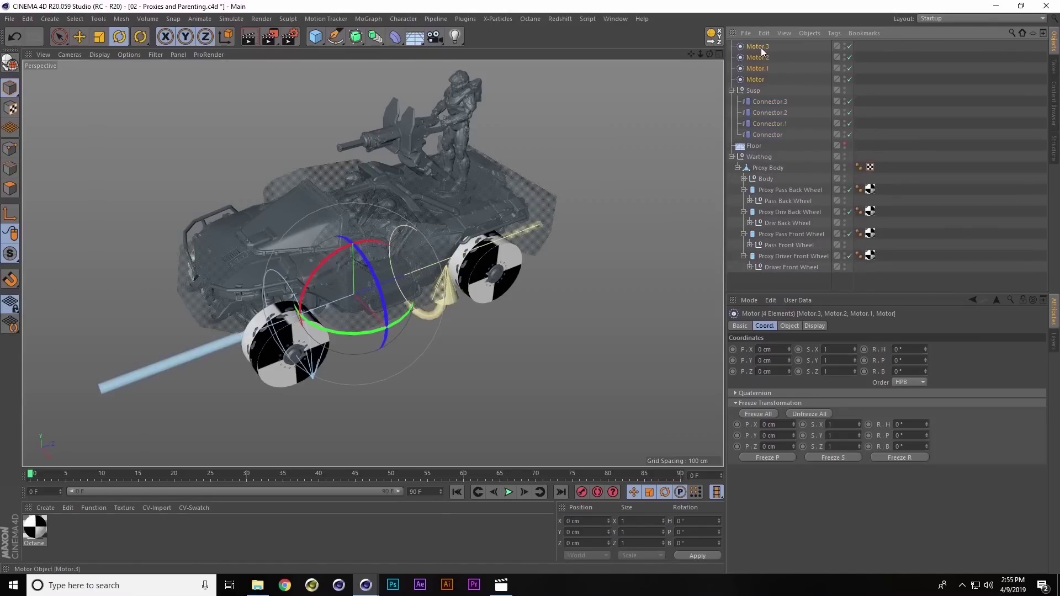
{"action": "key", "text": "alt+g"}
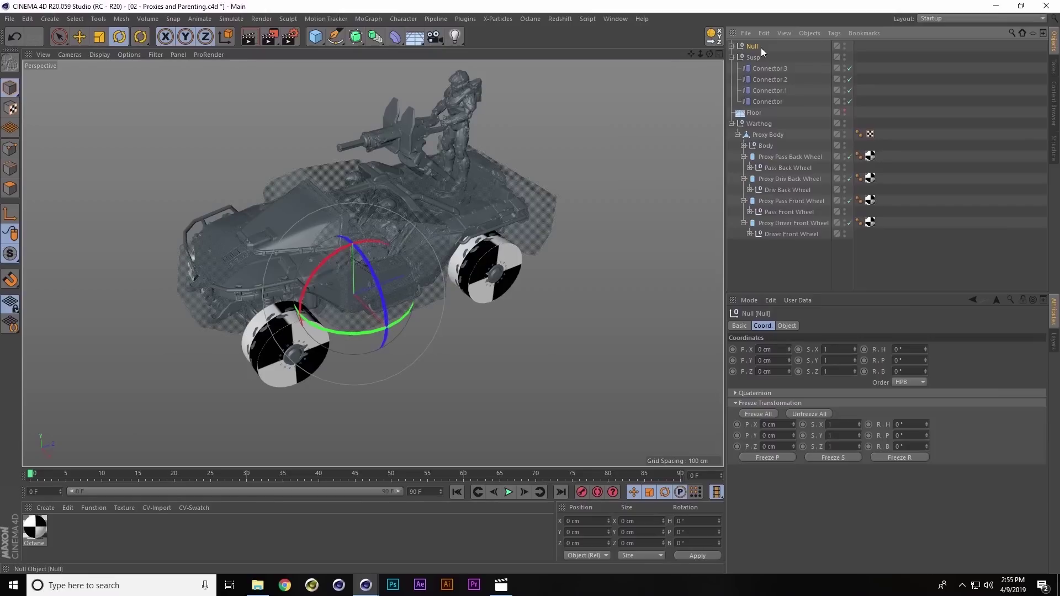
{"action": "double_click", "coordinate": [752, 46]}
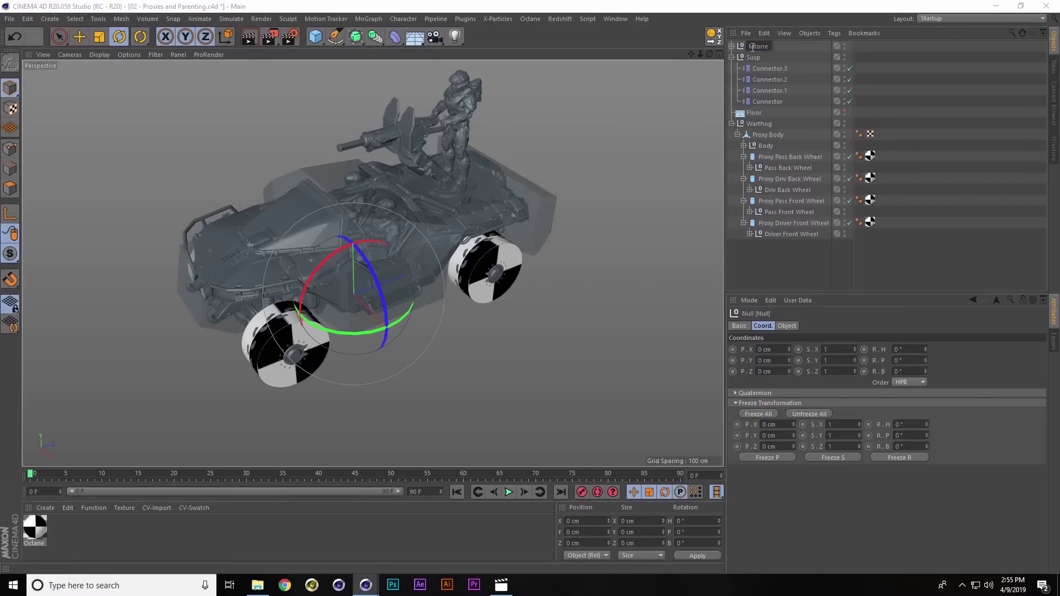
{"action": "key", "text": "Return"}
{"action": "key", "text": "Return"}
{"action": "left_click", "coordinate": [732, 47]}
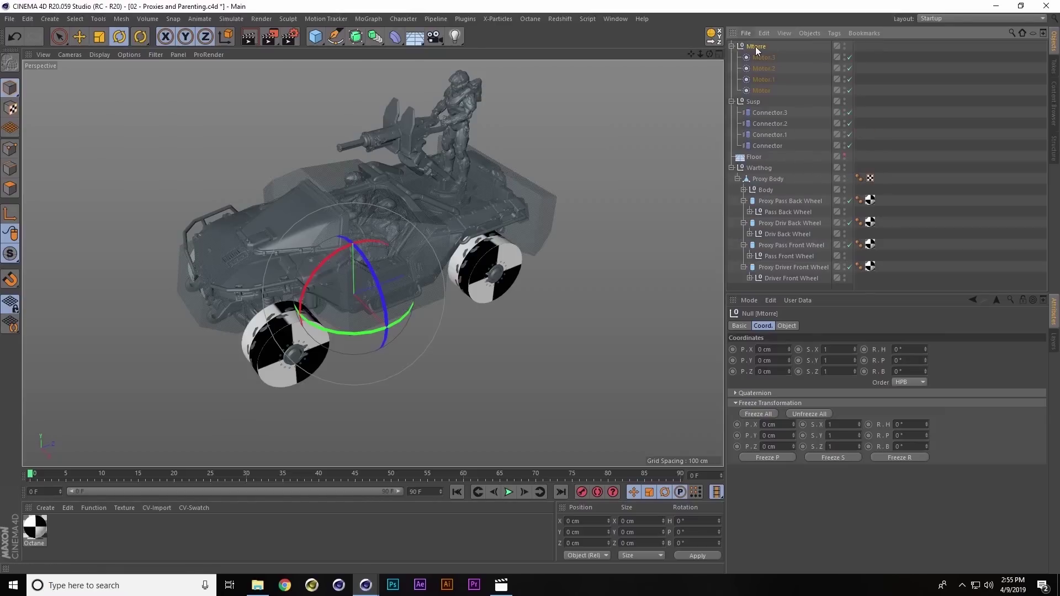
Assign Proxy Driver Front Wheel as Object A and Proxy Body as Object B of the first Motor
{"action": "left_click", "coordinate": [763, 89]}
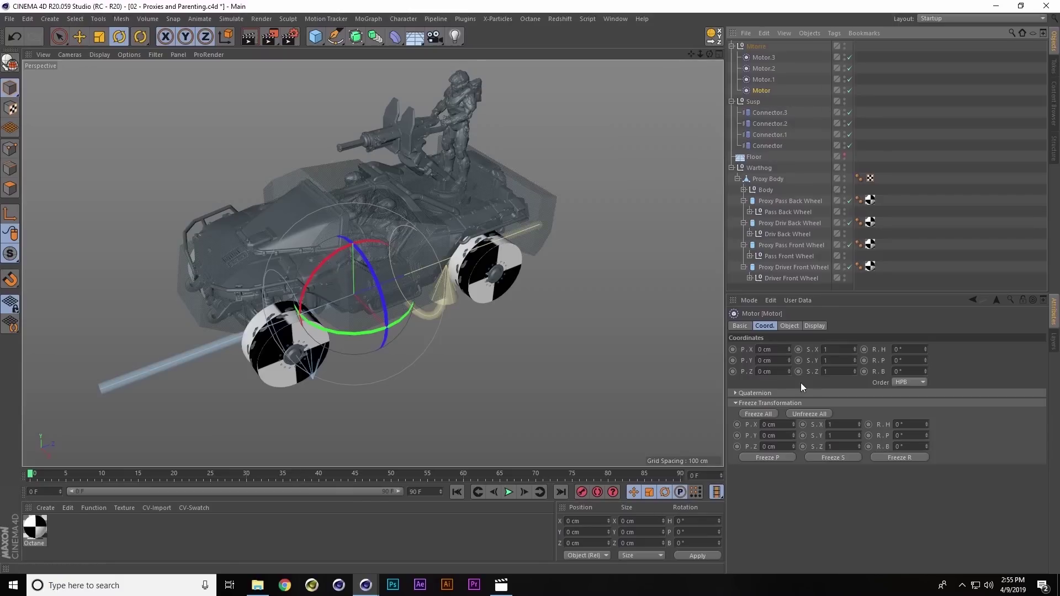
{"action": "left_click", "coordinate": [791, 326]}
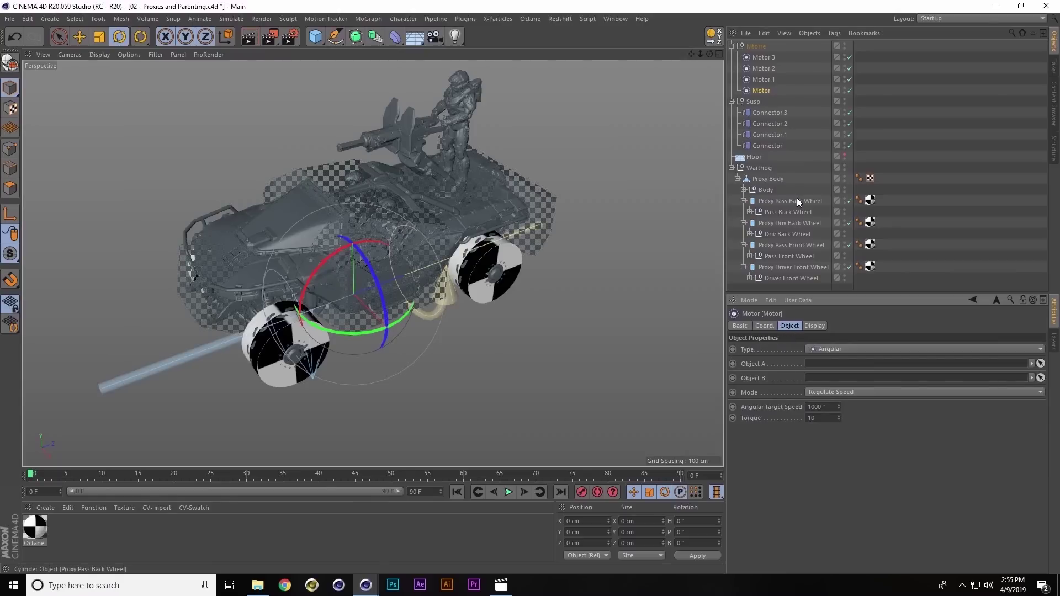
{"action": "left_click_drag", "start_coordinate": [782, 268], "coordinate": [828, 362]}
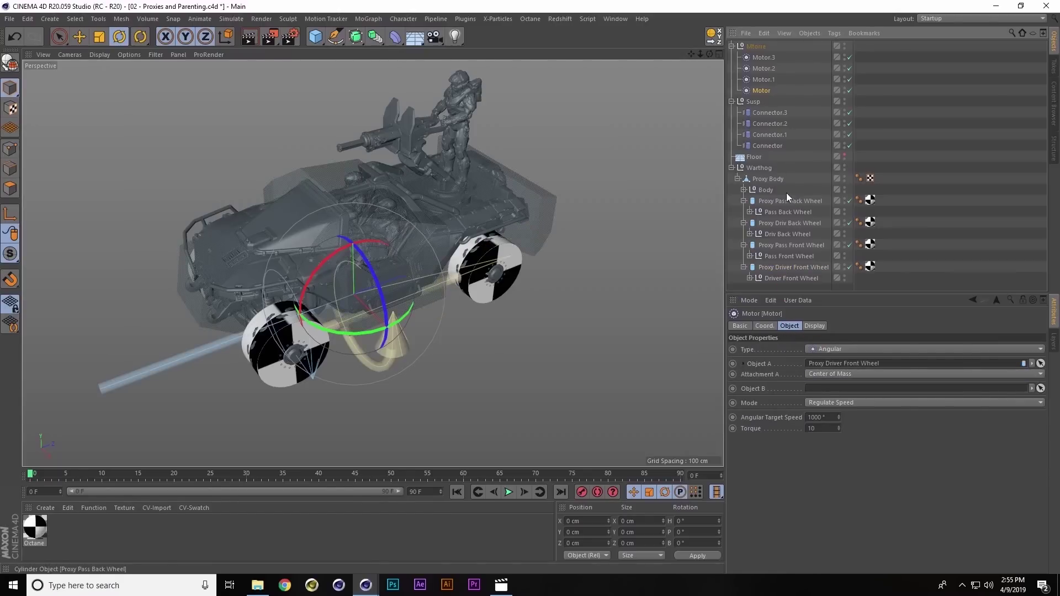
{"action": "left_click_drag", "start_coordinate": [767, 178], "coordinate": [825, 389]}
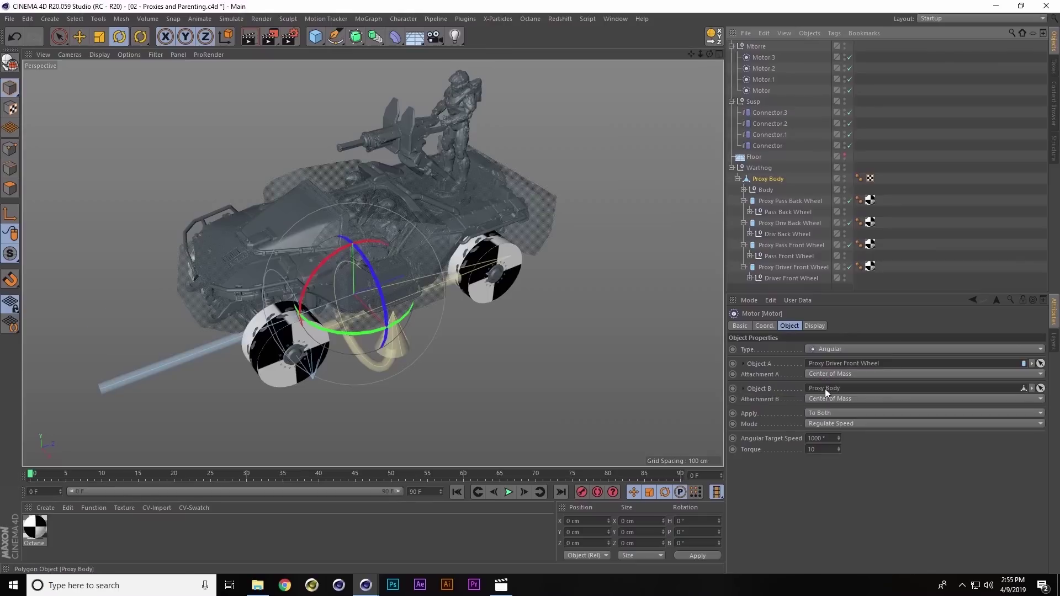
Assign Proxy Pass Front Wheel as Object A and Proxy Body as Object B of Motor.1
{"action": "left_click", "coordinate": [766, 79]}
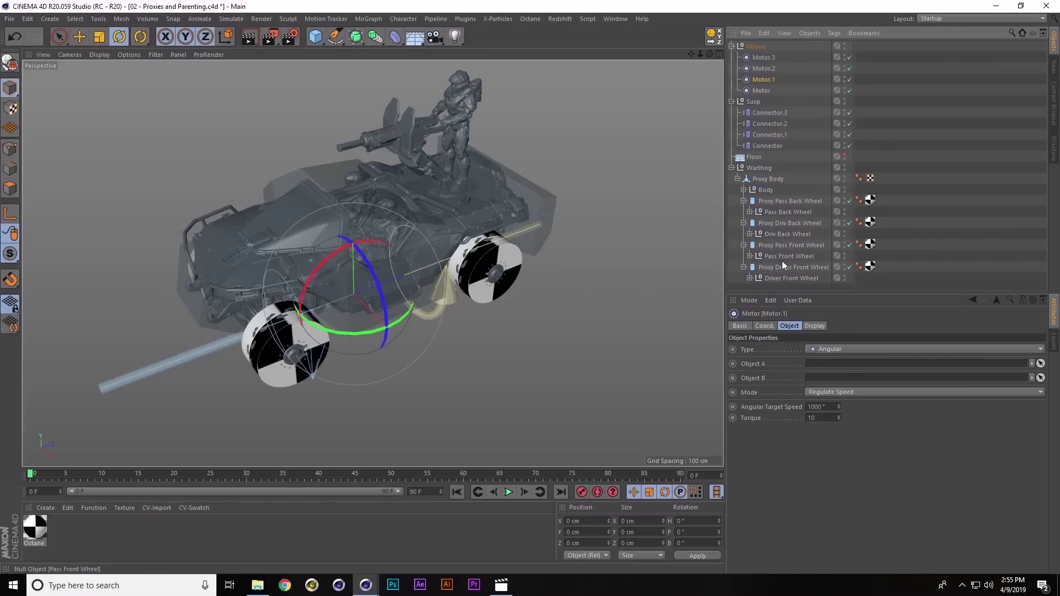
{"action": "left_click_drag", "start_coordinate": [789, 244], "coordinate": [809, 368]}
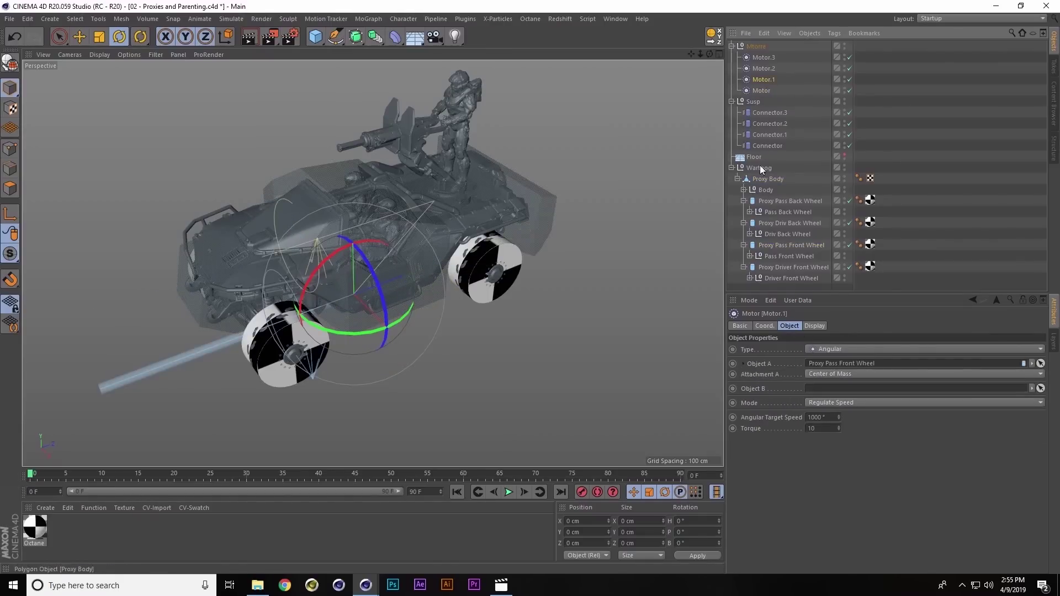
{"action": "left_click_drag", "start_coordinate": [763, 178], "coordinate": [813, 387]}
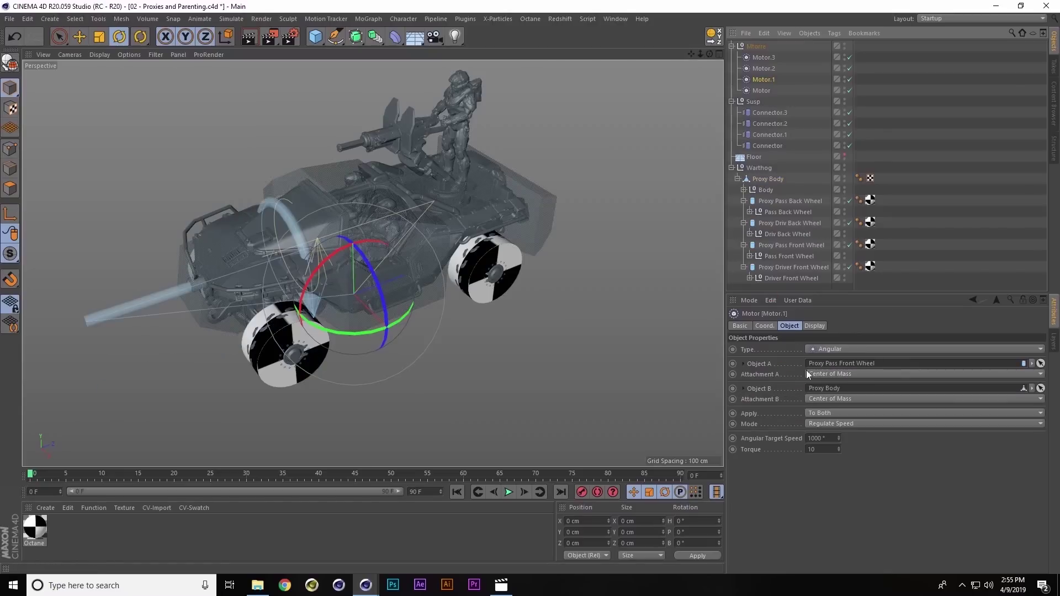
Set Proxy Body as Object B of Motor.2 and Motor.3, with Proxy Driv Back Wheel and Proxy Pass Back Wheel as their respective Object A
{"action": "left_click", "coordinate": [764, 57], "text": "ctrl"}
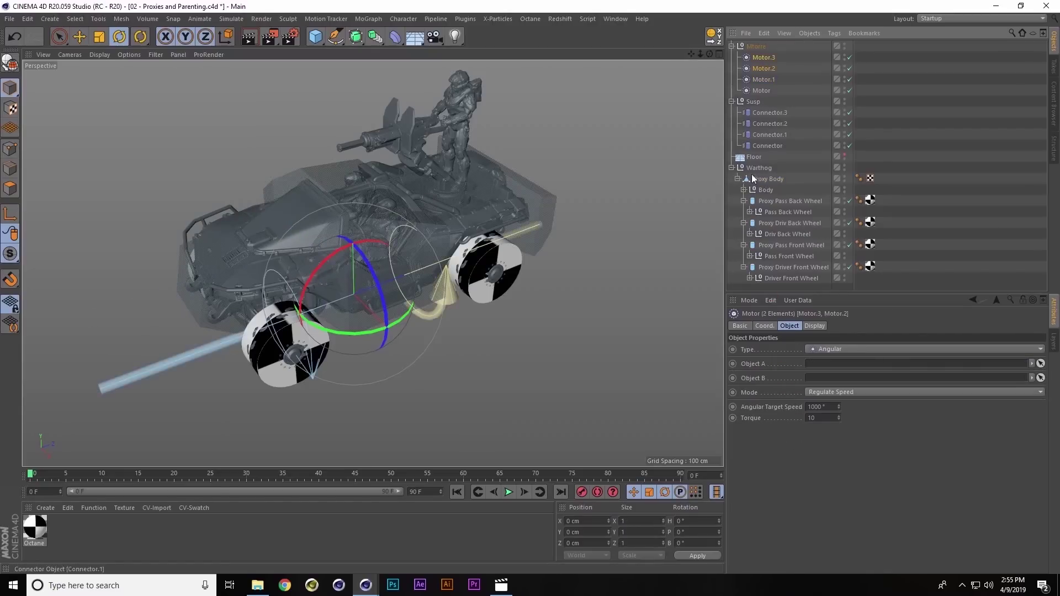
{"action": "left_click_drag", "start_coordinate": [763, 179], "coordinate": [836, 380]}
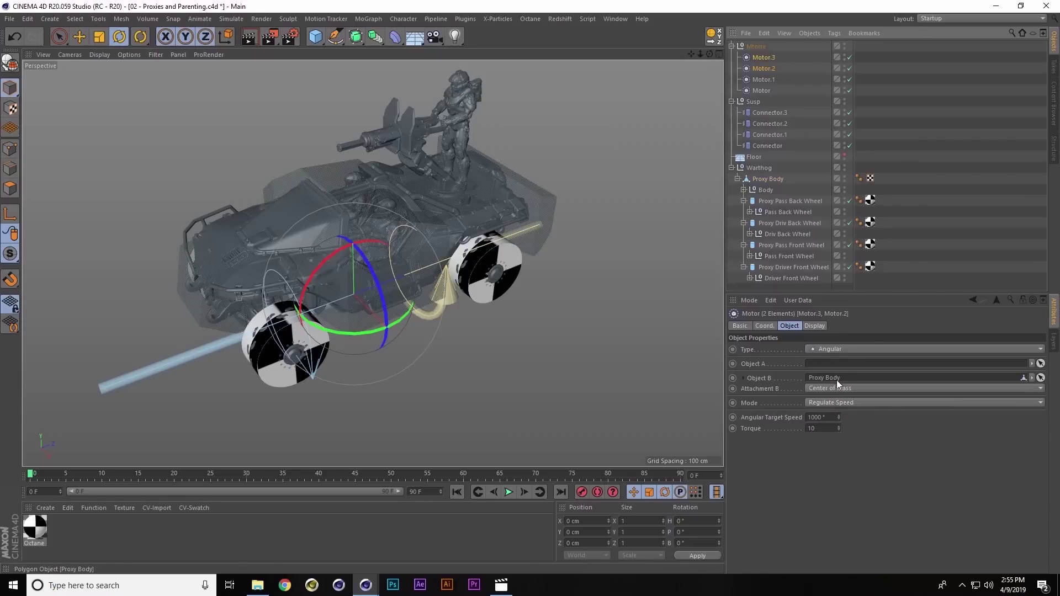
{"action": "left_click", "coordinate": [770, 68]}
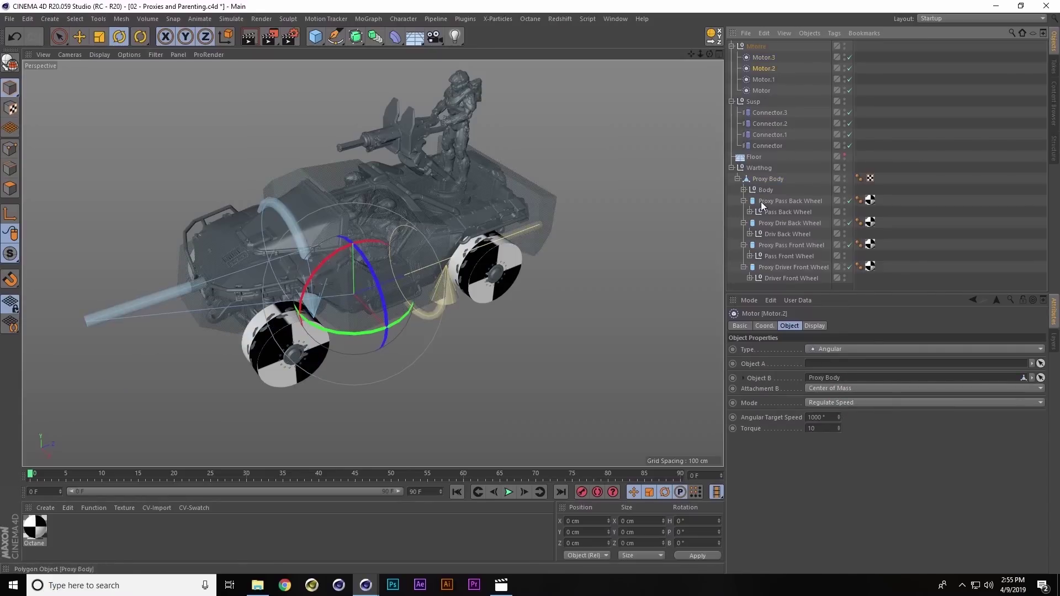
{"action": "left_click_drag", "start_coordinate": [777, 223], "coordinate": [831, 363]}
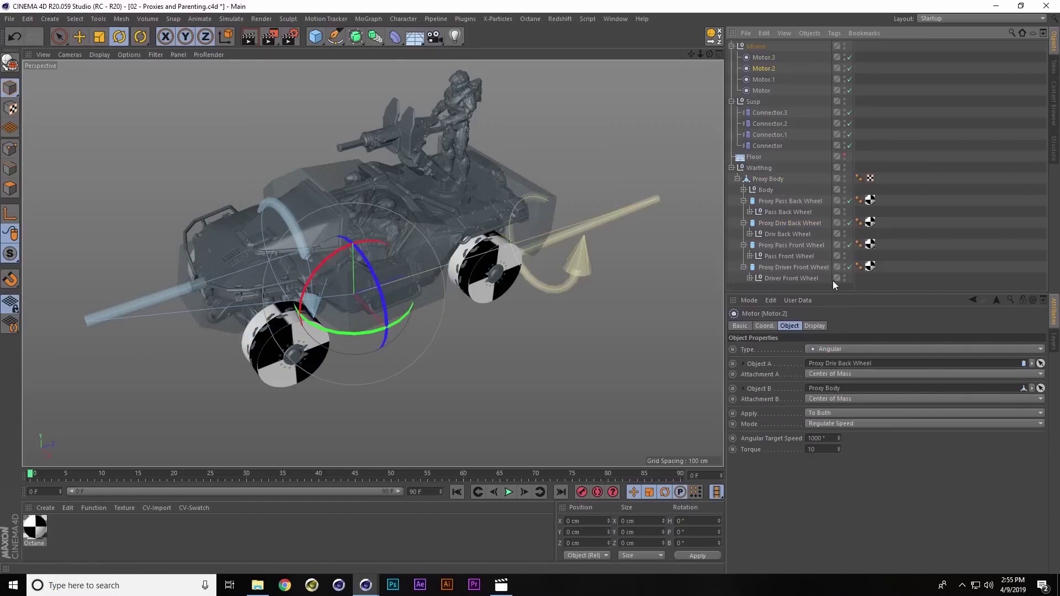
{"action": "left_click", "coordinate": [766, 58]}
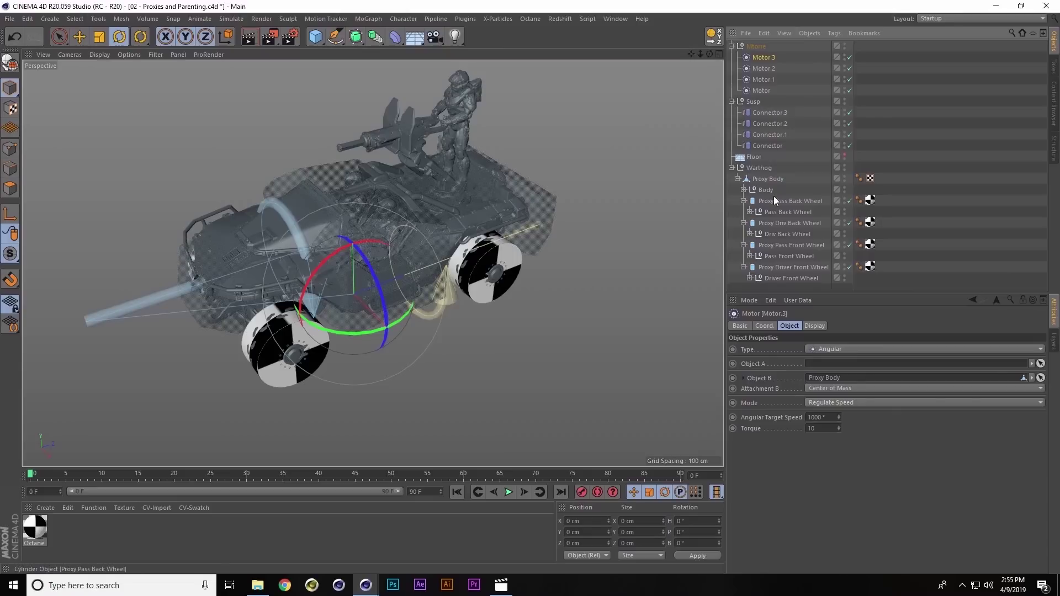
{"action": "left_click_drag", "start_coordinate": [775, 201], "coordinate": [843, 363]}
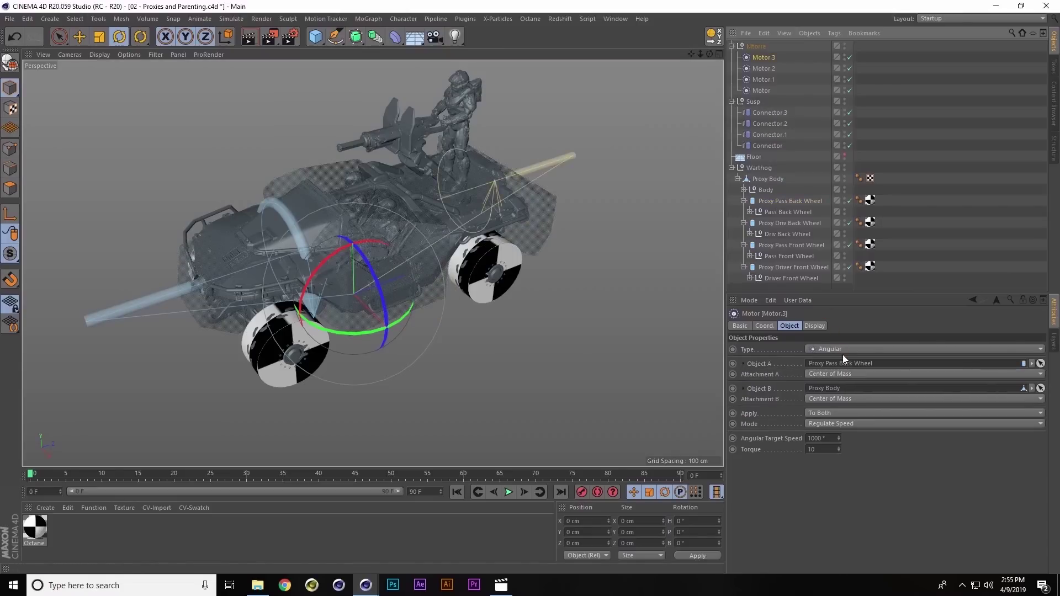
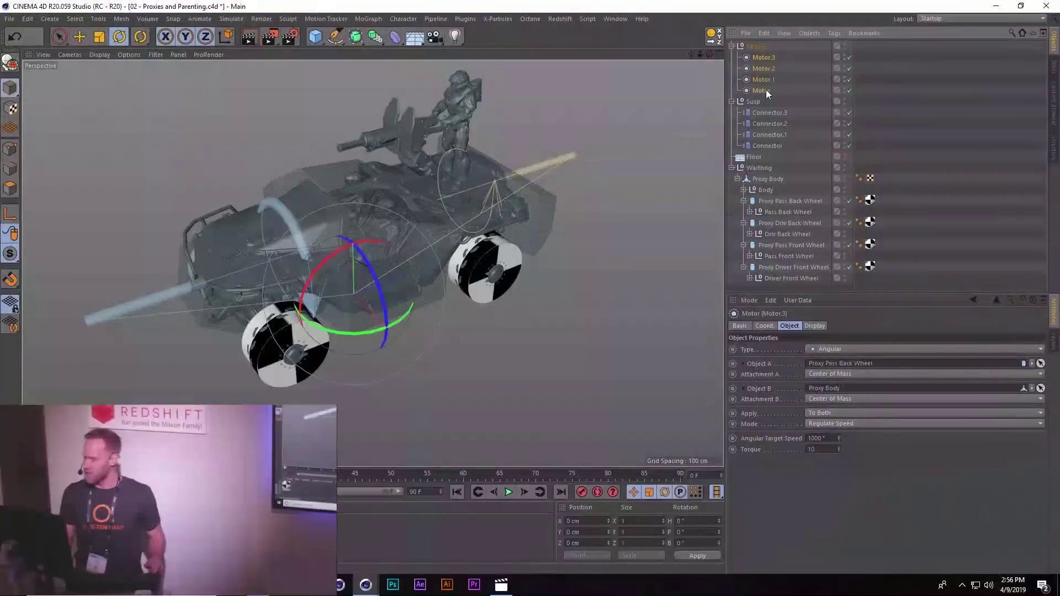
Rotate all four motors together to a 90° heading, each around its own axis
{"action": "left_click", "coordinate": [766, 91], "text": "shift"}
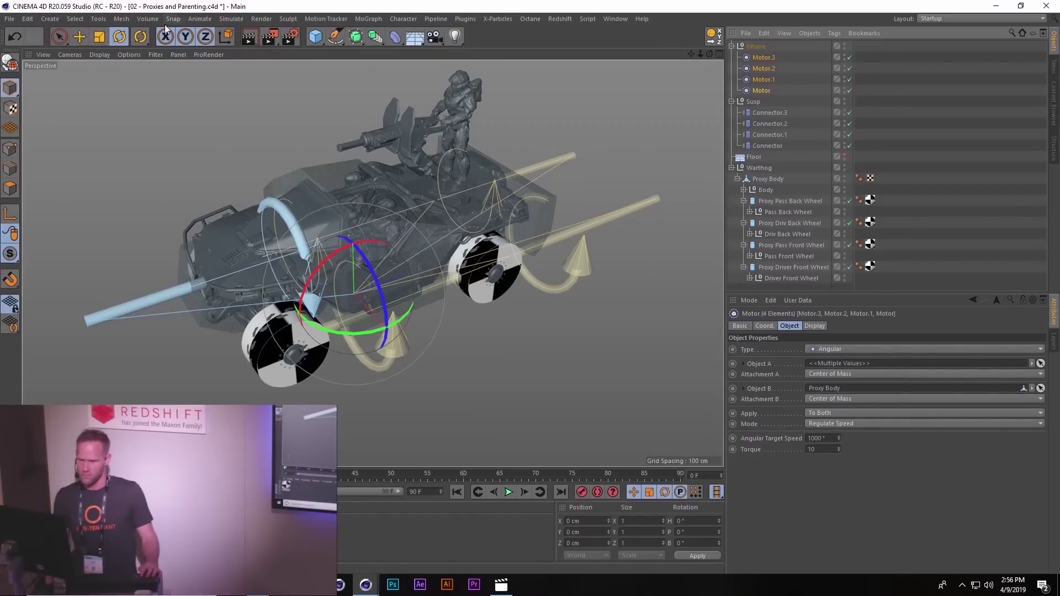
{"action": "left_click", "coordinate": [123, 37]}
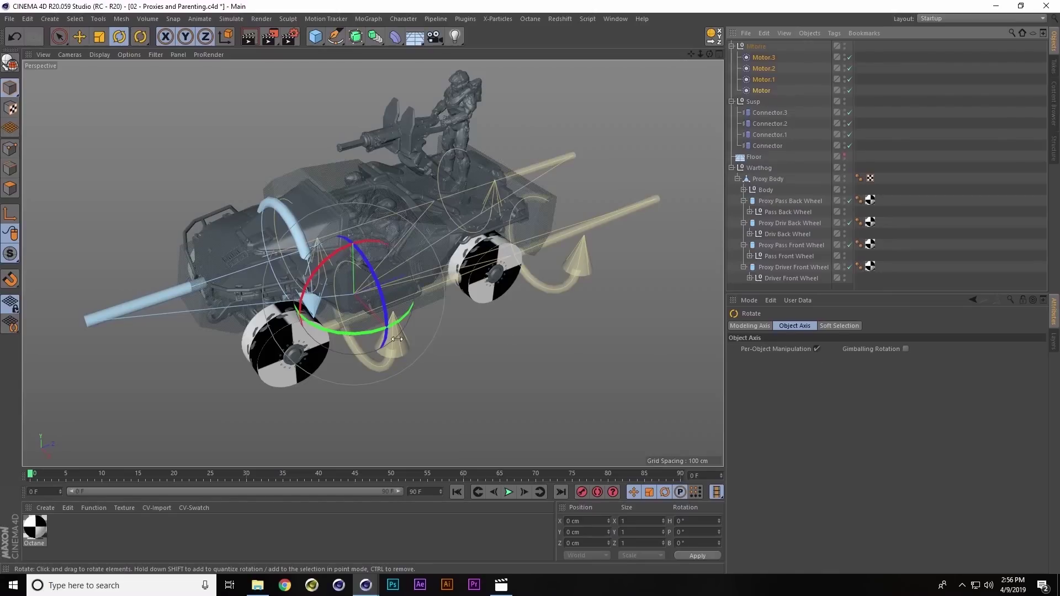
{"action": "left_click_drag", "start_coordinate": [356, 334], "coordinate": [378, 279]}
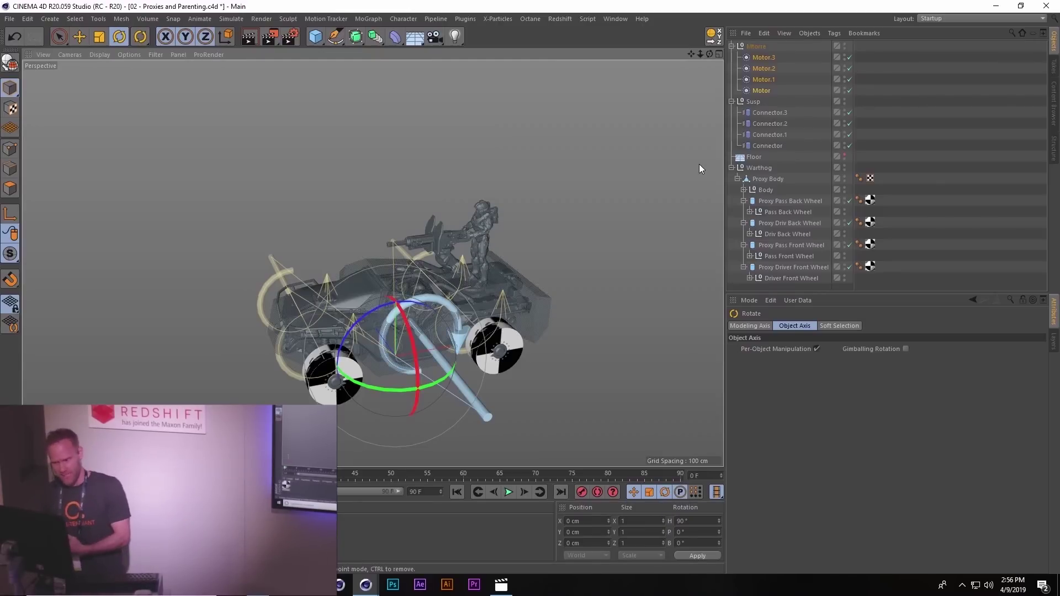
Make the Floor visible in the editor and give it a Collider Body simulation tag
{"action": "right_click", "coordinate": [753, 158]}
{"action": "key", "text": "Escape"}
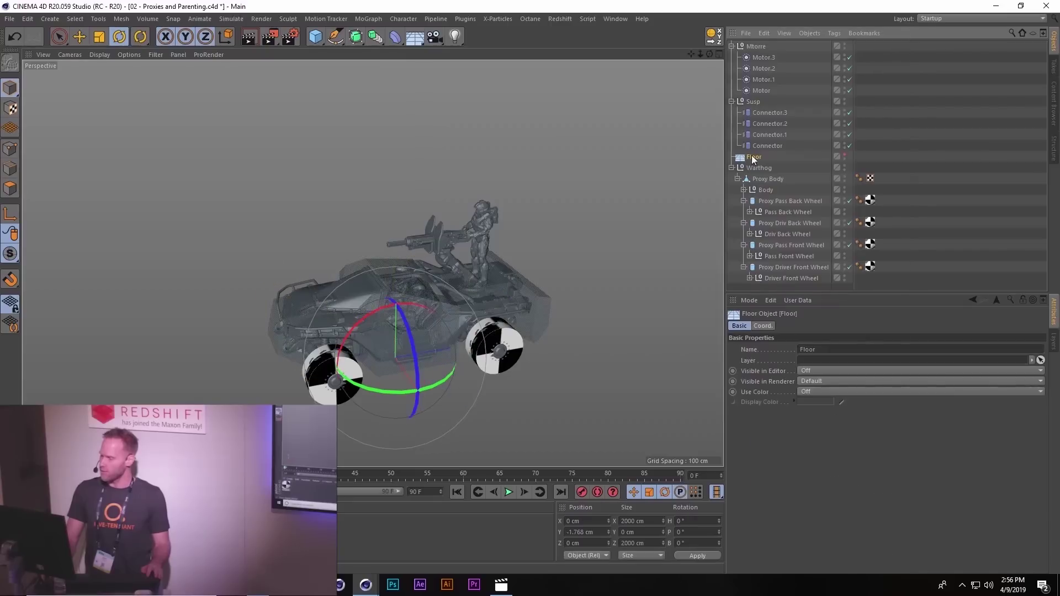
{"action": "left_click", "coordinate": [843, 156]}
{"action": "right_click", "coordinate": [755, 162]}
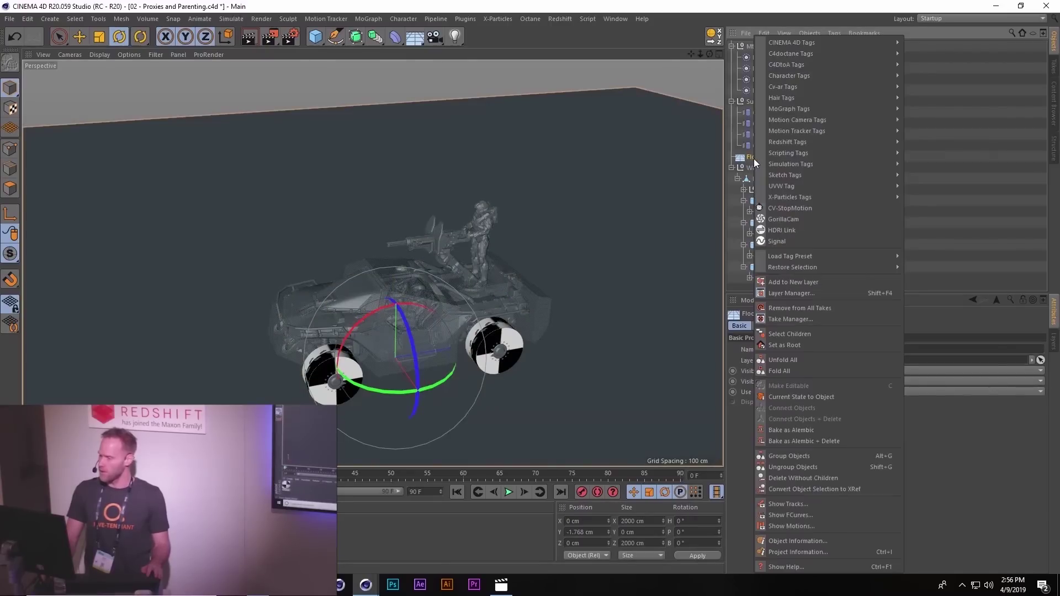
{"action": "mouse_move", "coordinate": [817, 164]}
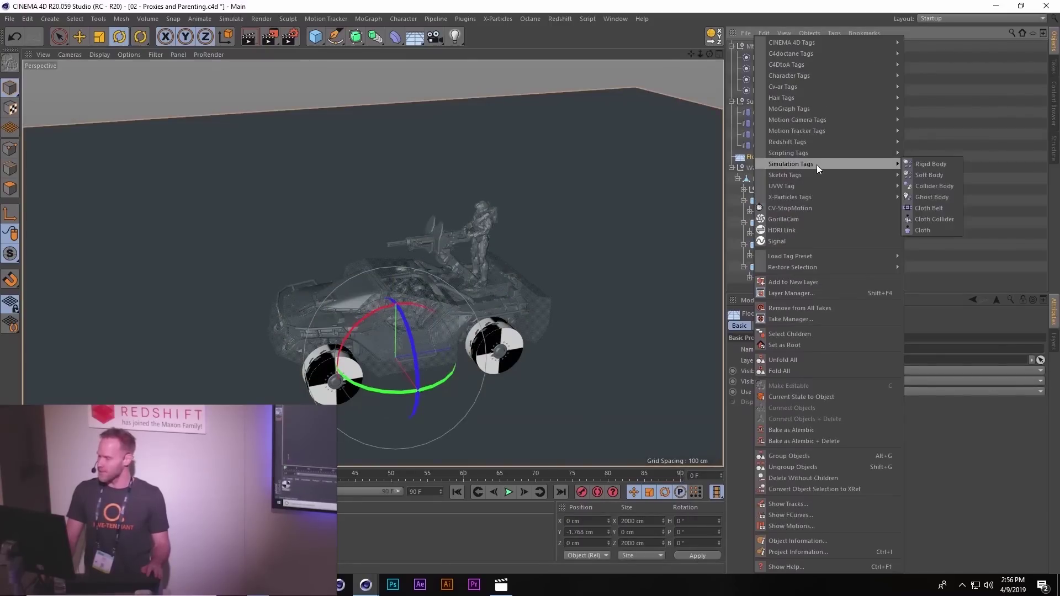
{"action": "left_click", "coordinate": [937, 187]}
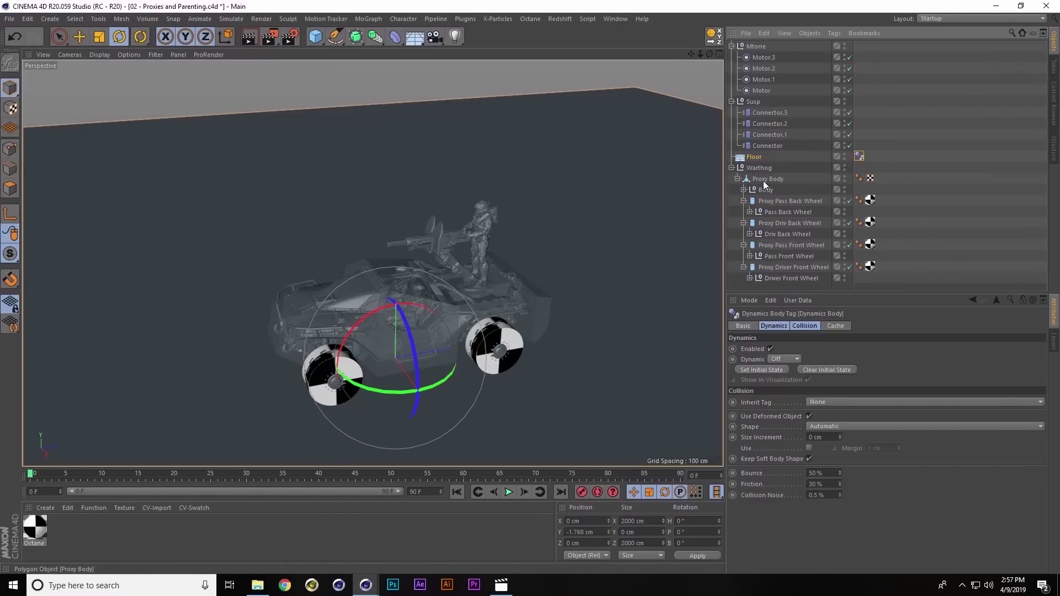
Add Rigid Body simulation tags to all four wheel proxies and show their Collision settings
{"action": "left_click", "coordinate": [773, 199]}
{"action": "left_click", "coordinate": [784, 222], "text": "ctrl"}
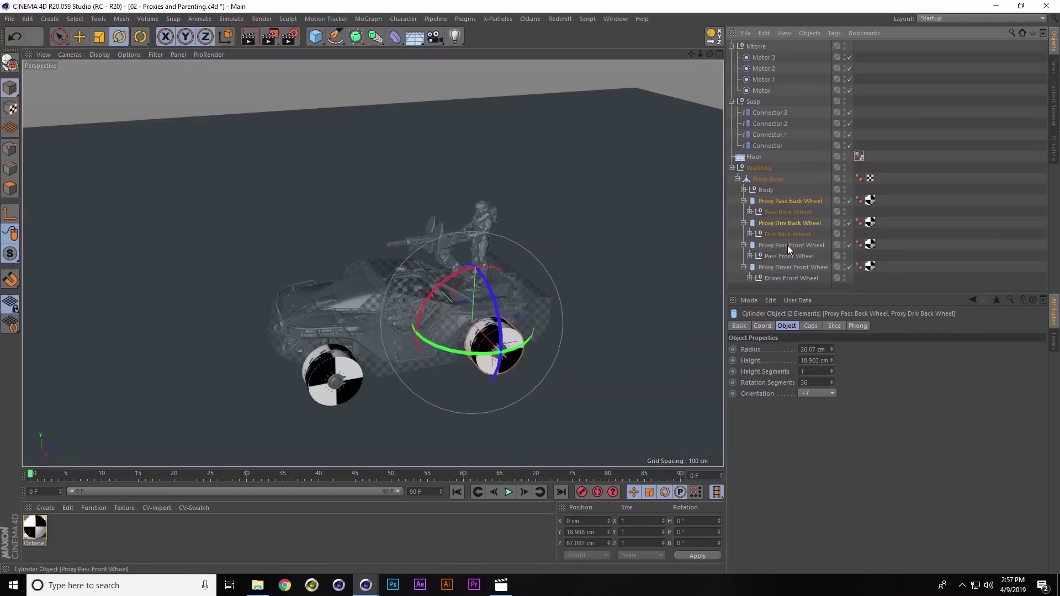
{"action": "left_click", "coordinate": [787, 245], "text": "ctrl"}
{"action": "left_click", "coordinate": [788, 266], "text": "ctrl"}
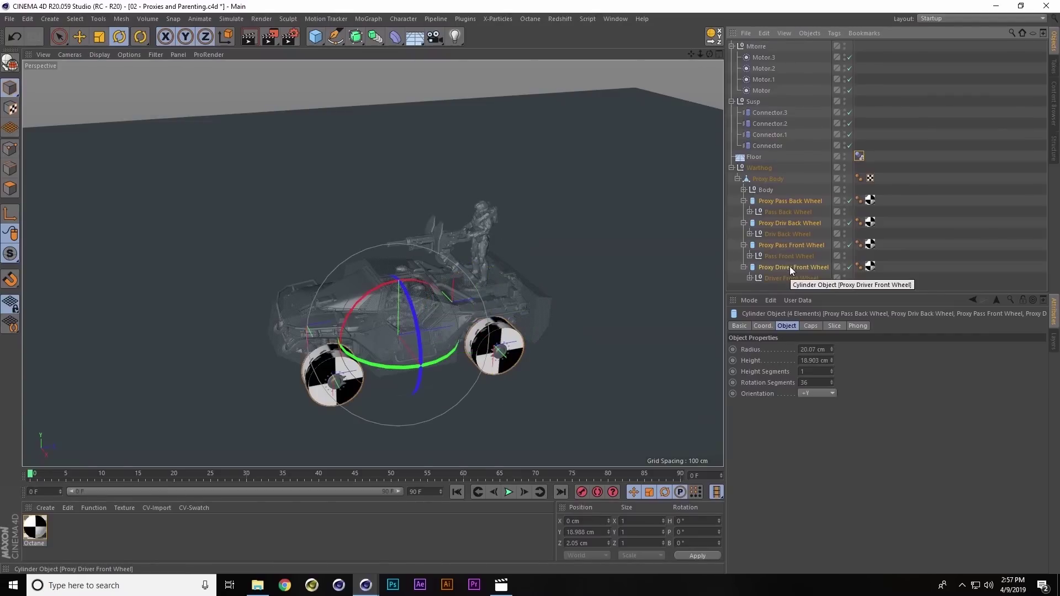
{"action": "right_click", "coordinate": [790, 266]}
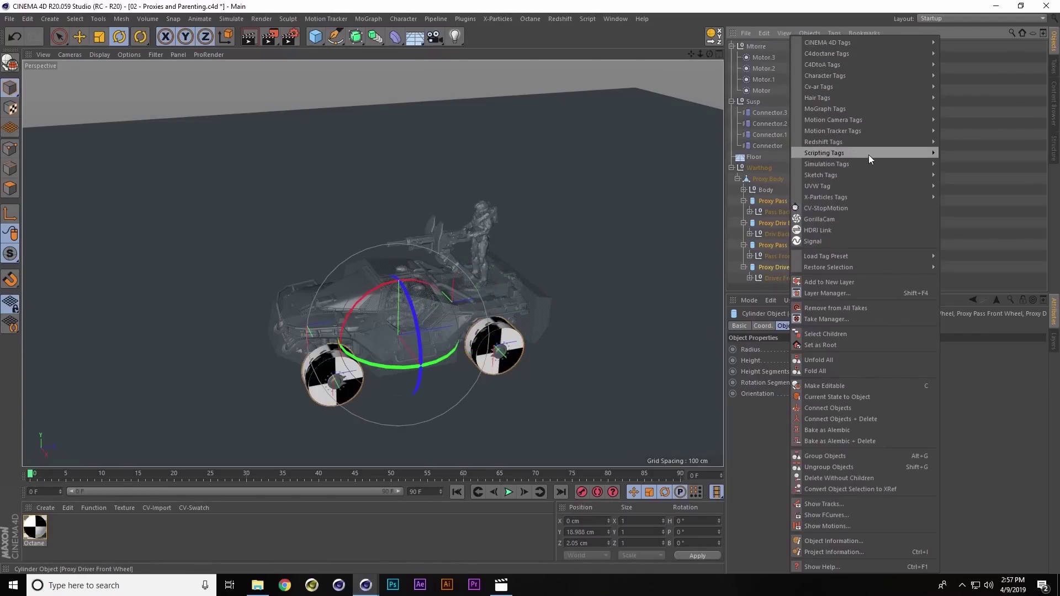
{"action": "mouse_move", "coordinate": [872, 163]}
{"action": "left_click", "coordinate": [956, 161]}
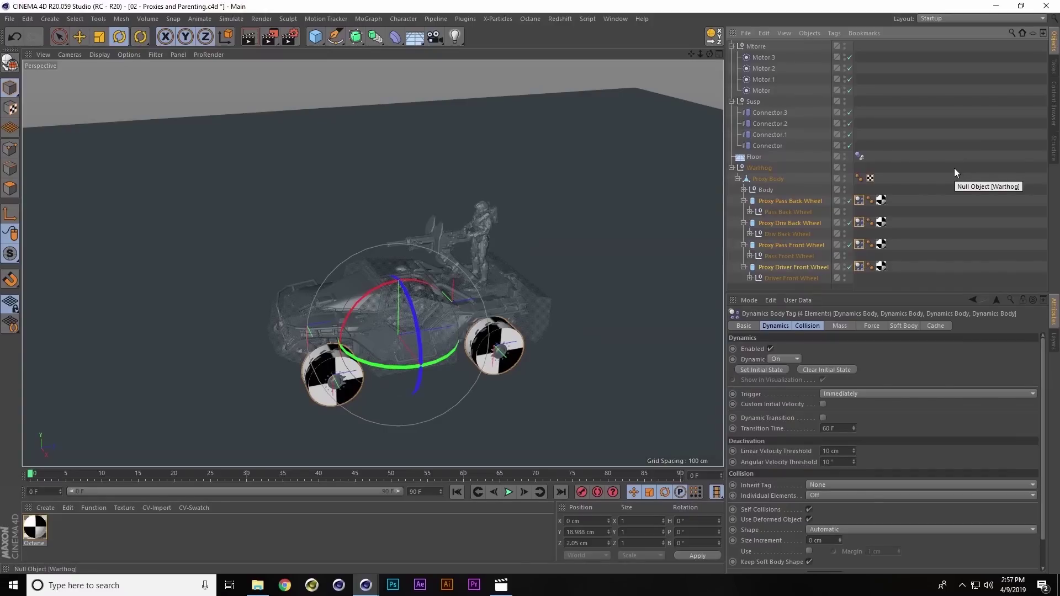
{"action": "left_click", "coordinate": [813, 326]}
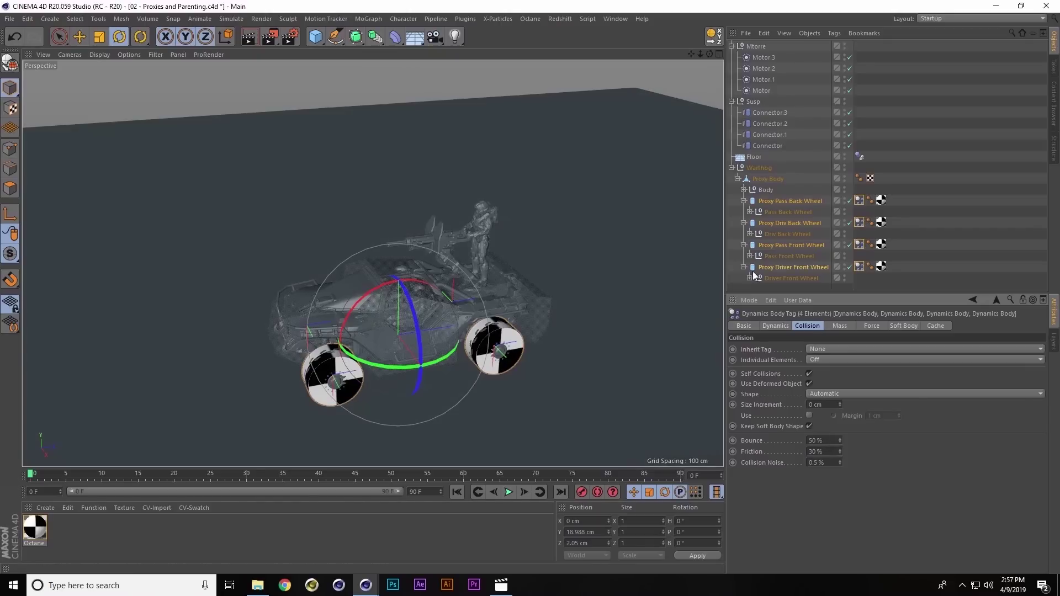
Add a Rigid Body simulation tag to Proxy Body and show its Dynamics settings
{"action": "right_click", "coordinate": [770, 180]}
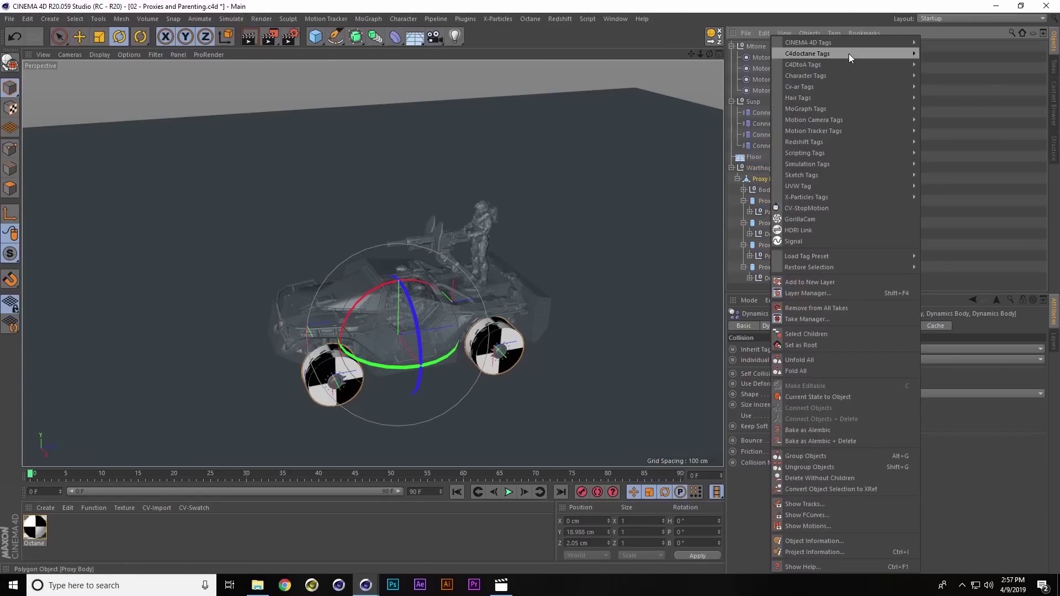
{"action": "mouse_move", "coordinate": [839, 164]}
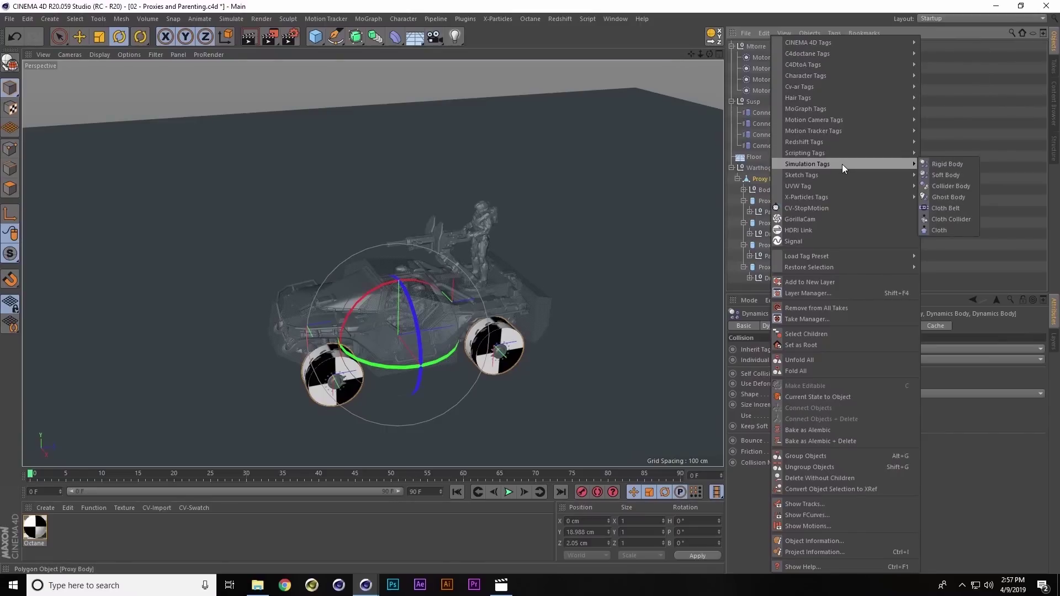
{"action": "left_click", "coordinate": [939, 160]}
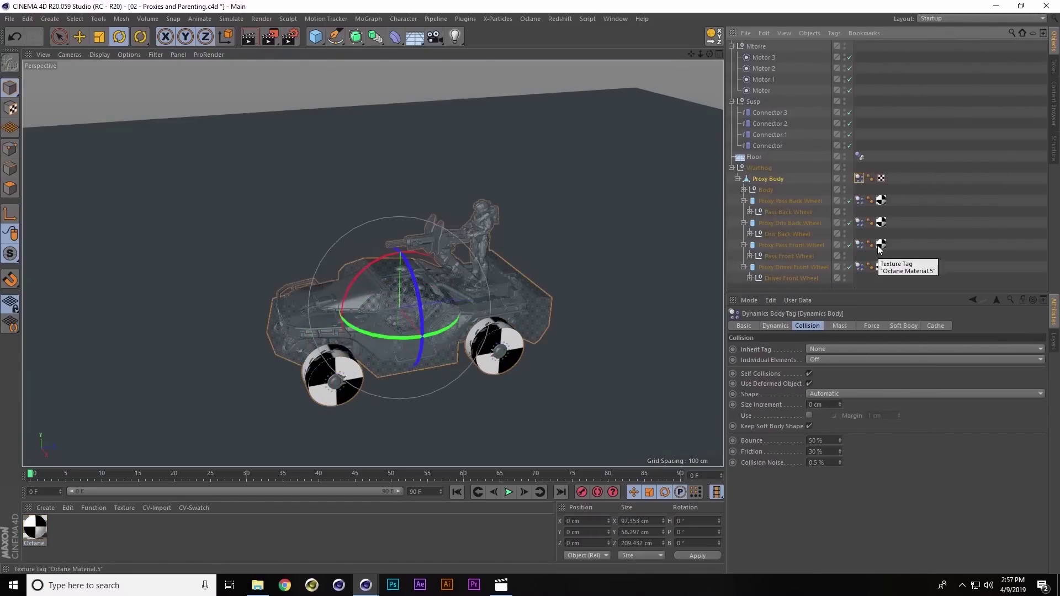
{"action": "left_click", "coordinate": [774, 326]}
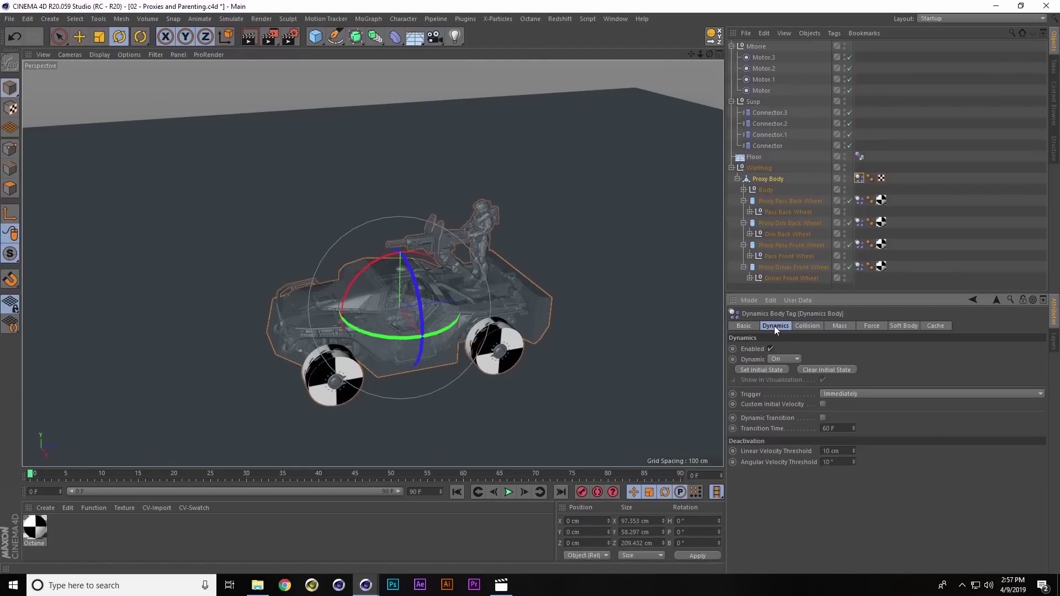
Set the collision Shape of Proxy Body's dynamics tag to Moving Mesh
{"action": "left_click", "coordinate": [809, 326]}
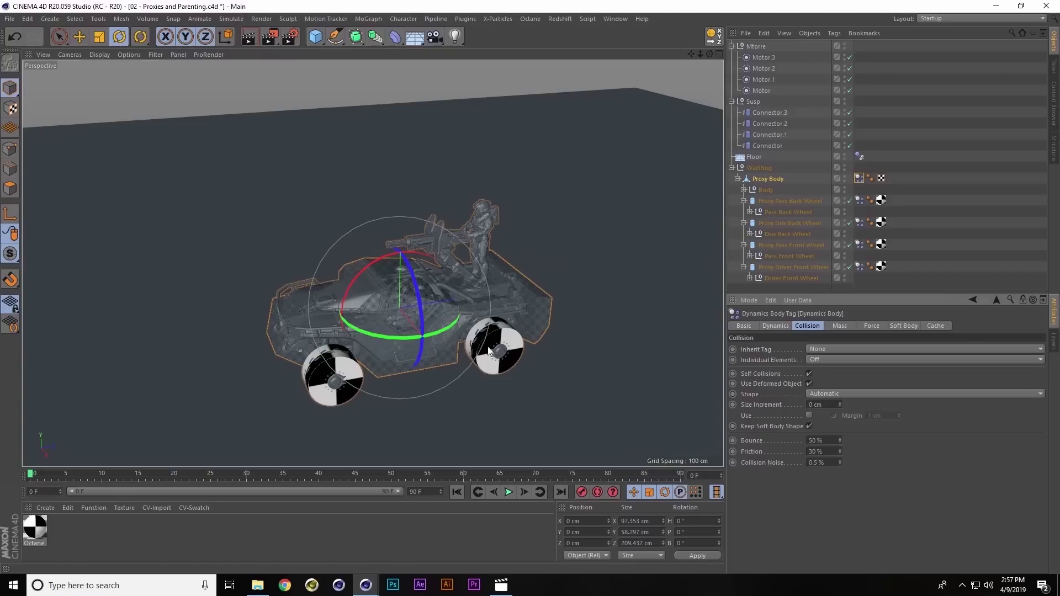
{"action": "mouse_move", "coordinate": [488, 346]}
{"action": "left_mouse_down", "text": "alt"}
{"action": "mouse_move", "coordinate": [373, 334]}
{"action": "mouse_move", "coordinate": [428, 312]}
{"action": "mouse_move", "coordinate": [436, 343]}
{"action": "mouse_move", "coordinate": [461, 360]}
{"action": "mouse_move", "coordinate": [502, 315]}
{"action": "mouse_move", "coordinate": [444, 333]}
{"action": "mouse_move", "coordinate": [480, 329]}
{"action": "left_mouse_up", "text": "alt"}
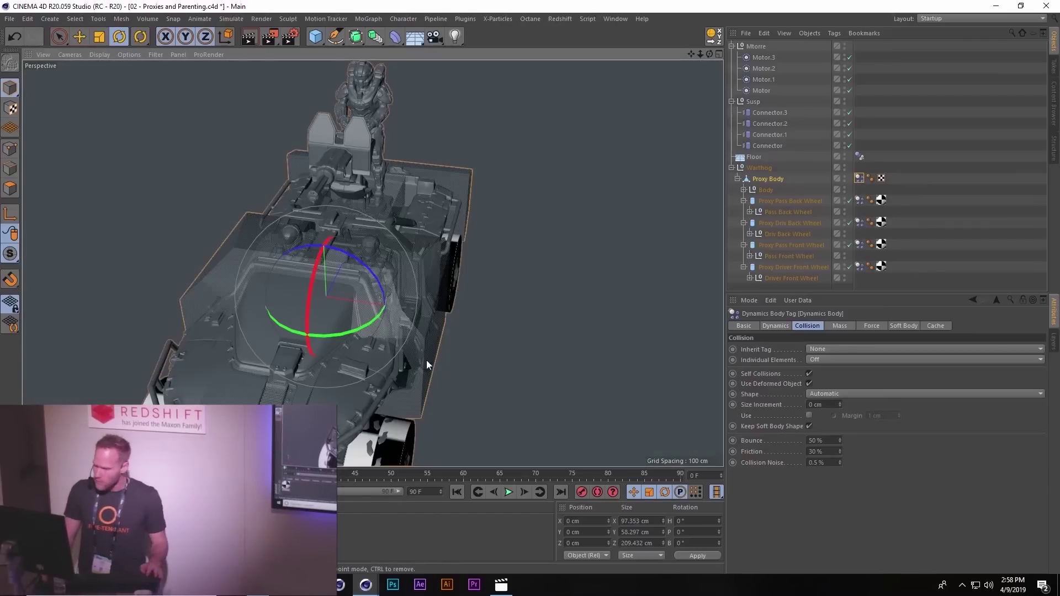
{"action": "left_click_drag", "start_coordinate": [426, 360], "coordinate": [347, 316], "text": "alt"}
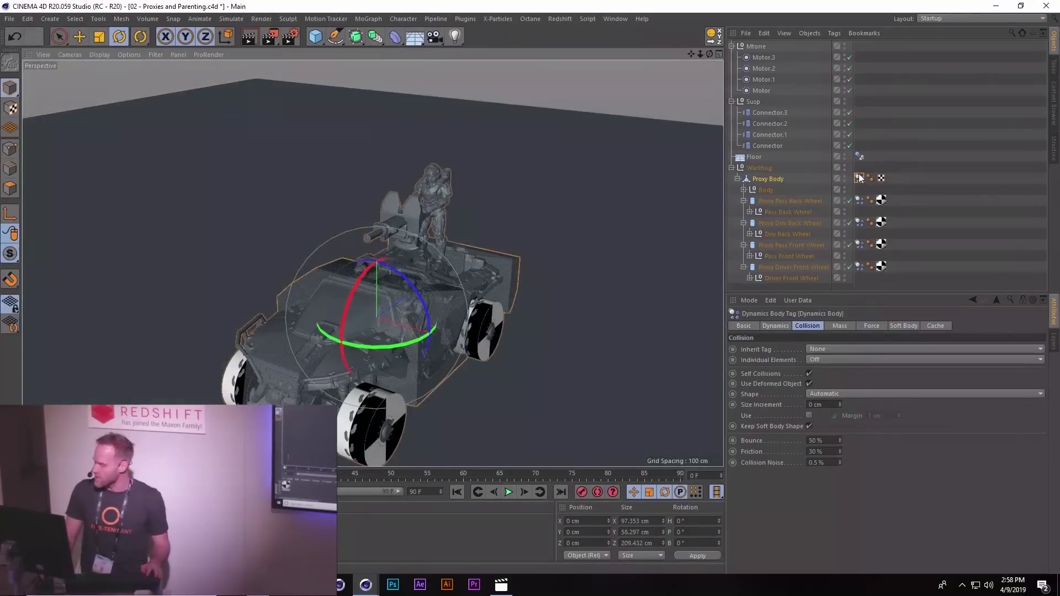
{"action": "left_click", "coordinate": [839, 394]}
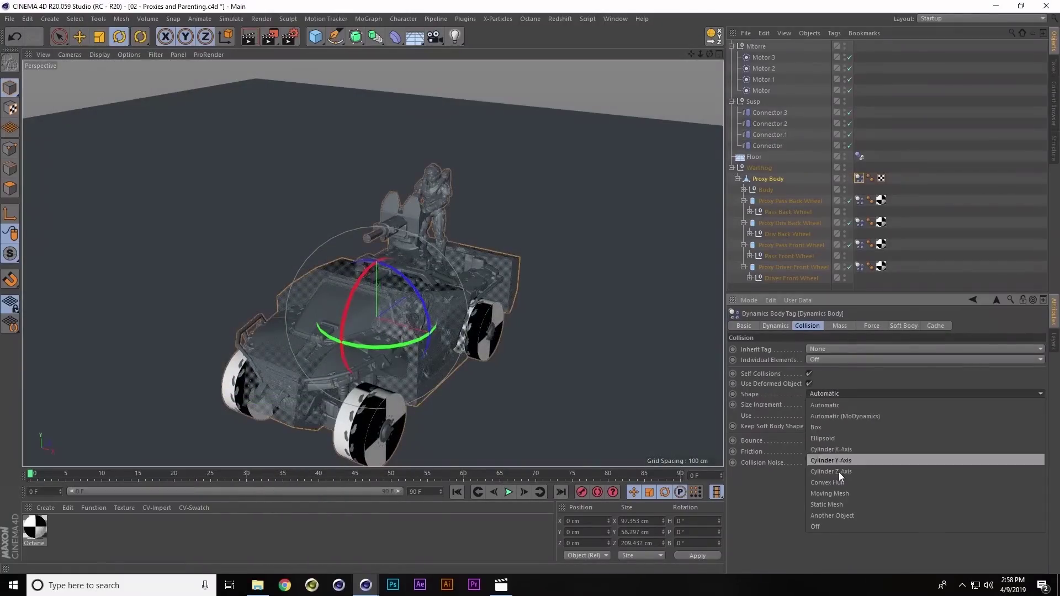
{"action": "left_click", "coordinate": [847, 494]}
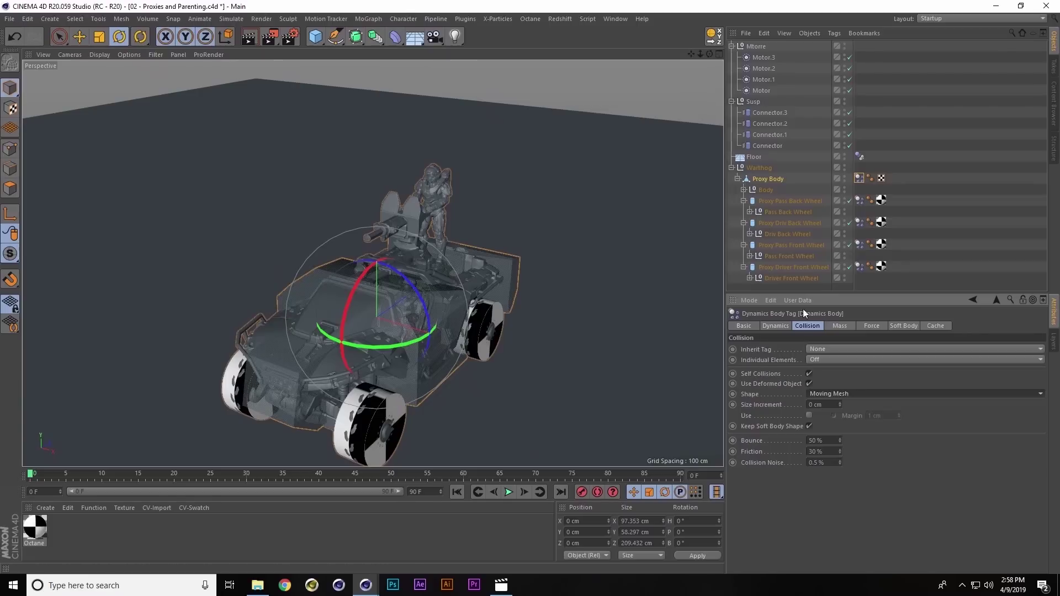
Play the simulation to check how the Warthog behaves on the Floor, and return to the first frame
{"action": "left_click_drag", "start_coordinate": [440, 345], "coordinate": [437, 340], "text": "alt"}
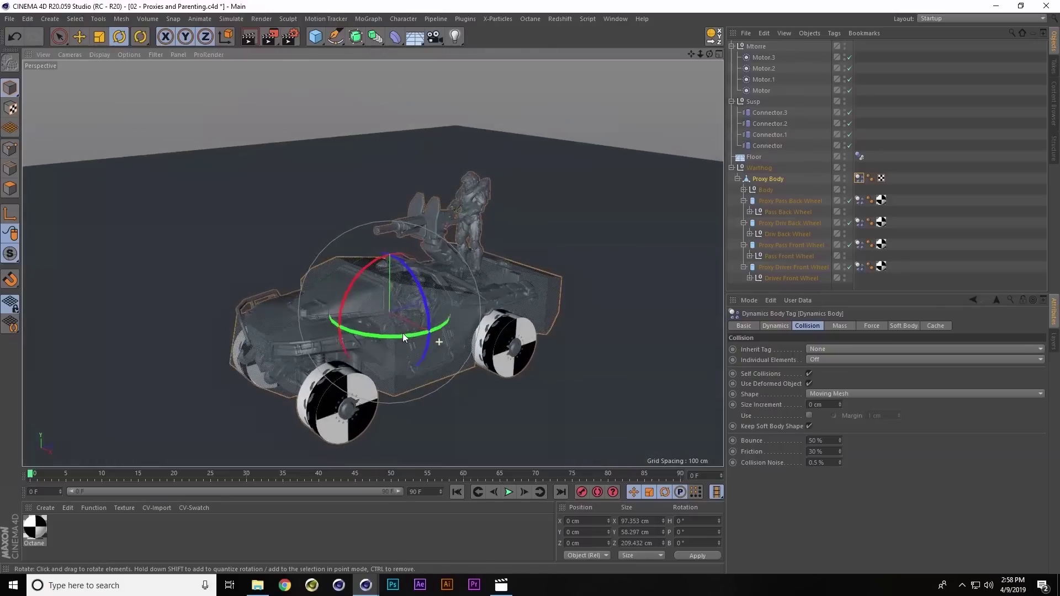
{"action": "left_click", "coordinate": [755, 158]}
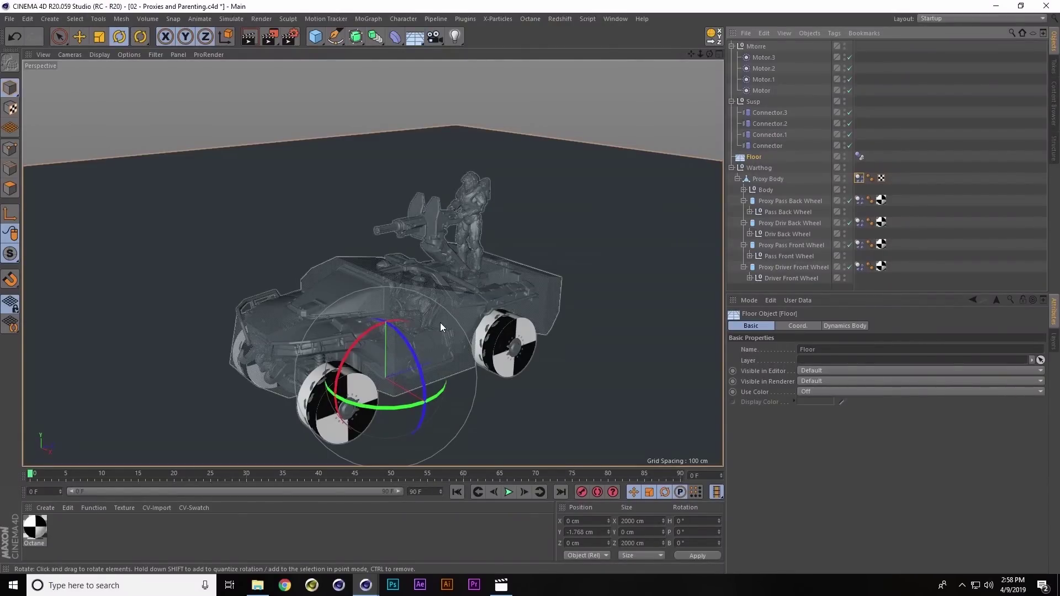
{"action": "left_click_drag", "start_coordinate": [441, 327], "coordinate": [438, 284], "text": "alt"}
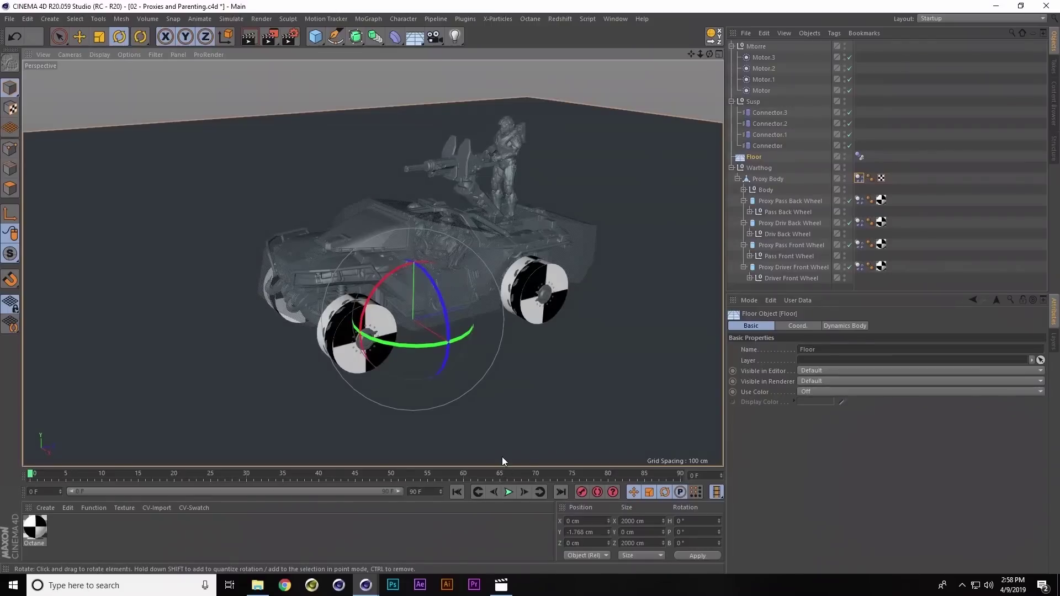
{"action": "left_click", "coordinate": [508, 491]}
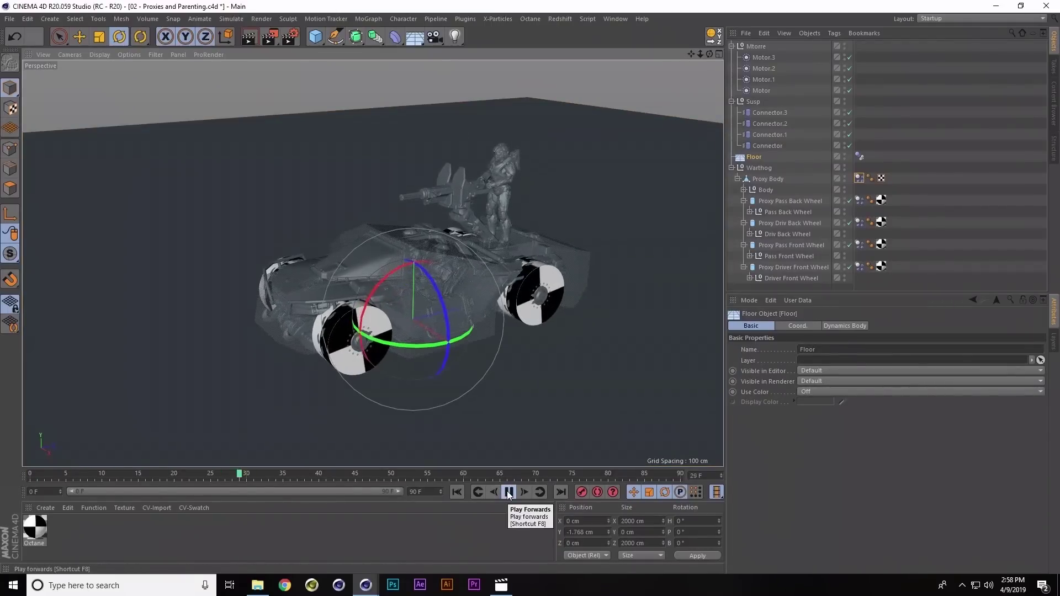
{"action": "left_click", "coordinate": [508, 491]}
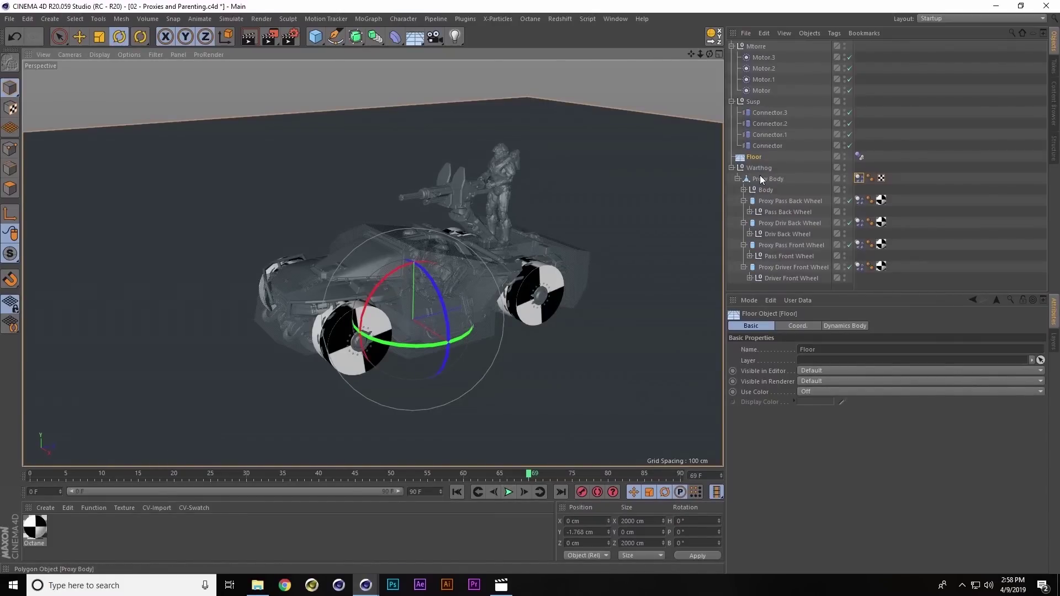
{"action": "left_click", "coordinate": [458, 491]}
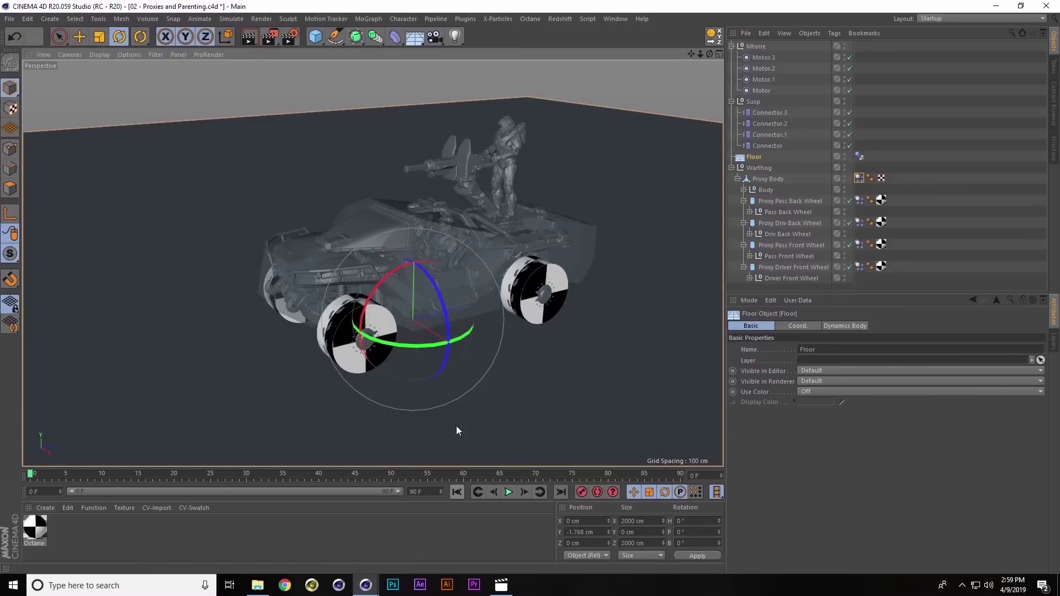
Show the shared Collision settings of the four wheel proxies' Dynamics Body tags
{"action": "left_click", "coordinate": [578, 227]}
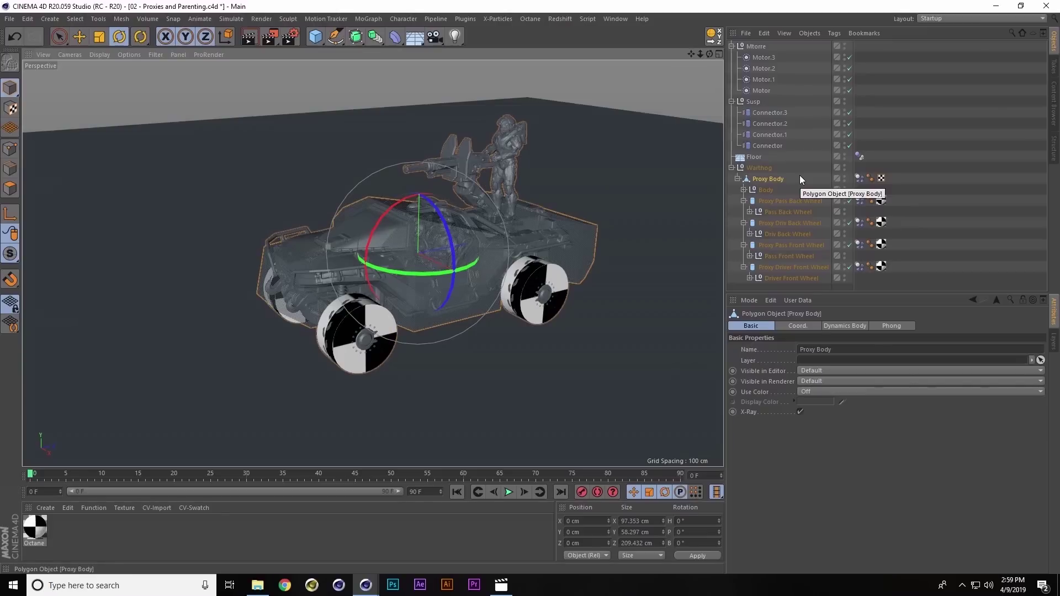
{"action": "left_click", "coordinate": [858, 201]}
{"action": "left_click", "coordinate": [859, 266], "text": "shift"}
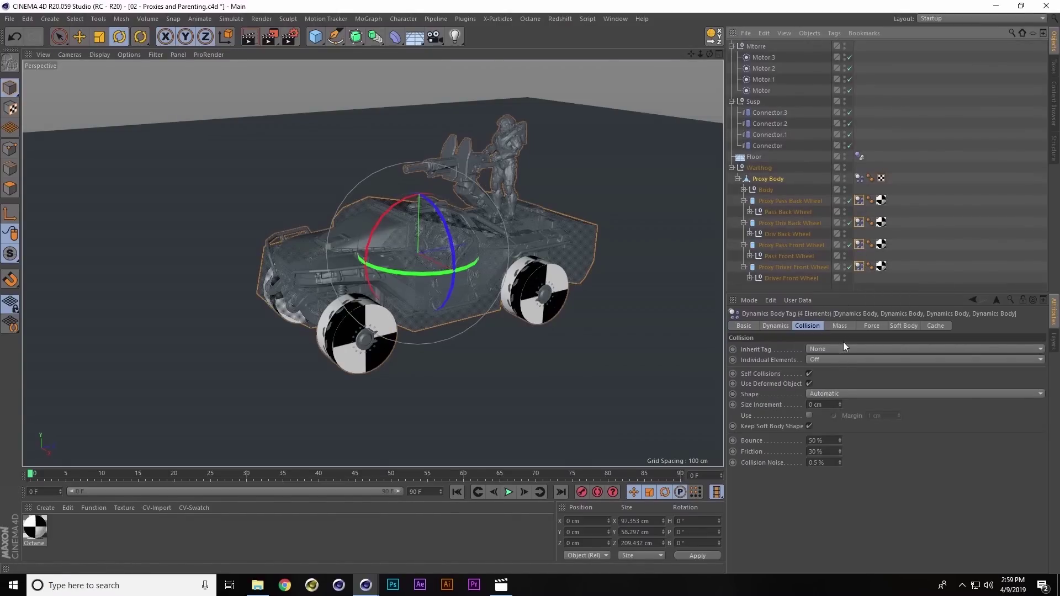
Set the Suspension Stiffness of all four connectors to 45, test the simulation, and rewind it
{"action": "left_click", "coordinate": [775, 145]}
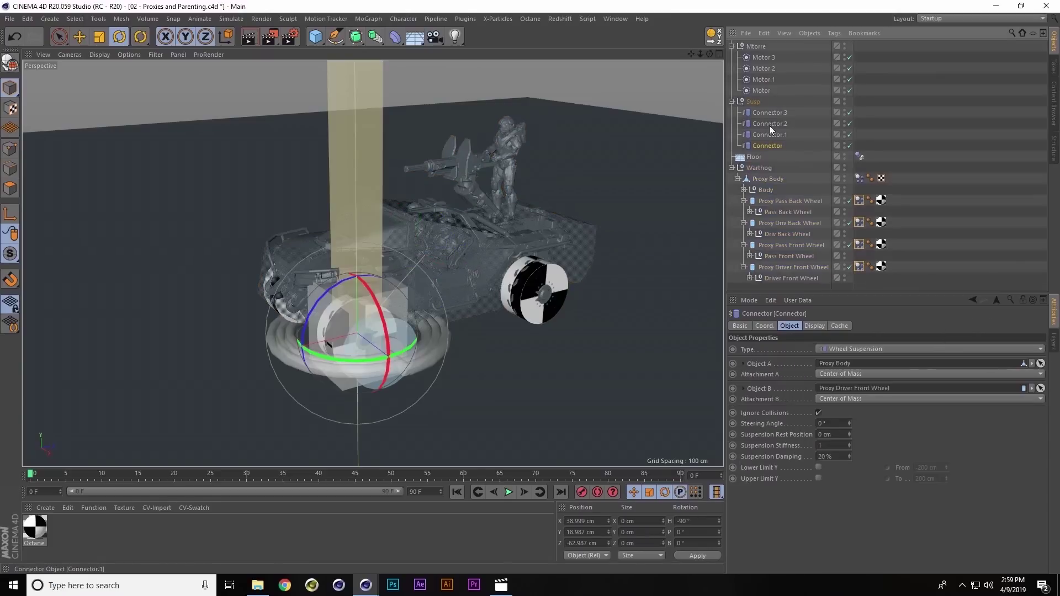
{"action": "left_click", "coordinate": [772, 111], "text": "shift"}
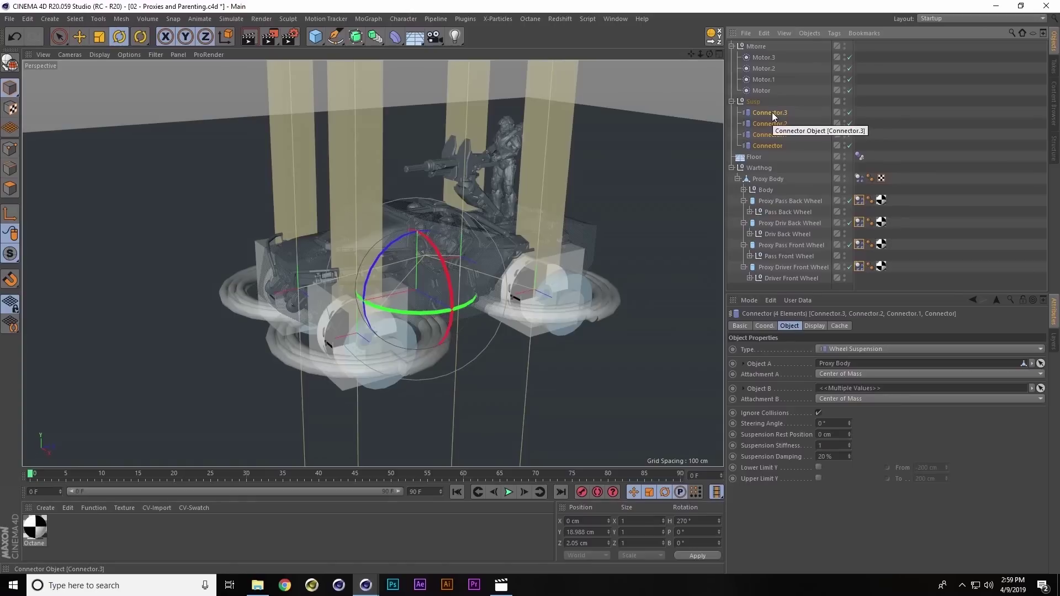
{"action": "left_click", "coordinate": [832, 446]}
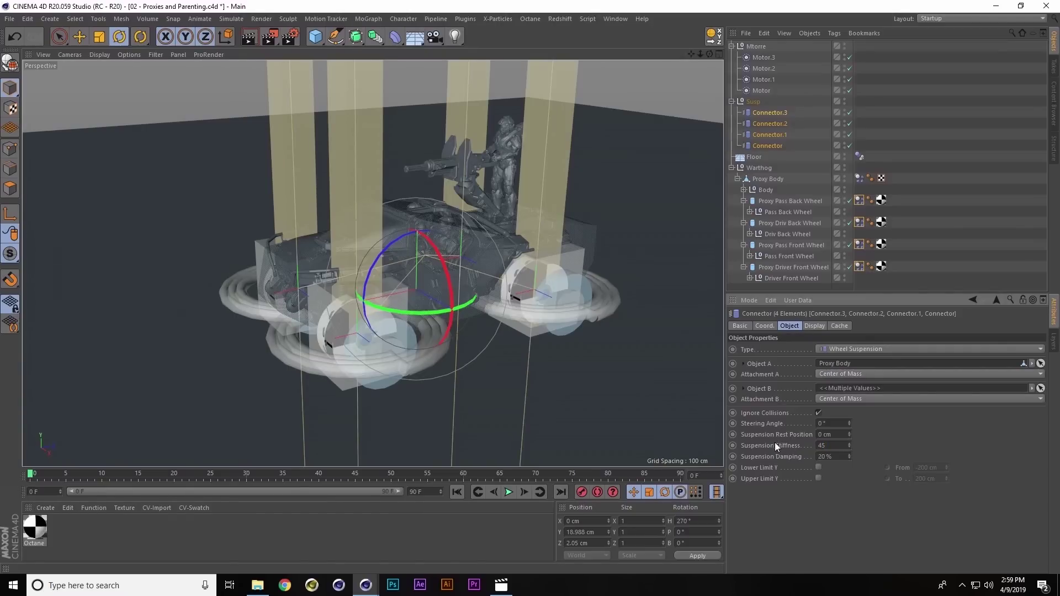
{"action": "left_click", "coordinate": [508, 491]}
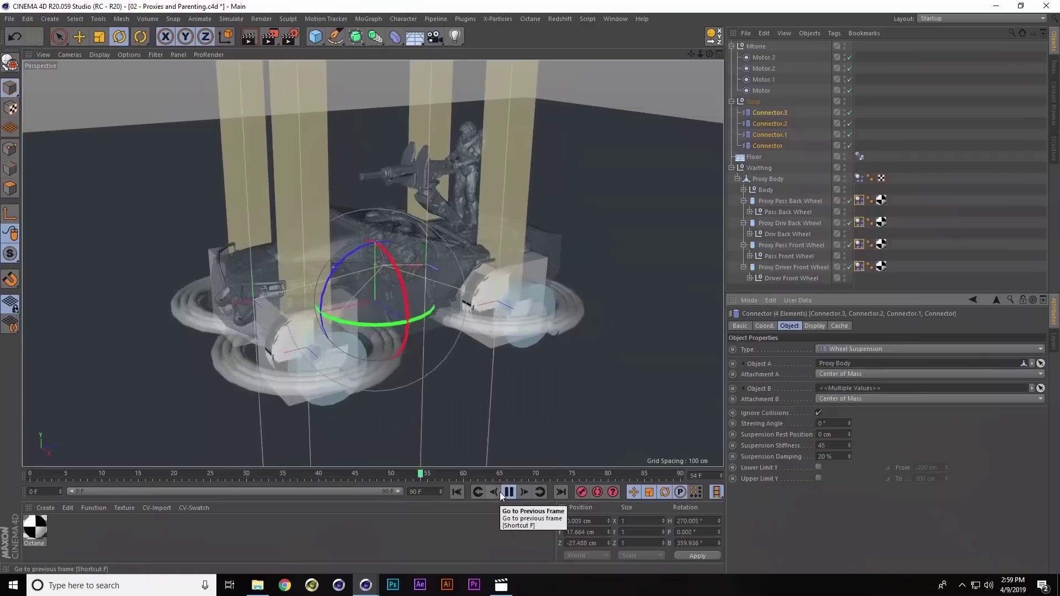
{"action": "left_click", "coordinate": [507, 492]}
{"action": "left_click", "coordinate": [457, 491]}
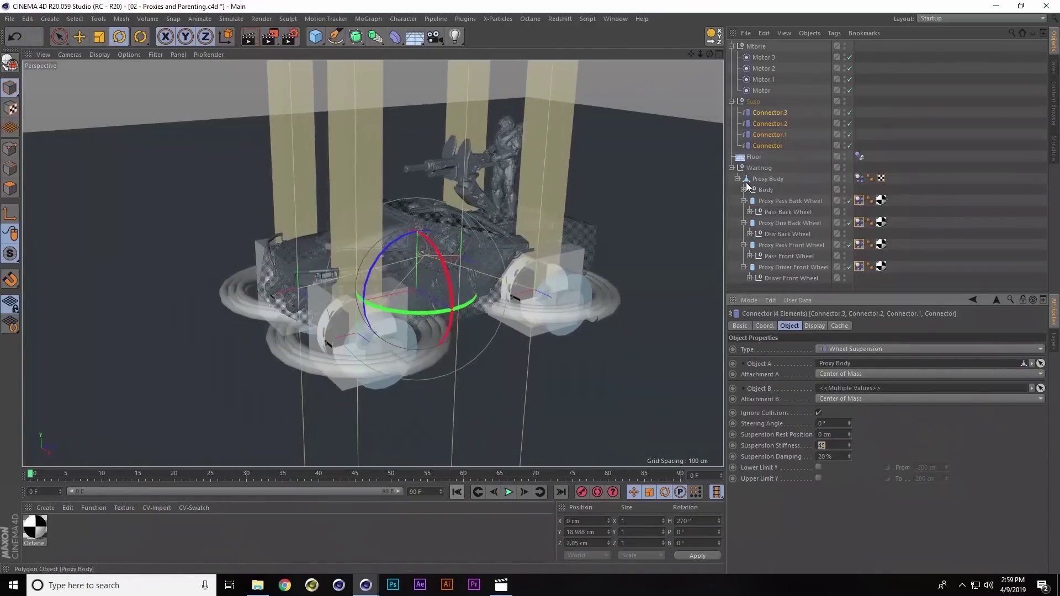
Set the Angular Target Speed of all four motors to 0
{"action": "left_click", "coordinate": [760, 91]}
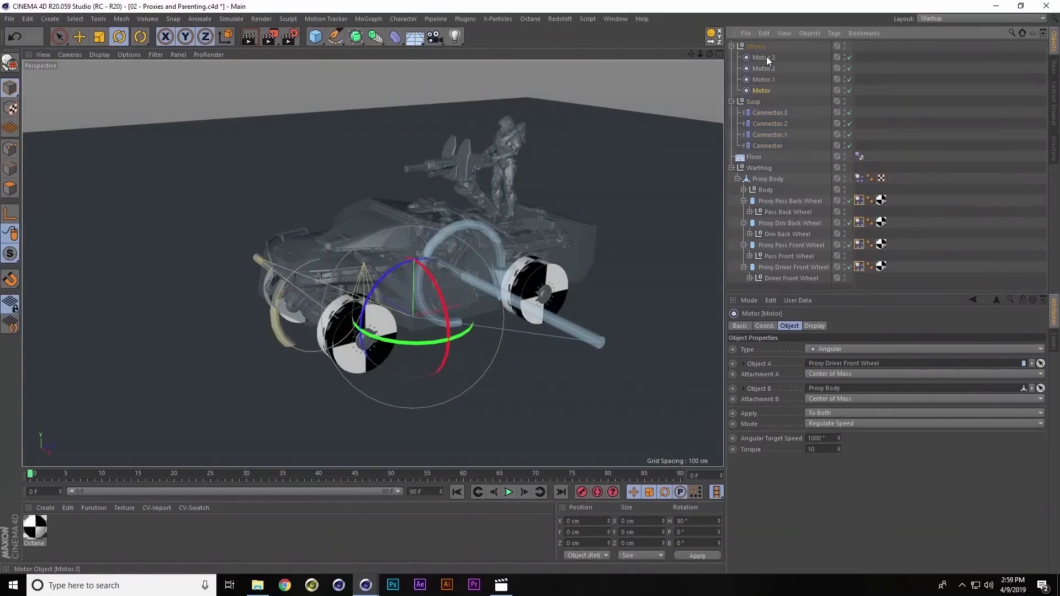
{"action": "left_click", "coordinate": [763, 58], "text": "shift"}
{"action": "left_click", "coordinate": [833, 438]}
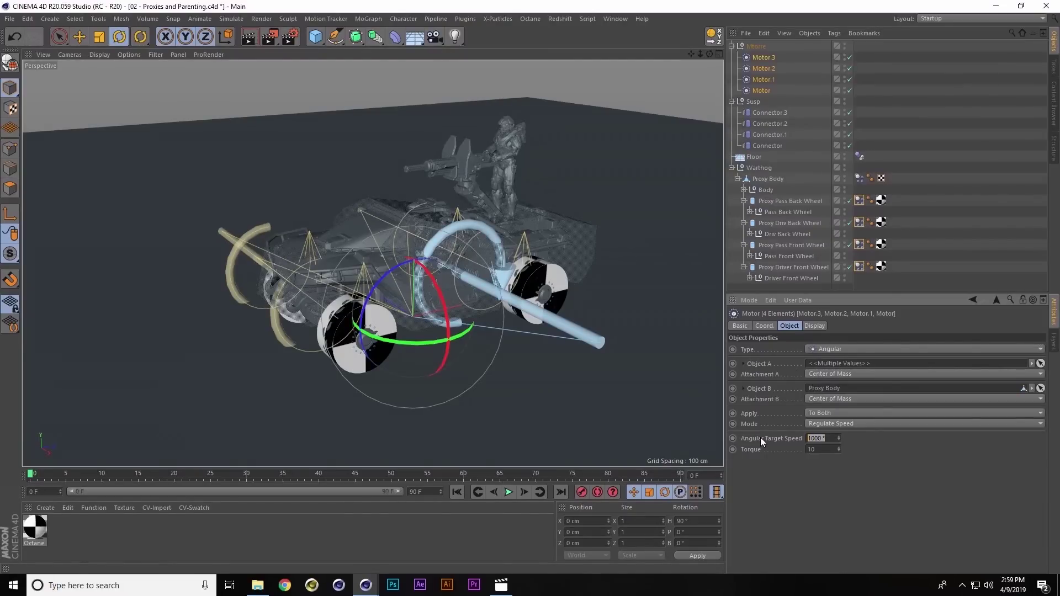
{"action": "type", "text": "0"}
{"action": "key", "text": "Return"}
Set the Suspension Stiffness of all four connectors to 30 and test the simulation from a lower, closer side view
{"action": "left_click", "coordinate": [858, 200]}
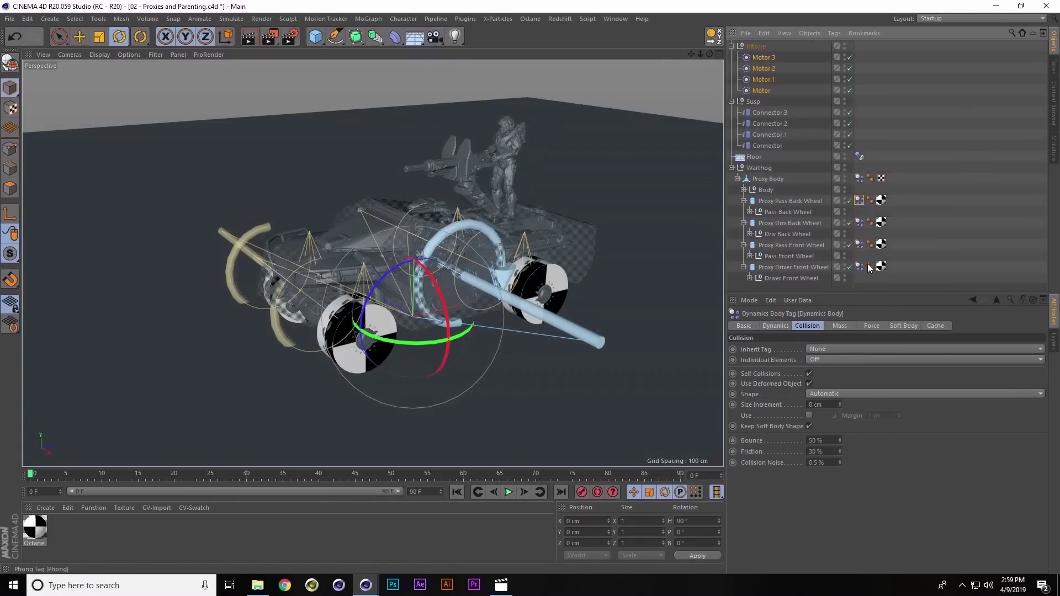
{"action": "left_click", "coordinate": [770, 144]}
{"action": "left_click", "coordinate": [779, 113], "text": "shift"}
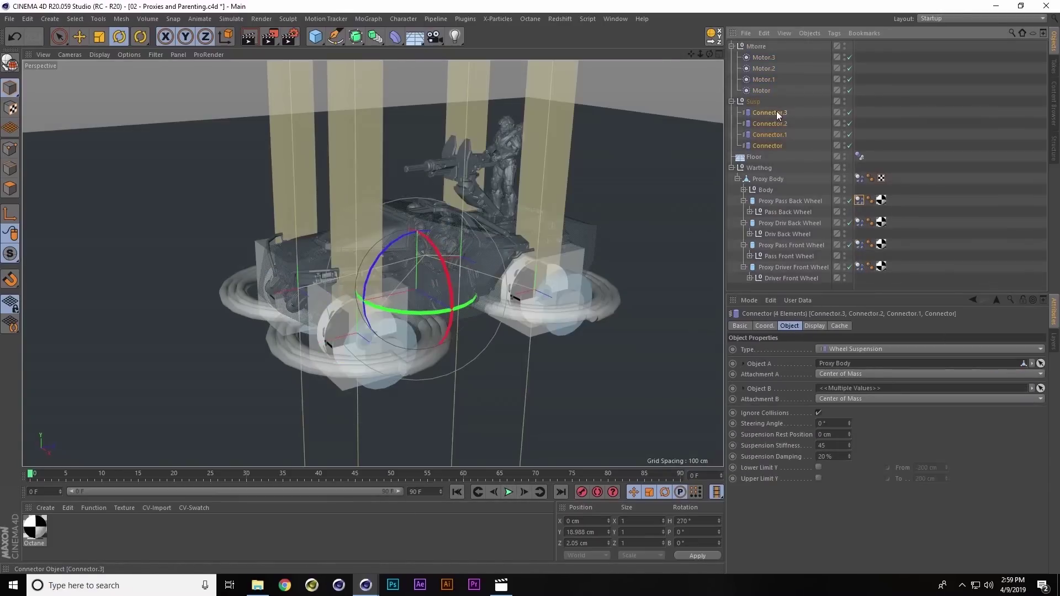
{"action": "left_click_drag", "start_coordinate": [827, 445], "coordinate": [785, 439]}
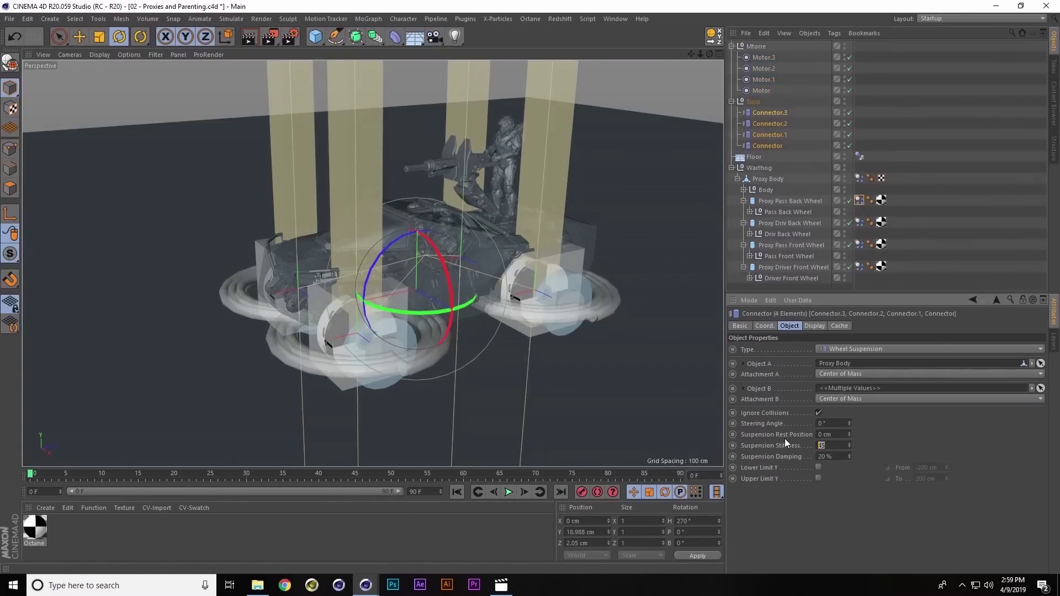
{"action": "type", "text": "30"}
{"action": "scroll", "coordinate": [416, 244], "scroll_direction": "up", "scroll_amount": 5}
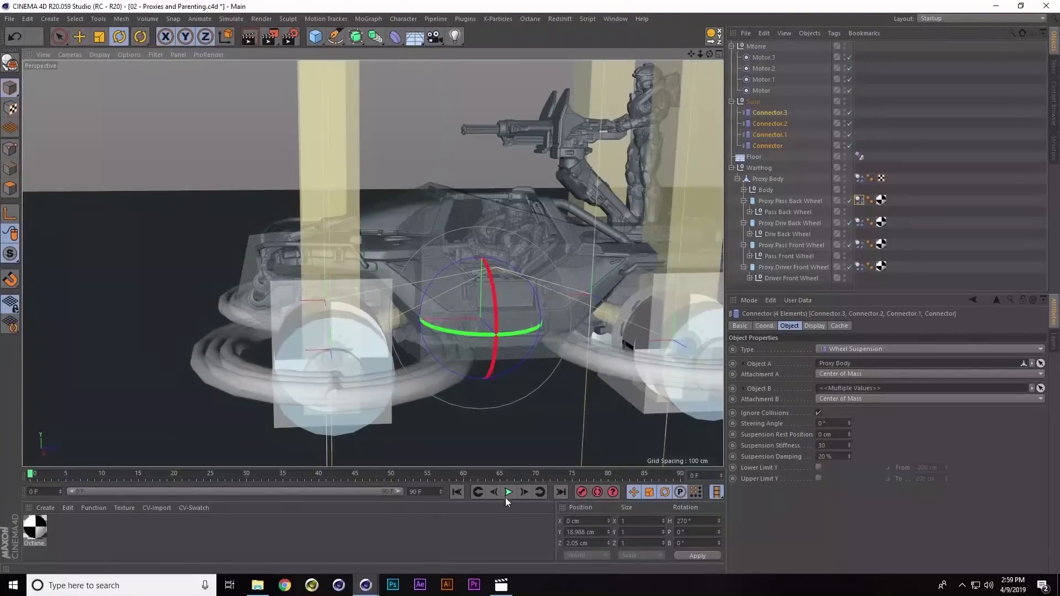
{"action": "left_click", "coordinate": [506, 491]}
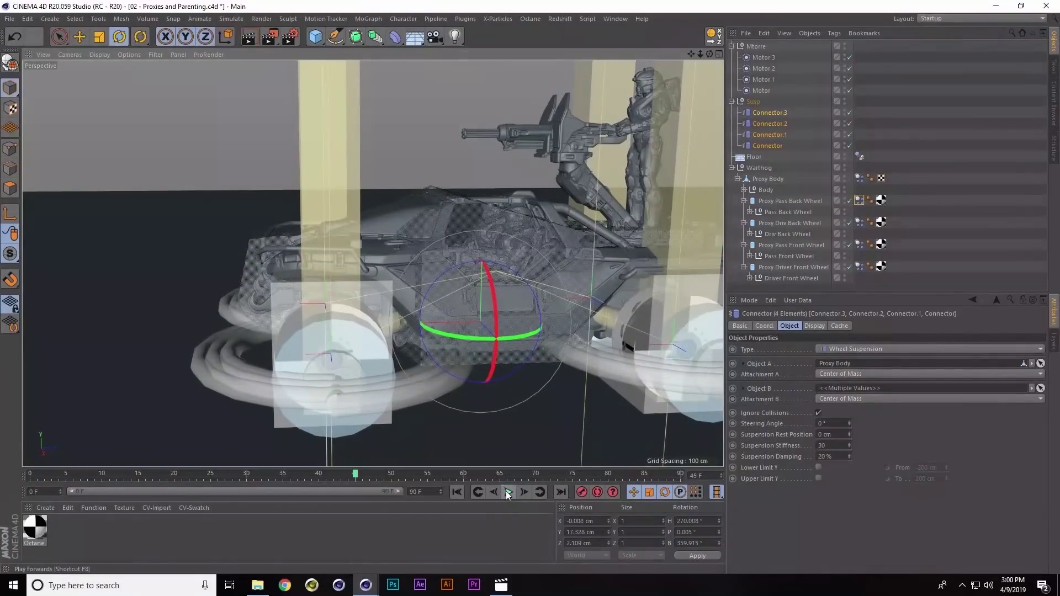
{"action": "left_click", "coordinate": [506, 492]}
Set the display Draw Size of all four suspension connectors to 25 cm
{"action": "left_click", "coordinate": [769, 113]}
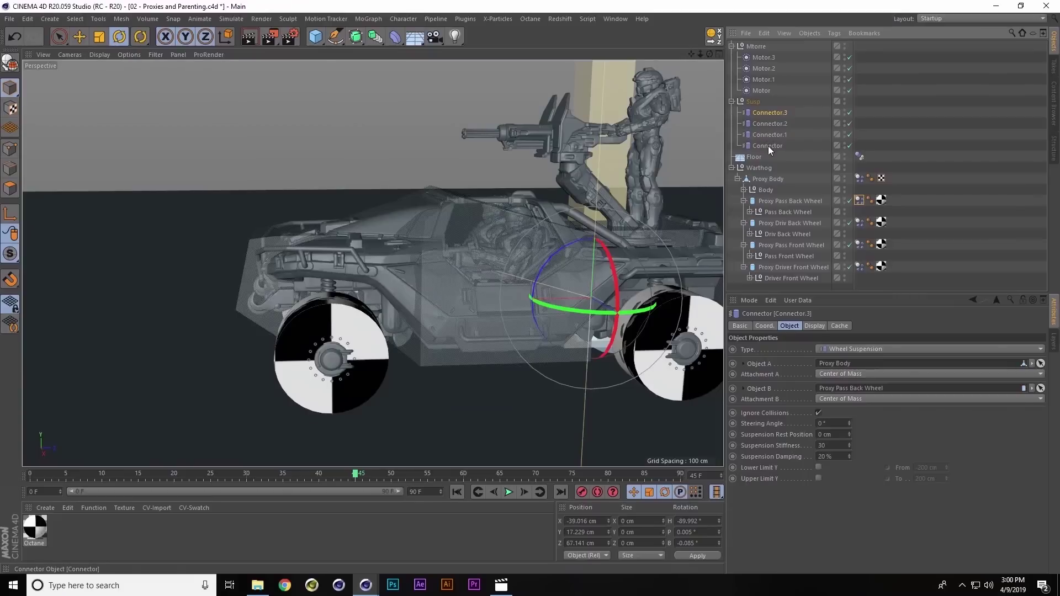
{"action": "left_click", "coordinate": [767, 146], "text": "shift"}
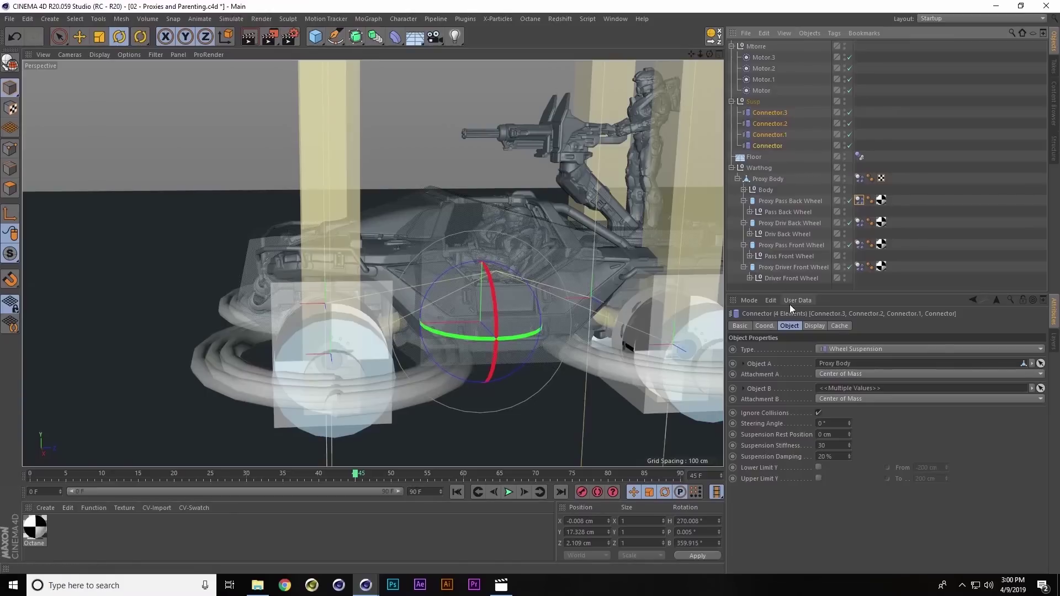
{"action": "left_click", "coordinate": [815, 325]}
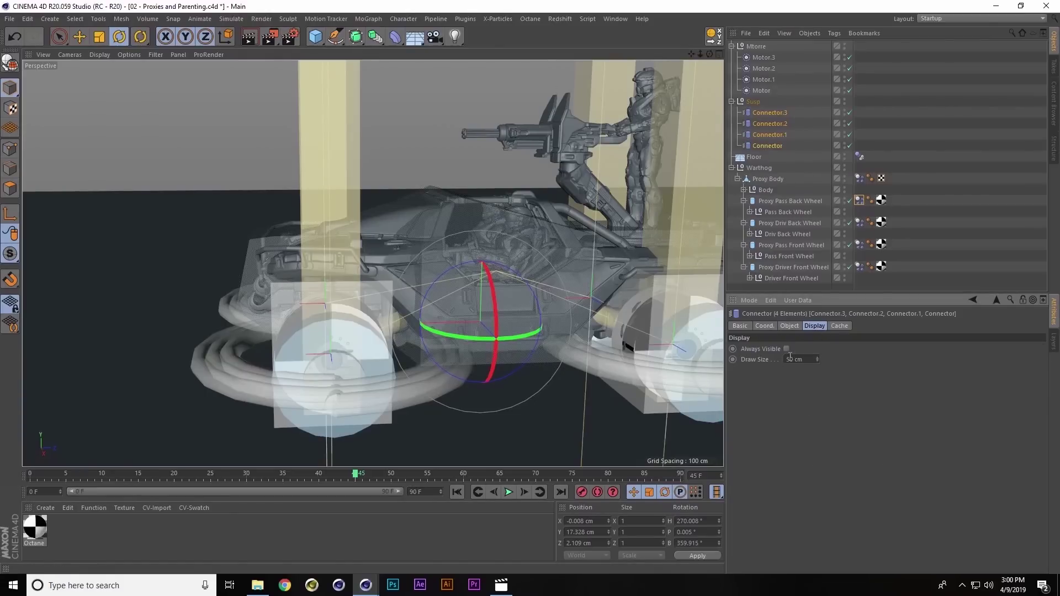
{"action": "double_click", "coordinate": [807, 360]}
{"action": "type", "text": "25"}
{"action": "key", "text": "Return"}
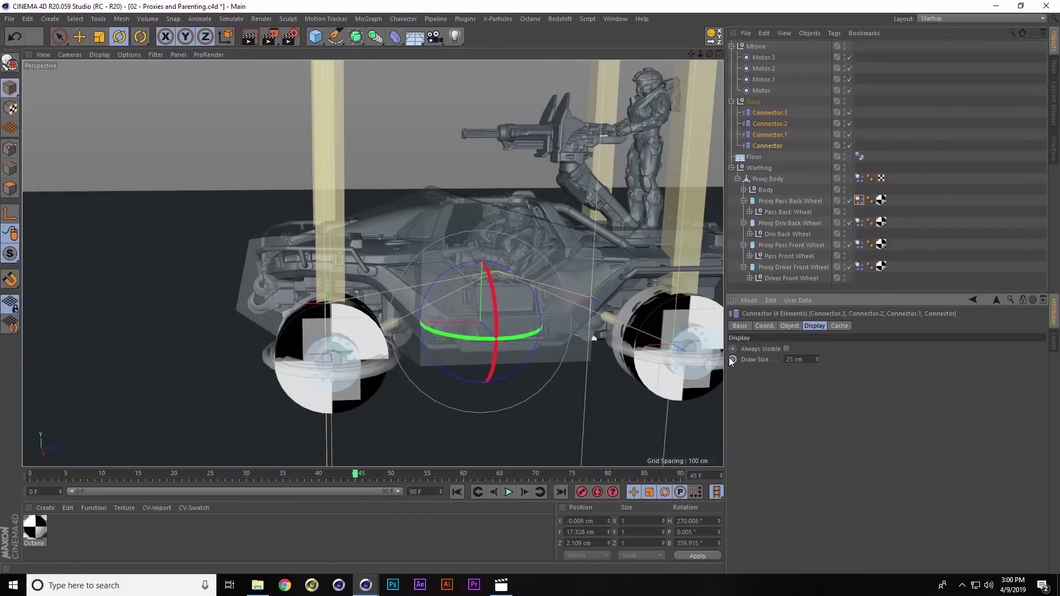
Play the simulation close up on the driver-side front wheel to check its suspension movement
{"action": "mouse_move", "coordinate": [419, 268]}
{"action": "left_mouse_down", "text": "alt"}
{"action": "mouse_move", "coordinate": [462, 277]}
{"action": "mouse_move", "coordinate": [436, 277]}
{"action": "left_mouse_up", "text": "alt"}
{"action": "scroll", "coordinate": [377, 309], "scroll_direction": "up", "scroll_amount": 10}
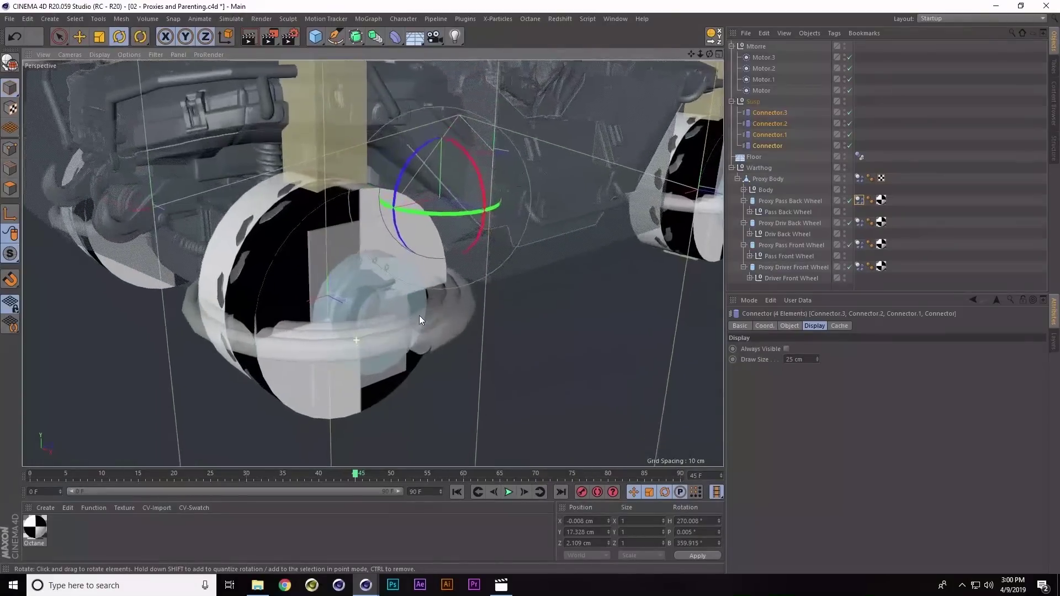
{"action": "left_click", "coordinate": [509, 491]}
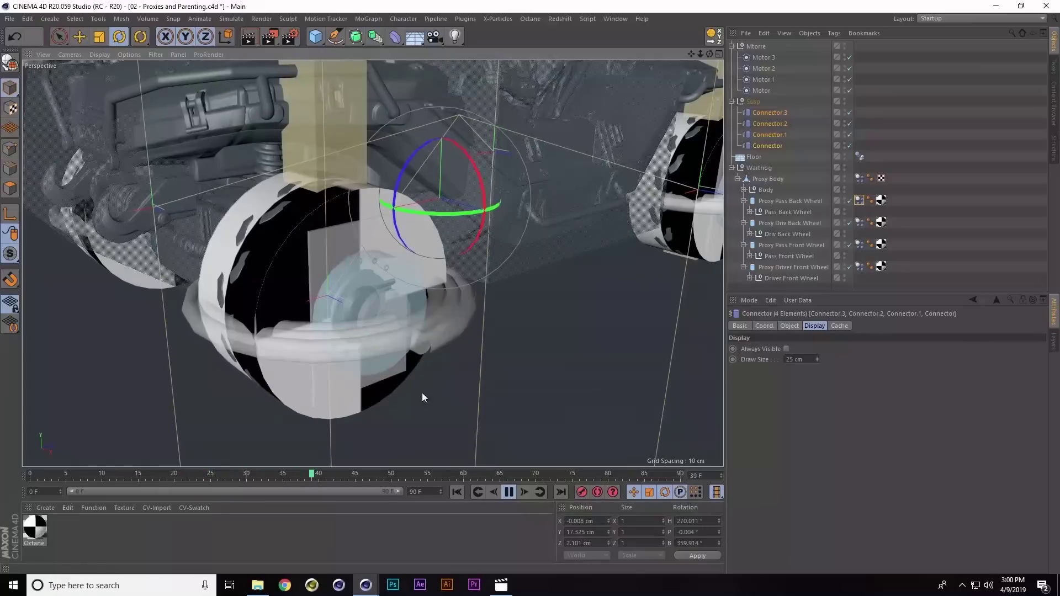
{"action": "left_click", "coordinate": [507, 491]}
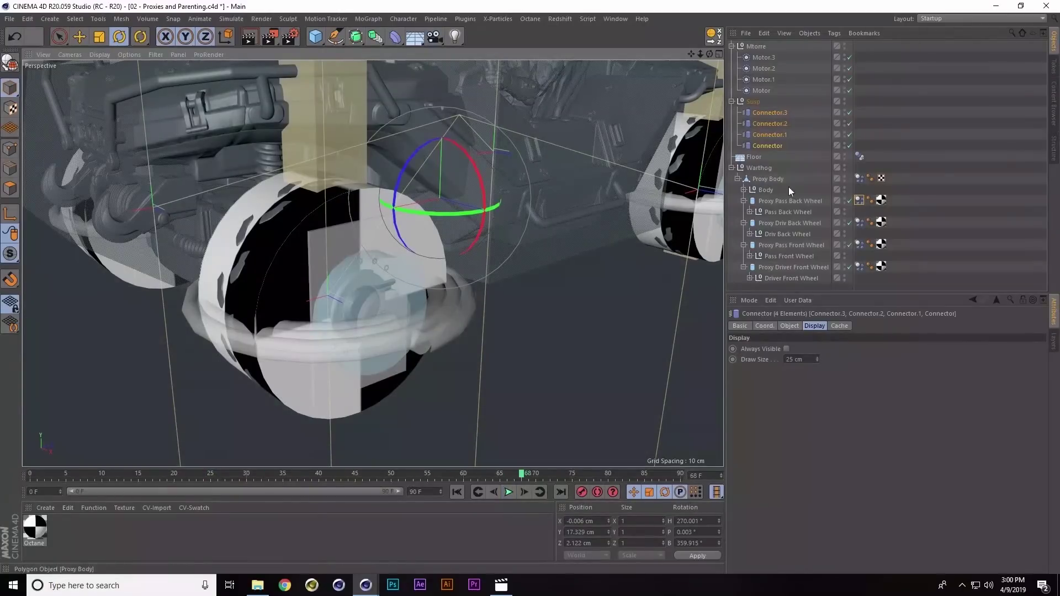
Set the Suspension Damping of all four connectors to 40%
{"action": "left_click", "coordinate": [790, 326]}
{"action": "double_click", "coordinate": [845, 456]}
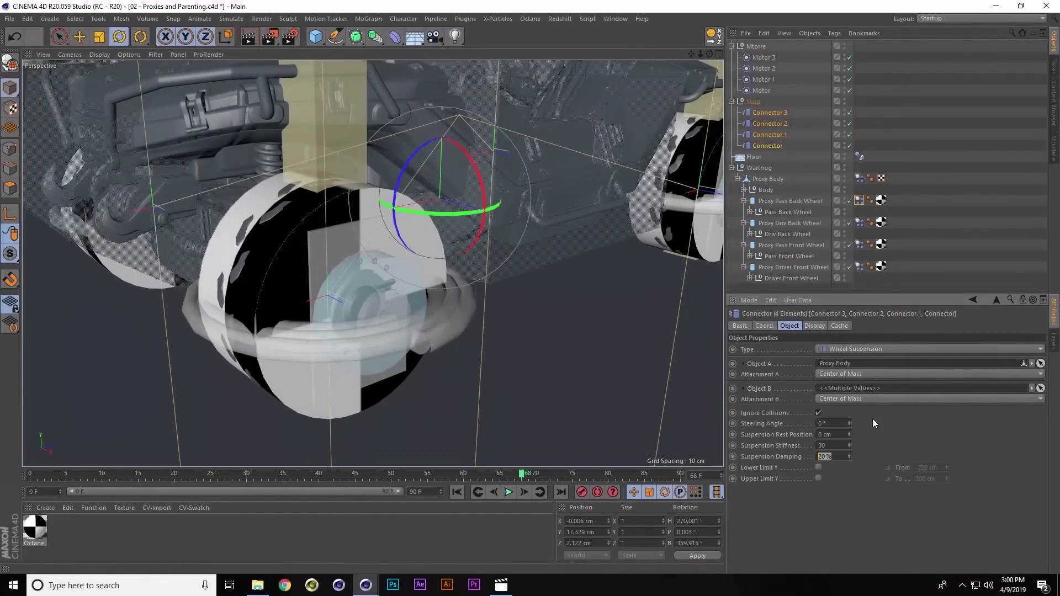
{"action": "type", "text": "40"}
{"action": "key", "text": "Return"}
Set the four connectors' Suspension Stiffness to 20 and Suspension Damping to 10%, and play the simulation
{"action": "double_click", "coordinate": [836, 446]}
{"action": "type", "text": "20"}
{"action": "key", "text": "Return"}
{"action": "double_click", "coordinate": [836, 456]}
{"action": "type", "text": "10"}
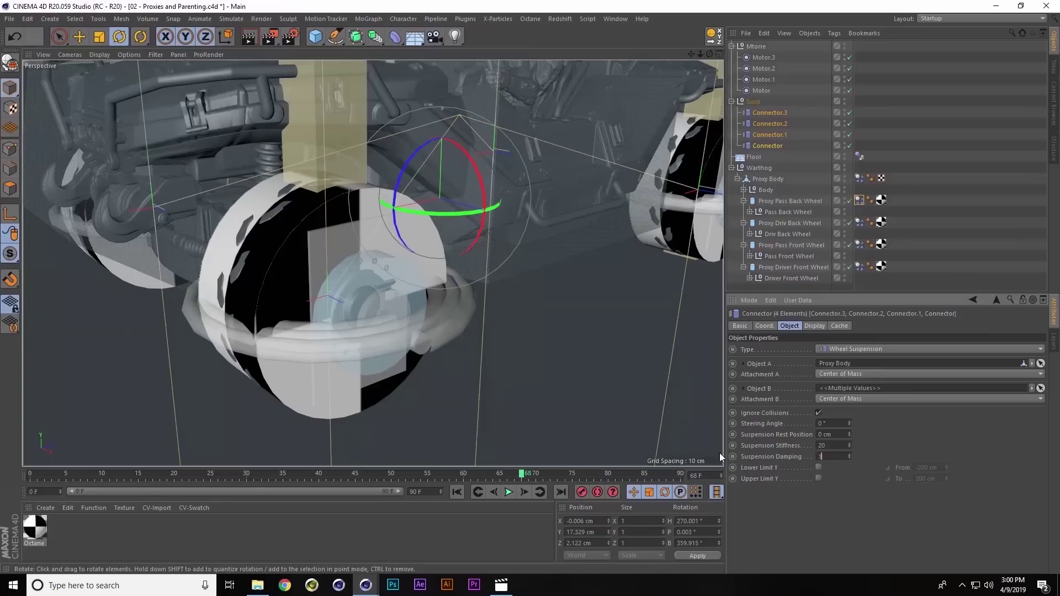
{"action": "key", "text": "Return"}
{"action": "left_click", "coordinate": [509, 492]}
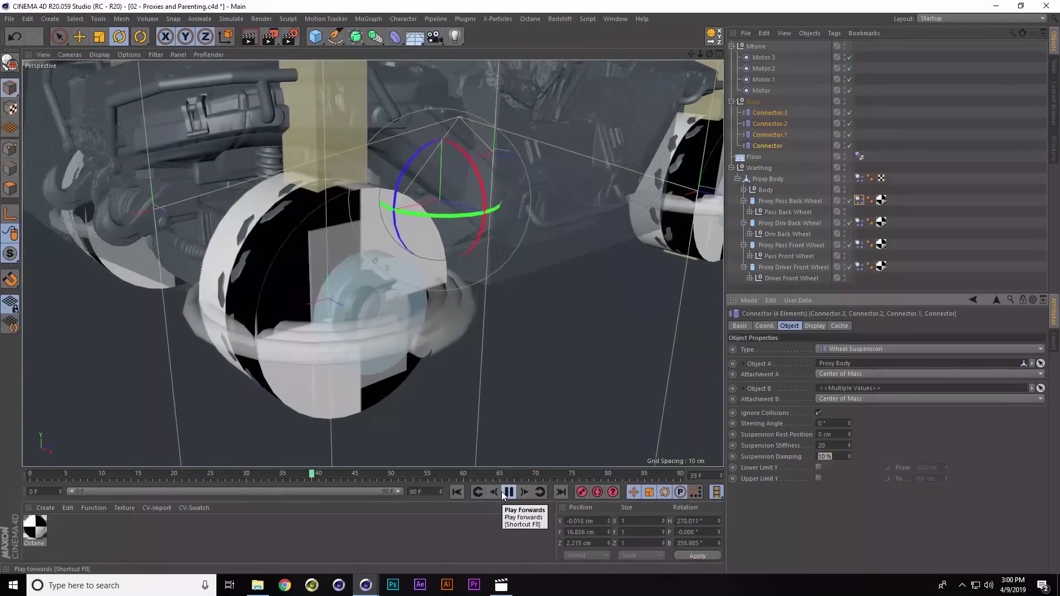
Set the Suspension Damping of the four connectors to 40% and play the simulation from the start
{"action": "left_click", "coordinate": [508, 492]}
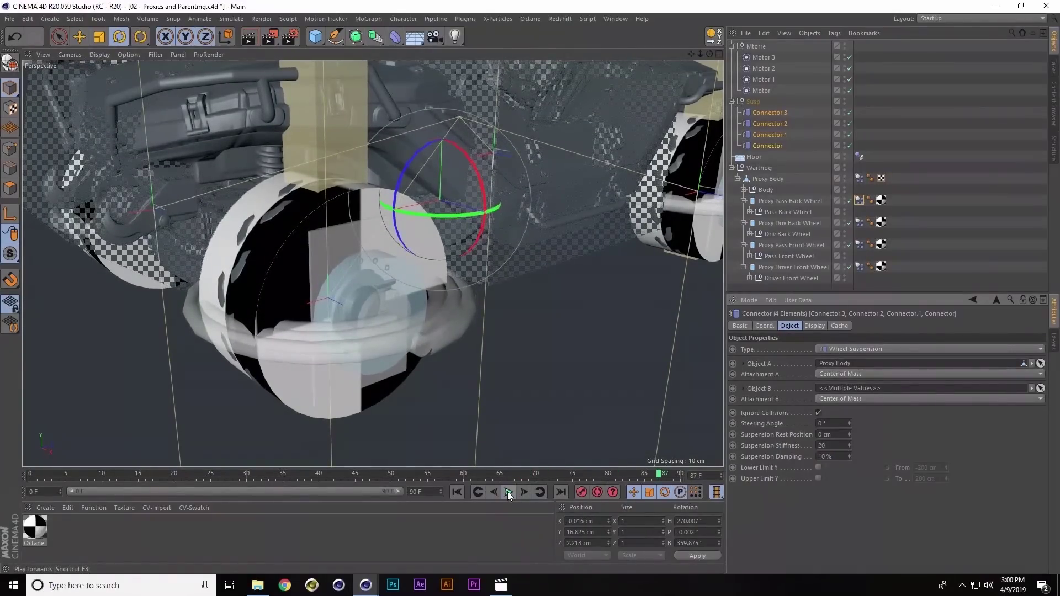
{"action": "left_click", "coordinate": [844, 454]}
{"action": "type", "text": "40"}
{"action": "key", "text": "Return"}
{"action": "left_click", "coordinate": [458, 492]}
{"action": "left_click", "coordinate": [509, 492]}
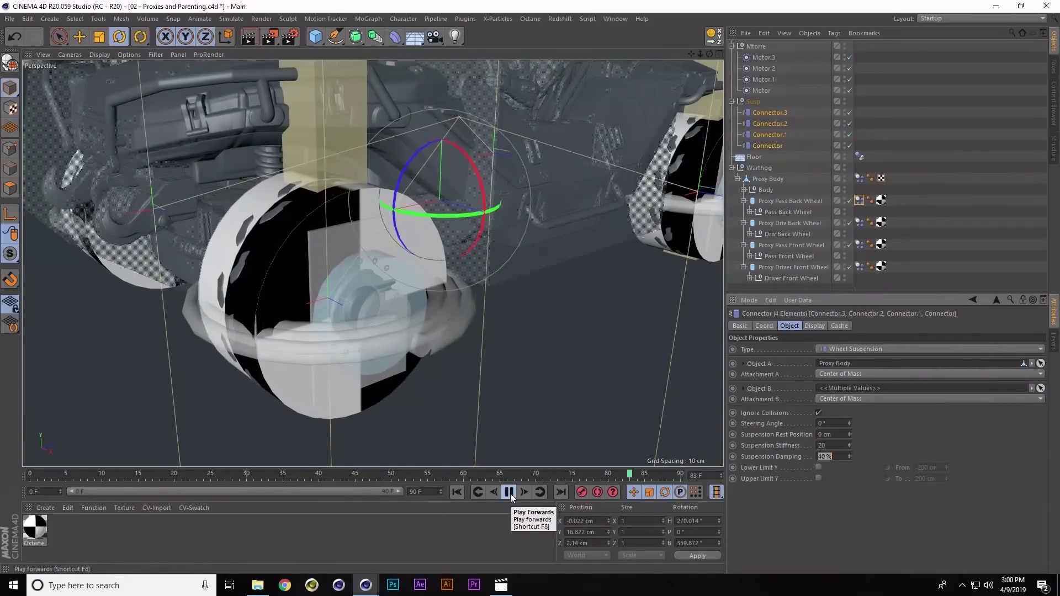
{"action": "left_click", "coordinate": [509, 492]}
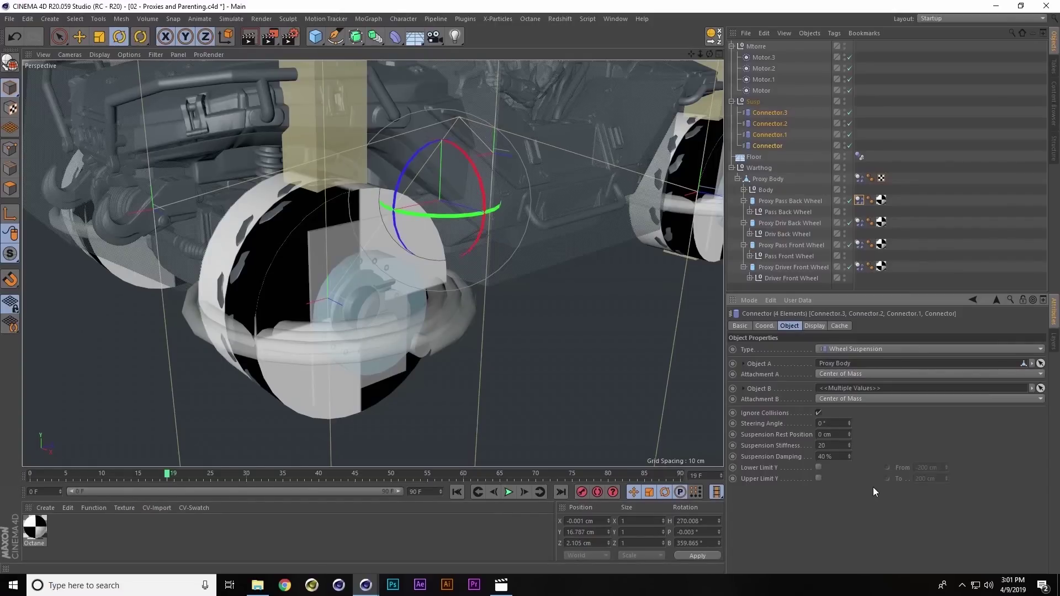
Set the four connectors' Suspension Stiffness to 35 and play the simulation with the whole Warthog in view
{"action": "left_click", "coordinate": [843, 445]}
{"action": "type", "text": "35"}
{"action": "left_click", "coordinate": [510, 492]}
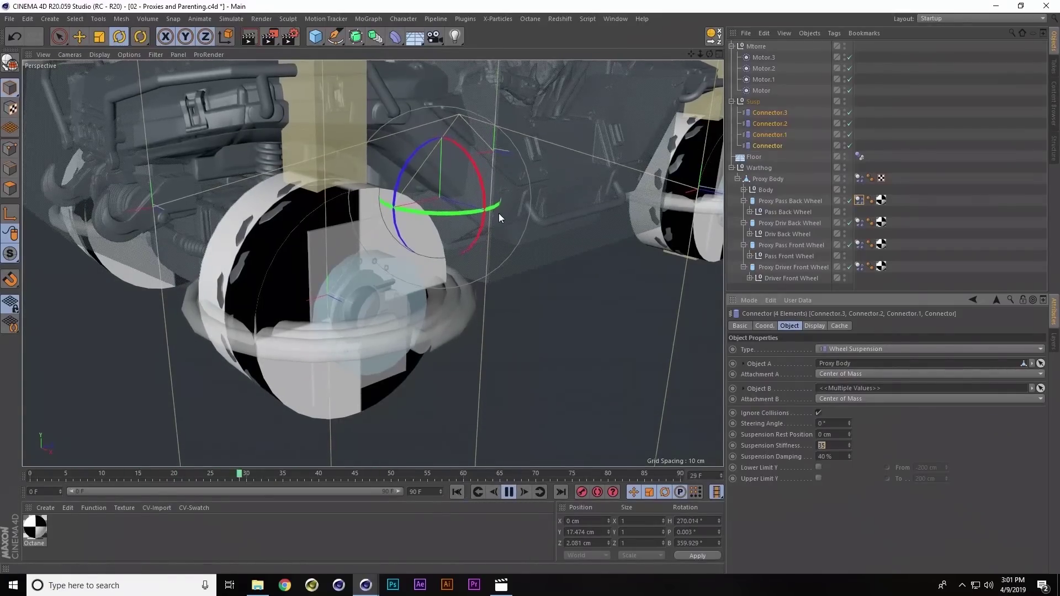
{"action": "scroll", "coordinate": [498, 214], "scroll_direction": "down", "scroll_amount": 6}
{"action": "middle_click_drag", "start_coordinate": [493, 218], "coordinate": [385, 320], "text": "alt"}
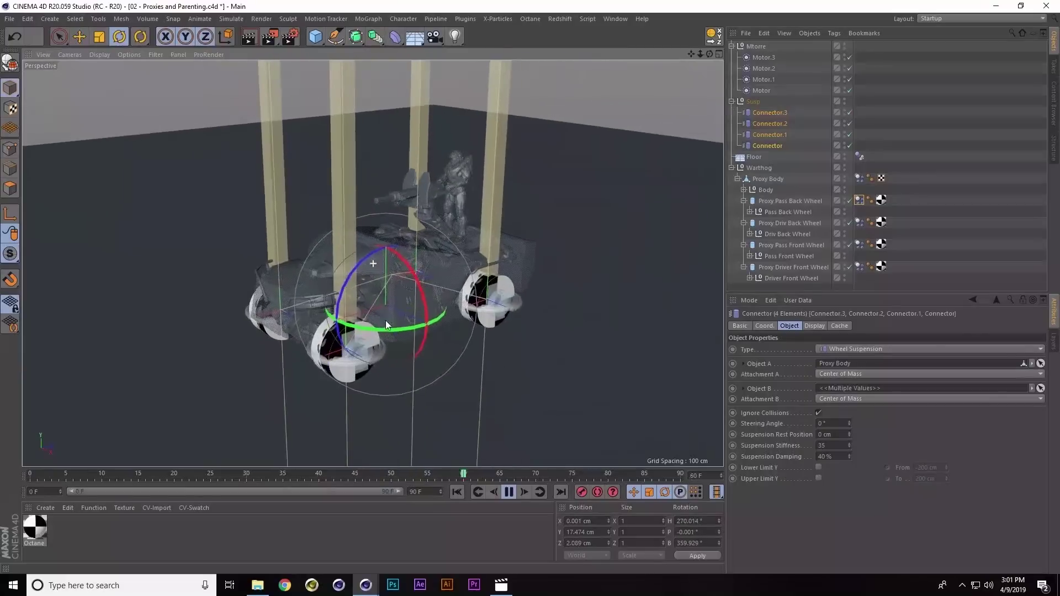
Set the Angular Target Speed of all four wheel motors to 1000° and play the simulation from a side view
{"action": "left_click", "coordinate": [755, 59]}
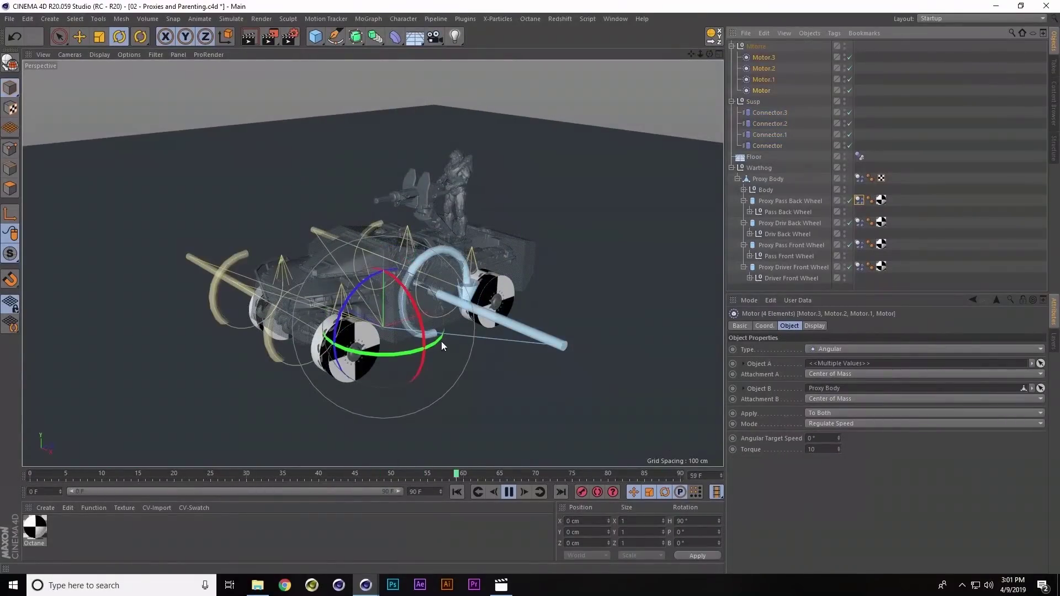
{"action": "right_click_drag", "start_coordinate": [442, 341], "coordinate": [395, 379], "text": "alt"}
{"action": "left_click_drag", "start_coordinate": [413, 329], "coordinate": [369, 339], "text": "alt"}
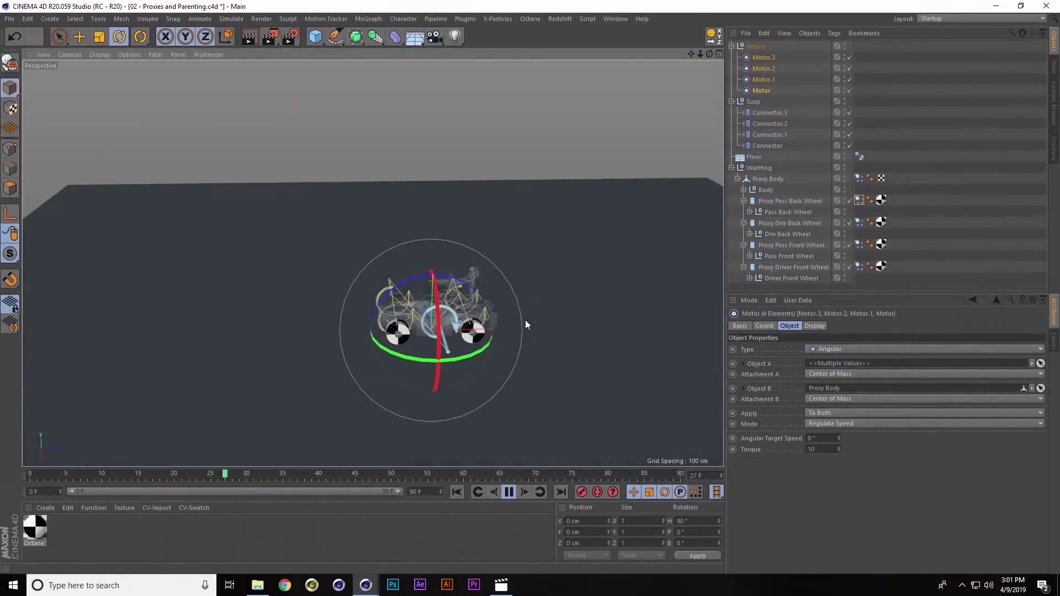
{"action": "left_click", "coordinate": [508, 492]}
{"action": "left_click", "coordinate": [456, 492]}
{"action": "left_click", "coordinate": [818, 438]}
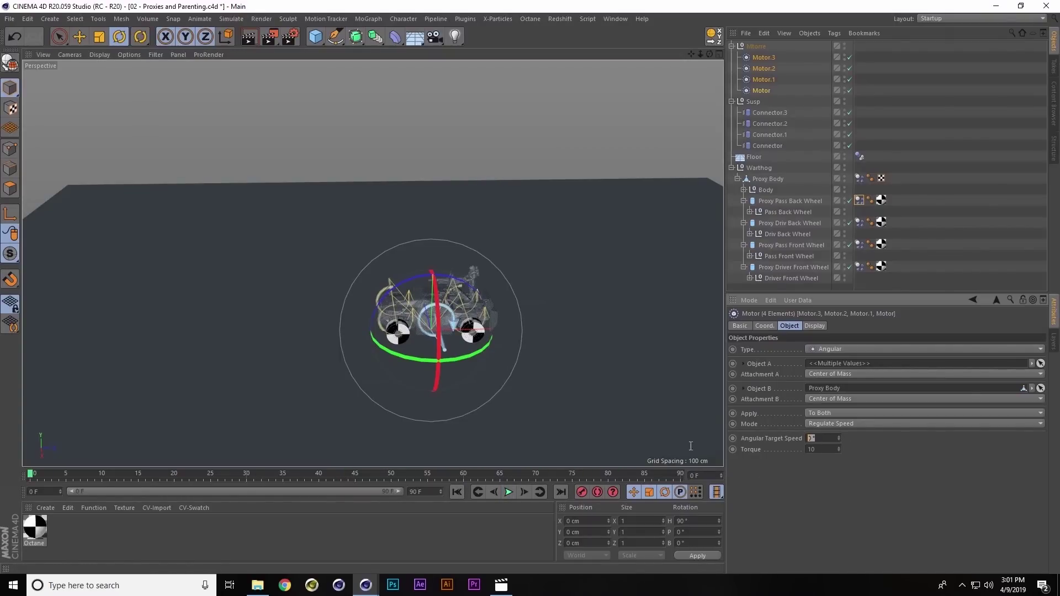
{"action": "type", "text": "1000"}
{"action": "left_click", "coordinate": [509, 492]}
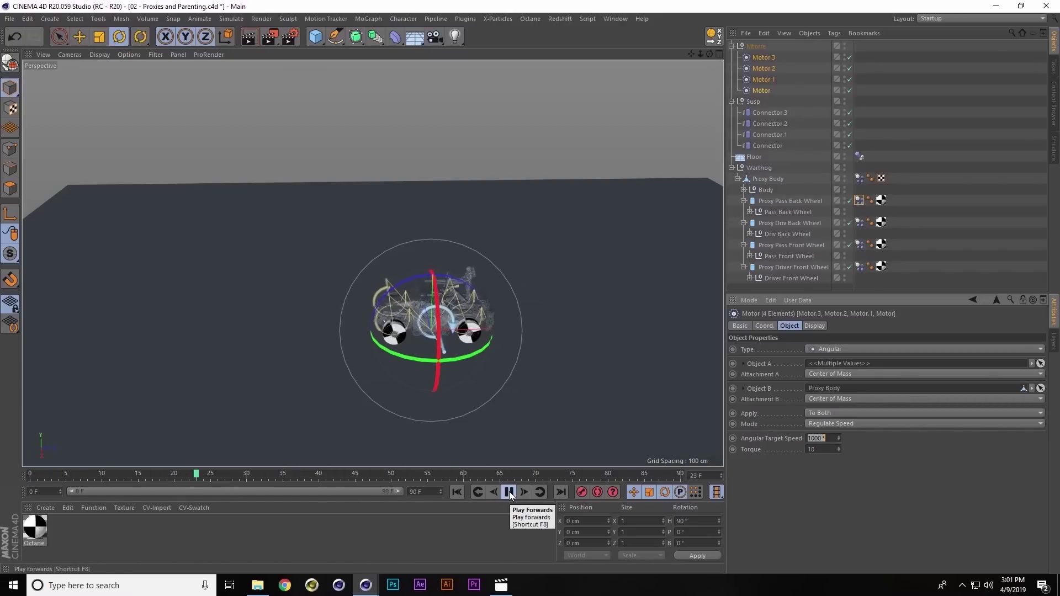
{"action": "left_click", "coordinate": [508, 491]}
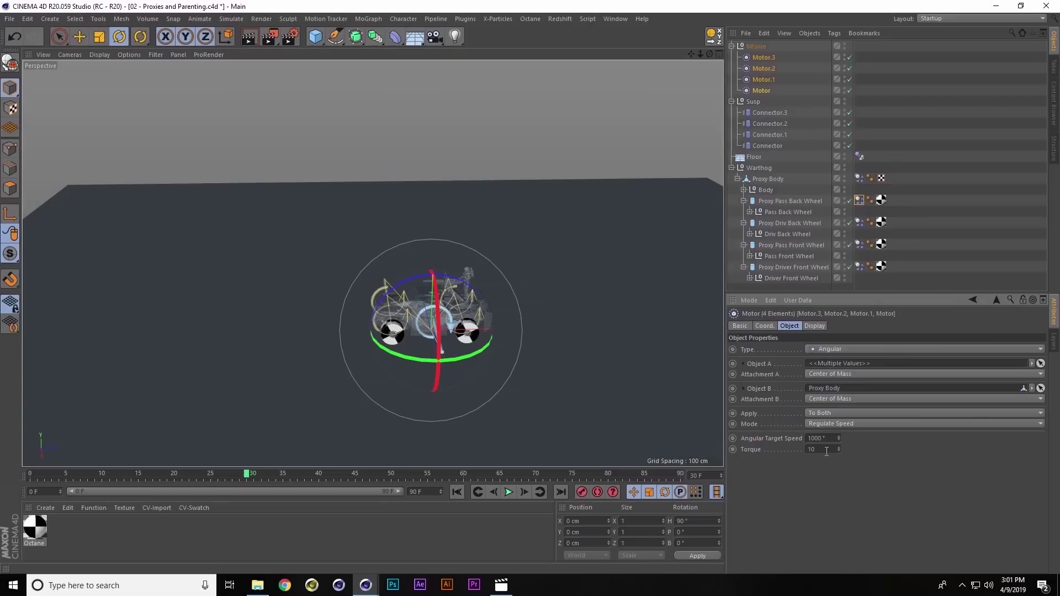
Set the four motors' Torque to 500, play the simulation and rewind to the first frame
{"action": "left_click_drag", "start_coordinate": [821, 450], "coordinate": [752, 457]}
{"action": "type", "text": "500"}
{"action": "left_click", "coordinate": [457, 492]}
{"action": "left_click", "coordinate": [509, 492]}
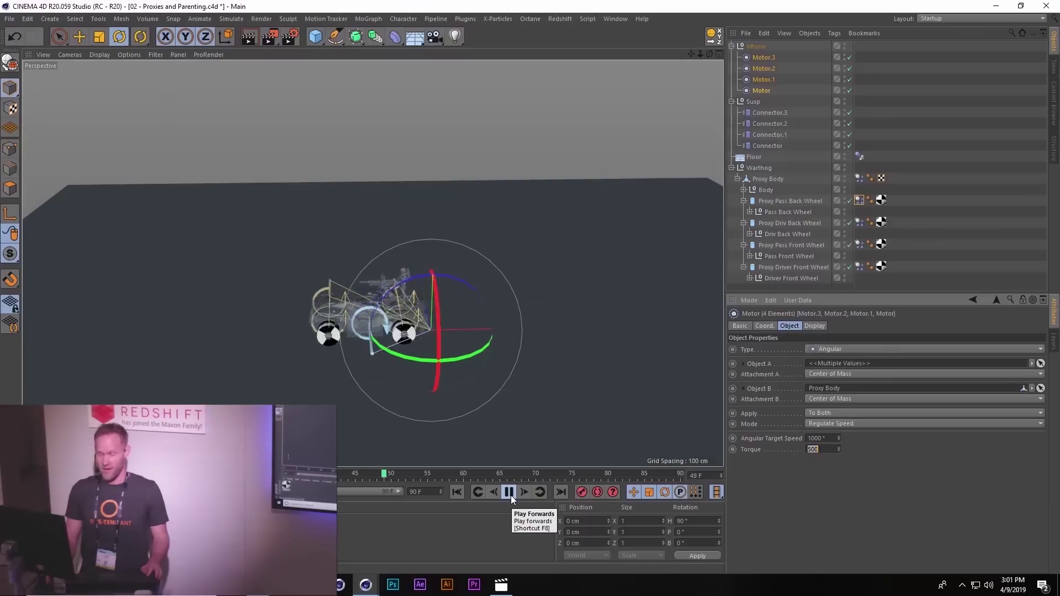
{"action": "left_click", "coordinate": [508, 492]}
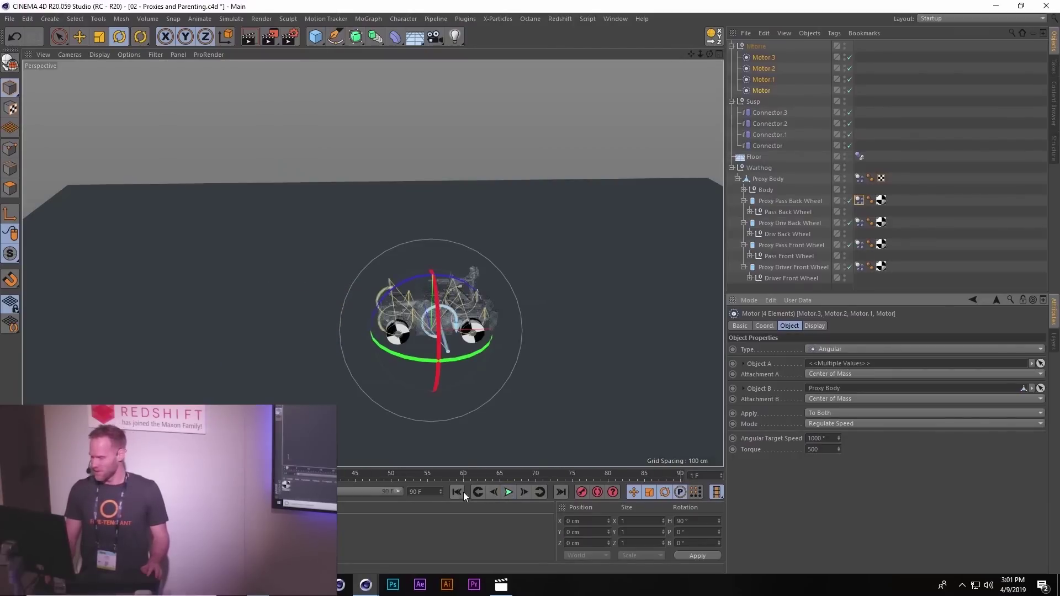
{"action": "left_click", "coordinate": [456, 493]}
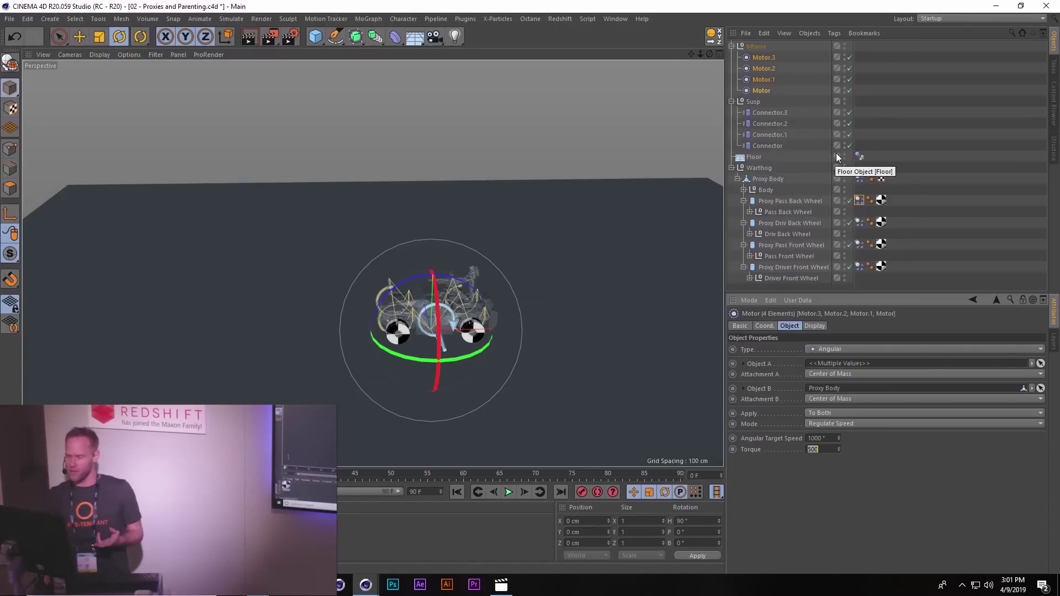
Set the collision Friction in the floor's dynamics tag to 300%, then play the drive simulation and rewind it
{"action": "left_click", "coordinate": [858, 156]}
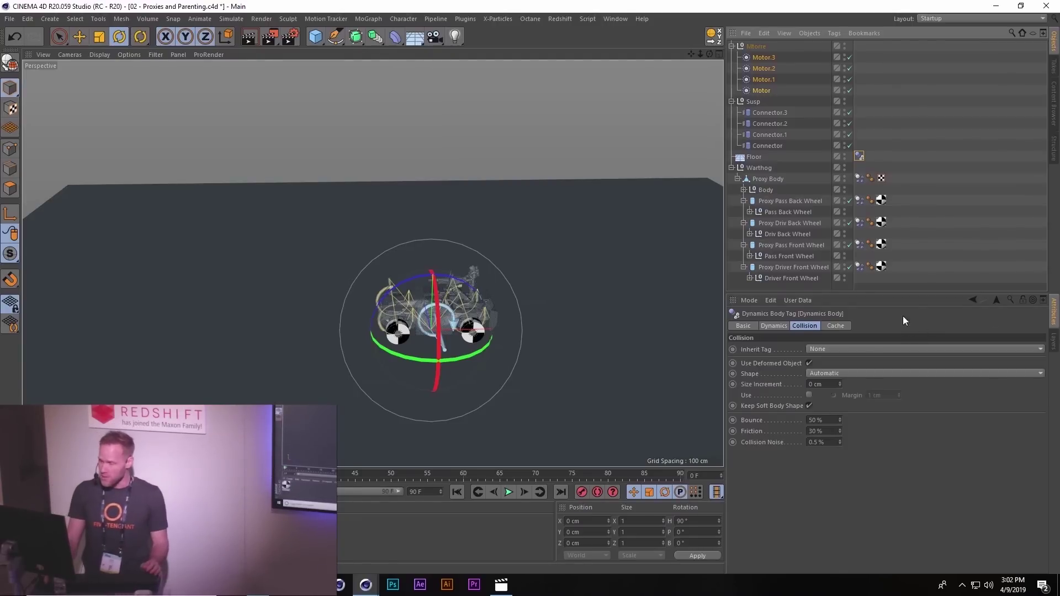
{"action": "left_click", "coordinate": [815, 431]}
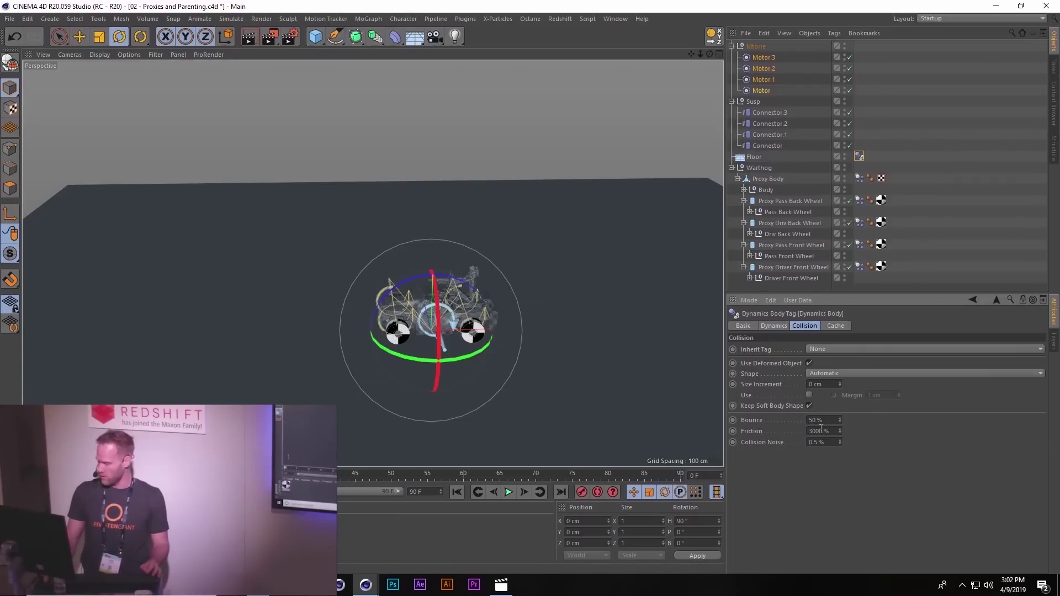
{"action": "key", "text": "Return"}
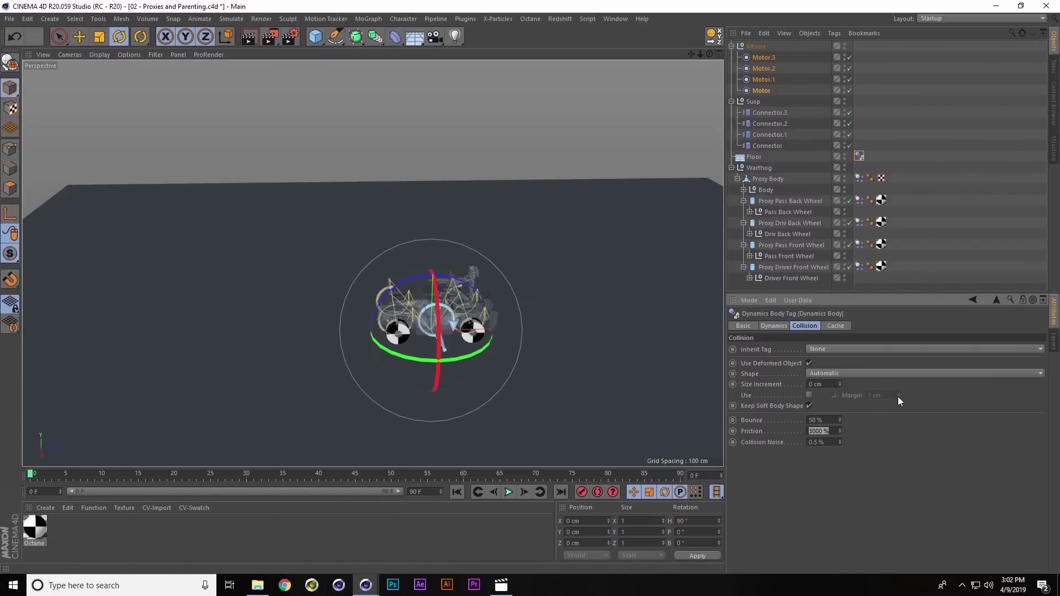
{"action": "type", "text": "300"}
{"action": "key", "text": "Return"}
{"action": "left_click", "coordinate": [505, 492]}
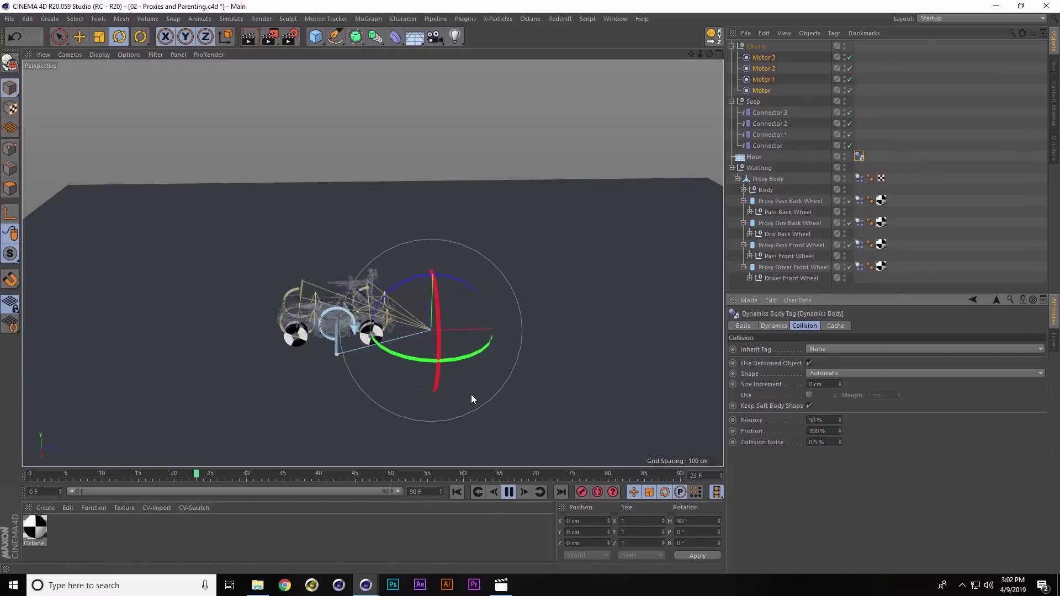
{"action": "left_click_drag", "start_coordinate": [226, 324], "coordinate": [61, 335], "text": "alt"}
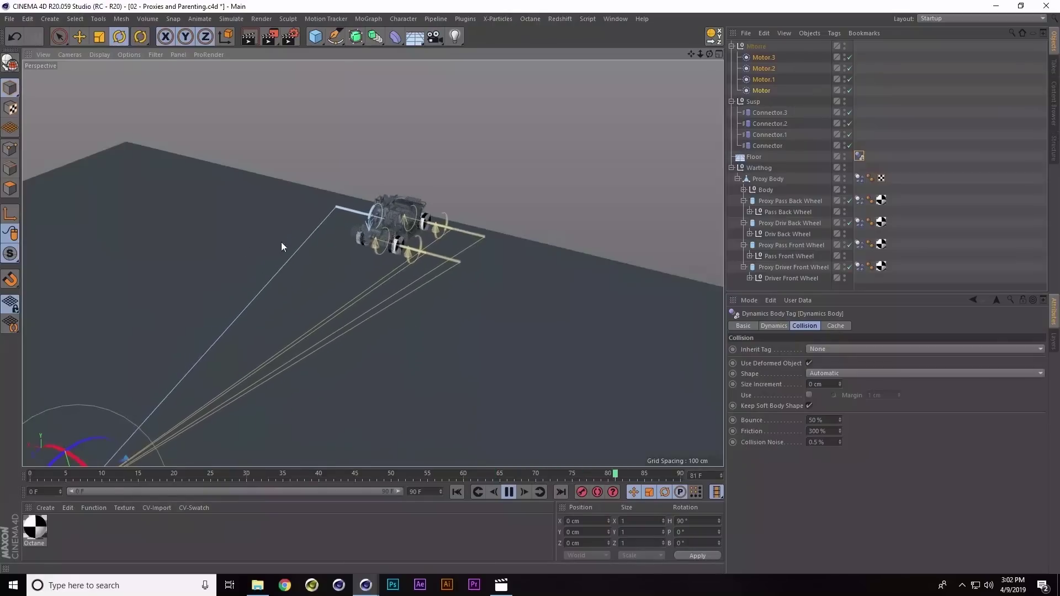
{"action": "left_click_drag", "start_coordinate": [364, 225], "coordinate": [617, 182], "text": "alt"}
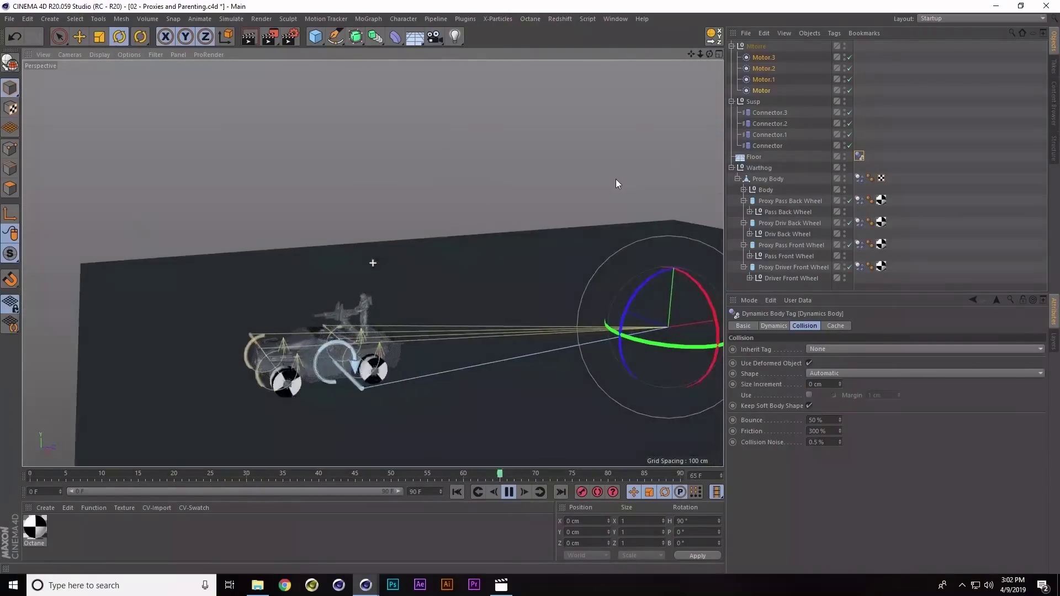
{"action": "left_click", "coordinate": [508, 492]}
{"action": "left_click", "coordinate": [457, 492]}
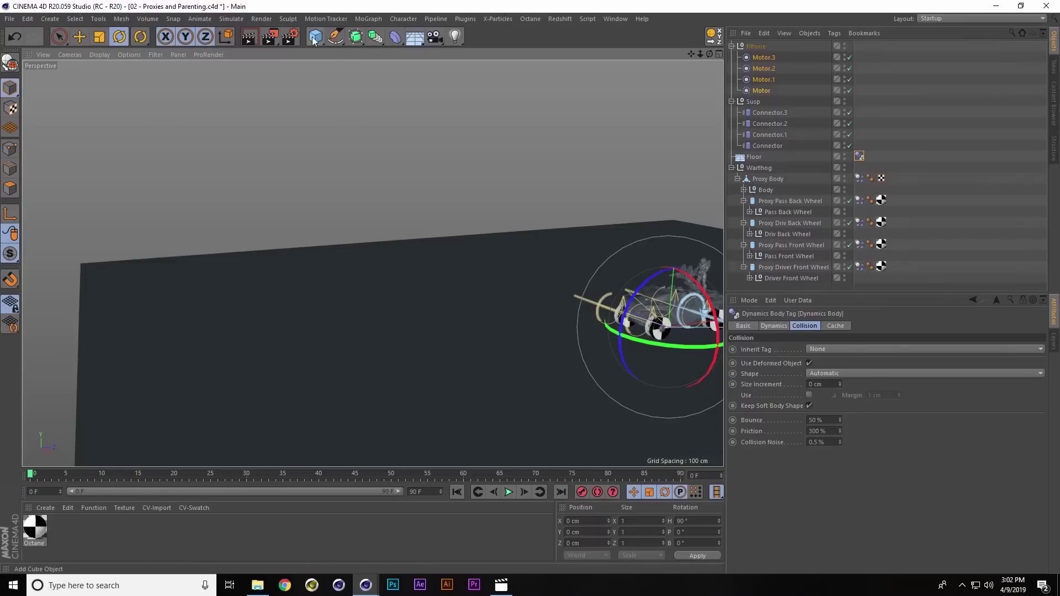
Add a cylinder in the Warthog's path at about -499 cm in Z and lay it on its side with a 90° bank rotation
{"action": "left_click_drag", "start_coordinate": [317, 39], "coordinate": [549, 51]}
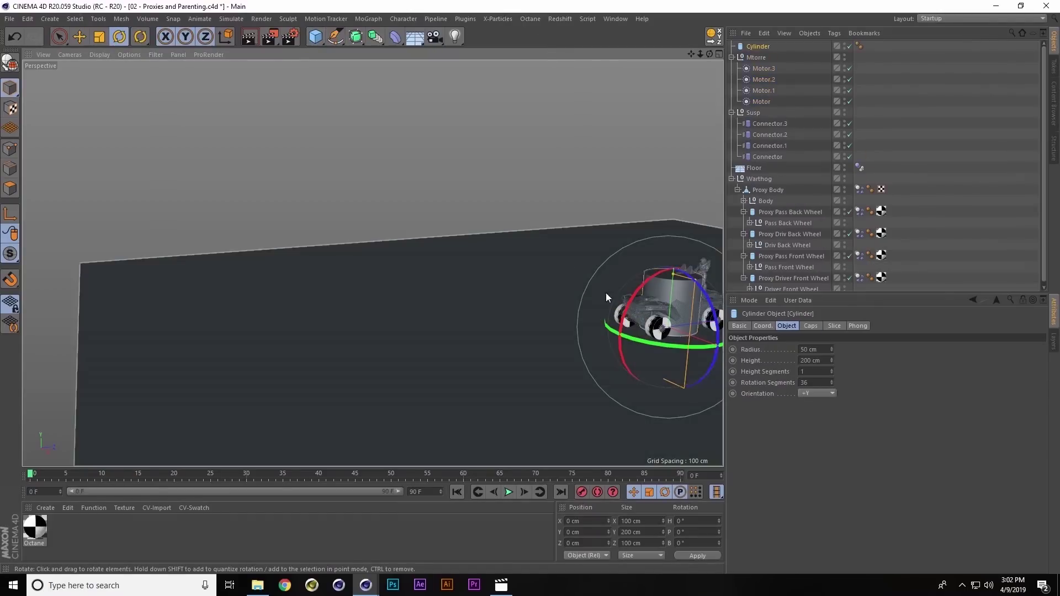
{"action": "key", "text": "e"}
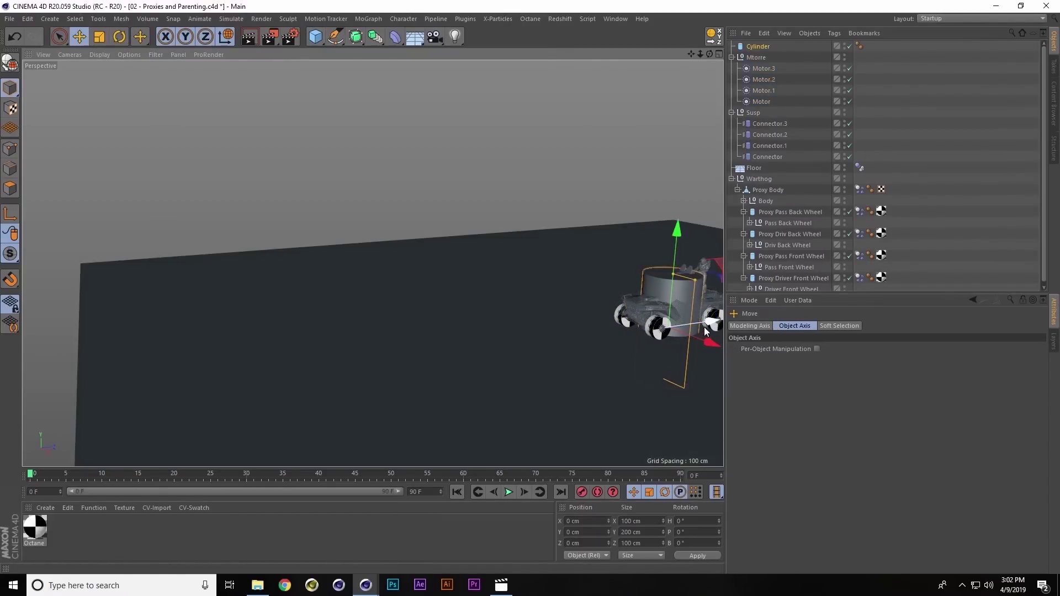
{"action": "left_click_drag", "start_coordinate": [709, 329], "coordinate": [458, 472]}
{"action": "key", "text": "r"}
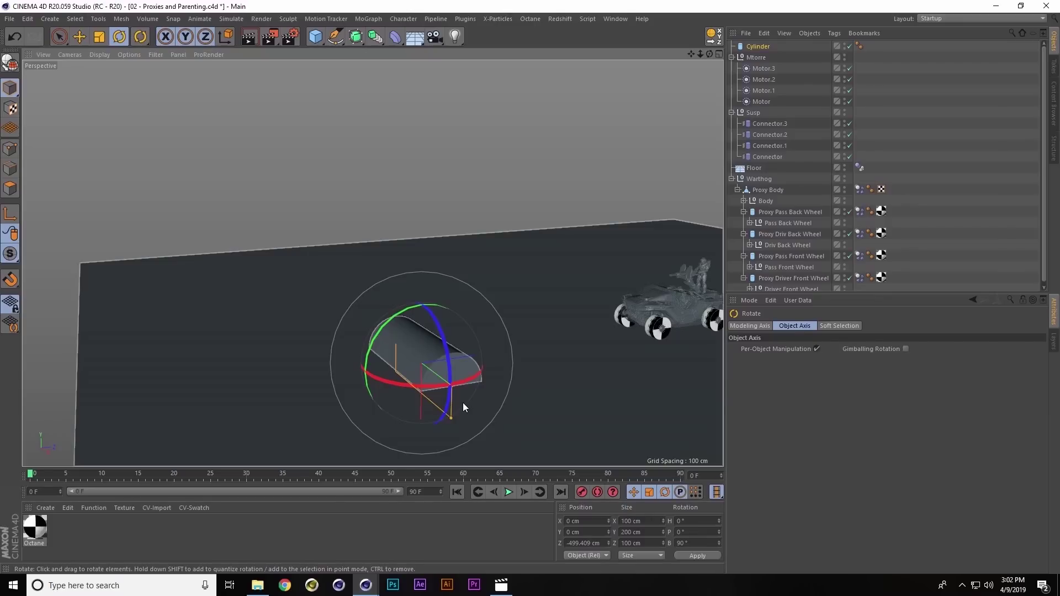
{"action": "left_click_drag", "start_coordinate": [429, 376], "coordinate": [432, 336]}
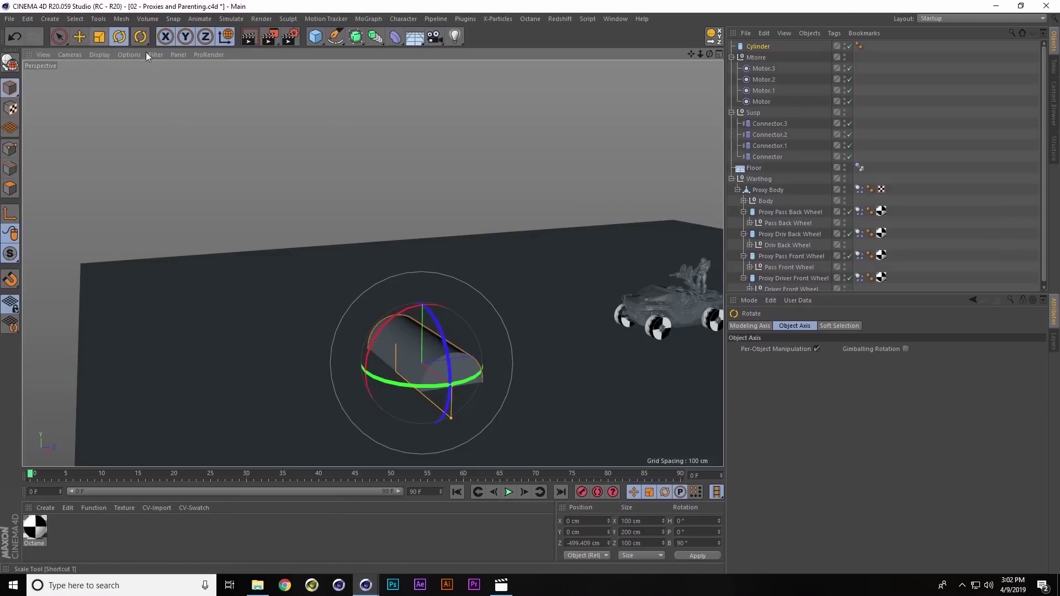
Lower the cylinder to about -35 cm in Y so it forms a shallow bump, and play the simulation past it
{"action": "left_click", "coordinate": [80, 37]}
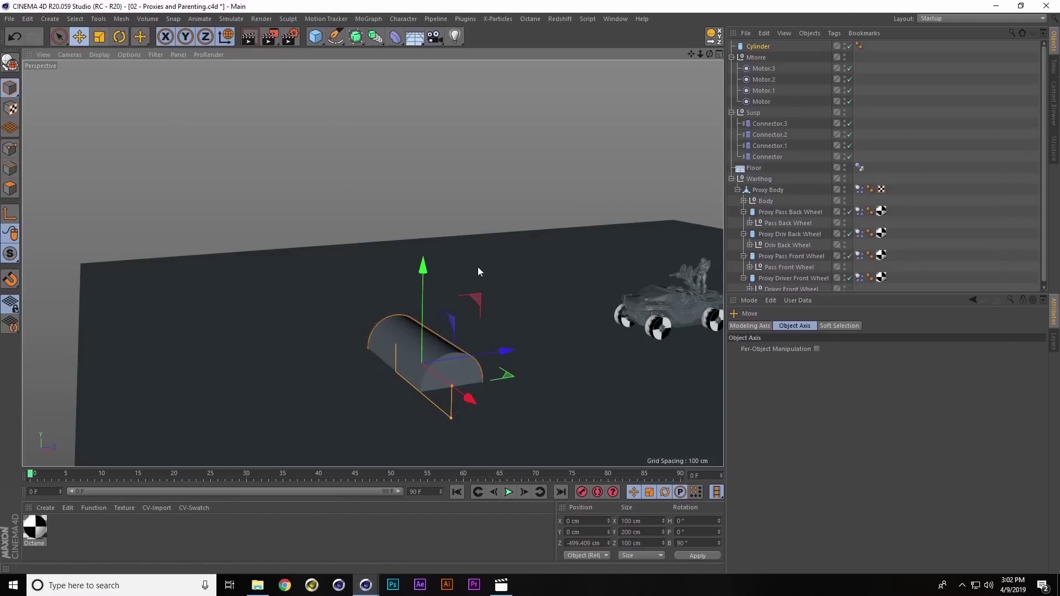
{"action": "left_click_drag", "start_coordinate": [425, 274], "coordinate": [441, 294]}
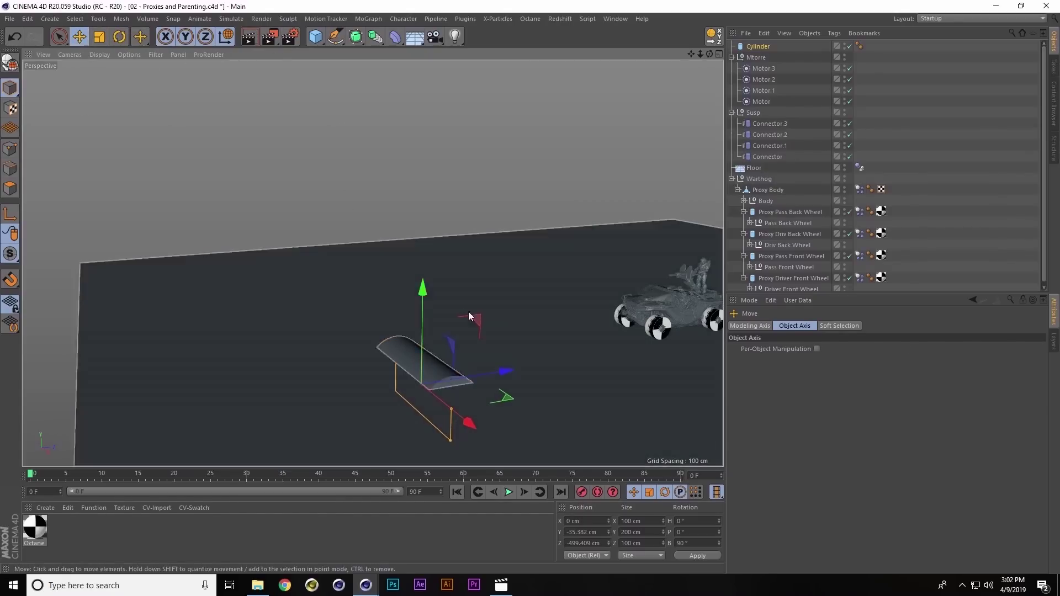
{"action": "scroll", "coordinate": [508, 355], "scroll_direction": "up", "scroll_amount": 2}
{"action": "middle_click_drag", "start_coordinate": [532, 338], "coordinate": [504, 317], "text": "alt"}
{"action": "left_click_drag", "start_coordinate": [503, 319], "coordinate": [395, 390], "text": "alt"}
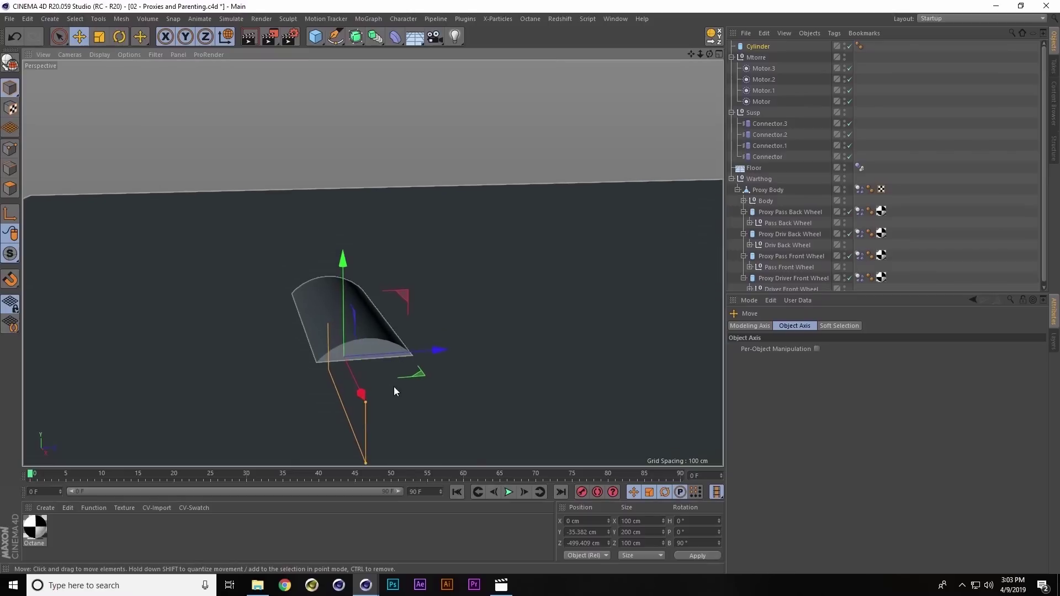
{"action": "left_click", "coordinate": [508, 492]}
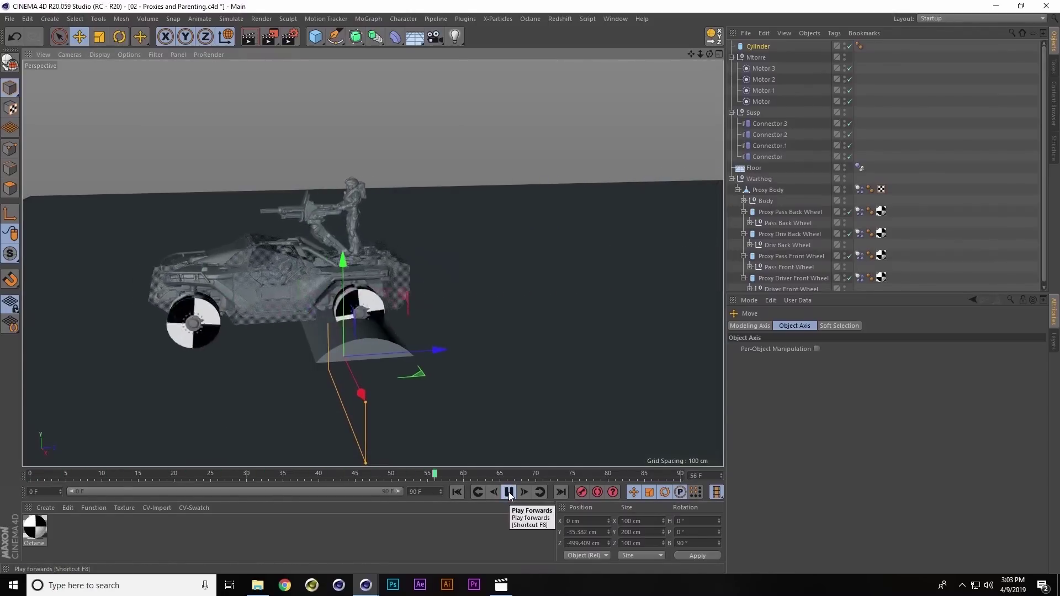
{"action": "left_click", "coordinate": [508, 492]}
{"action": "left_click", "coordinate": [457, 491]}
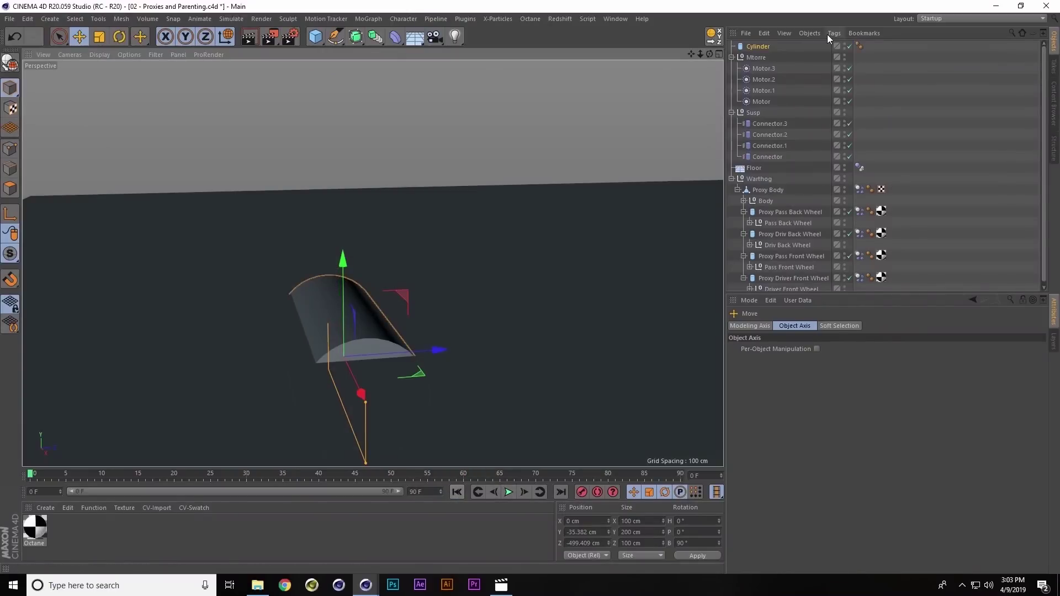
Give the cylinder a Collider Body tag and play the simulation of the Warthog driving over it
{"action": "right_click", "coordinate": [750, 49]}
{"action": "mouse_move", "coordinate": [796, 55]}
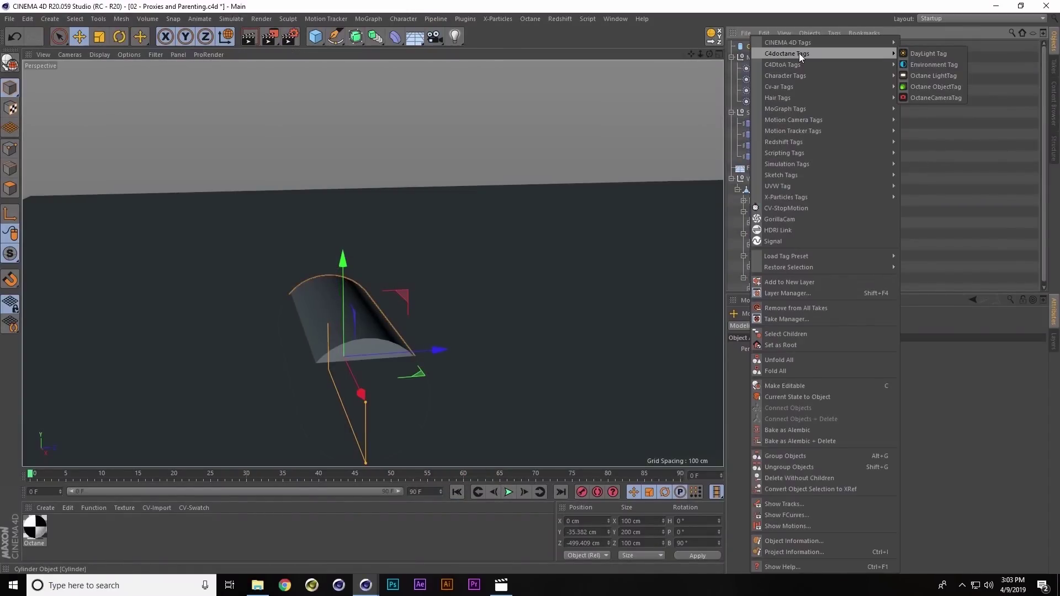
{"action": "mouse_move", "coordinate": [820, 163]}
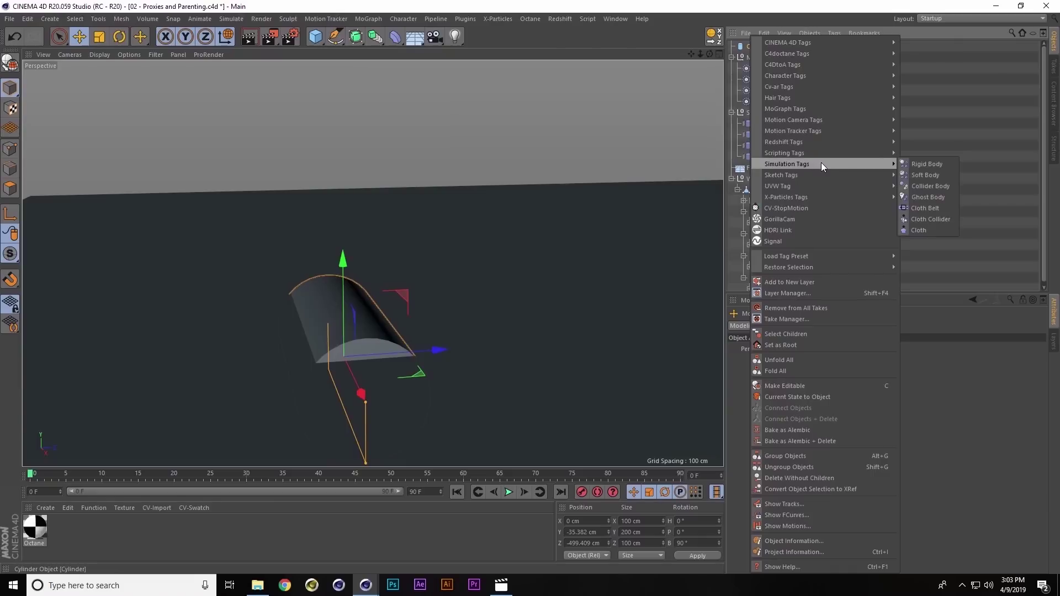
{"action": "left_click", "coordinate": [924, 188]}
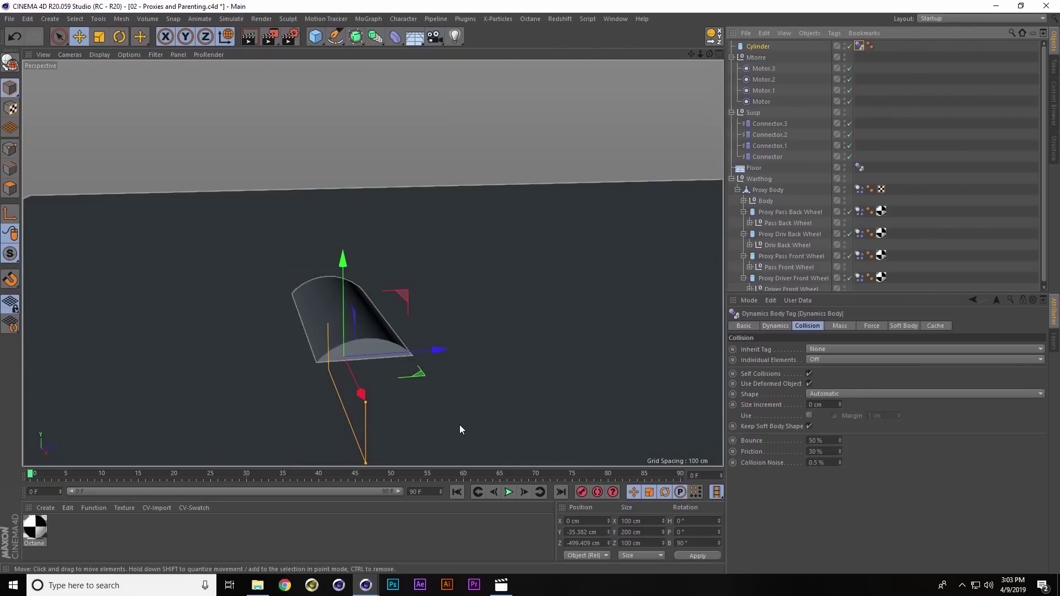
{"action": "left_click", "coordinate": [509, 491]}
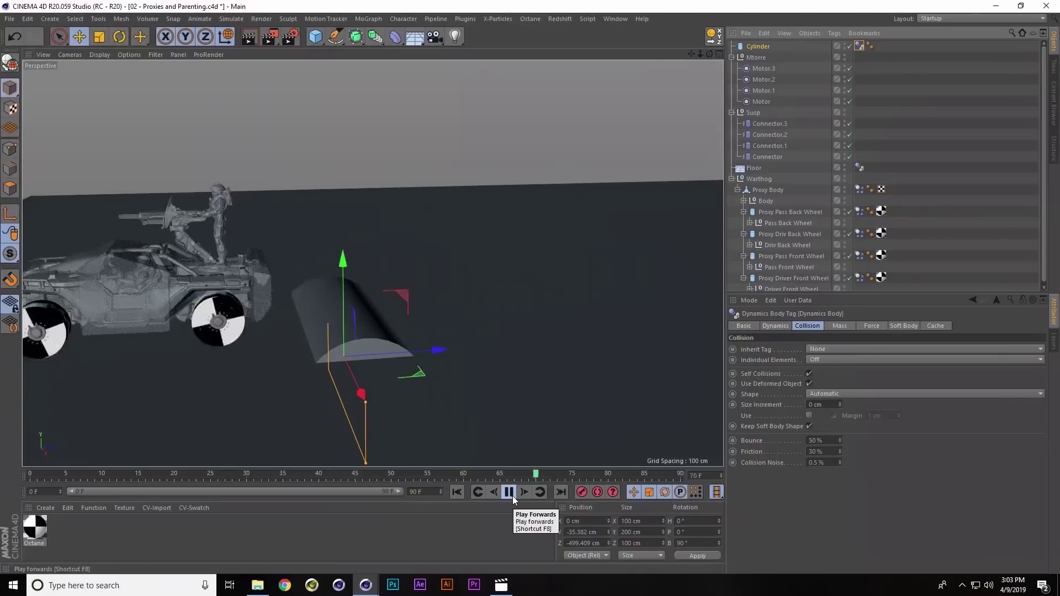
{"action": "left_click", "coordinate": [509, 492]}
{"action": "left_click", "coordinate": [454, 493]}
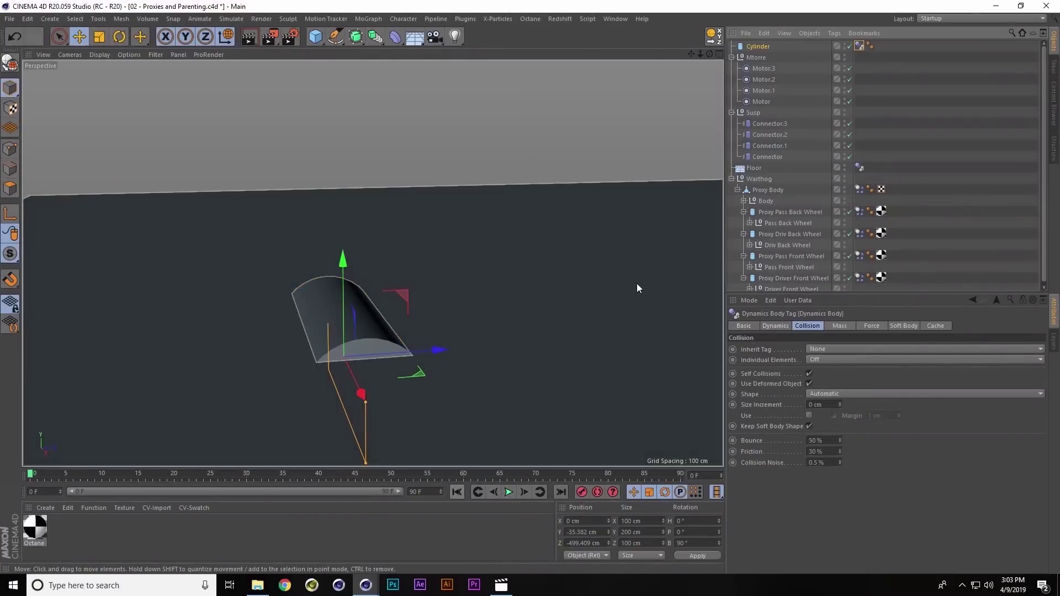
{"action": "left_click", "coordinate": [512, 491]}
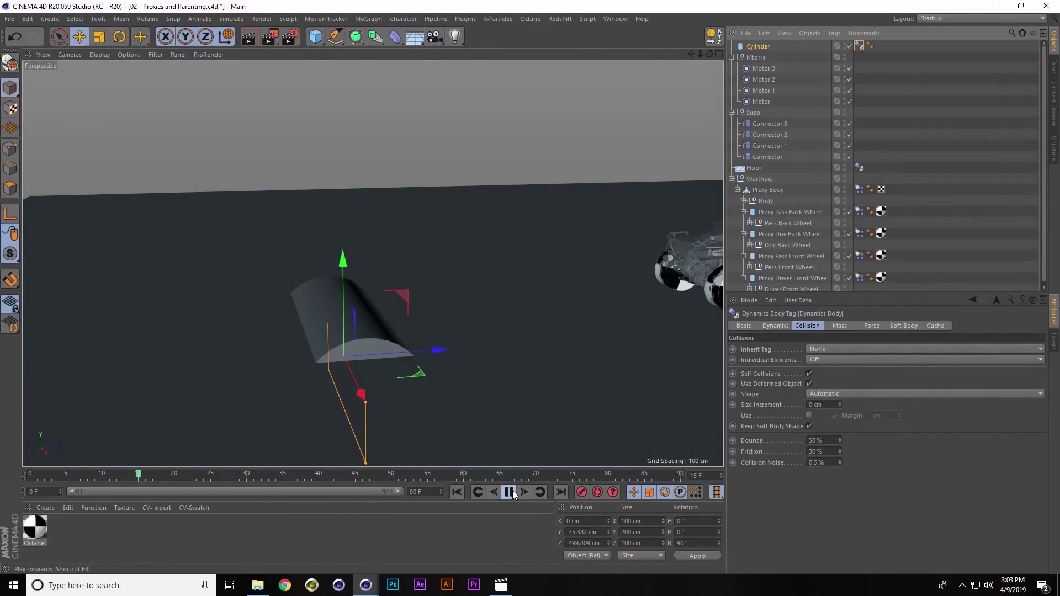
Stop and rewind the simulation, set the suspension stiffness of all four connectors to 25, and play it to test
{"action": "left_click", "coordinate": [508, 492]}
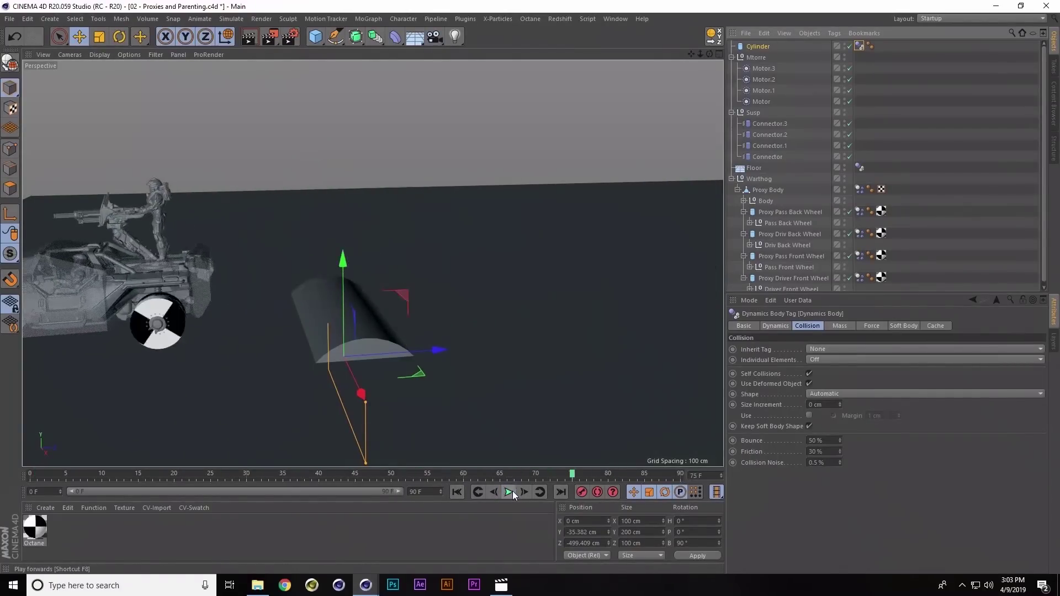
{"action": "left_click", "coordinate": [461, 492]}
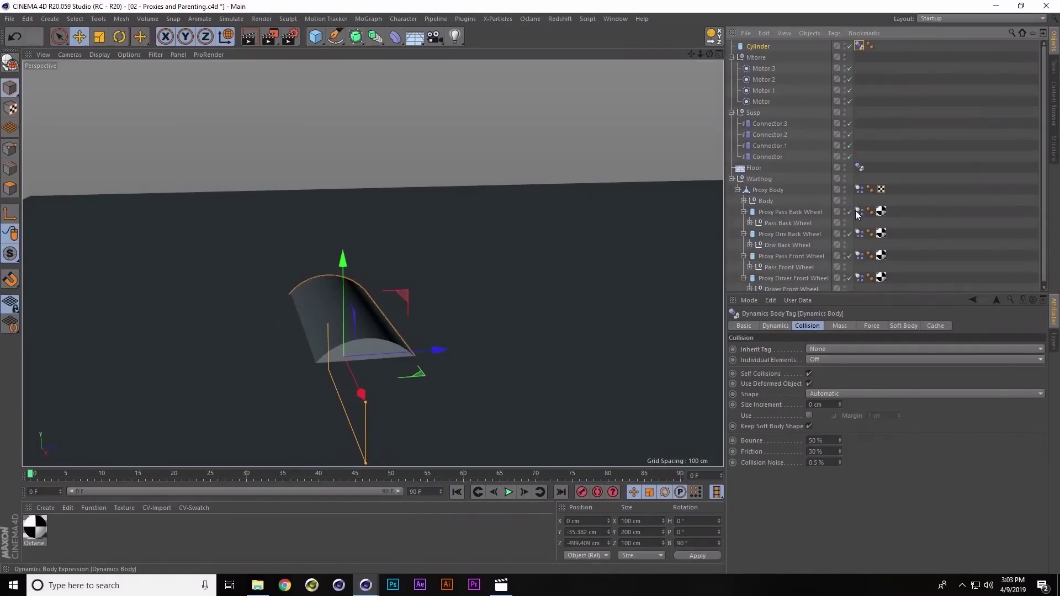
{"action": "left_click", "coordinate": [762, 157]}
{"action": "left_click", "coordinate": [773, 123], "text": "shift"}
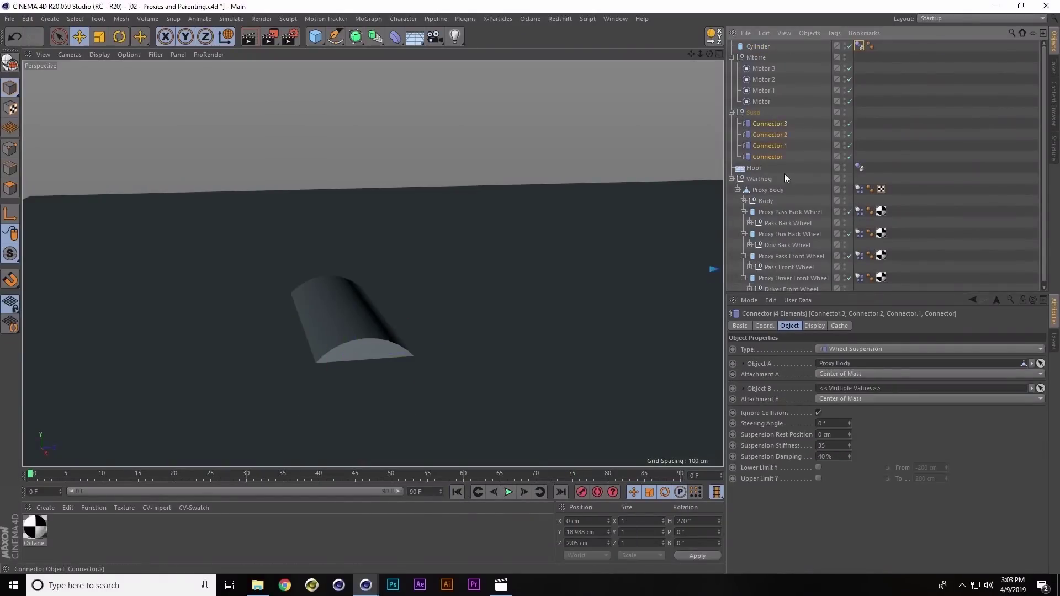
{"action": "left_click_drag", "start_coordinate": [834, 444], "coordinate": [713, 413]}
{"action": "type", "text": "25"}
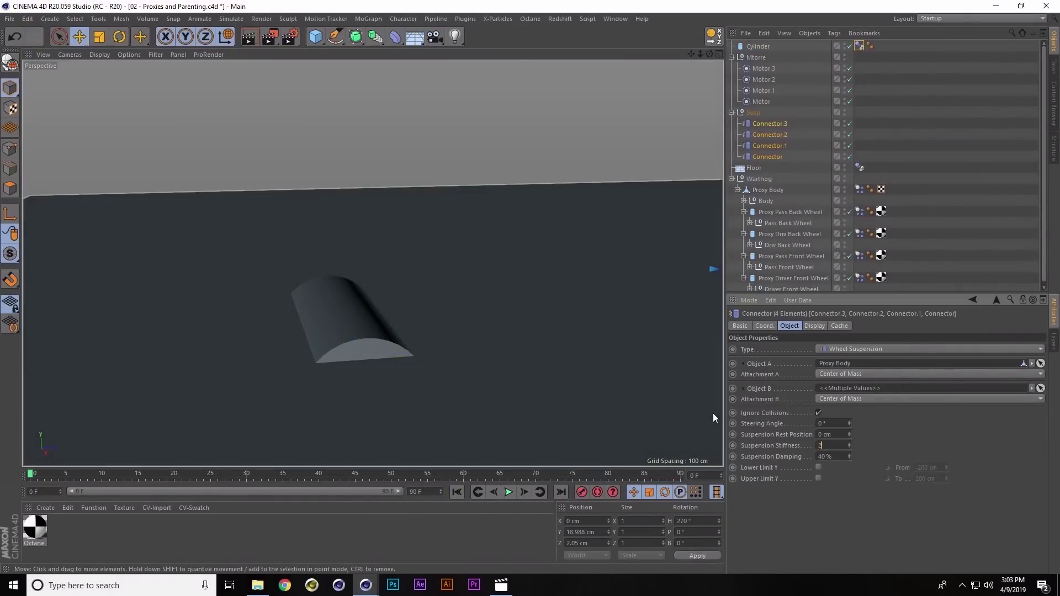
{"action": "key", "text": "Return"}
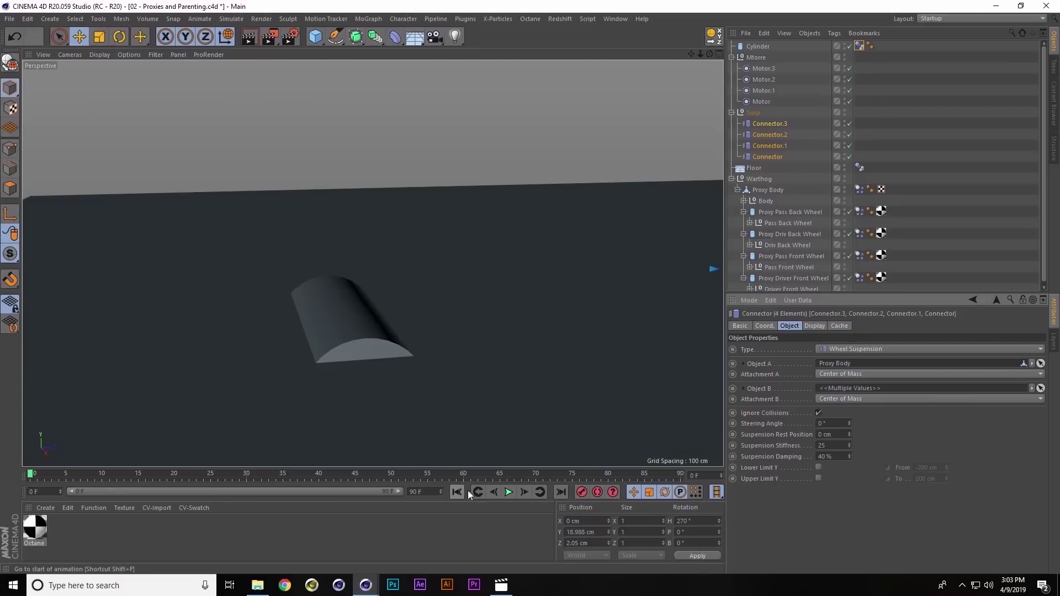
{"action": "left_click", "coordinate": [507, 491]}
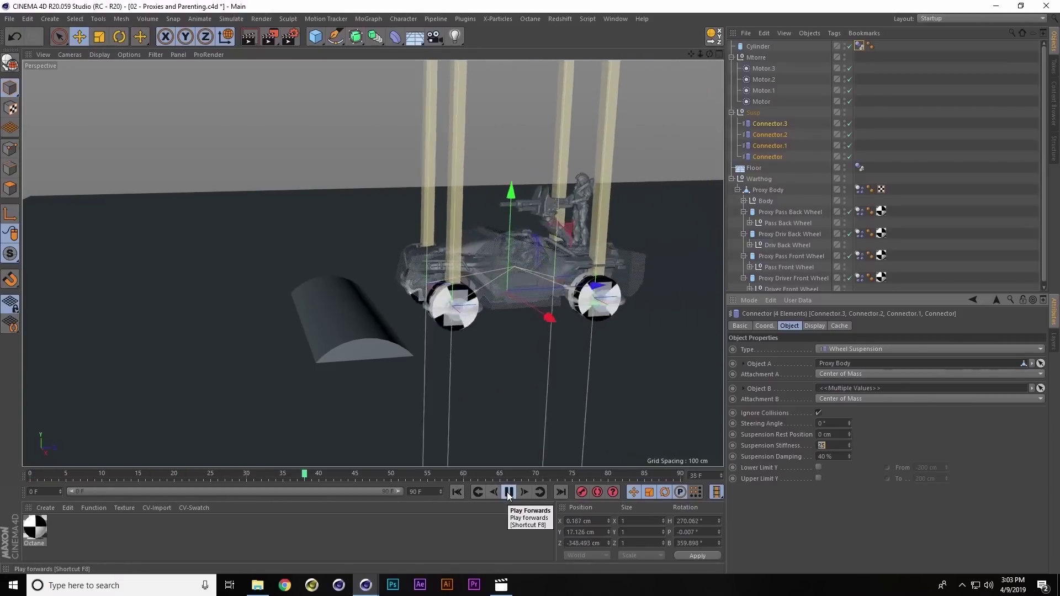
{"action": "left_click", "coordinate": [508, 492]}
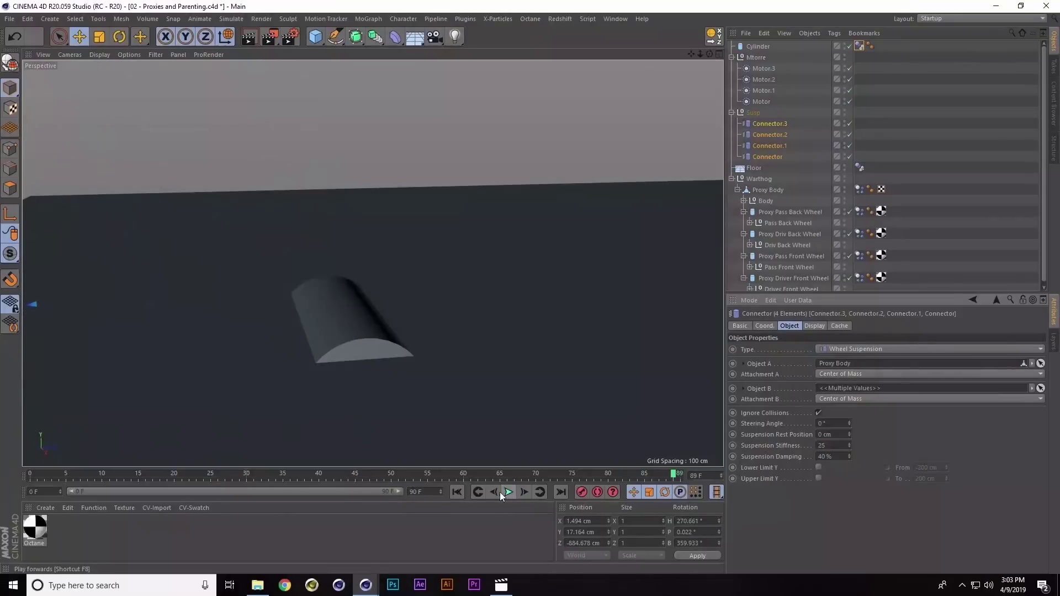
Set the four connectors' suspension stiffness to 15, play the simulation over the bump, and return to the first frame
{"action": "left_click_drag", "start_coordinate": [842, 446], "coordinate": [697, 452]}
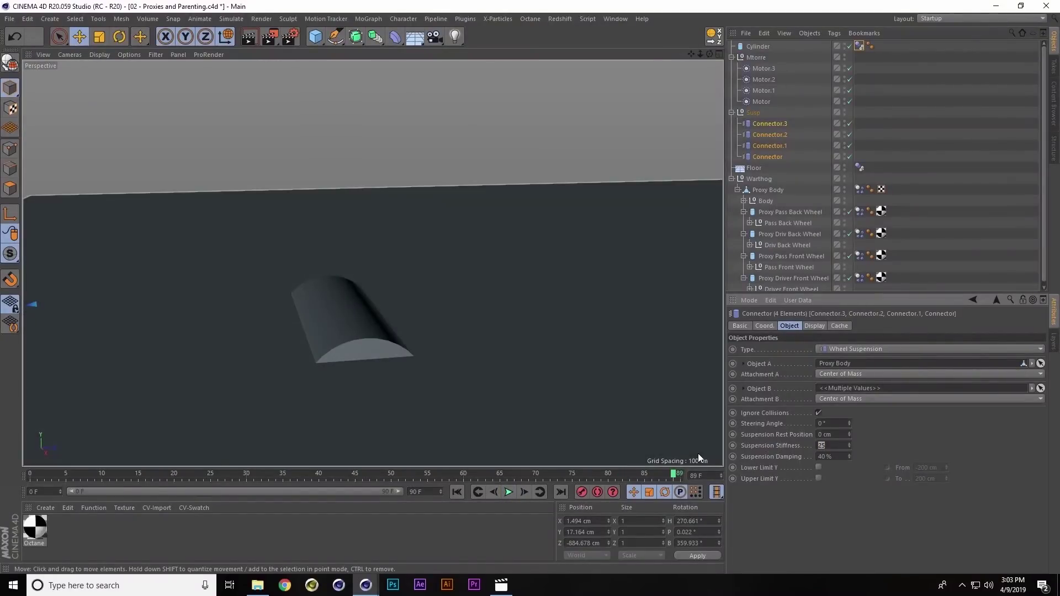
{"action": "type", "text": "15"}
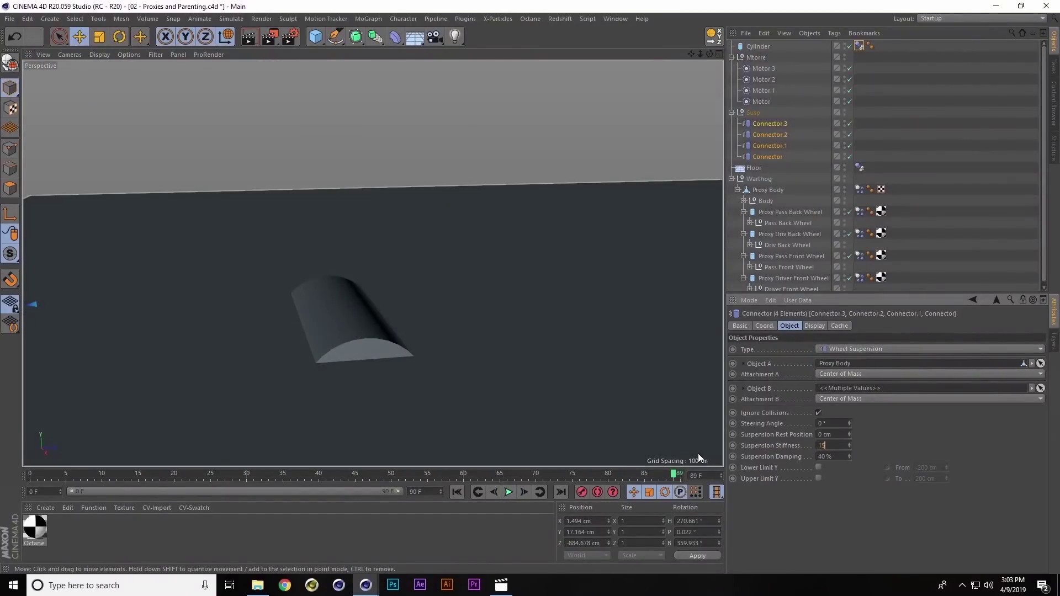
{"action": "left_click", "coordinate": [457, 492]}
{"action": "left_click", "coordinate": [508, 492]}
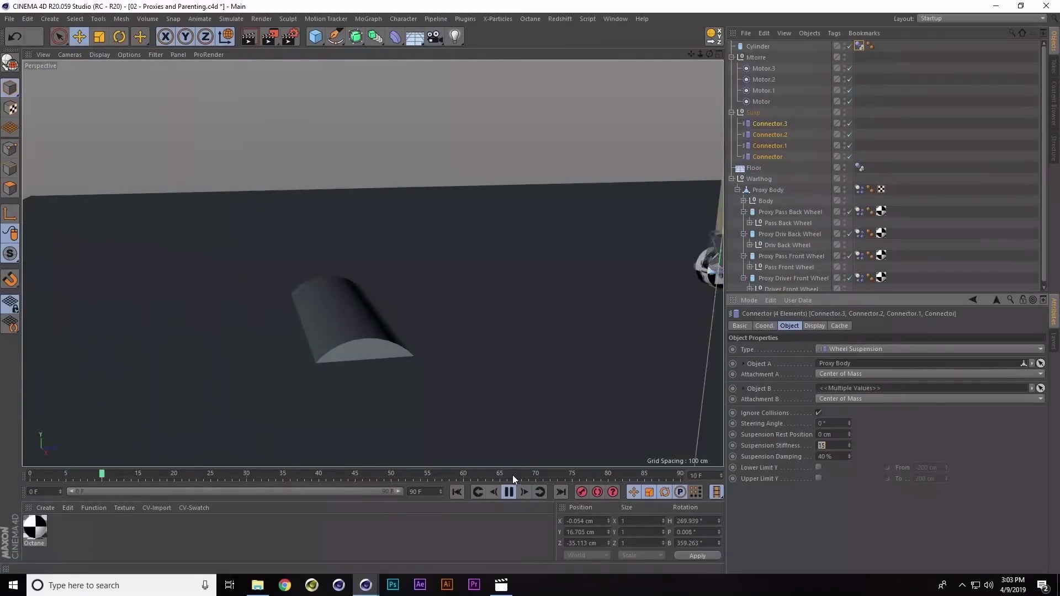
{"action": "left_click_drag", "start_coordinate": [296, 295], "coordinate": [220, 290], "text": "alt"}
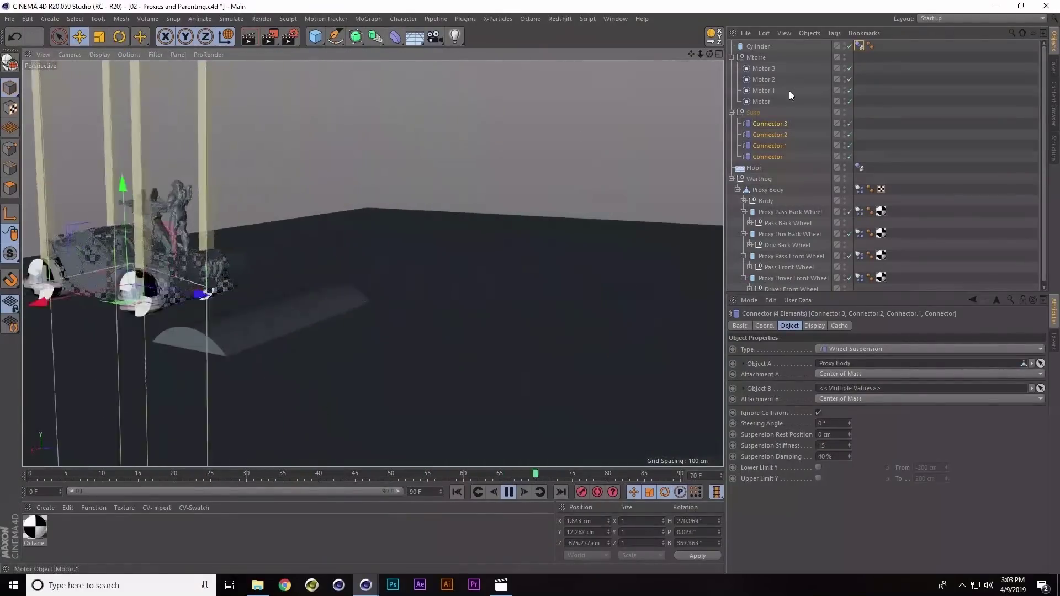
{"action": "left_click", "coordinate": [756, 57]}
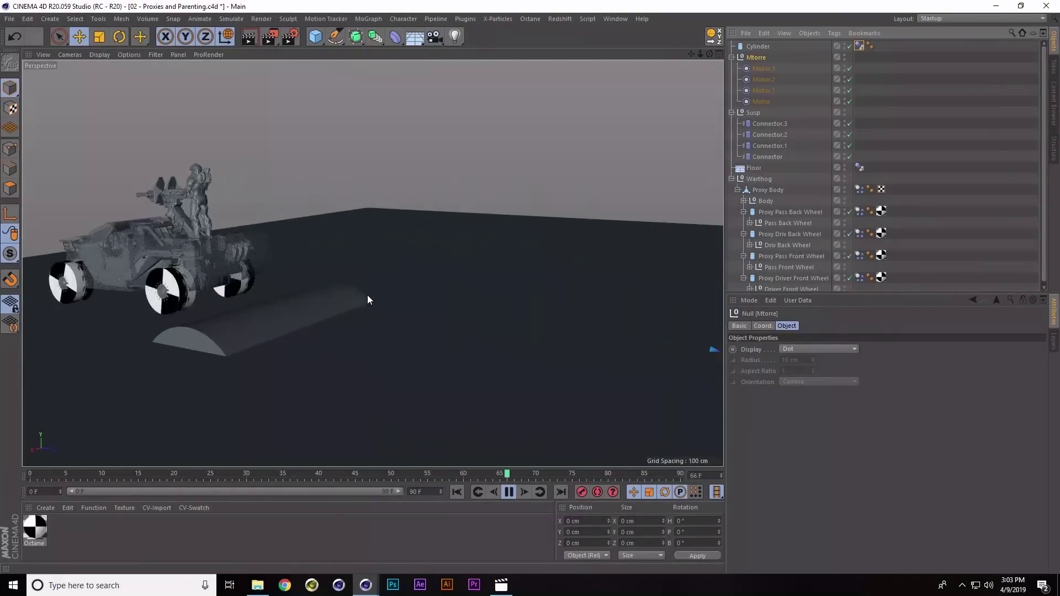
{"action": "left_click", "coordinate": [508, 492]}
{"action": "left_click", "coordinate": [456, 494]}
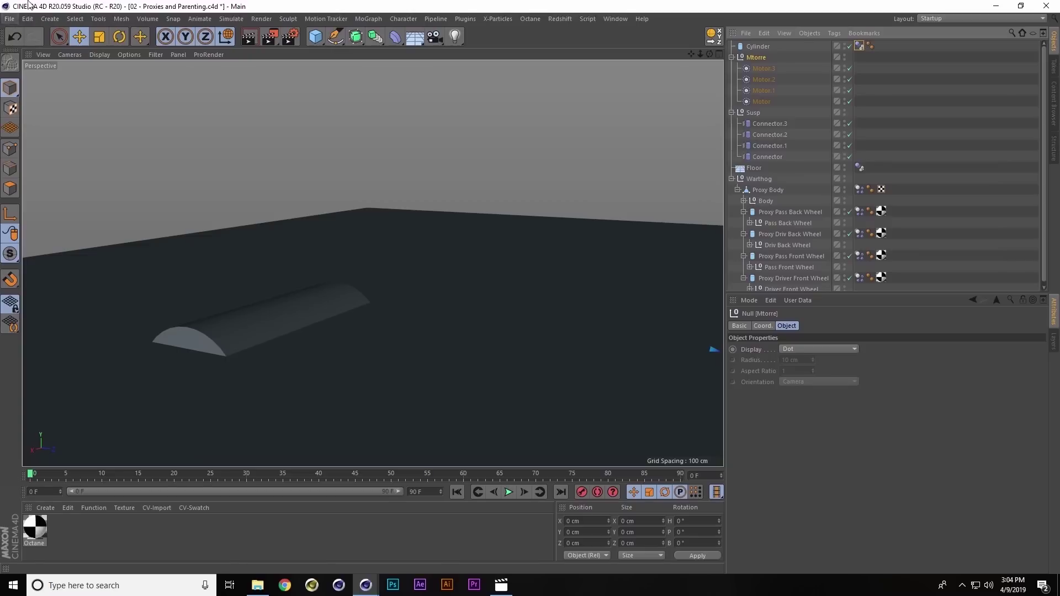
Open the "04 - Dynamics" scene from the Presentation files folder and close the Material Editor
{"action": "left_click", "coordinate": [257, 585]}
{"action": "double_click", "coordinate": [408, 223]}
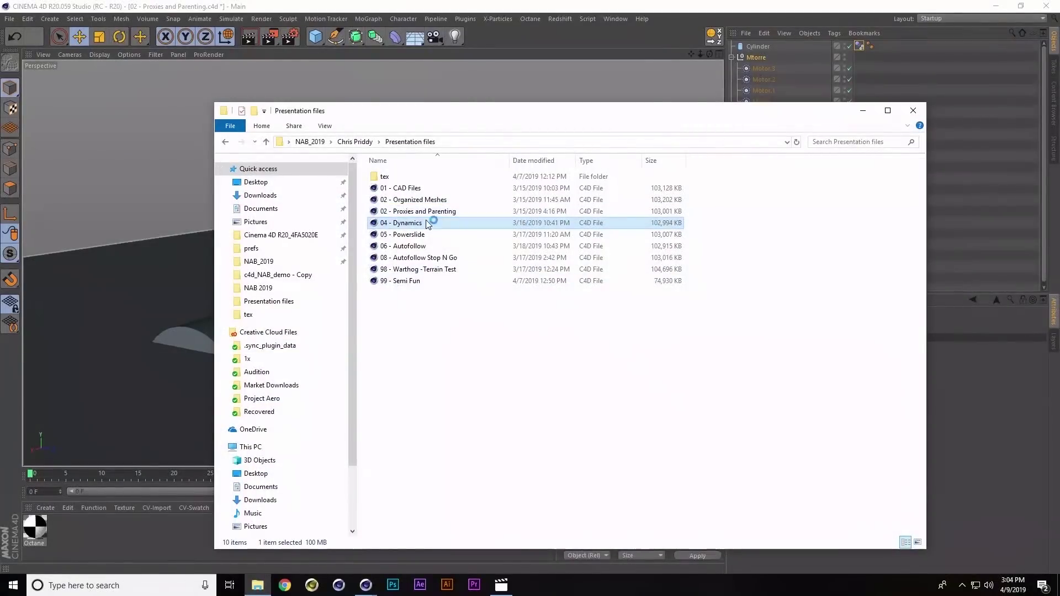
{"action": "left_click", "coordinate": [864, 110]}
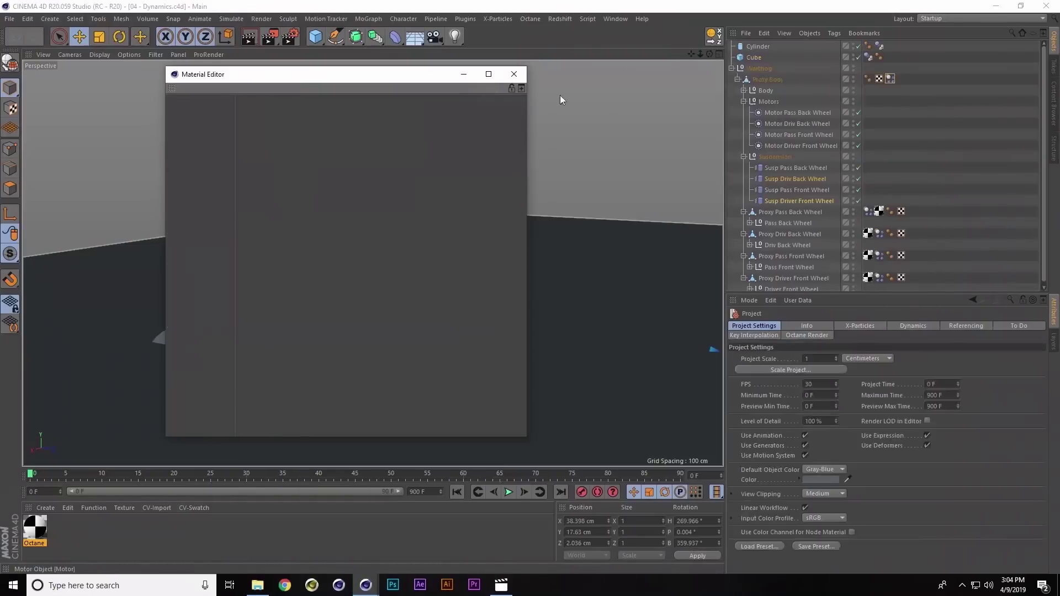
{"action": "left_click", "coordinate": [514, 74]}
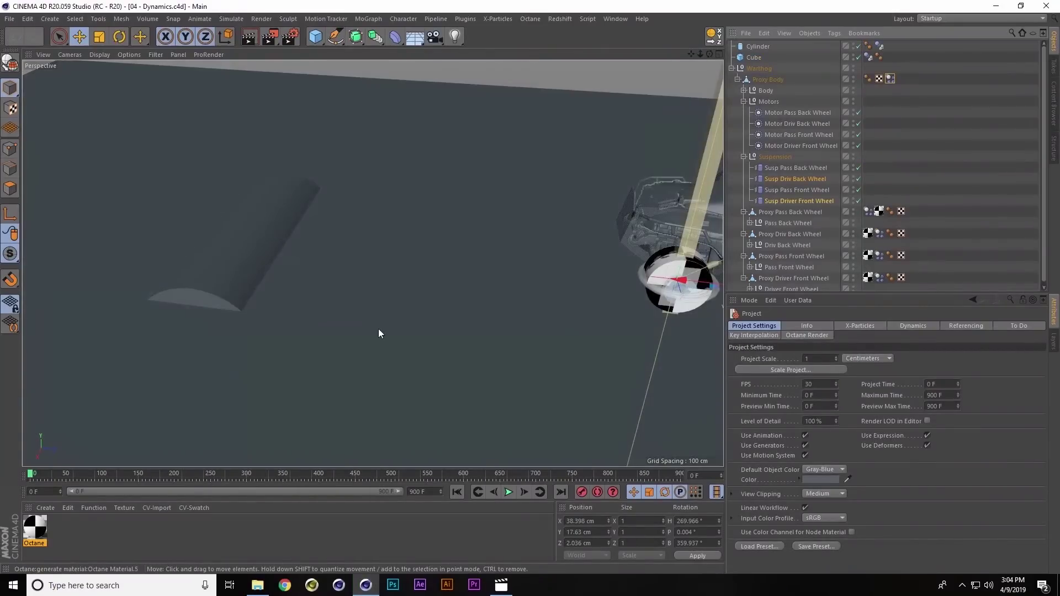
Delete the cylinder bump lying on the ground ahead of the vehicle
{"action": "right_click_drag", "start_coordinate": [379, 329], "coordinate": [445, 297], "text": "alt"}
{"action": "middle_click_drag", "start_coordinate": [445, 297], "coordinate": [236, 309], "text": "alt"}
{"action": "left_click", "coordinate": [163, 298]}
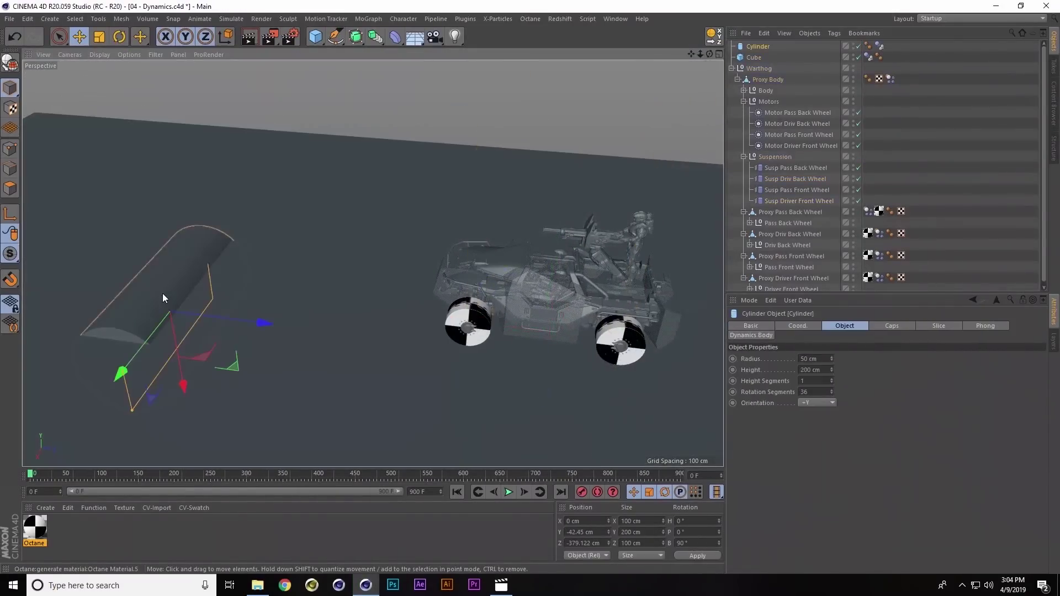
{"action": "key", "text": "Delete"}
Add a null as a child of the Warthog object and name it "Controls"
{"action": "scroll", "coordinate": [534, 279], "scroll_direction": "down", "scroll_amount": 3}
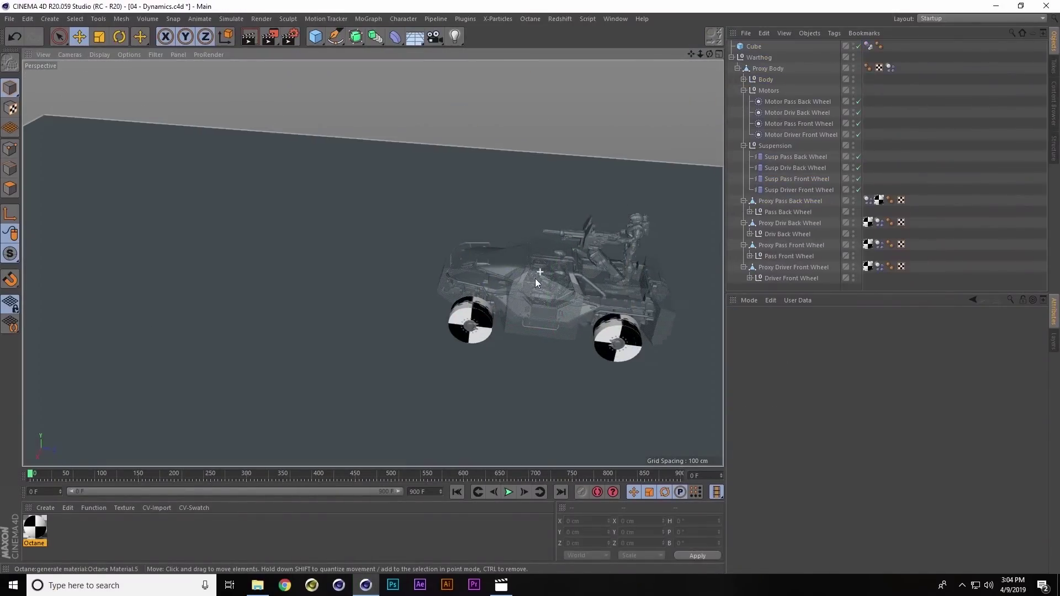
{"action": "middle_click_drag", "start_coordinate": [549, 276], "coordinate": [468, 255], "text": "alt"}
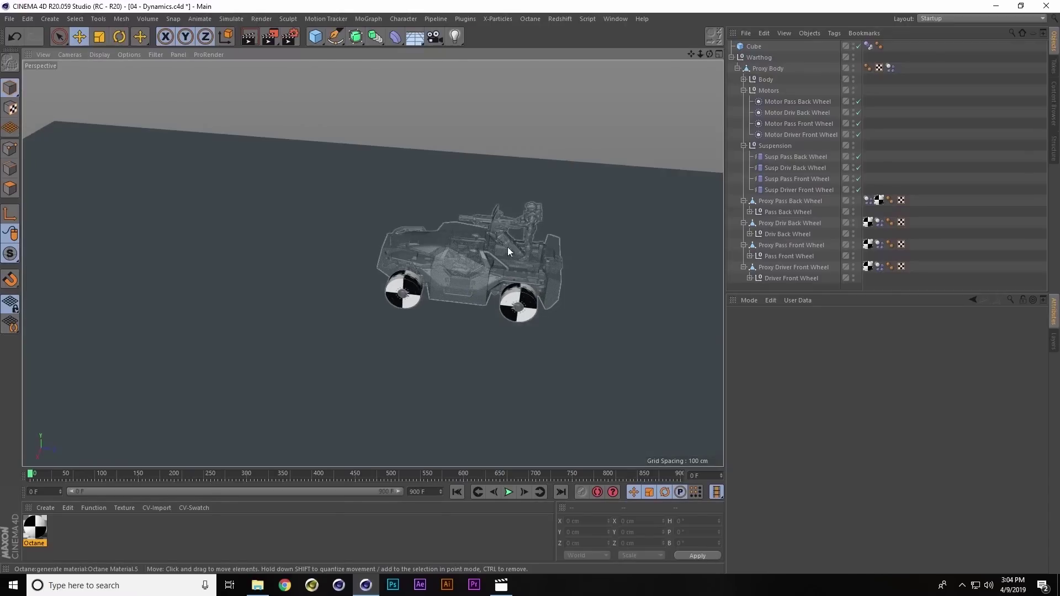
{"action": "left_click", "coordinate": [760, 60]}
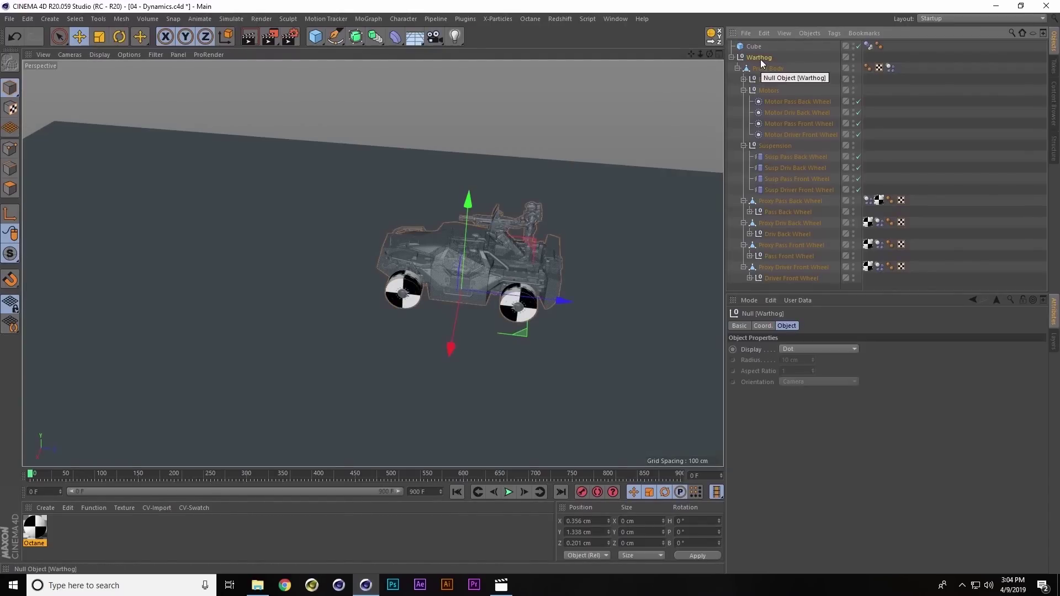
{"action": "left_click", "coordinate": [315, 36]}
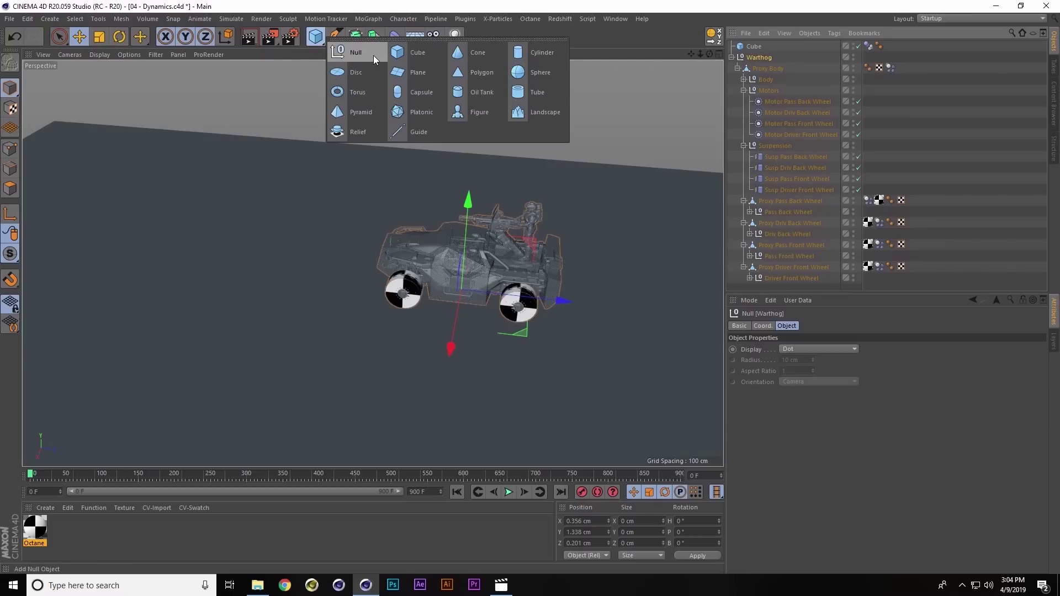
{"action": "left_click", "coordinate": [356, 53]}
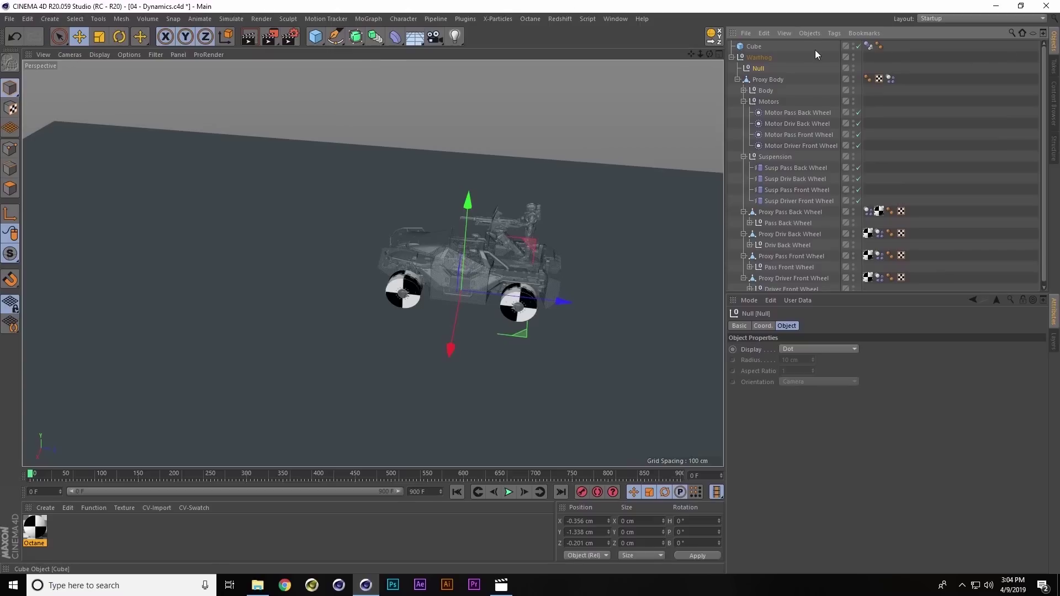
{"action": "double_click", "coordinate": [759, 69]}
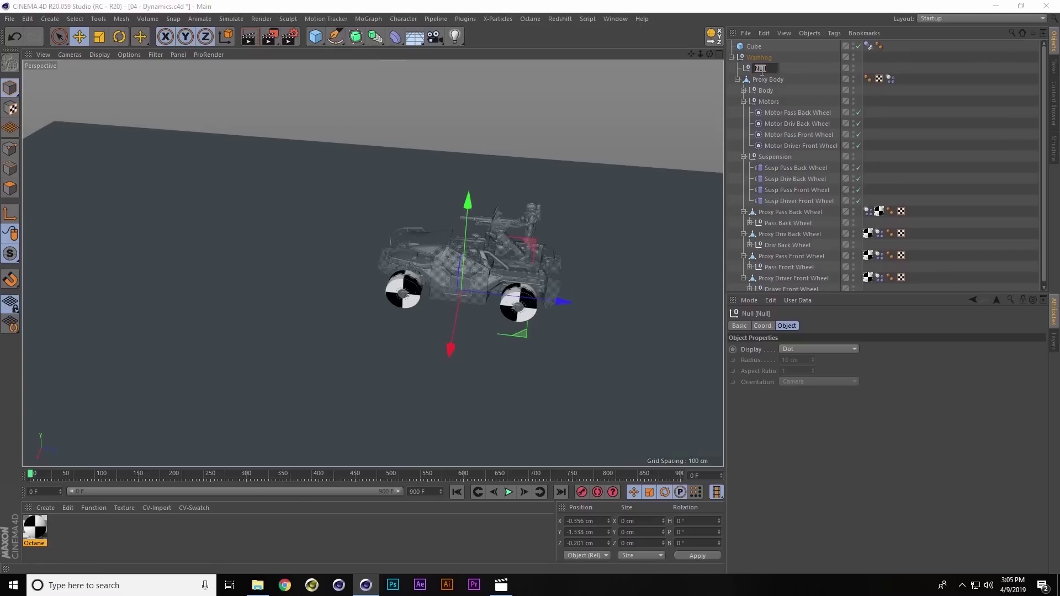
{"action": "type", "text": "Controls"}
{"action": "key", "text": "Return"}
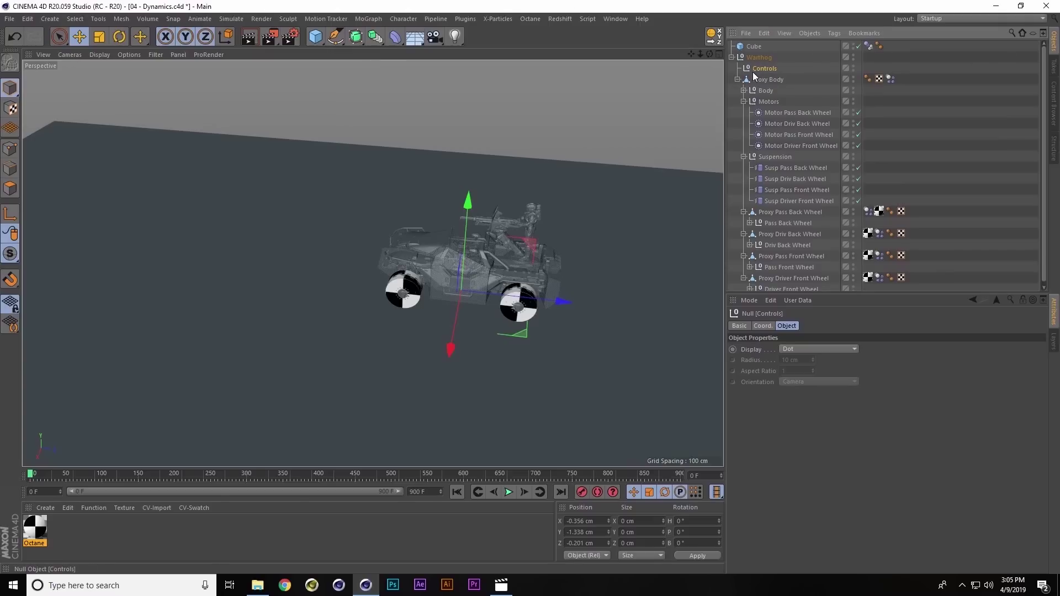
Add a user data entry to the Controls null and move its dialog clear of the object settings
{"action": "left_click", "coordinate": [793, 302]}
{"action": "left_click", "coordinate": [794, 302]}
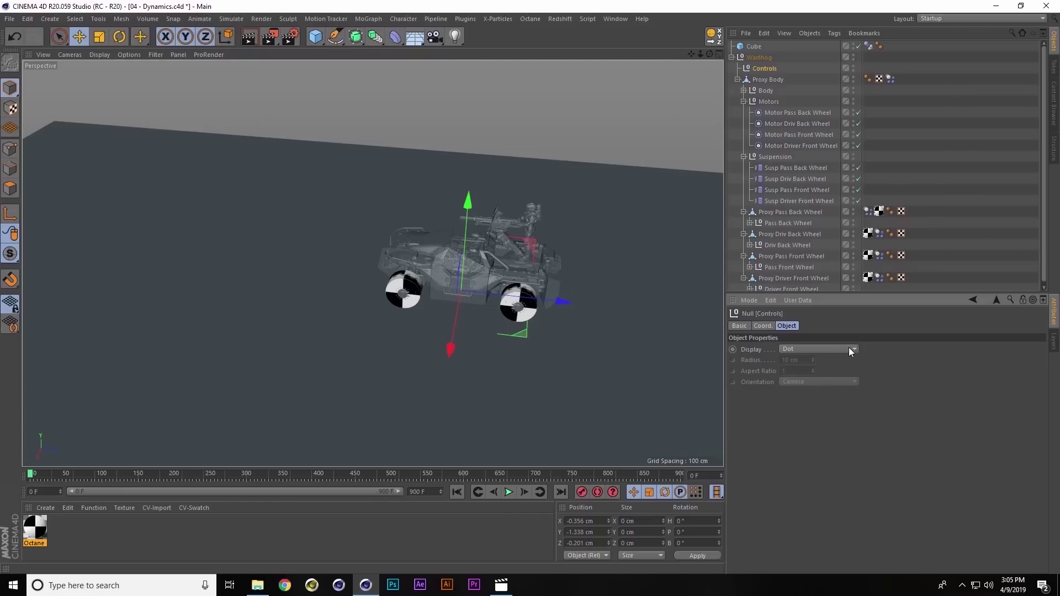
{"action": "left_click", "coordinate": [800, 299]}
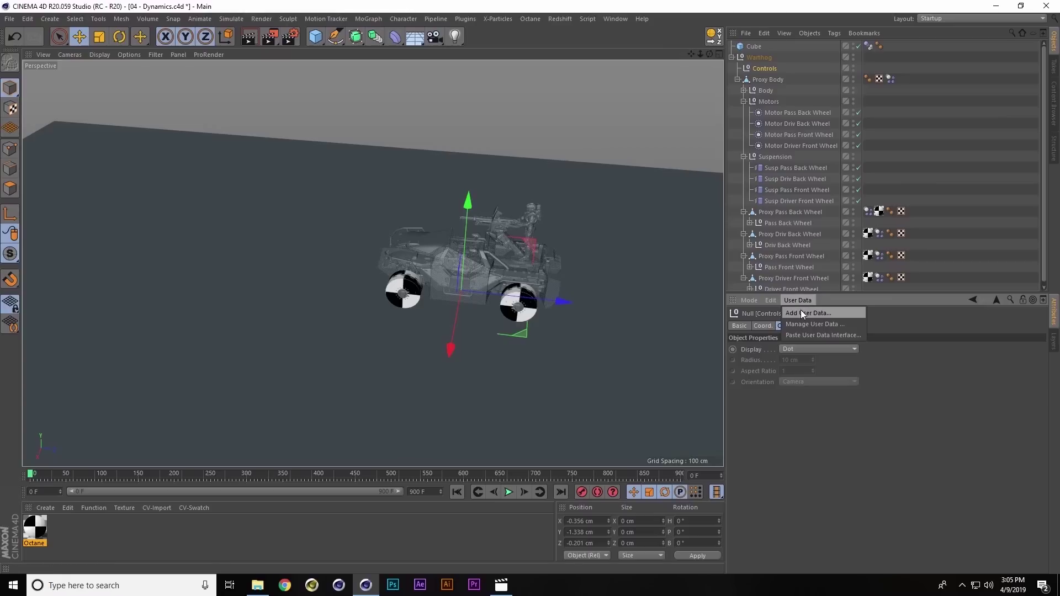
{"action": "left_click", "coordinate": [802, 312]}
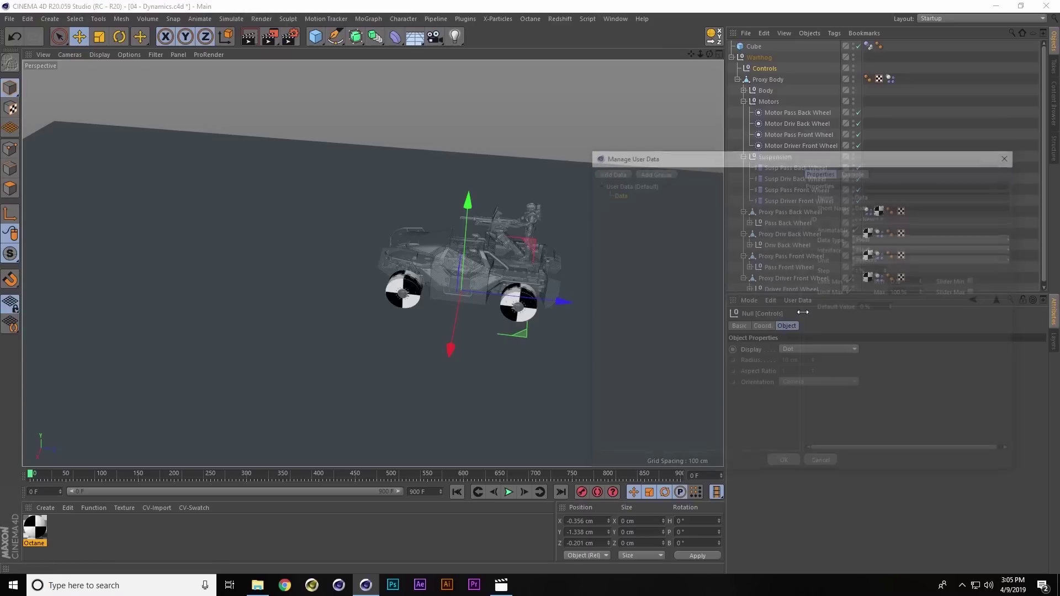
{"action": "left_click_drag", "start_coordinate": [847, 159], "coordinate": [529, 155]}
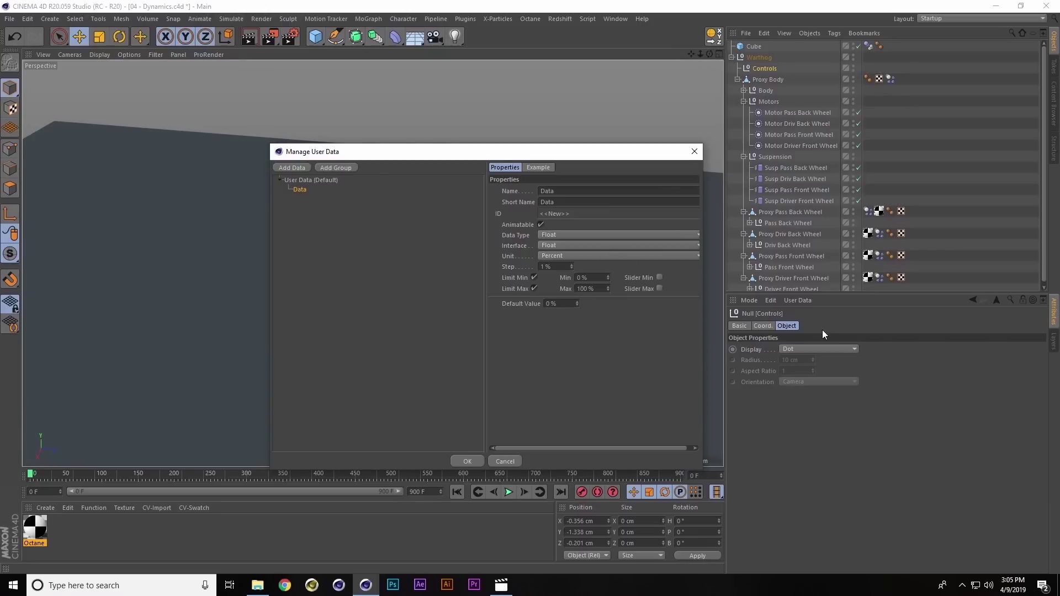
Add a user data group and nest the Data entry inside it
{"action": "left_click", "coordinate": [303, 180]}
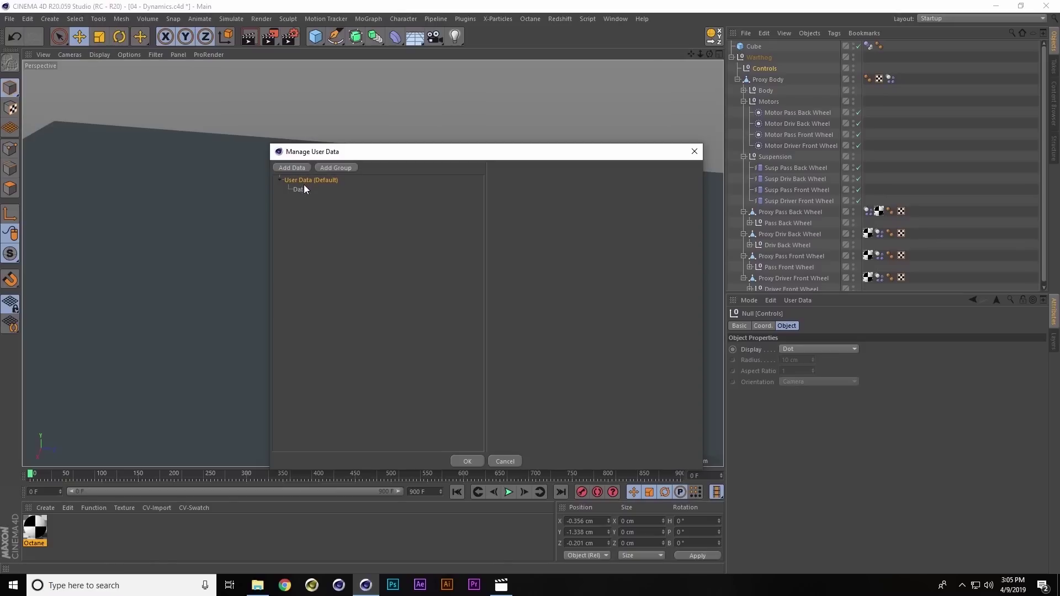
{"action": "left_click", "coordinate": [329, 167]}
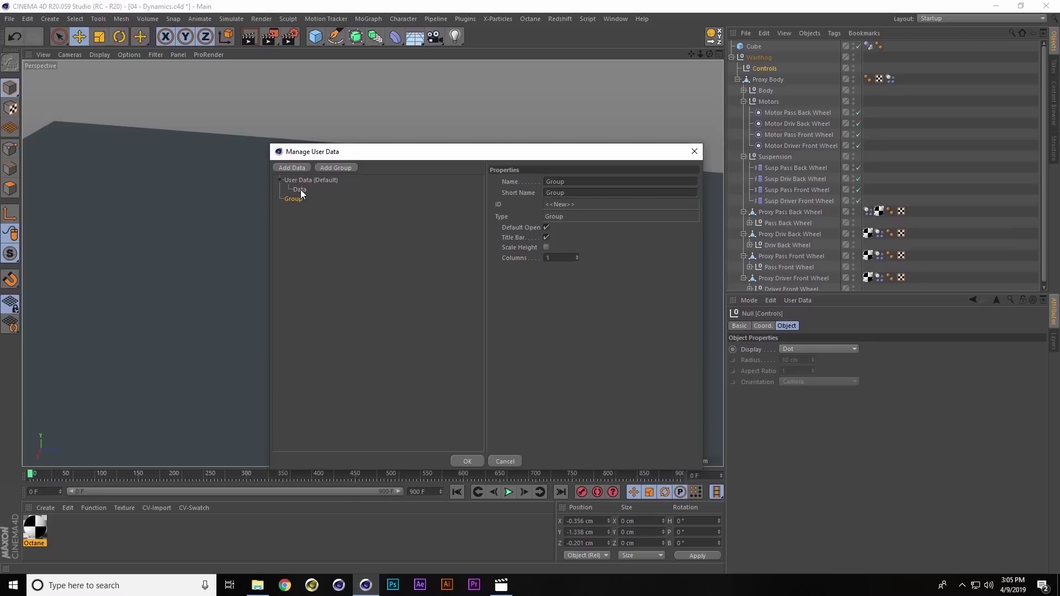
{"action": "left_click_drag", "start_coordinate": [300, 191], "coordinate": [297, 200]}
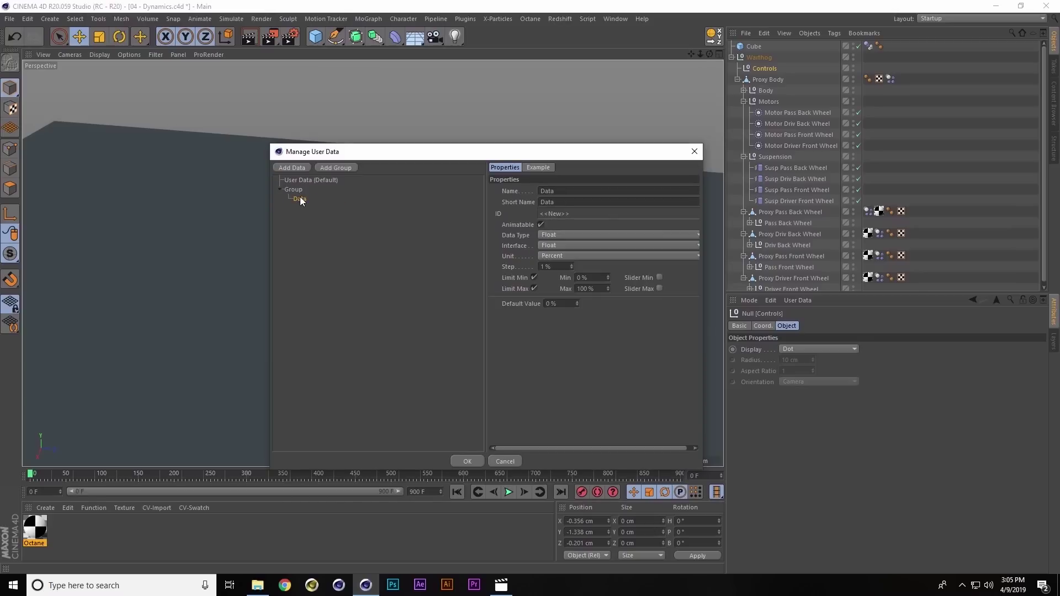
Rename the user data group as "Controls"
{"action": "left_click", "coordinate": [293, 189]}
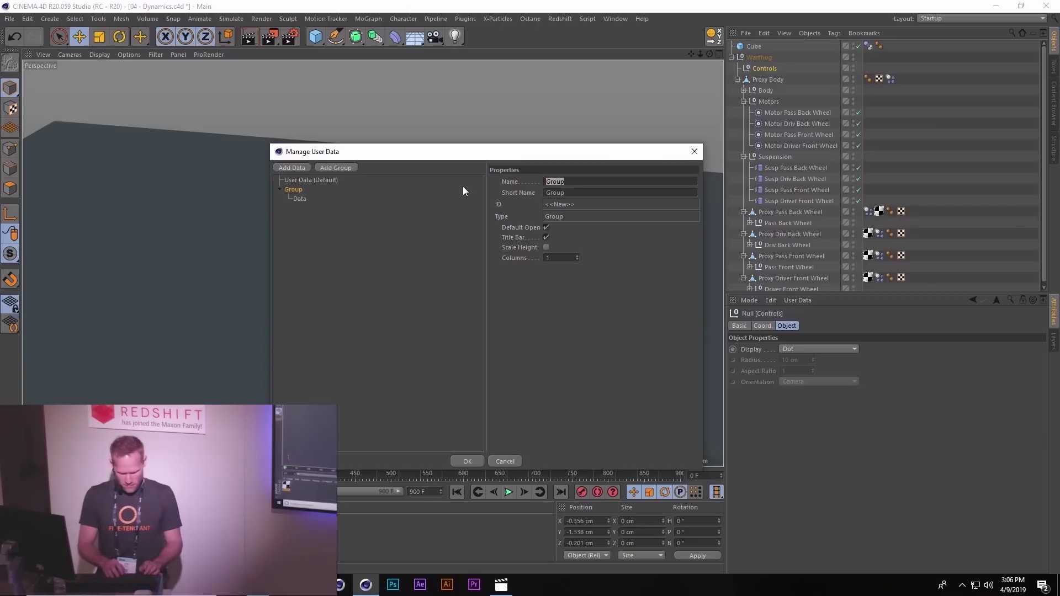
{"action": "type", "text": "Cont"}
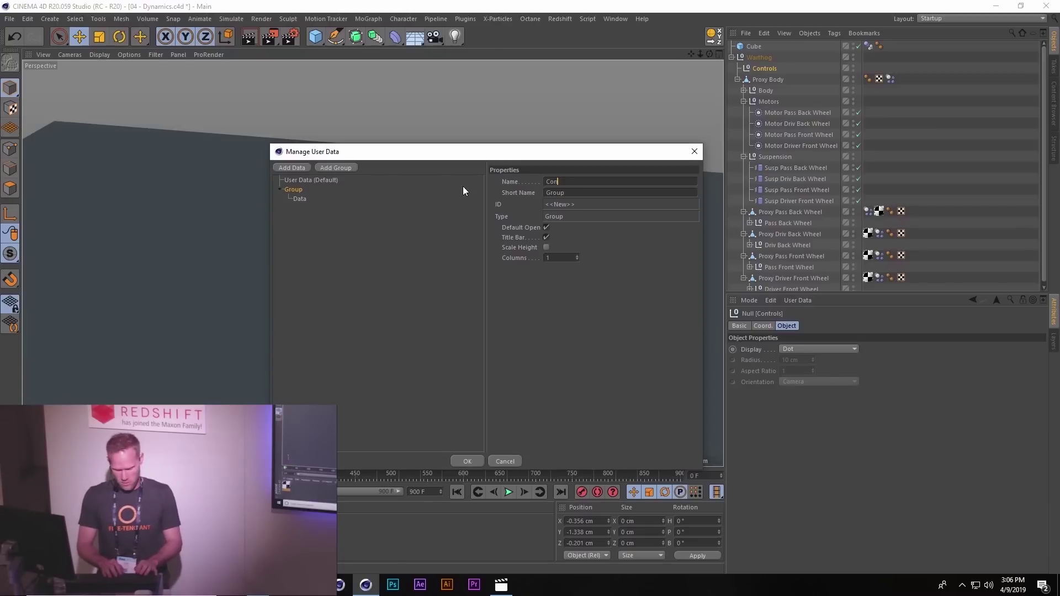
{"action": "type", "text": "rols"}
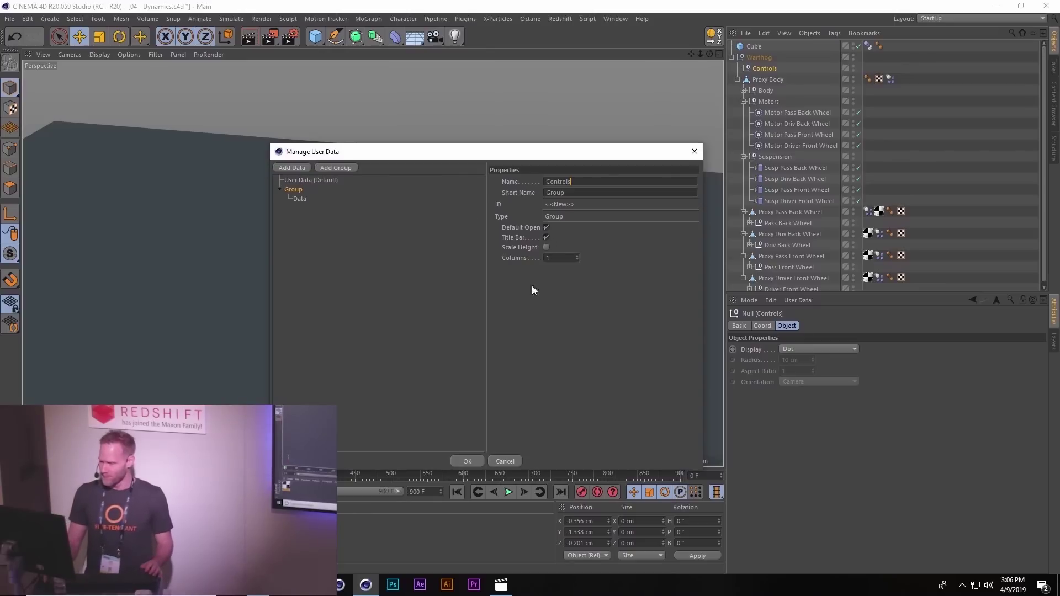
{"action": "key", "text": "Return"}
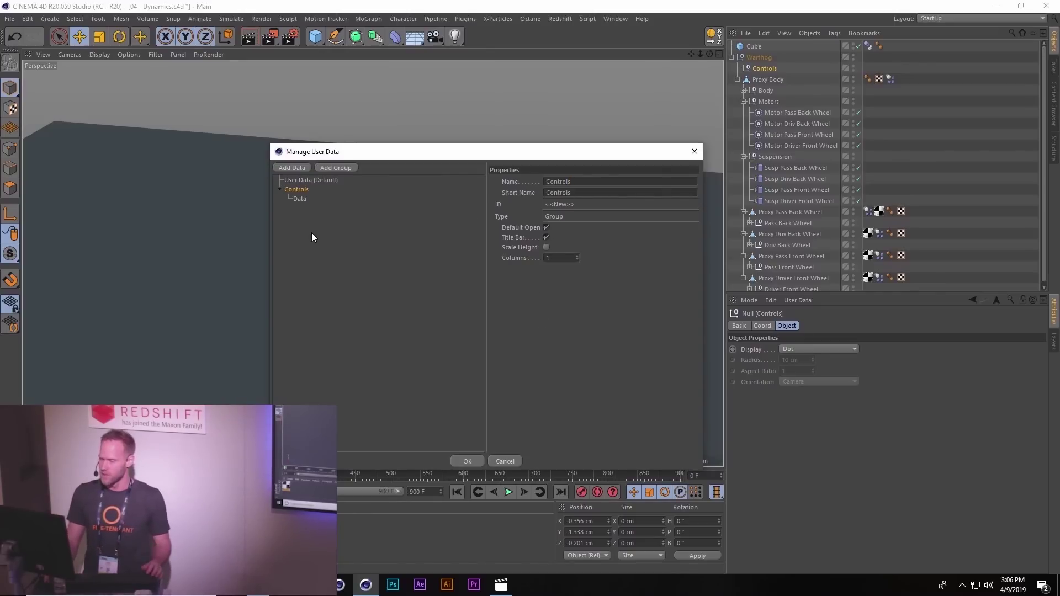
Rename the Data entry in the Controls user data group as "Speed"
{"action": "left_click", "coordinate": [301, 200]}
{"action": "left_click", "coordinate": [569, 191]}
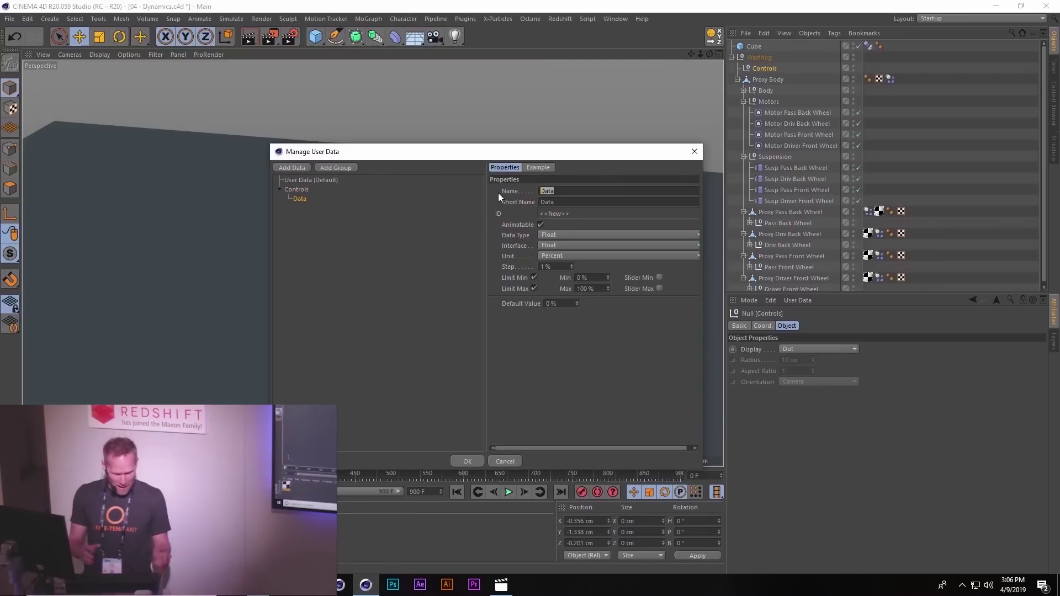
{"action": "type", "text": "Speeed"}
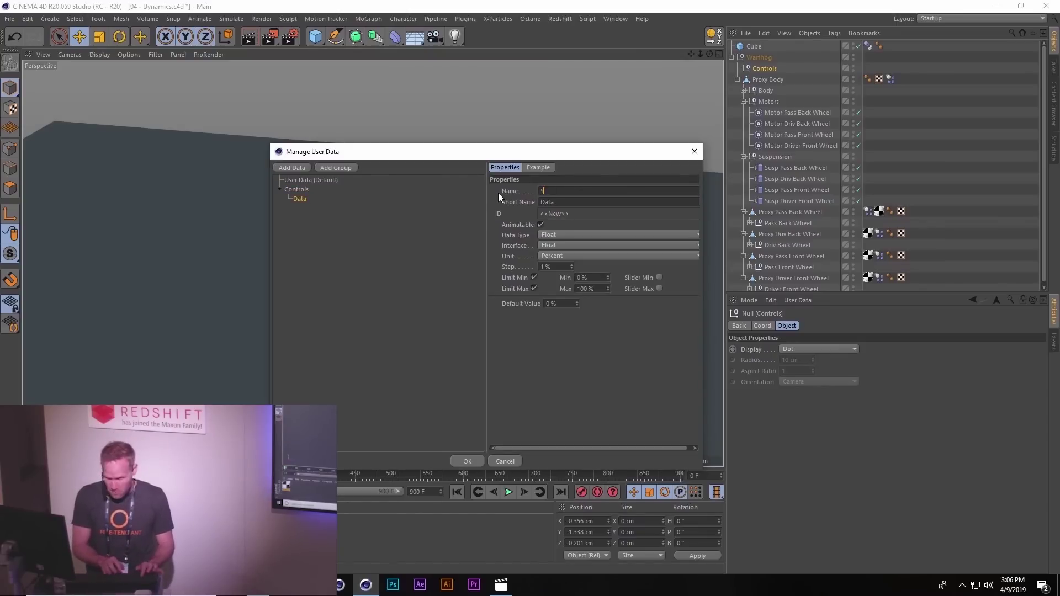
{"action": "key", "text": "BackSpace"}
{"action": "key", "text": "BackSpace"}
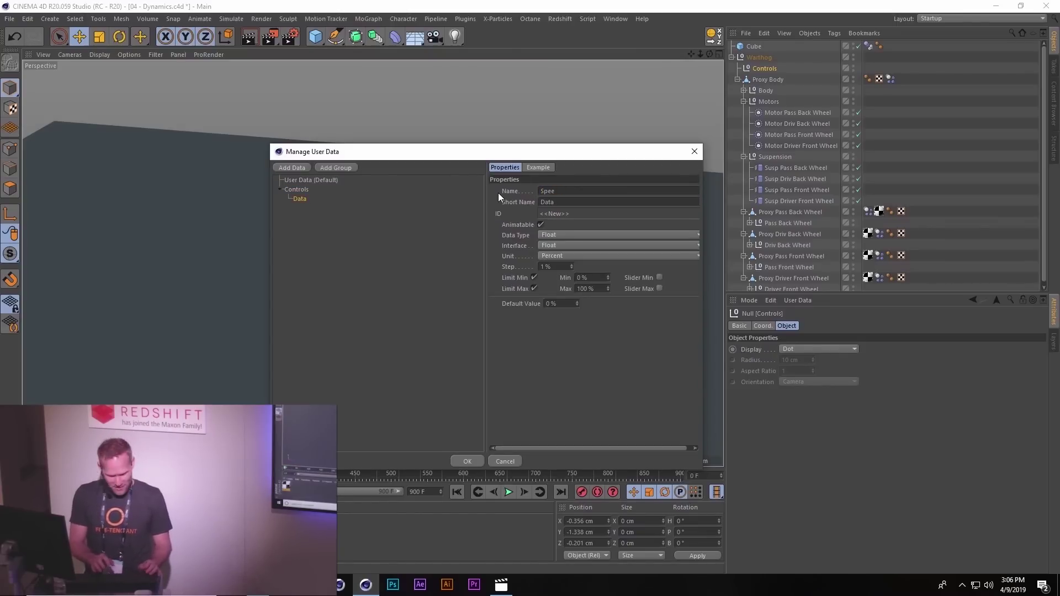
{"action": "type", "text": "d"}
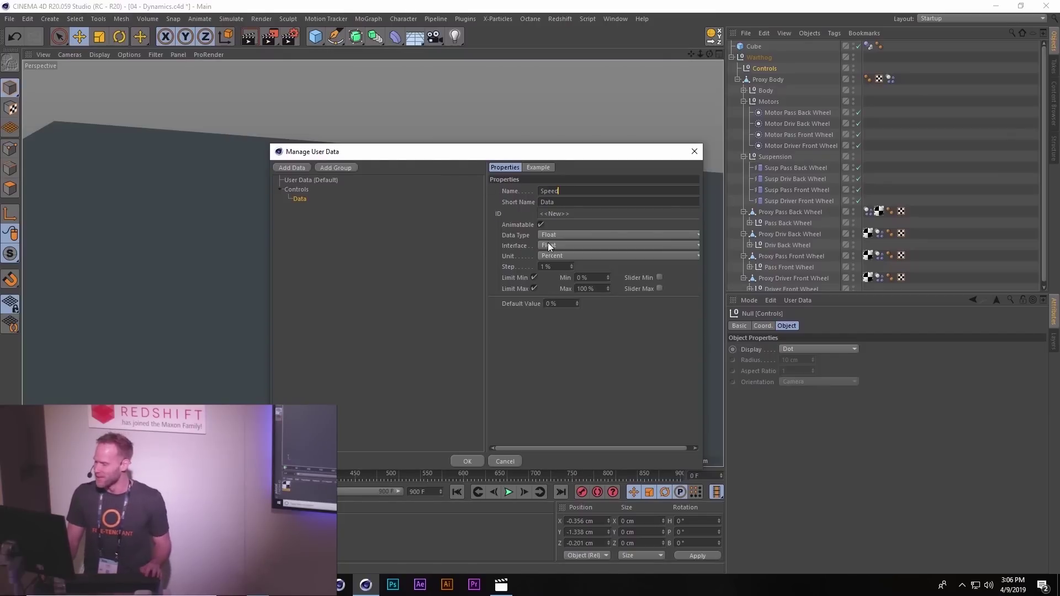
Keep Speed's data type as Float, set its interface to Float Slider, and preview the example slider
{"action": "left_click", "coordinate": [562, 234]}
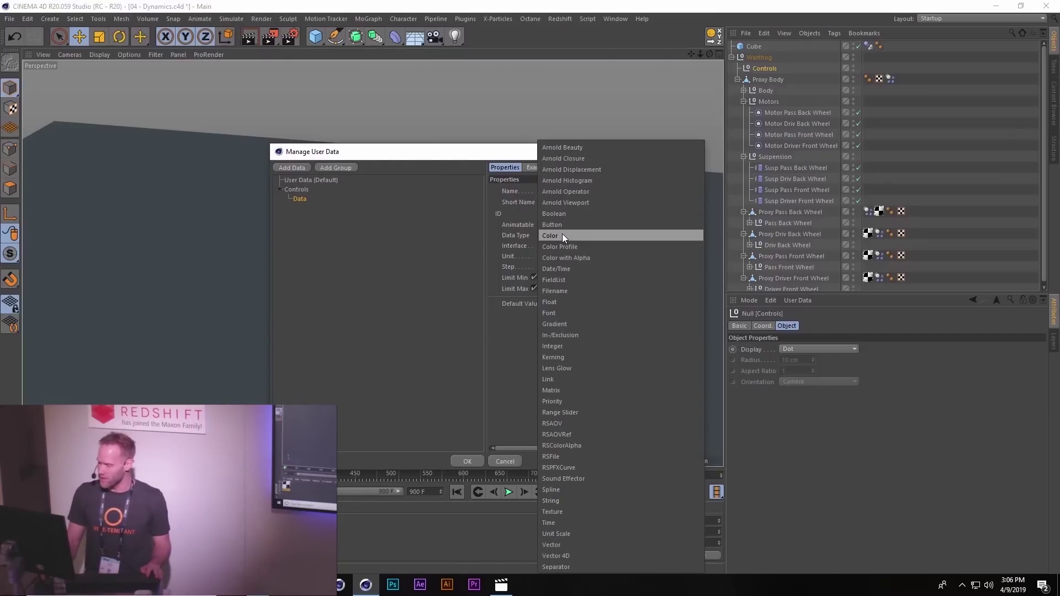
{"action": "left_click", "coordinate": [562, 233]}
{"action": "left_click", "coordinate": [568, 247]}
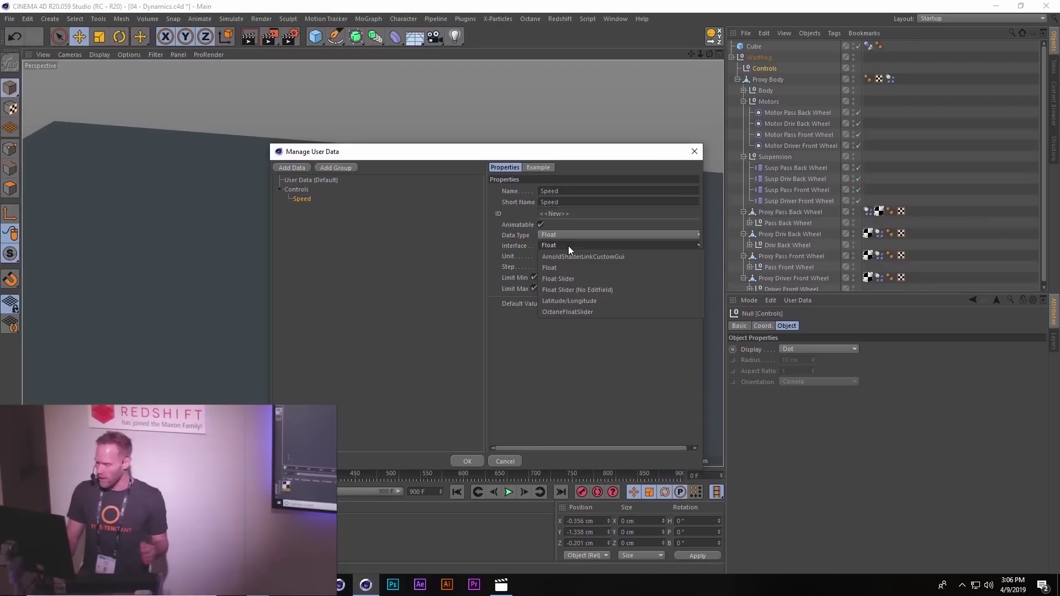
{"action": "left_click", "coordinate": [571, 280]}
{"action": "left_click", "coordinate": [537, 166]}
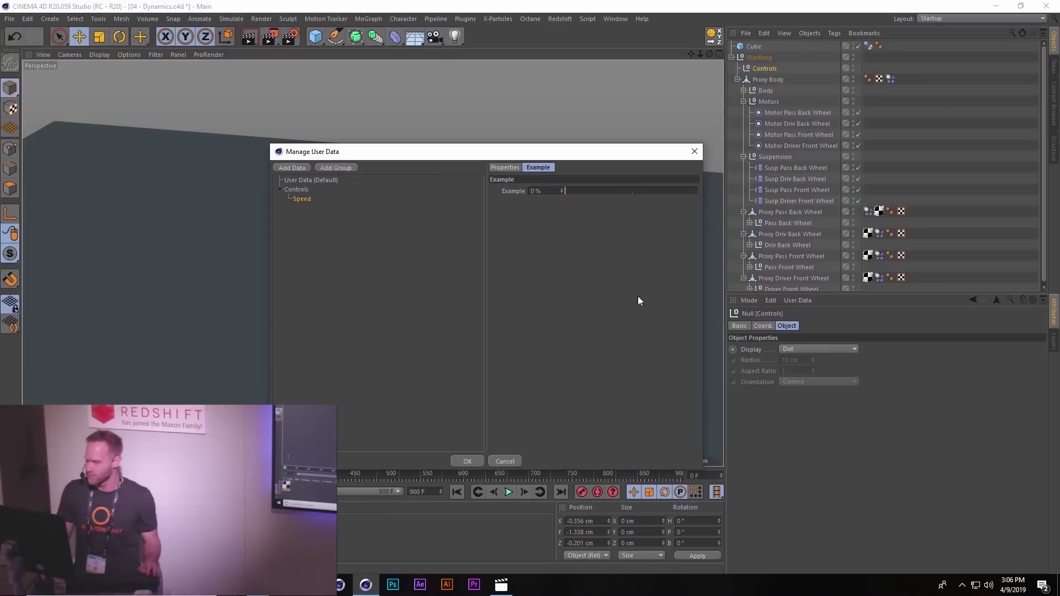
{"action": "left_click", "coordinate": [508, 167]}
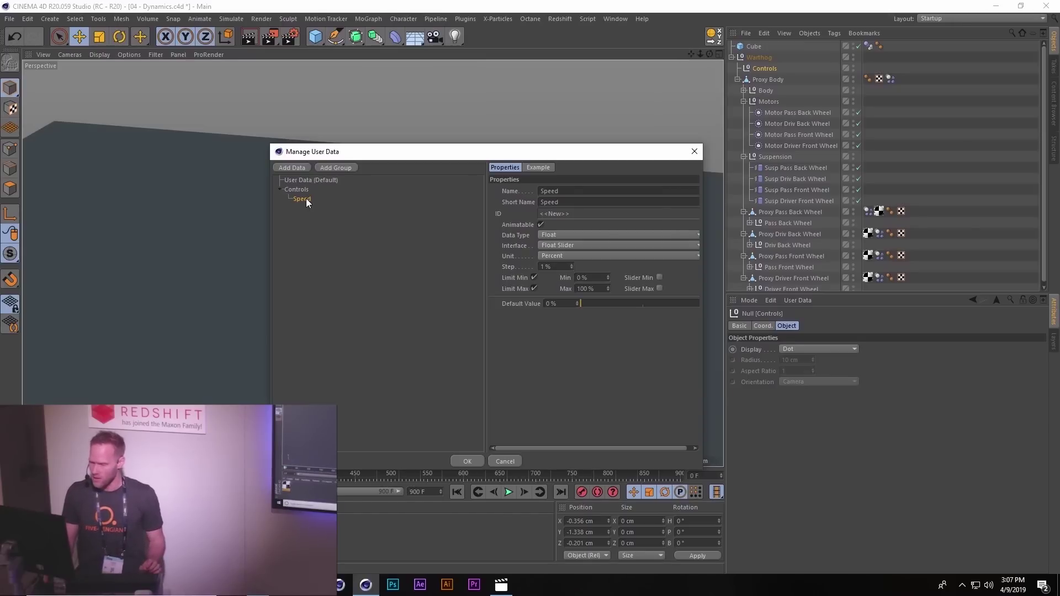
Duplicate the Speed entry within the Controls group and name the copy "Steering"
{"action": "left_click_drag", "start_coordinate": [306, 187], "coordinate": [307, 190], "text": "ctrl"}
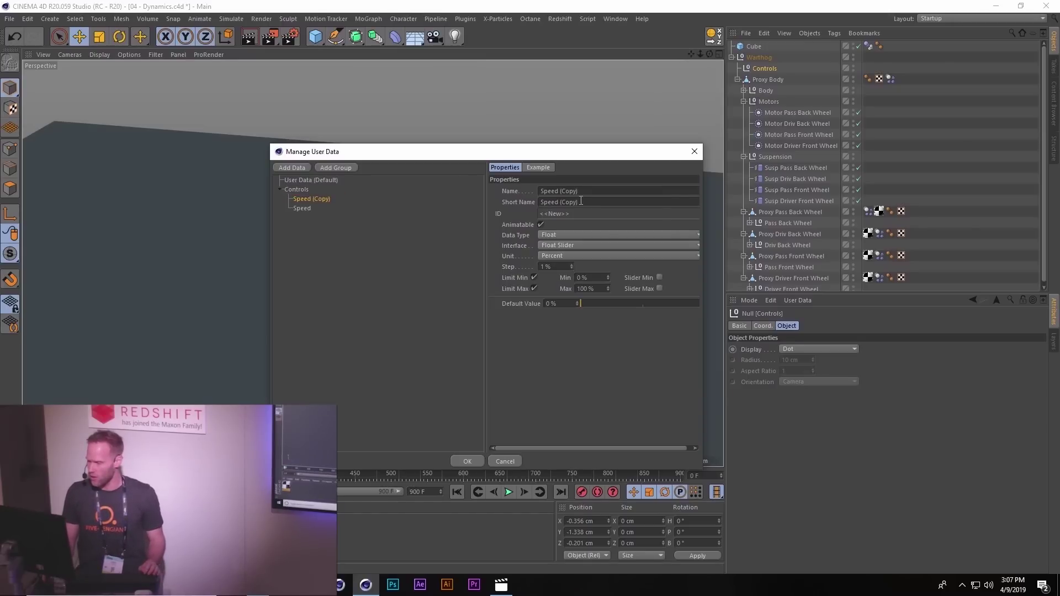
{"action": "left_click_drag", "start_coordinate": [581, 192], "coordinate": [530, 202]}
{"action": "type", "text": "Steering"}
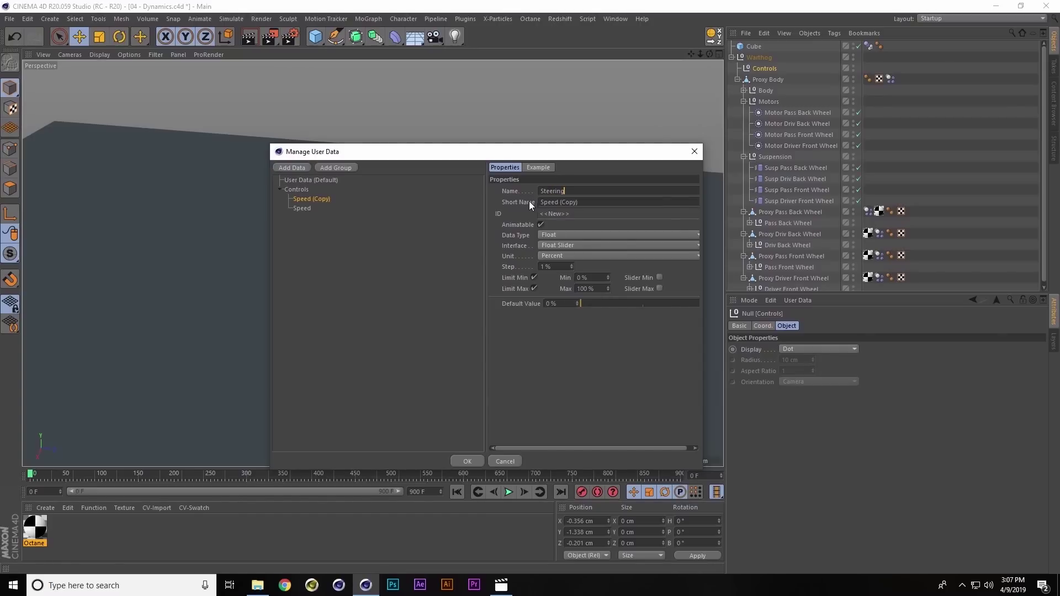
{"action": "key", "text": "Return"}
Limit the Steering entry to a minimum of -45 % and a maximum of 45 %, and accept the user data
{"action": "left_click", "coordinate": [576, 255]}
{"action": "left_click", "coordinate": [576, 256]}
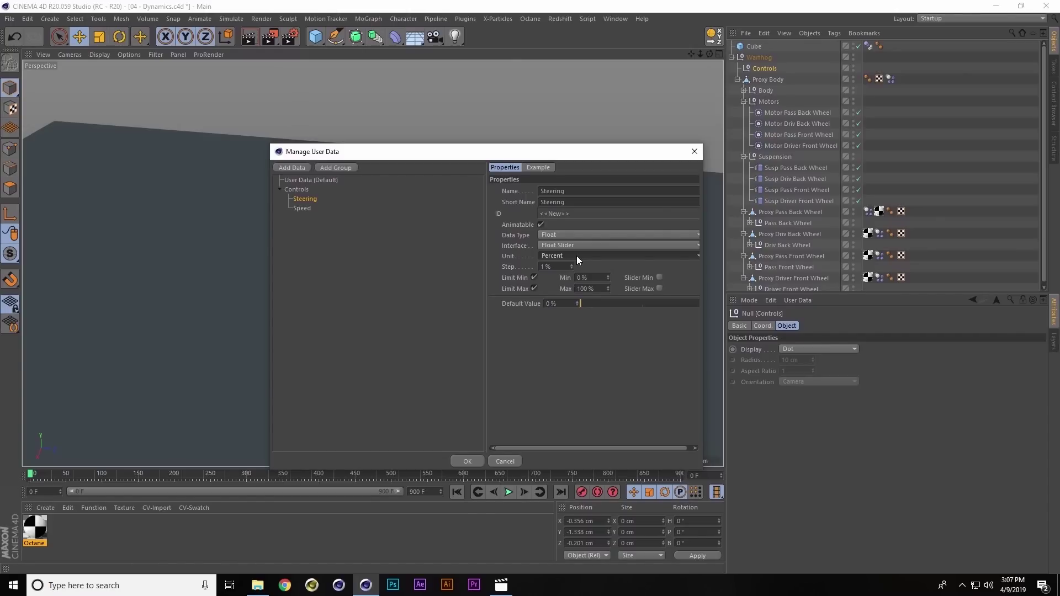
{"action": "left_click", "coordinate": [597, 277]}
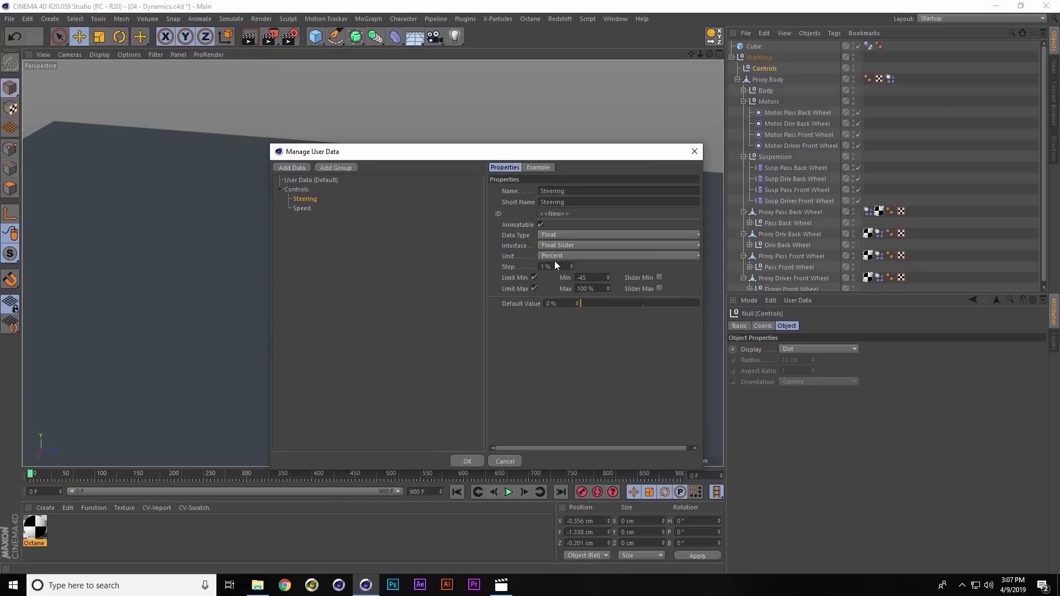
{"action": "key", "text": "Return"}
{"action": "left_click", "coordinate": [534, 288]}
{"action": "left_click", "coordinate": [533, 289]}
{"action": "left_click", "coordinate": [602, 288]}
{"action": "key", "text": "Return"}
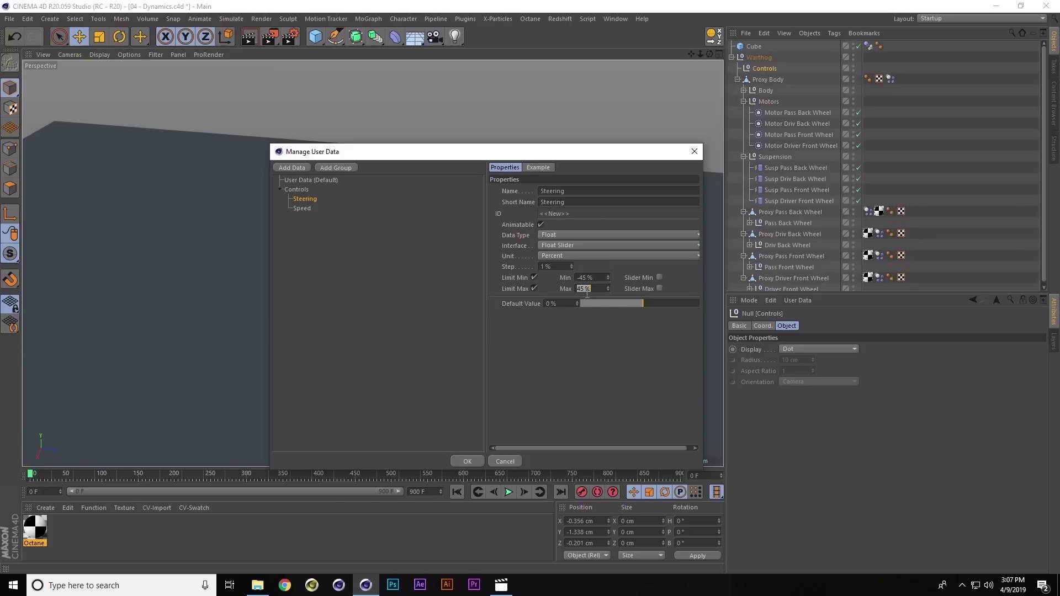
{"action": "left_click", "coordinate": [297, 190]}
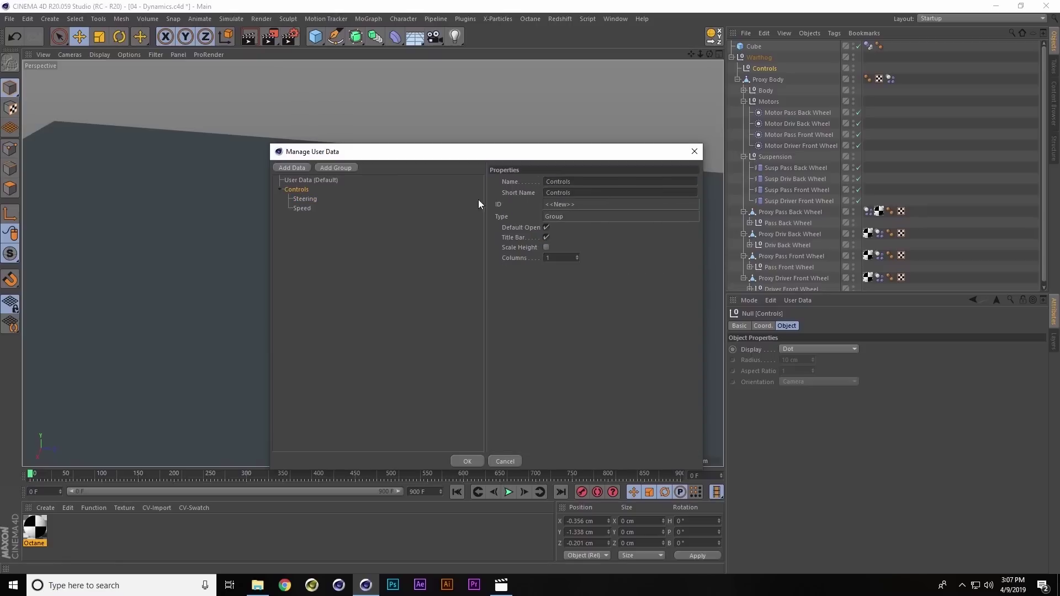
{"action": "key", "text": "Return"}
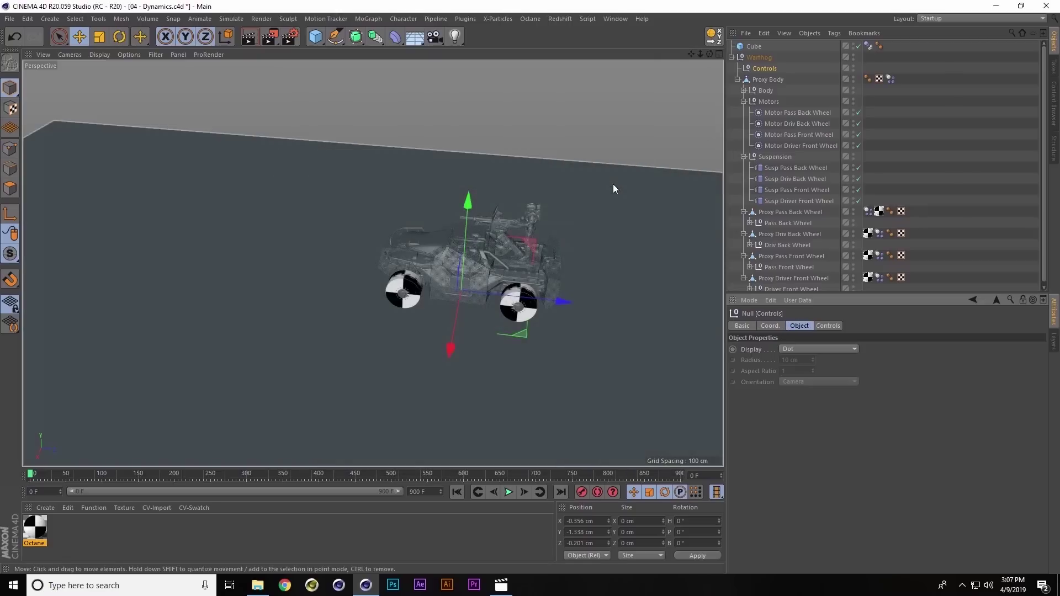
Show the Controls null's user data, test the Steering and Speed sliders, and return both to 0 %
{"action": "left_click", "coordinate": [825, 326]}
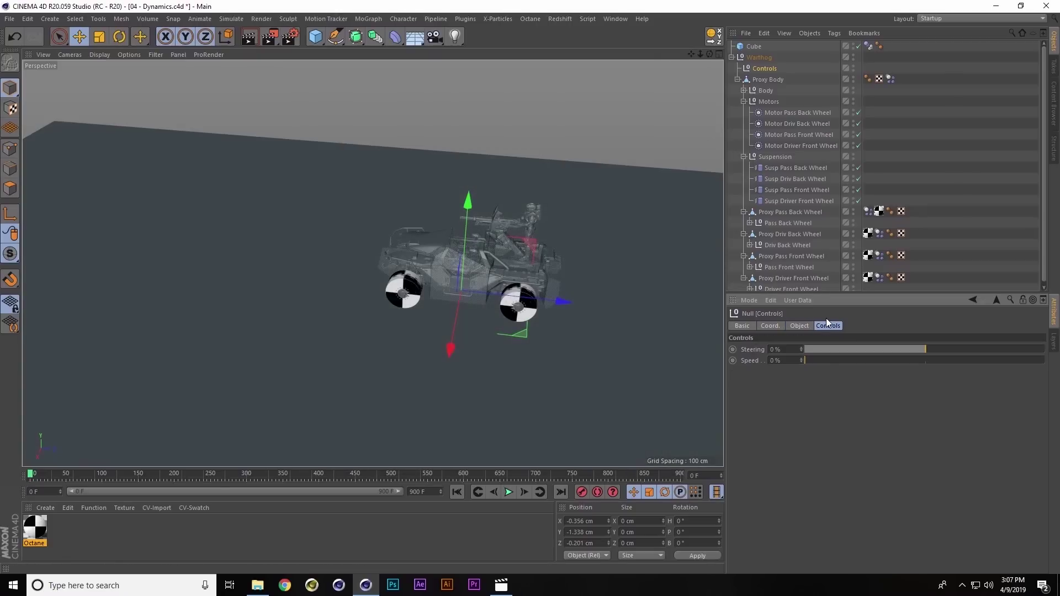
{"action": "left_click", "coordinate": [921, 349]}
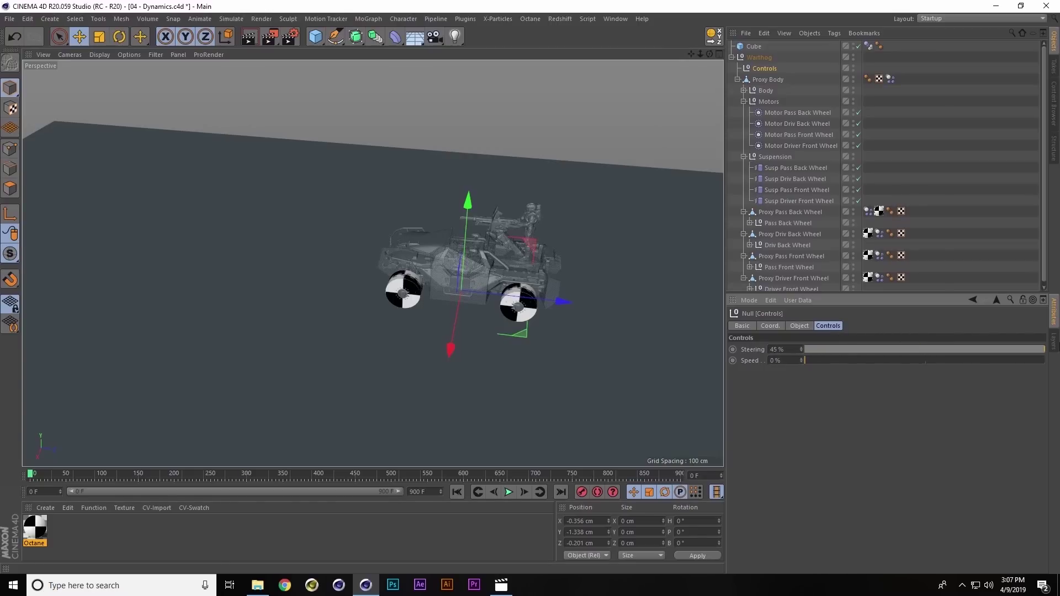
{"action": "left_click_drag", "start_coordinate": [886, 362], "coordinate": [767, 379]}
{"action": "left_click", "coordinate": [923, 349]}
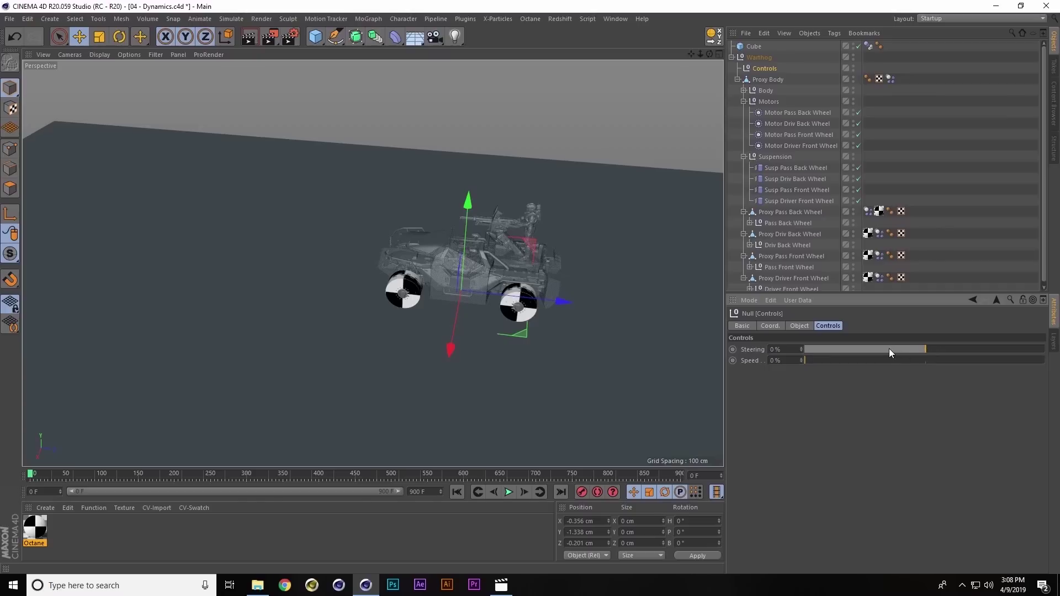
Add an XPresso tag to the Controls null, then move and enlarge its editor window beside the object list
{"action": "right_click", "coordinate": [767, 69]}
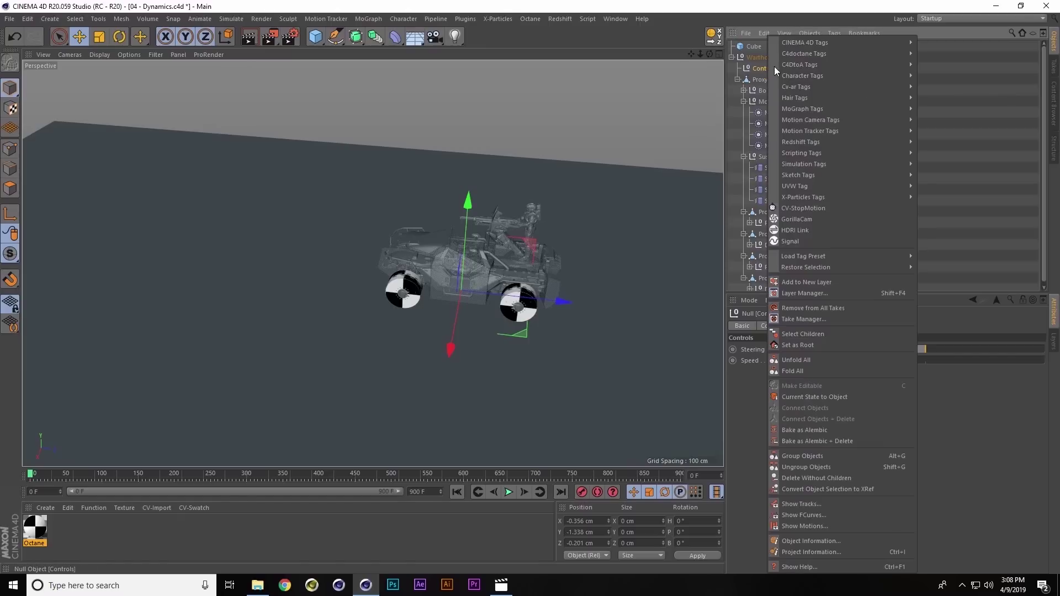
{"action": "mouse_move", "coordinate": [816, 41]}
{"action": "mouse_move", "coordinate": [860, 46]}
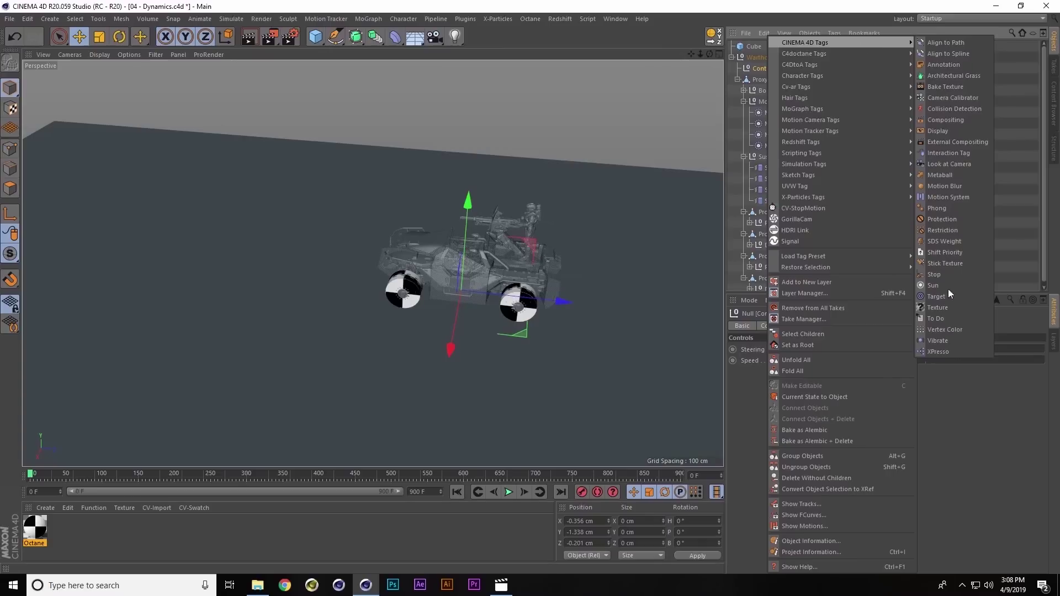
{"action": "left_click", "coordinate": [949, 351]}
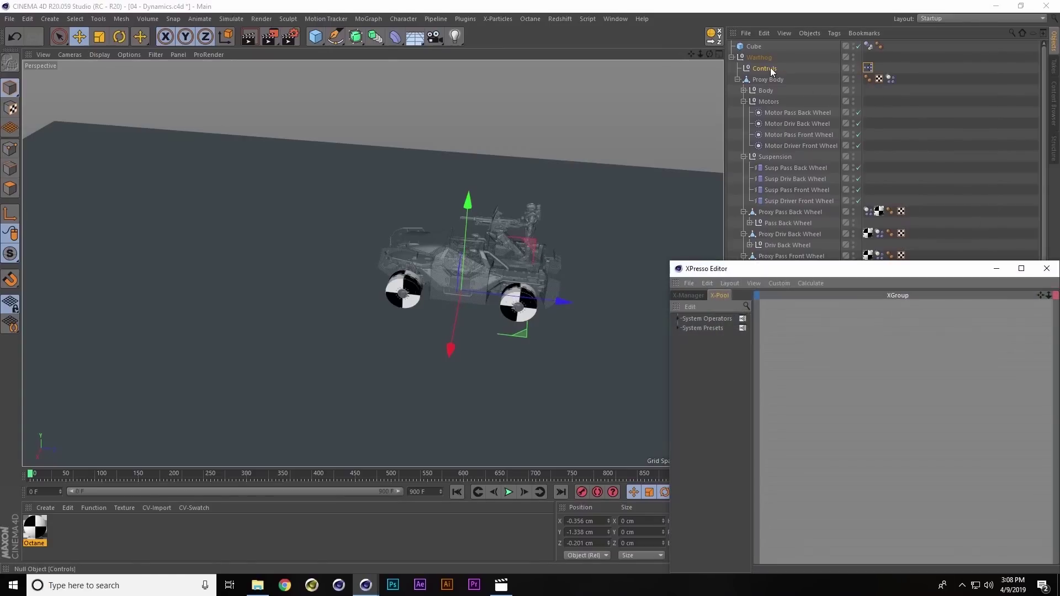
{"action": "left_click_drag", "start_coordinate": [816, 267], "coordinate": [453, 179]}
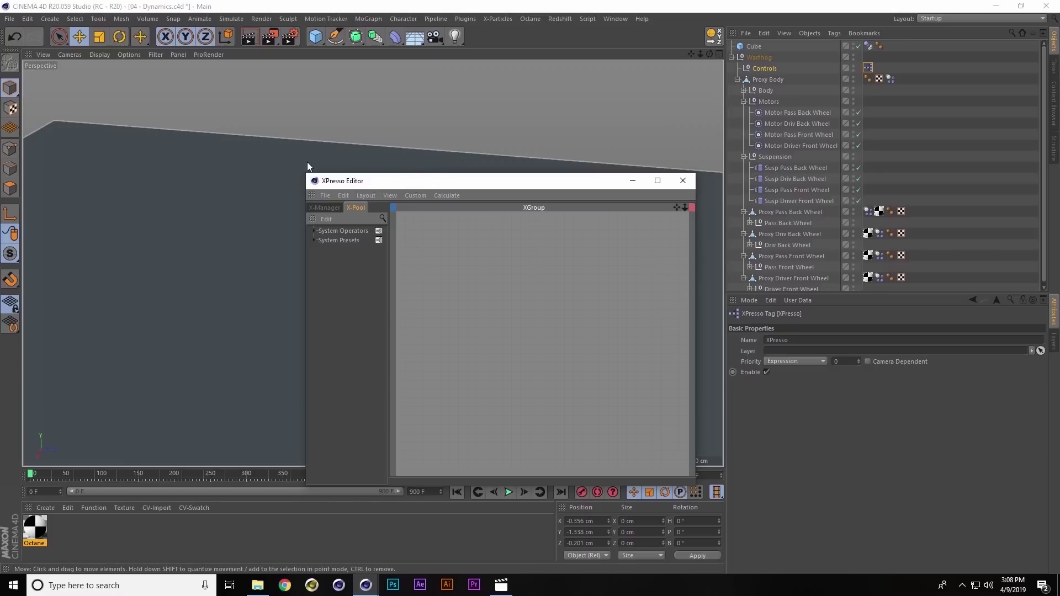
{"action": "left_click_drag", "start_coordinate": [307, 174], "coordinate": [78, 92]}
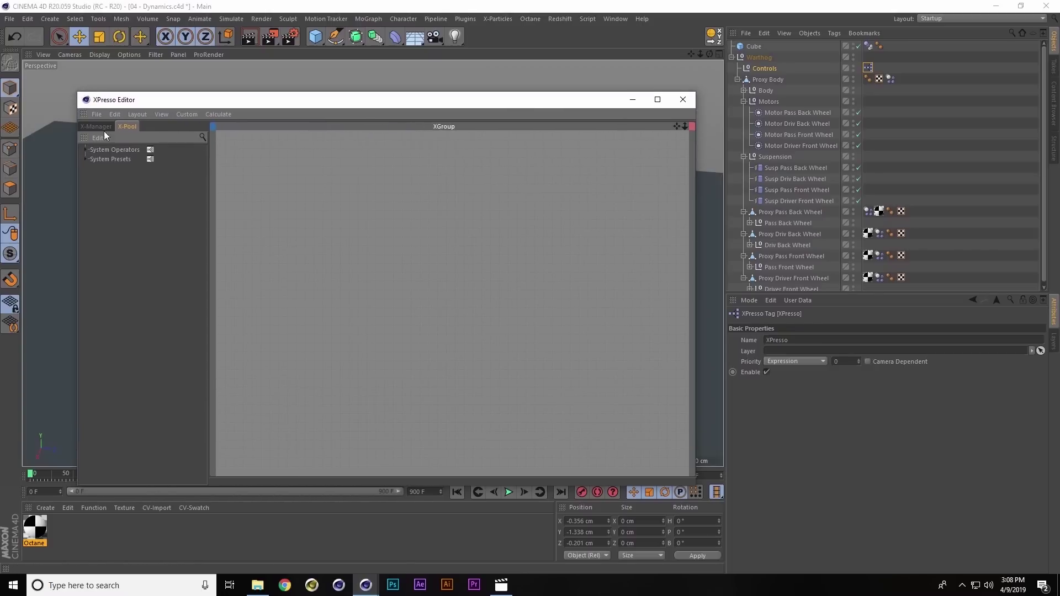
Add the four wheel motor objects as nodes in the XPresso graph and arrange them in a column
{"action": "left_click", "coordinate": [810, 114]}
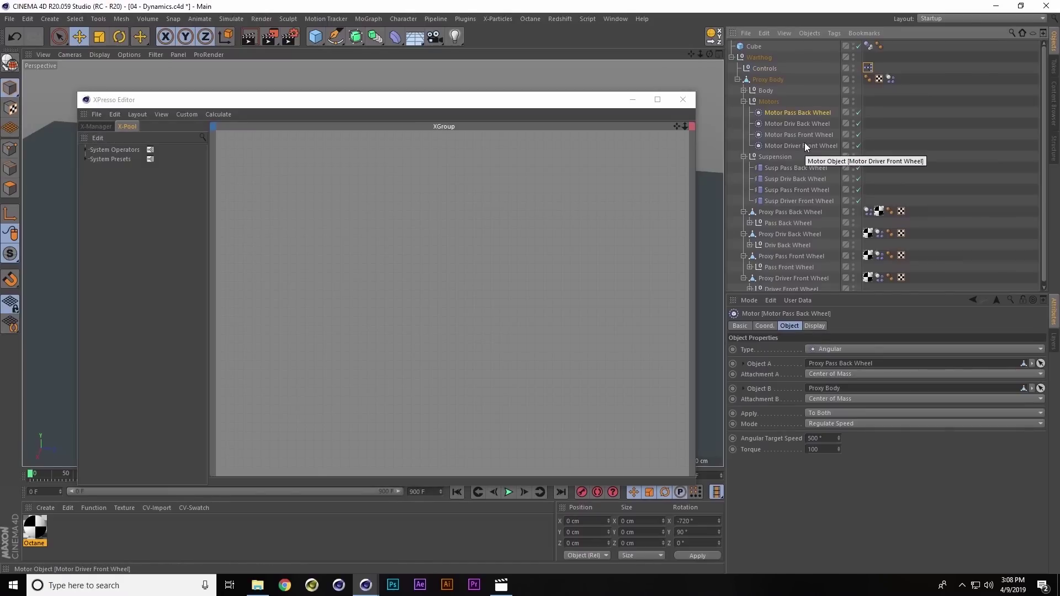
{"action": "left_click", "coordinate": [782, 145], "text": "shift"}
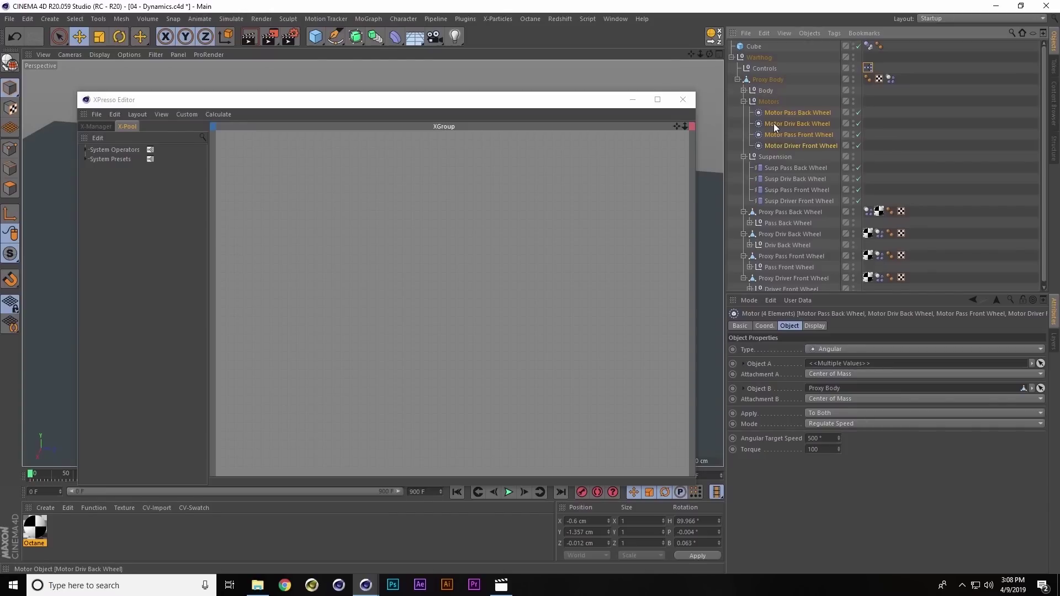
{"action": "left_click_drag", "start_coordinate": [773, 124], "coordinate": [577, 225]}
{"action": "left_click_drag", "start_coordinate": [605, 175], "coordinate": [579, 161]}
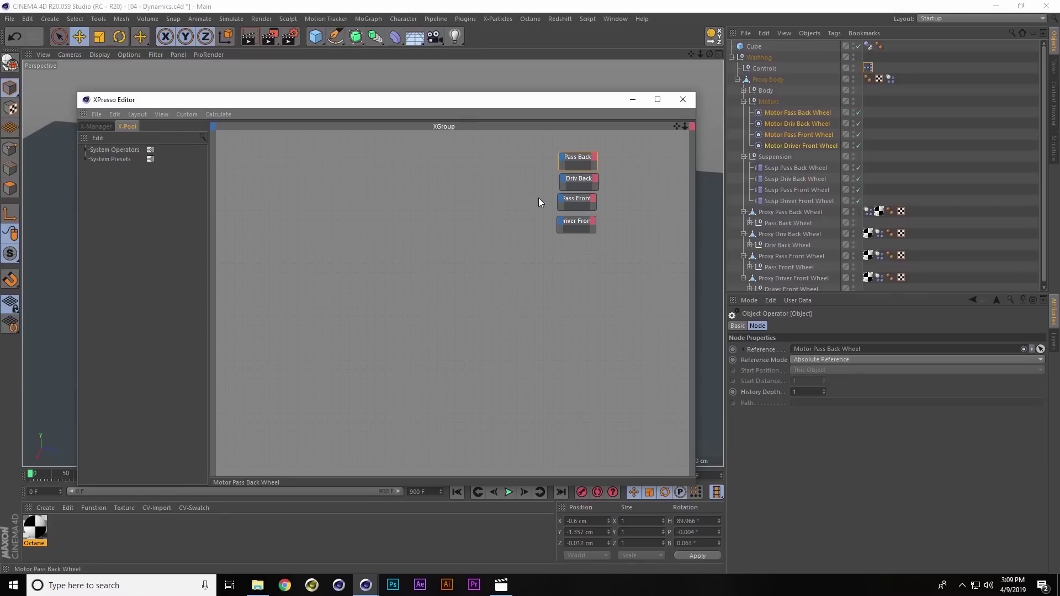
Optimize the size of all four motor nodes so their full names fit
{"action": "right_click_drag", "start_coordinate": [494, 244], "coordinate": [554, 272], "text": "alt"}
{"action": "middle_click_drag", "start_coordinate": [547, 231], "coordinate": [429, 357], "text": "alt"}
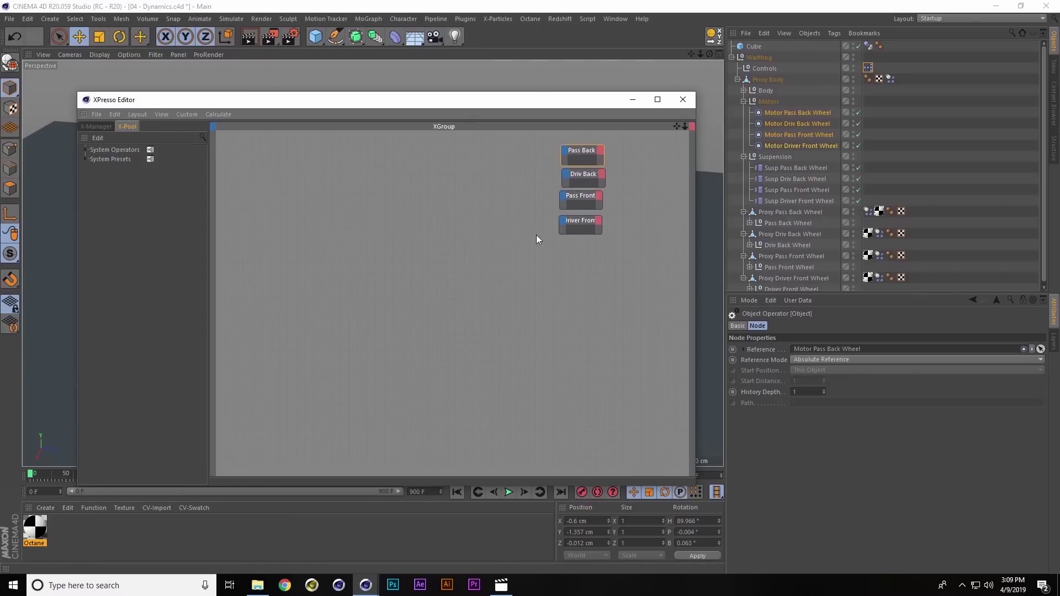
{"action": "middle_click_drag", "start_coordinate": [536, 238], "coordinate": [480, 303], "text": "alt"}
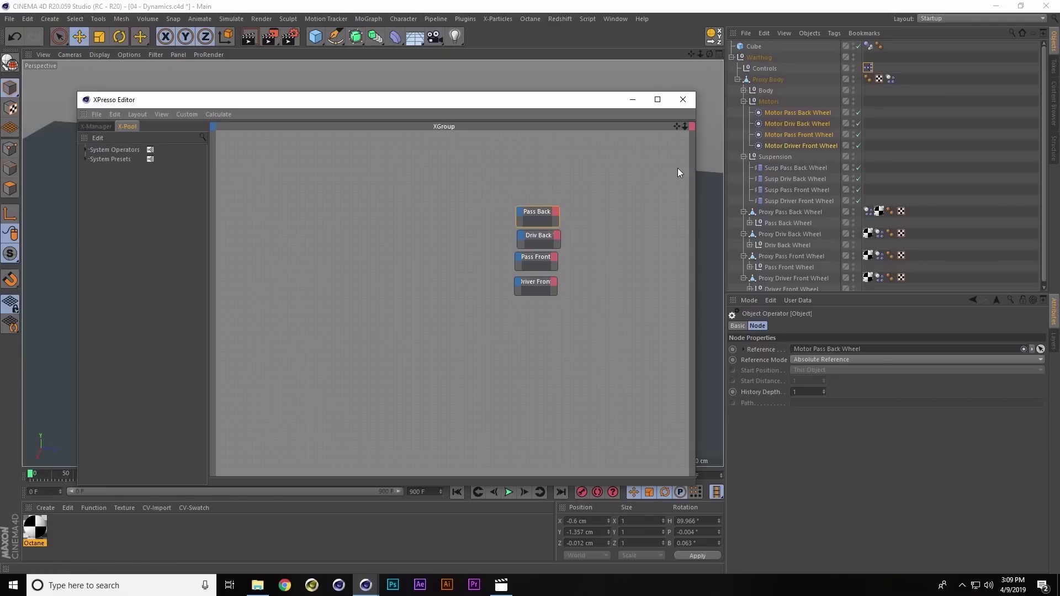
{"action": "left_click", "coordinate": [522, 216]}
{"action": "key", "text": "Escape"}
{"action": "left_click_drag", "start_coordinate": [489, 183], "coordinate": [551, 363]}
{"action": "right_click", "coordinate": [538, 210]}
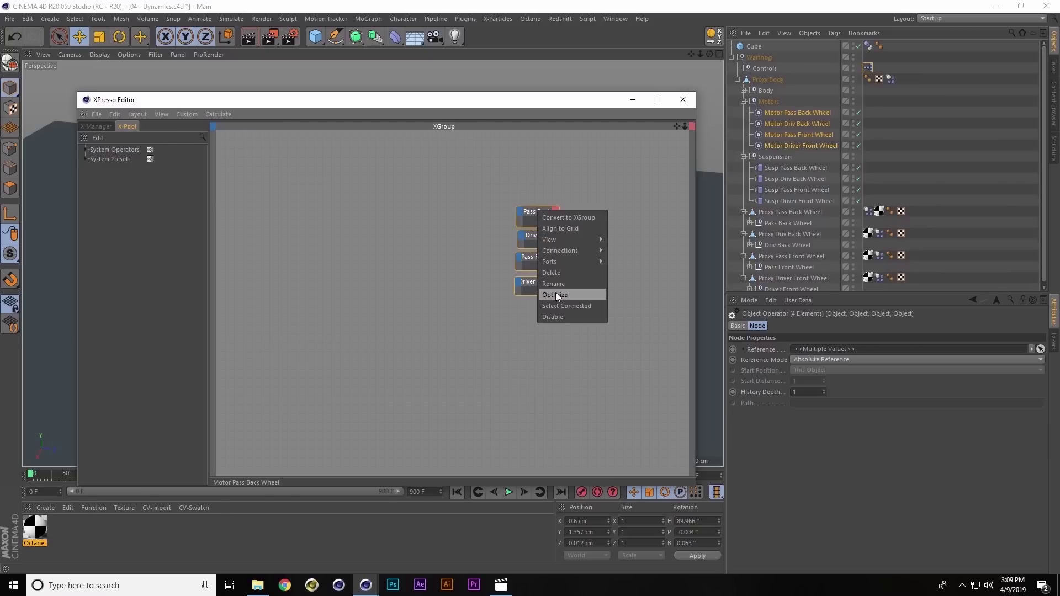
{"action": "left_click", "coordinate": [555, 292]}
{"action": "left_click", "coordinate": [548, 223]}
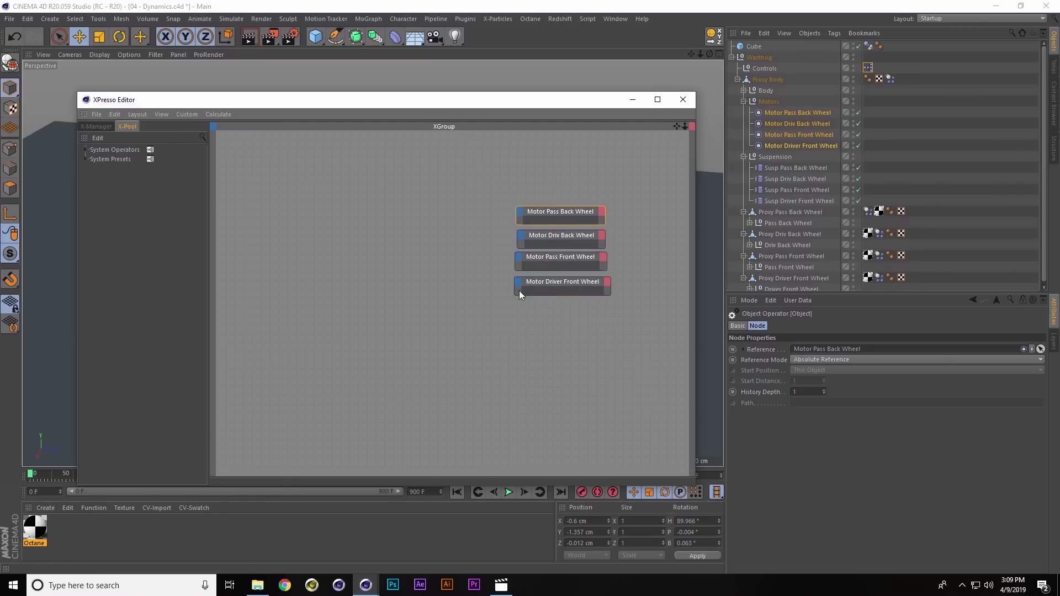
Check the motors' speed parameter and add an Angular Target Speed input port to the Motor Pass Back Wheel node
{"action": "left_click", "coordinate": [520, 215]}
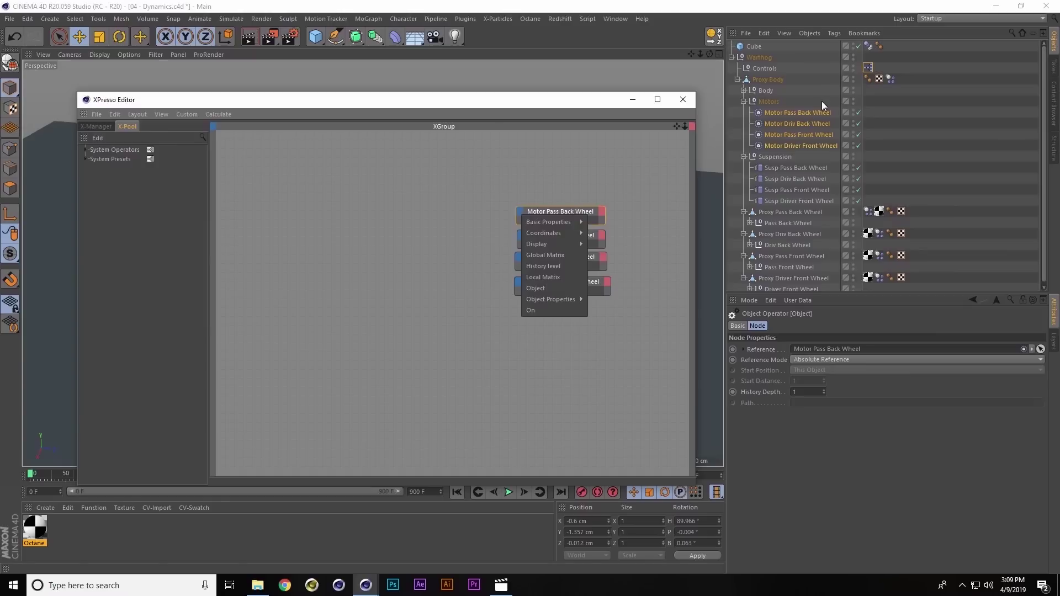
{"action": "left_click", "coordinate": [802, 115]}
{"action": "left_click", "coordinate": [810, 144], "text": "shift"}
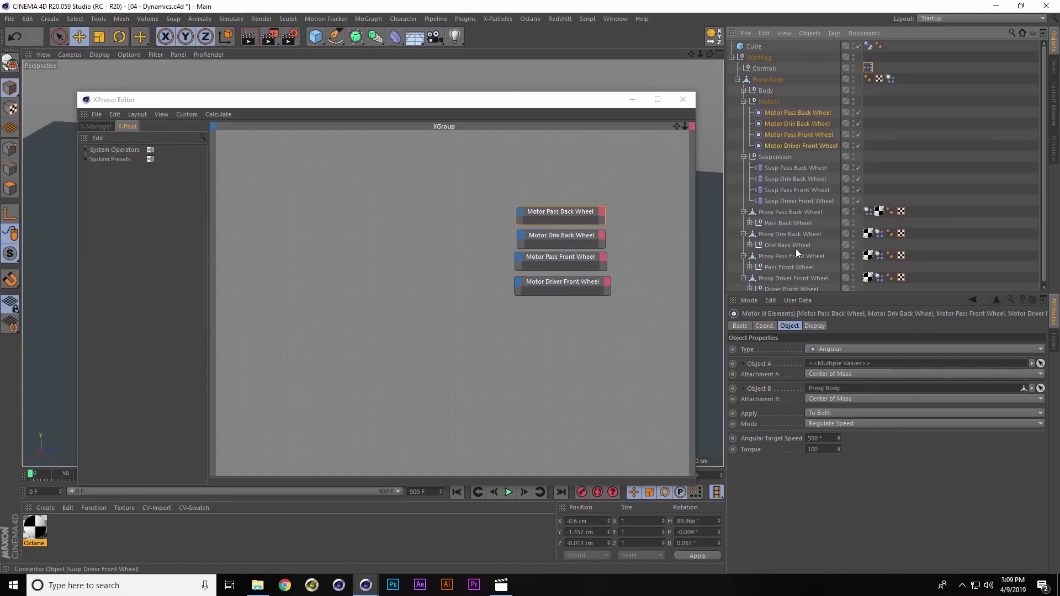
{"action": "left_click", "coordinate": [816, 438]}
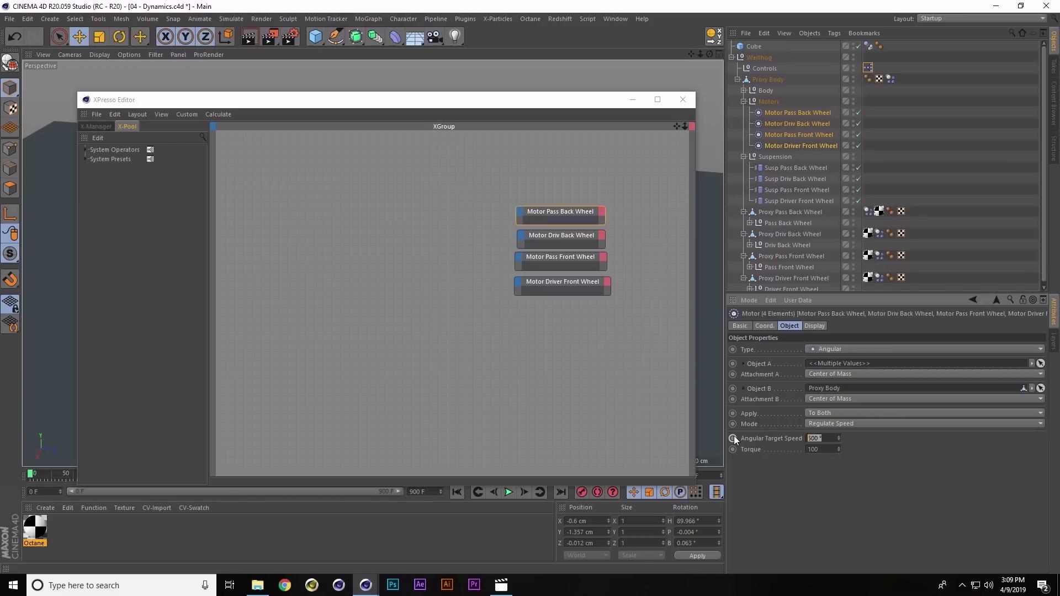
{"action": "left_click", "coordinate": [521, 211]}
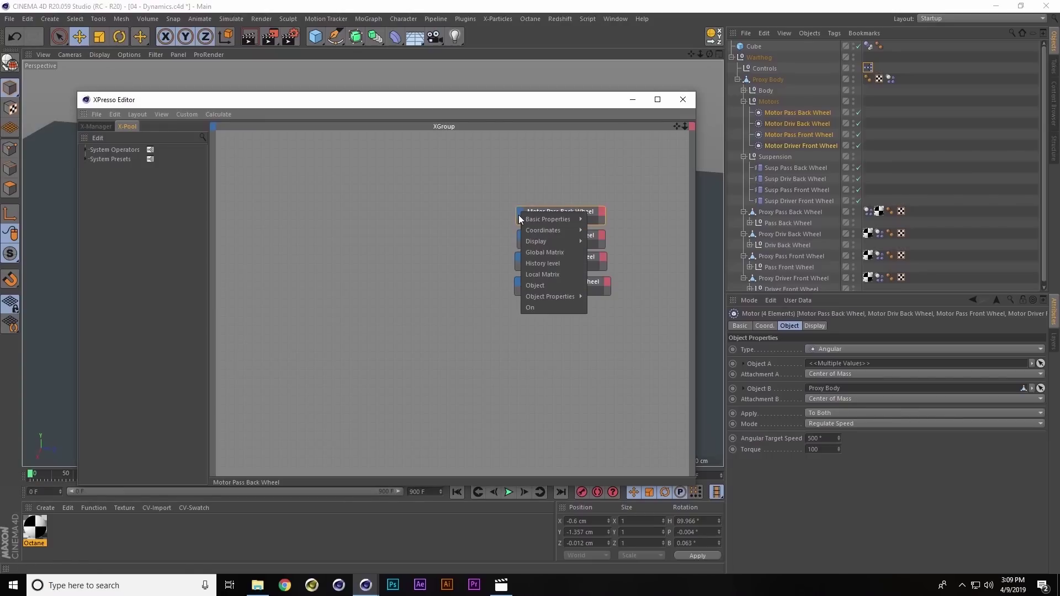
{"action": "mouse_move", "coordinate": [546, 221]}
{"action": "mouse_move", "coordinate": [555, 296]}
{"action": "left_click", "coordinate": [610, 296]}
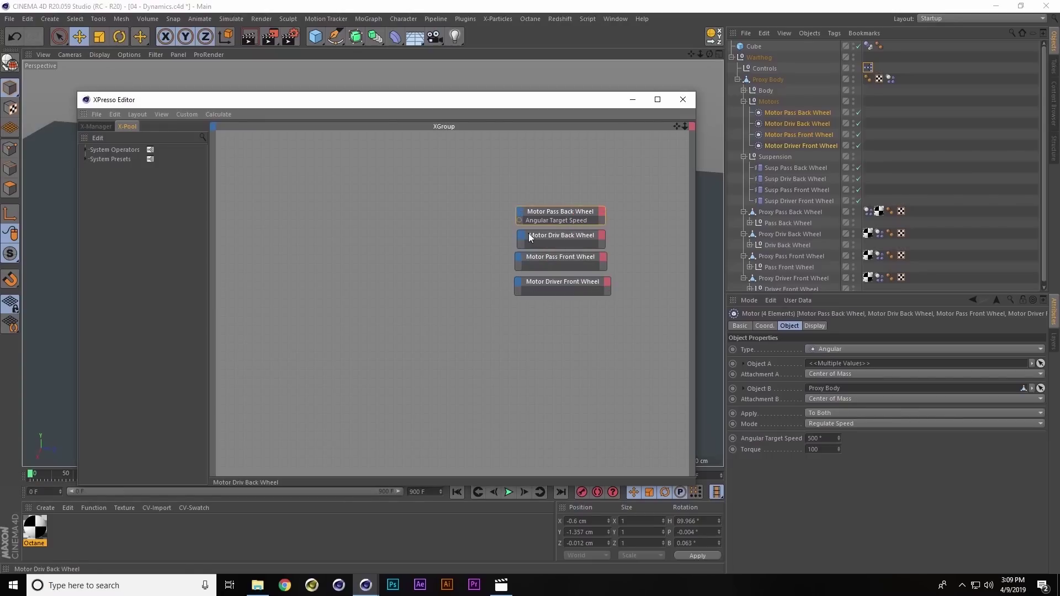
Add Angular Target Speed input ports to the Motor Driv Back Wheel, Motor Pass Front Wheel and Motor Driver Front Wheel nodes
{"action": "left_click", "coordinate": [522, 235]}
{"action": "mouse_move", "coordinate": [564, 320]}
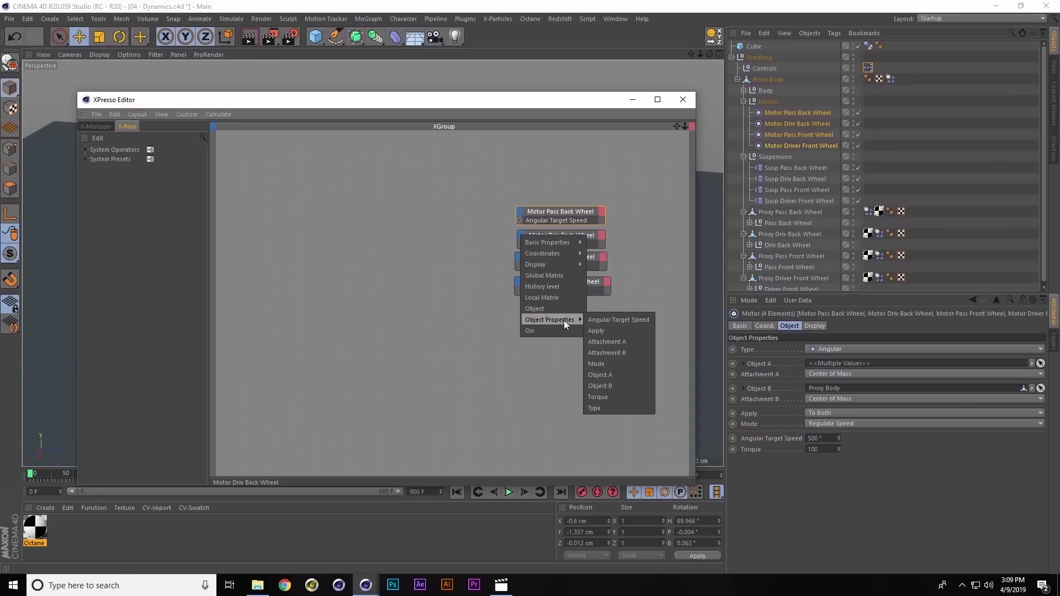
{"action": "left_click", "coordinate": [618, 322]}
{"action": "left_click", "coordinate": [515, 257]}
{"action": "mouse_move", "coordinate": [557, 337]}
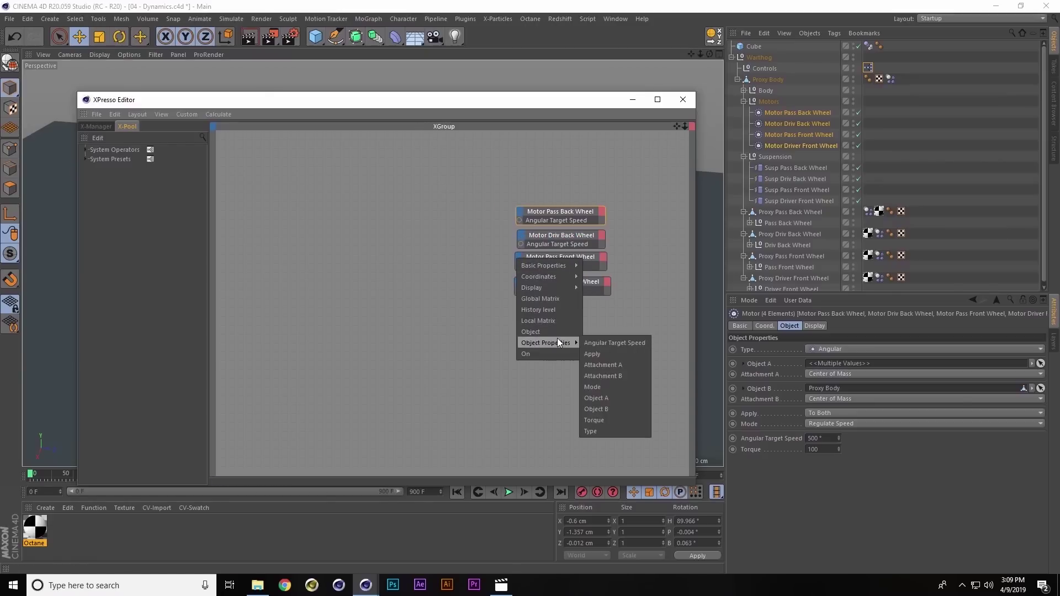
{"action": "left_click", "coordinate": [591, 340]}
{"action": "left_click", "coordinate": [517, 282]}
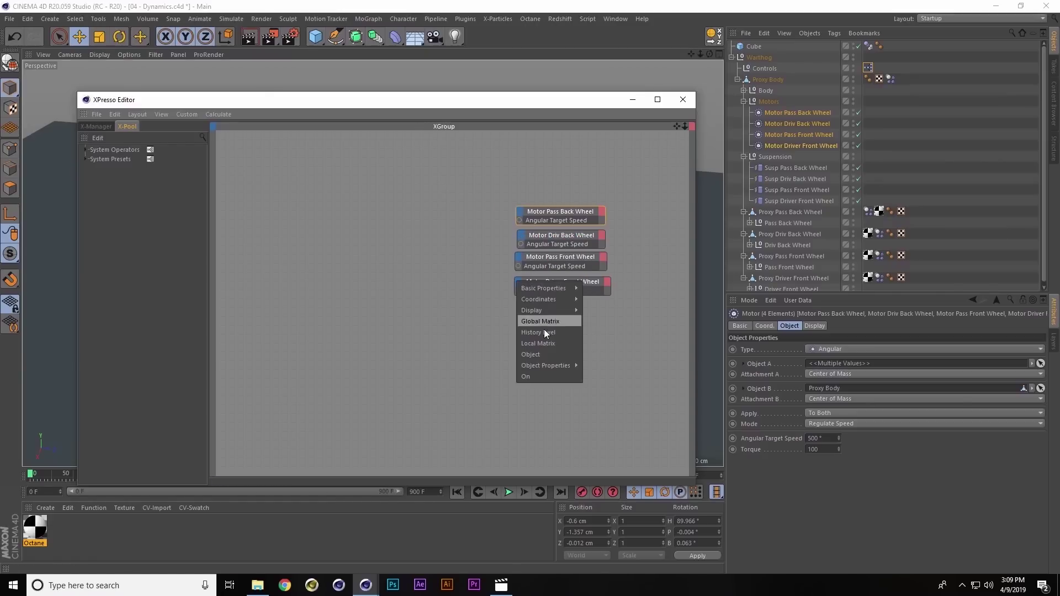
{"action": "mouse_move", "coordinate": [555, 365]}
{"action": "left_click", "coordinate": [601, 366]}
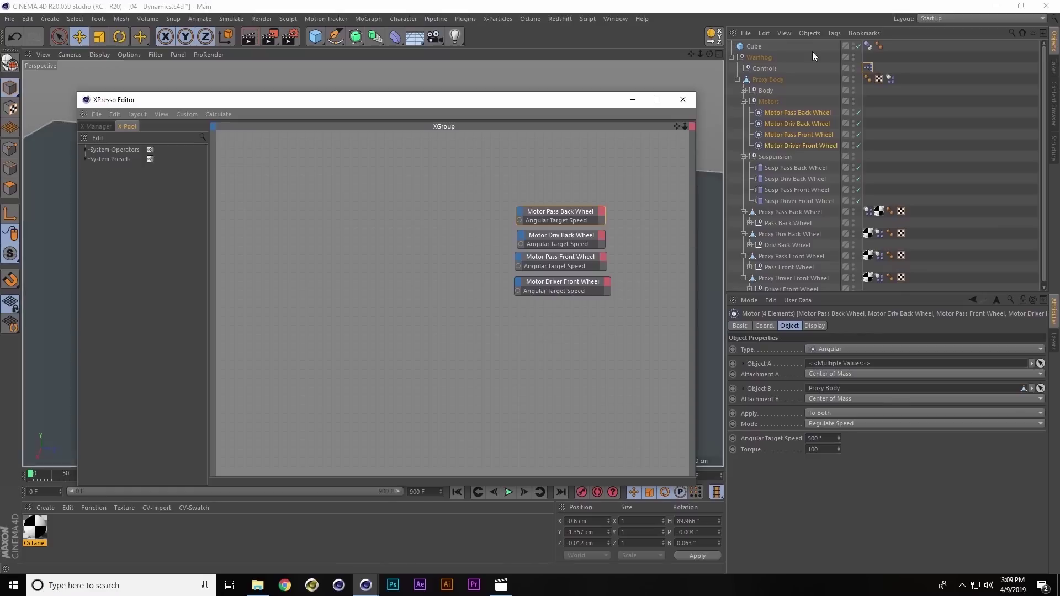
Add the Controls null as a node in the XPresso graph ahead of the motor nodes and widen it
{"action": "left_click", "coordinate": [770, 68]}
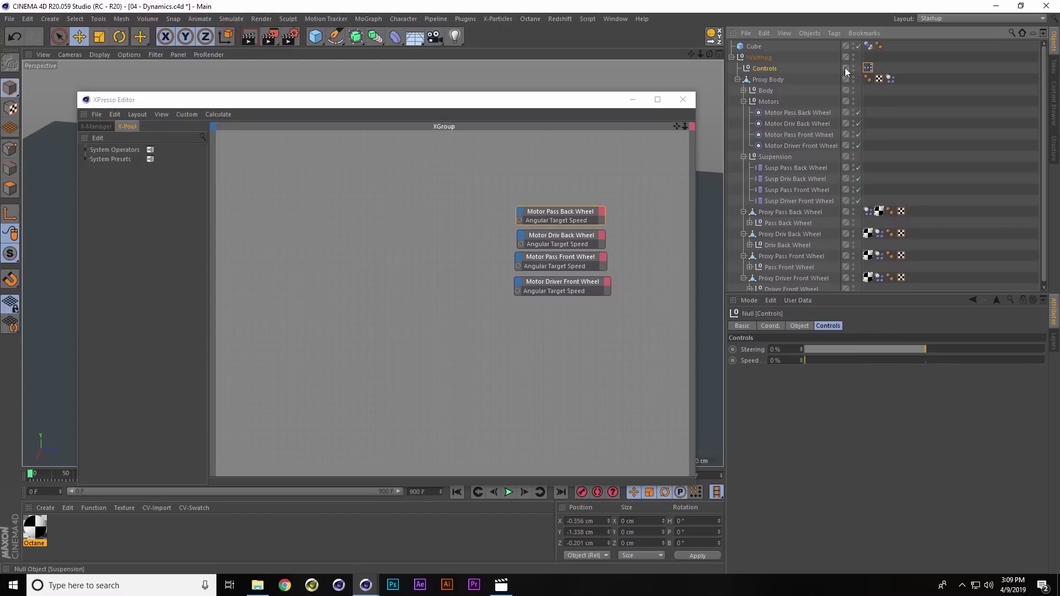
{"action": "left_click_drag", "start_coordinate": [773, 68], "coordinate": [301, 232]}
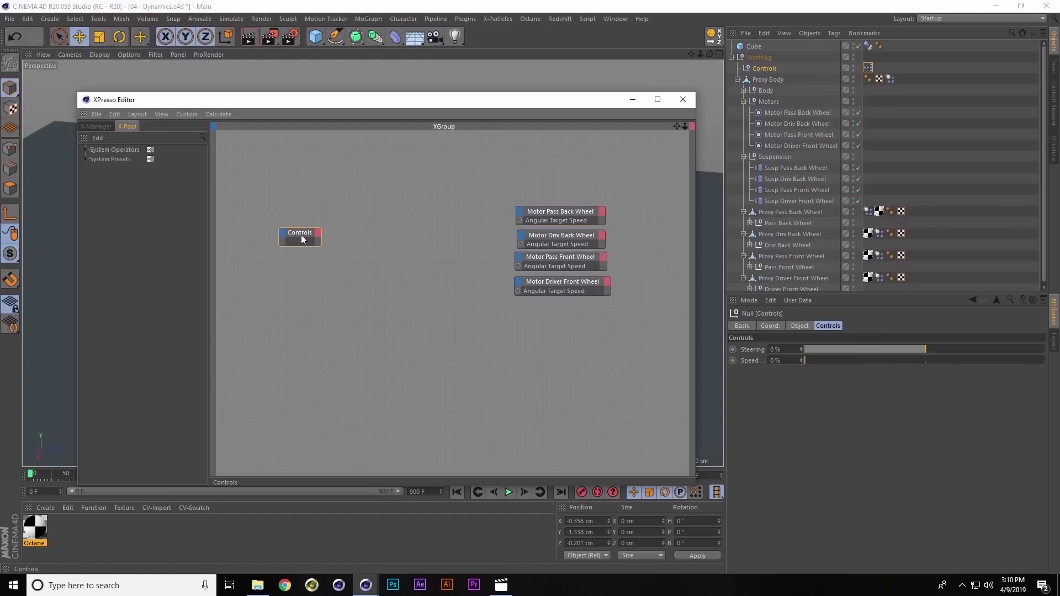
{"action": "left_click_drag", "start_coordinate": [323, 242], "coordinate": [346, 243]}
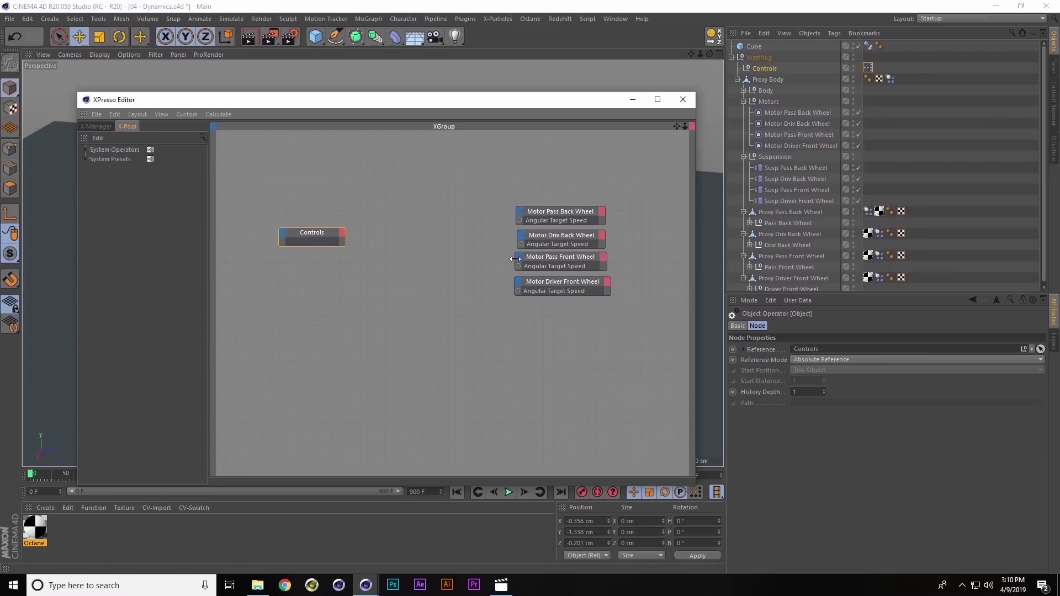
Add a Speed output port to the Controls node and shift the node slightly up and left
{"action": "left_click", "coordinate": [764, 68]}
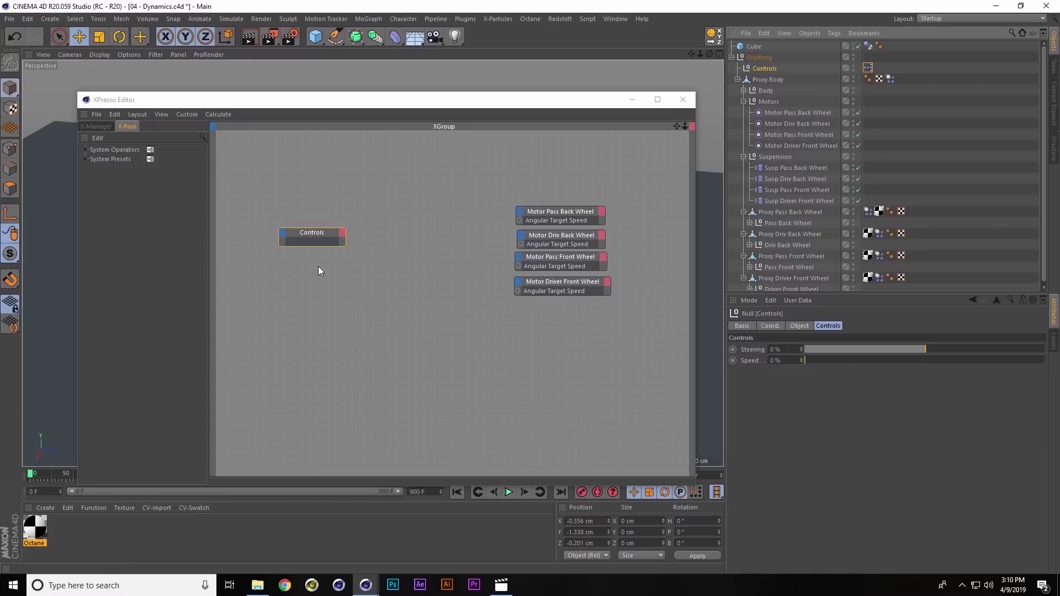
{"action": "left_click", "coordinate": [344, 234]}
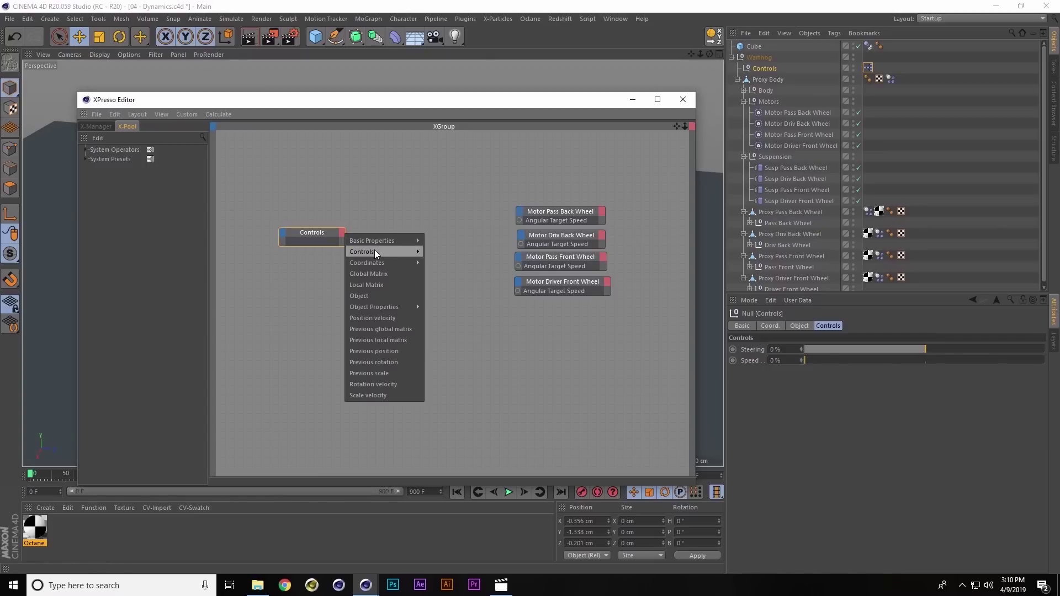
{"action": "mouse_move", "coordinate": [374, 252]}
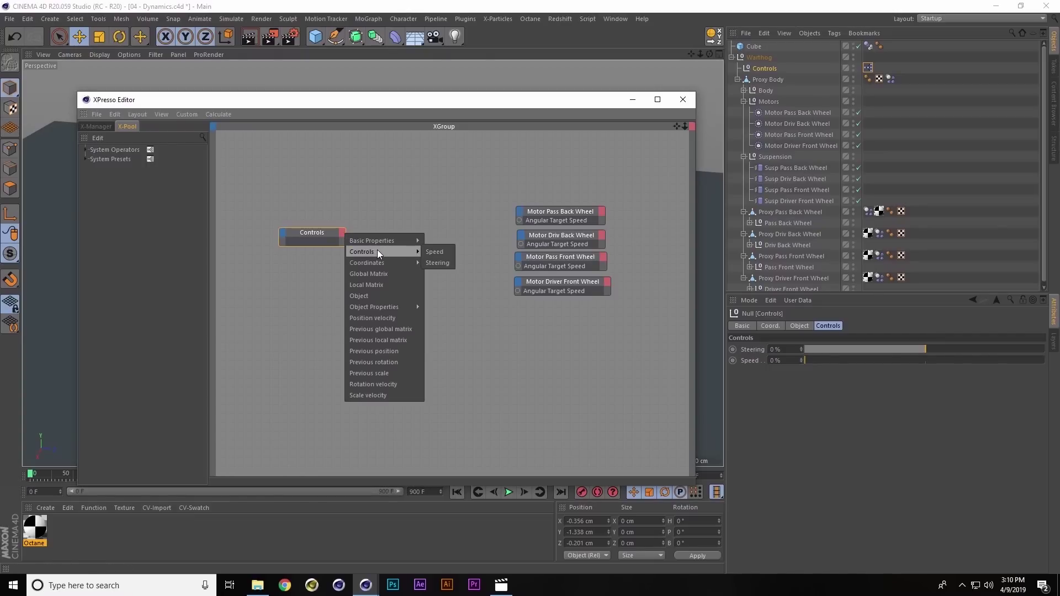
{"action": "left_click", "coordinate": [434, 252]}
{"action": "left_click_drag", "start_coordinate": [333, 230], "coordinate": [321, 217]}
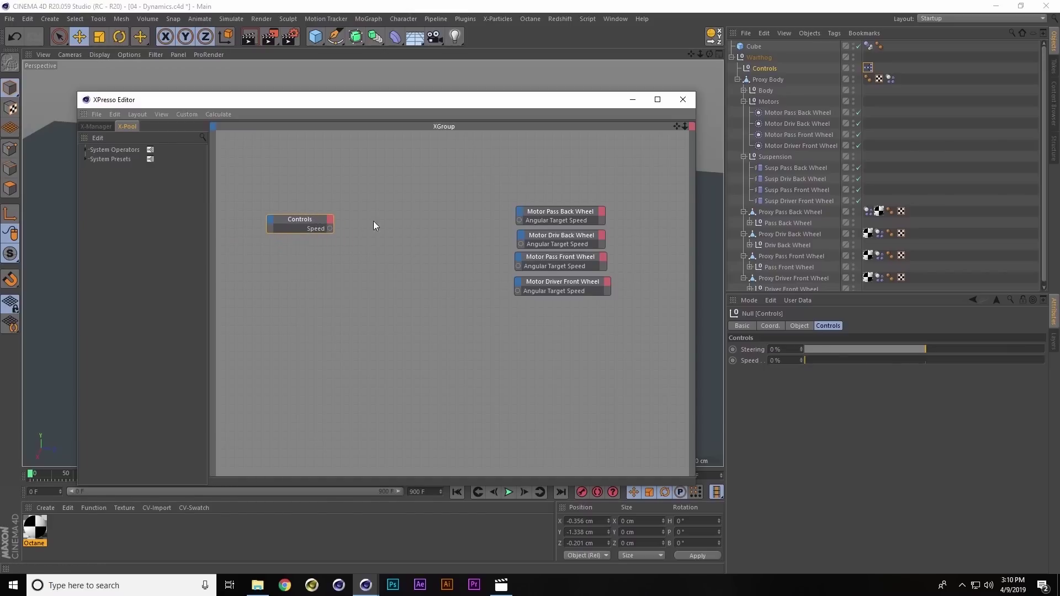
Create a Range Mapper node between the Controls and motor nodes and connect the Speed output to its Input
{"action": "left_click", "coordinate": [322, 220]}
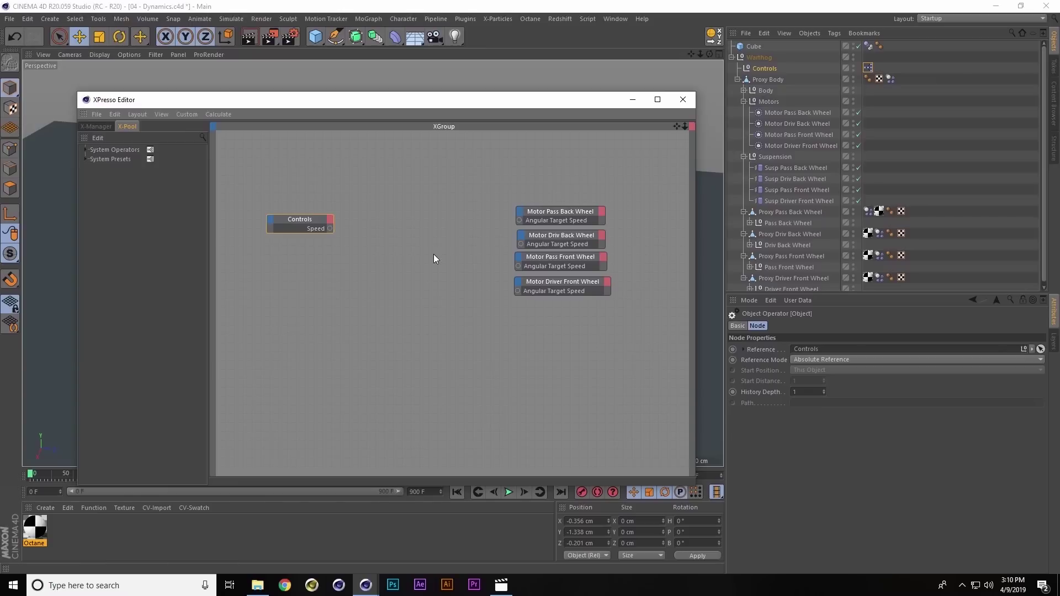
{"action": "right_click", "coordinate": [375, 189]}
{"action": "mouse_move", "coordinate": [394, 194]}
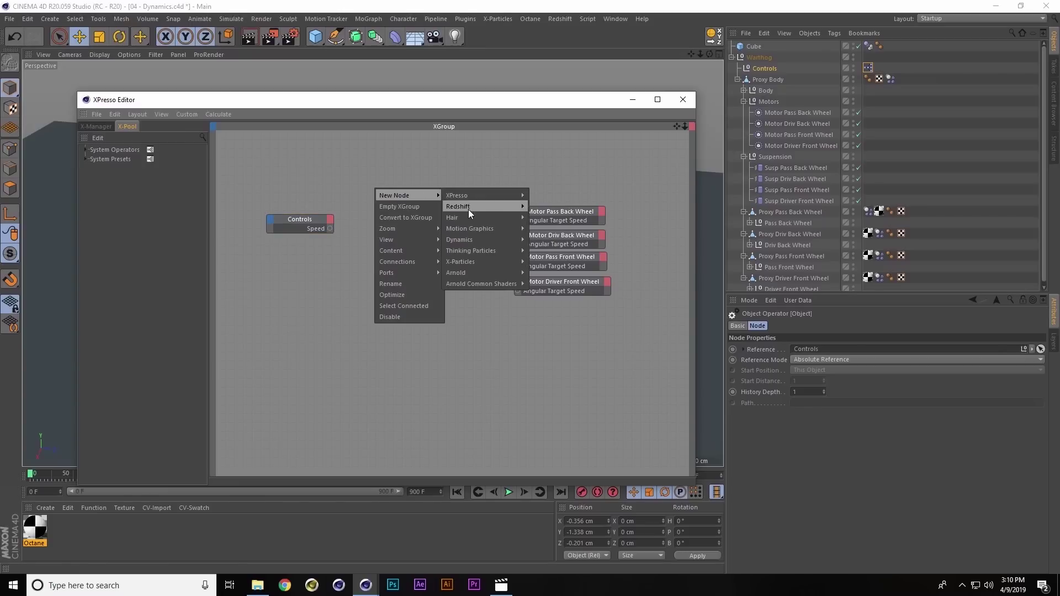
{"action": "mouse_move", "coordinate": [472, 243]}
{"action": "mouse_move", "coordinate": [471, 195]}
{"action": "mouse_move", "coordinate": [554, 225]}
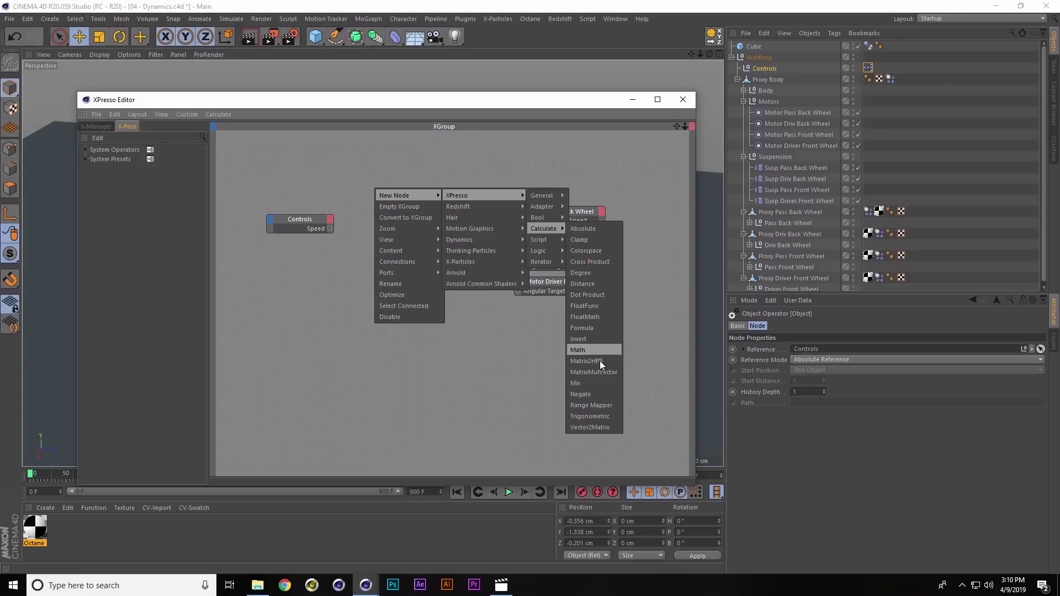
{"action": "left_click", "coordinate": [590, 405]}
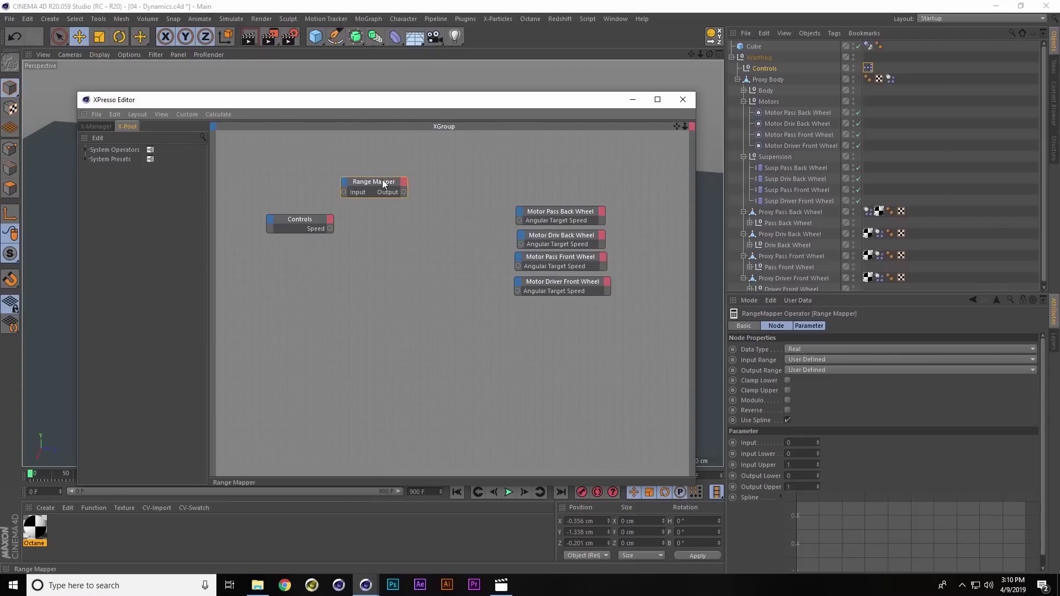
{"action": "left_click_drag", "start_coordinate": [383, 182], "coordinate": [421, 197]}
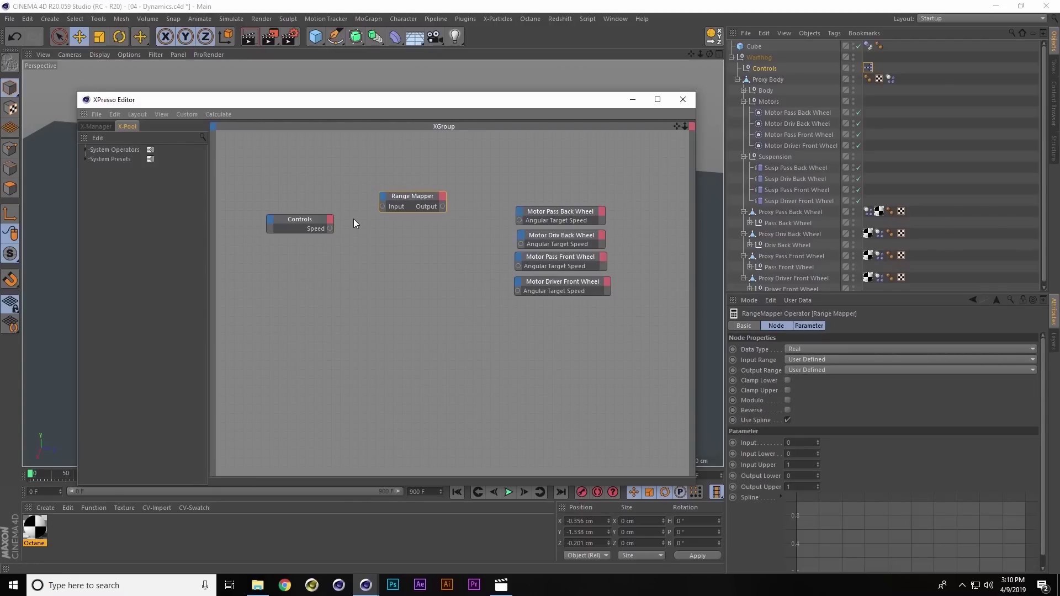
{"action": "left_click_drag", "start_coordinate": [331, 227], "coordinate": [382, 206]}
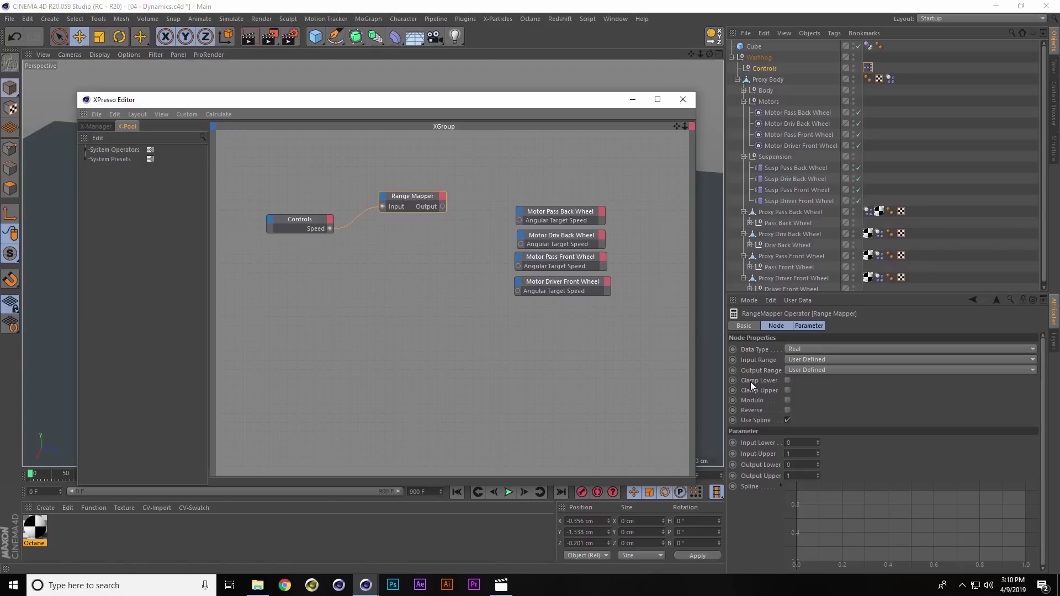
Set the Range Mapper's input range to Percent and output range to Degree, with an Output Upper of 2000°
{"action": "left_click", "coordinate": [806, 360]}
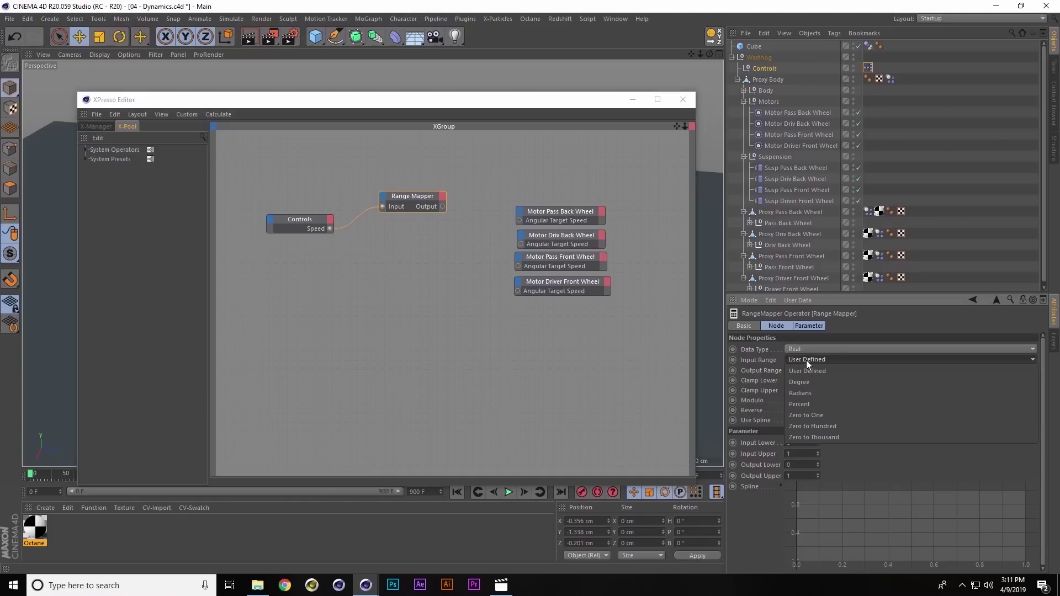
{"action": "left_click", "coordinate": [812, 400]}
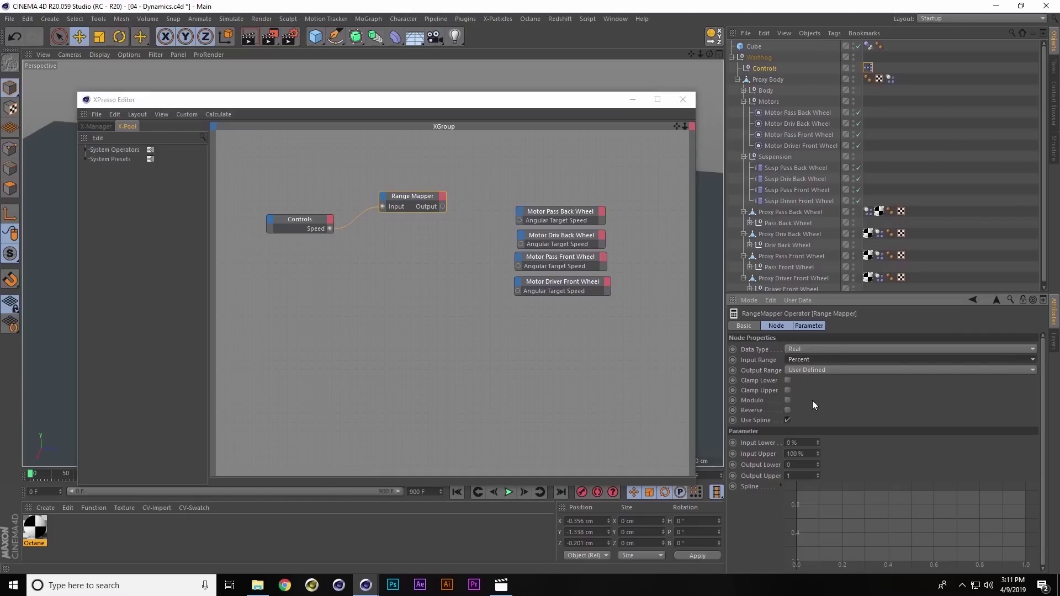
{"action": "left_click", "coordinate": [820, 370]}
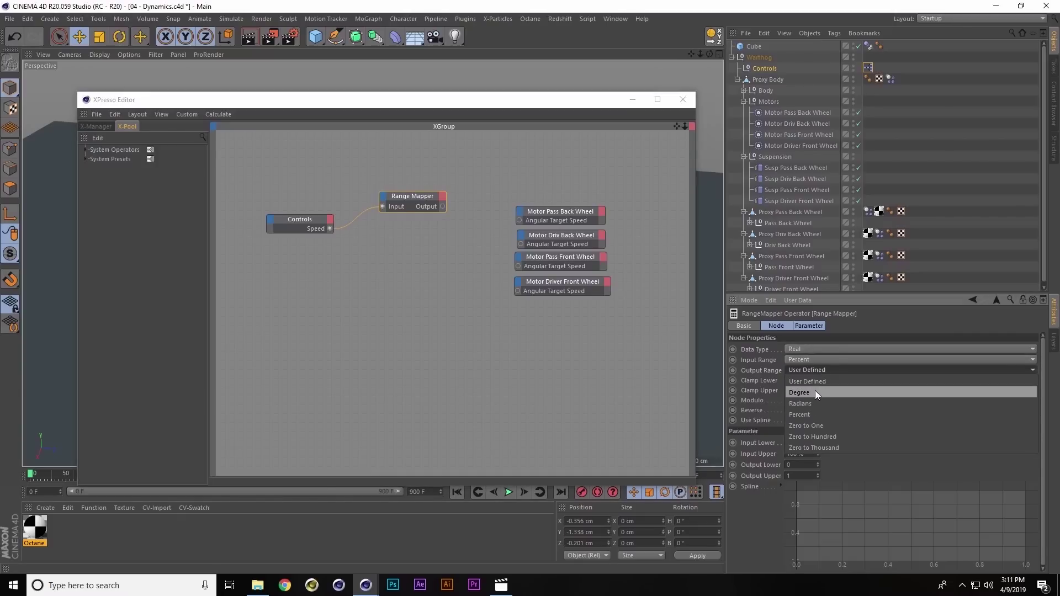
{"action": "left_click", "coordinate": [814, 391]}
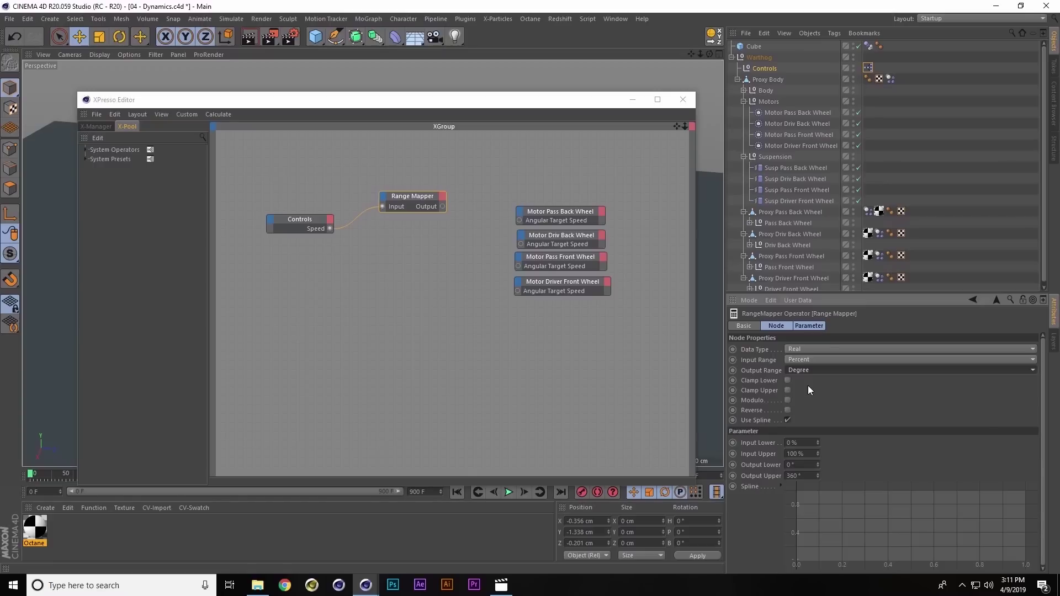
{"action": "double_click", "coordinate": [800, 442]}
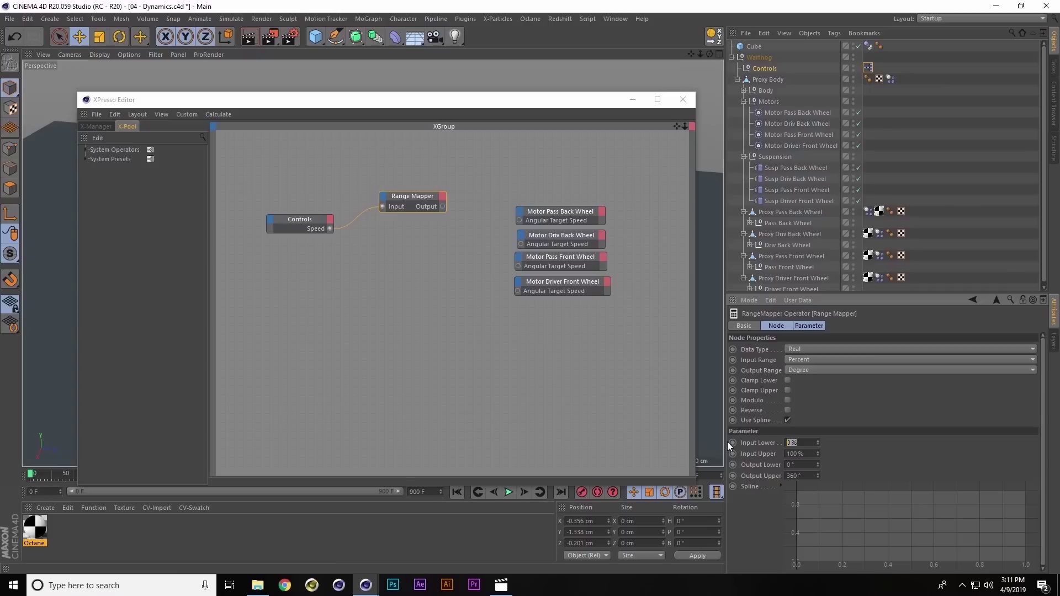
{"action": "double_click", "coordinate": [811, 454]}
{"action": "key", "text": "Tab"}
{"action": "key", "text": "Tab"}
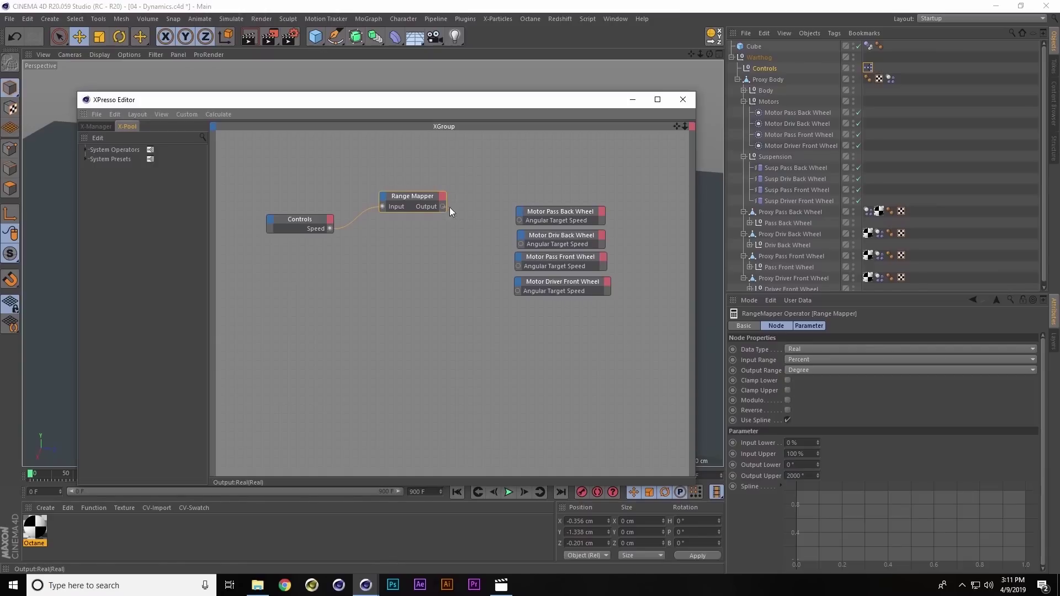
Connect the Range Mapper's Output to the Angular Target Speed ports of all four motors, then minimize the XPresso Editor
{"action": "left_click_drag", "start_coordinate": [518, 222], "coordinate": [518, 221]}
{"action": "mouse_move", "coordinate": [445, 207]}
{"action": "left_mouse_down"}
{"action": "mouse_move", "coordinate": [521, 248]}
{"action": "mouse_move", "coordinate": [441, 207]}
{"action": "left_mouse_up"}
{"action": "left_click_drag", "start_coordinate": [517, 292], "coordinate": [516, 291]}
{"action": "left_click", "coordinate": [631, 101]}
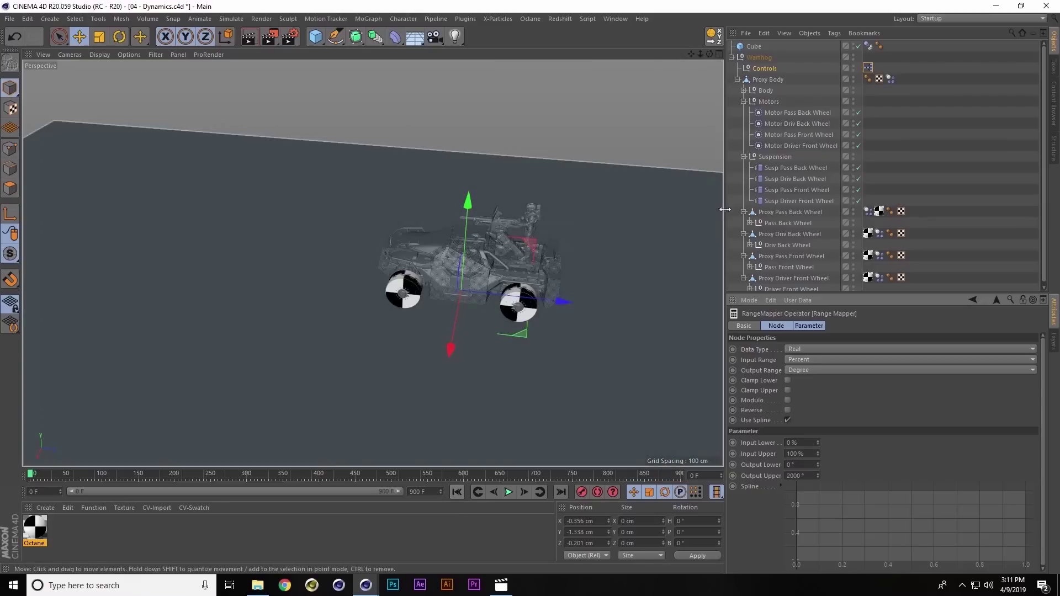
Play the simulation while varying the Controls null's Speed between 0% and 100%, ending at 100%, then stop and rewind to the start
{"action": "left_click", "coordinate": [770, 67]}
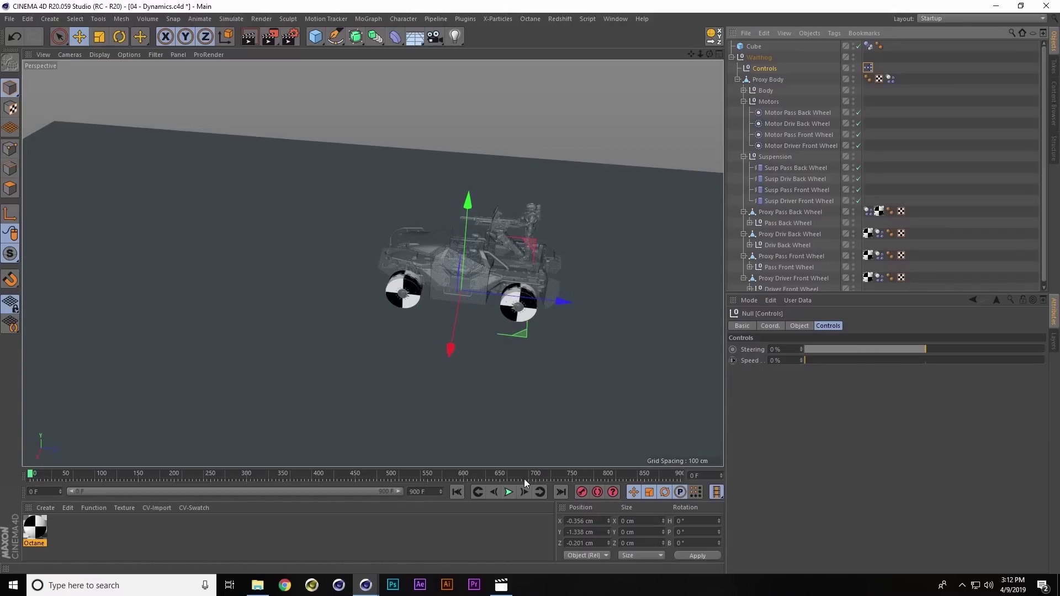
{"action": "left_click", "coordinate": [508, 493]}
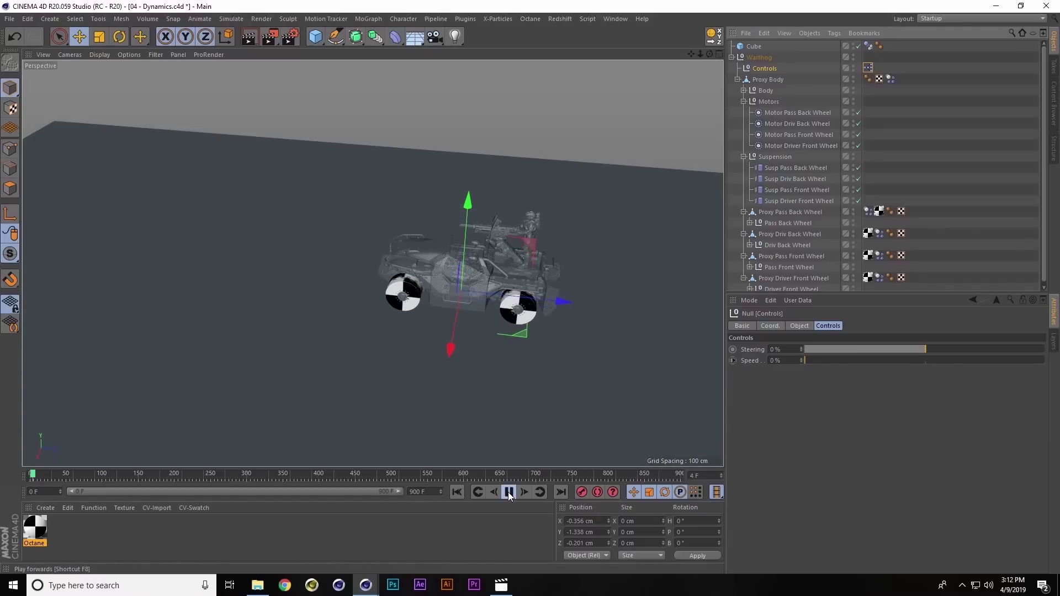
{"action": "left_click", "coordinate": [852, 361]}
{"action": "left_click_drag", "start_coordinate": [886, 362], "coordinate": [740, 372]}
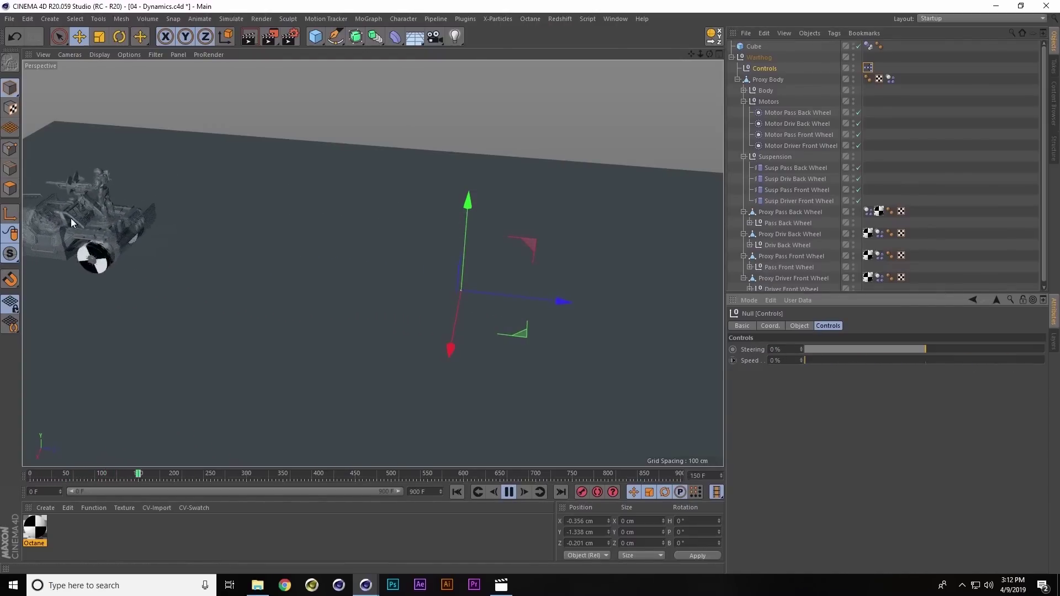
{"action": "scroll", "coordinate": [70, 225], "scroll_direction": "down", "scroll_amount": 5}
{"action": "middle_click_drag", "start_coordinate": [66, 246], "coordinate": [372, 277], "text": "alt"}
{"action": "left_click_drag", "start_coordinate": [871, 360], "coordinate": [1049, 364]}
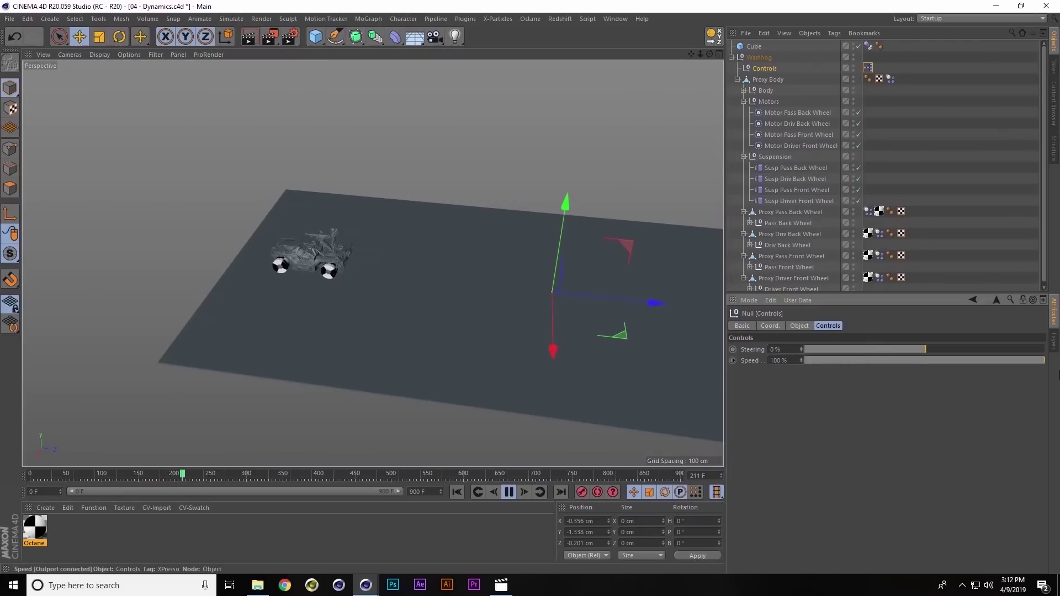
{"action": "left_click_drag", "start_coordinate": [316, 290], "coordinate": [640, 345], "text": "alt"}
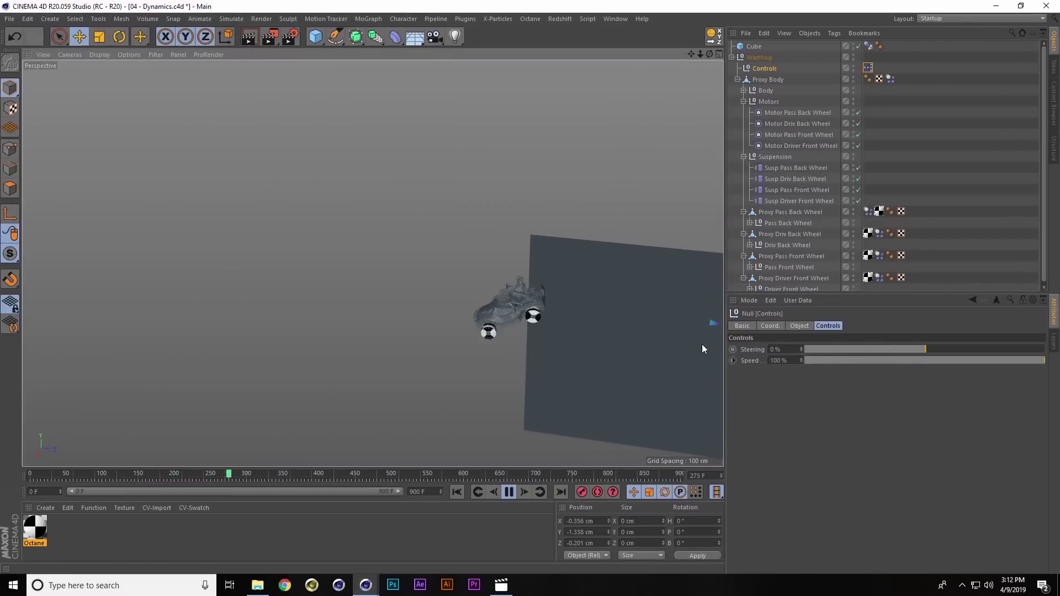
{"action": "left_click", "coordinate": [508, 493]}
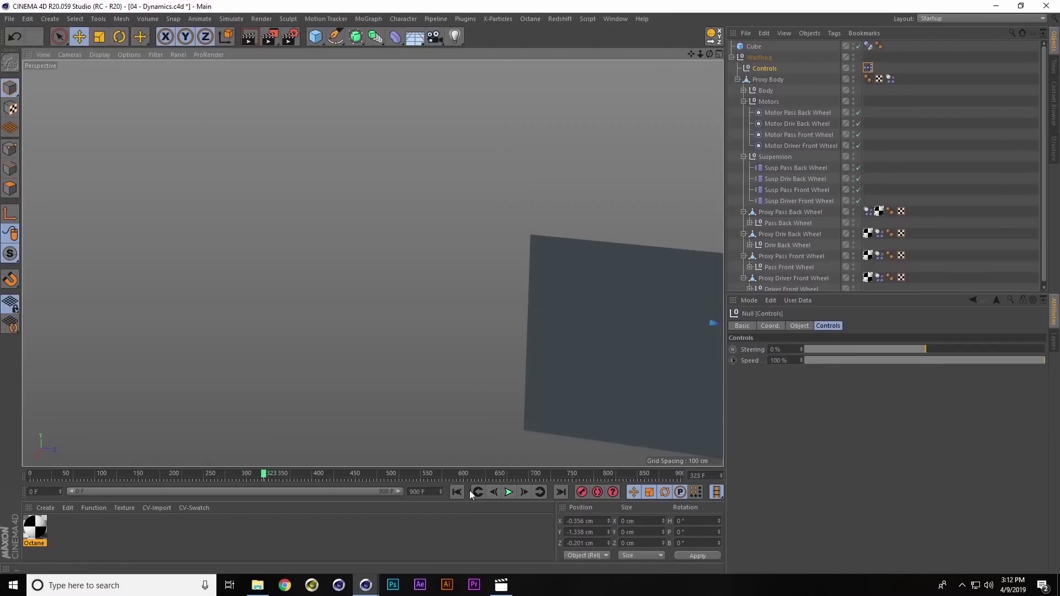
{"action": "left_click", "coordinate": [455, 492]}
{"action": "left_click_drag", "start_coordinate": [620, 340], "coordinate": [300, 368], "text": "alt"}
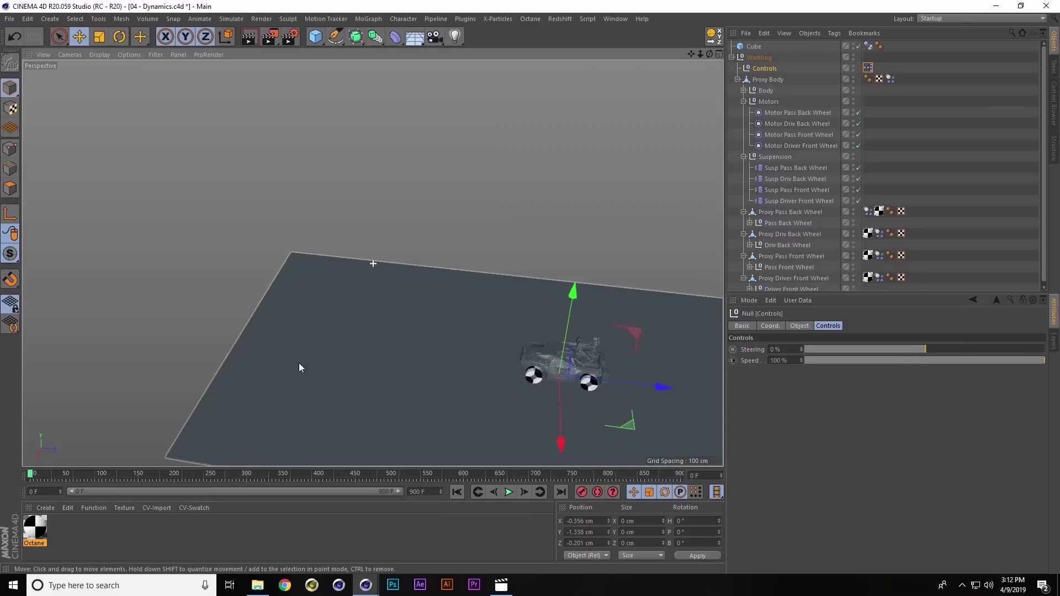
{"action": "middle_click_drag", "start_coordinate": [299, 368], "coordinate": [269, 365], "text": "alt"}
{"action": "left_click", "coordinate": [747, 47]}
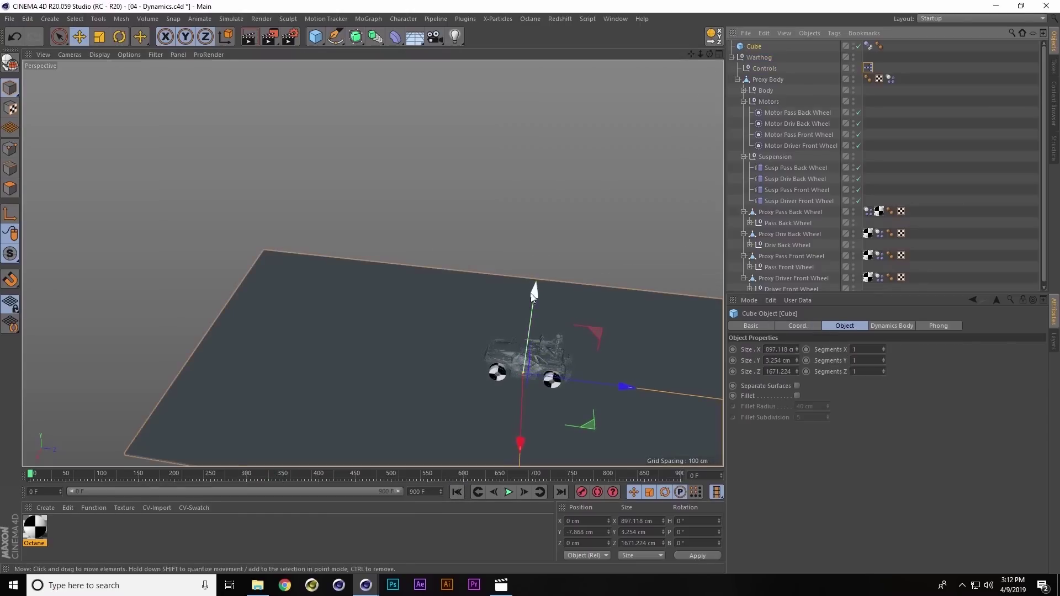
{"action": "left_click_drag", "start_coordinate": [513, 378], "coordinate": [511, 307], "text": "alt"}
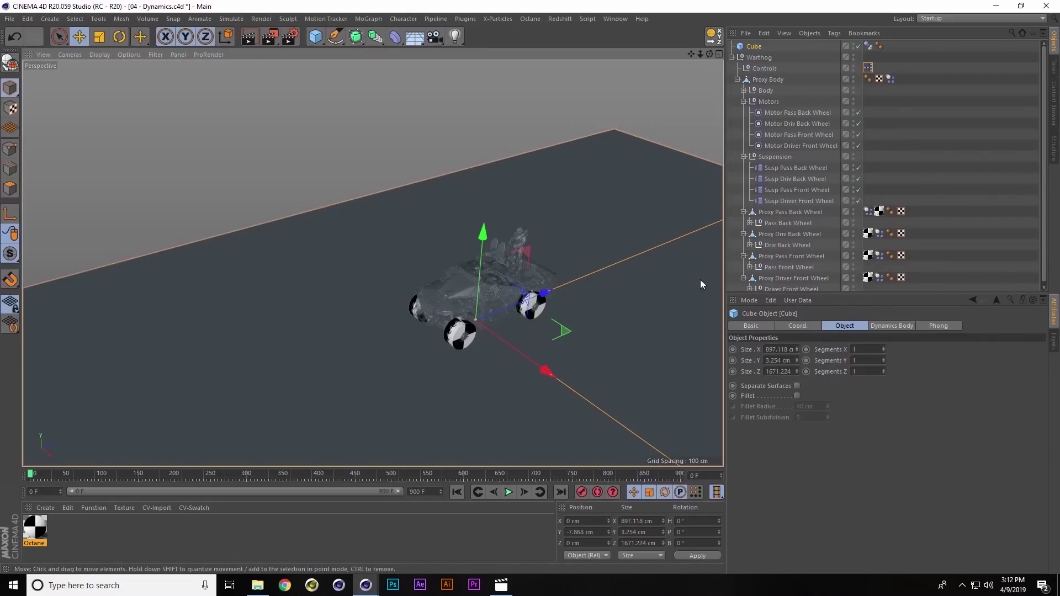
Reopen the Controls XPresso setup and add the Susp Pass Front Wheel and Susp Driver Front Wheel connectors as nodes below the motor nodes
{"action": "double_click", "coordinate": [866, 67]}
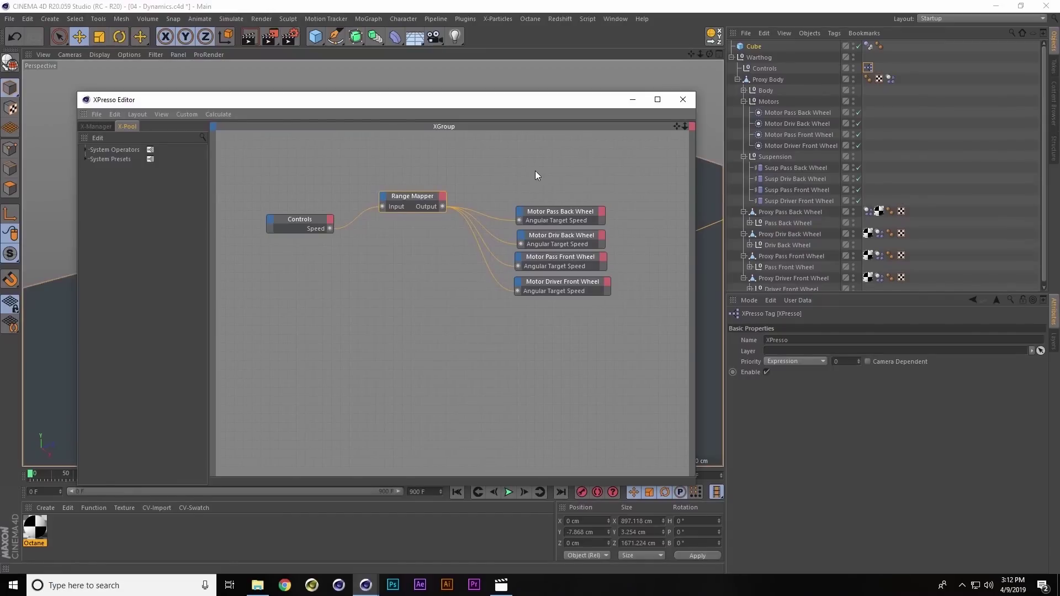
{"action": "left_click", "coordinate": [809, 191]}
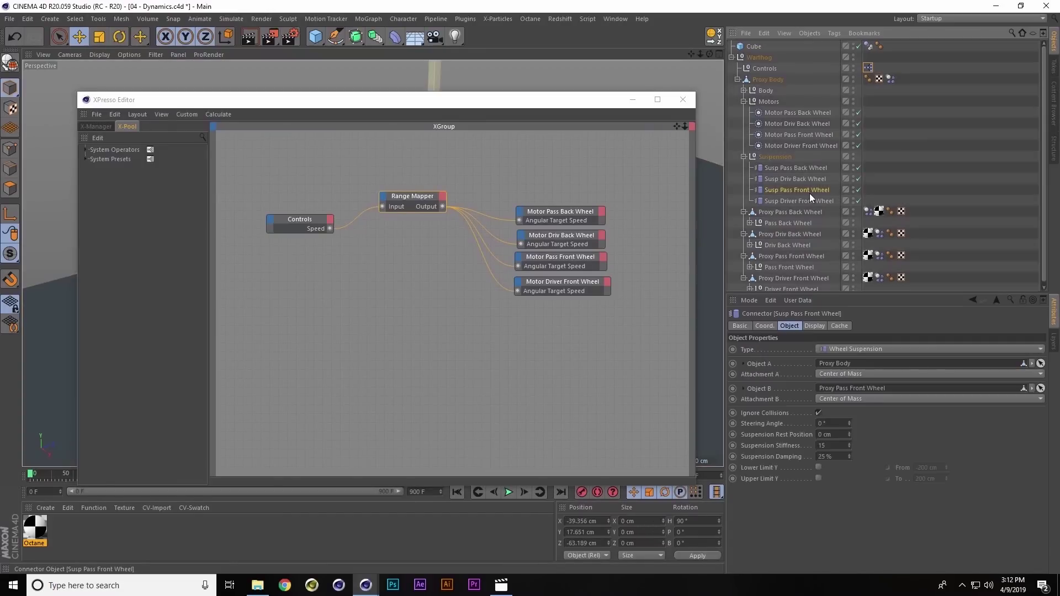
{"action": "left_click", "coordinate": [809, 200], "text": "ctrl"}
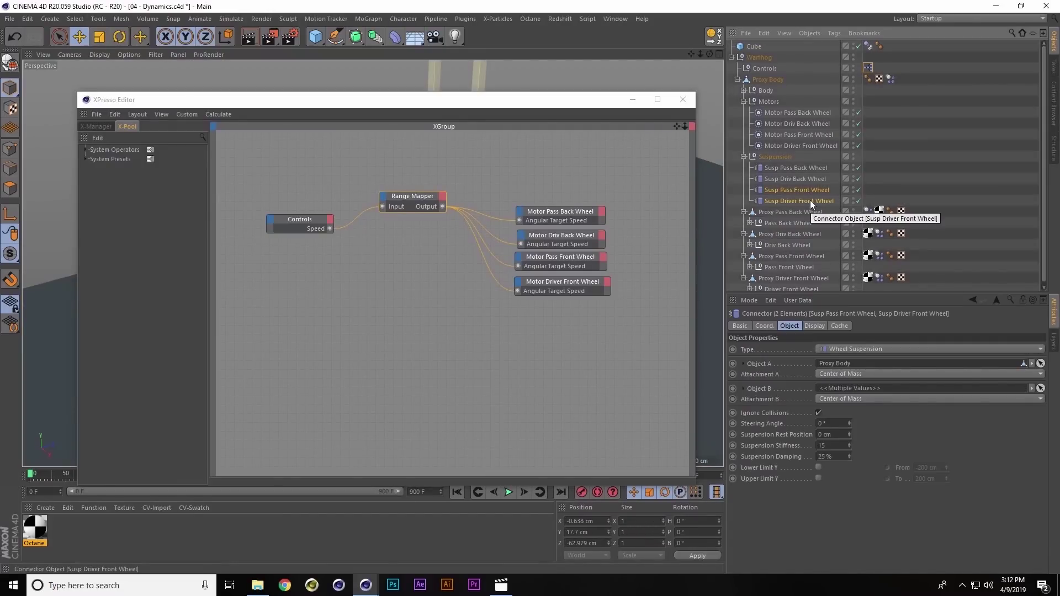
{"action": "left_click_drag", "start_coordinate": [810, 203], "coordinate": [485, 440]}
{"action": "left_click_drag", "start_coordinate": [470, 371], "coordinate": [481, 368]}
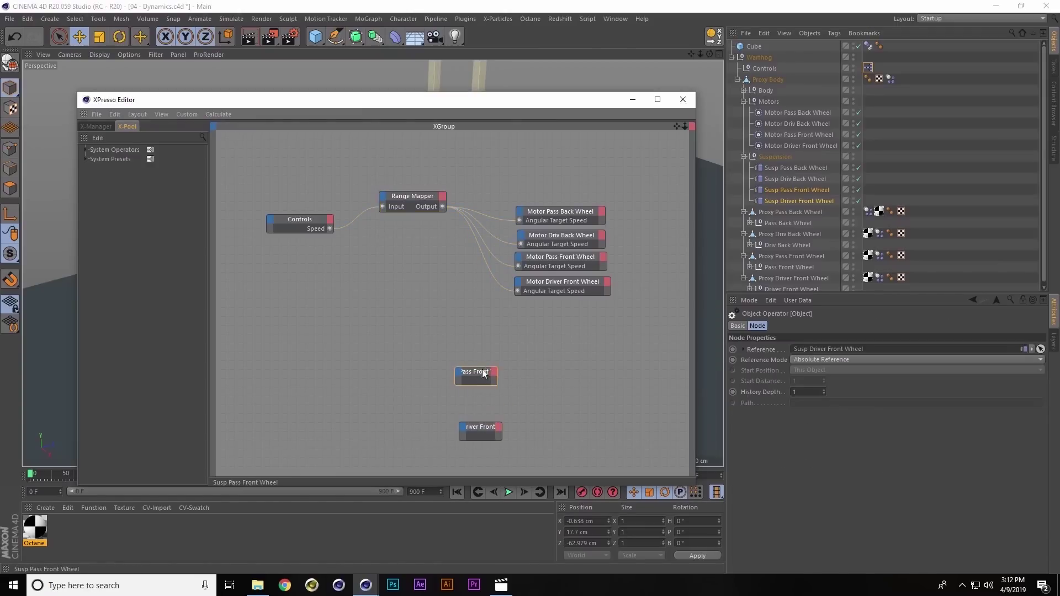
Optimize the size of both front suspension nodes and place the driver node directly below the passenger node
{"action": "left_click", "coordinate": [827, 189]}
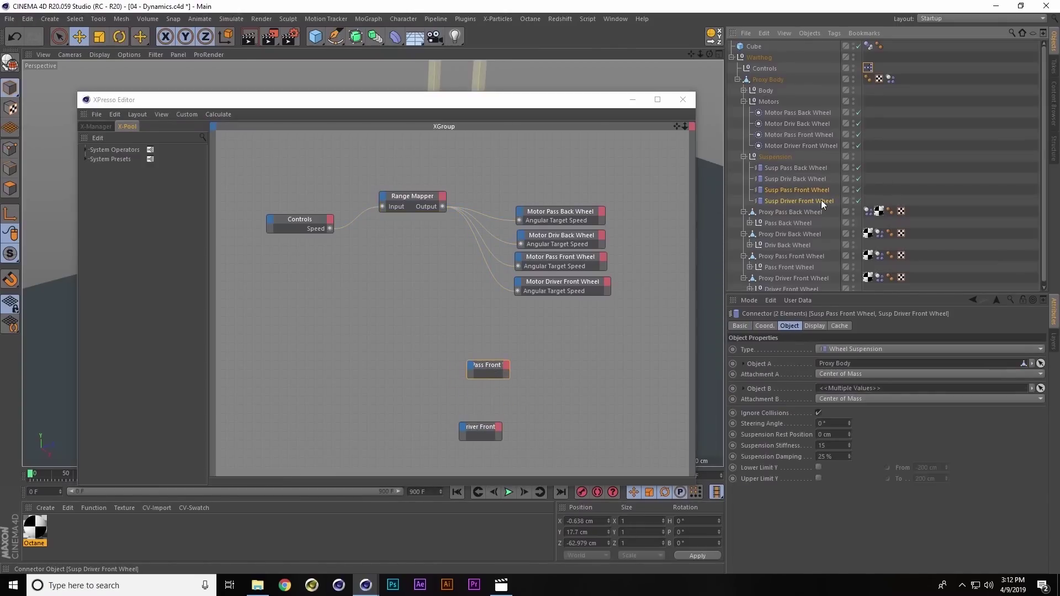
{"action": "left_click", "coordinate": [822, 423]}
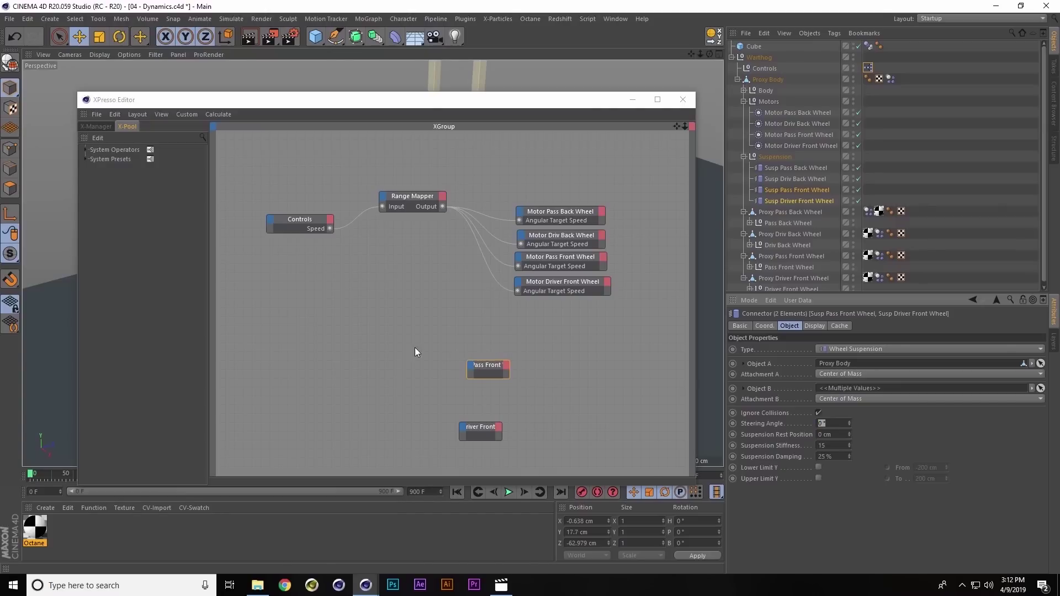
{"action": "left_click_drag", "start_coordinate": [415, 352], "coordinate": [531, 424]}
{"action": "right_click", "coordinate": [496, 369]}
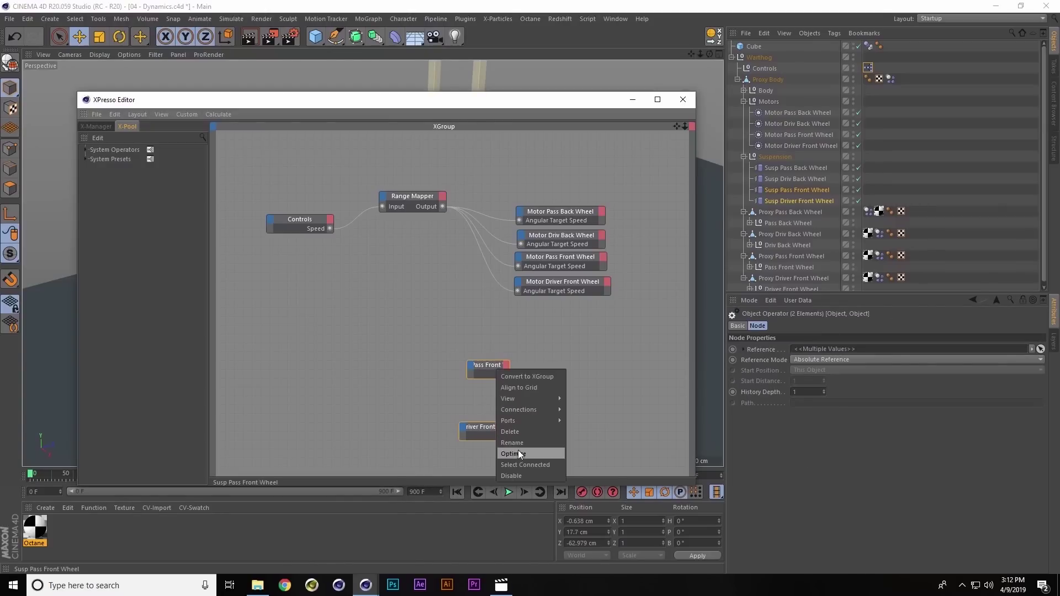
{"action": "left_click", "coordinate": [513, 453]}
{"action": "left_click_drag", "start_coordinate": [511, 427], "coordinate": [520, 393]}
Add a Steering Angle input port to both the Susp Pass Front Wheel and Susp Driver Front Wheel nodes
{"action": "left_click", "coordinate": [471, 367]}
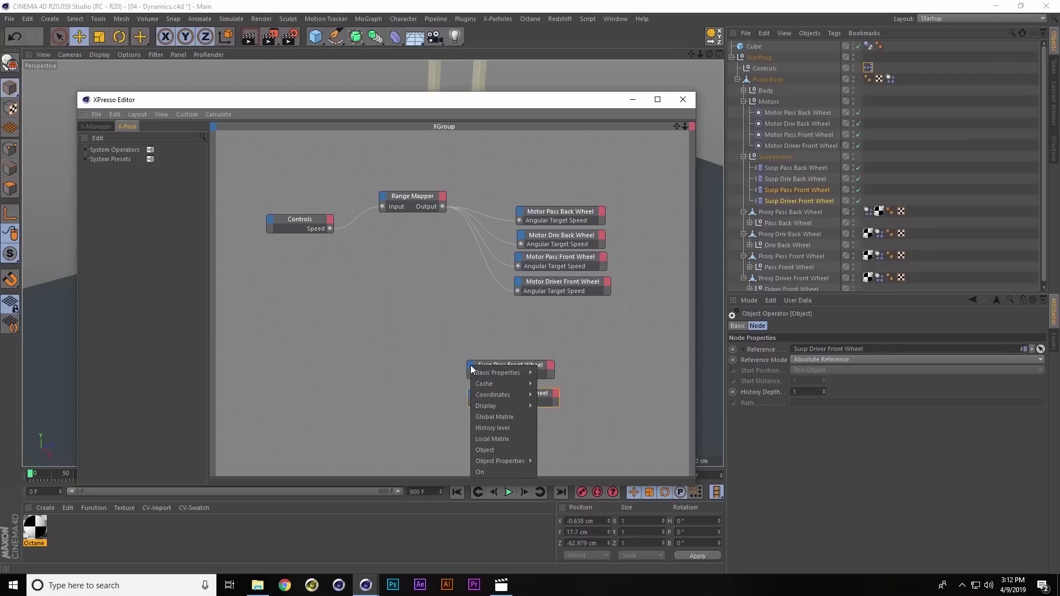
{"action": "mouse_move", "coordinate": [500, 462]}
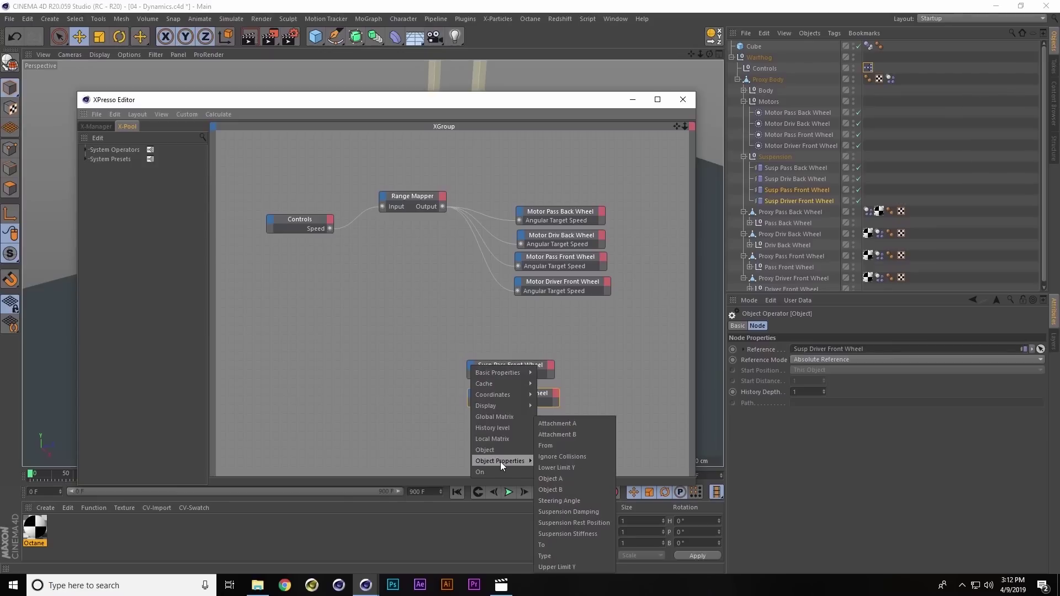
{"action": "left_click", "coordinate": [561, 501]}
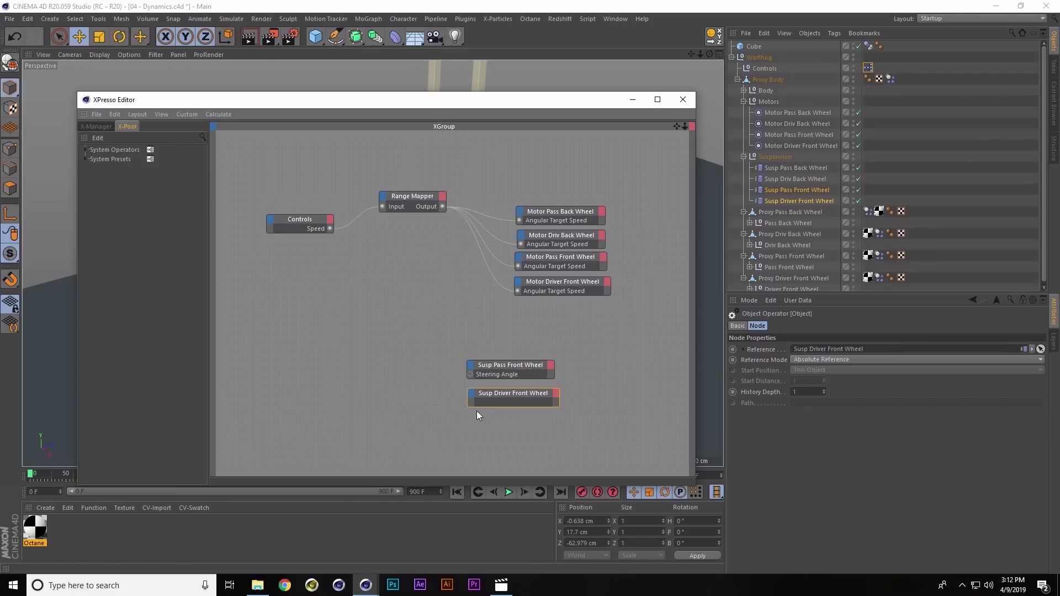
{"action": "left_click", "coordinate": [472, 397]}
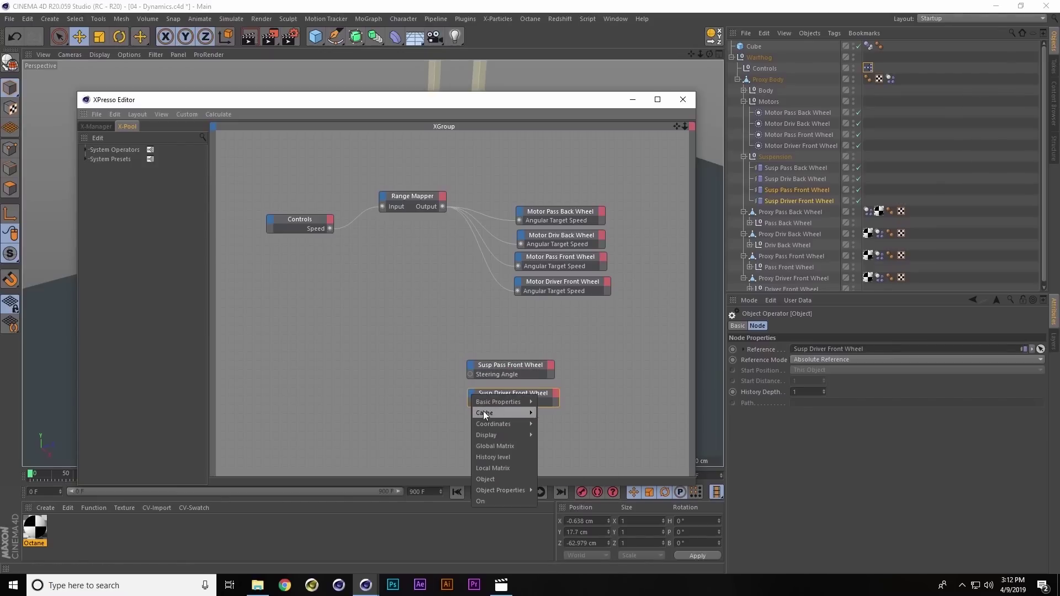
{"action": "mouse_move", "coordinate": [515, 490]}
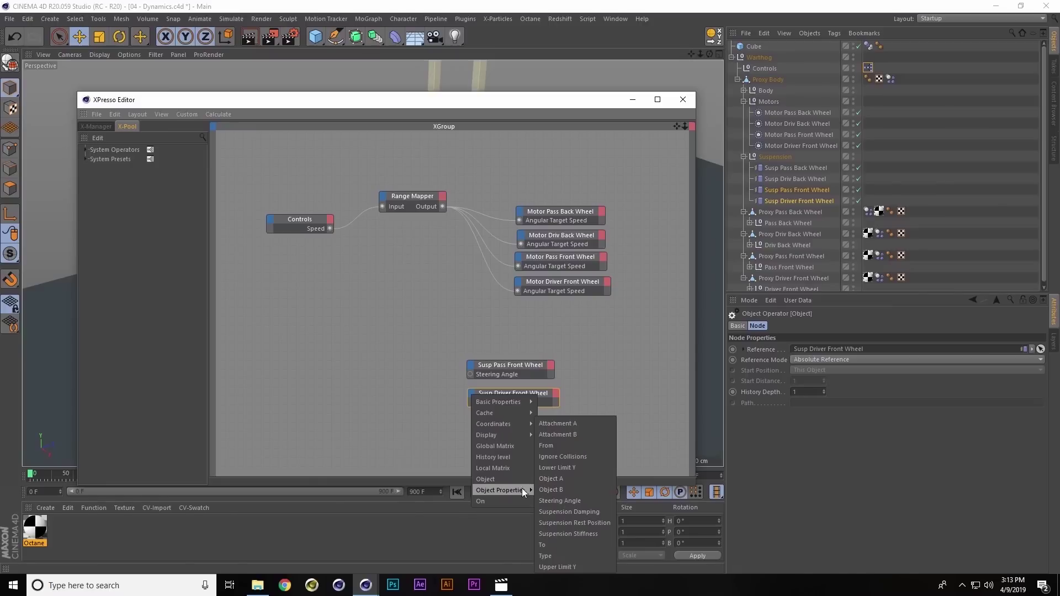
{"action": "left_click", "coordinate": [559, 500]}
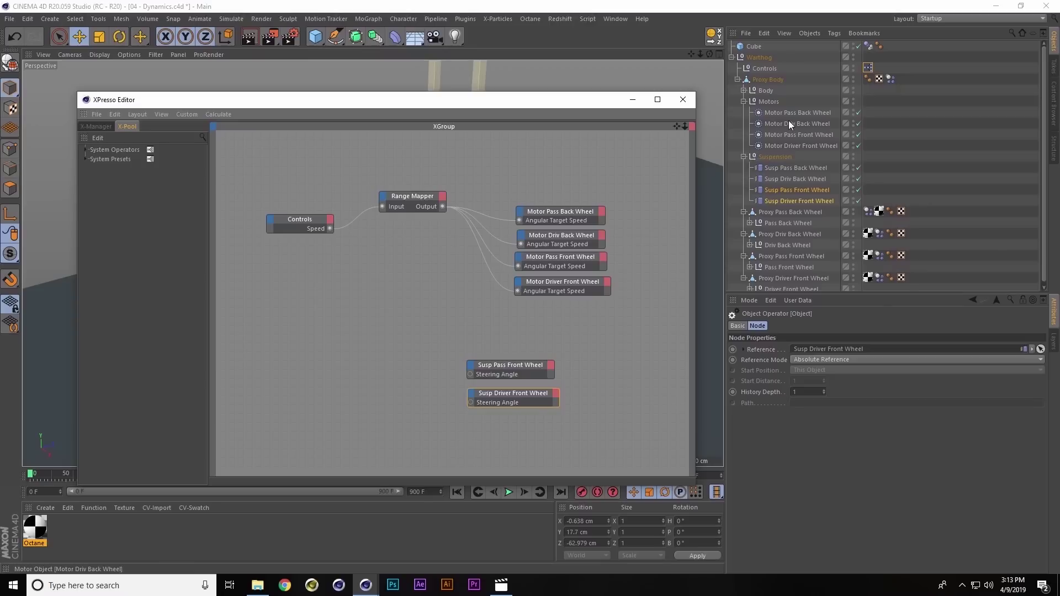
In the Controls null's user data management, set the Steering slider's unit to Degree
{"action": "left_click", "coordinate": [770, 70]}
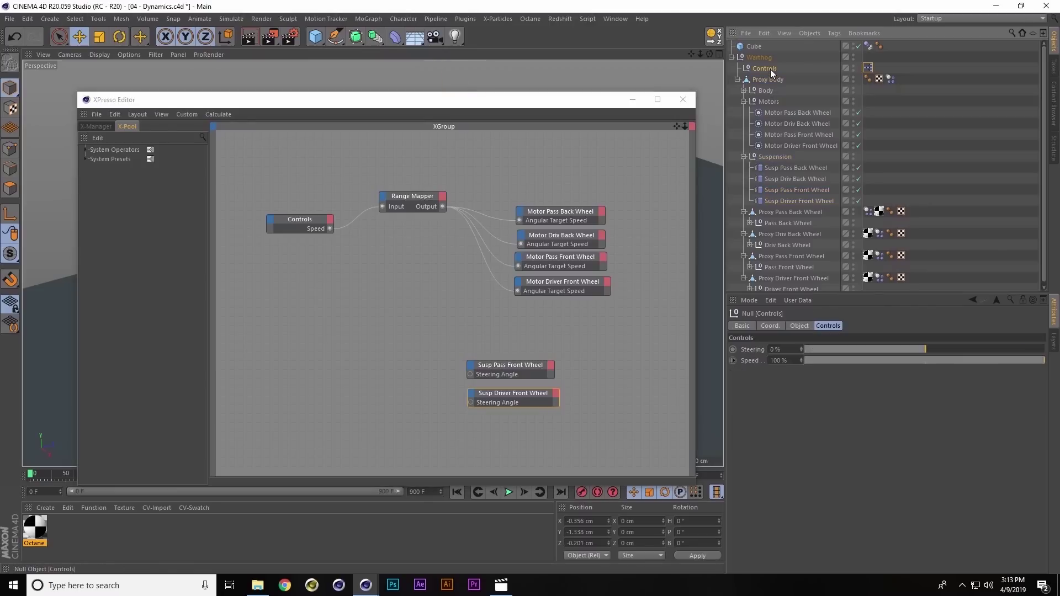
{"action": "left_click", "coordinate": [780, 349]}
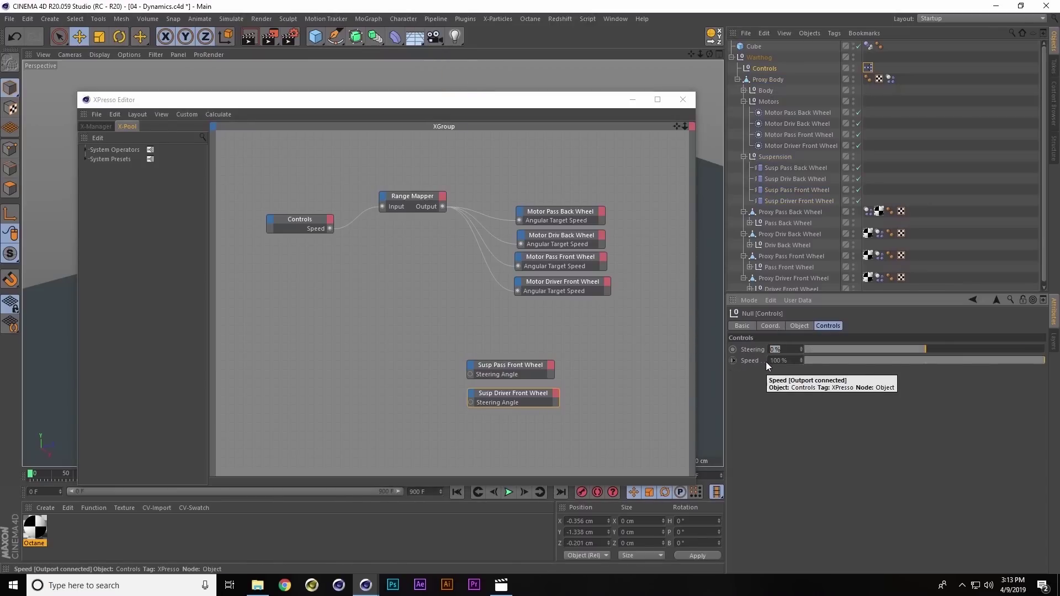
{"action": "left_click", "coordinate": [795, 300]}
{"action": "left_click", "coordinate": [797, 320]}
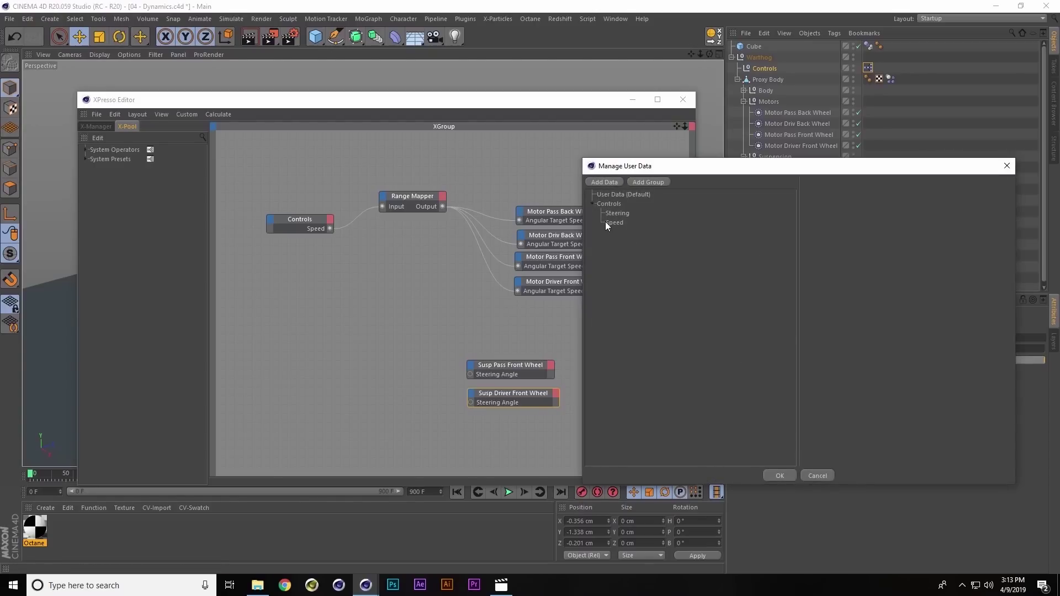
{"action": "left_click", "coordinate": [614, 213]}
{"action": "left_click", "coordinate": [905, 272]}
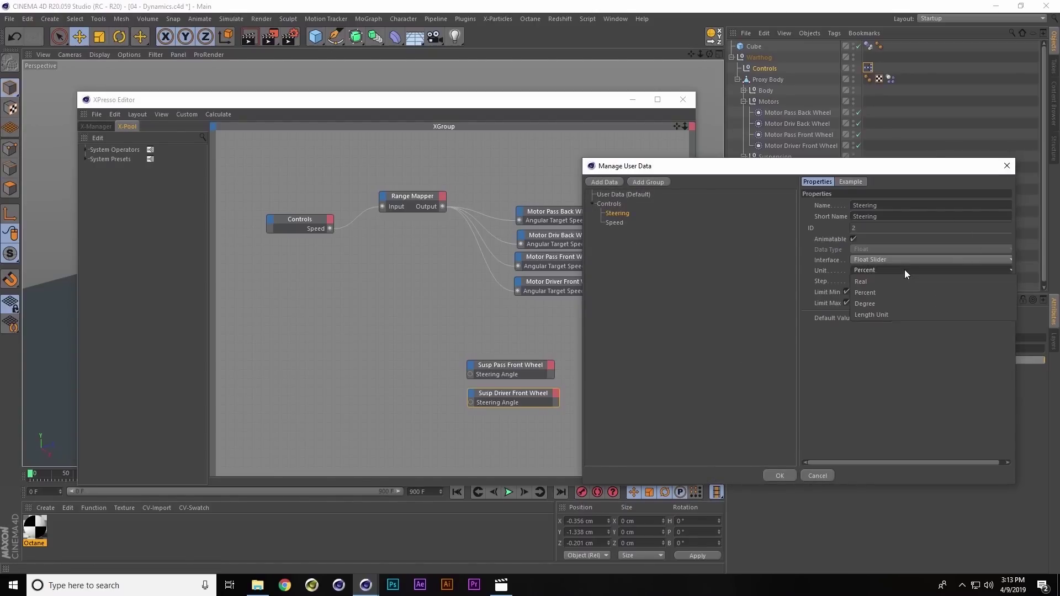
{"action": "left_click", "coordinate": [891, 303]}
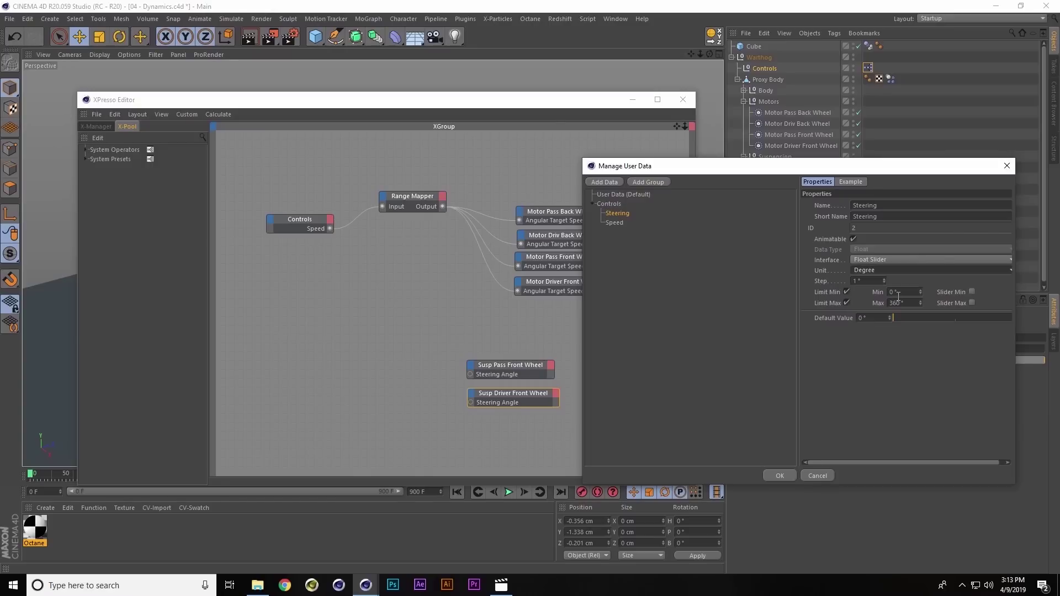
Limit the Steering user data to a minimum of -45° and a maximum of 45°, then apply the settings
{"action": "double_click", "coordinate": [902, 295]}
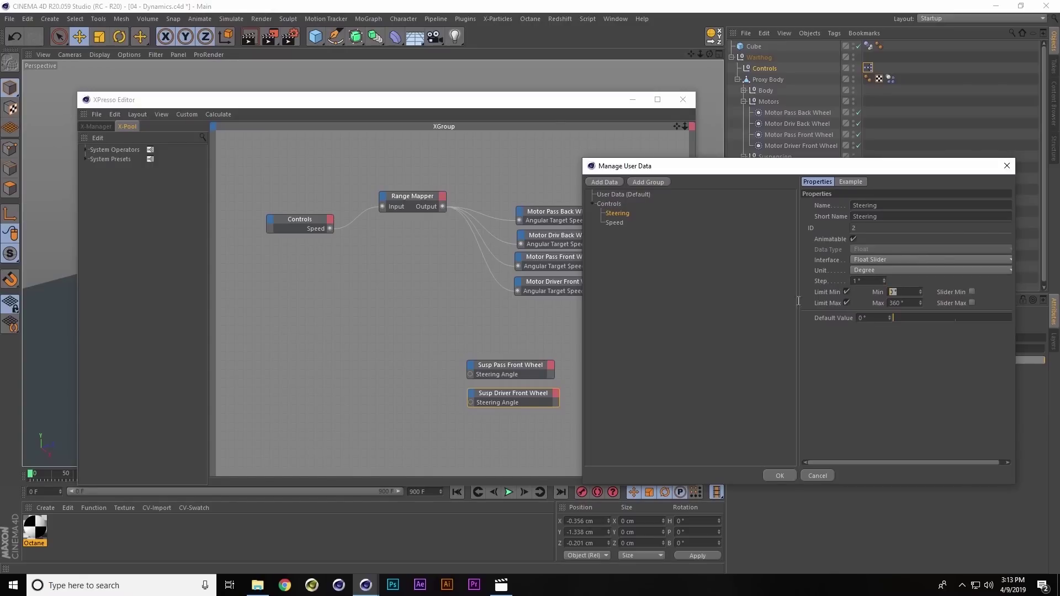
{"action": "type", "text": "-45"}
{"action": "key", "text": "Return"}
{"action": "key", "text": "Return"}
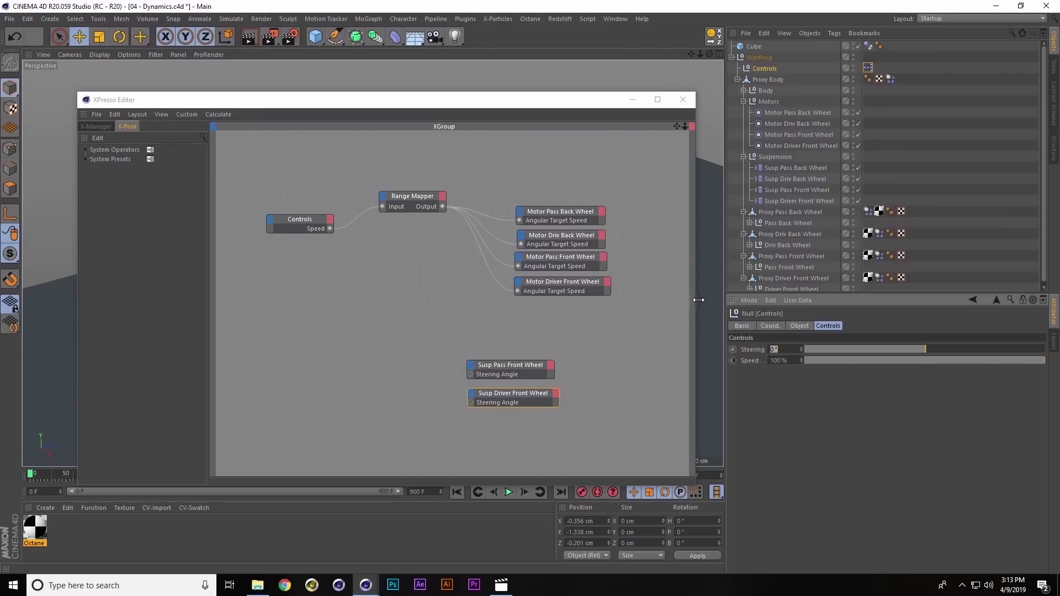
{"action": "left_click", "coordinate": [796, 300]}
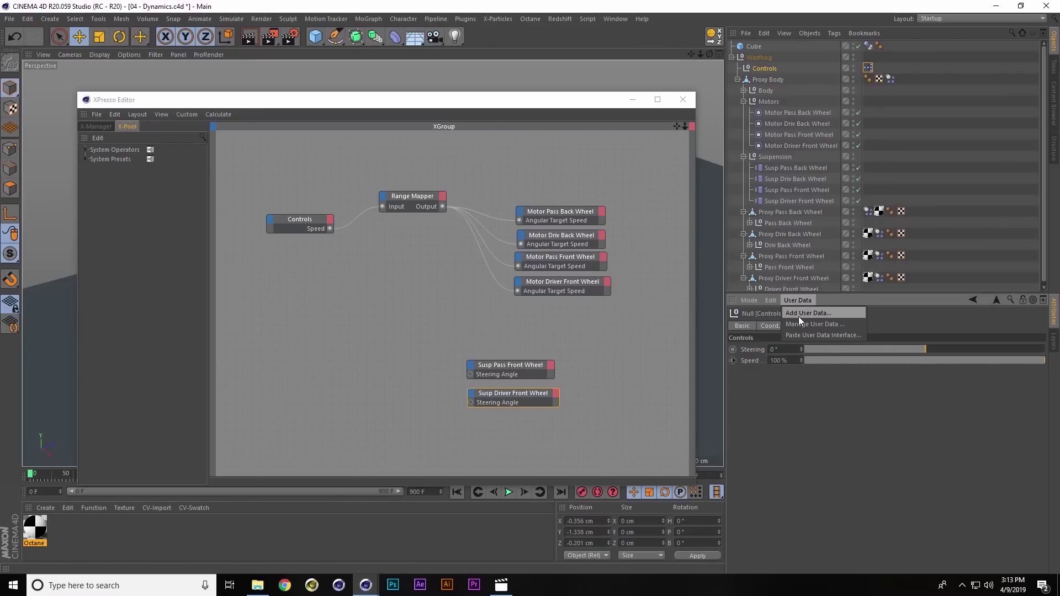
{"action": "left_click", "coordinate": [803, 323]}
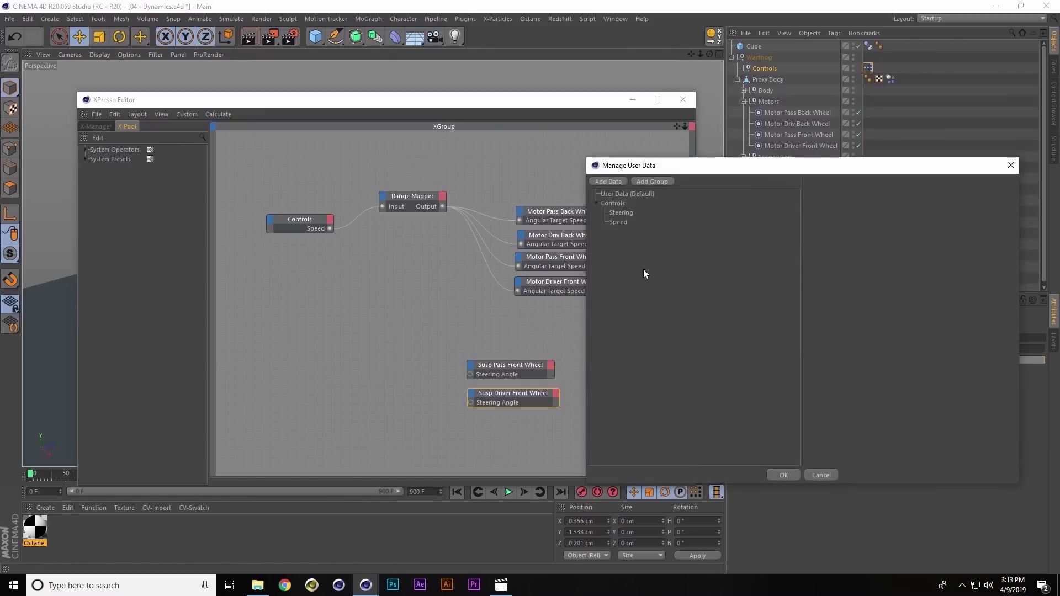
{"action": "left_click", "coordinate": [621, 214]}
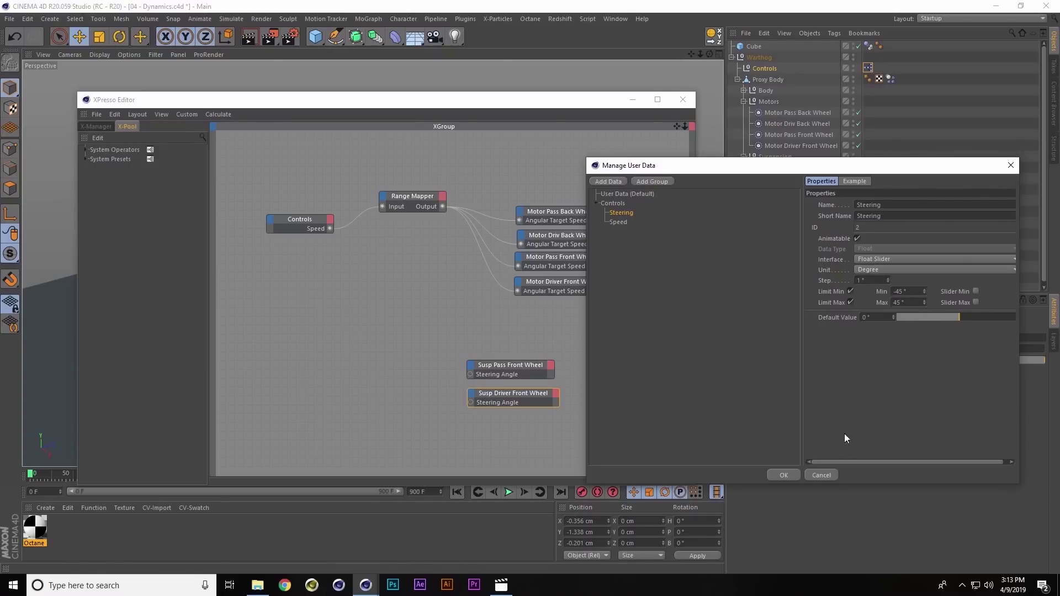
{"action": "left_click", "coordinate": [782, 476]}
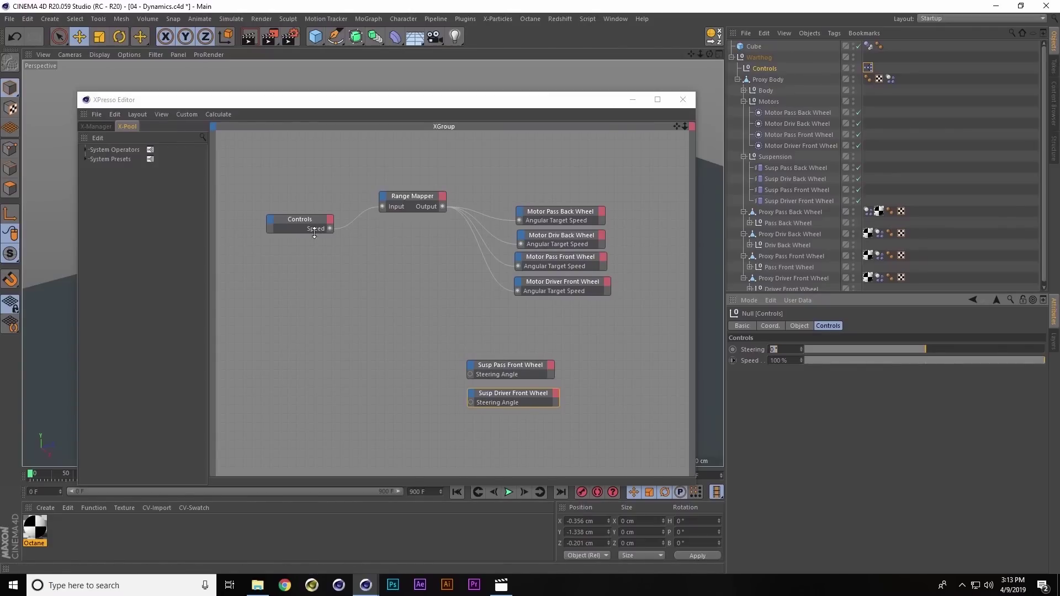
Enlarge the Controls node and add a Steering output port to it
{"action": "left_click_drag", "start_coordinate": [314, 231], "coordinate": [316, 265]}
{"action": "left_click", "coordinate": [330, 218]}
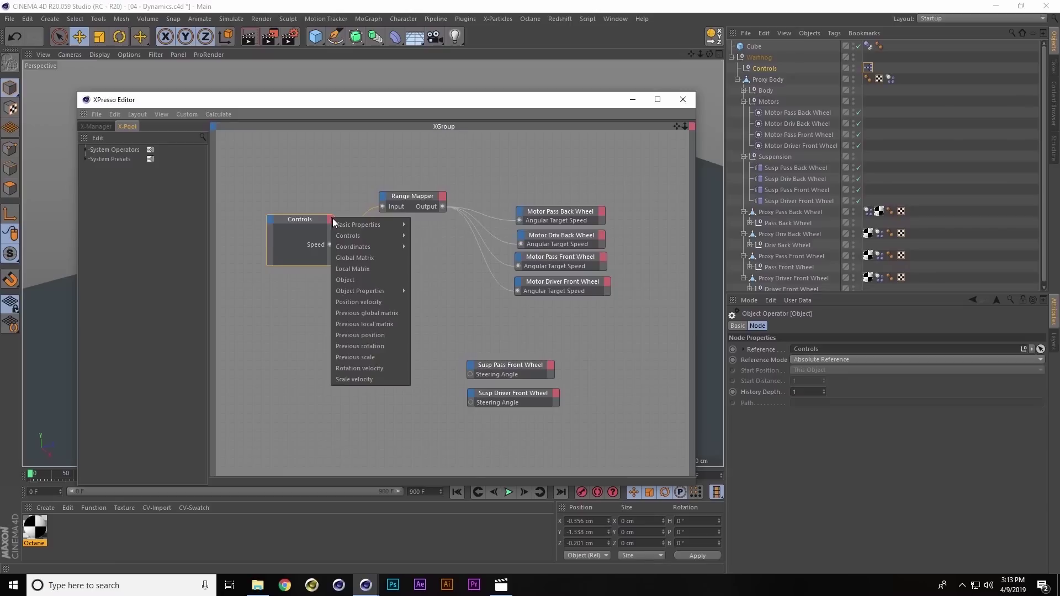
{"action": "mouse_move", "coordinate": [361, 227]}
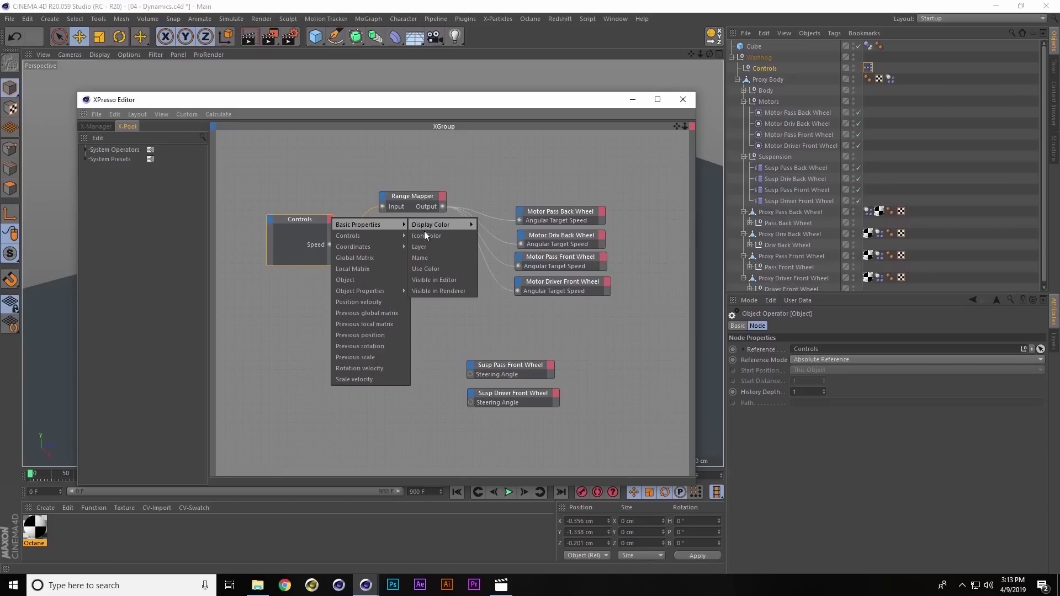
{"action": "left_click", "coordinate": [426, 246]}
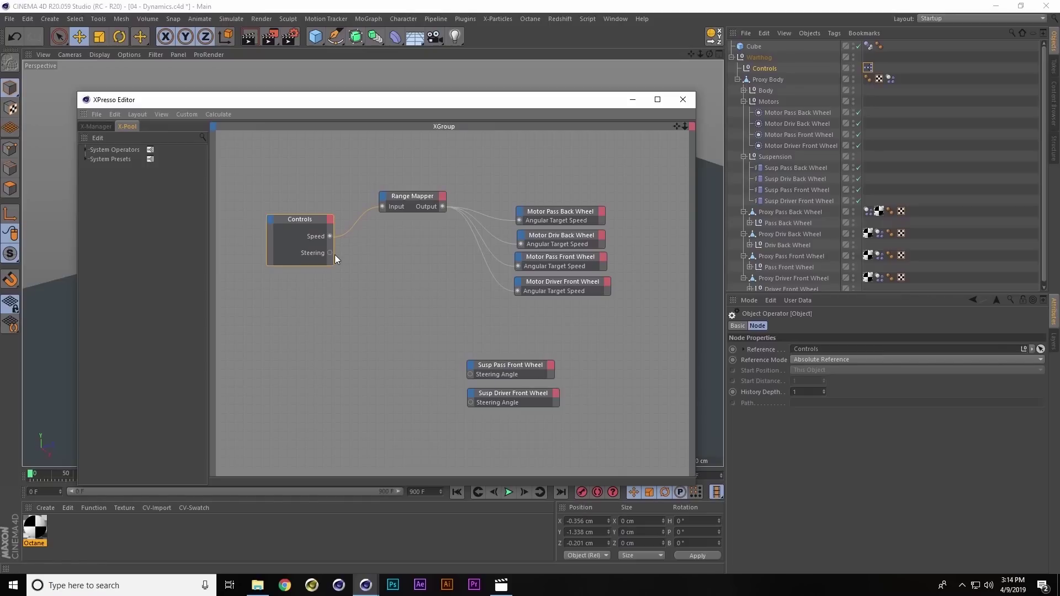
Connect the Controls node's Steering output to the Steering Angle ports of both front suspension nodes, then minimize the XPresso Editor
{"action": "left_click_drag", "start_coordinate": [330, 253], "coordinate": [470, 375]}
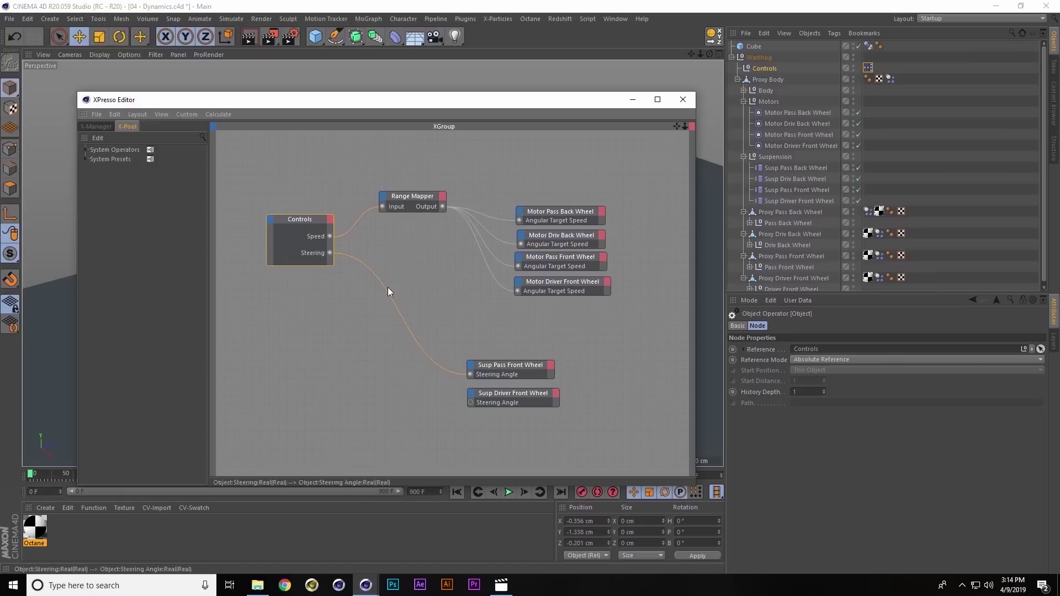
{"action": "left_click_drag", "start_coordinate": [330, 253], "coordinate": [471, 403]}
{"action": "left_click", "coordinate": [631, 103]}
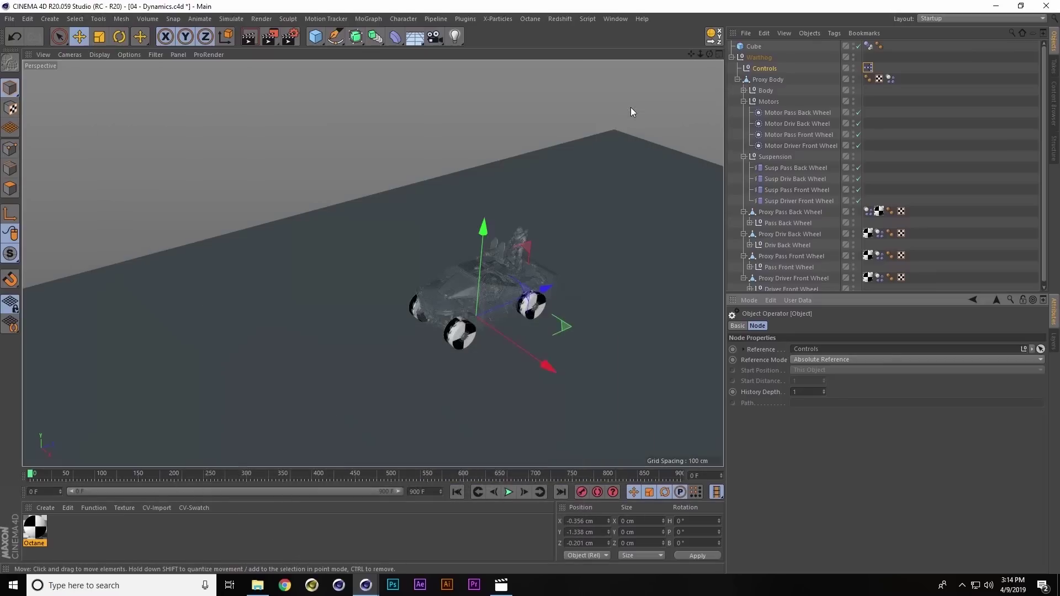
Add a Floor object and lower it to a Y position of about -5.5 cm beneath the Warthog
{"action": "right_click_drag", "start_coordinate": [498, 273], "coordinate": [467, 317], "text": "alt"}
{"action": "middle_click_drag", "start_coordinate": [467, 316], "coordinate": [454, 240], "text": "alt"}
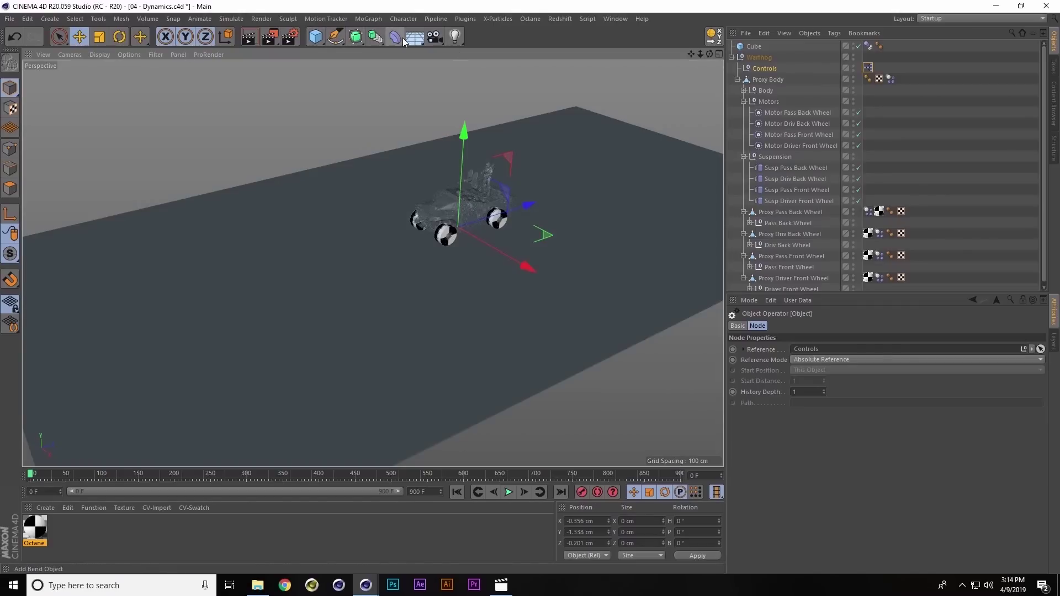
{"action": "left_click", "coordinate": [426, 39]}
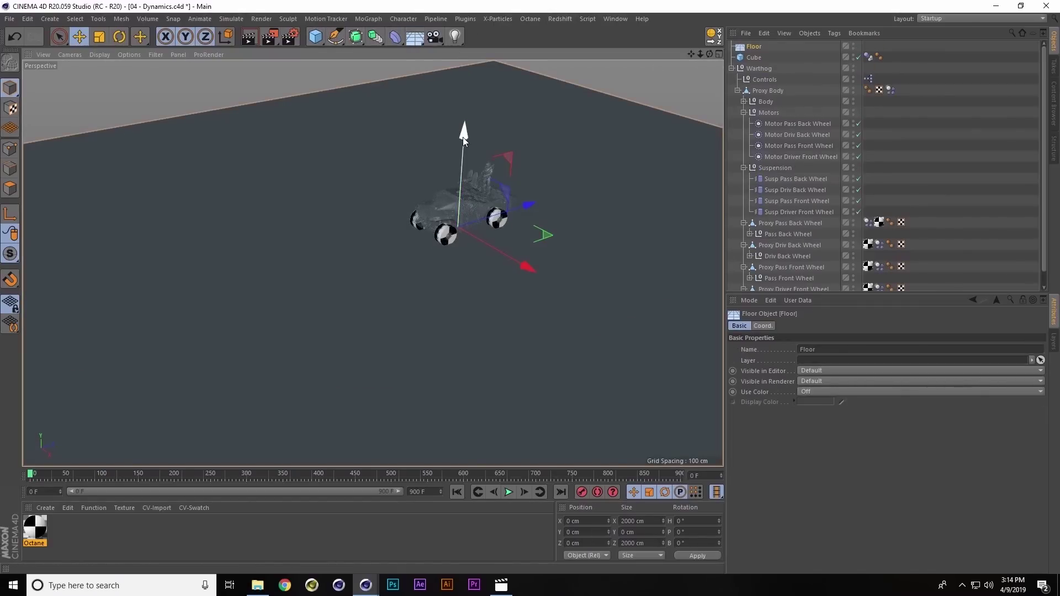
{"action": "left_click_drag", "start_coordinate": [464, 139], "coordinate": [466, 142]}
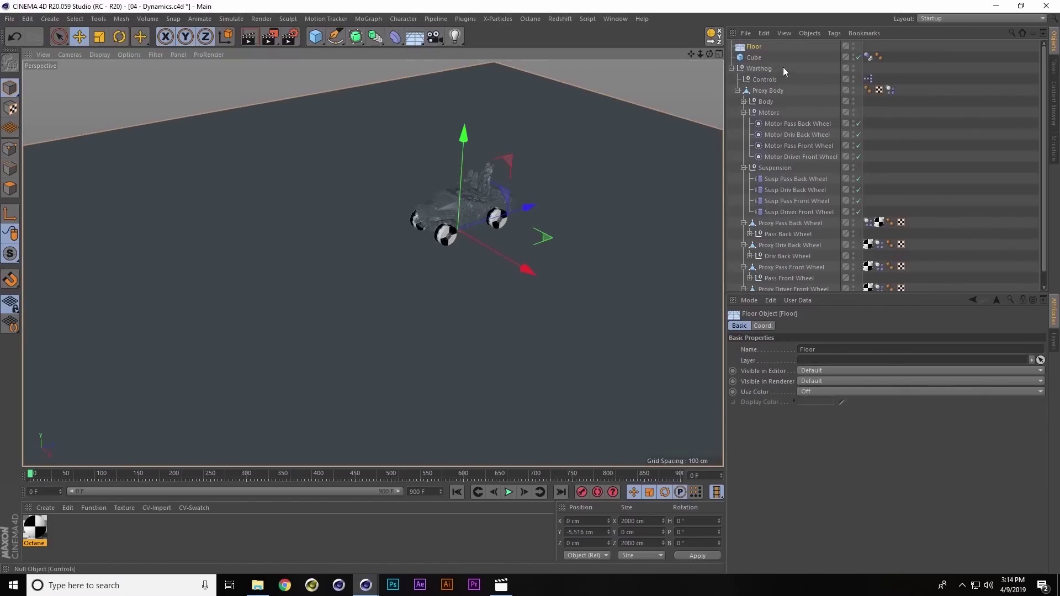
Copy the Cube's Dynamics Body tag onto the Floor object and delete the Cube
{"action": "left_click_drag", "start_coordinate": [867, 57], "coordinate": [868, 46], "text": "ctrl"}
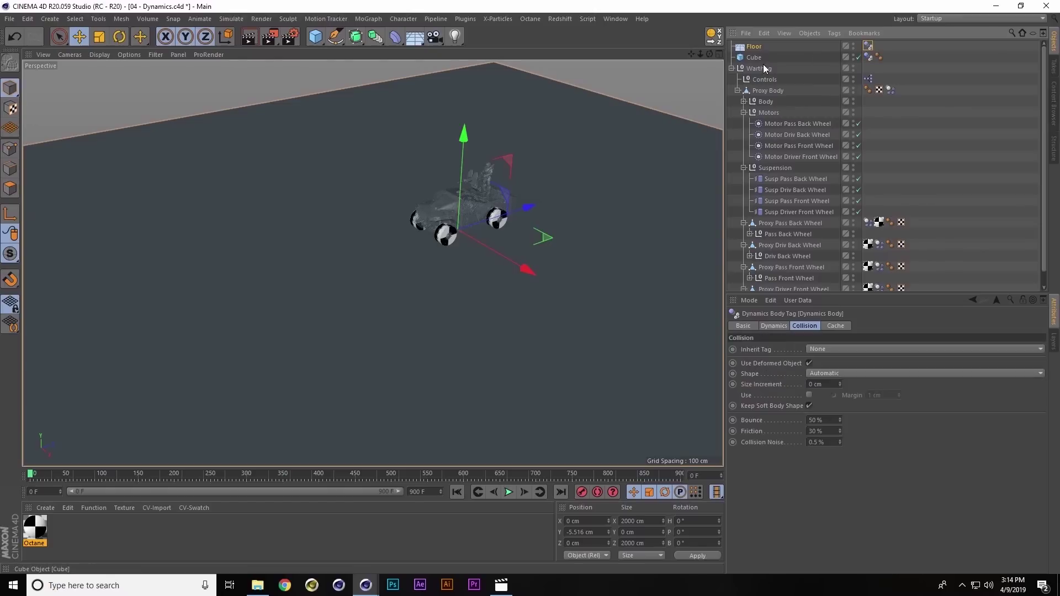
{"action": "left_click", "coordinate": [754, 58]}
{"action": "key", "text": "Delete"}
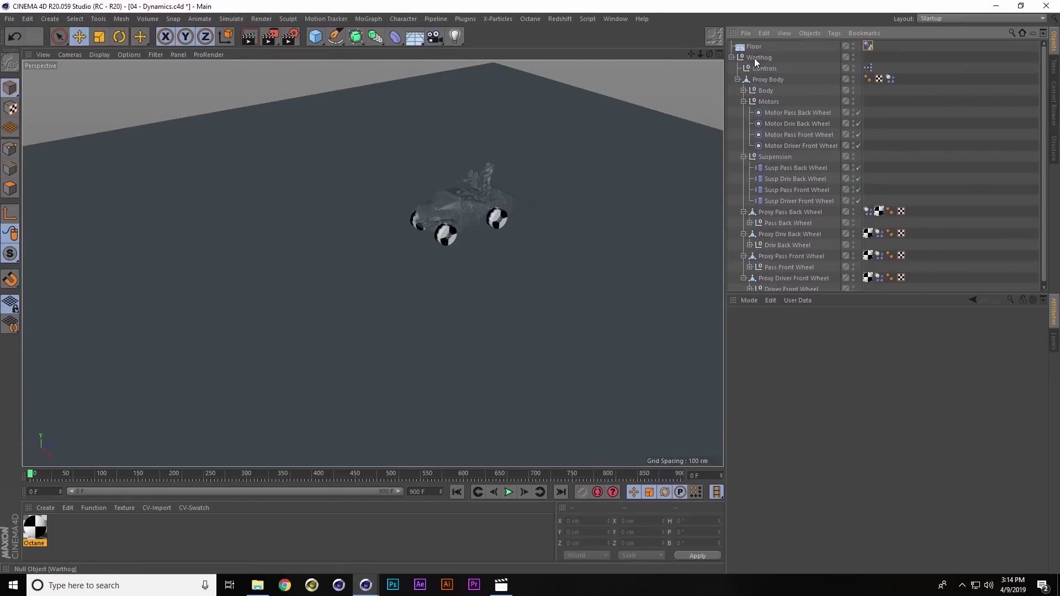
Return the timeline to the first frame and set the Controls null's Speed to 25%
{"action": "scroll", "coordinate": [551, 174], "scroll_direction": "down", "scroll_amount": 4}
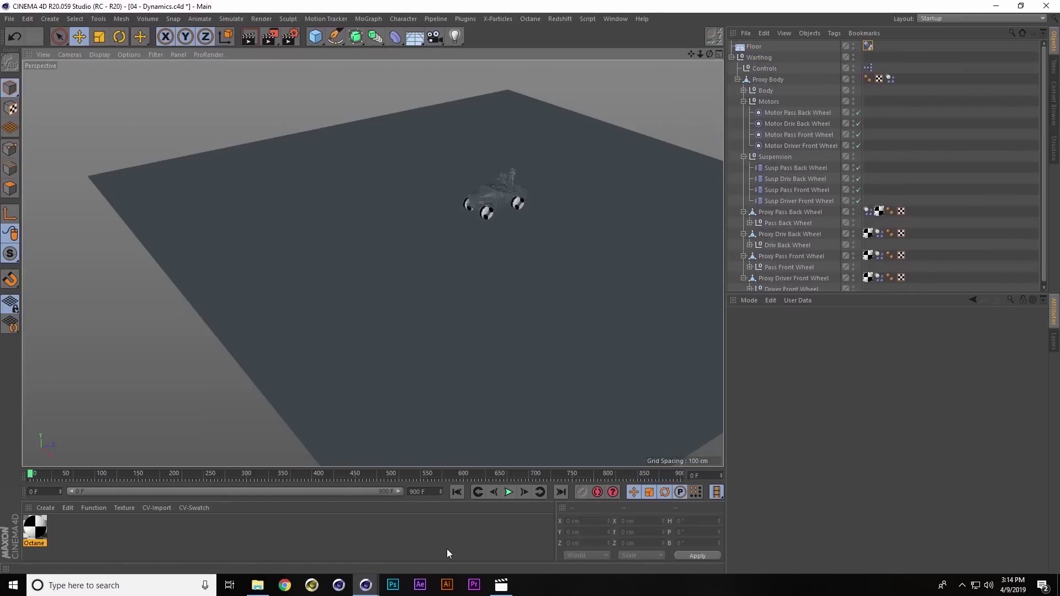
{"action": "left_click", "coordinate": [457, 492]}
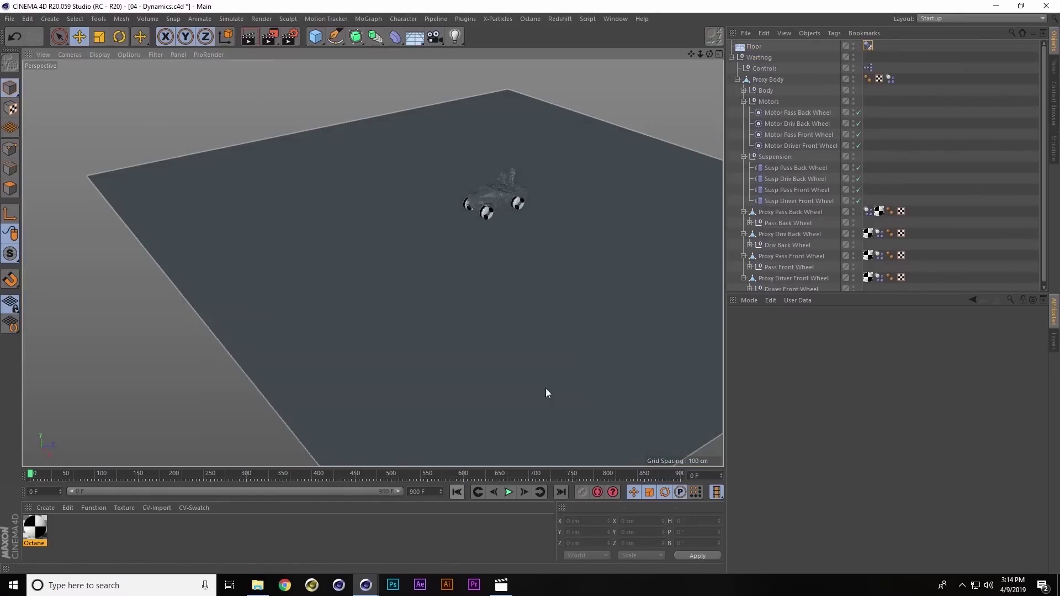
{"action": "left_click", "coordinate": [770, 68]}
{"action": "left_click", "coordinate": [778, 359]}
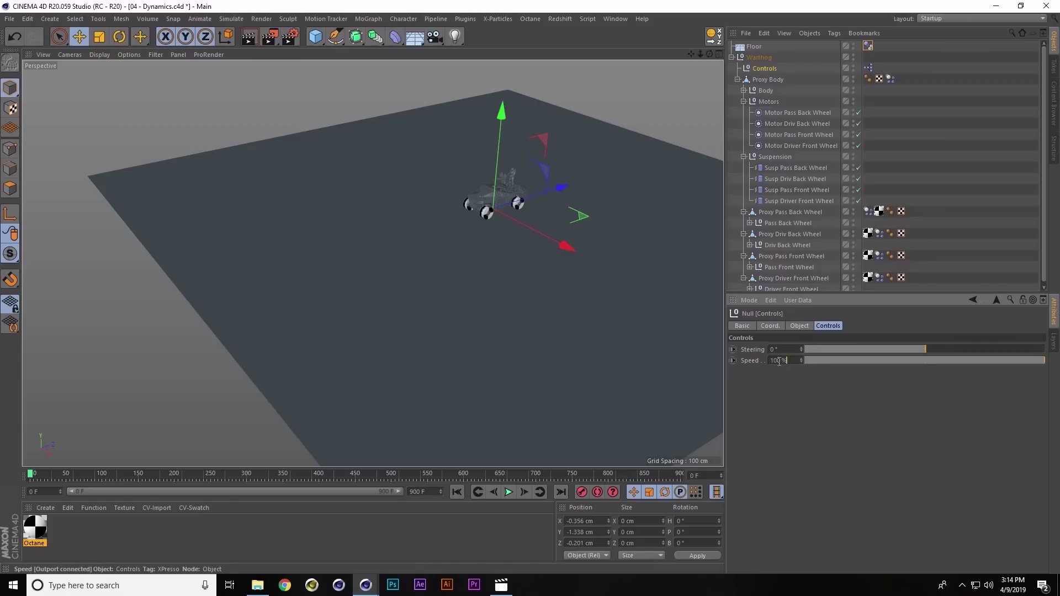
{"action": "type", "text": "25"}
{"action": "key", "text": "Return"}
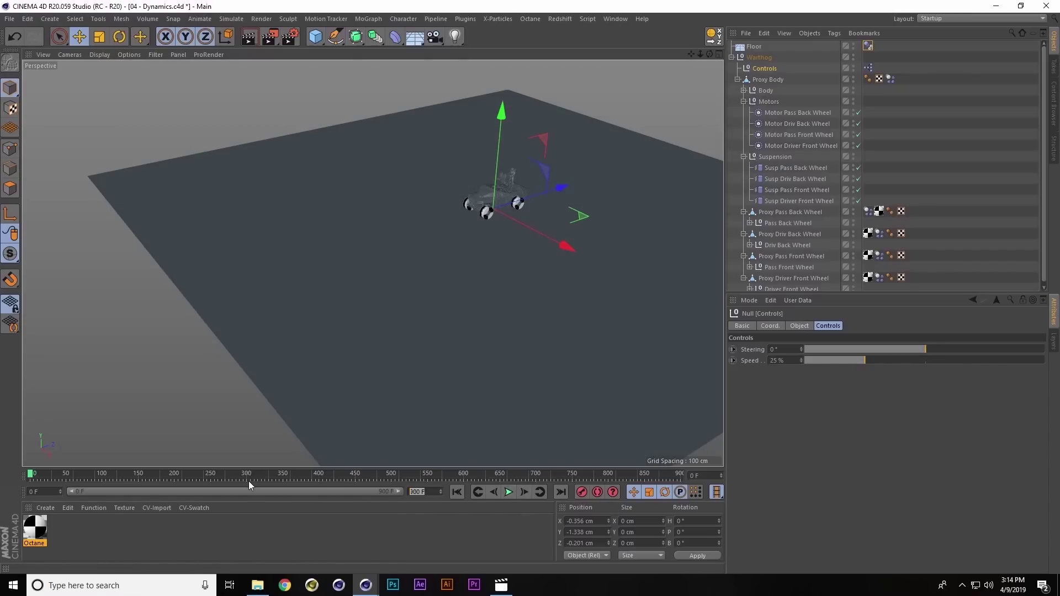
Extend the project length to 9000 frames and stretch the preview range to cover it entirely
{"action": "type", "text": "9000"}
{"action": "key", "text": "Return"}
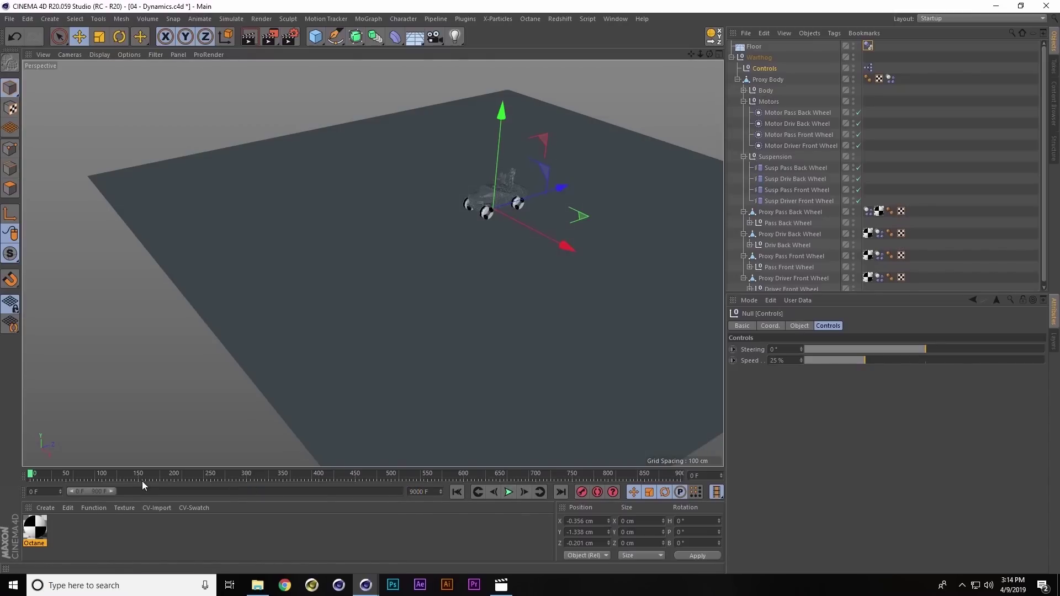
{"action": "double_click", "coordinate": [105, 490]}
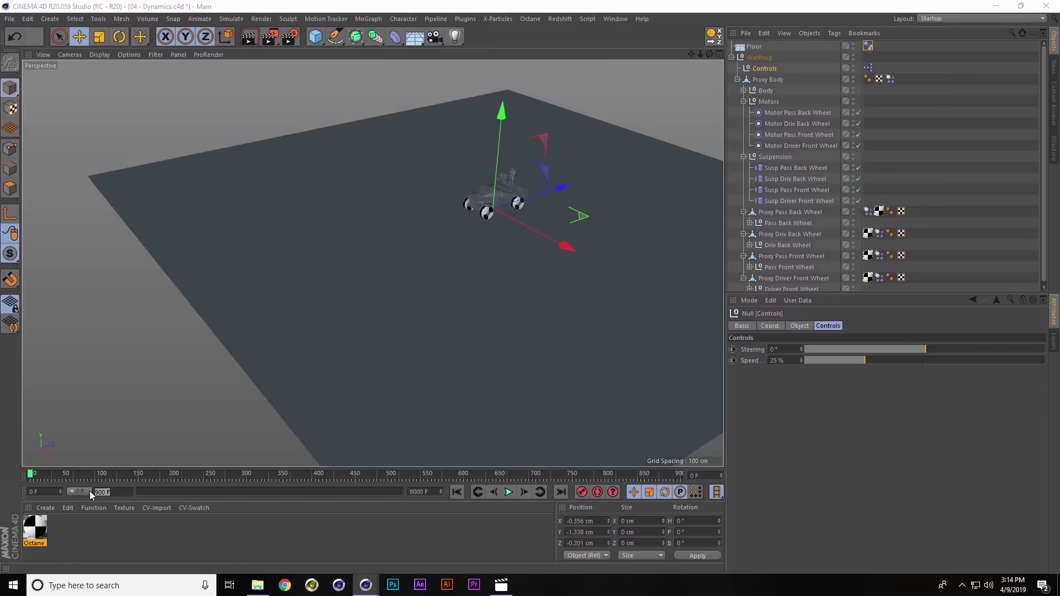
{"action": "left_click_drag", "start_coordinate": [112, 491], "coordinate": [402, 491]}
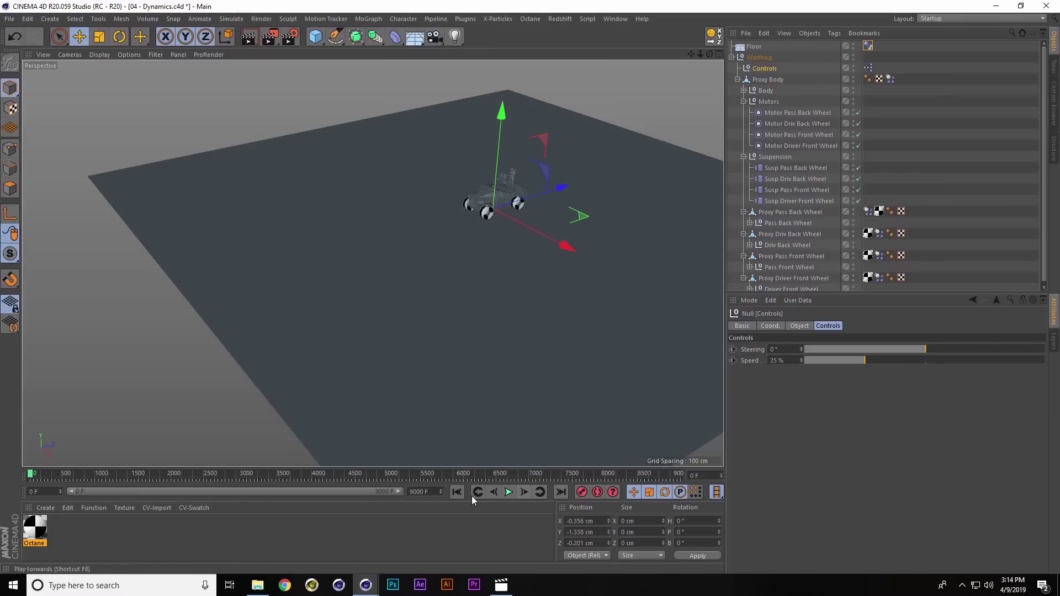
Play the simulation while steering the Warthog to about -34° and back the other way to 27°, and stop playback
{"action": "left_click", "coordinate": [508, 492]}
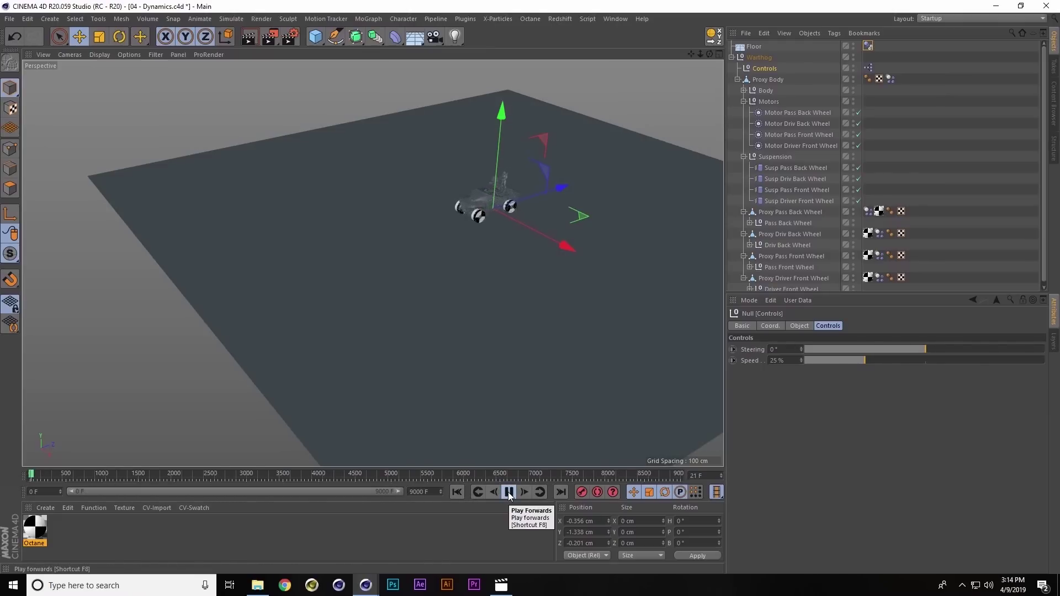
{"action": "left_click", "coordinate": [866, 349]}
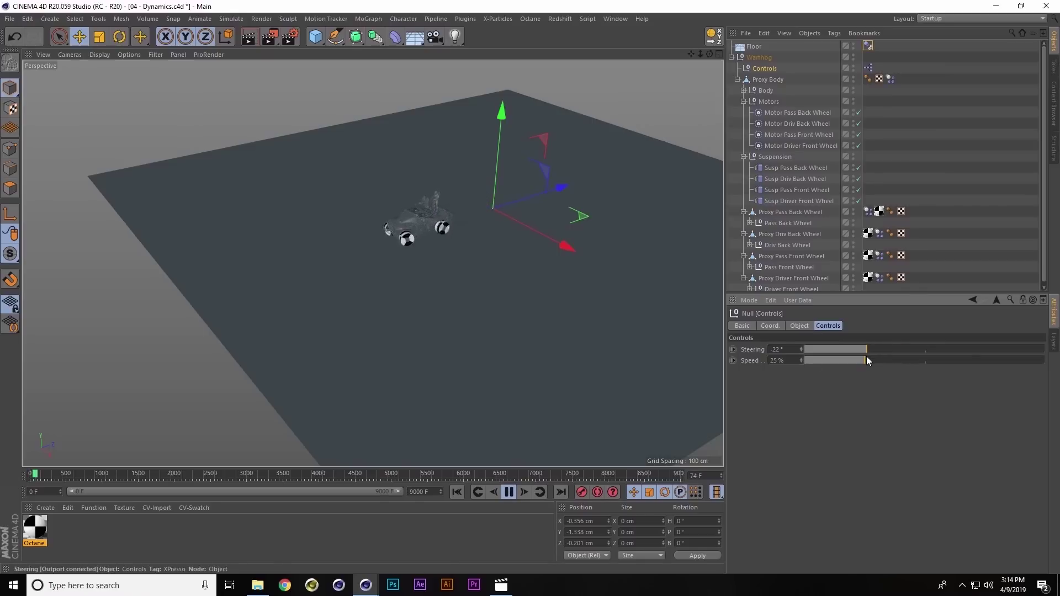
{"action": "left_click_drag", "start_coordinate": [871, 354], "coordinate": [833, 355]}
{"action": "left_click_drag", "start_coordinate": [431, 325], "coordinate": [436, 353], "text": "alt"}
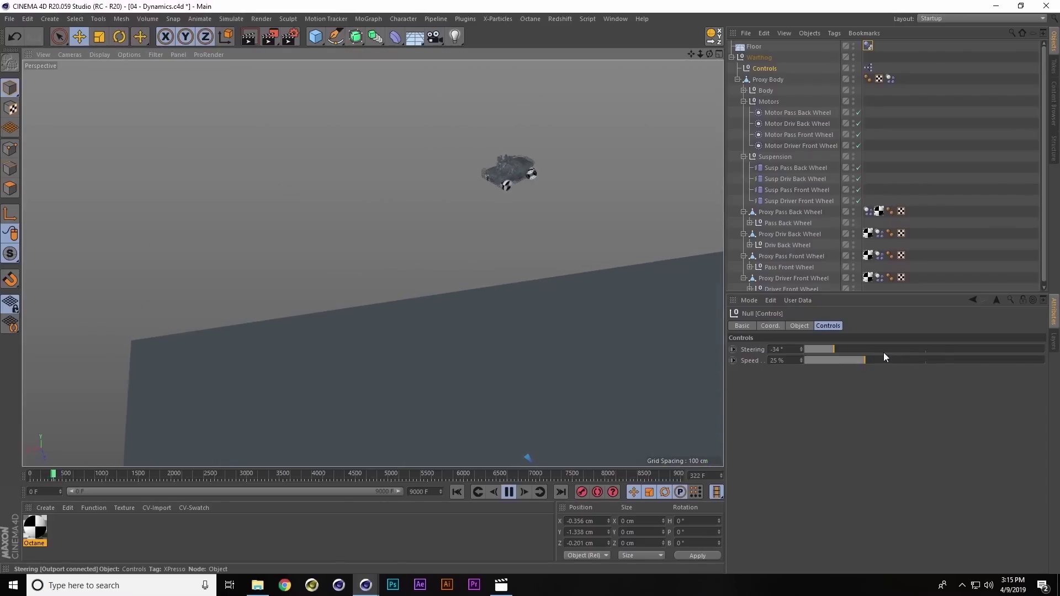
{"action": "left_click_drag", "start_coordinate": [936, 349], "coordinate": [996, 347]}
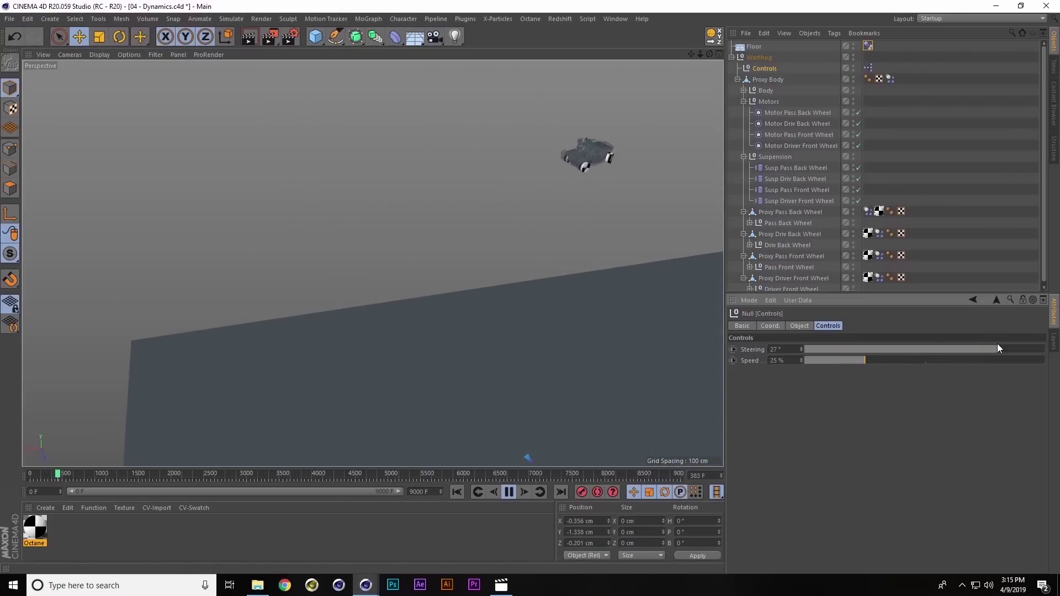
{"action": "left_click", "coordinate": [508, 492]}
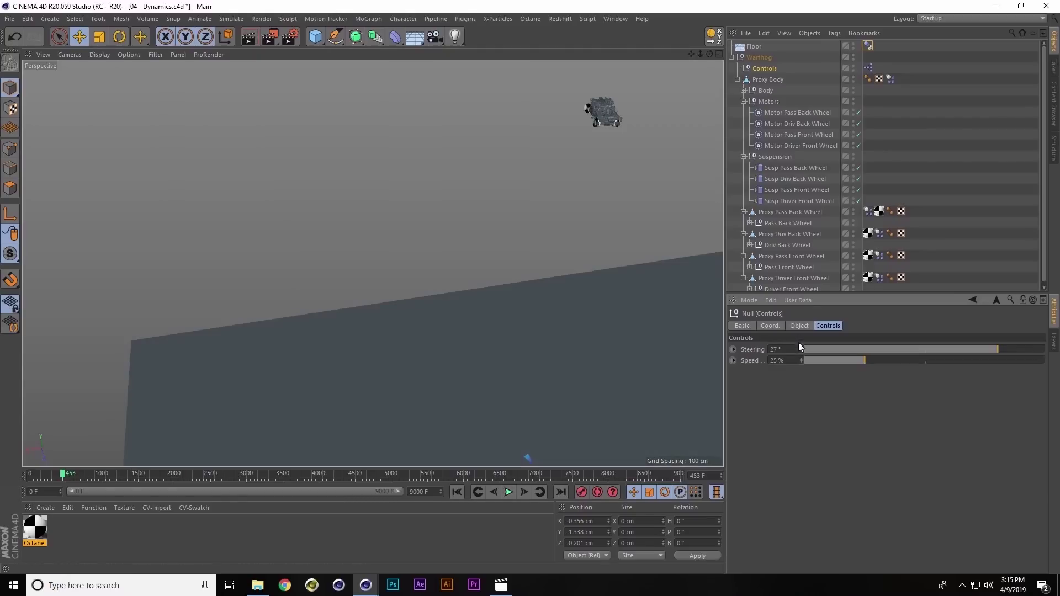
Try reversing the Steering user data limits with a minimum of 45° and a maximum of -45°, and apply them
{"action": "left_click", "coordinate": [807, 298]}
{"action": "left_click", "coordinate": [812, 320]}
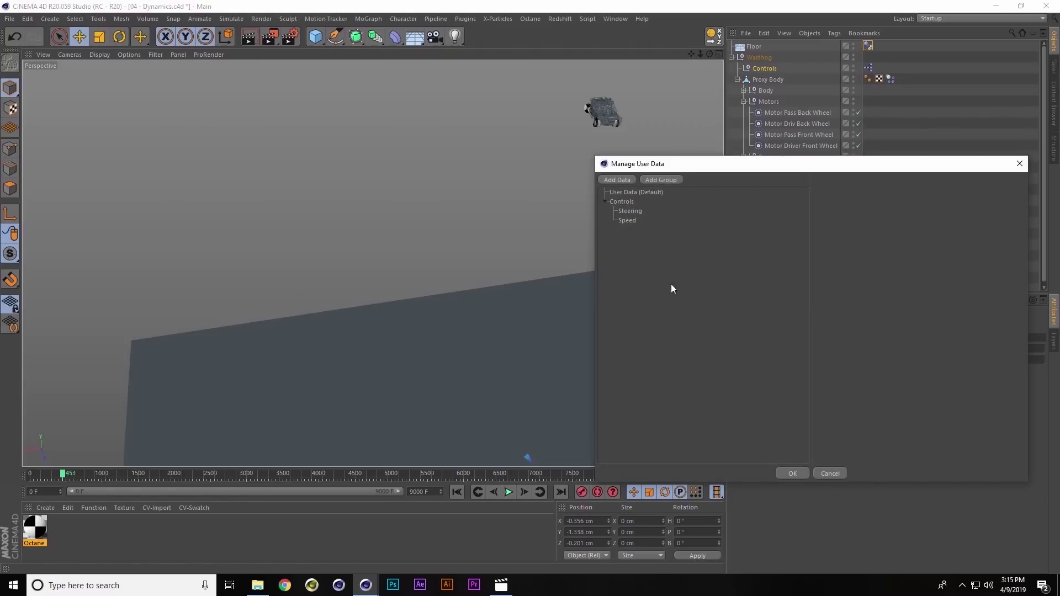
{"action": "left_click", "coordinate": [633, 212]}
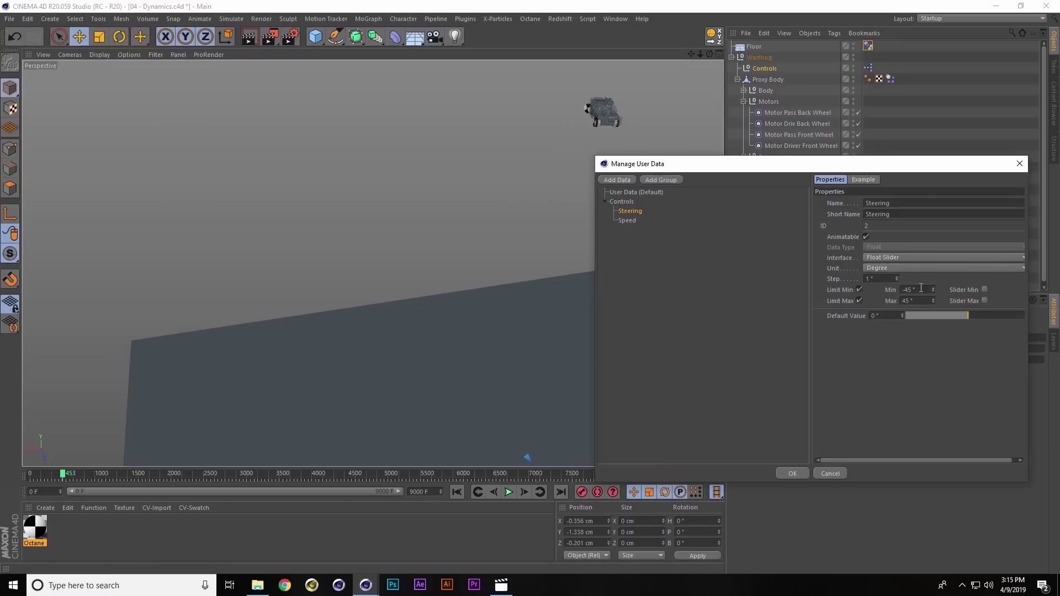
{"action": "type", "text": "45"}
{"action": "key", "text": "Return"}
{"action": "type", "text": "-45"}
{"action": "key", "text": "Return"}
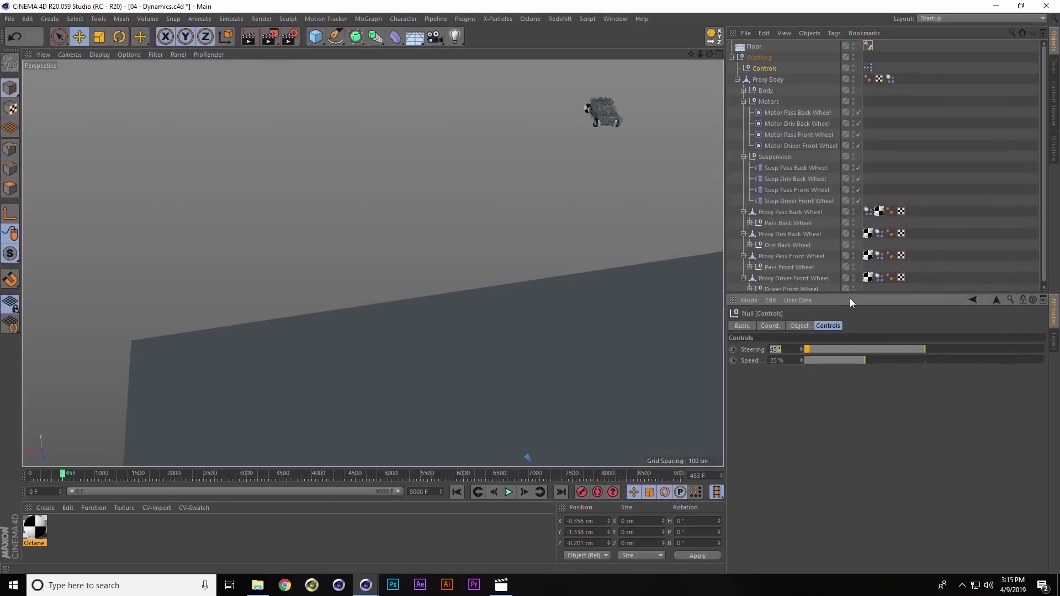
Restore the Steering user data limits to a minimum of -45° and a maximum of 45°
{"action": "left_click", "coordinate": [798, 300]}
{"action": "left_click", "coordinate": [805, 323]}
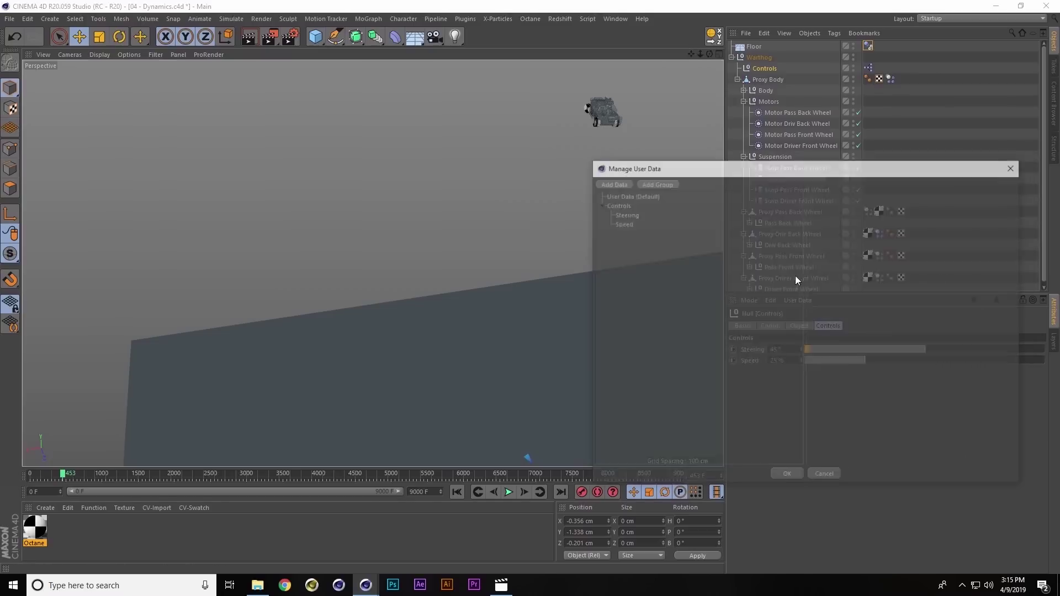
{"action": "left_click", "coordinate": [624, 214]}
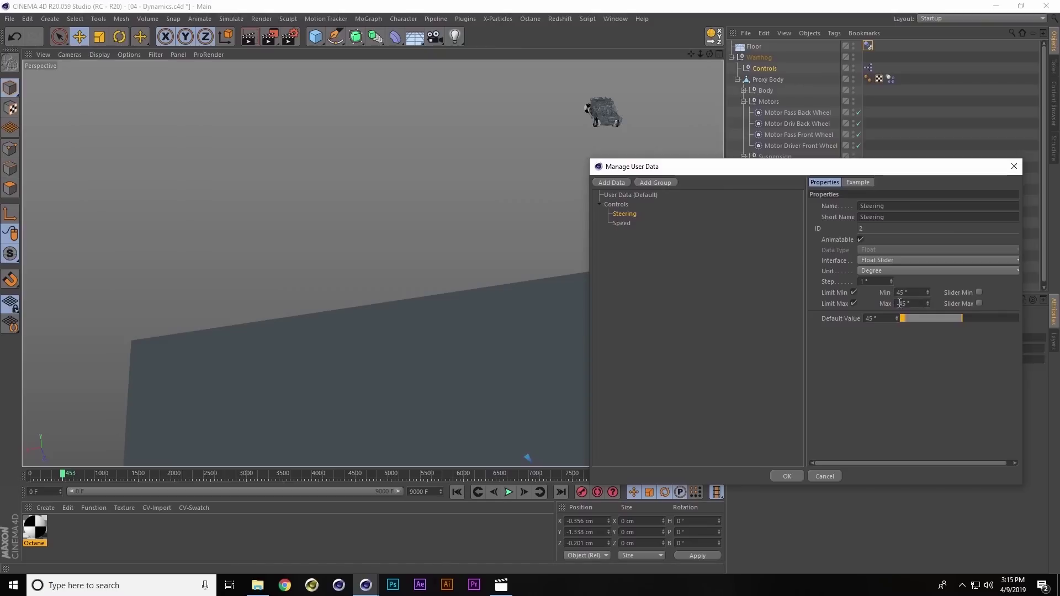
{"action": "type", "text": "-45"}
{"action": "key", "text": "Return"}
{"action": "type", "text": "45"}
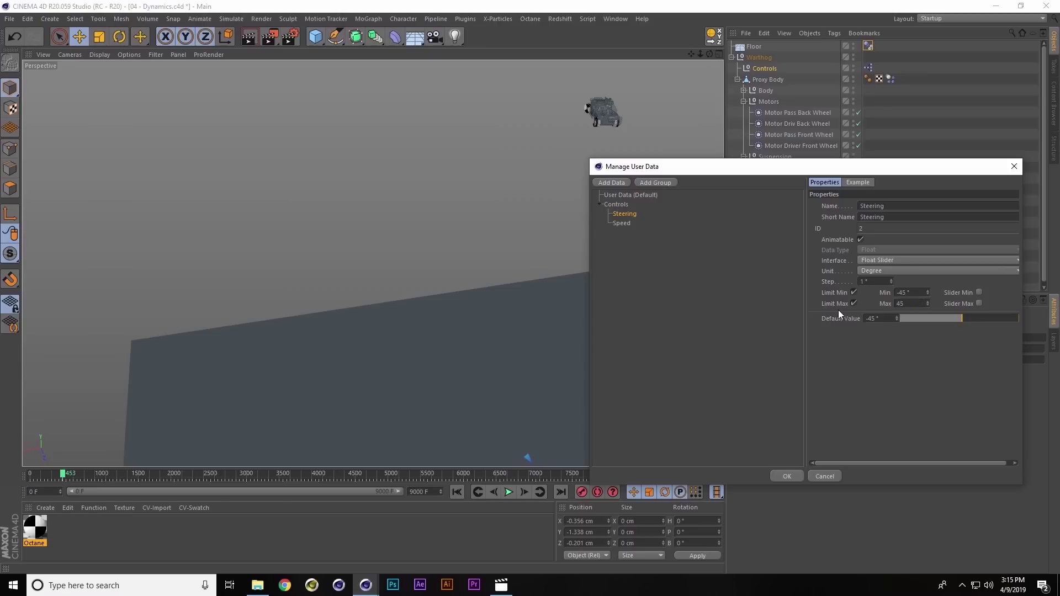
{"action": "key", "text": "Return"}
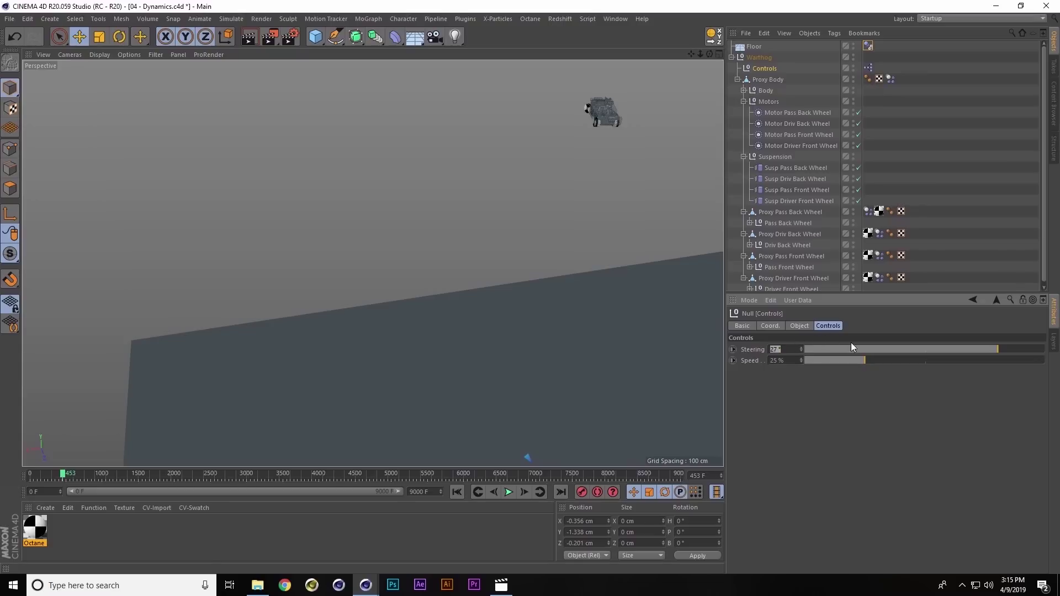
Test-drive the Warthog from the first frame with Steering at -17° and Speed raised to 56%, stopping and rewinding the simulation at the end
{"action": "left_click", "coordinate": [456, 491]}
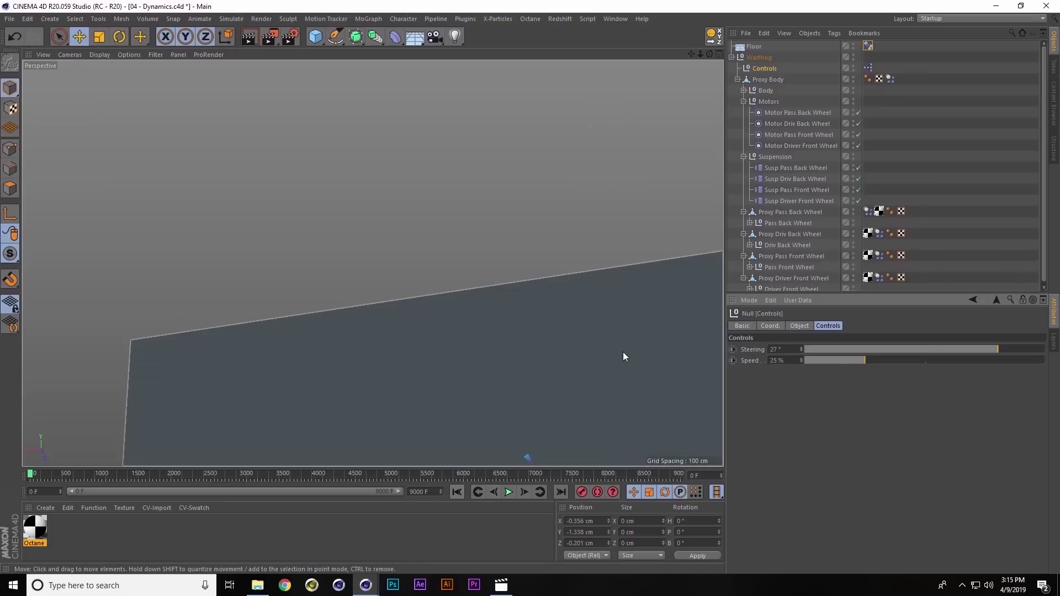
{"action": "right_click_drag", "start_coordinate": [624, 353], "coordinate": [560, 397], "text": "alt"}
{"action": "middle_click_drag", "start_coordinate": [642, 379], "coordinate": [573, 296], "text": "alt"}
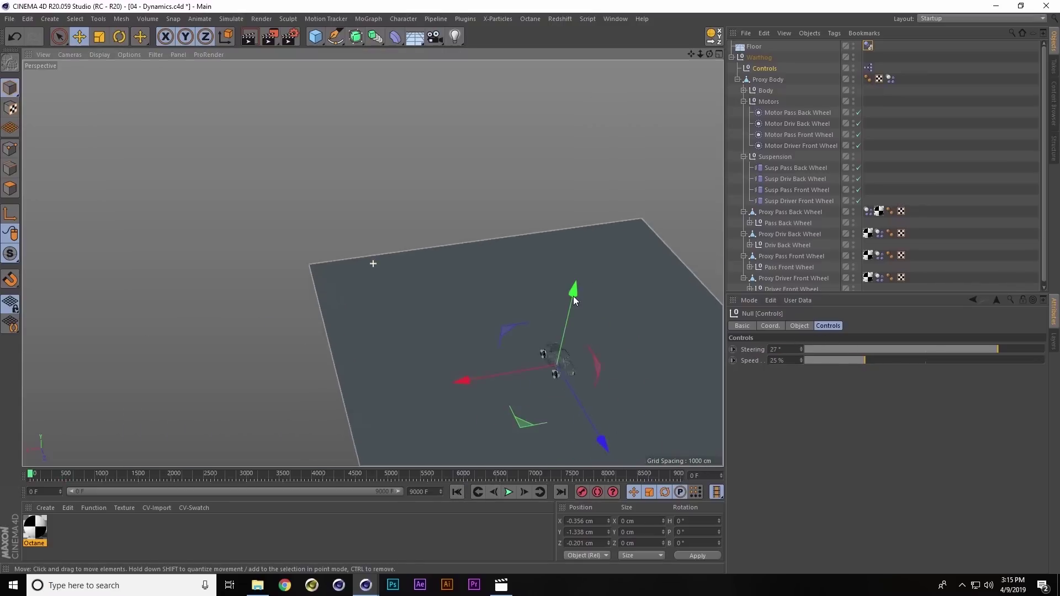
{"action": "left_click", "coordinate": [507, 491]}
{"action": "left_click", "coordinate": [880, 350]}
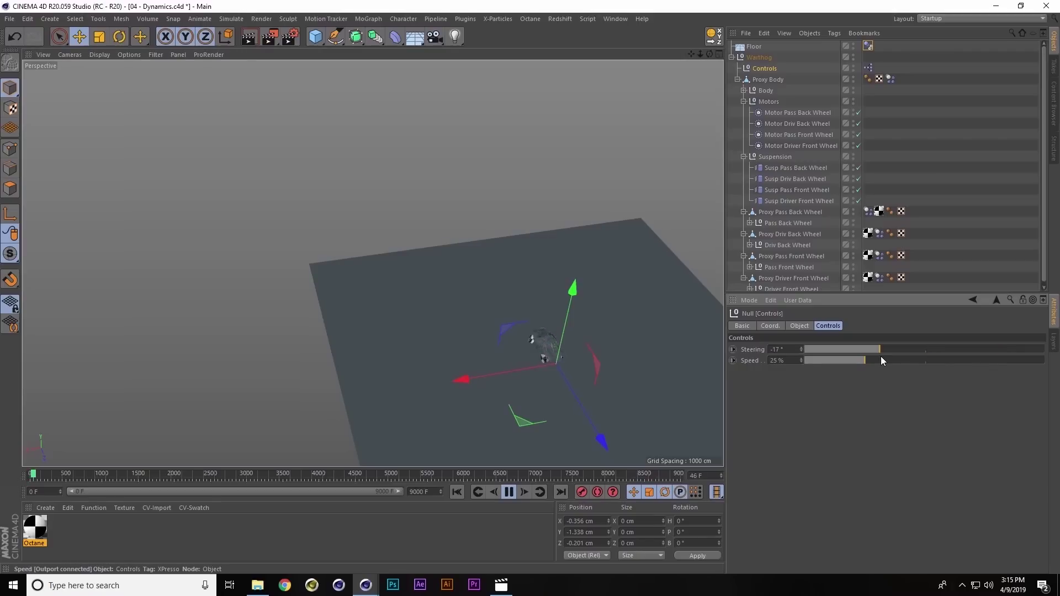
{"action": "left_click_drag", "start_coordinate": [882, 361], "coordinate": [939, 359]}
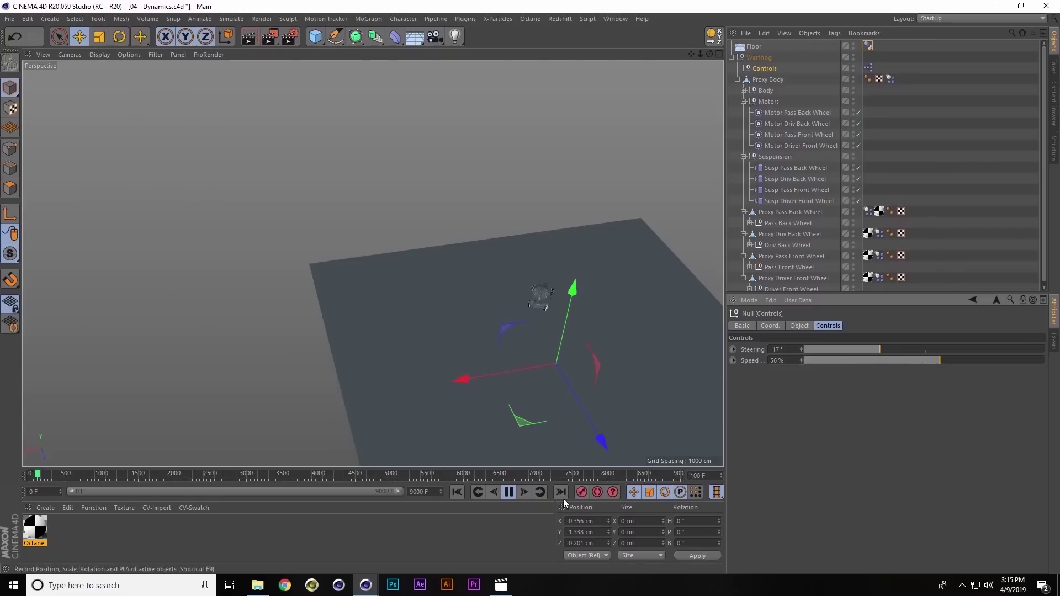
{"action": "left_click", "coordinate": [508, 492]}
{"action": "left_click", "coordinate": [461, 492]}
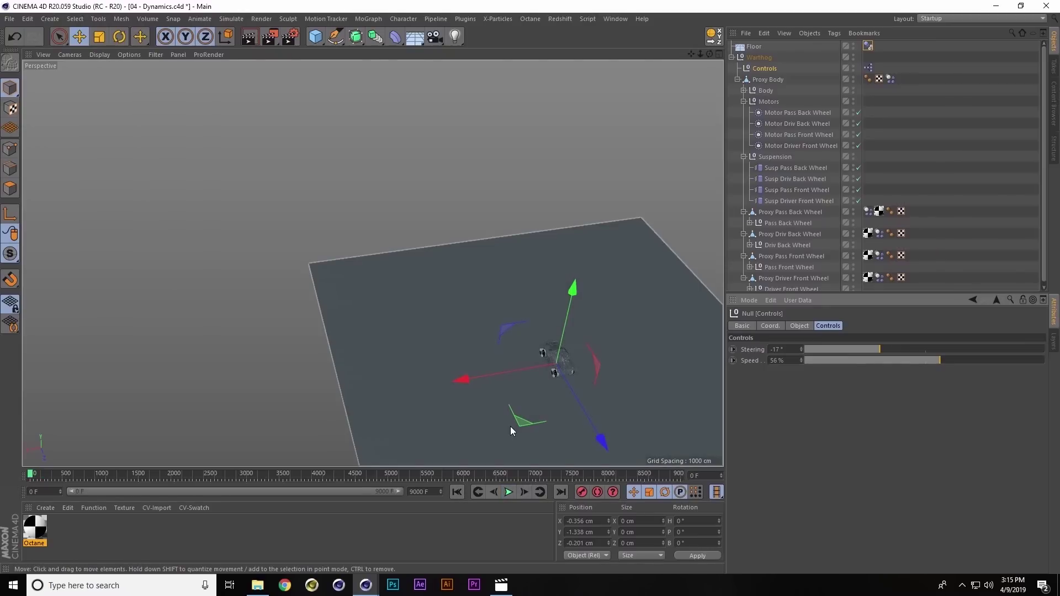
{"action": "left_click", "coordinate": [257, 584]}
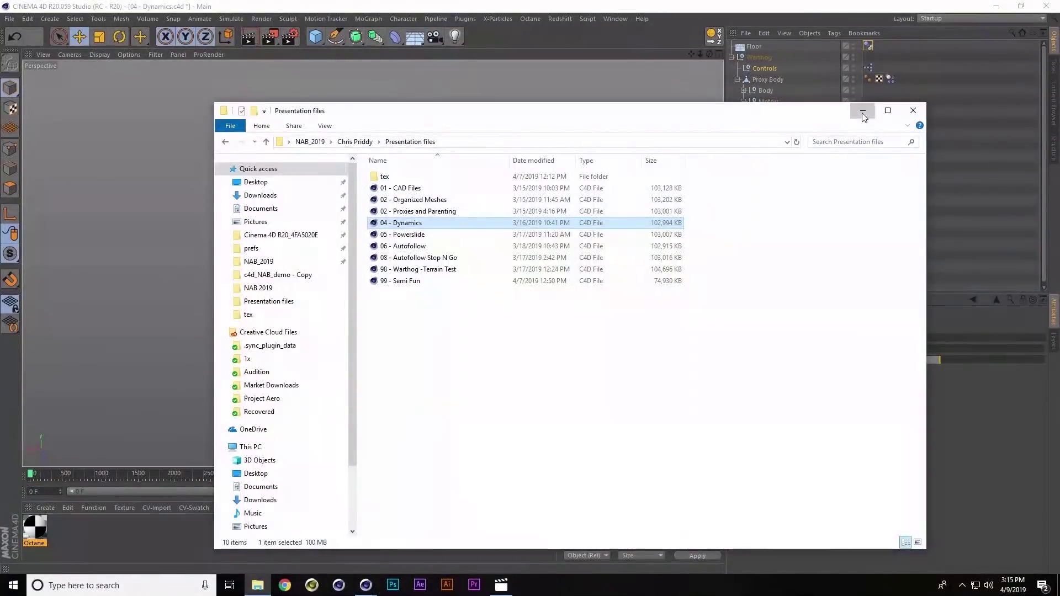
{"action": "left_click", "coordinate": [862, 111]}
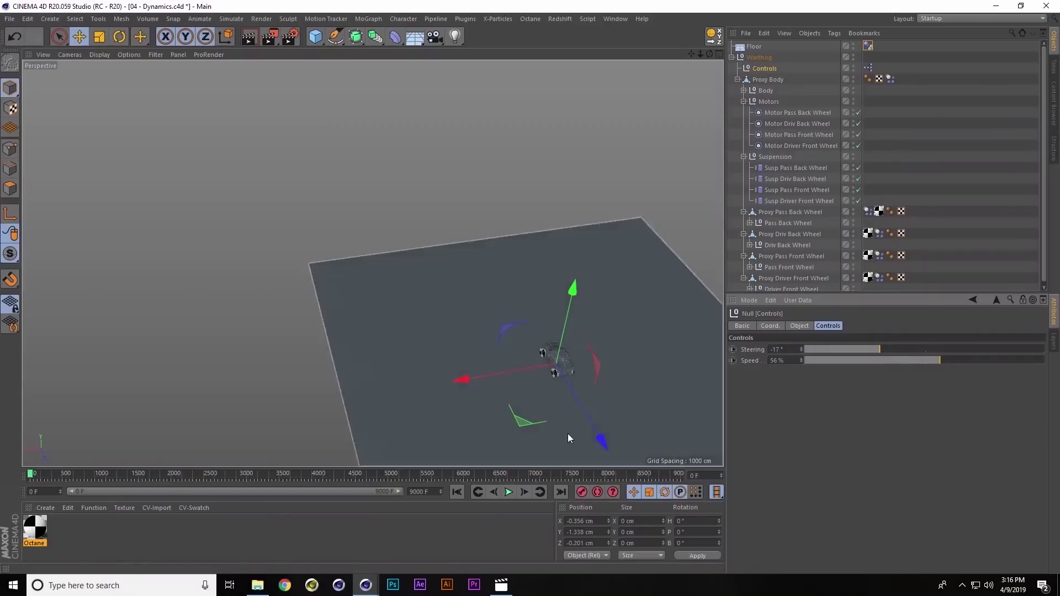
Test-drive the Warthog starting at 0° Steering, raising Speed to 100% and Steering to 45° during playback before stopping it
{"action": "double_click", "coordinate": [777, 349]}
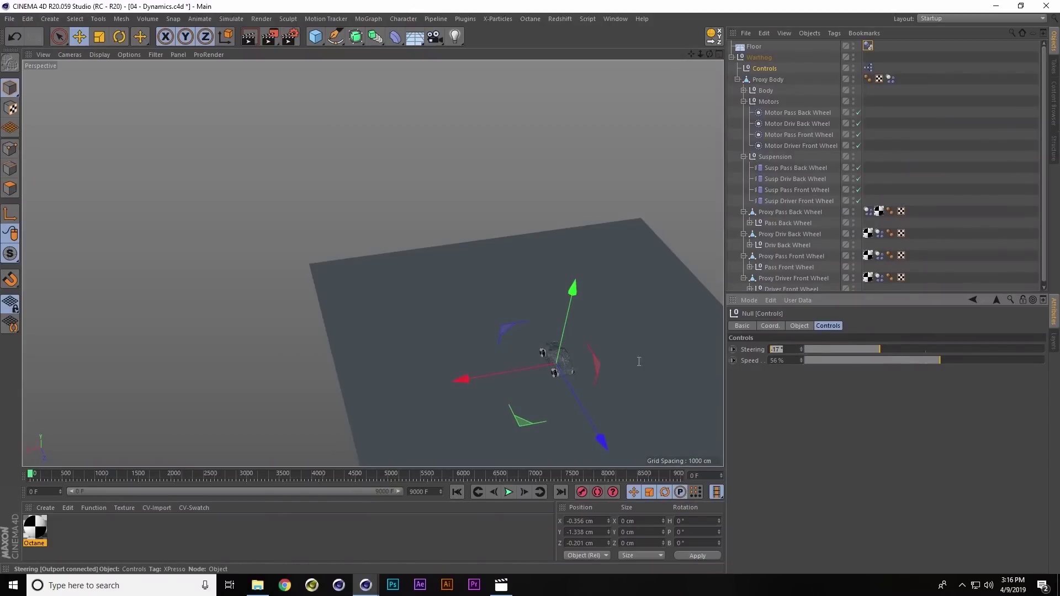
{"action": "type", "text": "0"}
{"action": "key", "text": "Return"}
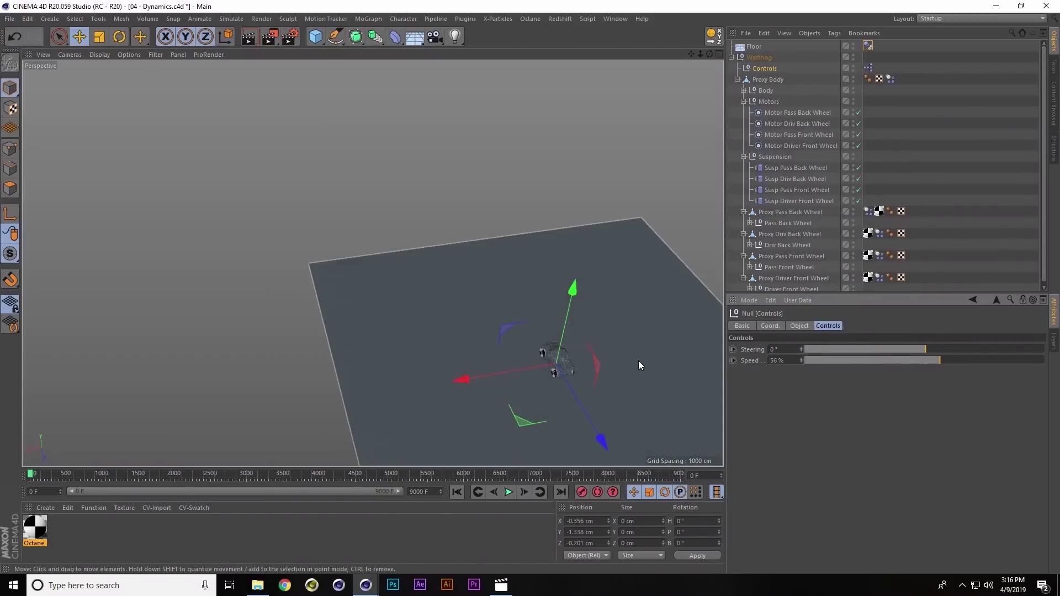
{"action": "left_click", "coordinate": [508, 491]}
{"action": "left_click_drag", "start_coordinate": [988, 360], "coordinate": [1044, 360]}
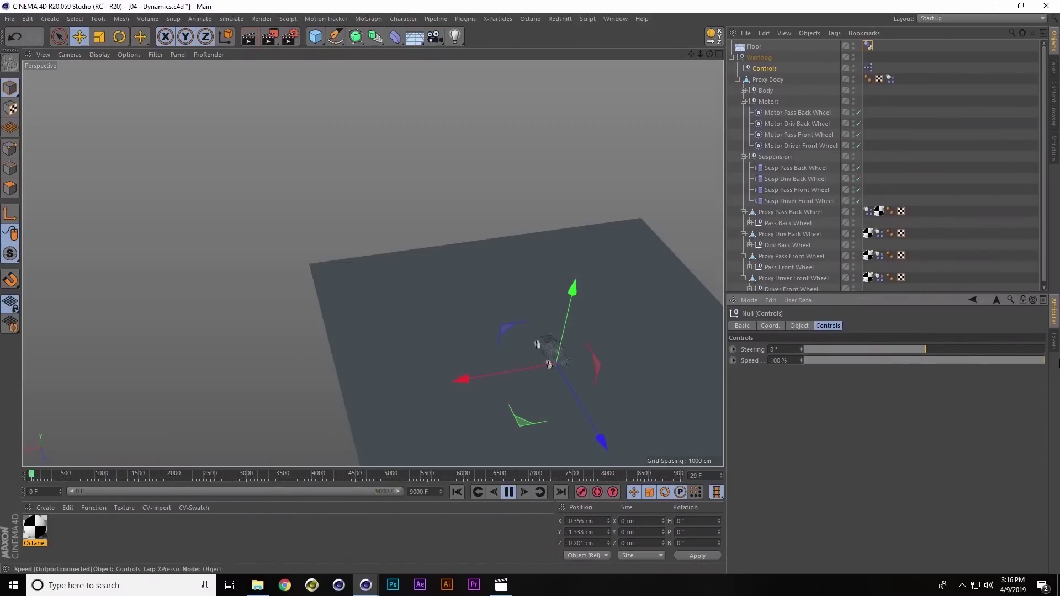
{"action": "left_click_drag", "start_coordinate": [949, 350], "coordinate": [1045, 348]}
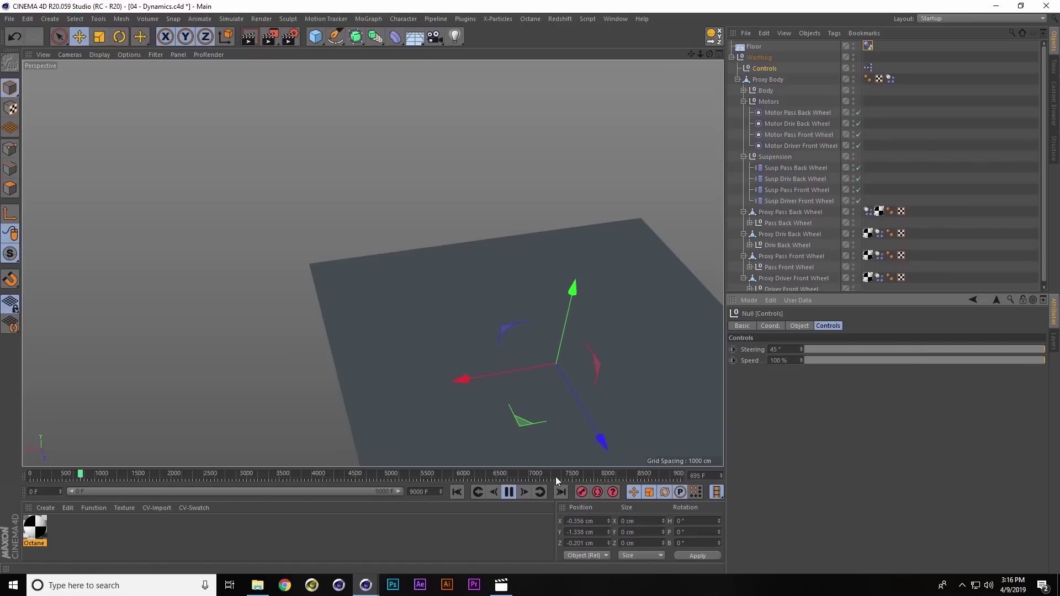
{"action": "left_click", "coordinate": [516, 492]}
Open the "05 - Powerslide" scene from the Presentation files folder in File Explorer and minimize the folder window
{"action": "left_click", "coordinate": [257, 584]}
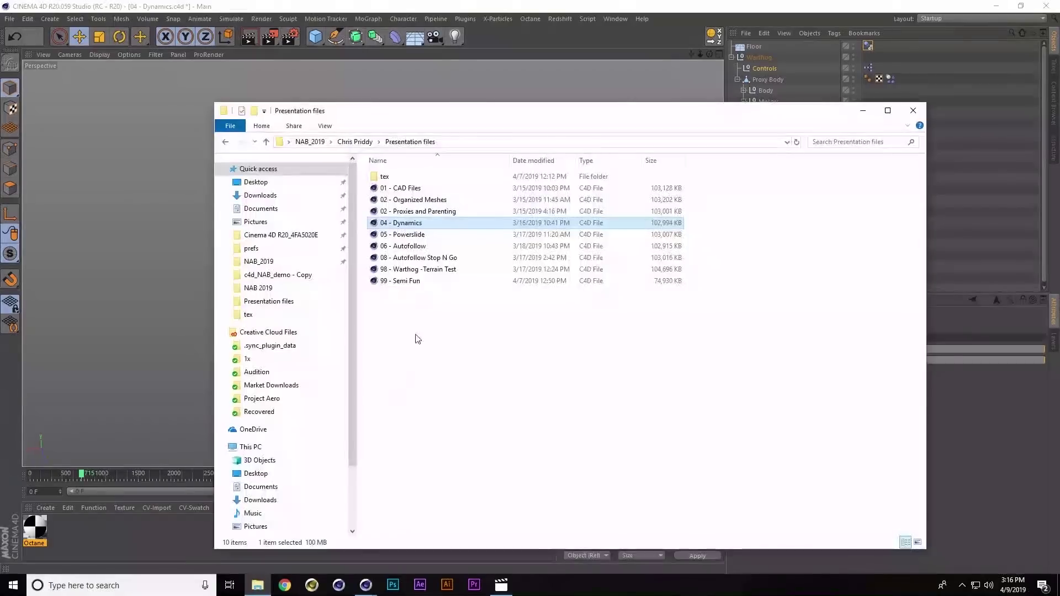
{"action": "double_click", "coordinate": [428, 235]}
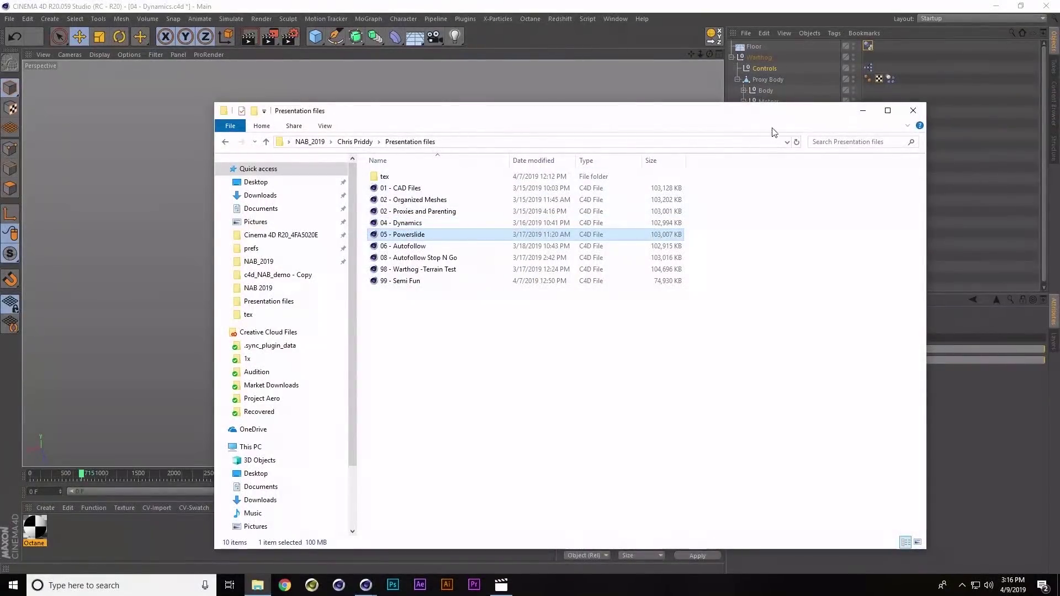
{"action": "left_click", "coordinate": [863, 115]}
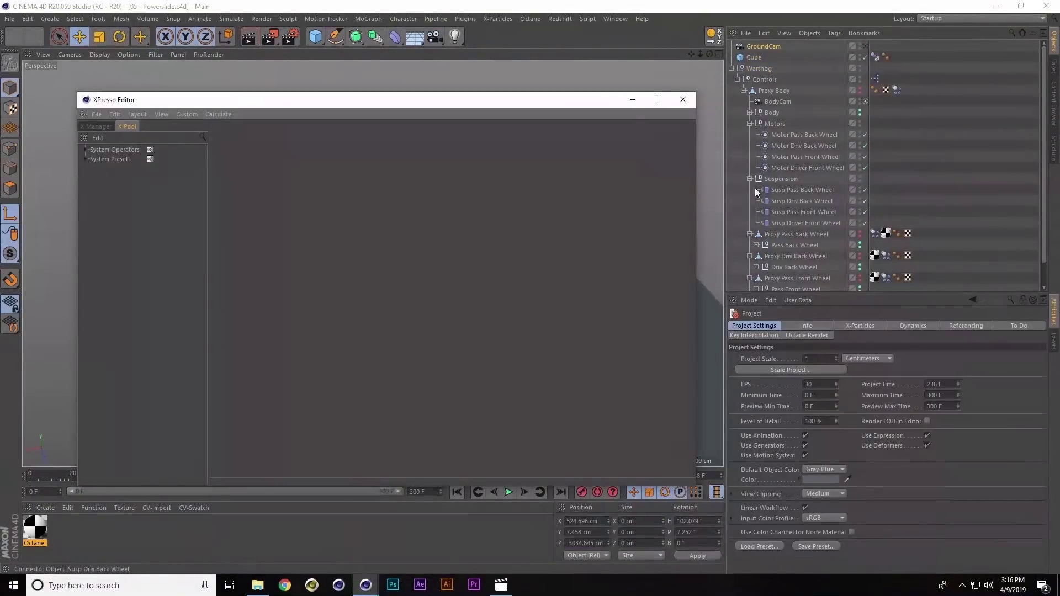
Minimize the XPresso Editor and play the powerslide animation from the first frame through the body camera
{"action": "left_click", "coordinate": [632, 100]}
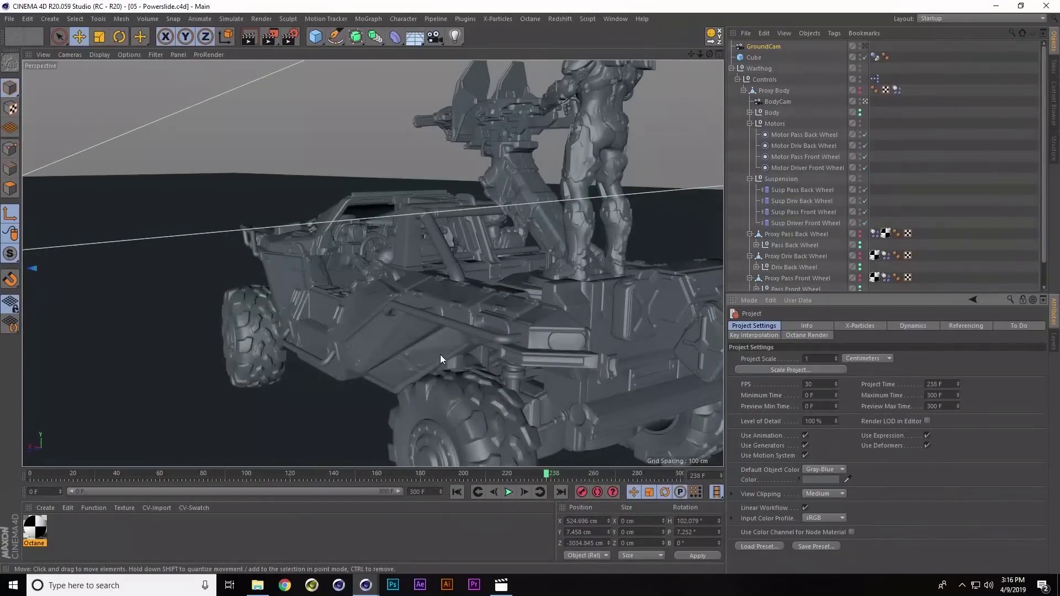
{"action": "left_click", "coordinate": [460, 490]}
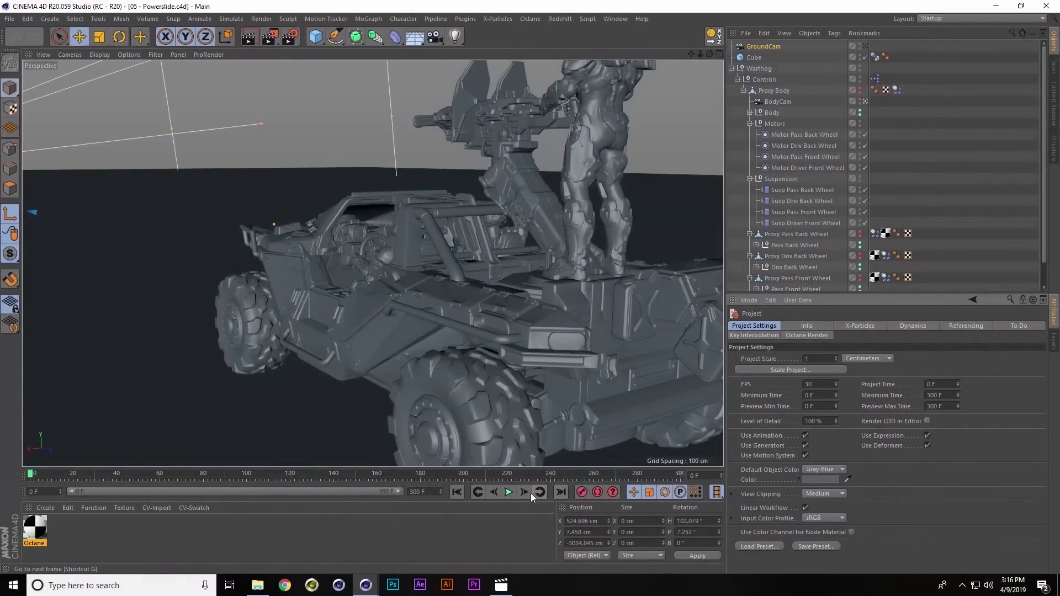
{"action": "left_click", "coordinate": [512, 492]}
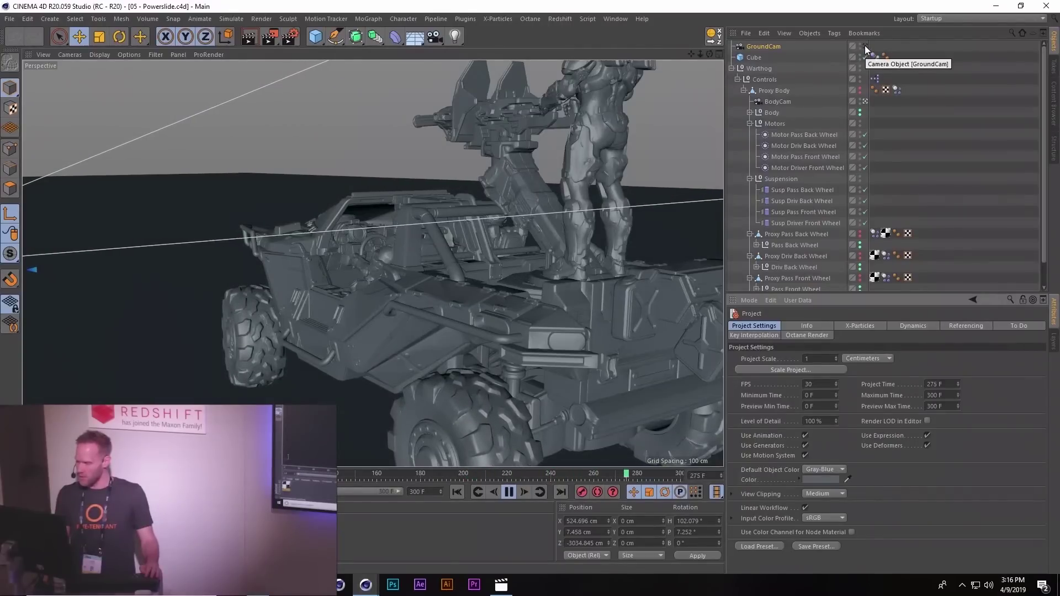
Switch the view to GroundCam and watch the powerslide play past it, stopping playback after the pass
{"action": "left_click", "coordinate": [864, 45]}
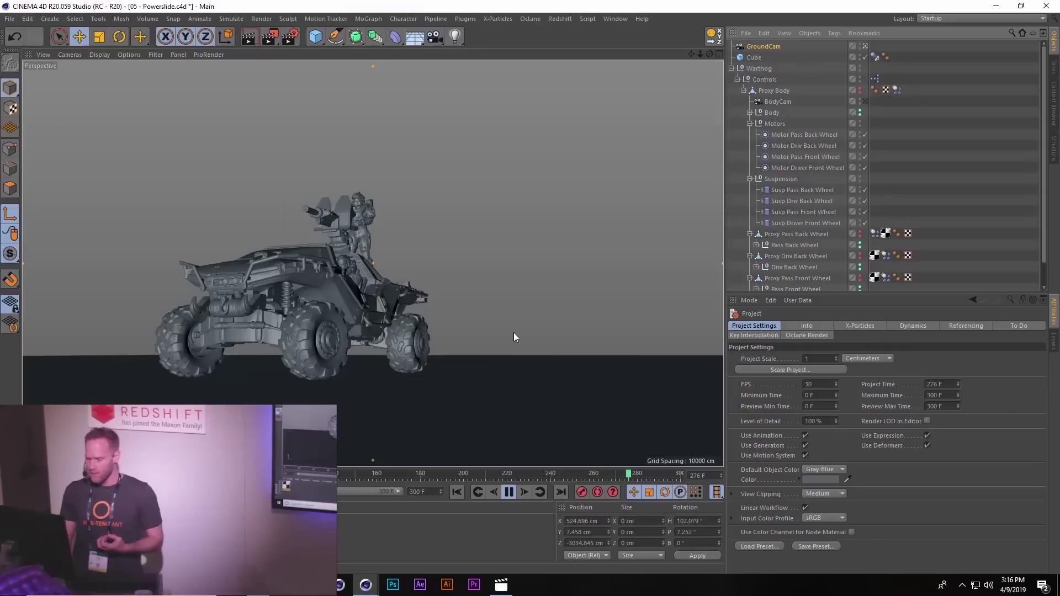
{"action": "left_click", "coordinate": [508, 492]}
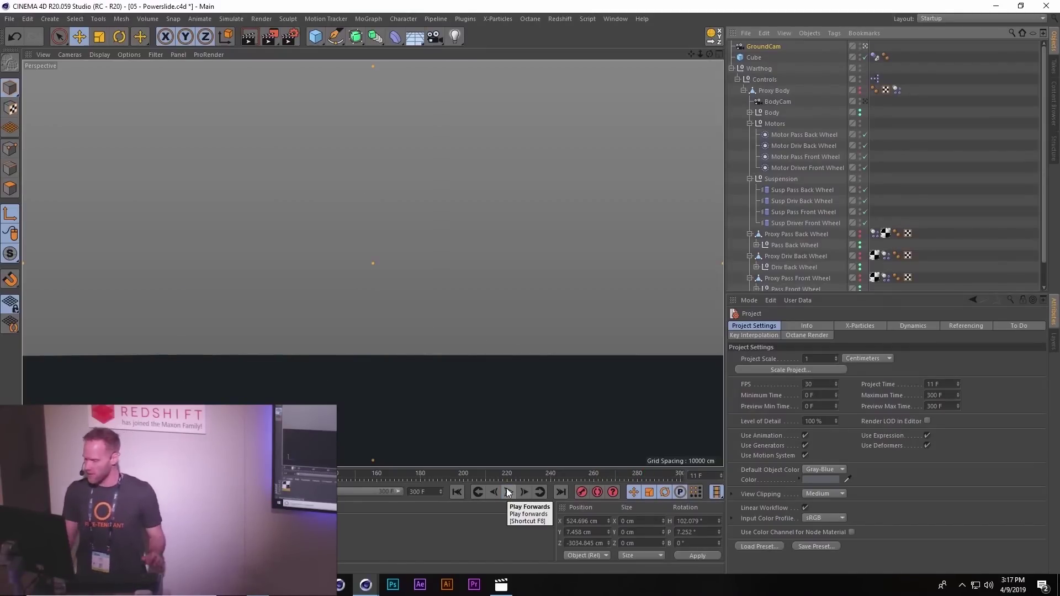
{"action": "left_click", "coordinate": [508, 492]}
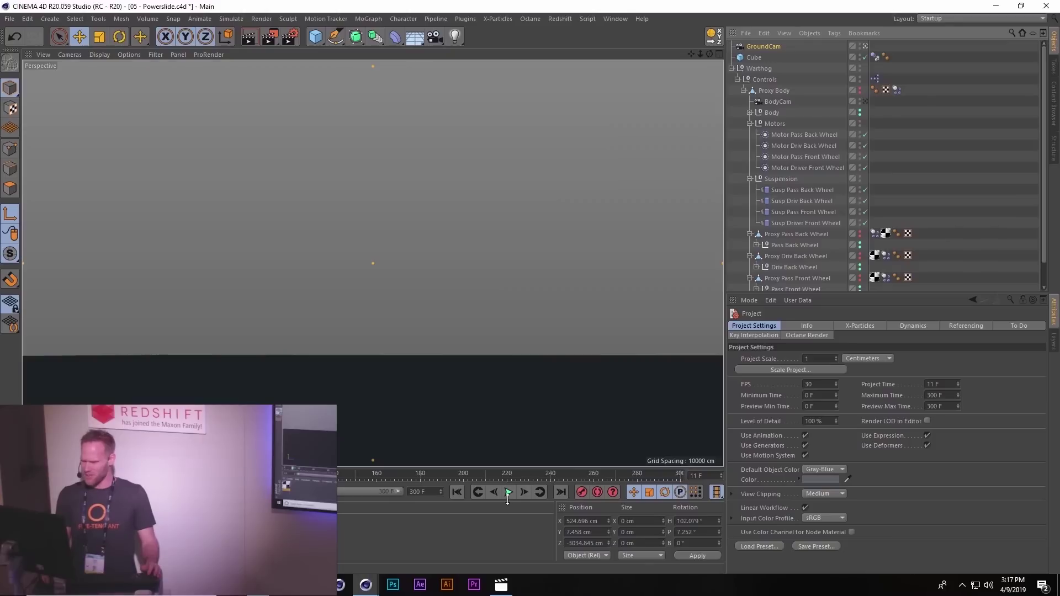
{"action": "left_click", "coordinate": [508, 493]}
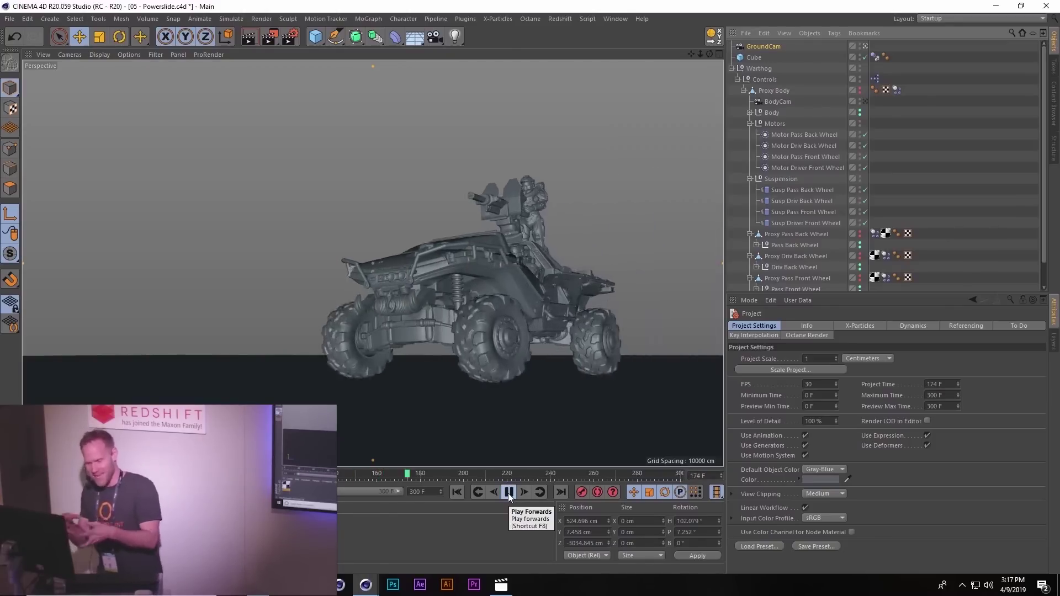
{"action": "left_click", "coordinate": [509, 493]}
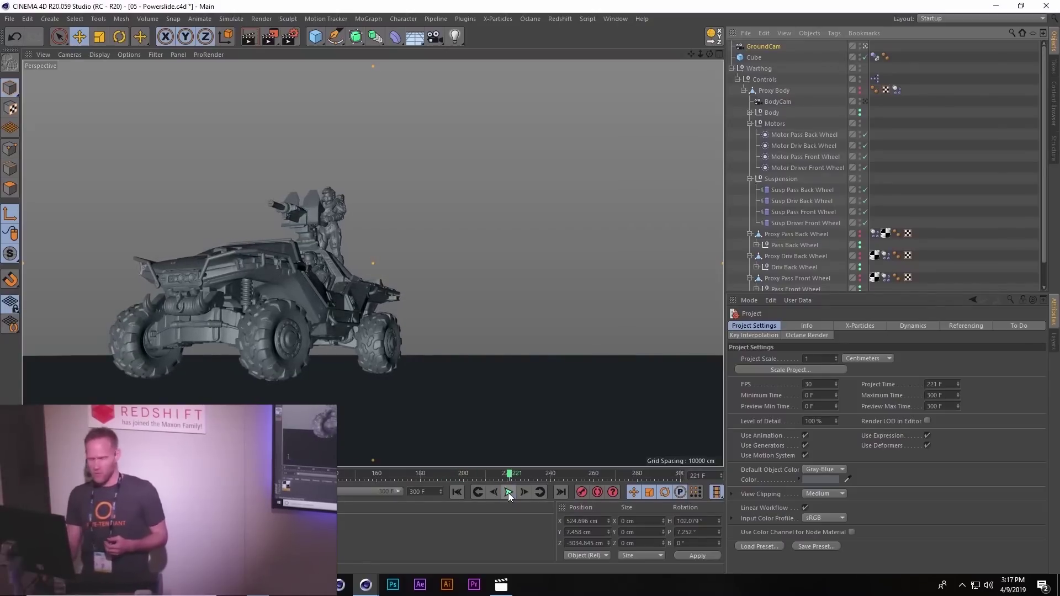
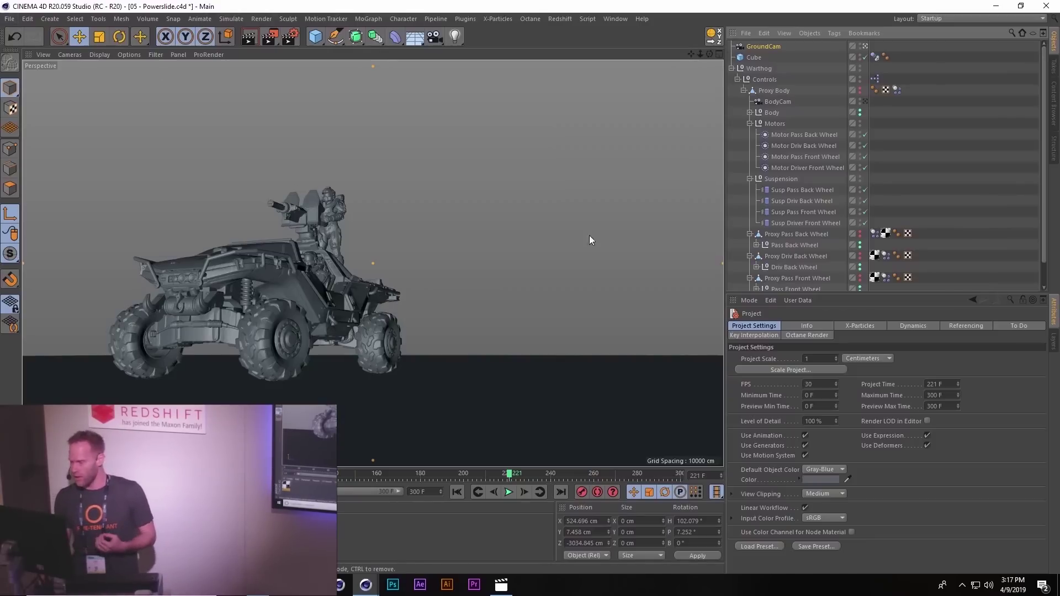
Select the Controls null and examine its animated Speed and Steering values while scrubbing the powerslide through BodyCam
{"action": "left_click", "coordinate": [764, 79]}
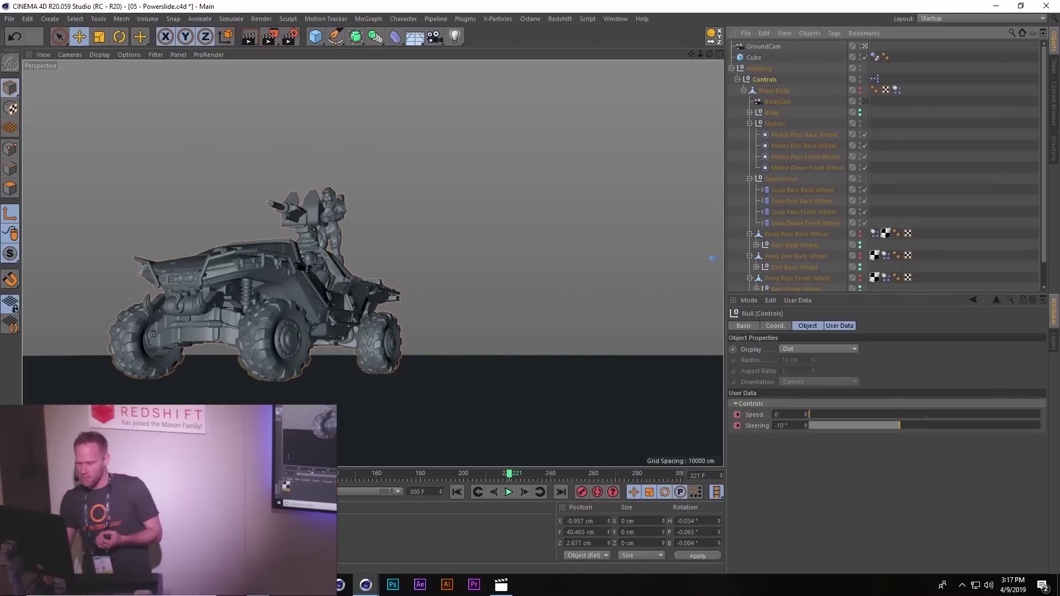
{"action": "key", "text": "F8"}
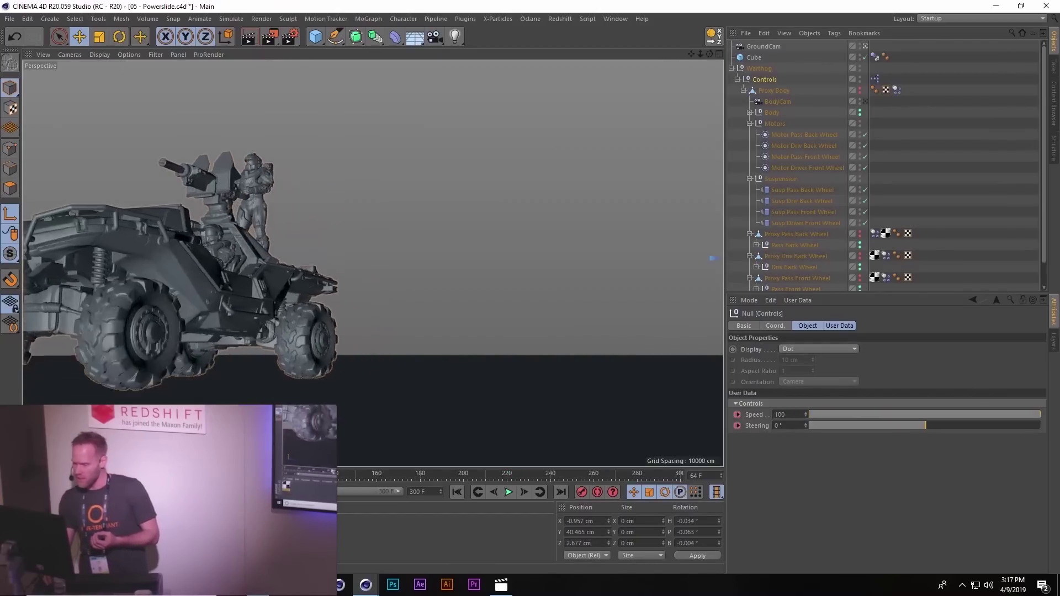
{"action": "left_click", "coordinate": [864, 101]}
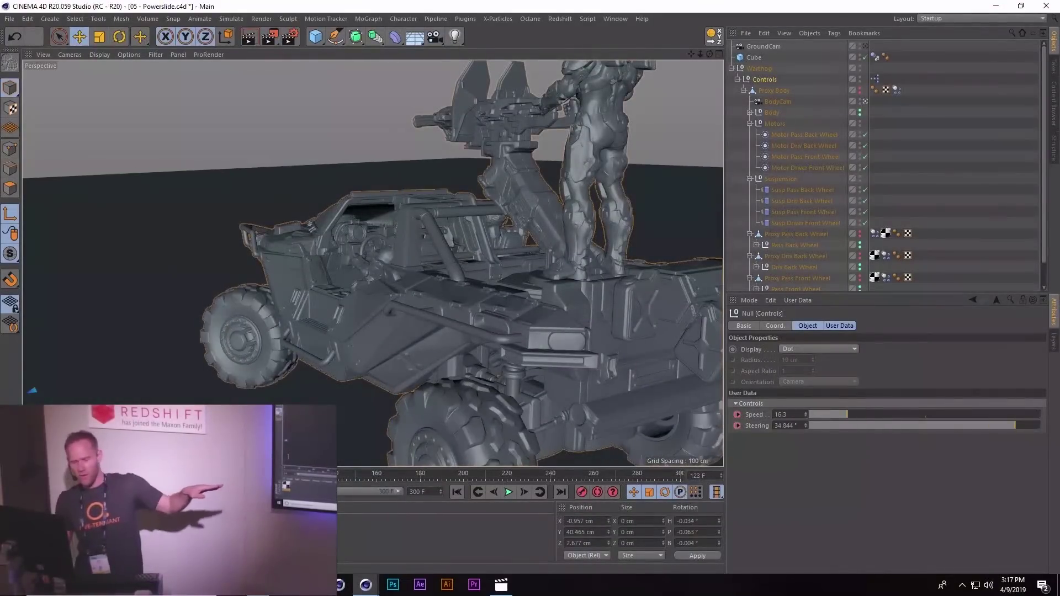
{"action": "left_click", "coordinate": [397, 470]}
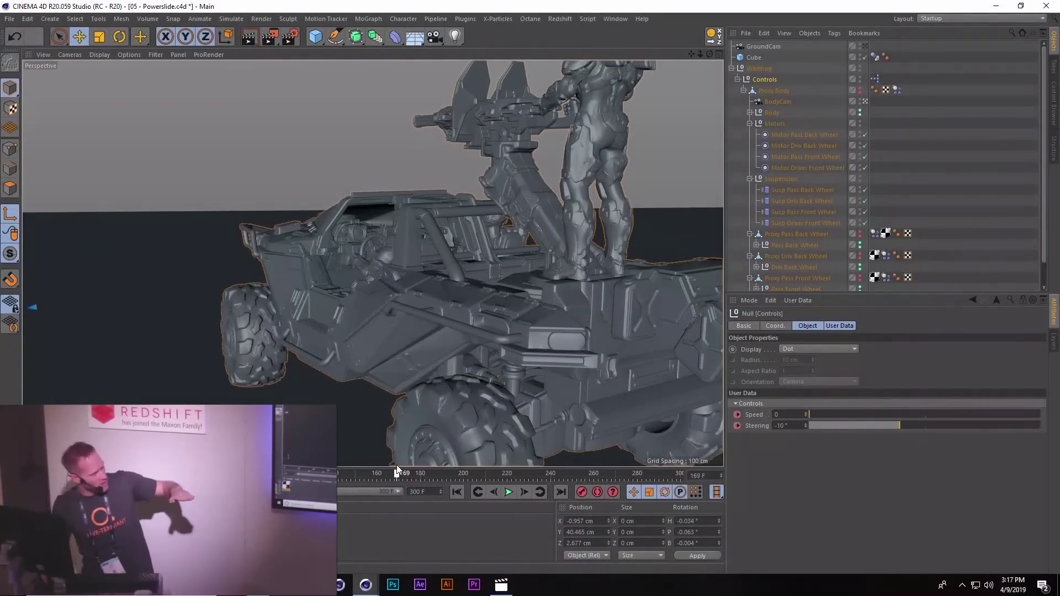
{"action": "left_click_drag", "start_coordinate": [396, 464], "coordinate": [433, 465]}
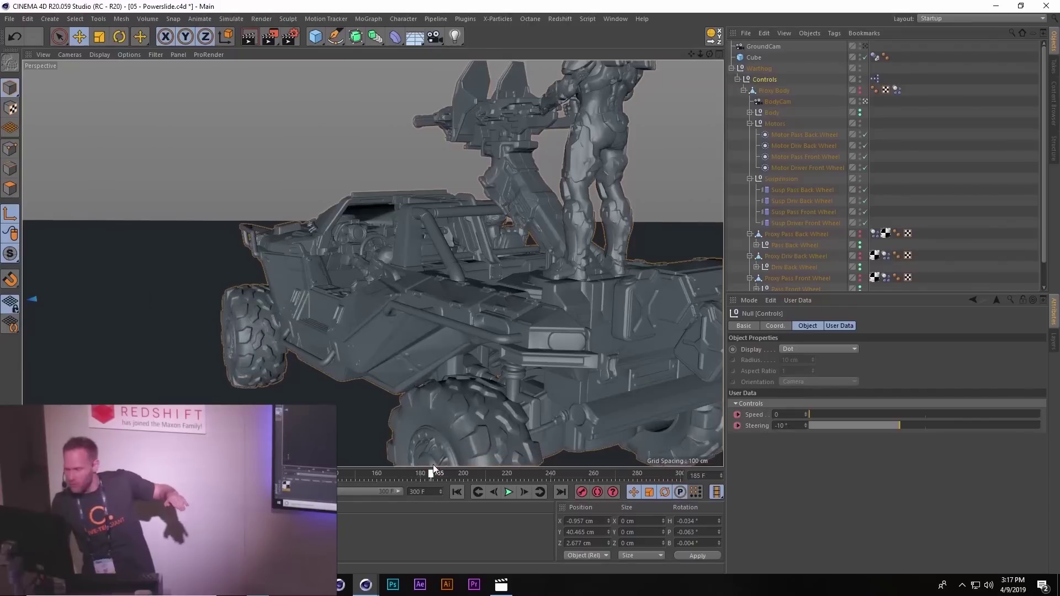
Return to the GroundCam view, scrub through the rest of the powerslide, and replay it from the start
{"action": "left_click", "coordinate": [865, 45]}
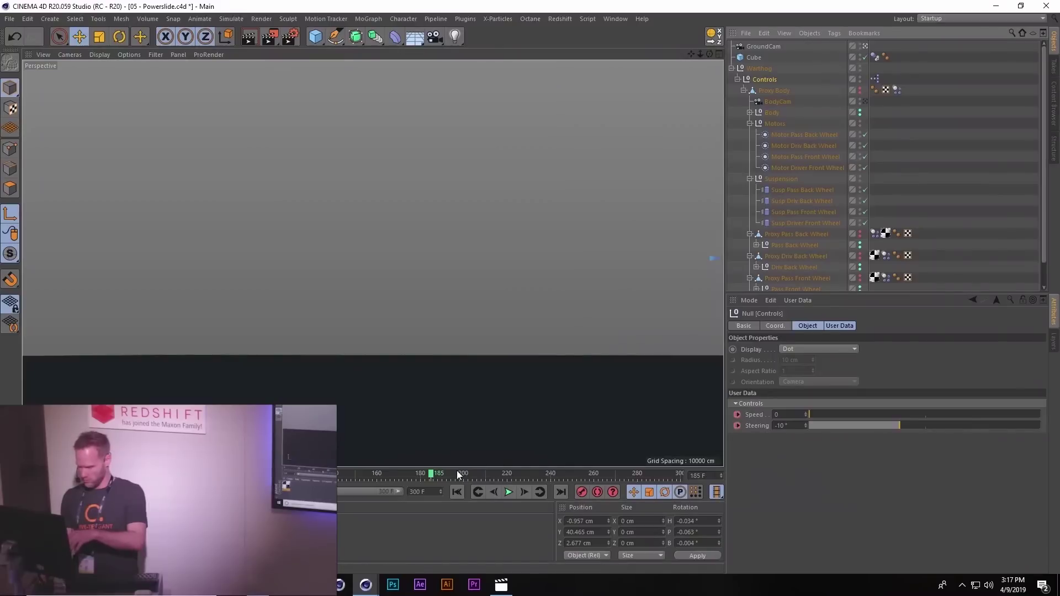
{"action": "left_click_drag", "start_coordinate": [434, 470], "coordinate": [662, 473]}
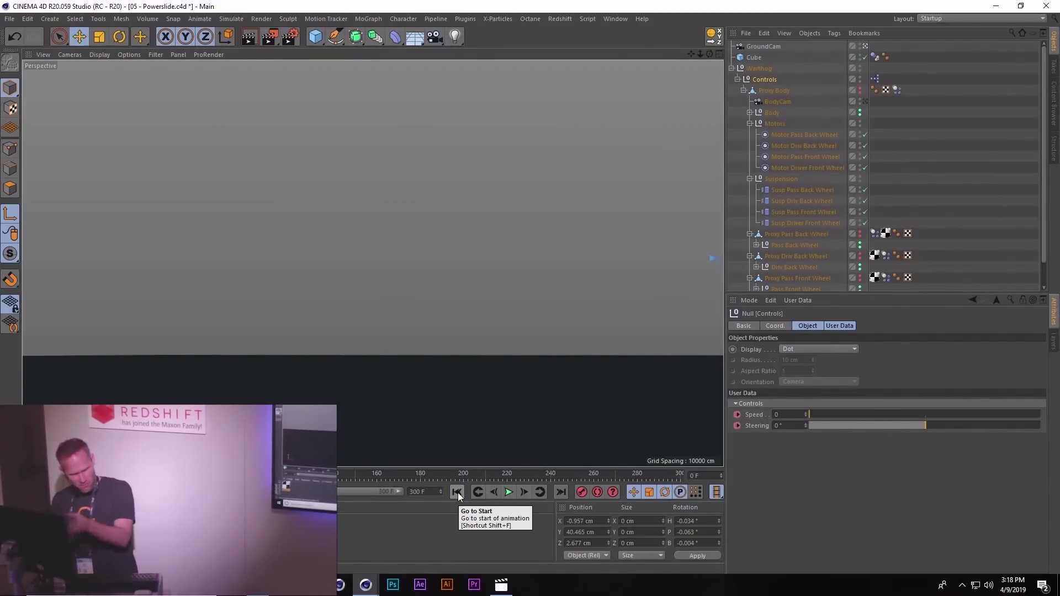
{"action": "left_click", "coordinate": [508, 492]}
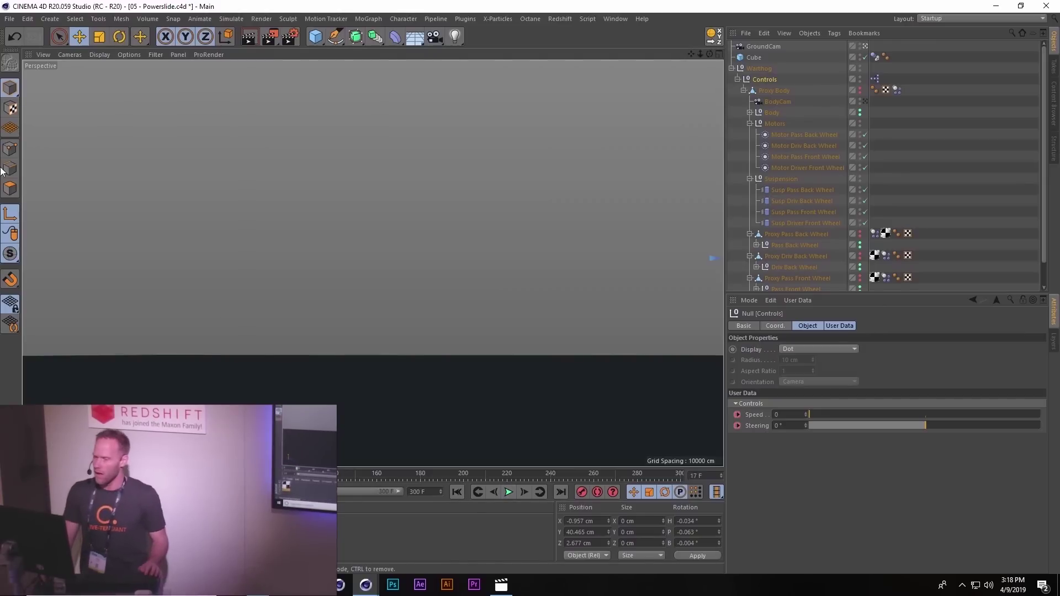
Open the "06 - Autofollow" scene from the Presentation files folder in File Explorer, and minimize the folder window and XPresso Editor
{"action": "left_click", "coordinate": [11, 20]}
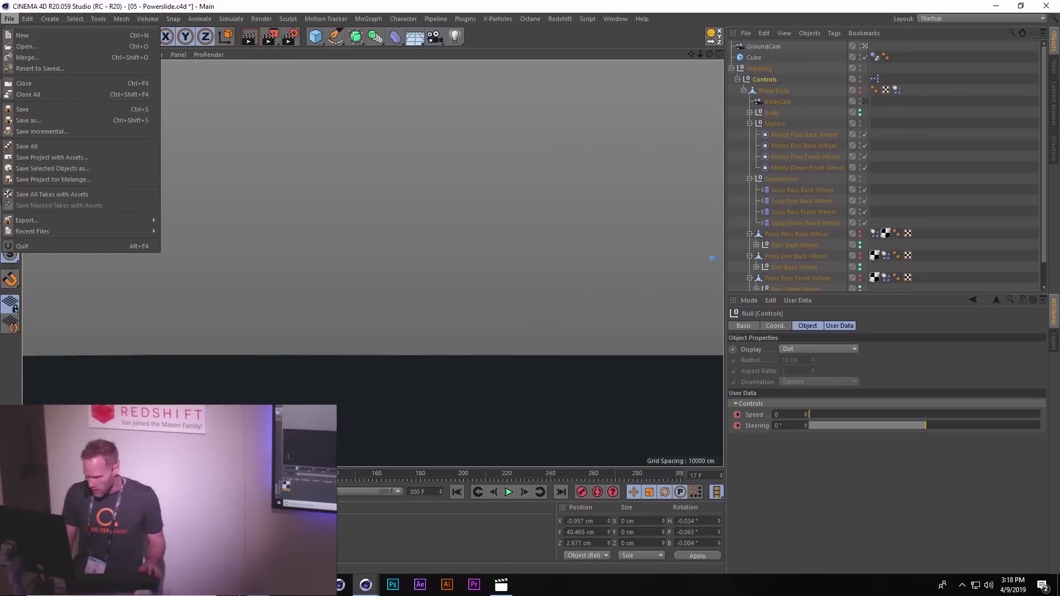
{"action": "key", "text": "alt+Tab"}
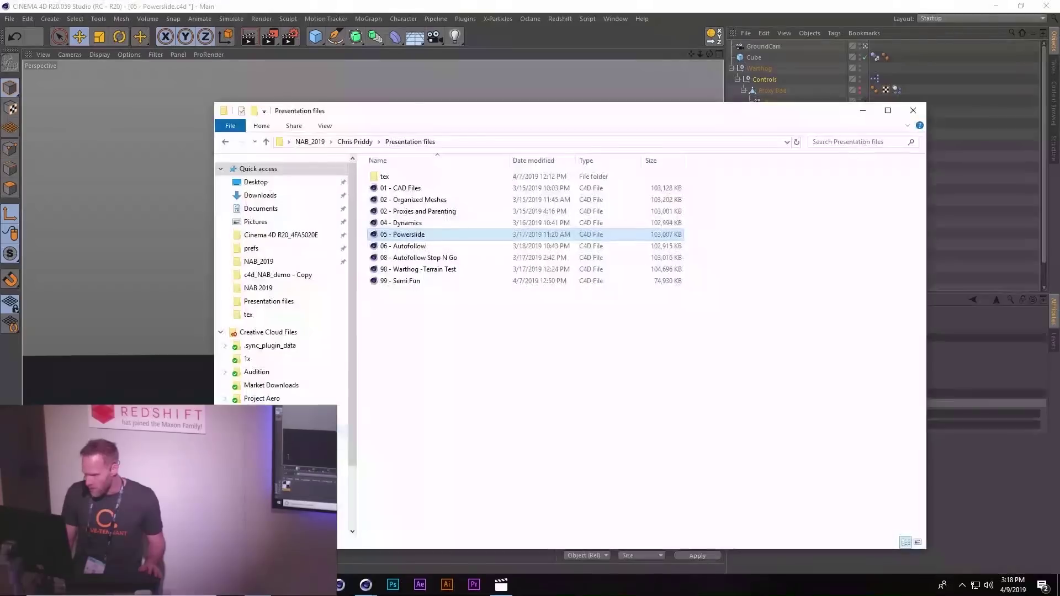
{"action": "double_click", "coordinate": [423, 247]}
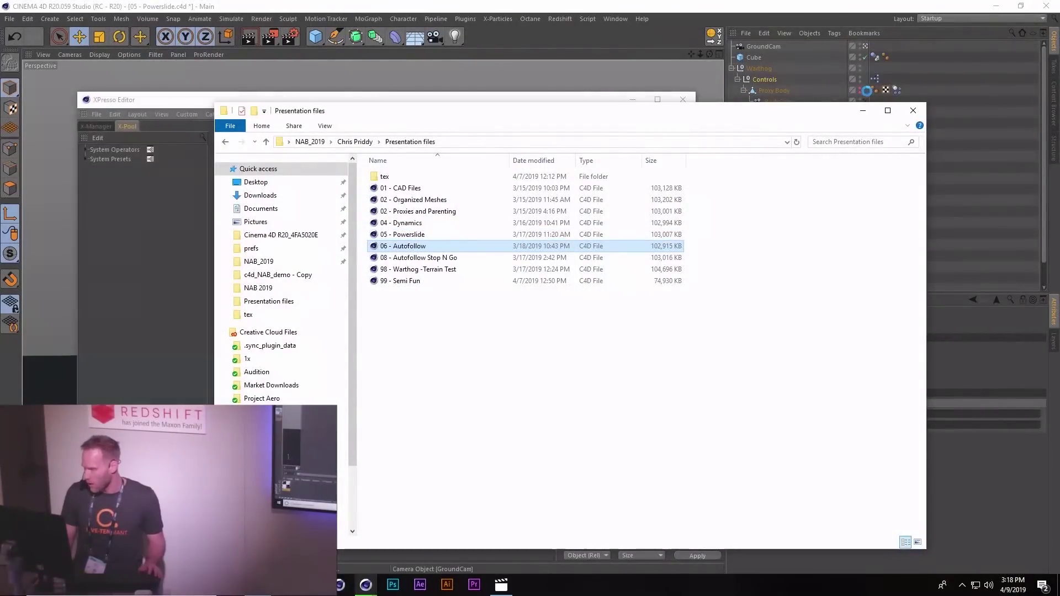
{"action": "left_click", "coordinate": [864, 112]}
{"action": "left_click", "coordinate": [631, 101]}
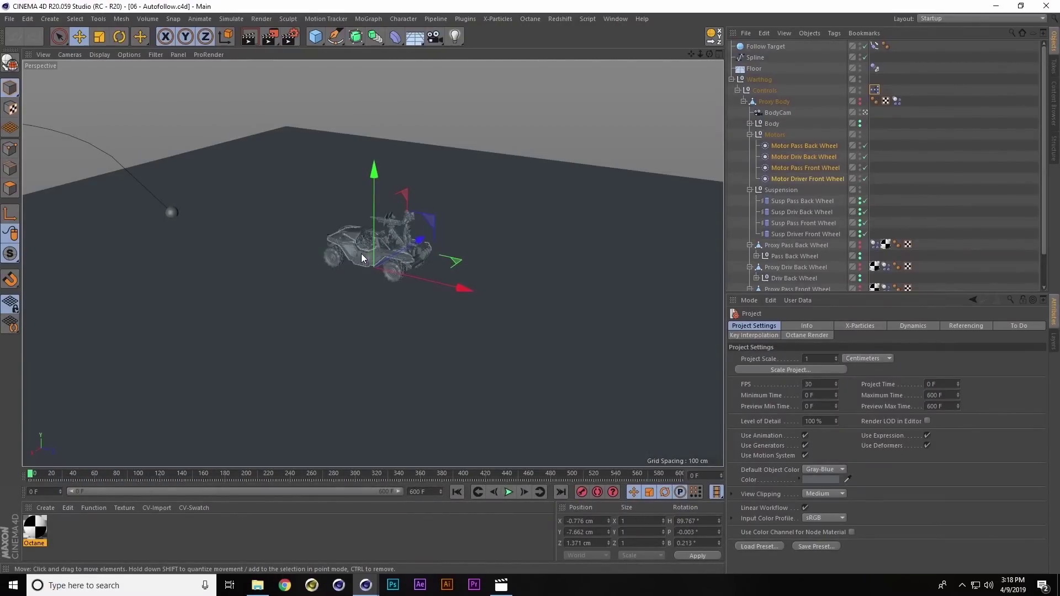
Examine the Follow Target sphere's Align to Spline tag and where that tag is found among the Cinema 4D tags
{"action": "left_click_drag", "start_coordinate": [261, 277], "coordinate": [524, 386], "text": "alt"}
{"action": "left_click", "coordinate": [763, 47]}
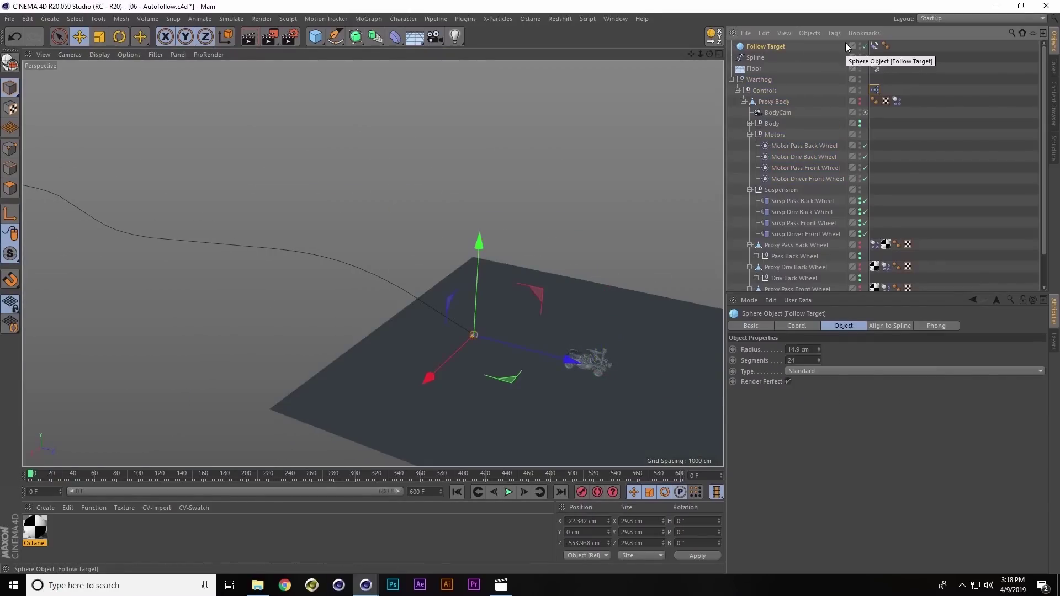
{"action": "left_click", "coordinate": [874, 46]}
{"action": "right_click", "coordinate": [779, 48]}
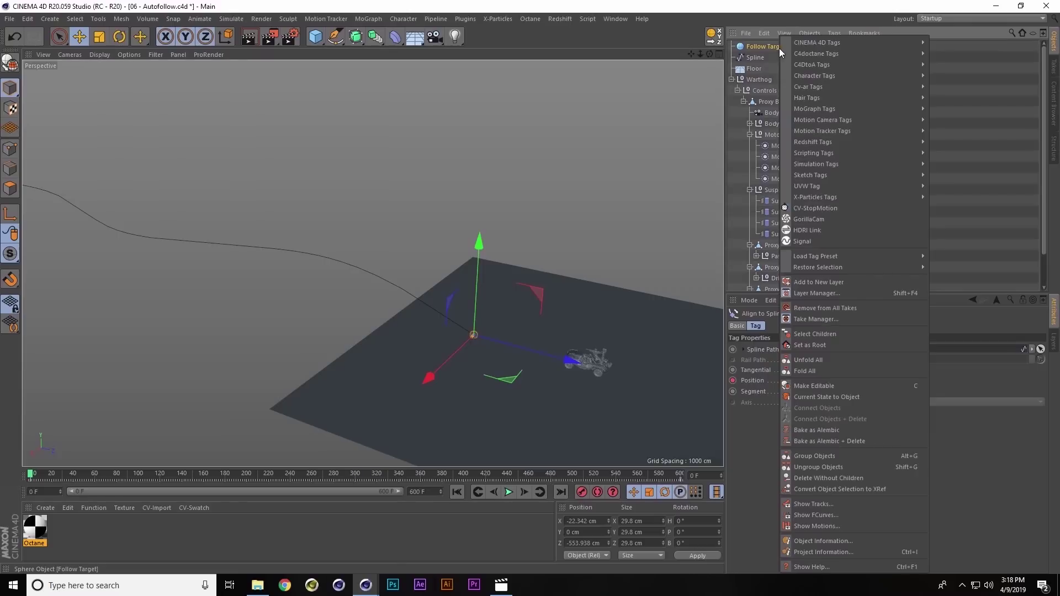
{"action": "mouse_move", "coordinate": [859, 44]}
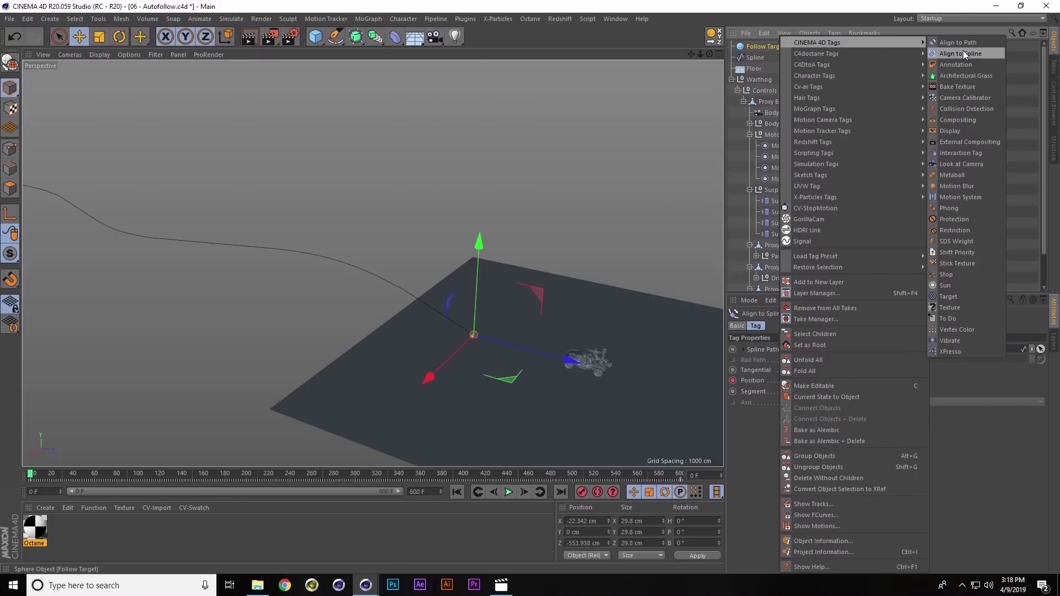
{"action": "left_click", "coordinate": [758, 47]}
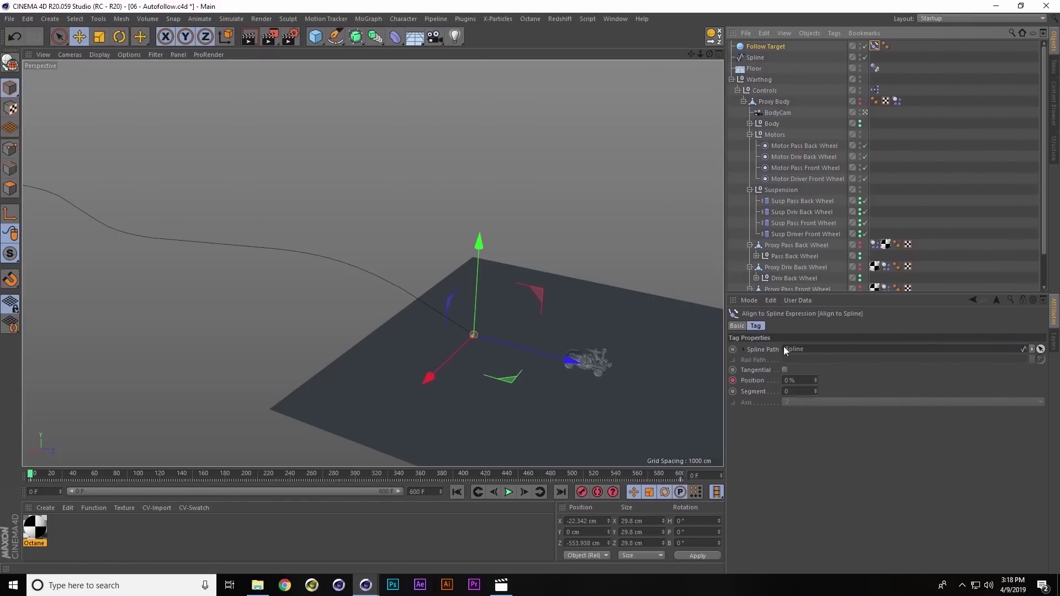
Play the Autofollow animation to watch the Follow Target travel along the spline, and stop it
{"action": "left_click", "coordinate": [508, 491]}
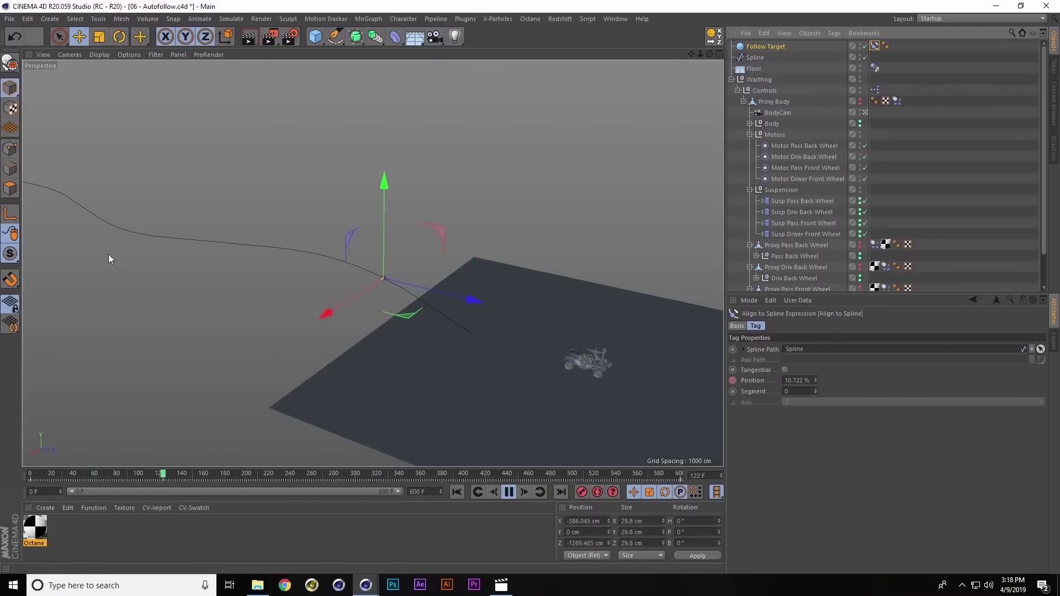
{"action": "middle_click_drag", "start_coordinate": [403, 350], "coordinate": [483, 385], "text": "alt"}
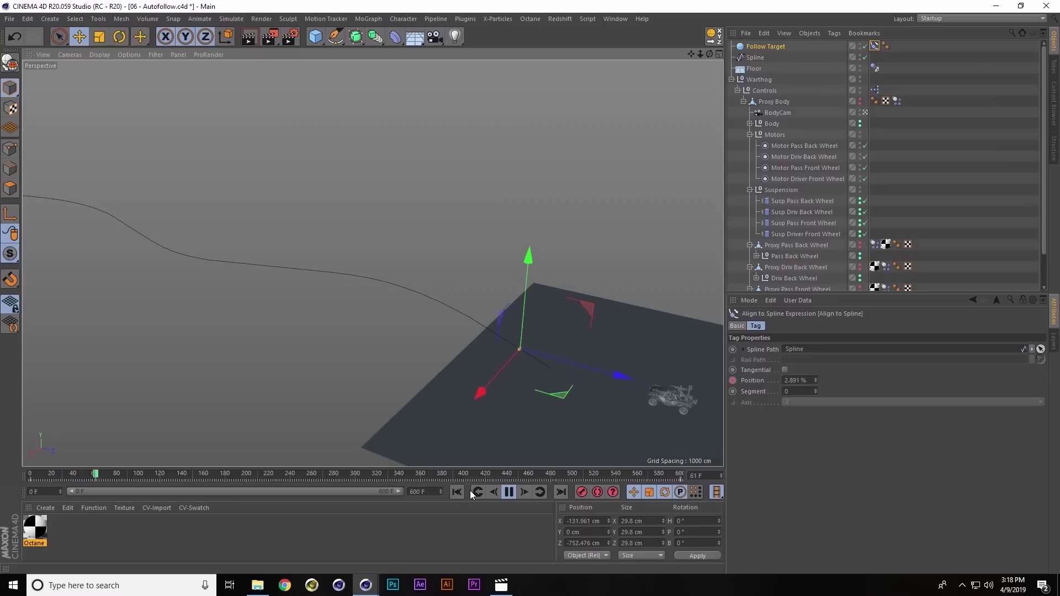
{"action": "left_click", "coordinate": [507, 492]}
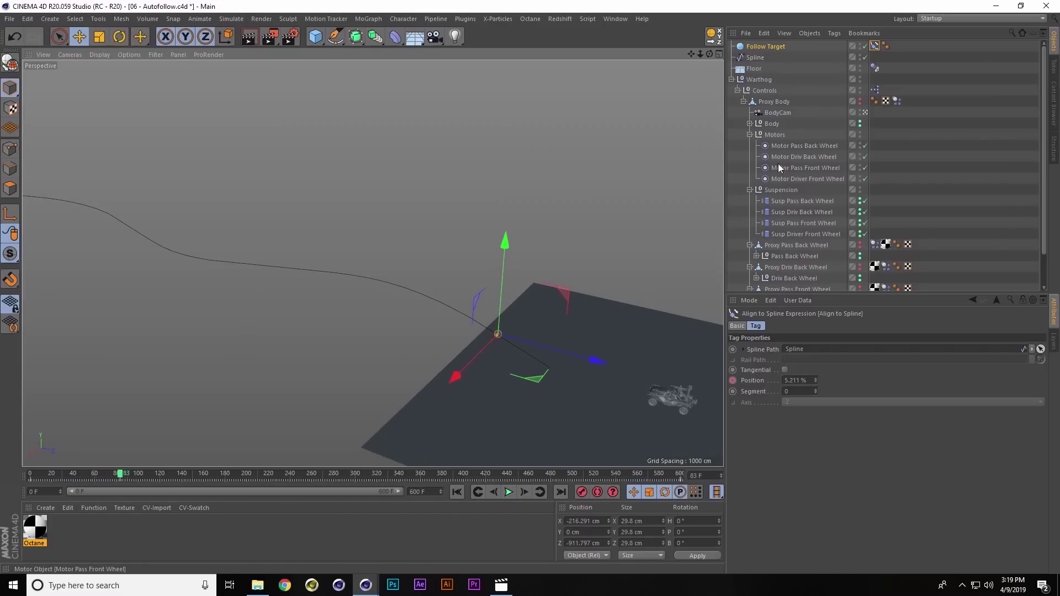
Examine the wheel motor and front suspension nodes in the Controls XPresso tag, select the Controls null, and minimize the editor
{"action": "double_click", "coordinate": [874, 90]}
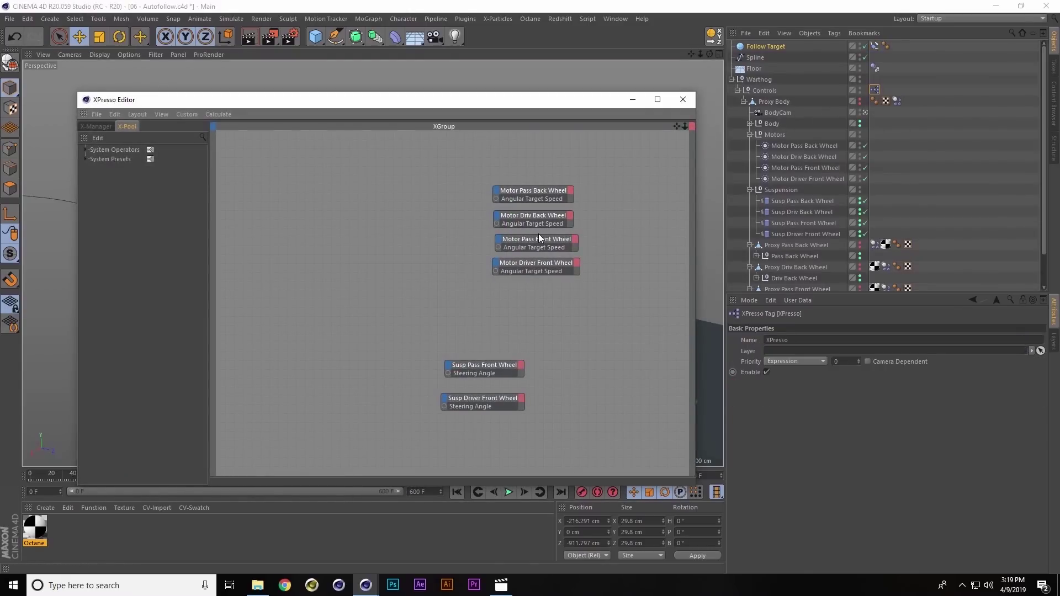
{"action": "left_click", "coordinate": [767, 90]}
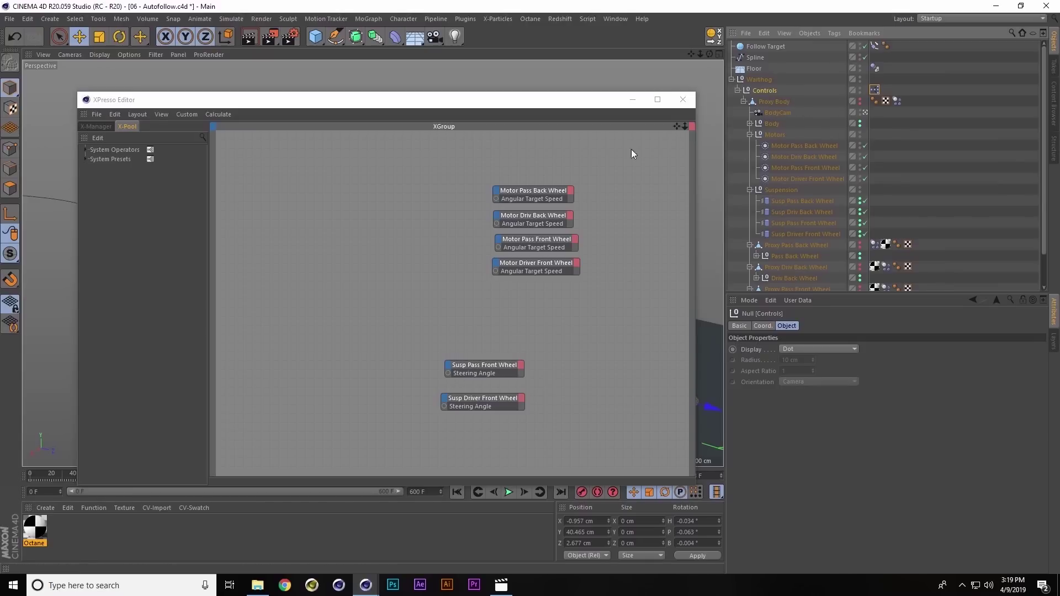
{"action": "left_click", "coordinate": [635, 100]}
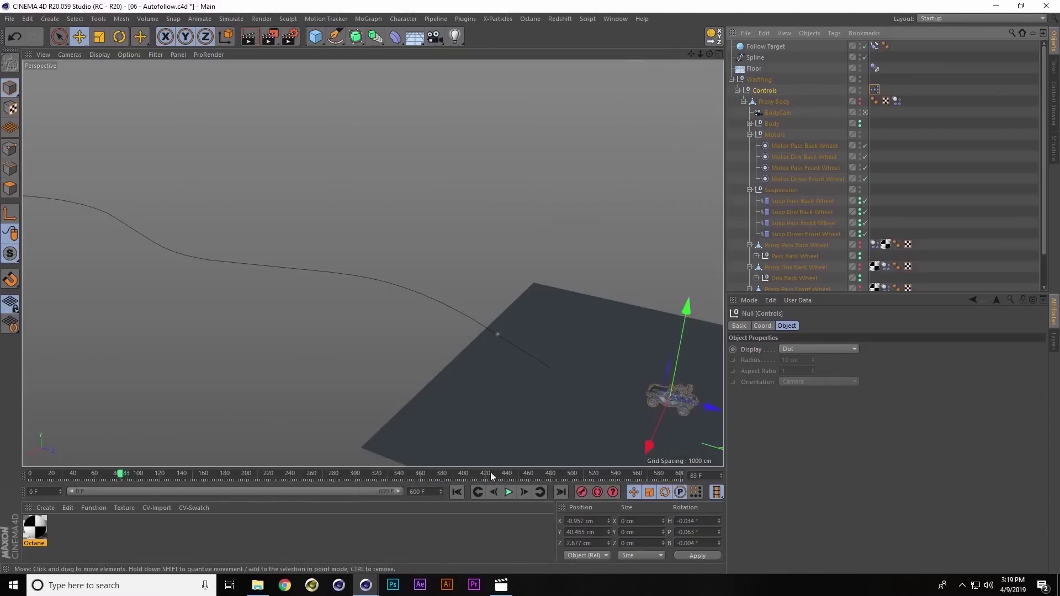
Return to the first frame and add a Cube primitive with the default 200 cm size around the Warthog
{"action": "left_click", "coordinate": [457, 491]}
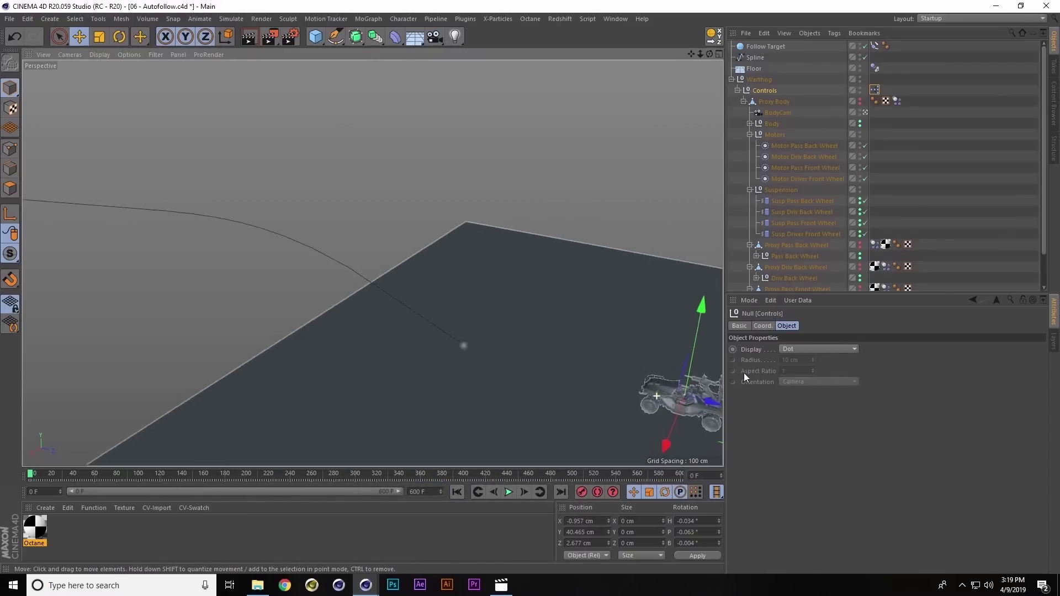
{"action": "middle_click_drag", "start_coordinate": [645, 381], "coordinate": [620, 326], "text": "alt"}
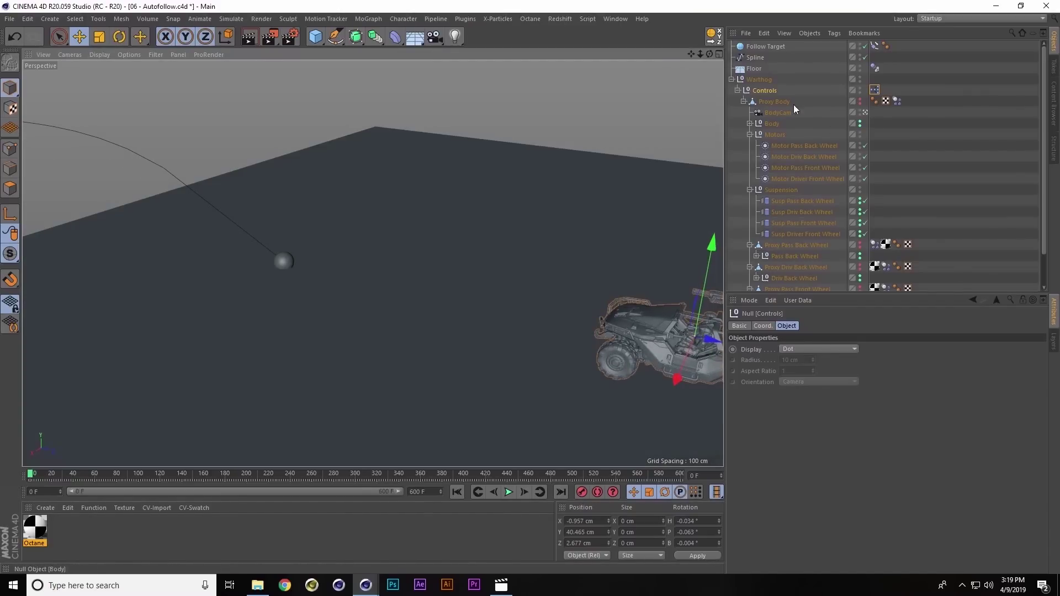
{"action": "left_click", "coordinate": [315, 37]}
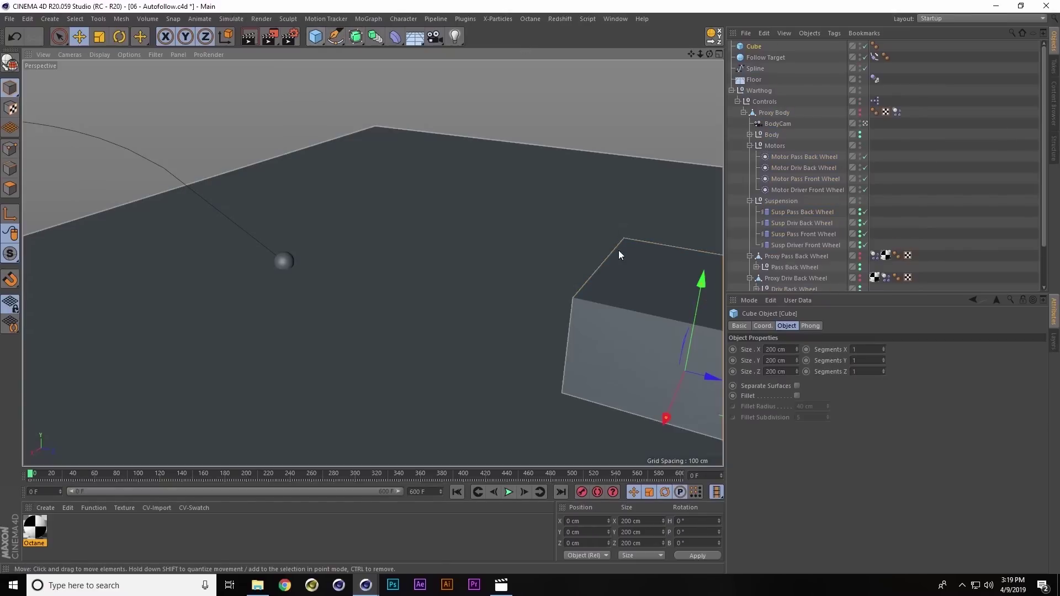
{"action": "middle_click_drag", "start_coordinate": [618, 250], "coordinate": [487, 250], "text": "alt"}
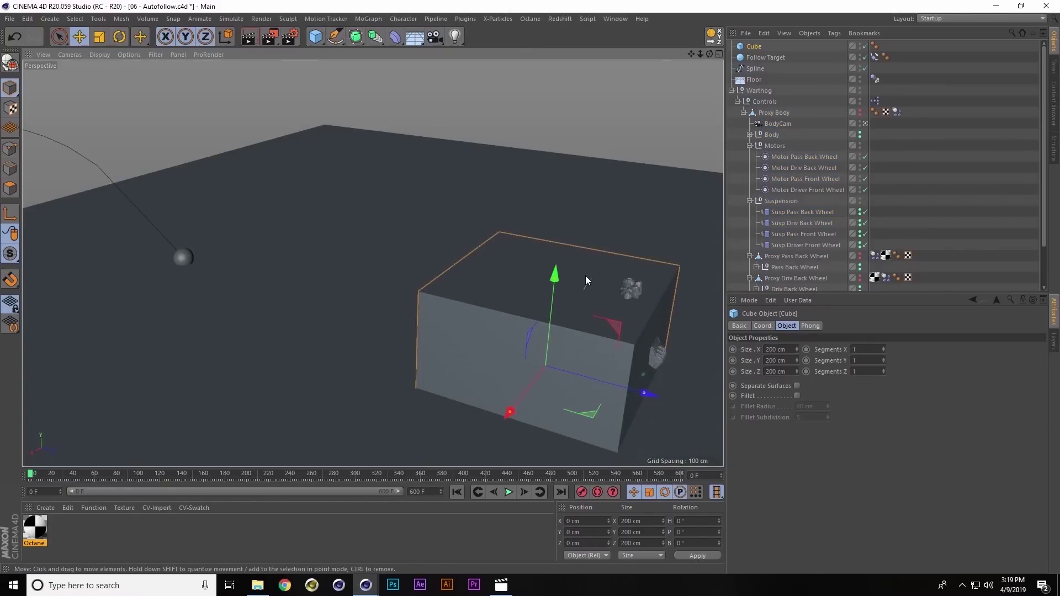
Scale the cube down to about 13.8 cm and move it to the Warthog's front bumper, at about Y 36 cm, Z -96 cm
{"action": "key", "text": "t"}
{"action": "left_click_drag", "start_coordinate": [615, 273], "coordinate": [233, 397]}
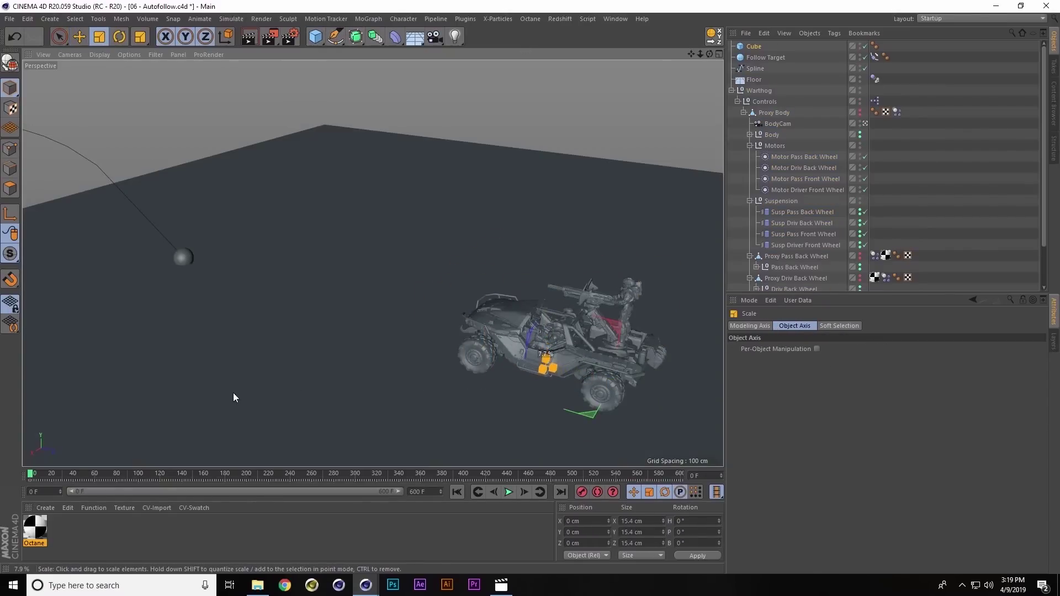
{"action": "left_click_drag", "start_coordinate": [604, 331], "coordinate": [539, 301]}
{"action": "key", "text": "e"}
{"action": "left_click_drag", "start_coordinate": [618, 325], "coordinate": [497, 301]}
{"action": "scroll", "coordinate": [560, 280], "scroll_direction": "up", "scroll_amount": 5}
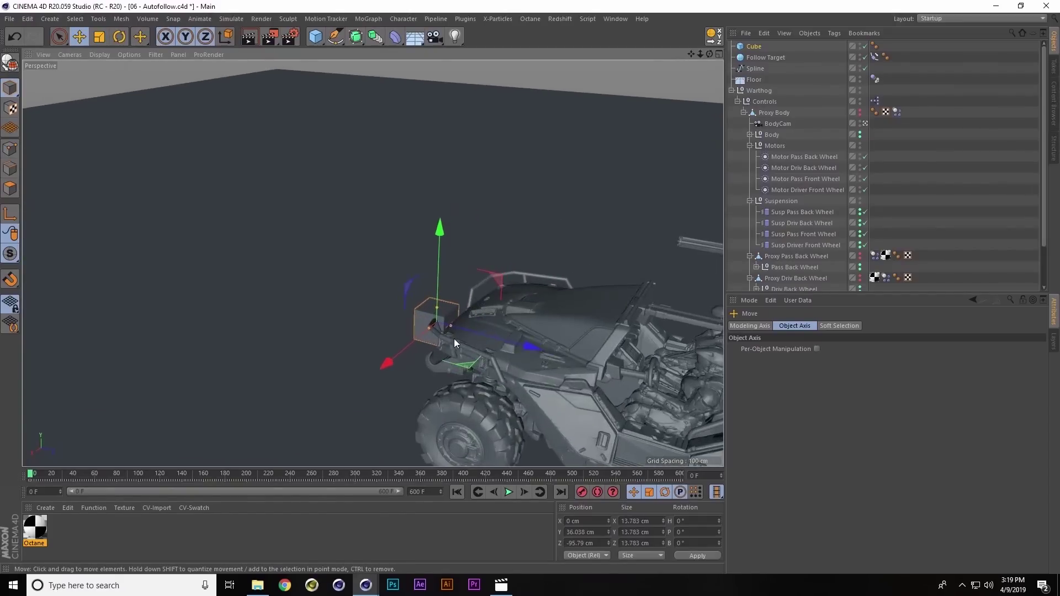
{"action": "scroll", "coordinate": [545, 325], "scroll_direction": "down", "scroll_amount": 5}
Rotate the small cube's heading to -180° so its Z axis points forward, away from the Warthog
{"action": "key", "text": "r"}
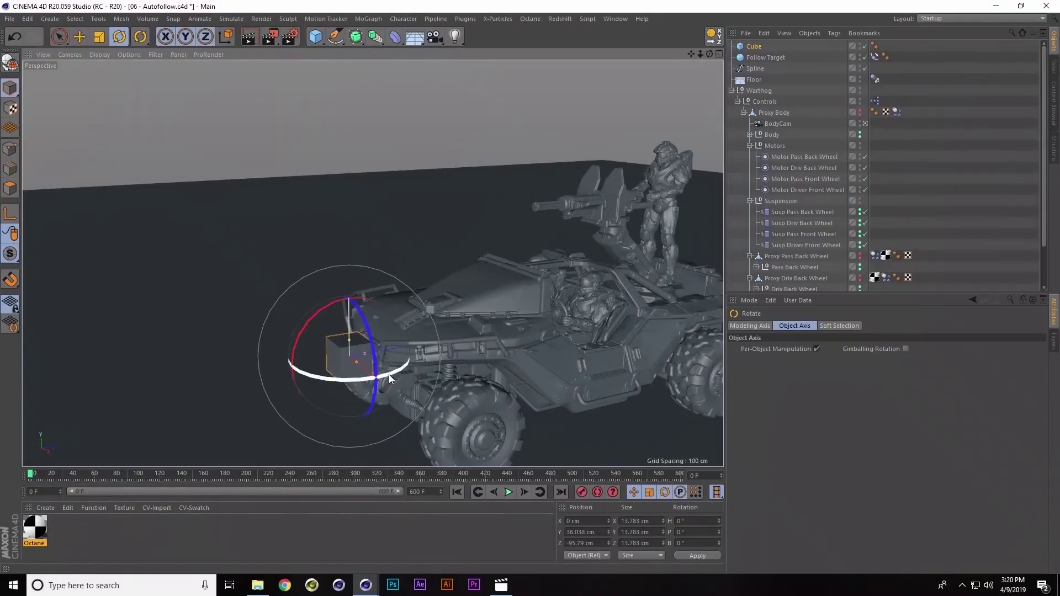
{"action": "left_click_drag", "start_coordinate": [389, 378], "coordinate": [254, 314]}
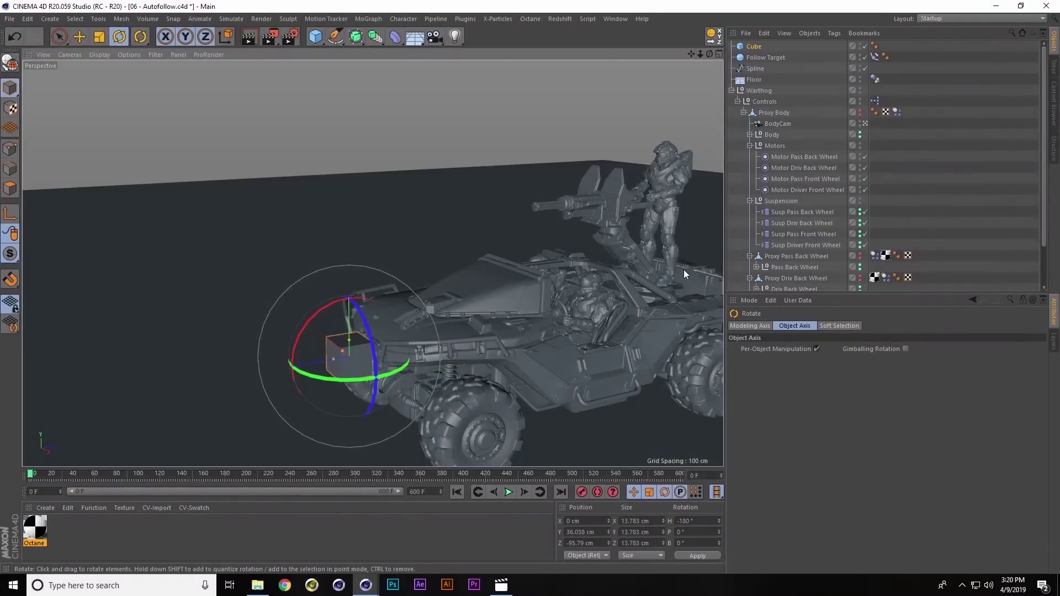
{"action": "scroll", "coordinate": [396, 345], "scroll_direction": "up", "scroll_amount": 3}
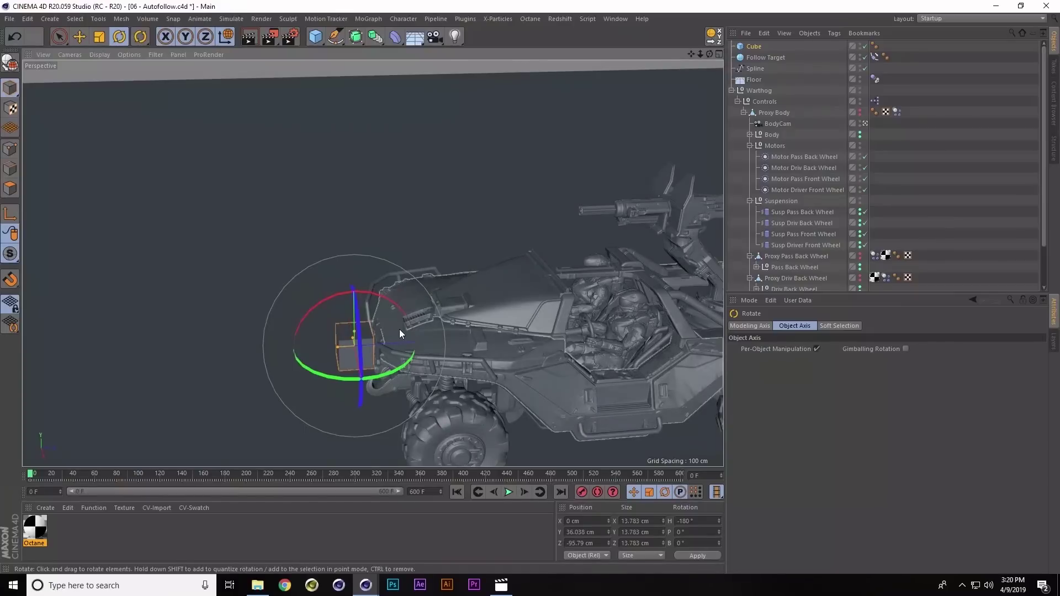
{"action": "key", "text": "e"}
{"action": "scroll", "coordinate": [393, 330], "scroll_direction": "down", "scroll_amount": 2}
{"action": "left_click_drag", "start_coordinate": [399, 326], "coordinate": [421, 317], "text": "alt"}
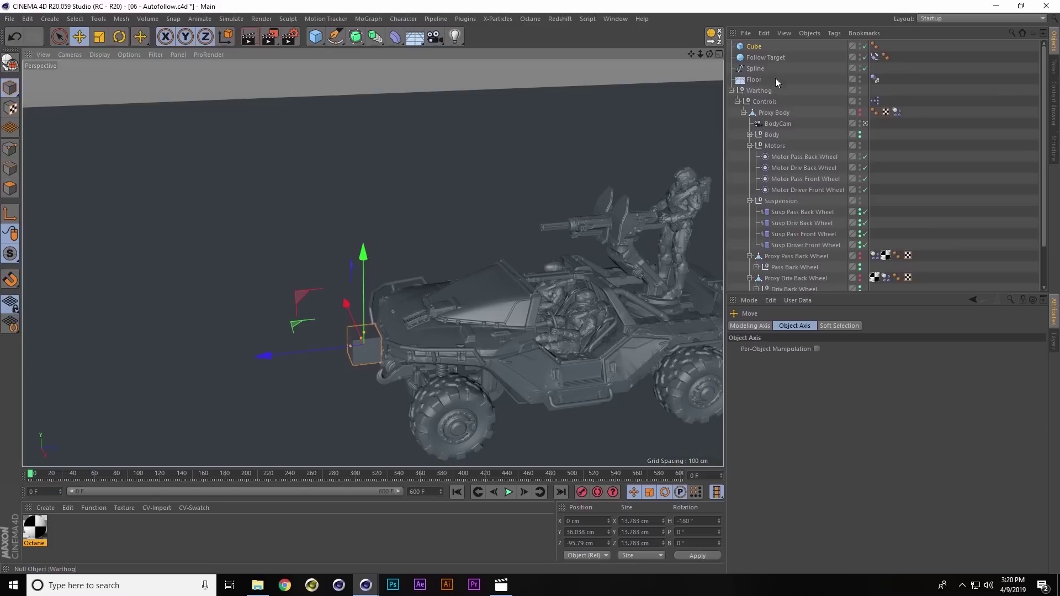
Rename the cube to Pointer and make it a child of Proxy Body with its visibility forced on
{"action": "left_click", "coordinate": [758, 49]}
{"action": "double_click", "coordinate": [756, 47]}
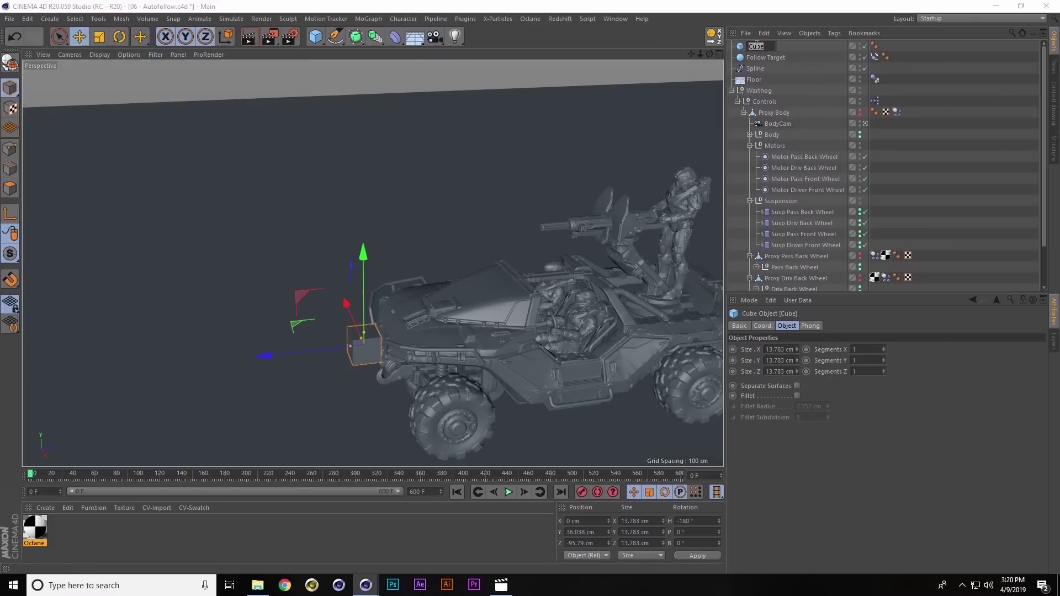
{"action": "type", "text": "Pointer"}
{"action": "key", "text": "Return"}
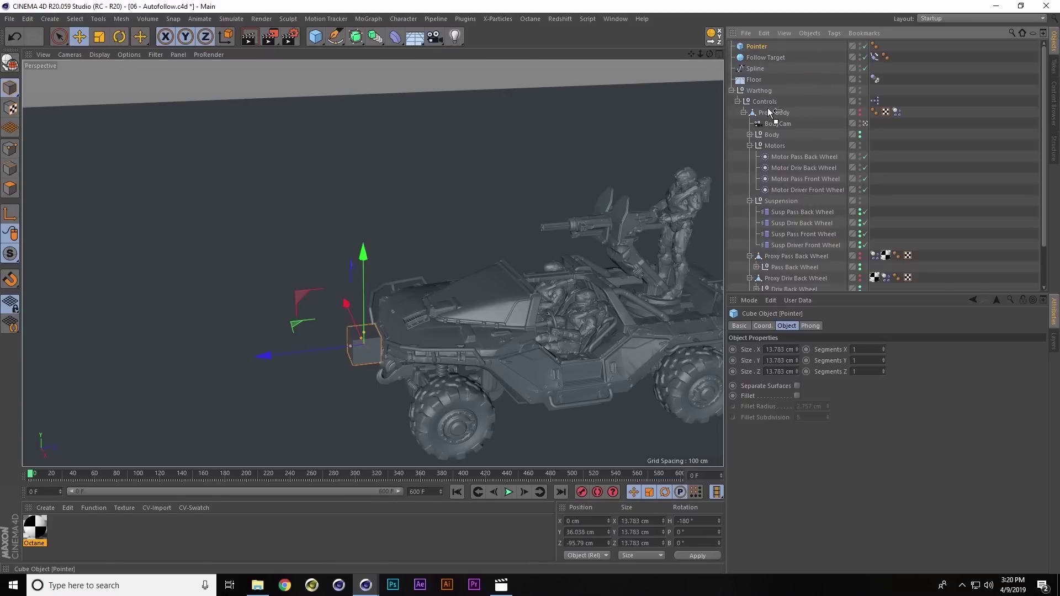
{"action": "left_click_drag", "start_coordinate": [770, 112], "coordinate": [771, 110]}
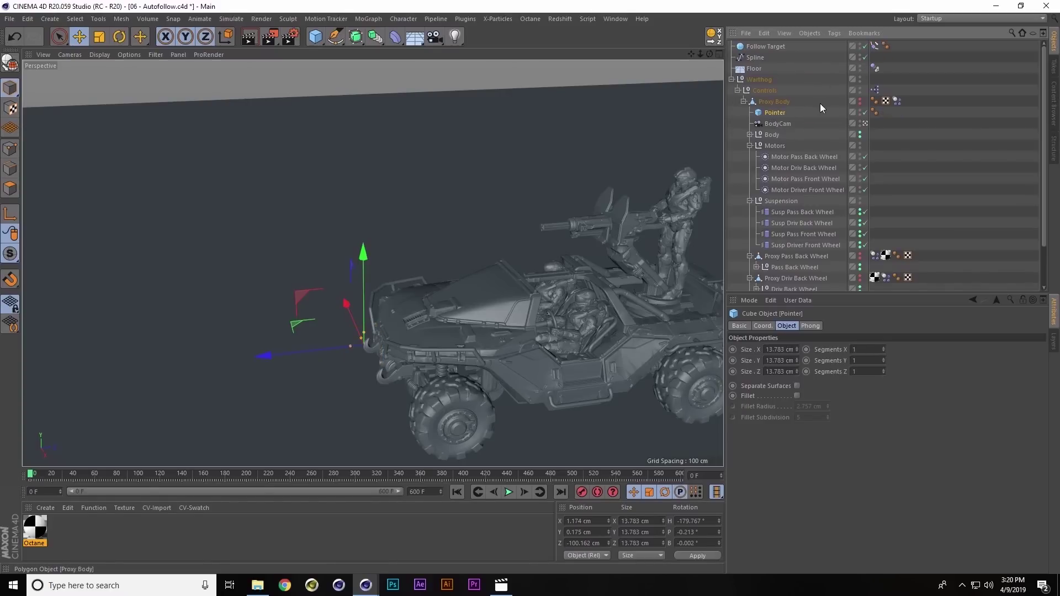
{"action": "left_click", "coordinate": [859, 111]}
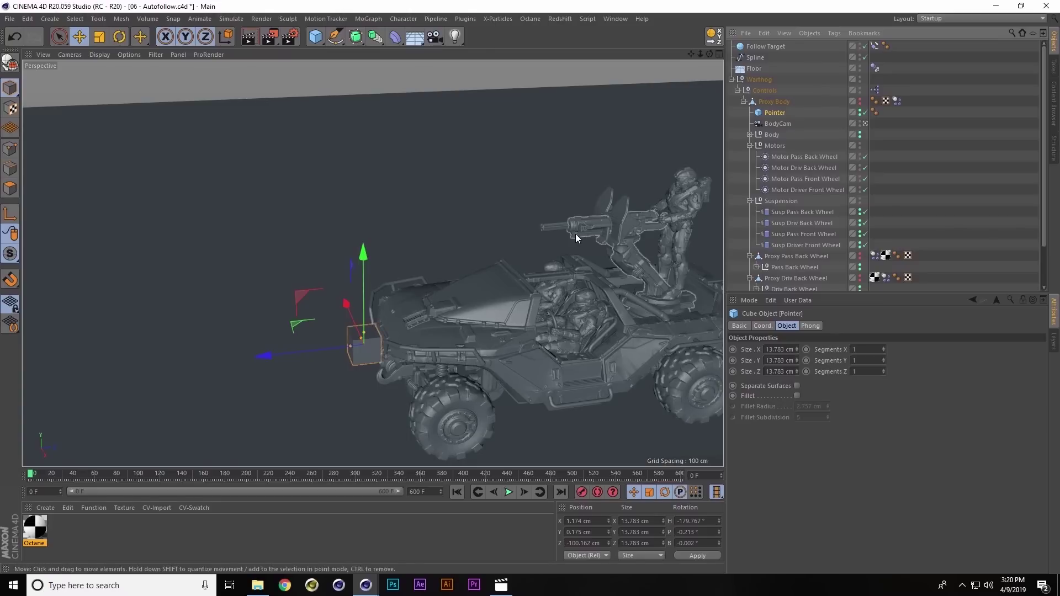
Add a Target tag to Pointer with Pitch disabled and Follow Target as the target object
{"action": "right_click", "coordinate": [777, 112]}
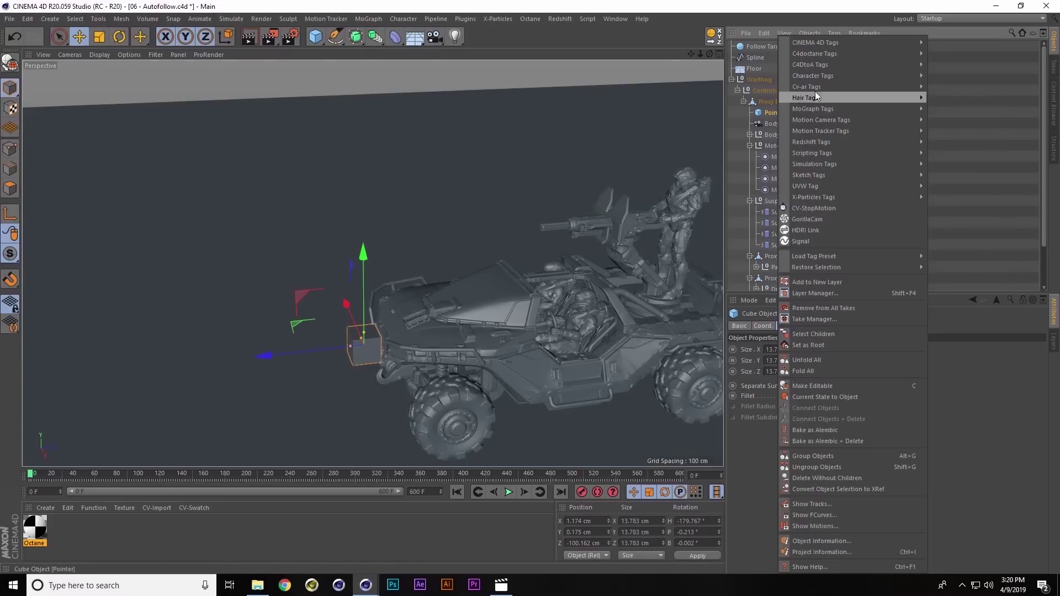
{"action": "mouse_move", "coordinate": [869, 43]}
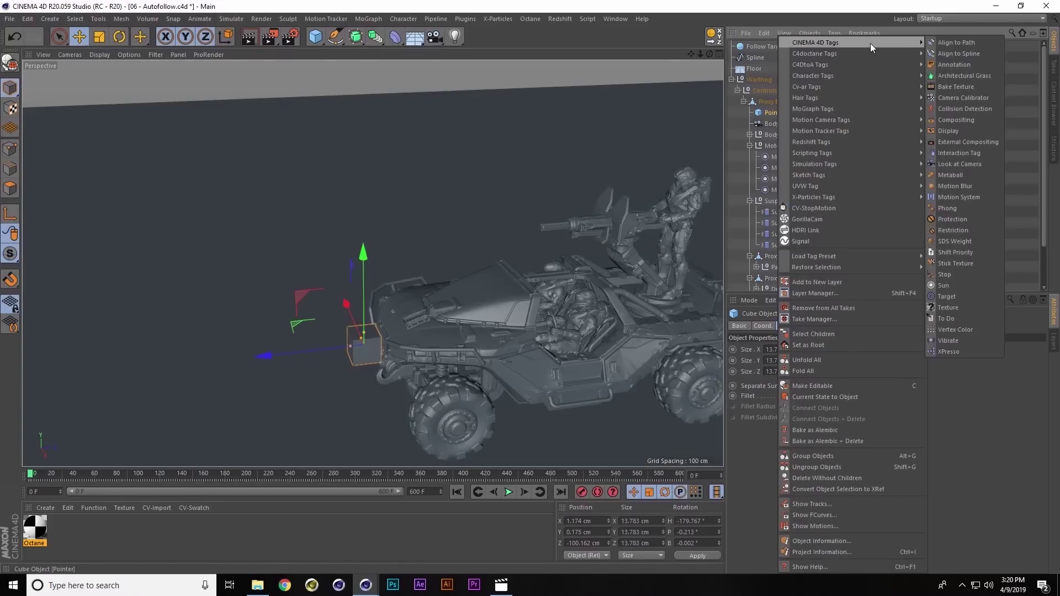
{"action": "left_click", "coordinate": [961, 298]}
{"action": "left_click", "coordinate": [773, 112]}
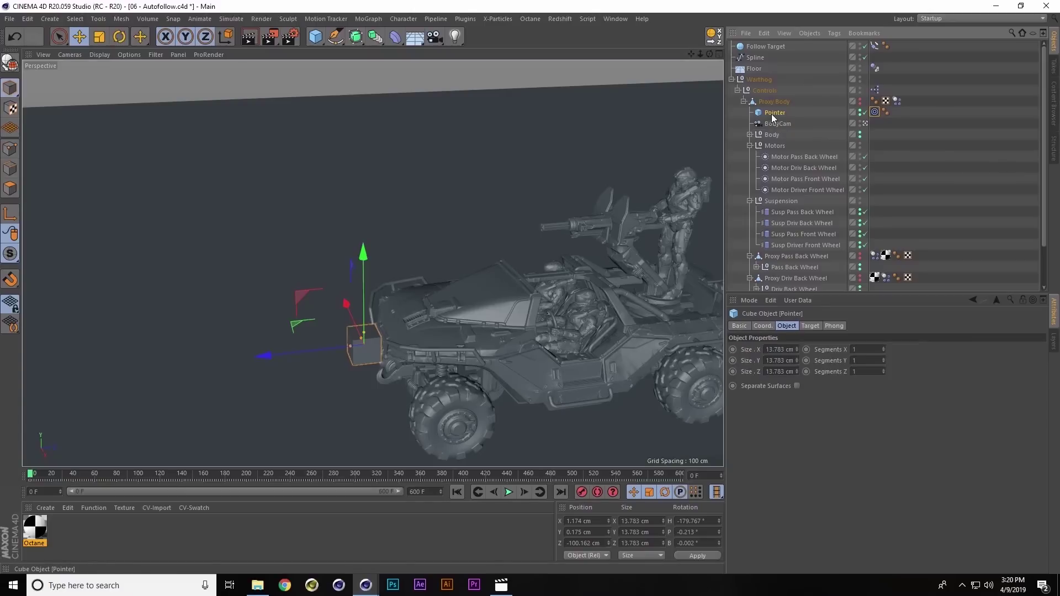
{"action": "left_click", "coordinate": [763, 46]}
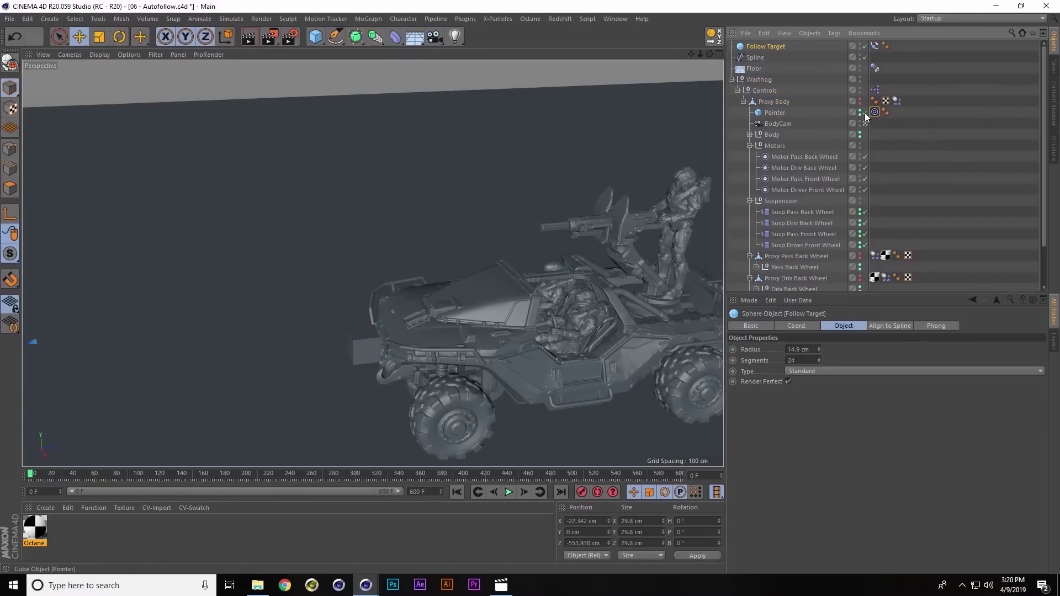
{"action": "left_click", "coordinate": [873, 113]}
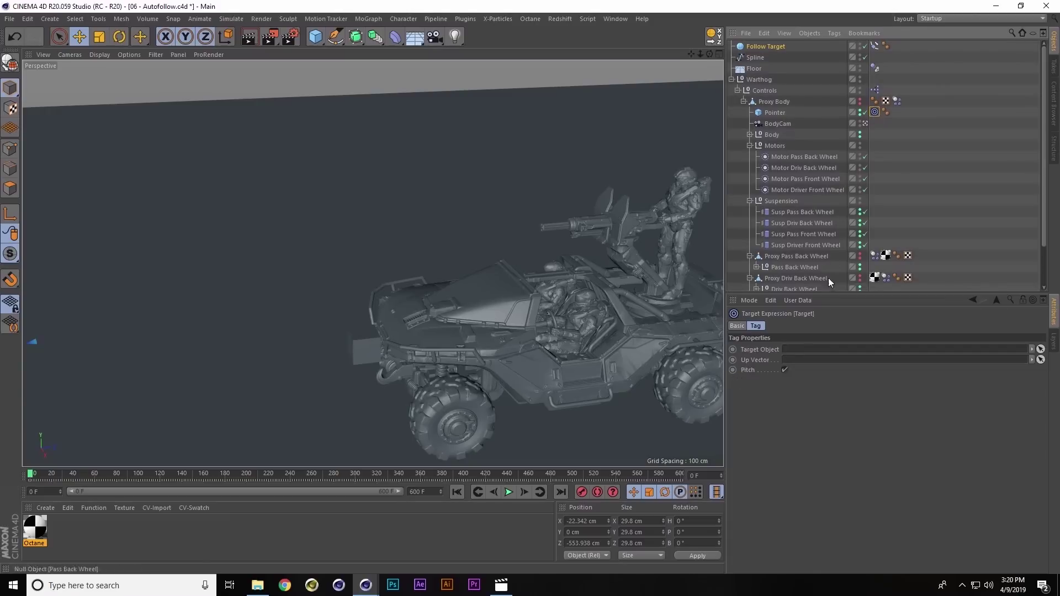
{"action": "left_click", "coordinate": [784, 370]}
{"action": "left_click_drag", "start_coordinate": [772, 48], "coordinate": [817, 356]}
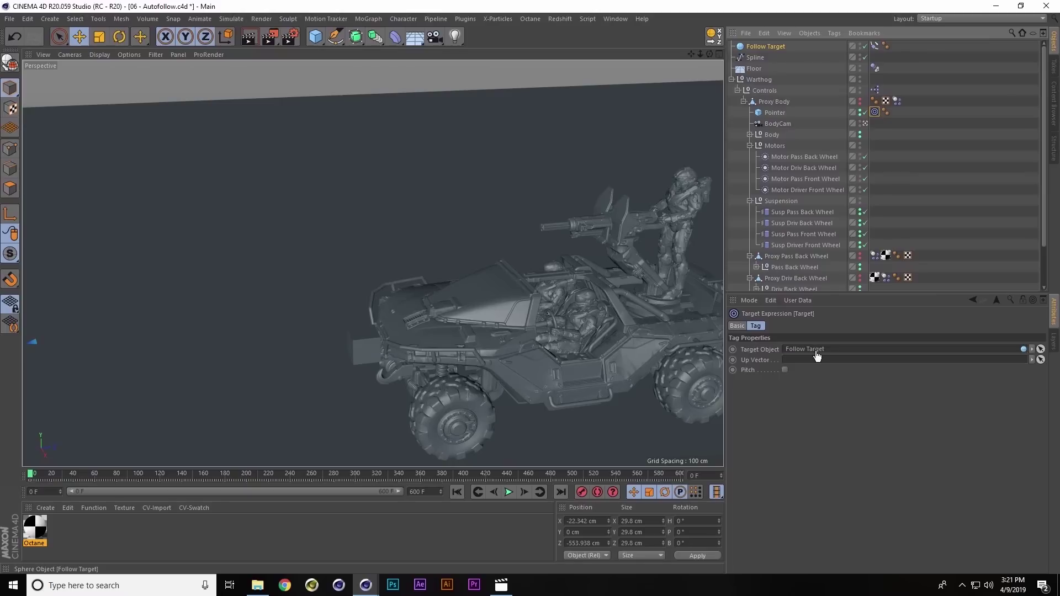
Play the animation to check how Pointer's heading rotation tracks the Follow Target, and return to the first frame
{"action": "left_click", "coordinate": [361, 346]}
{"action": "left_click_drag", "start_coordinate": [380, 426], "coordinate": [539, 368], "text": "alt"}
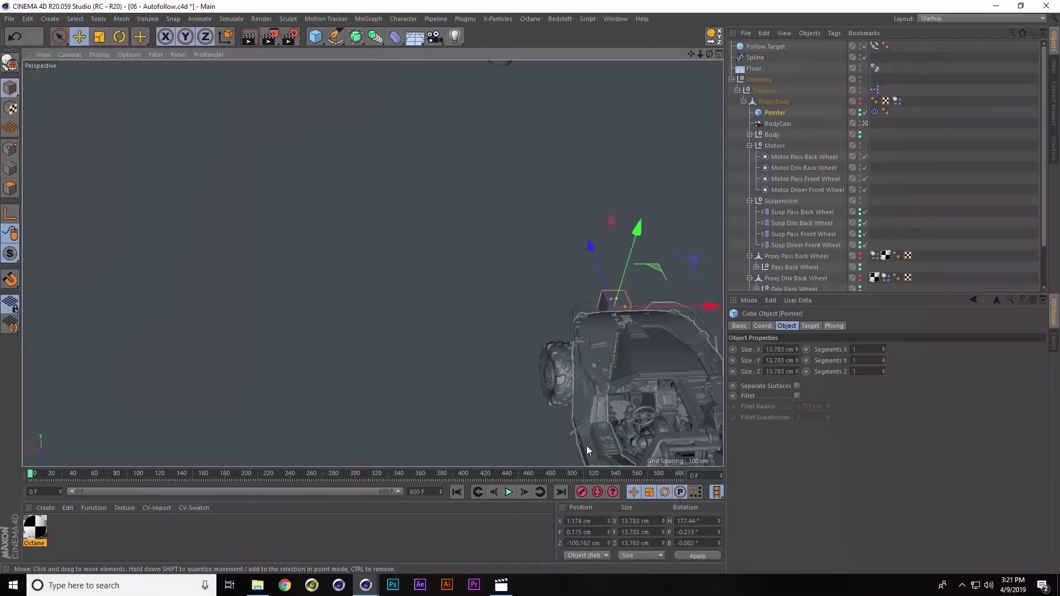
{"action": "left_click", "coordinate": [506, 494]}
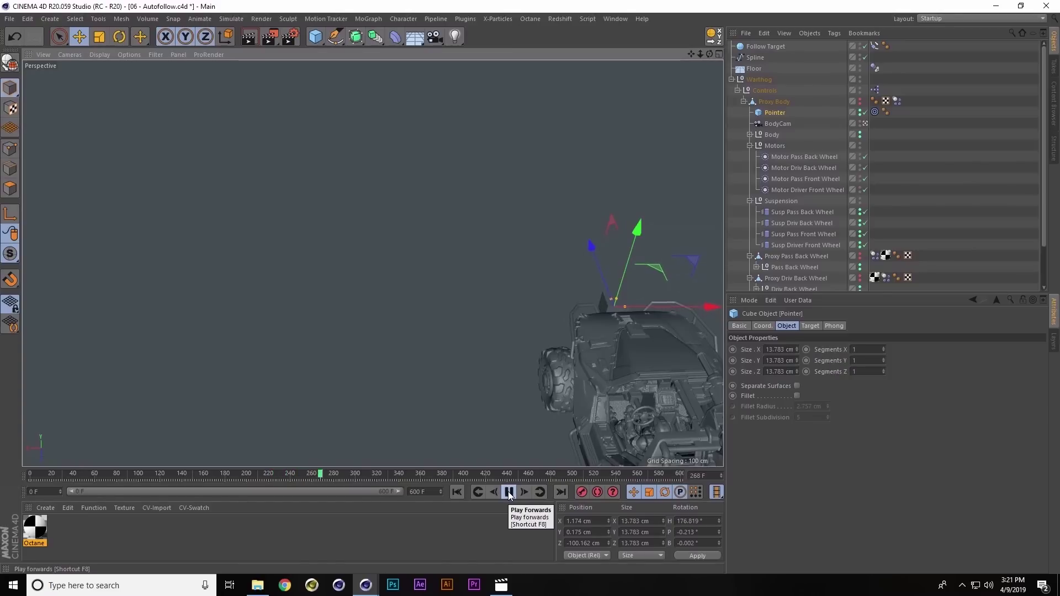
{"action": "left_click", "coordinate": [763, 325]}
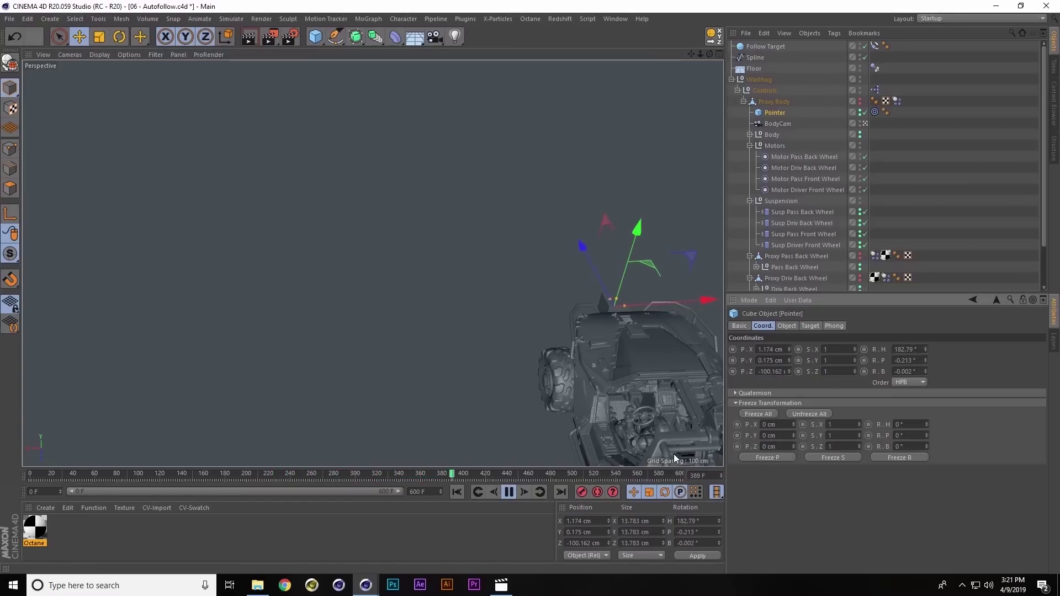
{"action": "left_click", "coordinate": [509, 493]}
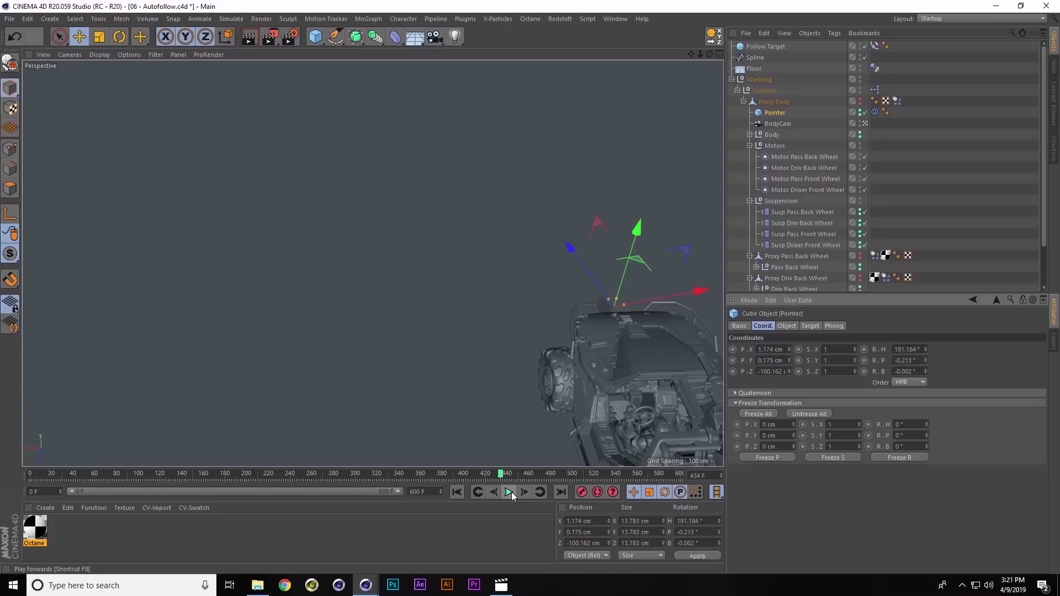
{"action": "left_click", "coordinate": [457, 492]}
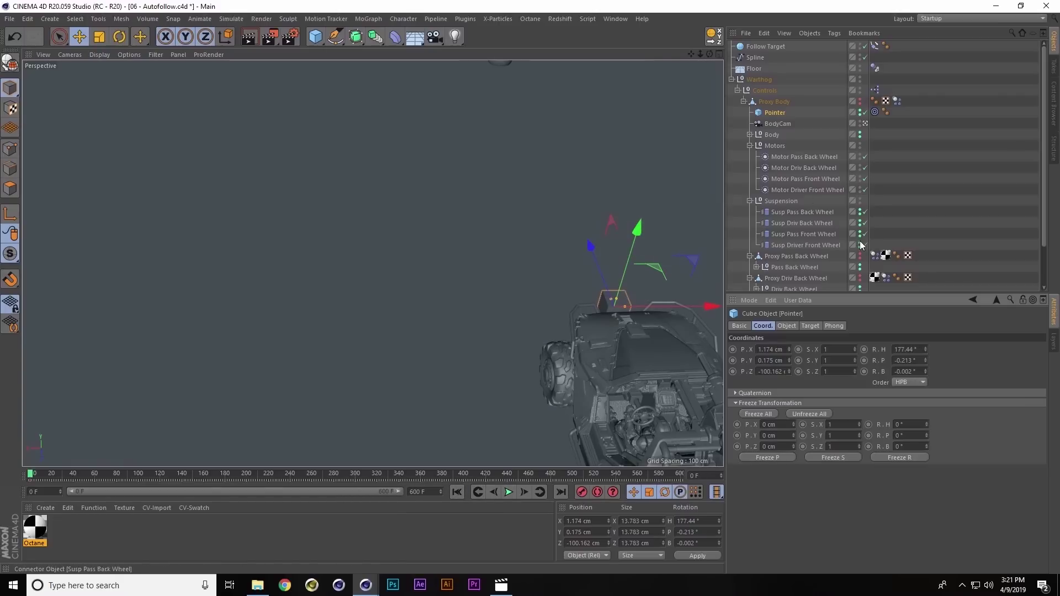
Clear the target object from Pointer's Target tag
{"action": "left_click", "coordinate": [875, 111]}
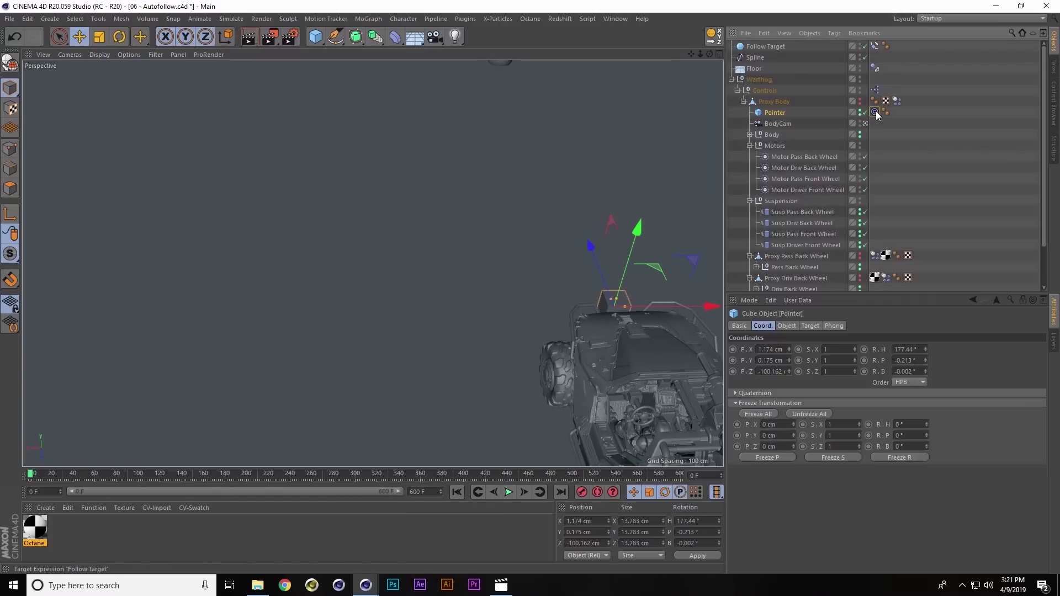
{"action": "left_click", "coordinate": [1031, 349]}
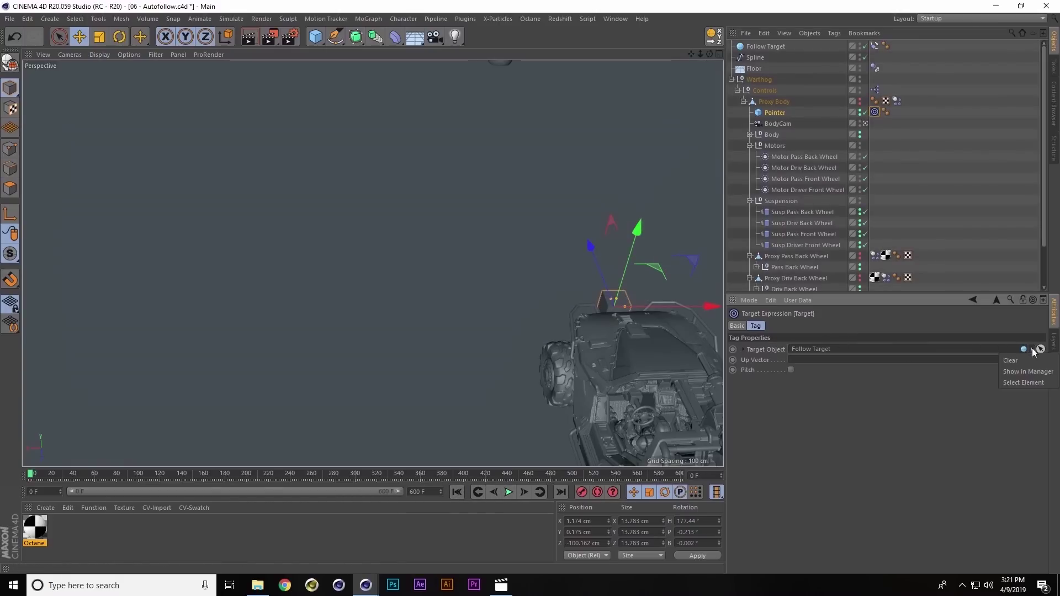
{"action": "left_click", "coordinate": [1021, 357]}
Set Pointer's rotation to H 180°, P 0° and B 0°, and freeze all its coordinates
{"action": "left_click", "coordinate": [773, 113]}
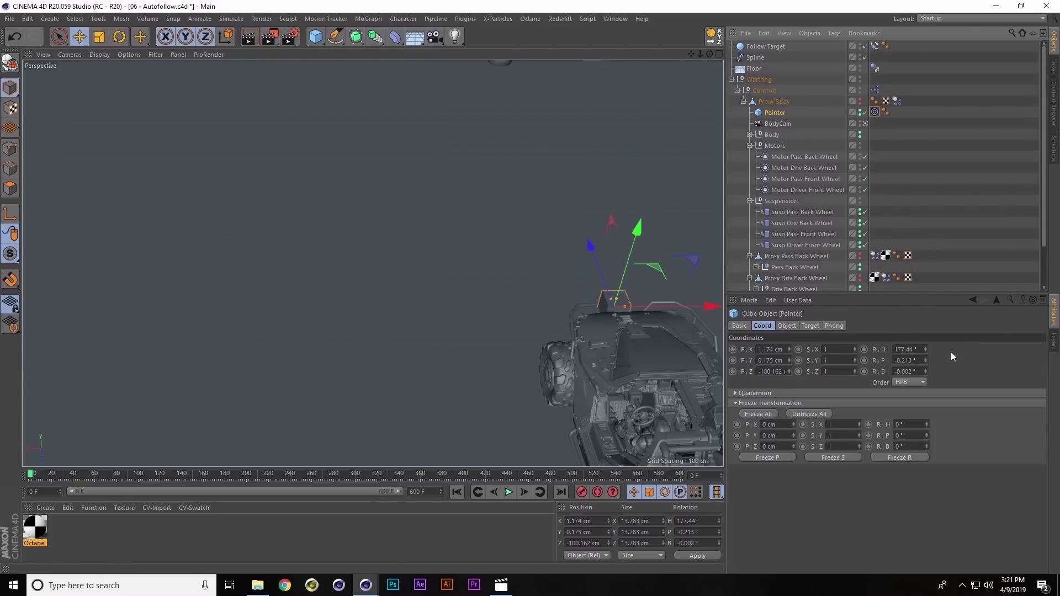
{"action": "double_click", "coordinate": [904, 349]}
{"action": "type", "text": "180"}
{"action": "key", "text": "Tab"}
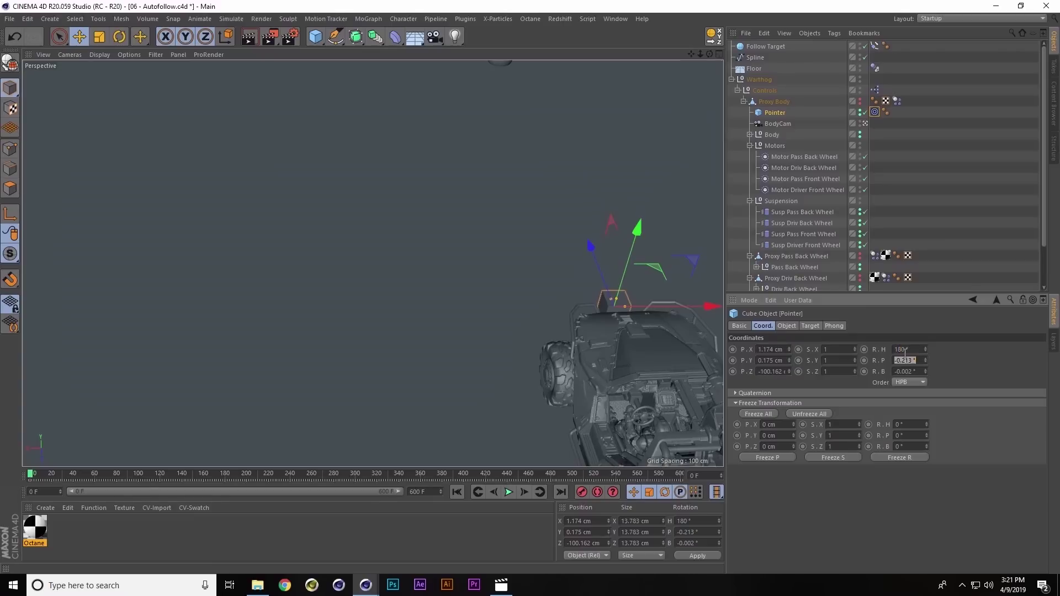
{"action": "type", "text": "0"}
{"action": "key", "text": "Tab"}
{"action": "type", "text": "0"}
{"action": "key", "text": "Tab"}
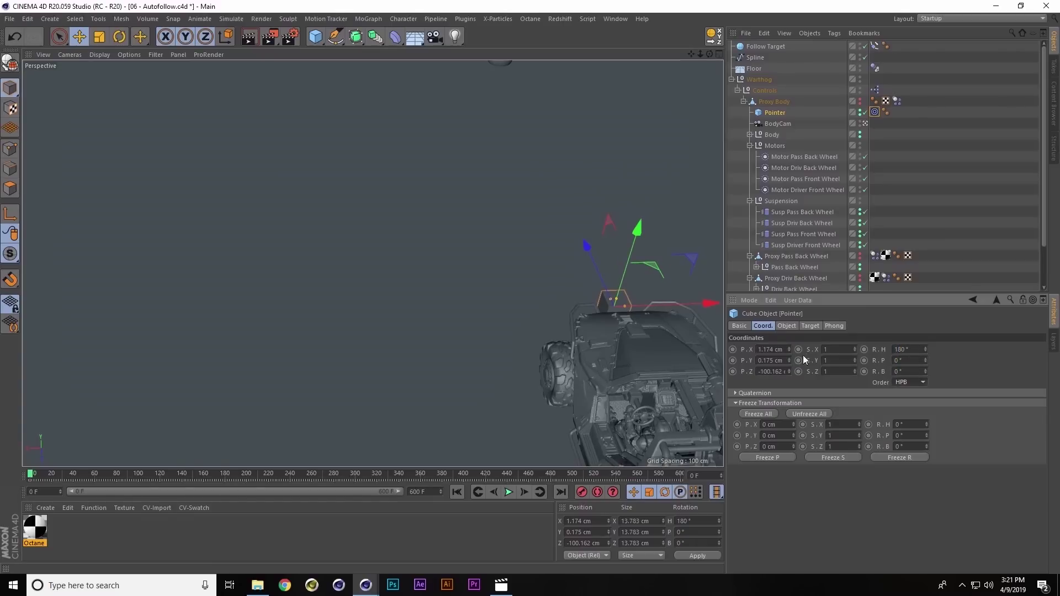
{"action": "left_click", "coordinate": [761, 413]}
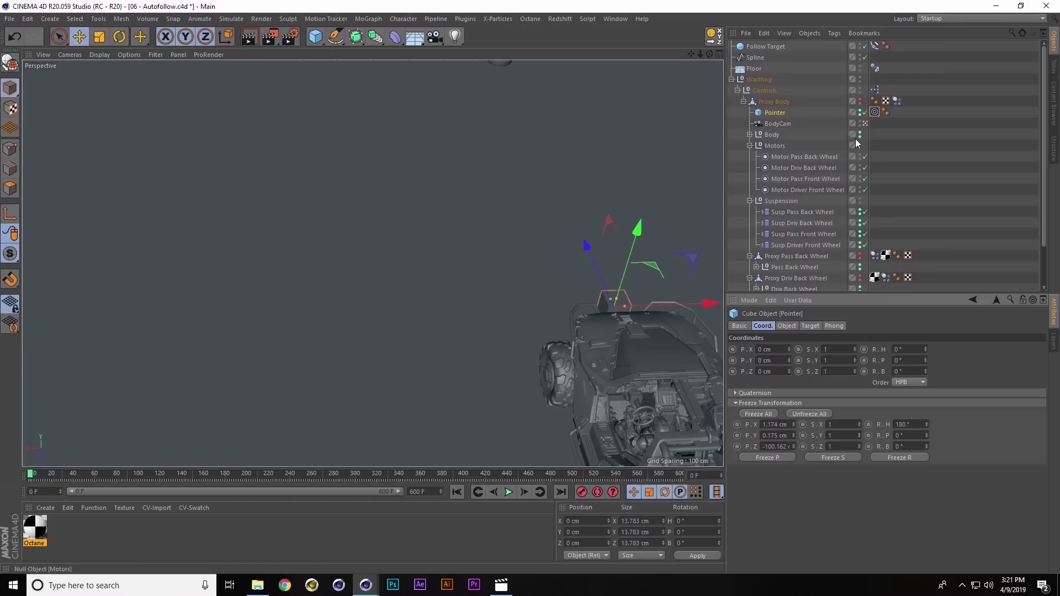
Assign Follow Target again as the target object of Pointer's Target tag
{"action": "left_click", "coordinate": [874, 112]}
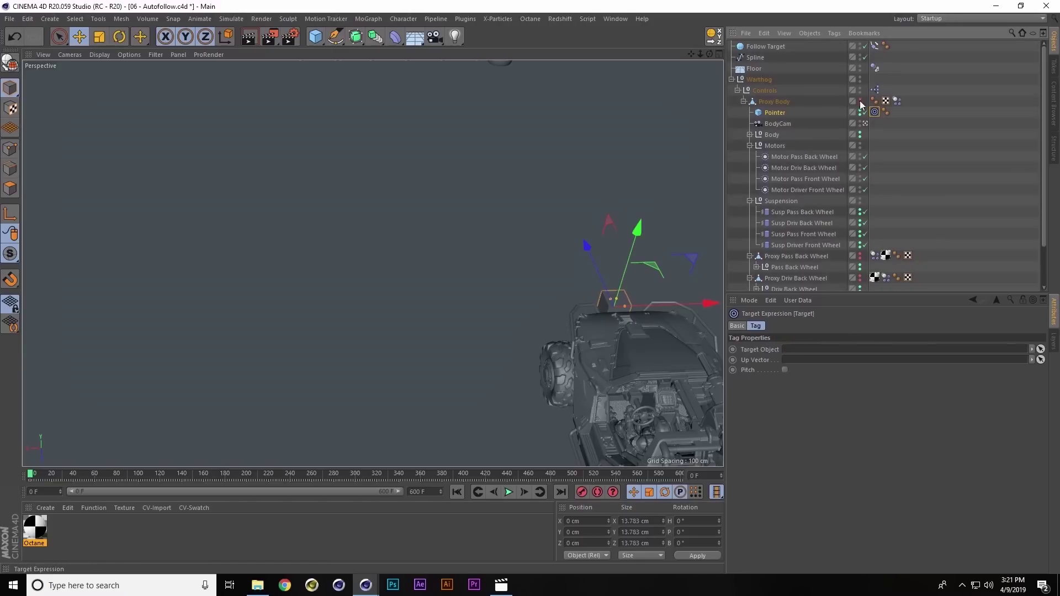
{"action": "left_click_drag", "start_coordinate": [773, 50], "coordinate": [822, 350]}
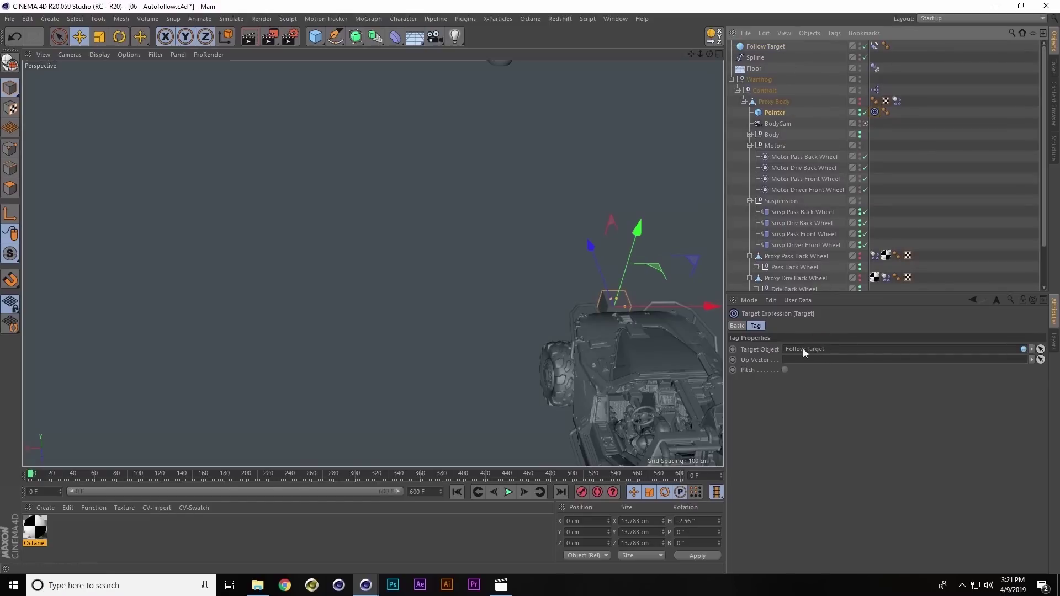
{"action": "left_click_drag", "start_coordinate": [595, 334], "coordinate": [650, 244], "text": "alt"}
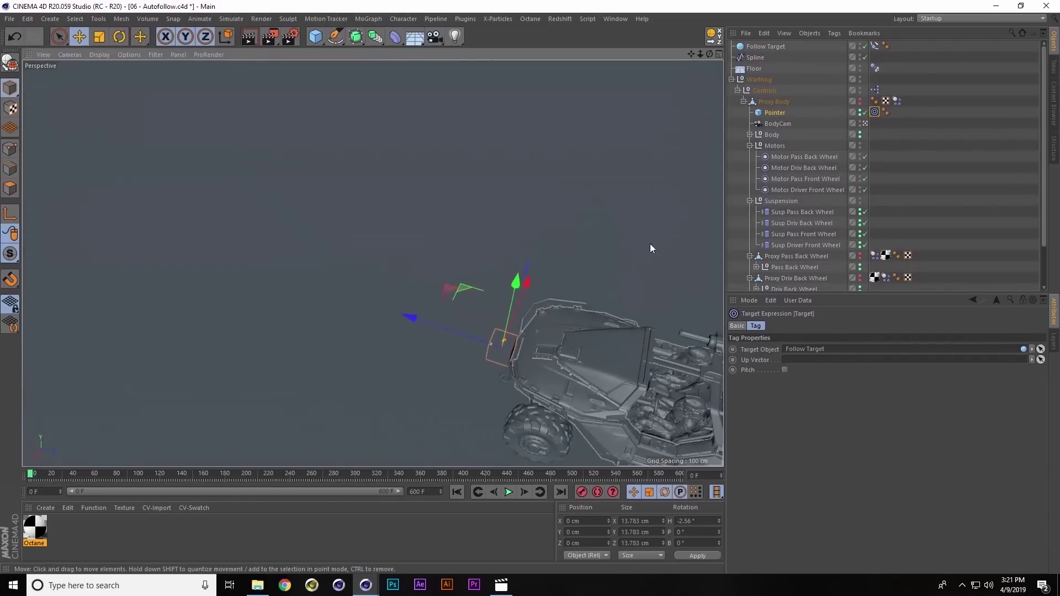
Add Pointer as a node in the Controls XPresso setup and give it a Rotation . H output port
{"action": "double_click", "coordinate": [876, 90]}
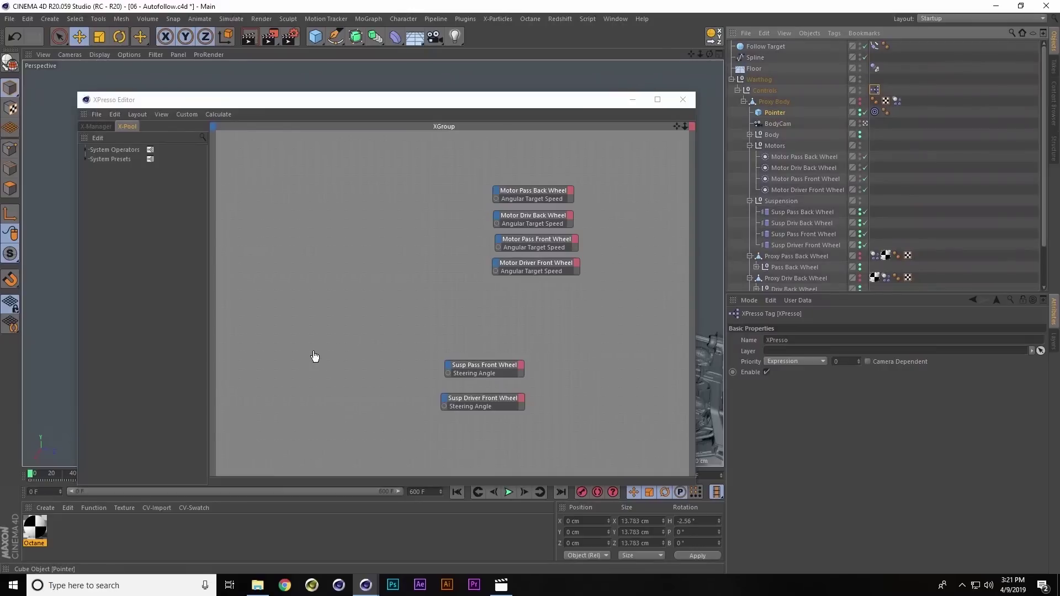
{"action": "left_click_drag", "start_coordinate": [774, 112], "coordinate": [274, 383]}
{"action": "left_click", "coordinate": [291, 382]}
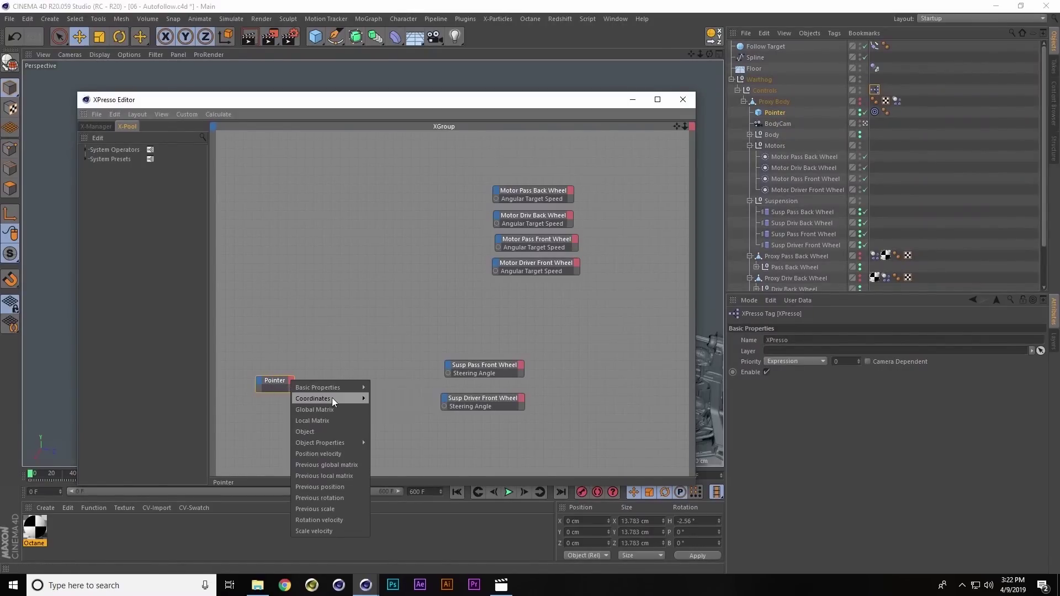
{"action": "mouse_move", "coordinate": [343, 398]}
{"action": "mouse_move", "coordinate": [428, 419]}
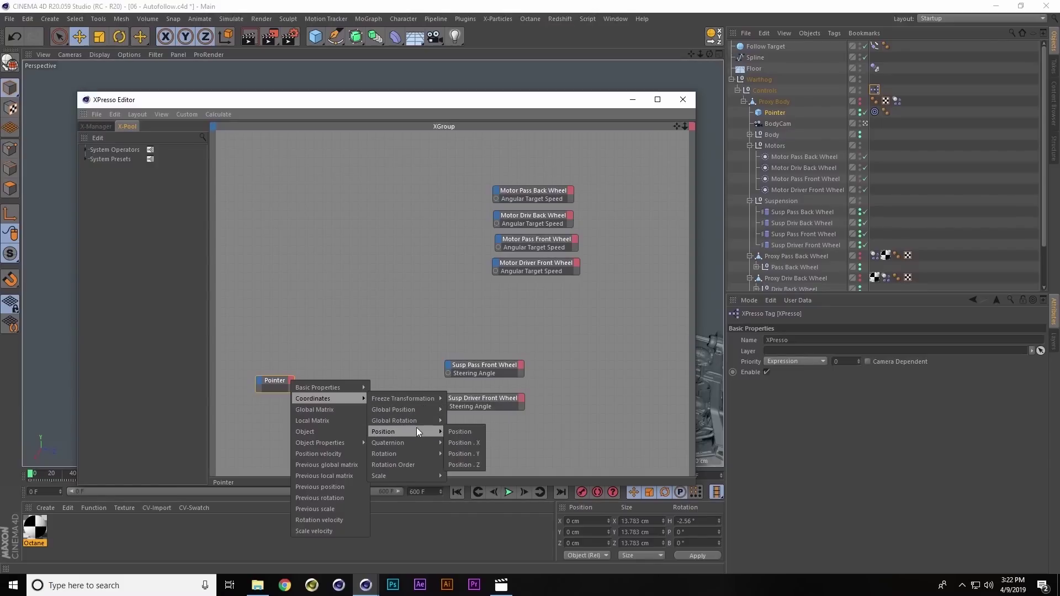
{"action": "mouse_move", "coordinate": [404, 454]}
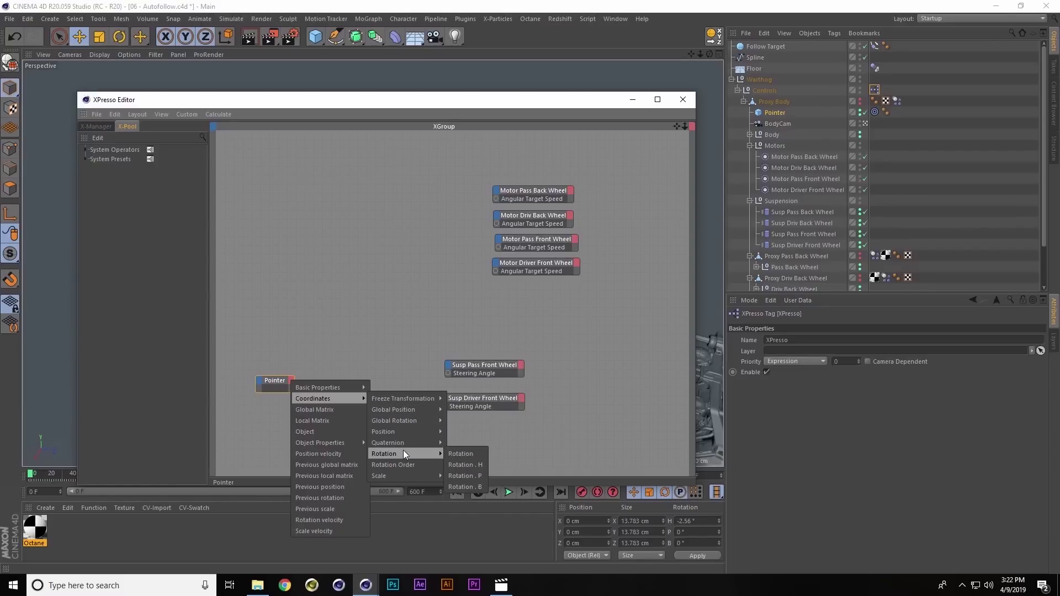
{"action": "left_click", "coordinate": [459, 464]}
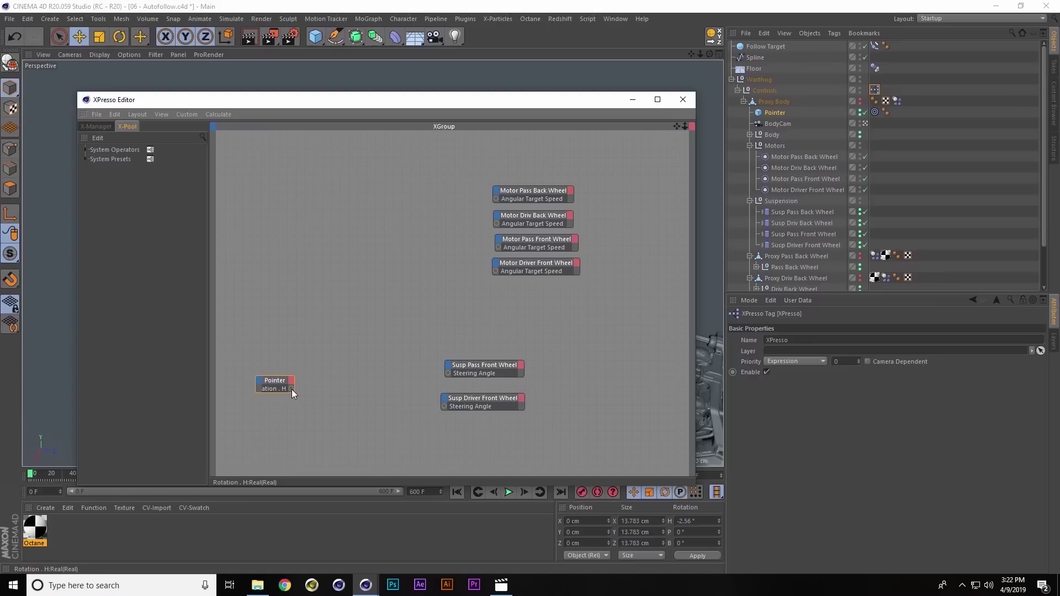
Connect Pointer's Rotation . H output to the Steering Angle inputs of Susp Pass Front Wheel and Susp Driver Front Wheel
{"action": "left_click_drag", "start_coordinate": [291, 389], "coordinate": [451, 370]}
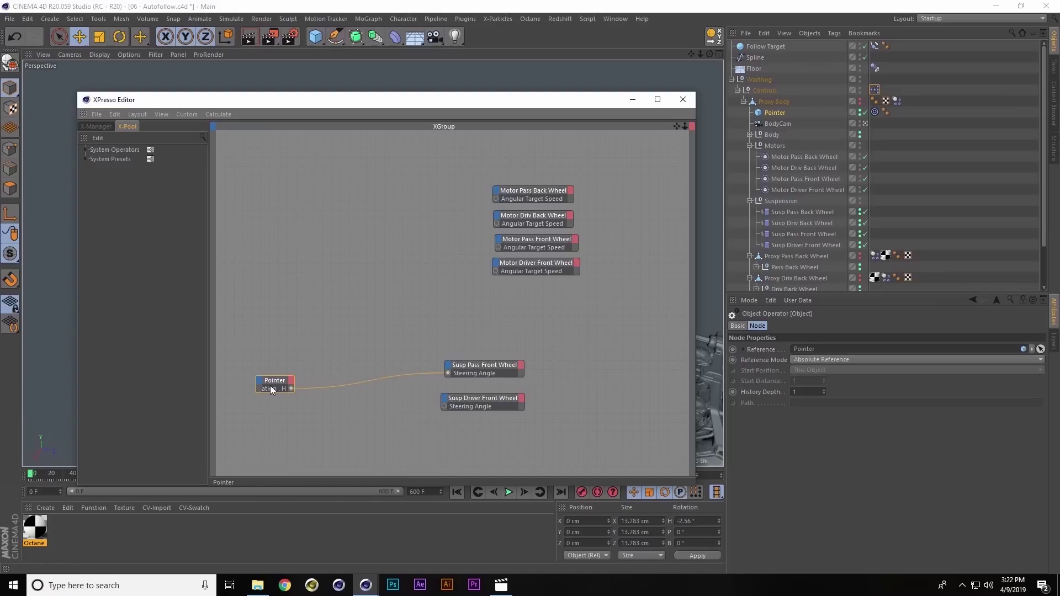
{"action": "left_click_drag", "start_coordinate": [291, 388], "coordinate": [445, 406]}
{"action": "left_click", "coordinate": [633, 99]}
Play the animation with the view on the Warthog's front wheels to check the steering, and return to frame 0
{"action": "middle_click_drag", "start_coordinate": [522, 308], "coordinate": [501, 200], "text": "alt"}
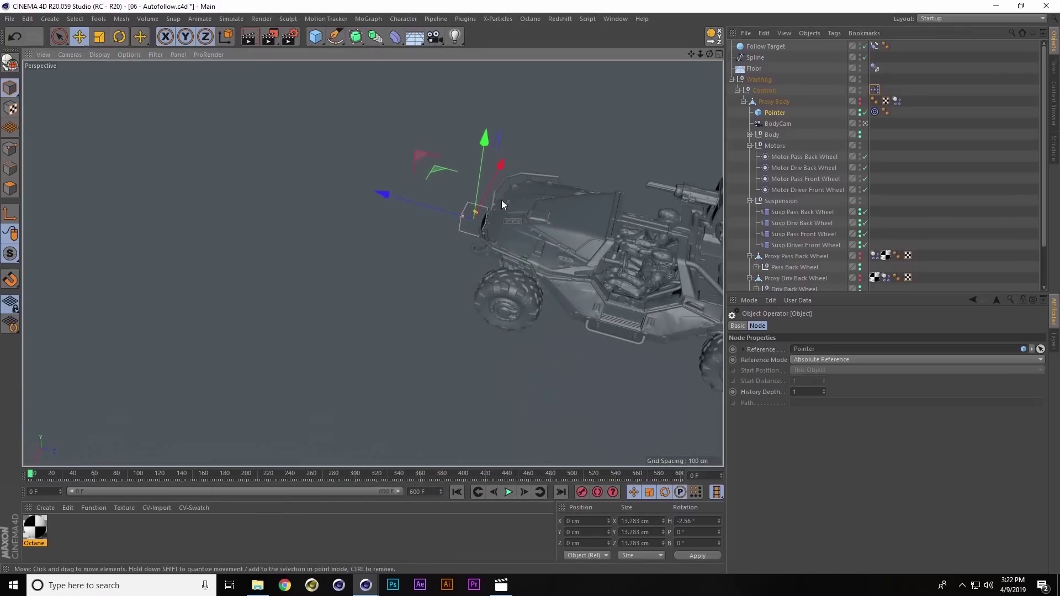
{"action": "right_click_drag", "start_coordinate": [501, 200], "coordinate": [546, 193], "text": "alt"}
{"action": "left_click", "coordinate": [508, 491]}
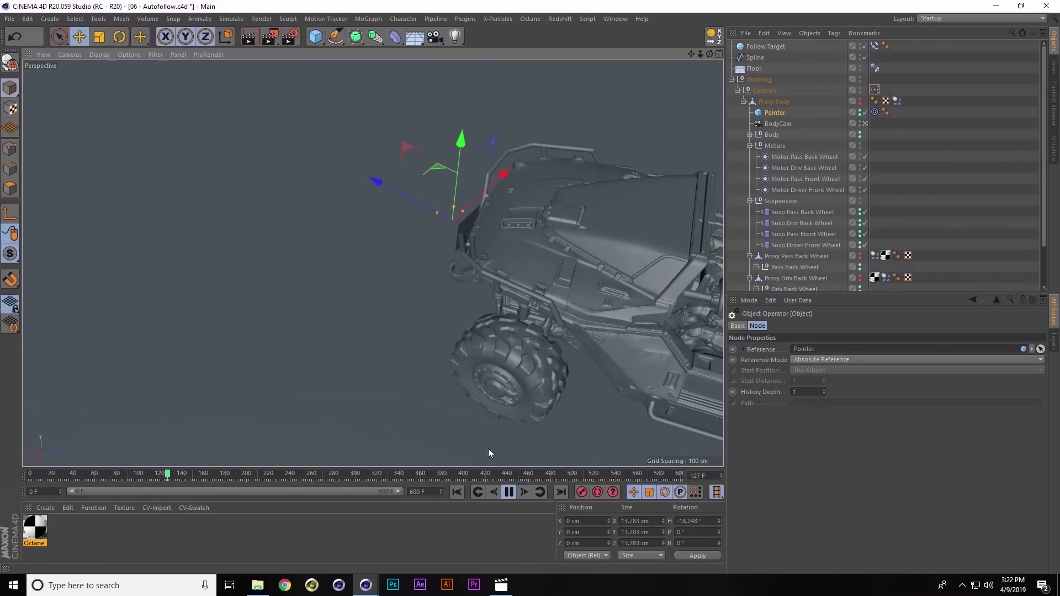
{"action": "left_click", "coordinate": [508, 492]}
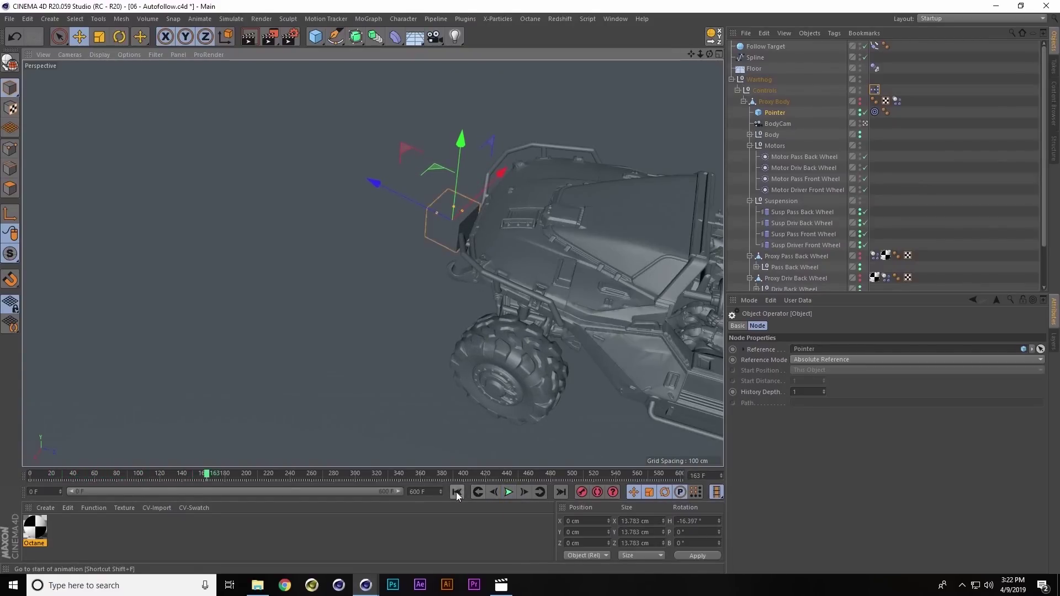
{"action": "left_click", "coordinate": [456, 491]}
{"action": "middle_click_drag", "start_coordinate": [561, 286], "coordinate": [241, 296], "text": "alt"}
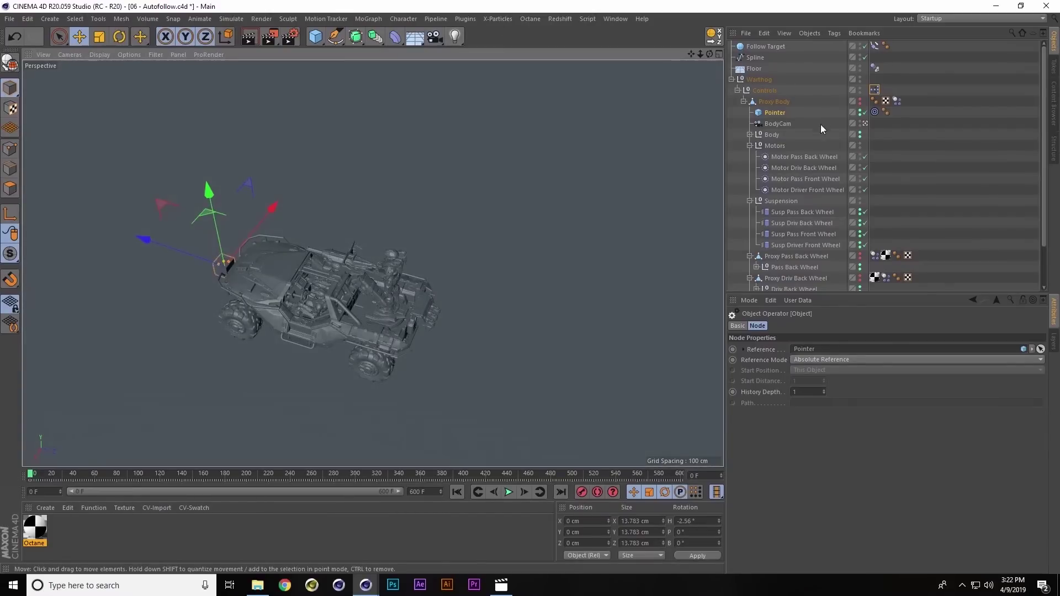
Reopen the Controls XPresso setup and add a Distance calculation node just before the motor wheel nodes
{"action": "double_click", "coordinate": [875, 90]}
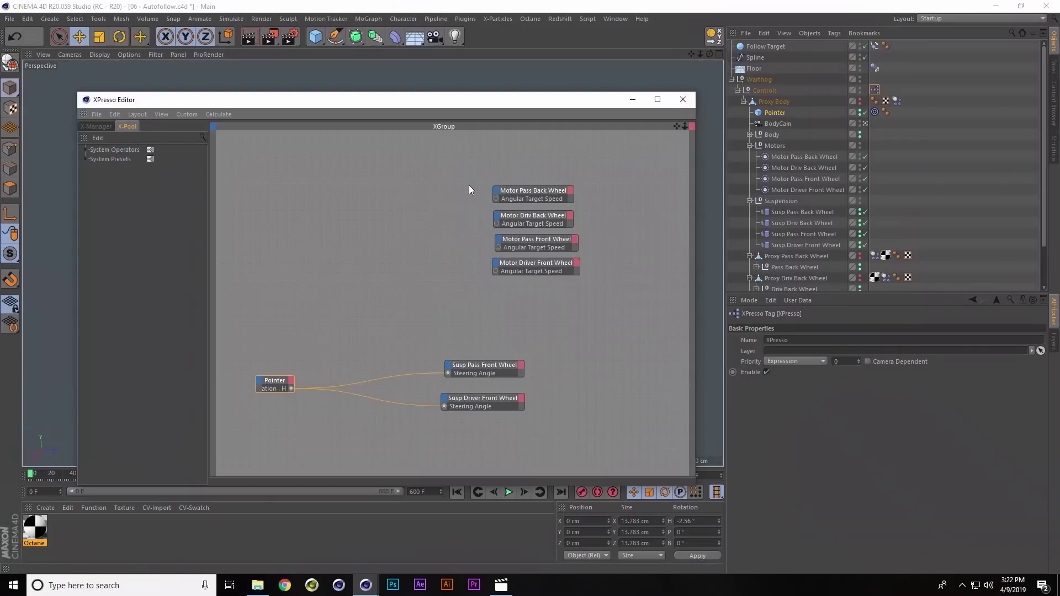
{"action": "left_click_drag", "start_coordinate": [565, 107], "coordinate": [523, 125]}
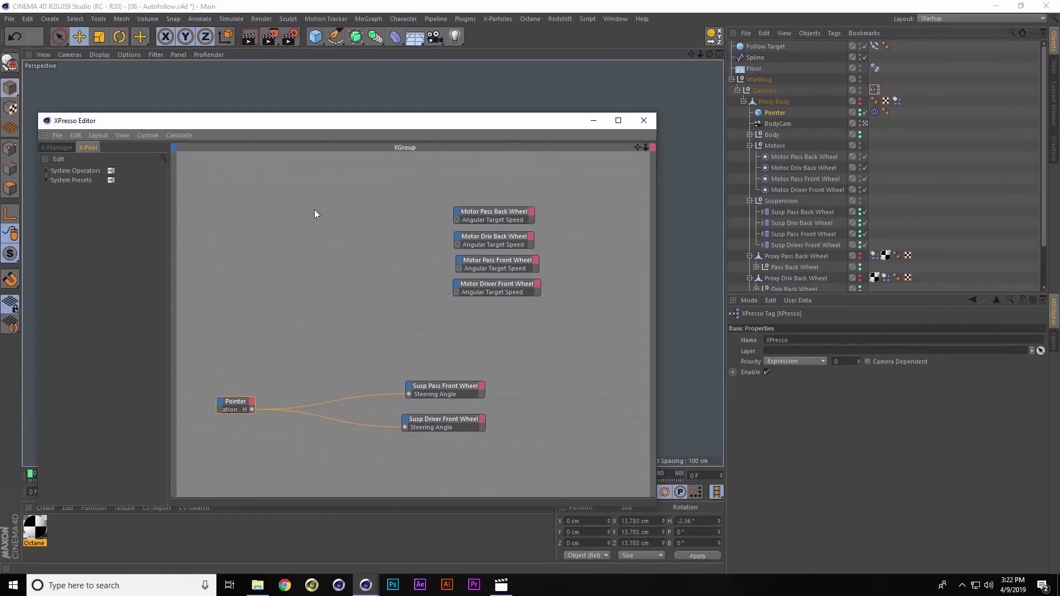
{"action": "right_click", "coordinate": [219, 247]}
{"action": "mouse_move", "coordinate": [244, 253]}
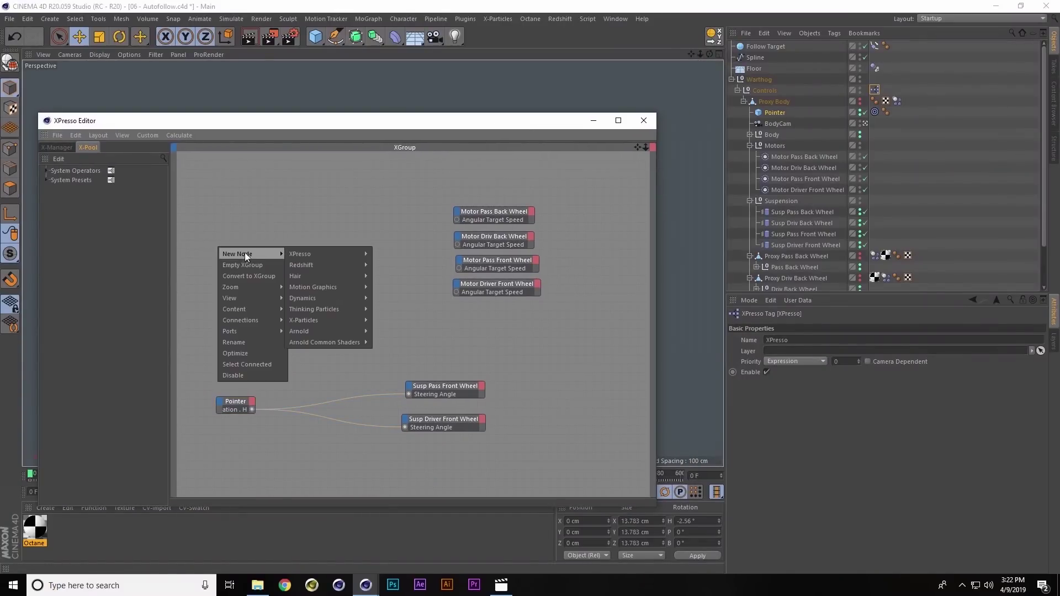
{"action": "mouse_move", "coordinate": [341, 254]}
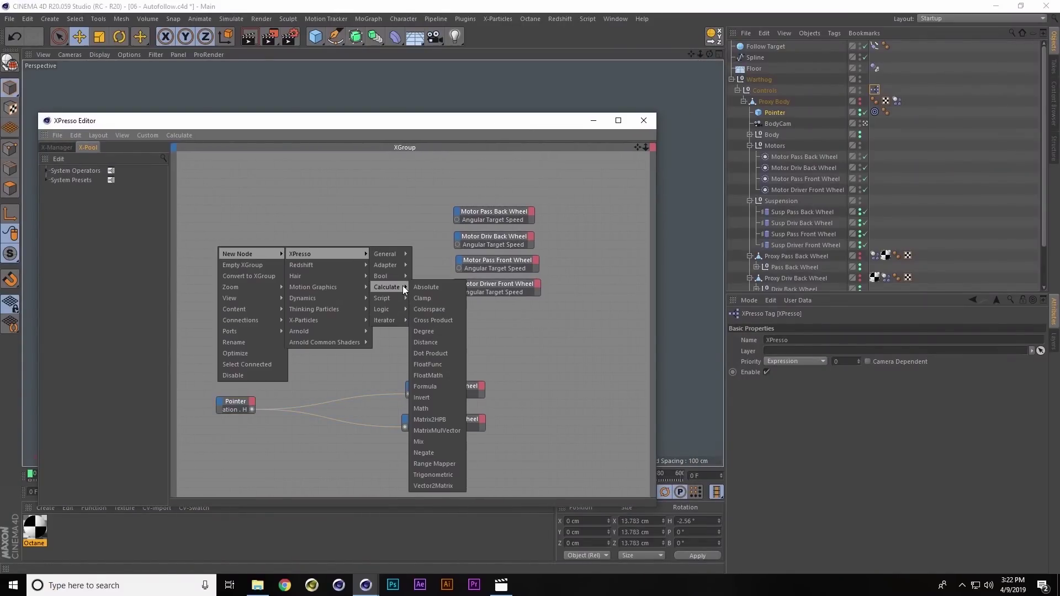
{"action": "mouse_move", "coordinate": [402, 254]}
{"action": "mouse_move", "coordinate": [397, 286]}
{"action": "left_click", "coordinate": [431, 342]}
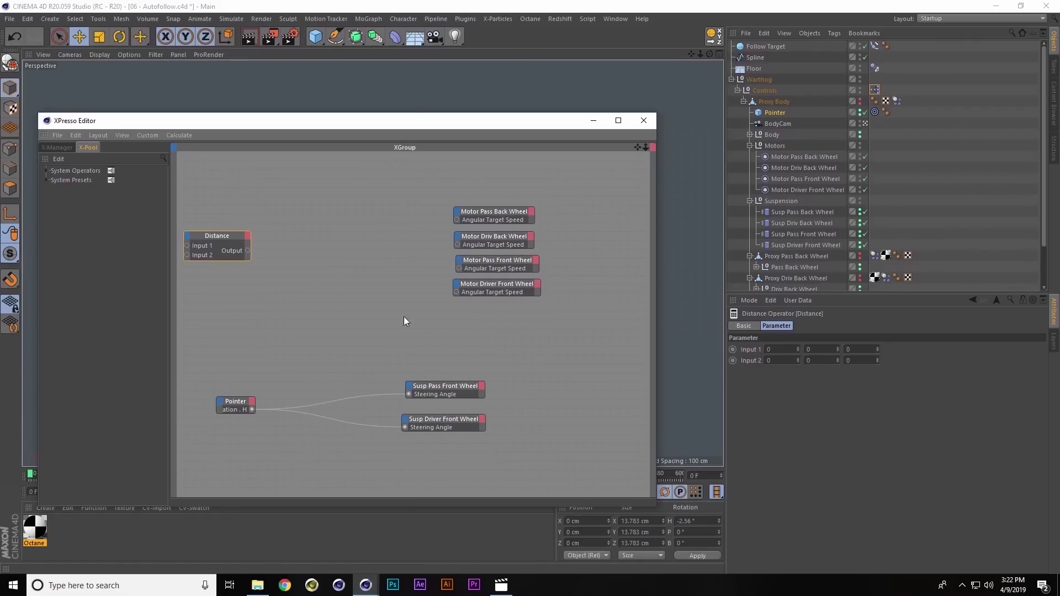
{"action": "left_click_drag", "start_coordinate": [222, 239], "coordinate": [365, 227]}
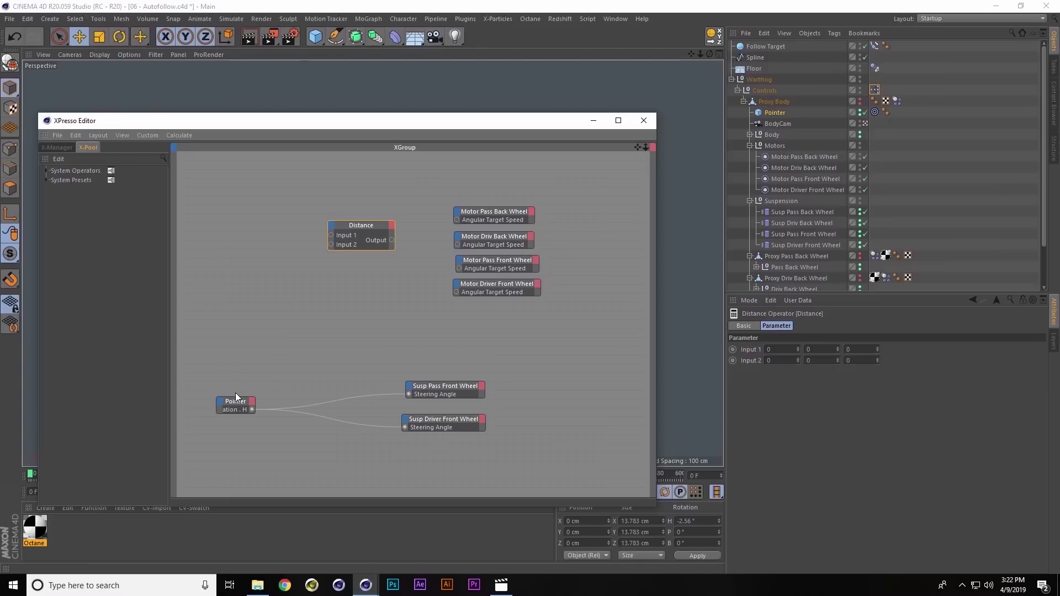
Enlarge the Pointer node and add Follow Target as a node with a Global Position output, optimizing its size
{"action": "left_click_drag", "start_coordinate": [238, 397], "coordinate": [298, 348]}
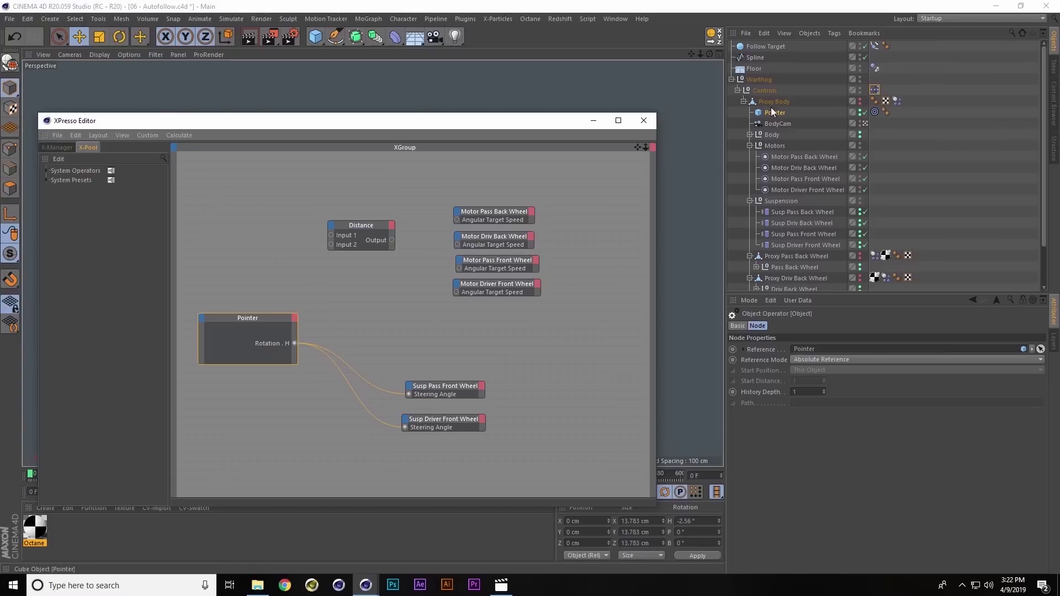
{"action": "left_click_drag", "start_coordinate": [769, 48], "coordinate": [227, 198]}
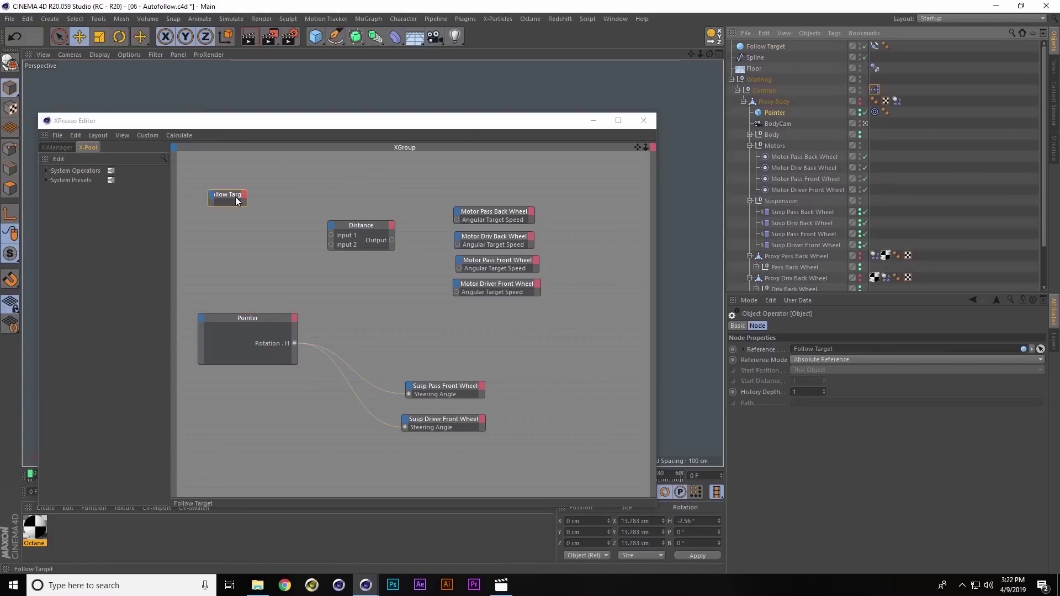
{"action": "left_click", "coordinate": [245, 195]}
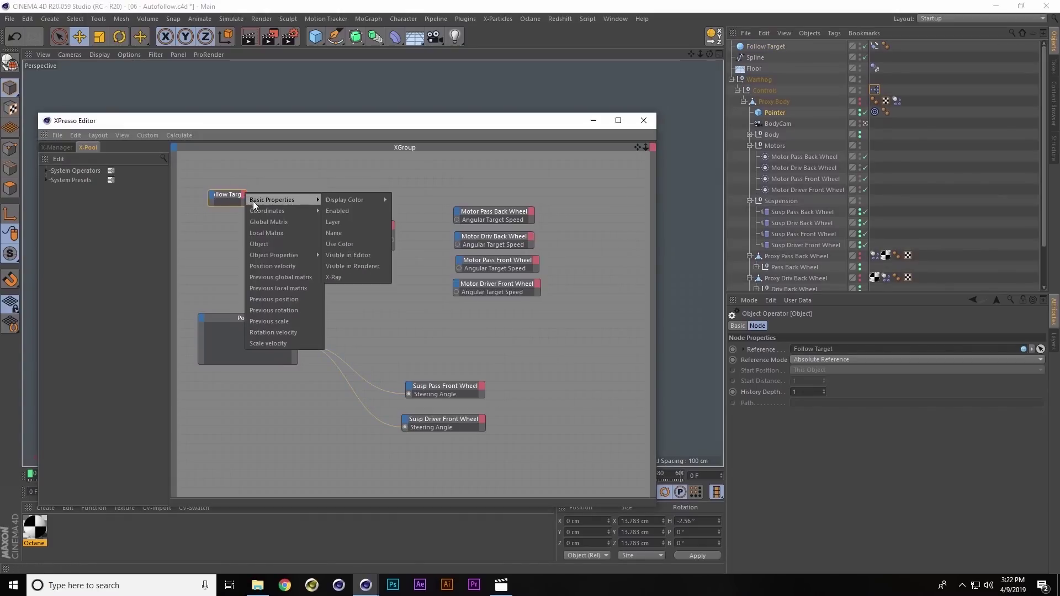
{"action": "mouse_move", "coordinate": [284, 257]}
{"action": "mouse_move", "coordinate": [284, 212]}
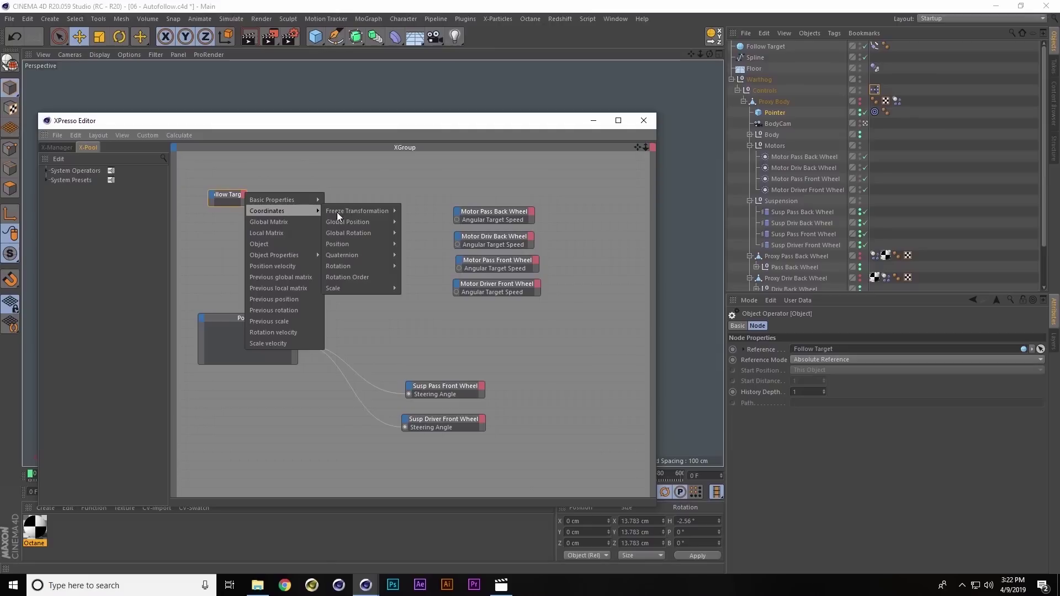
{"action": "mouse_move", "coordinate": [368, 225]}
{"action": "left_click", "coordinate": [434, 224]}
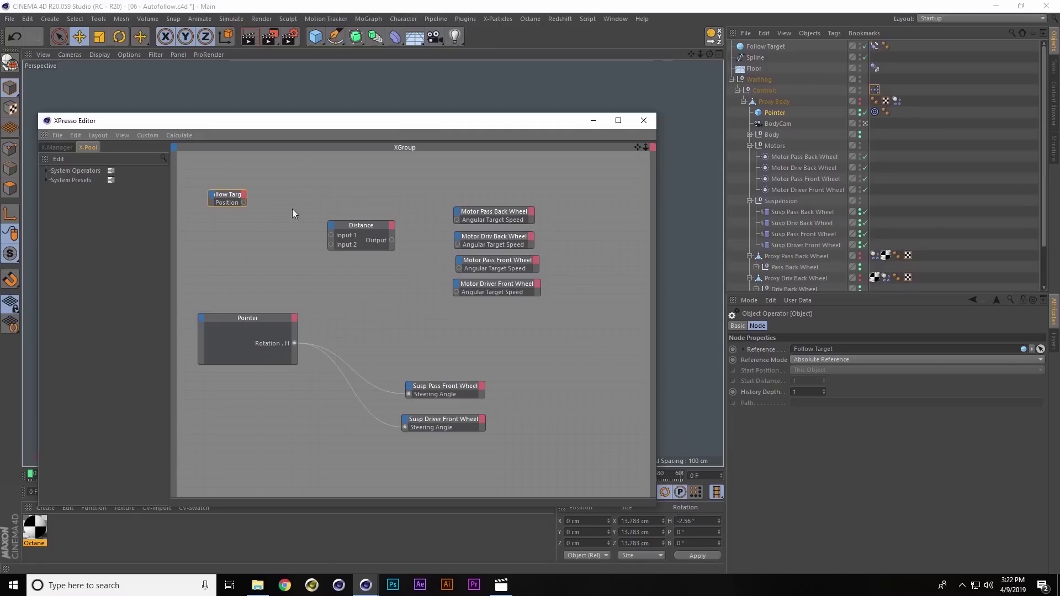
{"action": "right_click", "coordinate": [233, 195]}
{"action": "left_click", "coordinate": [259, 276]}
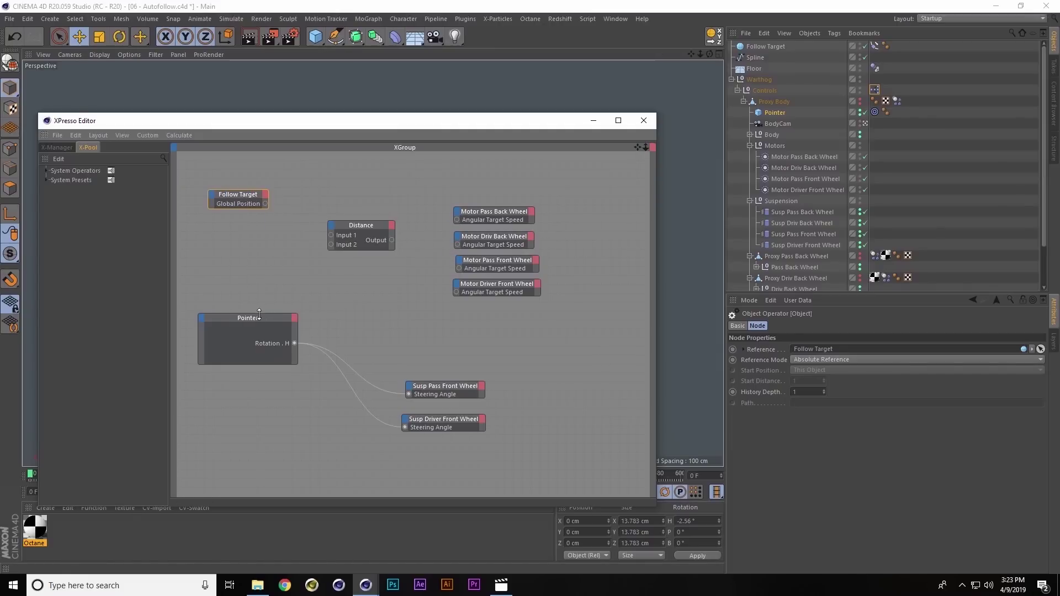
Add a Global Position output to Pointer and connect Follow Target's Global Position to Distance Input 1 and Pointer's to Input 2
{"action": "left_click", "coordinate": [295, 318]}
{"action": "mouse_move", "coordinate": [331, 336]}
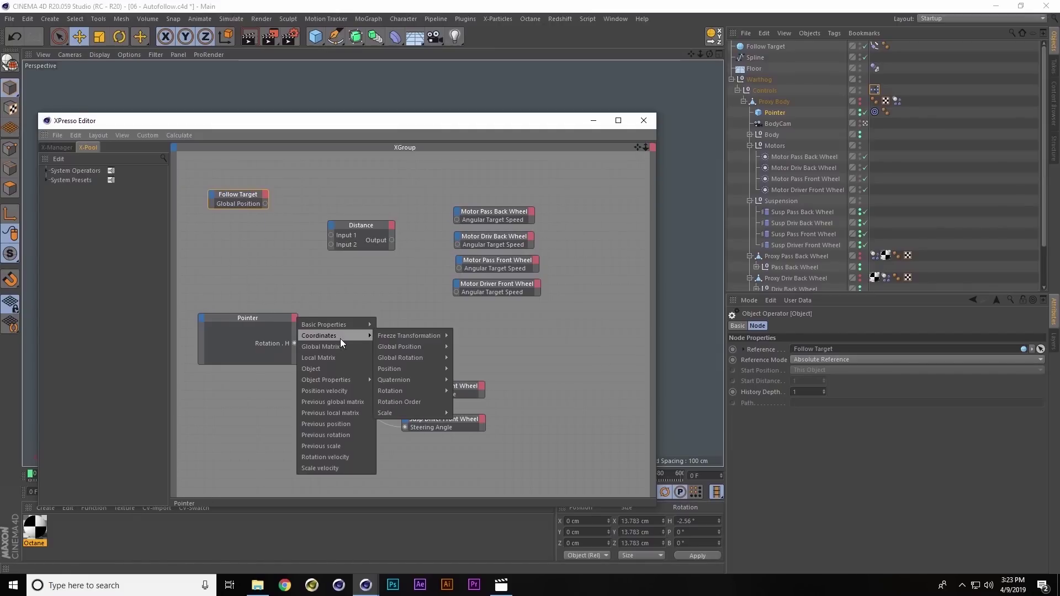
{"action": "mouse_move", "coordinate": [402, 346]}
{"action": "left_click", "coordinate": [485, 347]}
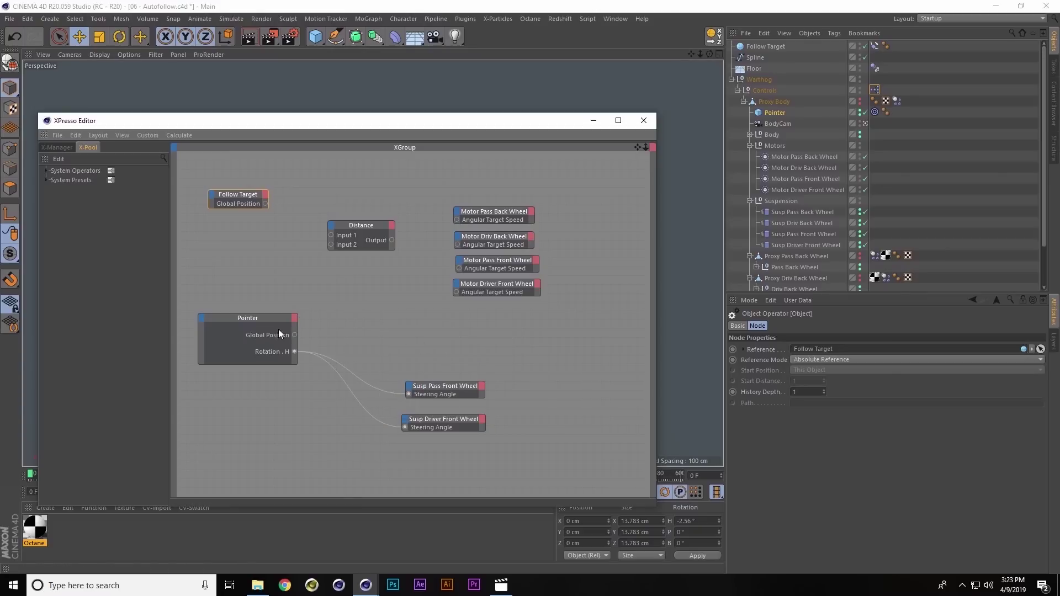
{"action": "left_click_drag", "start_coordinate": [332, 246], "coordinate": [332, 244]}
{"action": "left_click_drag", "start_coordinate": [264, 202], "coordinate": [295, 246]}
Add a Result node and connect the Distance node's Output to it
{"action": "right_click", "coordinate": [346, 187]}
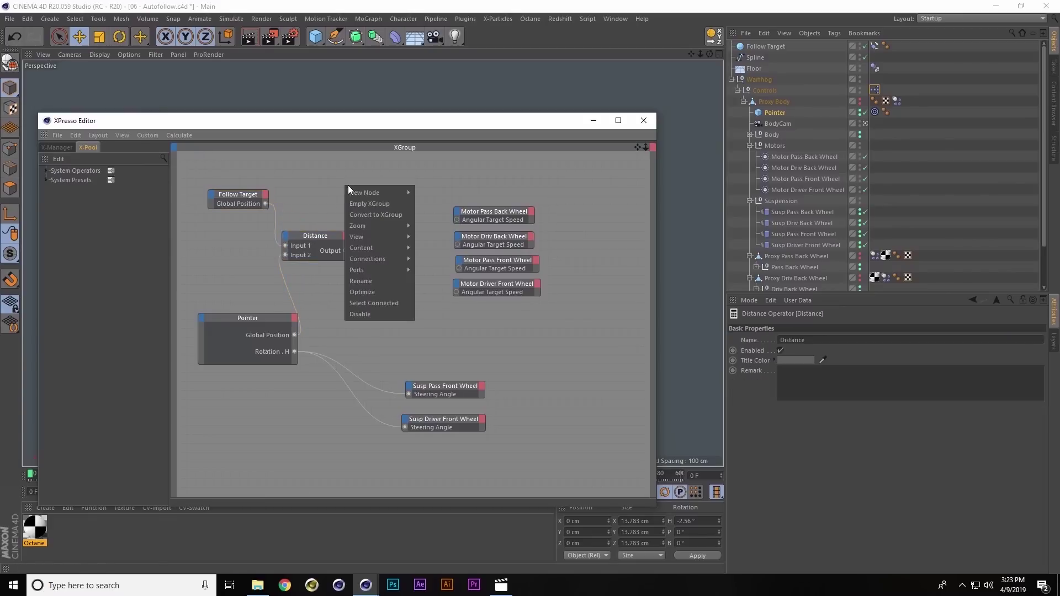
{"action": "mouse_move", "coordinate": [382, 196]}
{"action": "mouse_move", "coordinate": [454, 193]}
{"action": "mouse_move", "coordinate": [513, 193]}
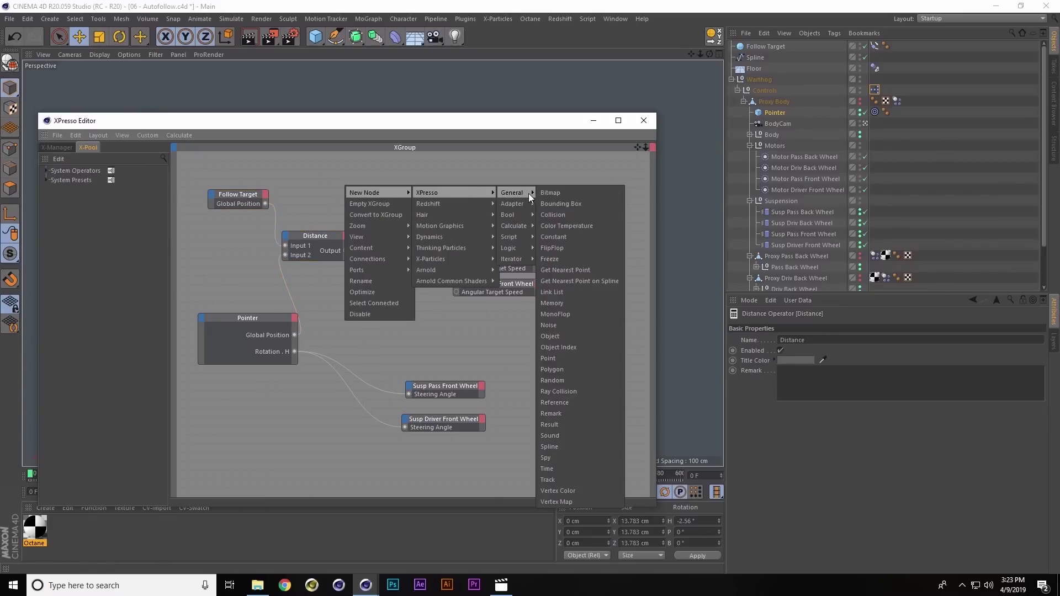
{"action": "left_click", "coordinate": [571, 425]}
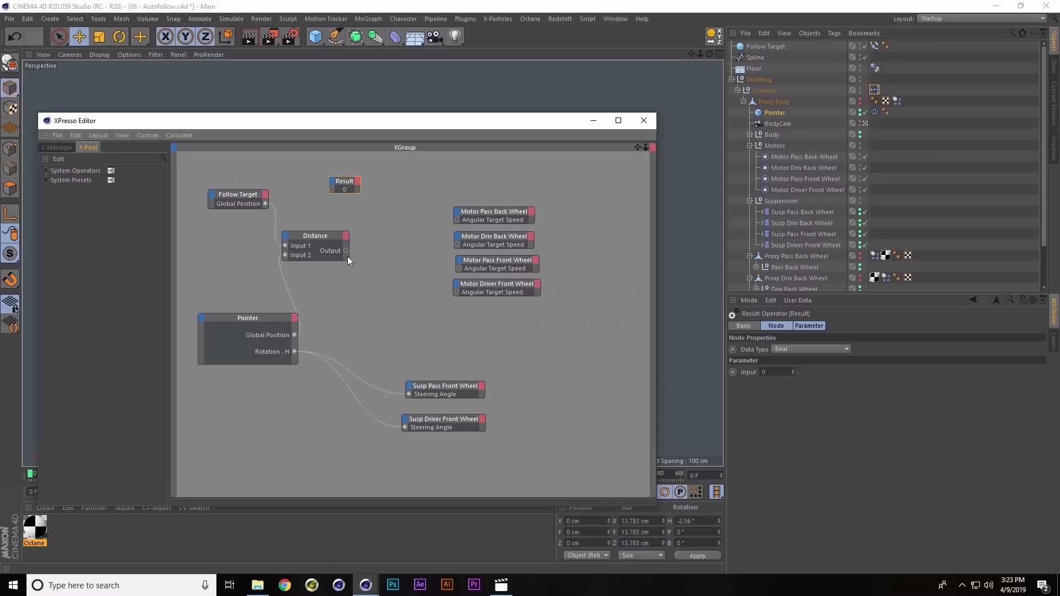
{"action": "left_click_drag", "start_coordinate": [345, 250], "coordinate": [331, 190]}
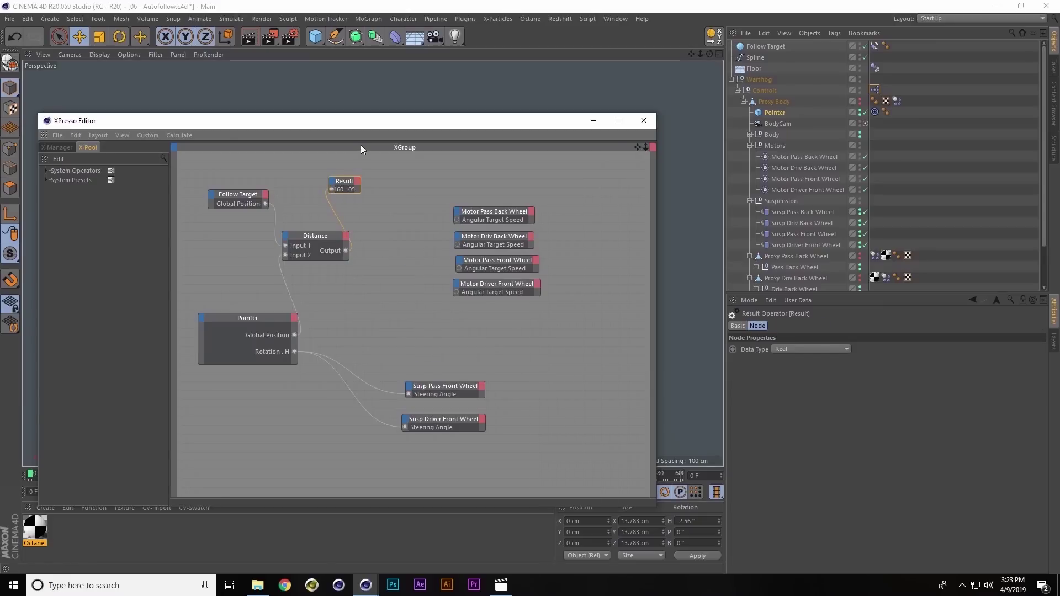
Uncover the viewport to examine the gap between the Warthog's Pointer and the Follow Target sphere
{"action": "left_click_drag", "start_coordinate": [385, 127], "coordinate": [859, 73]}
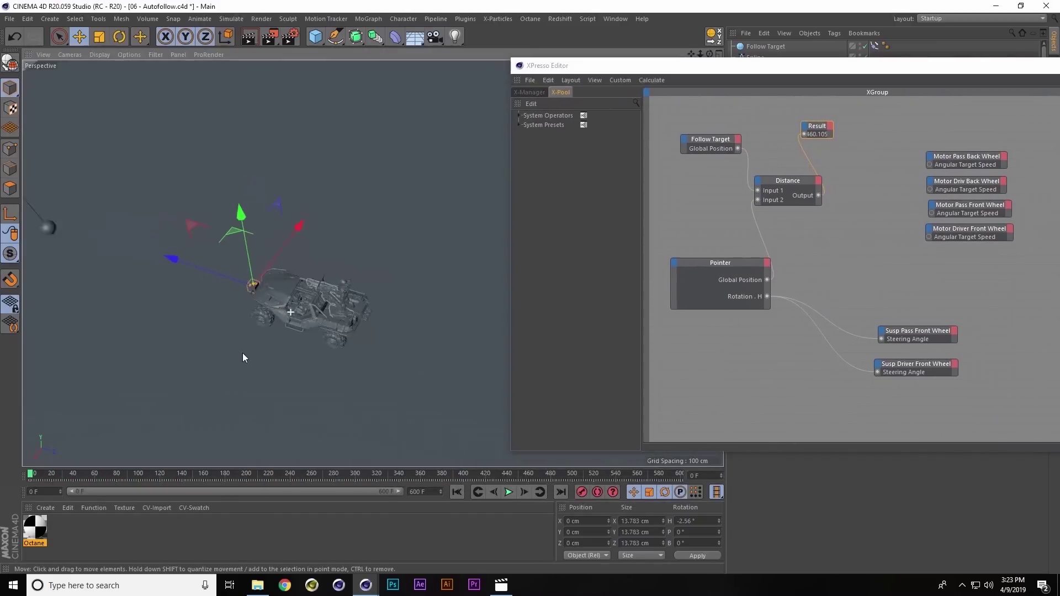
{"action": "middle_click_drag", "start_coordinate": [351, 323], "coordinate": [449, 334], "text": "alt"}
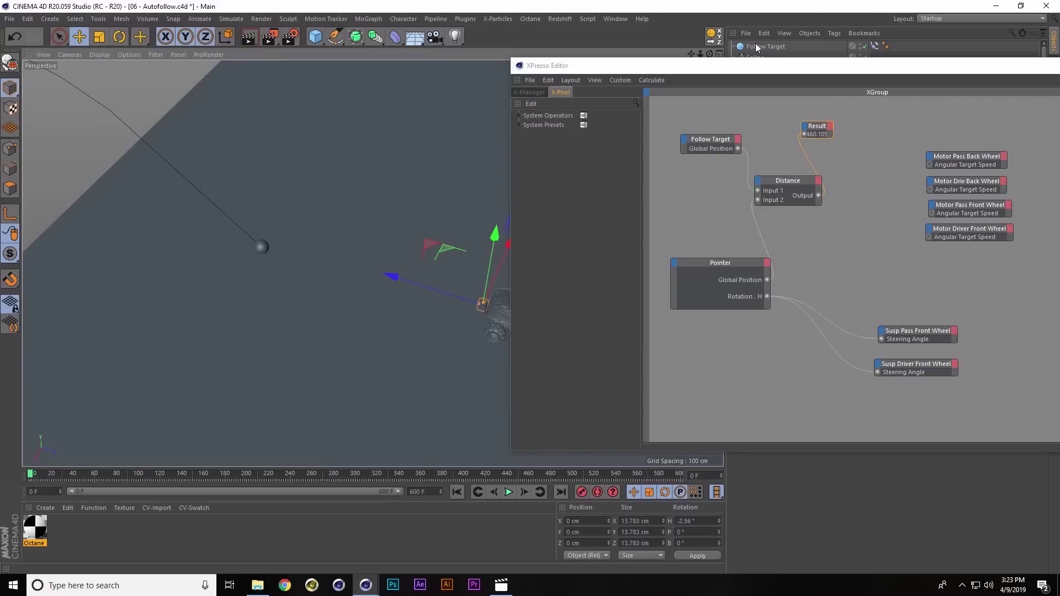
{"action": "left_click_drag", "start_coordinate": [833, 69], "coordinate": [352, 67]}
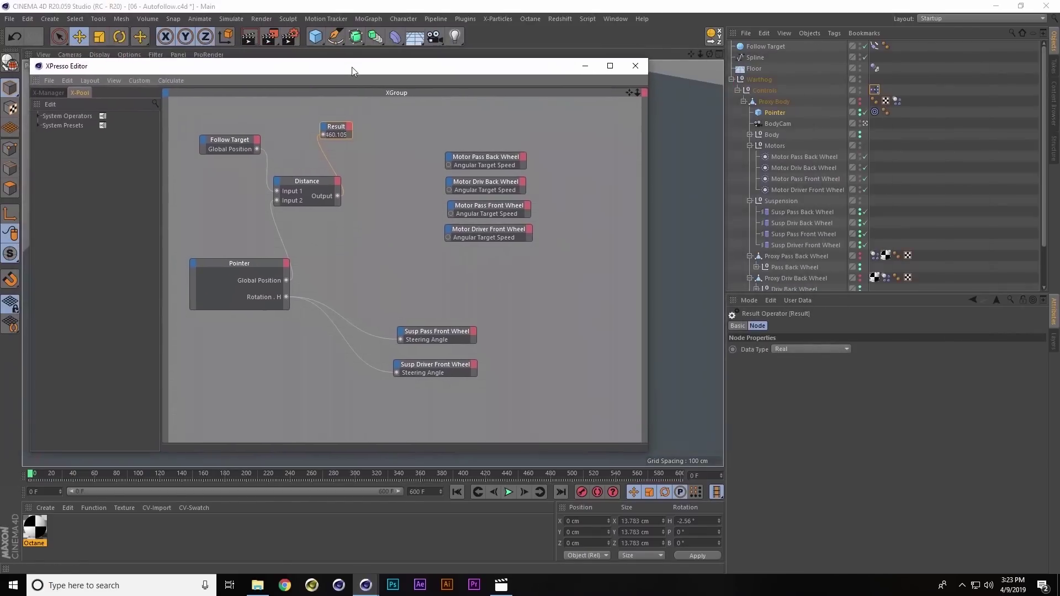
Rearrange the Follow Target, Pointer, Distance and Result nodes to make room before the motor wheel nodes
{"action": "left_click_drag", "start_coordinate": [313, 183], "coordinate": [296, 175]}
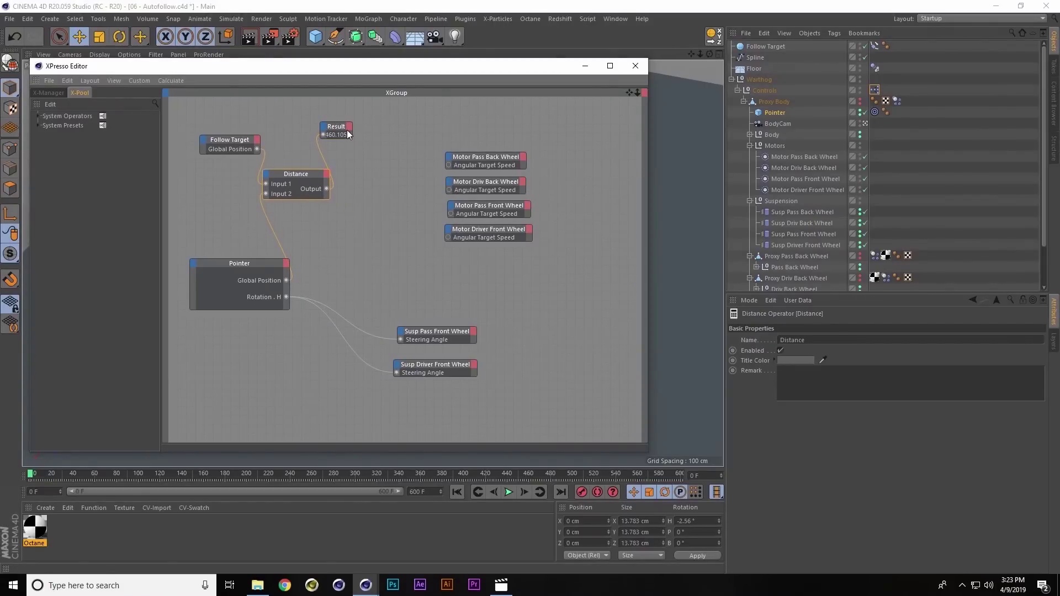
{"action": "left_click_drag", "start_coordinate": [338, 128], "coordinate": [354, 112]}
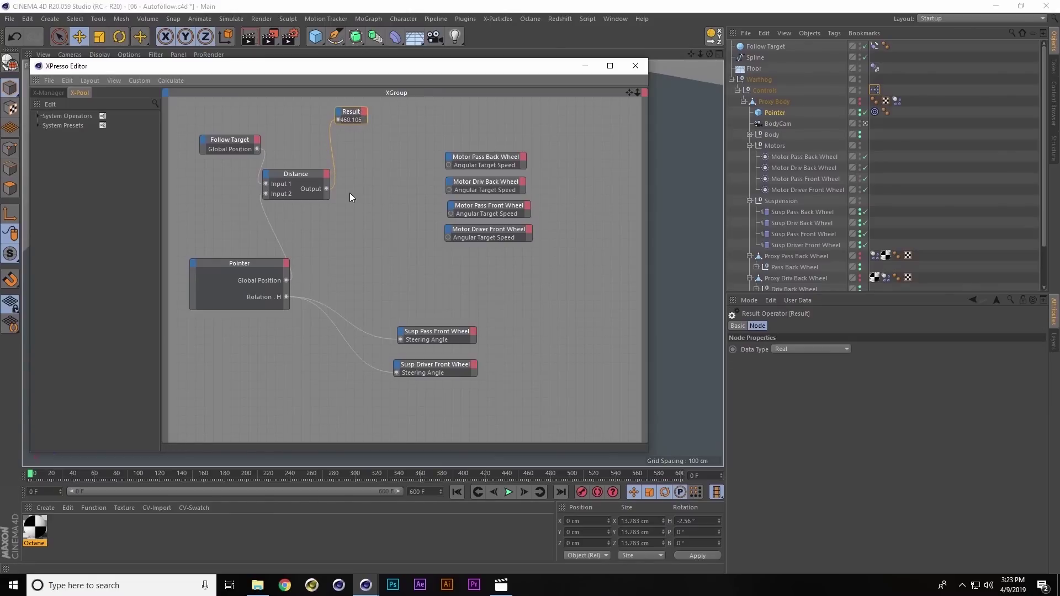
{"action": "left_click_drag", "start_coordinate": [244, 265], "coordinate": [200, 205]}
{"action": "middle_click_drag", "start_coordinate": [301, 279], "coordinate": [405, 266]}
{"action": "left_click_drag", "start_coordinate": [336, 195], "coordinate": [297, 196]}
{"action": "left_click_drag", "start_coordinate": [393, 227], "coordinate": [371, 214]}
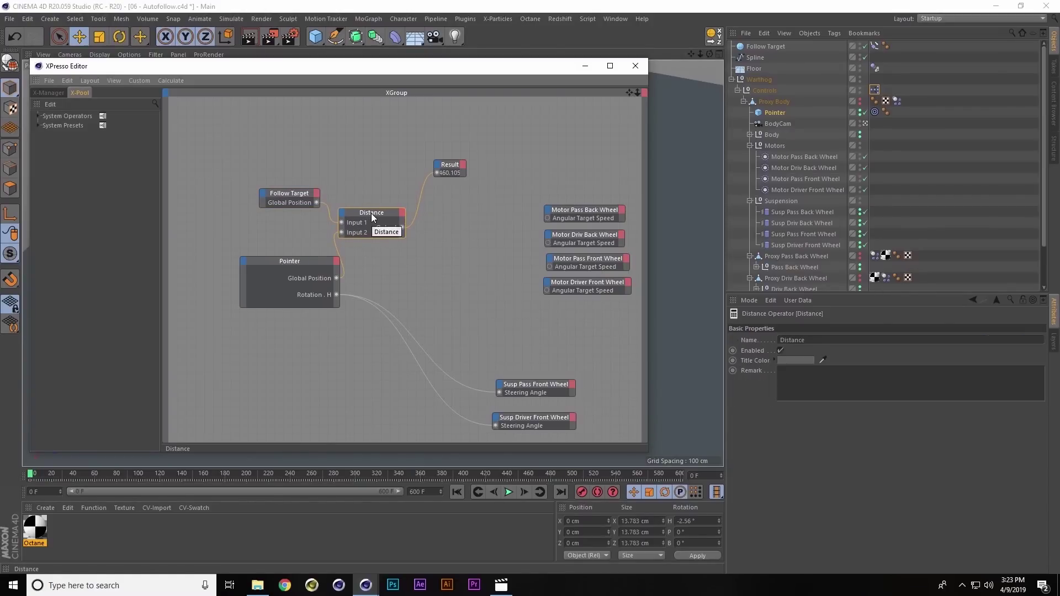
Add a Range Mapper calculation node between the Distance node and the motor wheel nodes
{"action": "right_click", "coordinate": [429, 232]}
{"action": "mouse_move", "coordinate": [441, 242]}
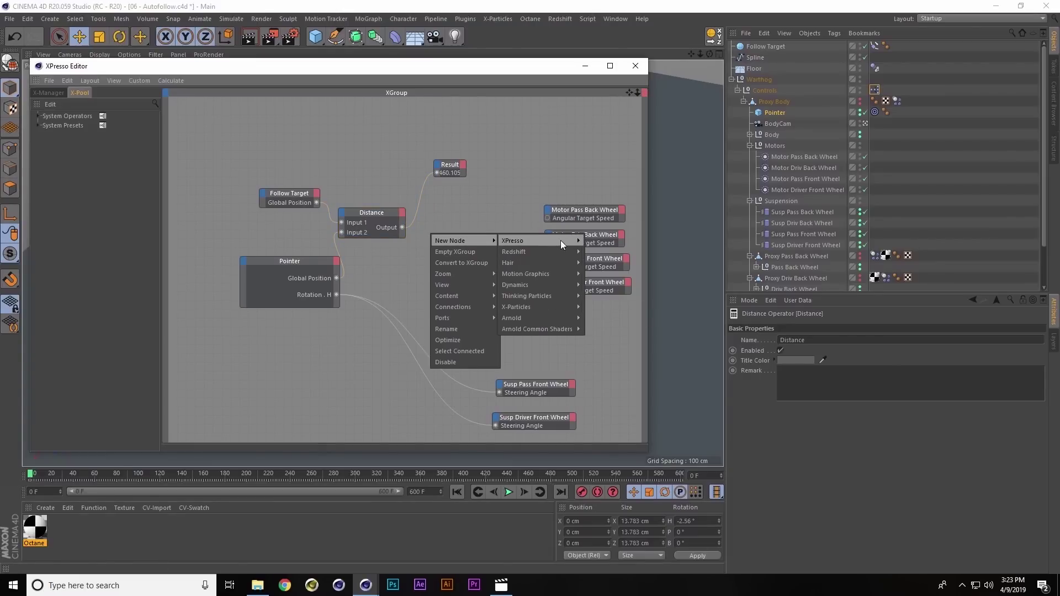
{"action": "mouse_move", "coordinate": [560, 241]}
{"action": "mouse_move", "coordinate": [613, 273]}
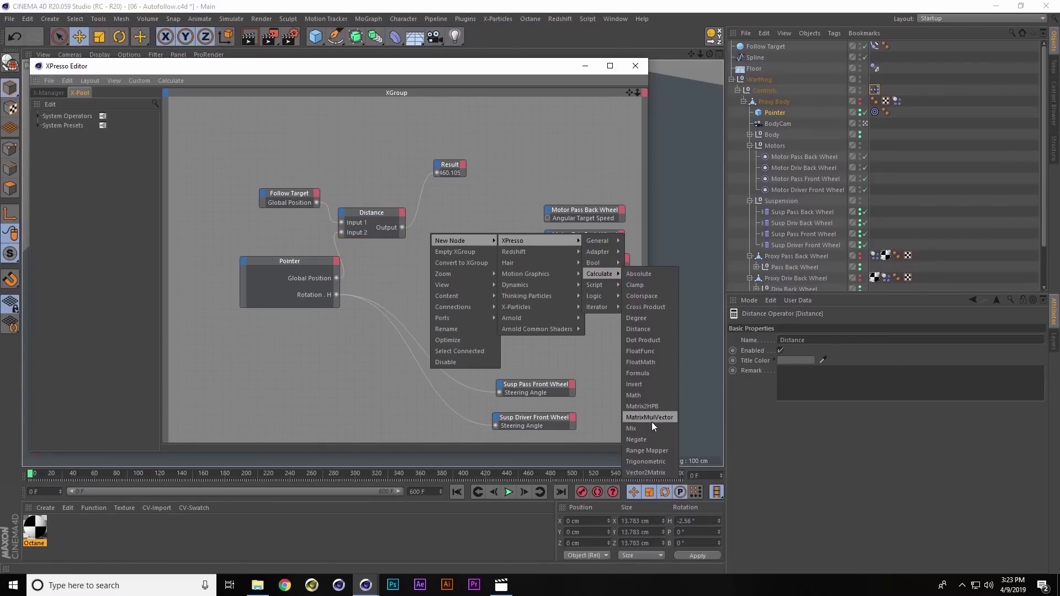
{"action": "left_click", "coordinate": [647, 450]}
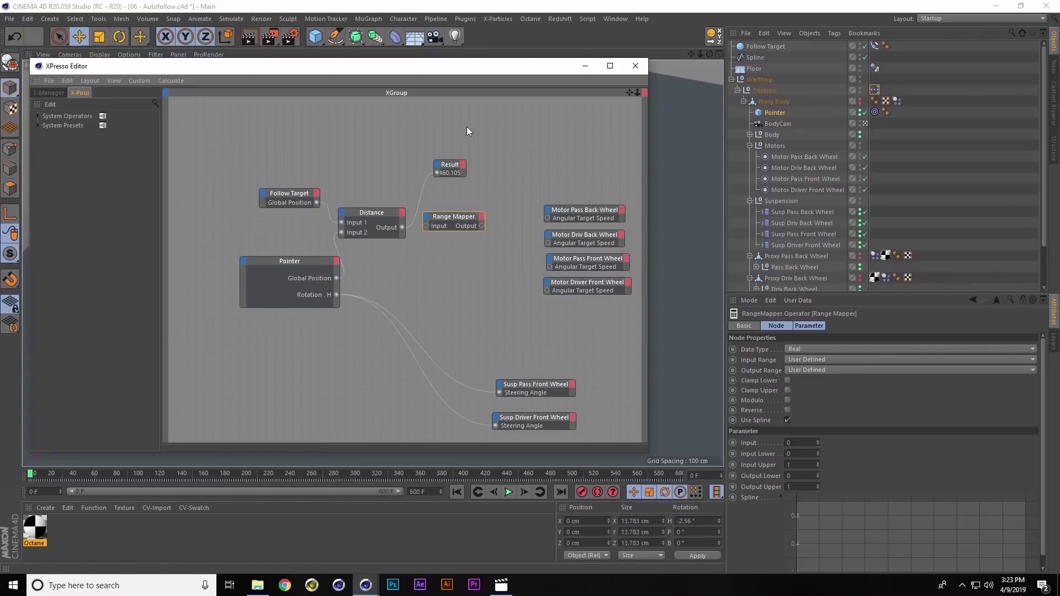
Open the project file 08 - Autofollow Stop N Go and display the XPresso setup on its Controls object
{"action": "left_click", "coordinate": [257, 585]}
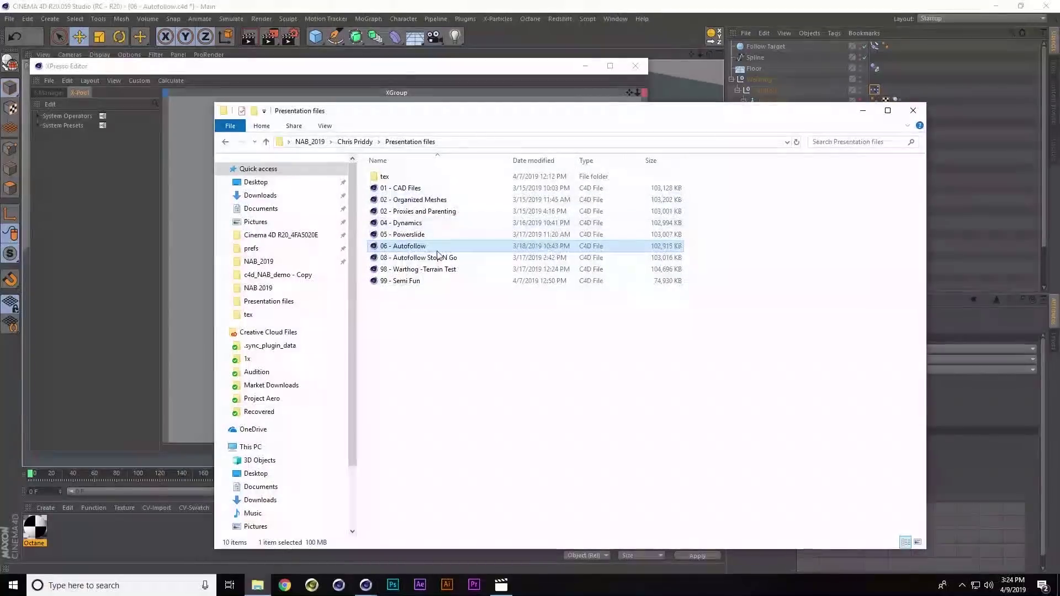
{"action": "left_click", "coordinate": [440, 260]}
{"action": "double_click", "coordinate": [439, 257]}
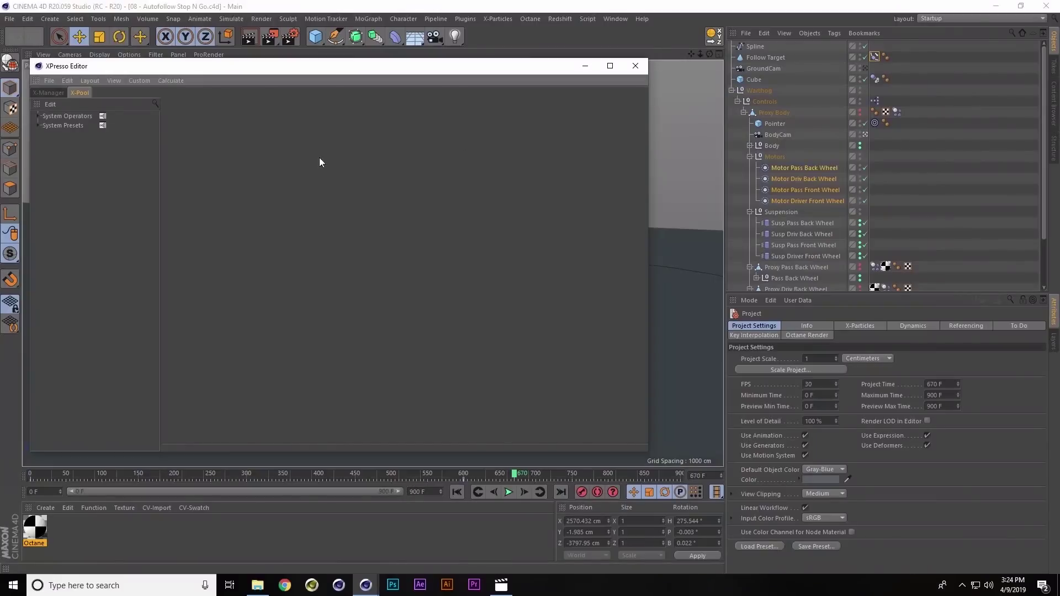
{"action": "left_click", "coordinate": [875, 102]}
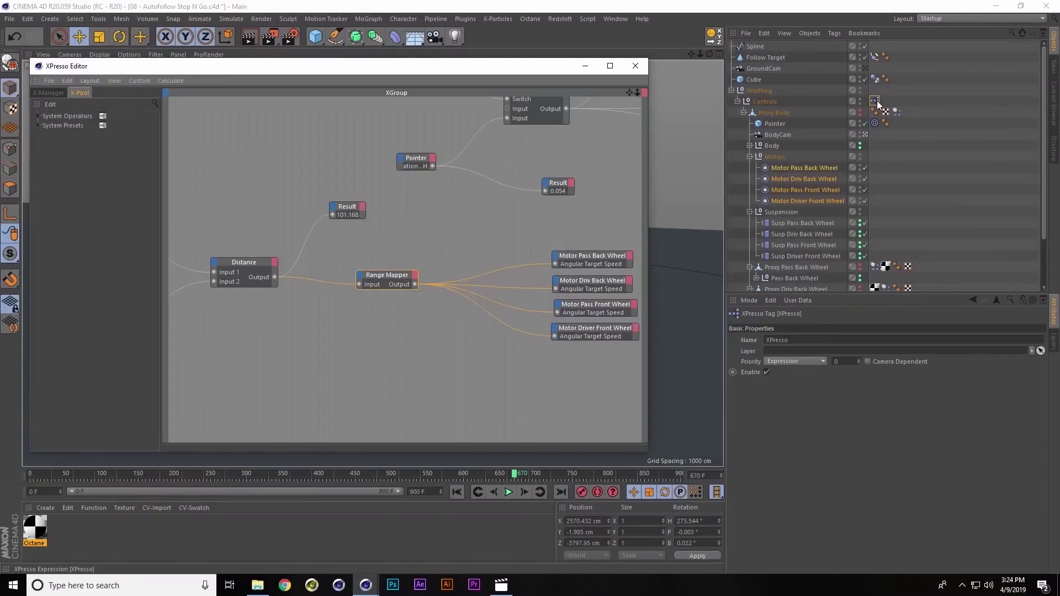
Examine how the Distance and Range Mapper nodes feed the wheel motors, and return to the project 06 - Autofollow
{"action": "scroll", "coordinate": [425, 240], "scroll_direction": "up", "scroll_amount": 3}
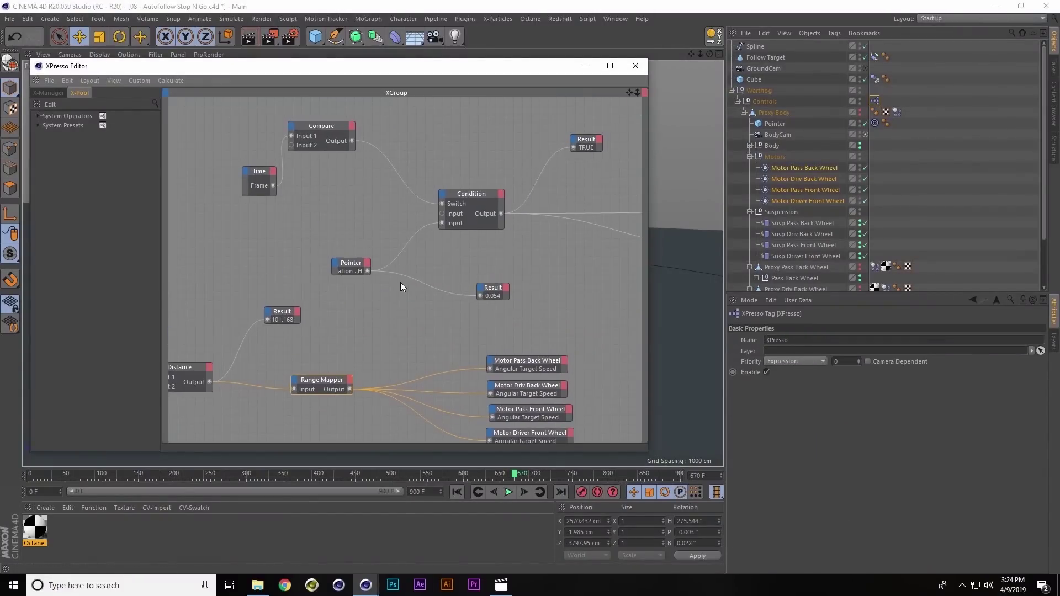
{"action": "middle_click_drag", "start_coordinate": [400, 283], "coordinate": [534, 166]}
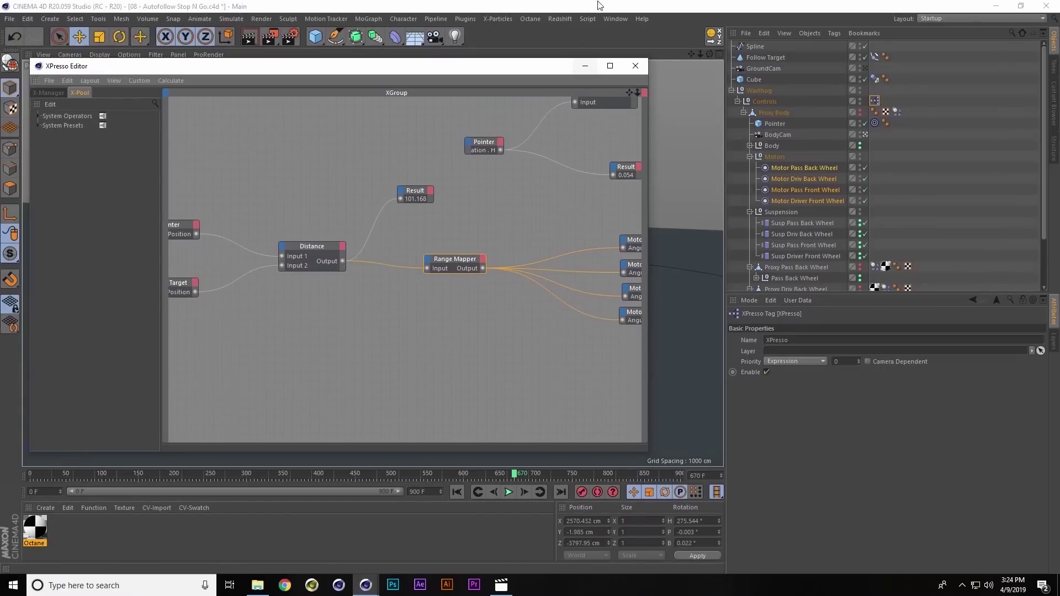
{"action": "left_click", "coordinate": [615, 19]}
{"action": "left_click", "coordinate": [639, 312]}
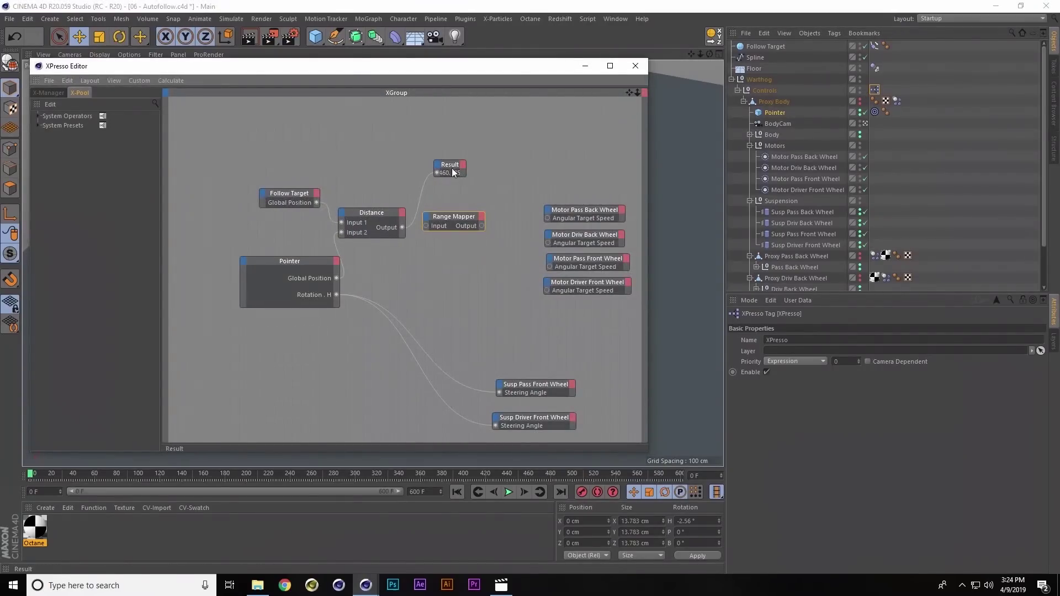
Space the Range Mapper node away from the Distance node and wire Distance's Output into its Input
{"action": "left_click_drag", "start_coordinate": [454, 216], "coordinate": [474, 217]}
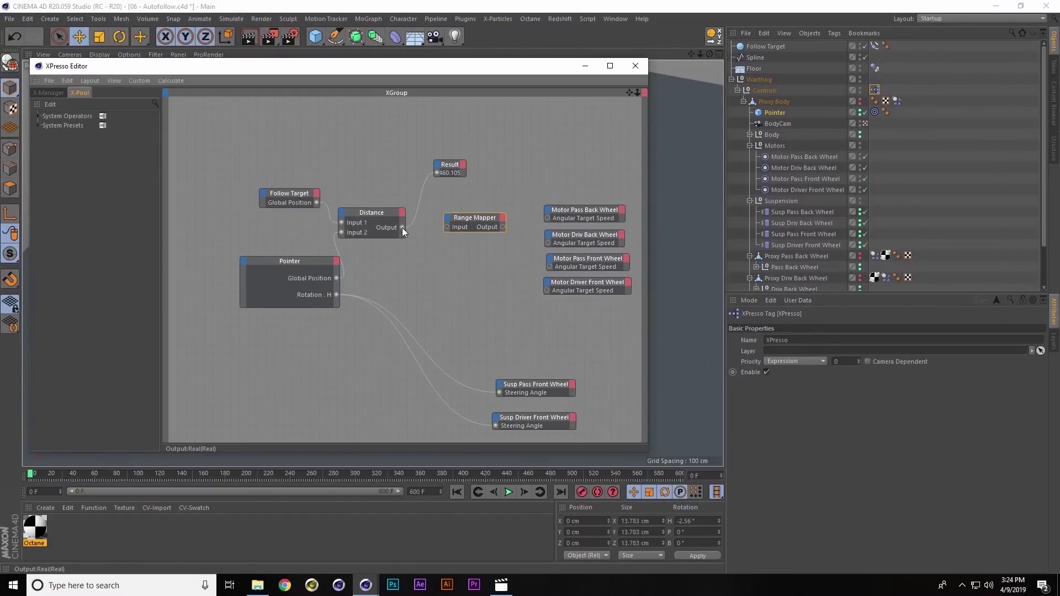
{"action": "left_click_drag", "start_coordinate": [449, 227], "coordinate": [448, 226]}
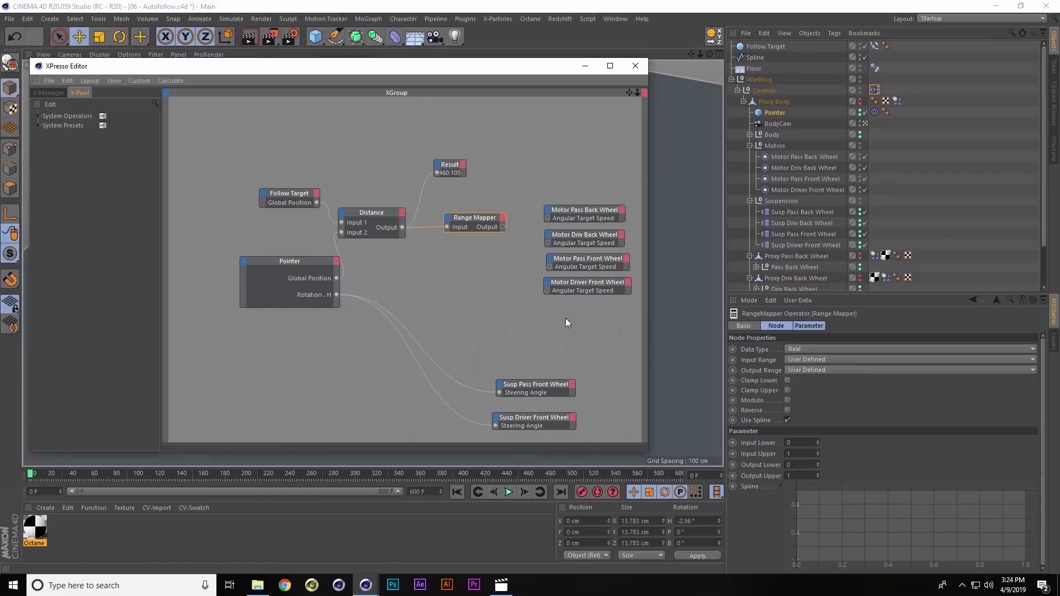
{"action": "left_click", "coordinate": [381, 211]}
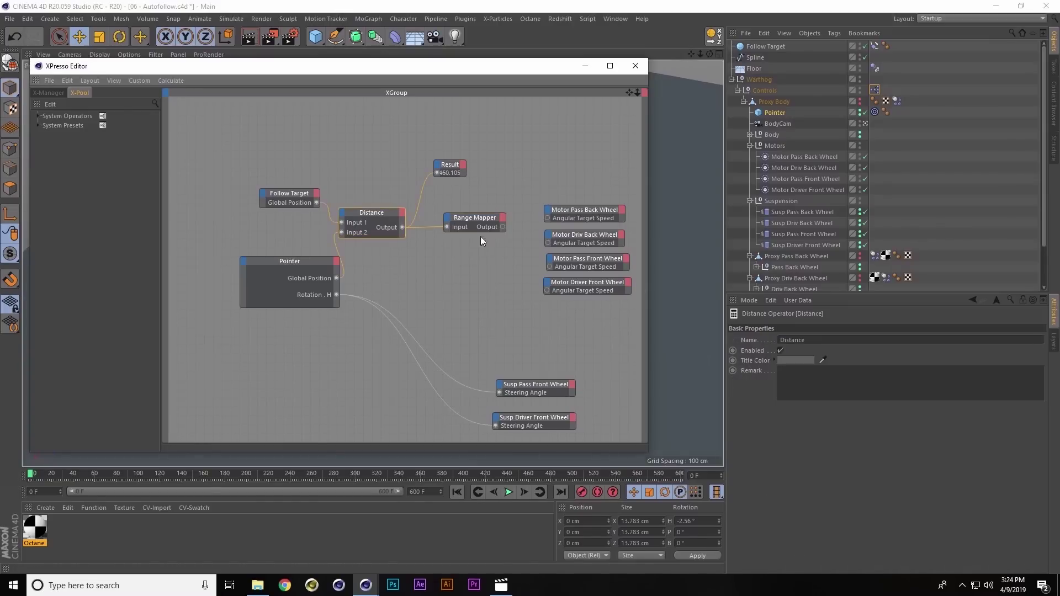
Set the Range Mapper node's Output Range to Degree
{"action": "left_click", "coordinate": [471, 218]}
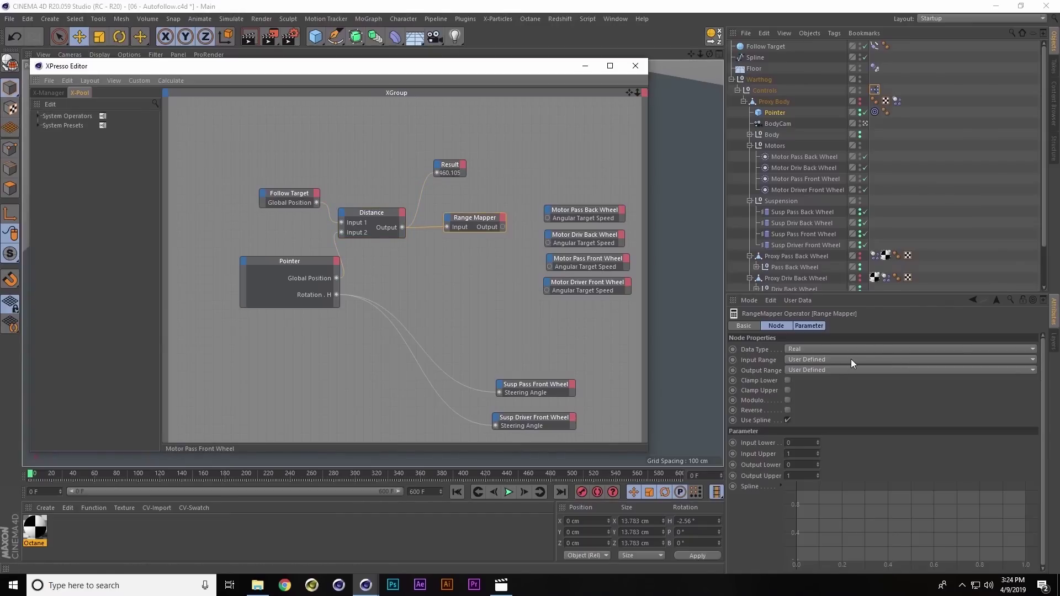
{"action": "left_click", "coordinate": [836, 369]}
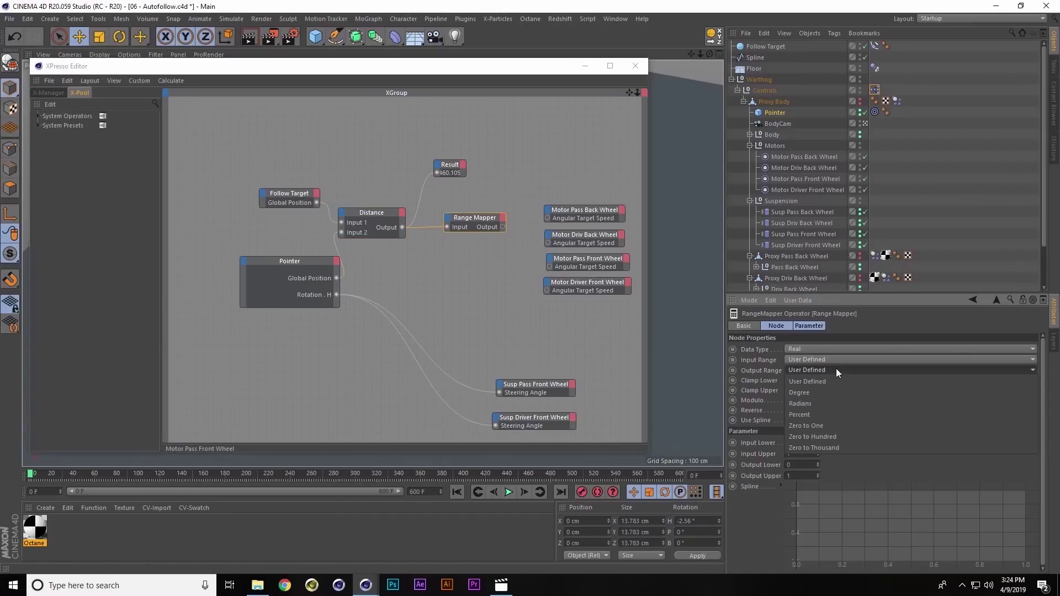
{"action": "left_click", "coordinate": [817, 393]}
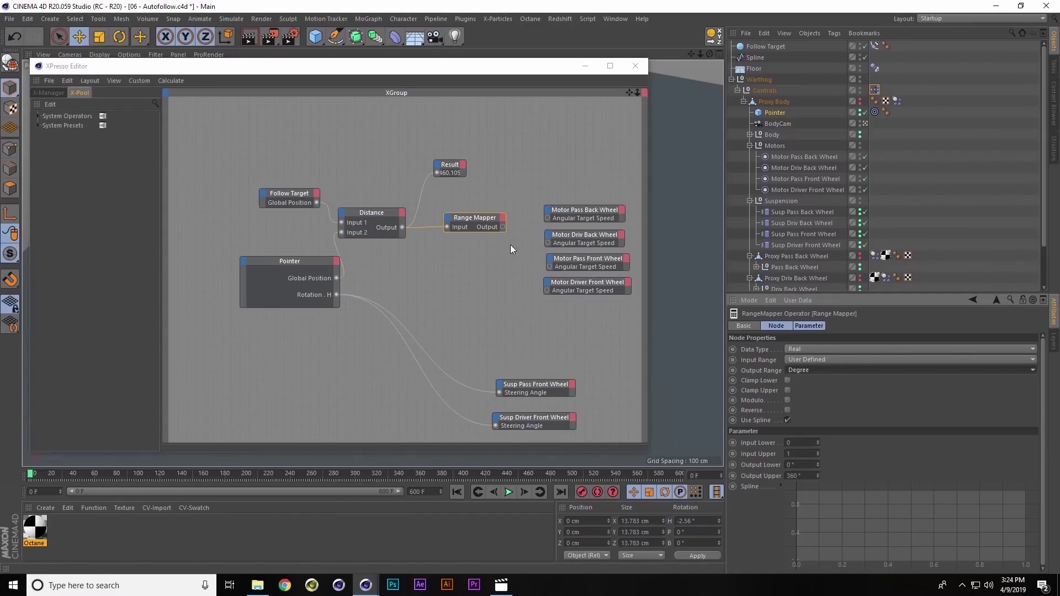
Set the Range Mapper's Input Lower to 100, Input Upper to 500 and Output Upper to 2000°
{"action": "left_click", "coordinate": [798, 443]}
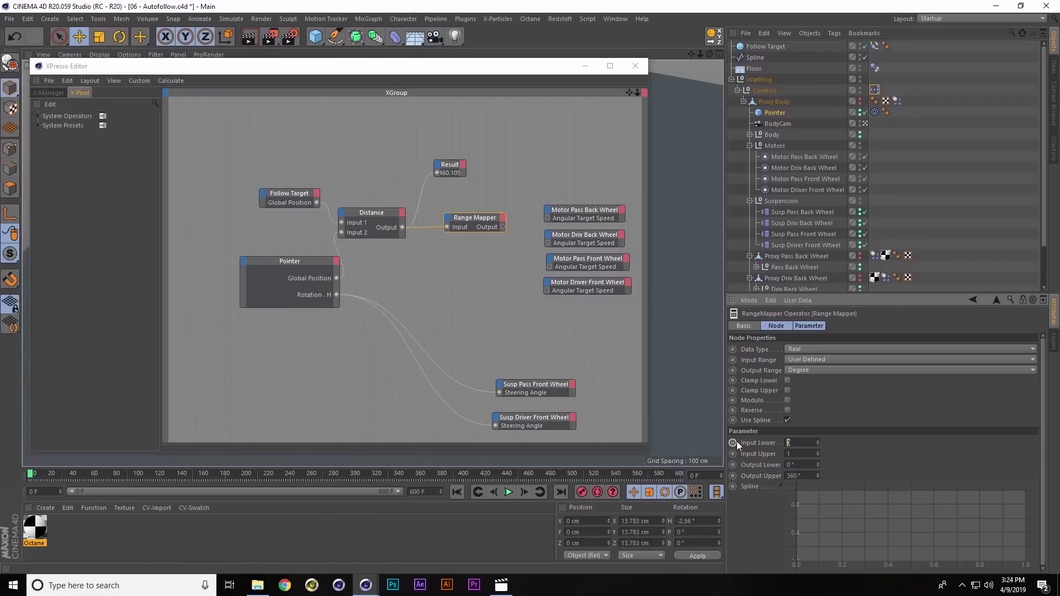
{"action": "type", "text": "100"}
{"action": "key", "text": "Tab"}
{"action": "key", "text": "Tab"}
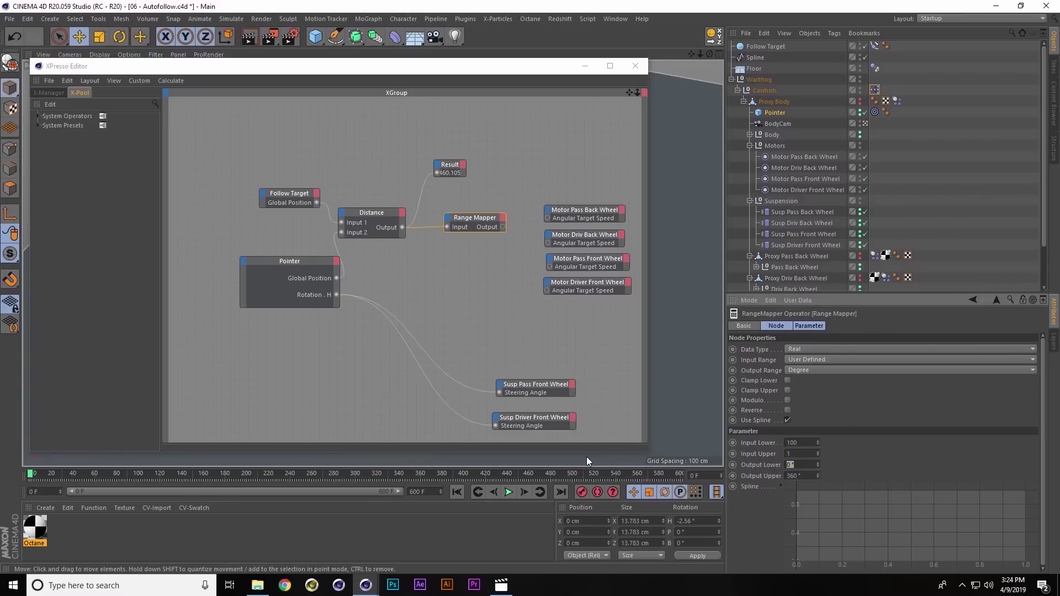
{"action": "key", "text": "shift+Tab"}
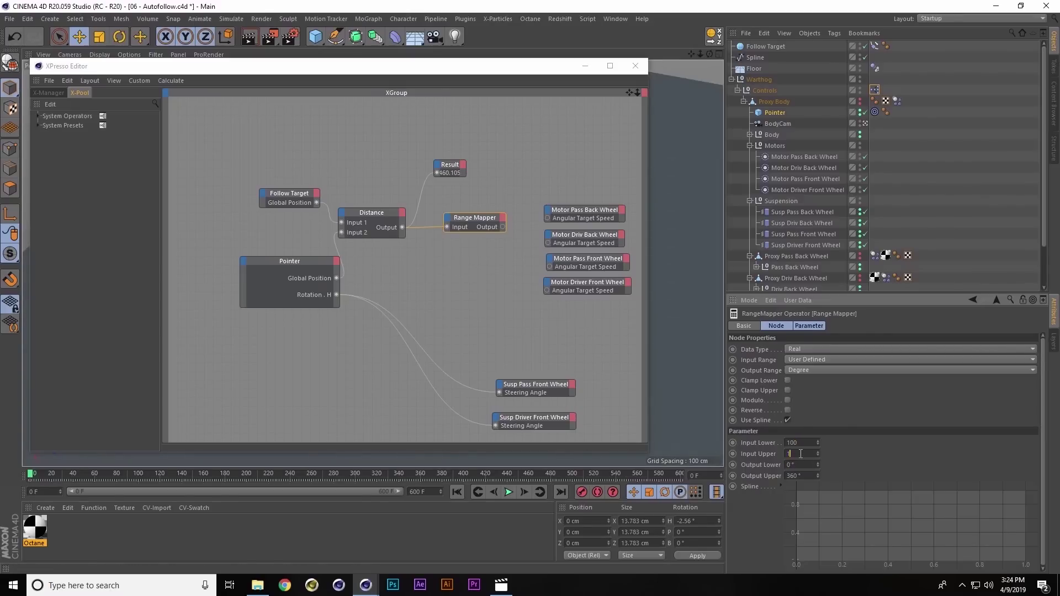
{"action": "type", "text": "500"}
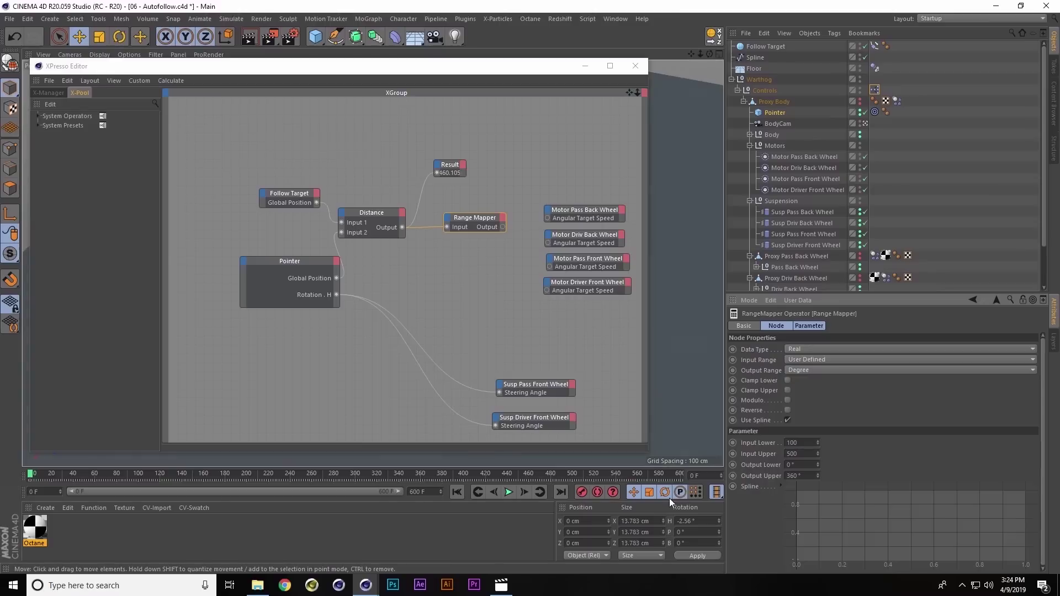
{"action": "double_click", "coordinate": [807, 475]}
{"action": "type", "text": "2000"}
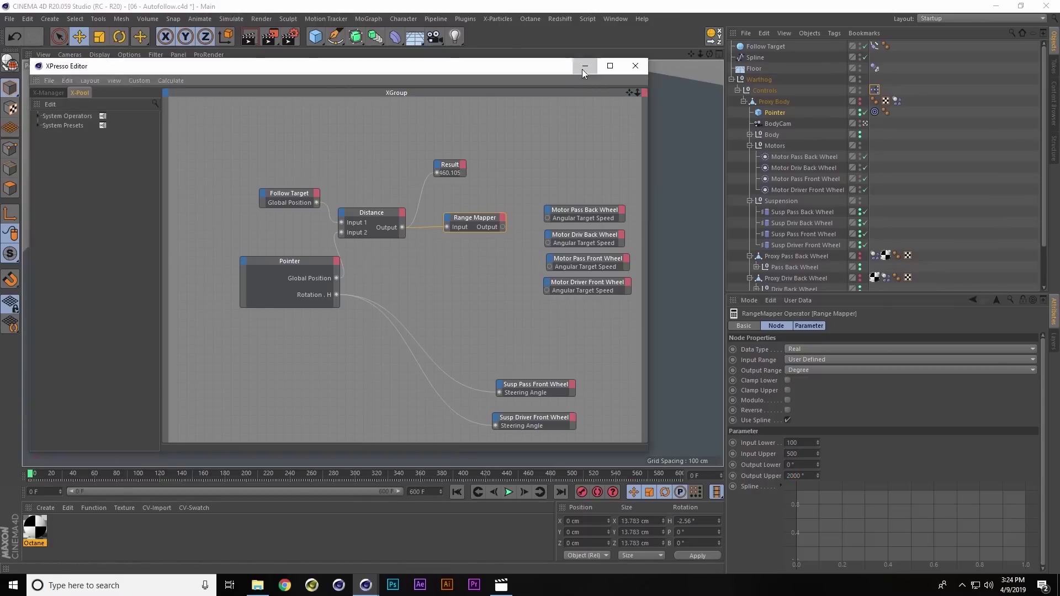
Close the XPresso Editor, test-play the animation and rewind it to the start
{"action": "left_click", "coordinate": [635, 66]}
{"action": "left_click", "coordinate": [508, 491]}
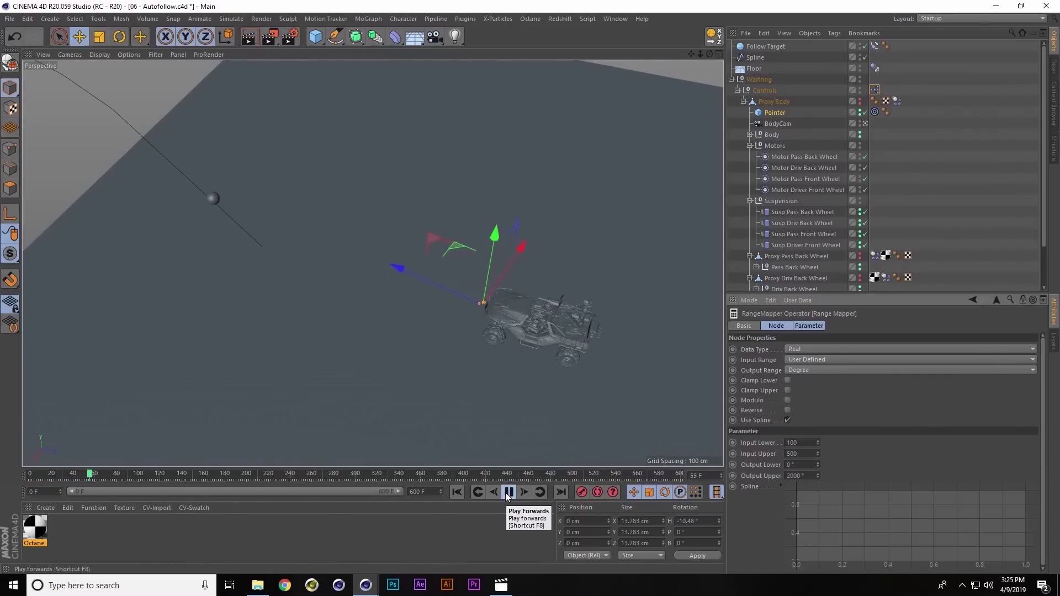
{"action": "left_click", "coordinate": [508, 492]}
{"action": "left_click", "coordinate": [456, 492]}
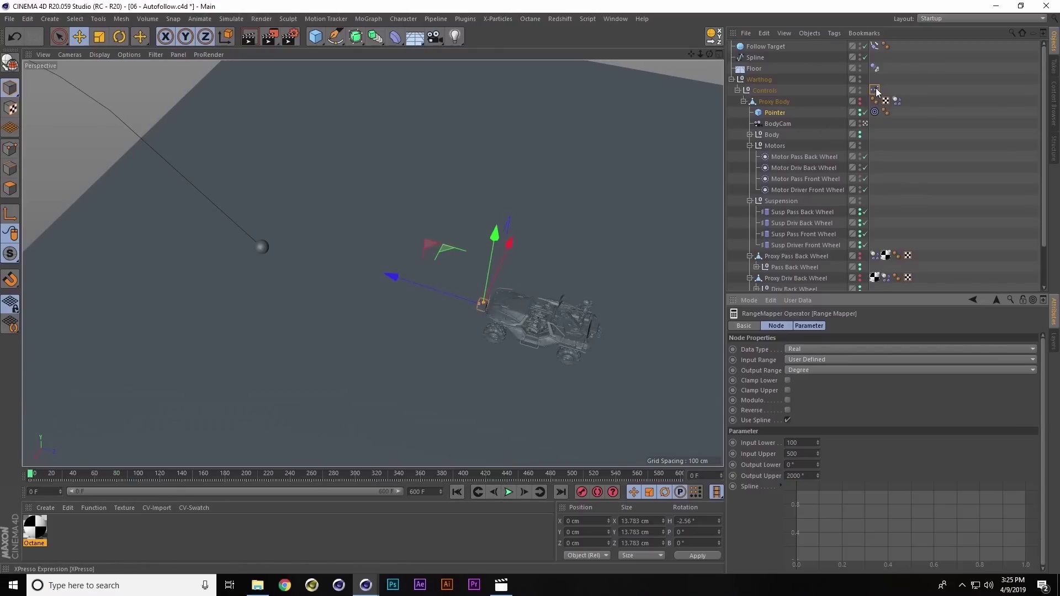
Reopen the Controls XPresso setup and wire the Range Mapper's Output to the Angular Target Speed of all four motor wheels
{"action": "double_click", "coordinate": [875, 90]}
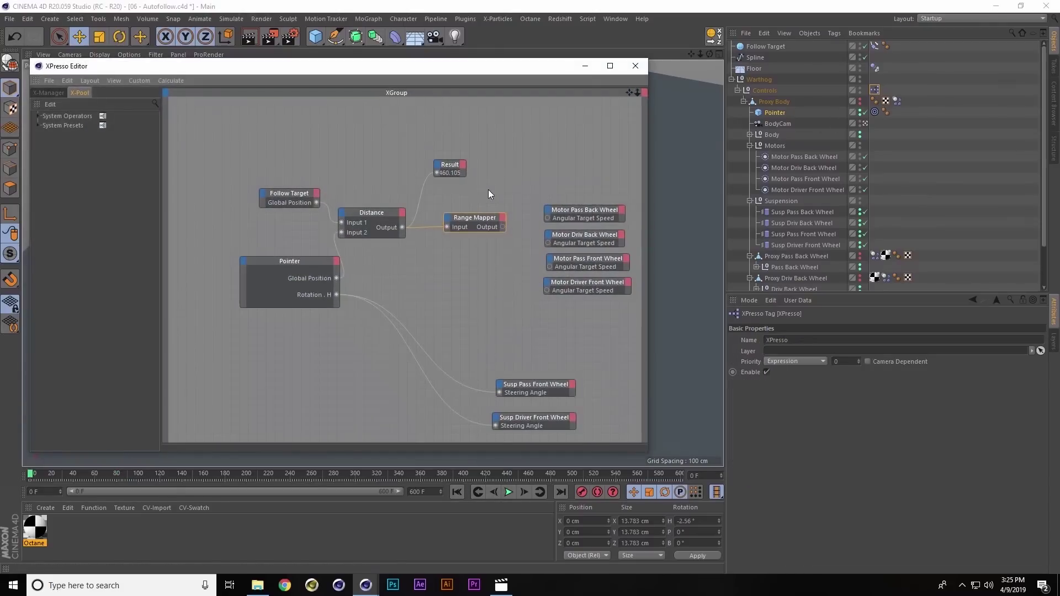
{"action": "left_click_drag", "start_coordinate": [546, 218], "coordinate": [502, 226]}
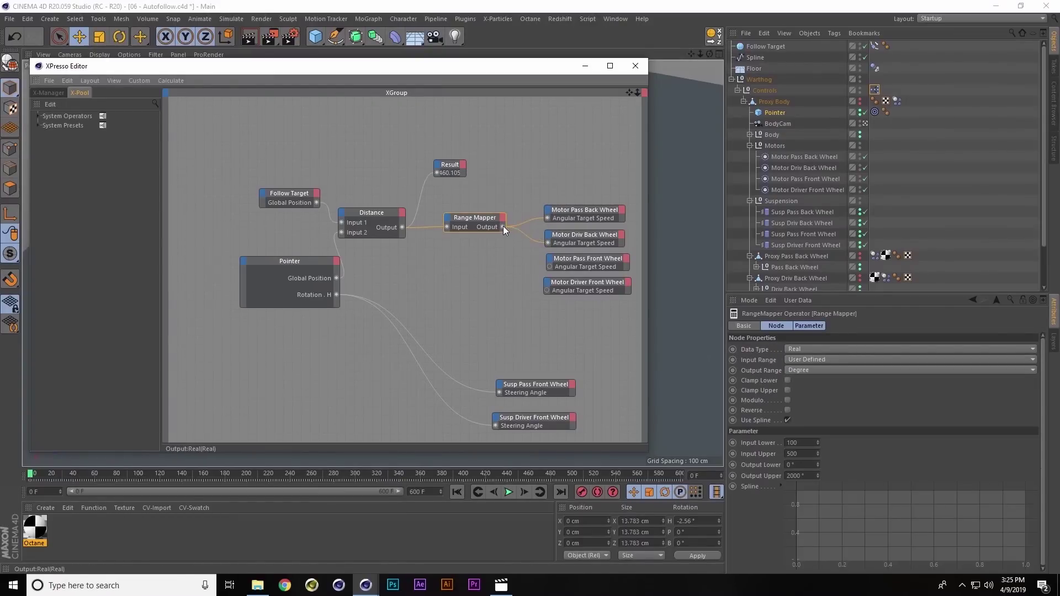
{"action": "left_click_drag", "start_coordinate": [550, 266], "coordinate": [549, 266]}
{"action": "left_click_drag", "start_coordinate": [503, 227], "coordinate": [482, 250]}
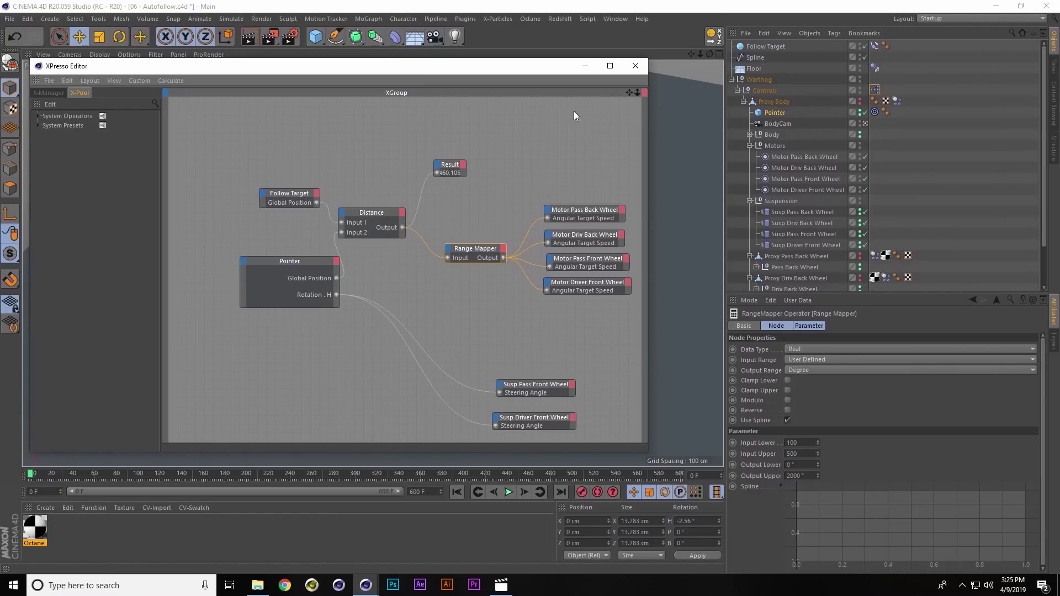
Play the animation in the viewport to check that the Warthog follows the target, and rewind to the start
{"action": "left_click", "coordinate": [592, 72]}
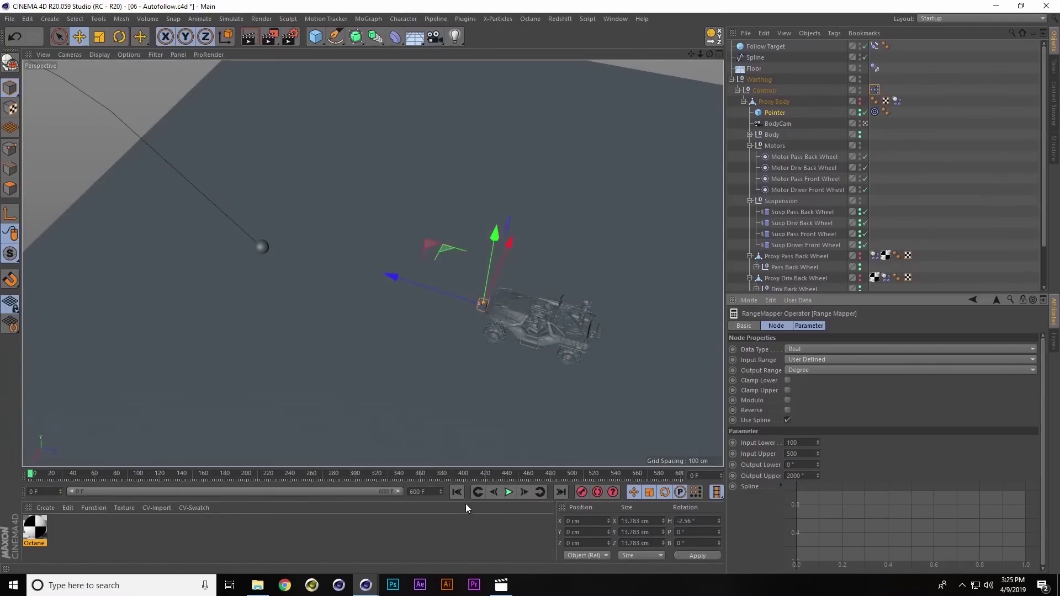
{"action": "left_click", "coordinate": [507, 492]}
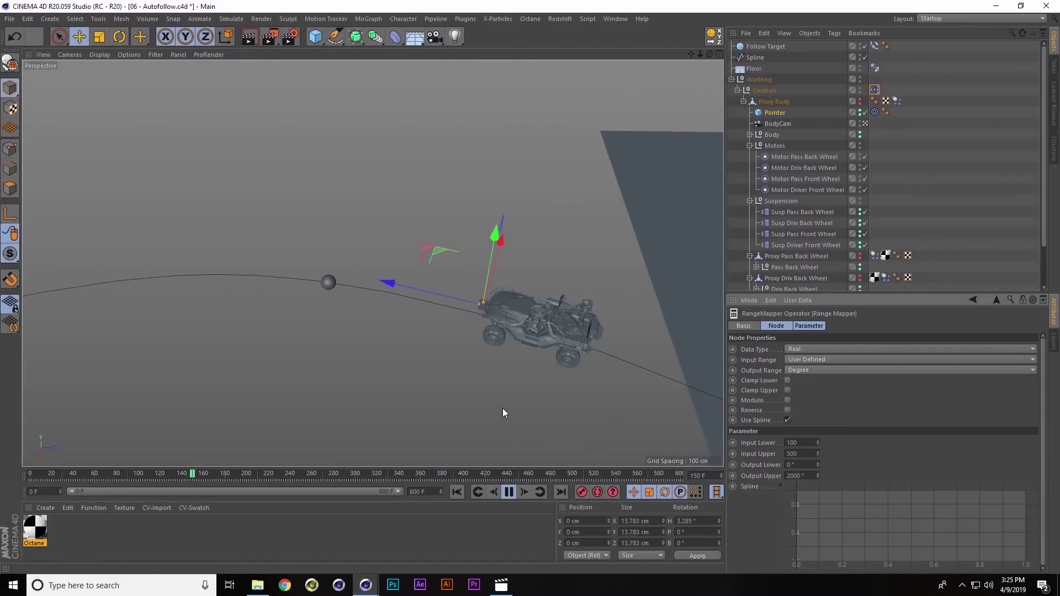
{"action": "left_click", "coordinate": [510, 494]}
{"action": "left_click", "coordinate": [458, 492]}
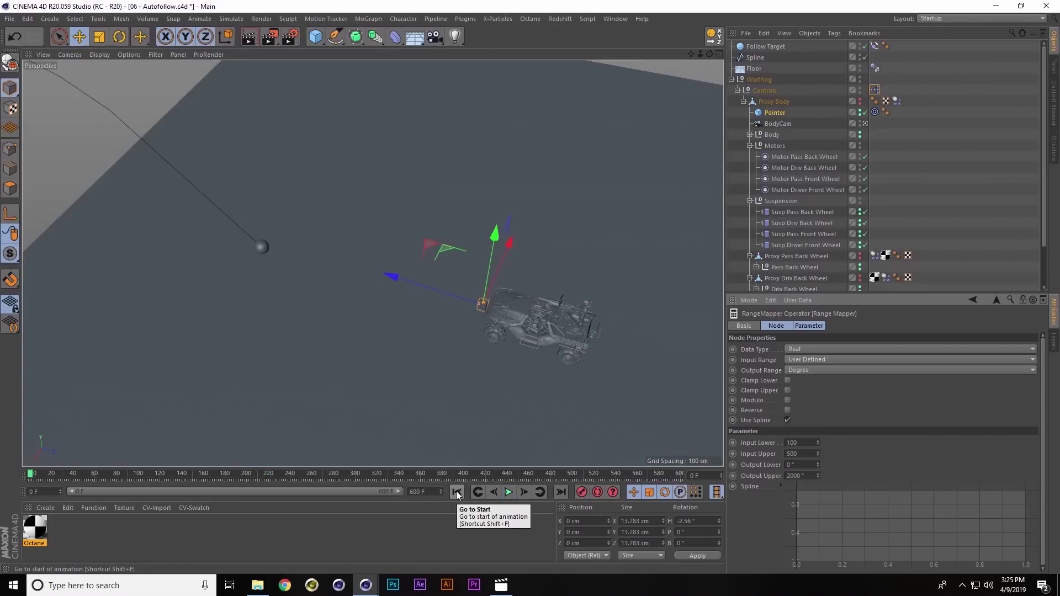
Examine the Pointer cube and front wheel steering up close during playback, and rewind to the start
{"action": "right_click_drag", "start_coordinate": [535, 347], "coordinate": [587, 288], "text": "alt"}
{"action": "left_click_drag", "start_coordinate": [512, 308], "coordinate": [500, 328], "text": "alt"}
{"action": "right_click_drag", "start_coordinate": [500, 327], "coordinate": [515, 310], "text": "alt"}
{"action": "left_click_drag", "start_coordinate": [515, 310], "coordinate": [628, 326], "text": "alt"}
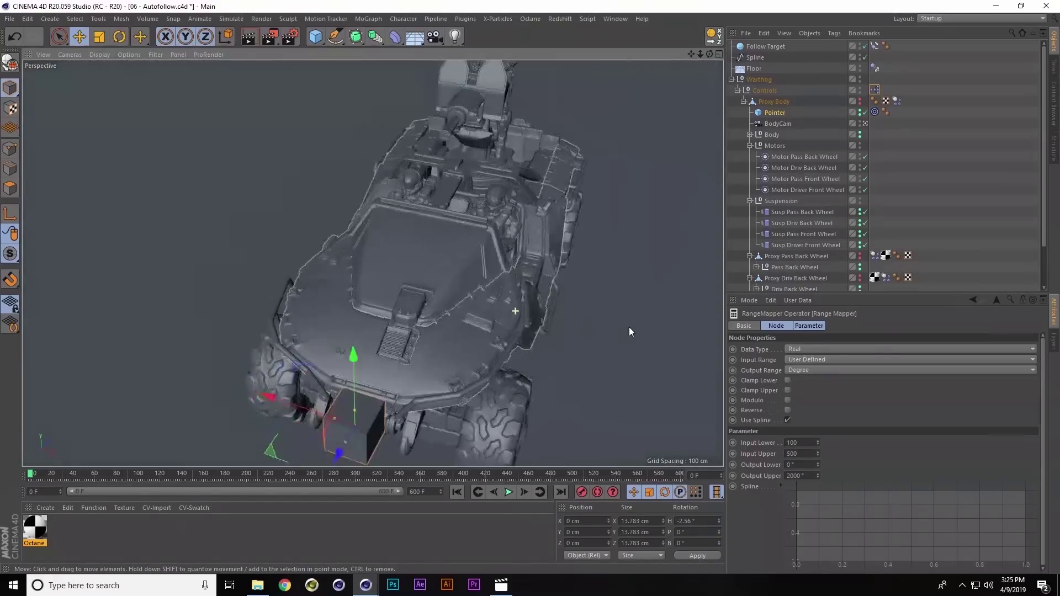
{"action": "right_click_drag", "start_coordinate": [481, 325], "coordinate": [502, 319], "text": "alt"}
{"action": "middle_click_drag", "start_coordinate": [501, 319], "coordinate": [491, 196], "text": "alt"}
{"action": "left_click", "coordinate": [509, 492]}
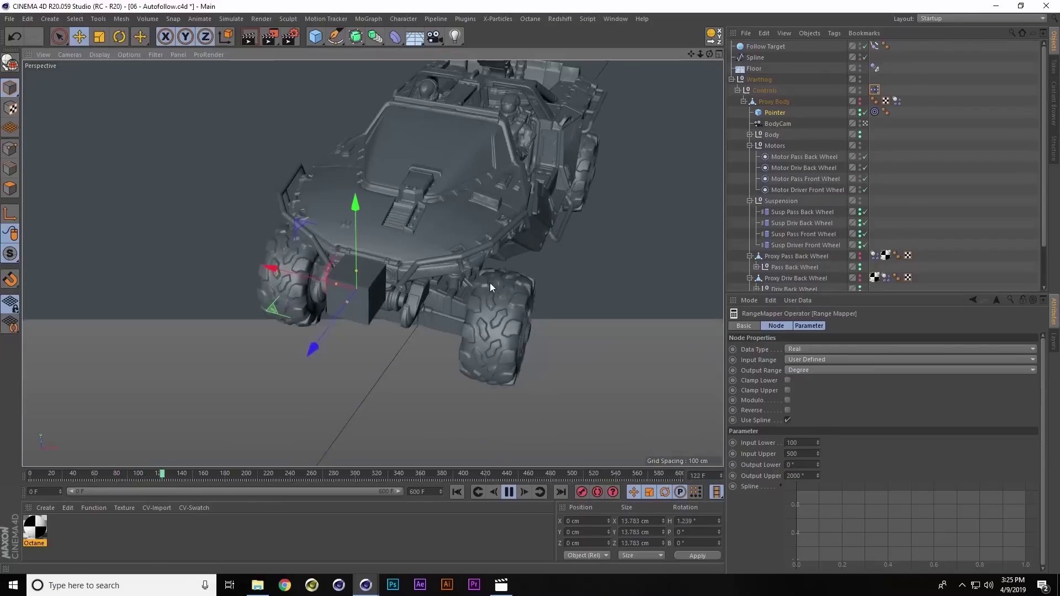
{"action": "left_click", "coordinate": [516, 492]}
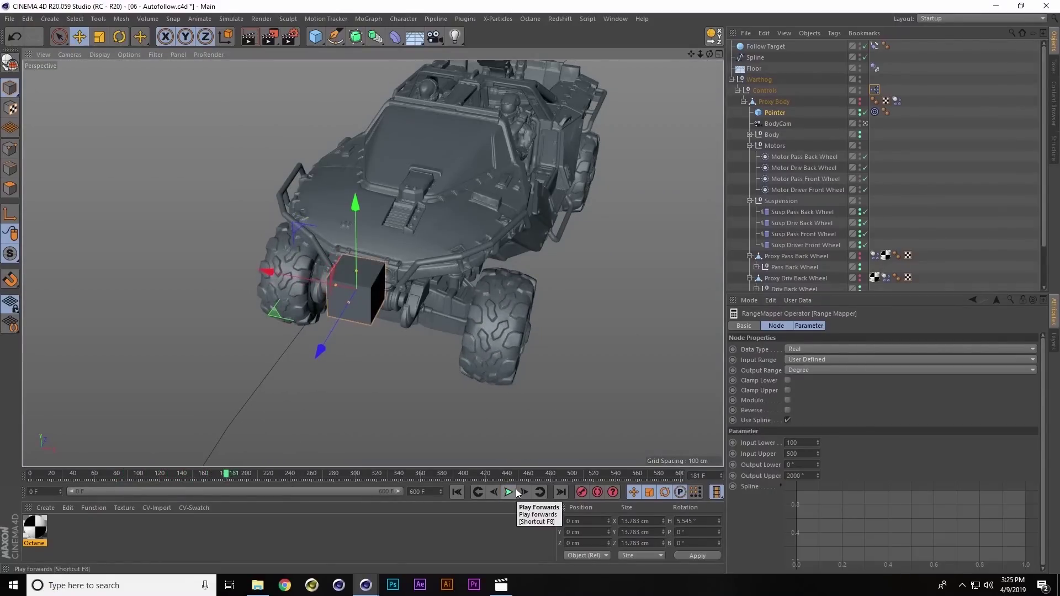
{"action": "left_click", "coordinate": [459, 493]}
{"action": "right_click_drag", "start_coordinate": [509, 268], "coordinate": [481, 253], "text": "alt"}
{"action": "middle_click_drag", "start_coordinate": [481, 254], "coordinate": [406, 332], "text": "alt"}
{"action": "left_click_drag", "start_coordinate": [404, 330], "coordinate": [322, 319], "text": "alt"}
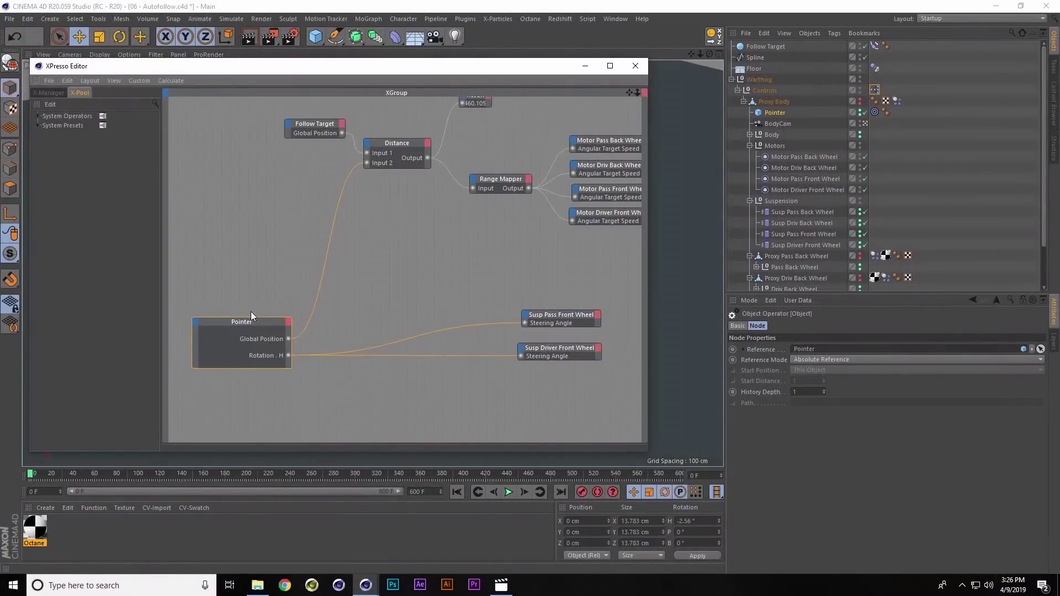
Add a general Time node to the Controls XPresso setup and place it above the Pointer node
{"action": "right_click", "coordinate": [415, 294]}
{"action": "mouse_move", "coordinate": [432, 298]}
{"action": "mouse_move", "coordinate": [528, 299]}
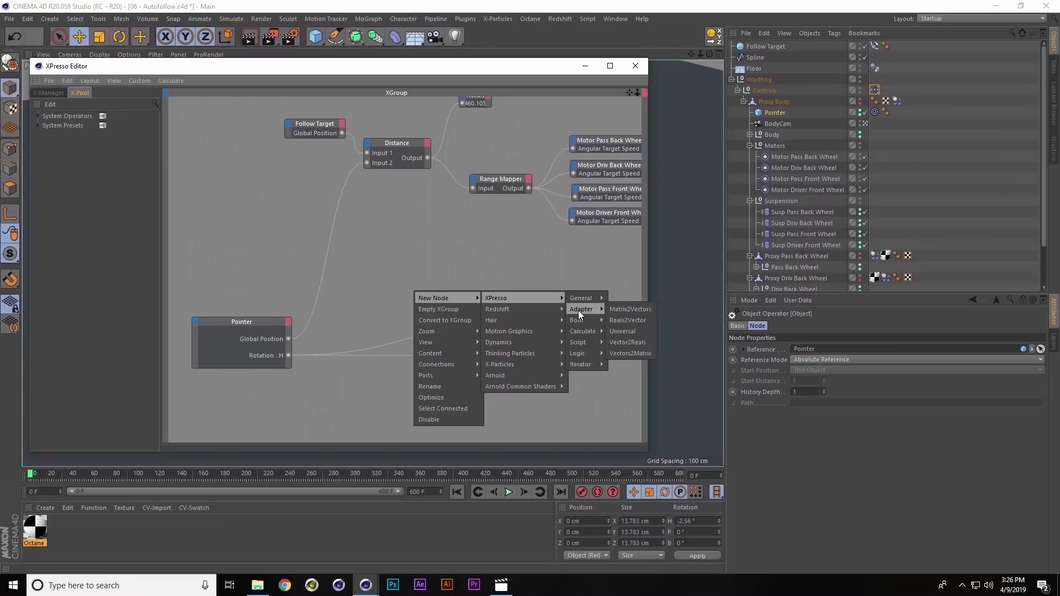
{"action": "mouse_move", "coordinate": [583, 321]}
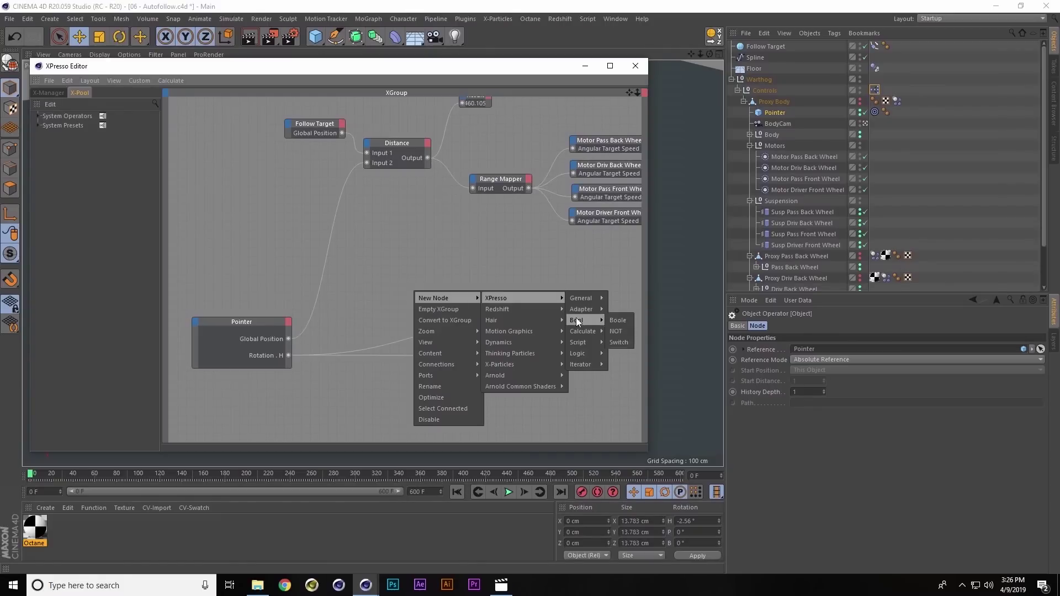
{"action": "mouse_move", "coordinate": [585, 298]}
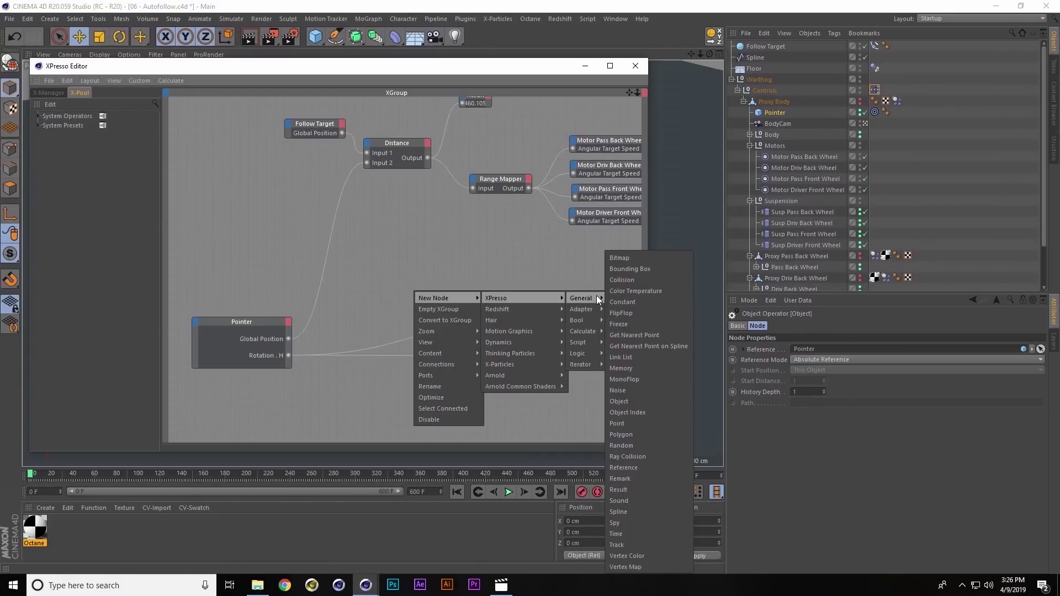
{"action": "left_click", "coordinate": [624, 531]}
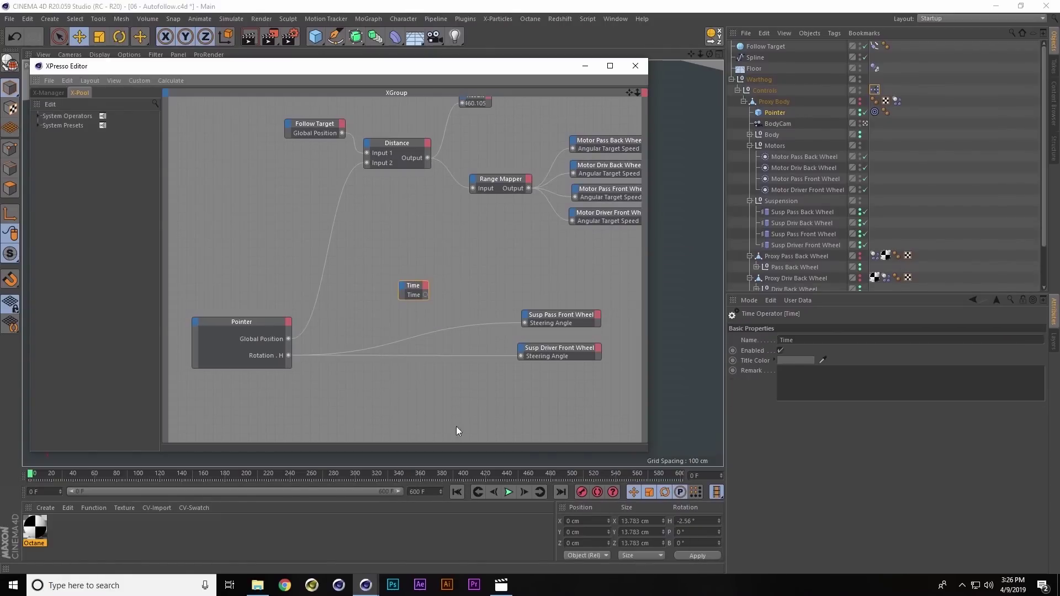
{"action": "left_click_drag", "start_coordinate": [413, 292], "coordinate": [253, 256]}
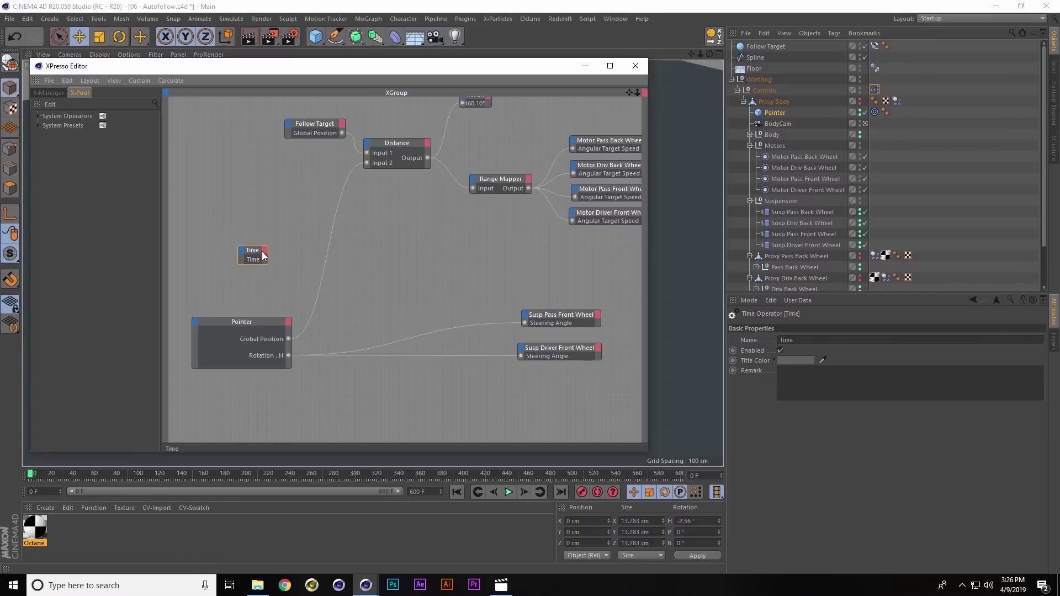
Replace the Time node's Time output port with a Frame port and optimize the node's size
{"action": "left_click", "coordinate": [265, 249]}
{"action": "left_click", "coordinate": [278, 280]}
{"action": "right_click", "coordinate": [253, 255]}
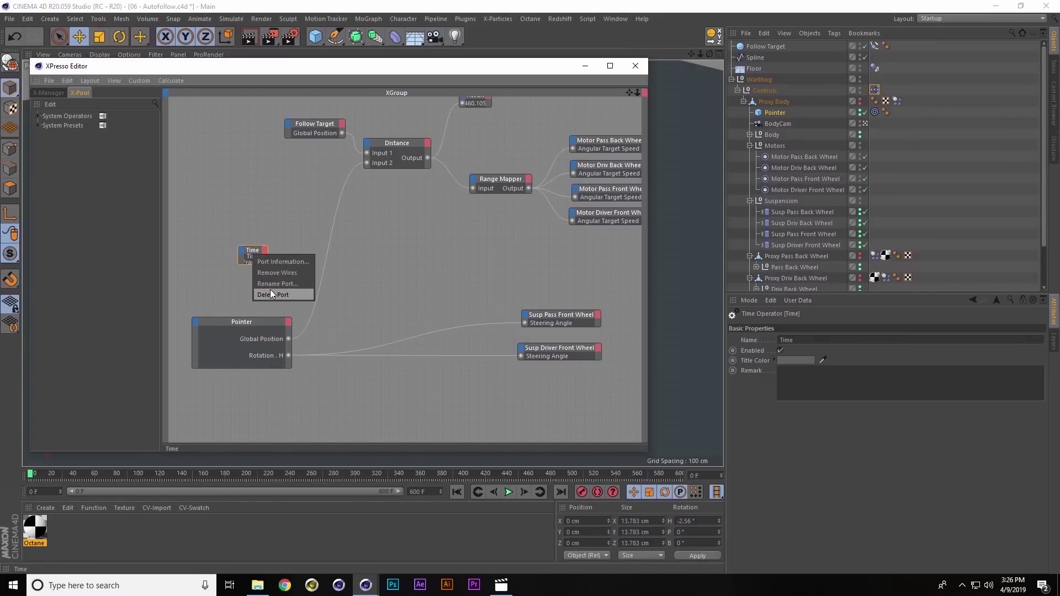
{"action": "left_click", "coordinate": [270, 289]}
{"action": "right_click", "coordinate": [254, 252]}
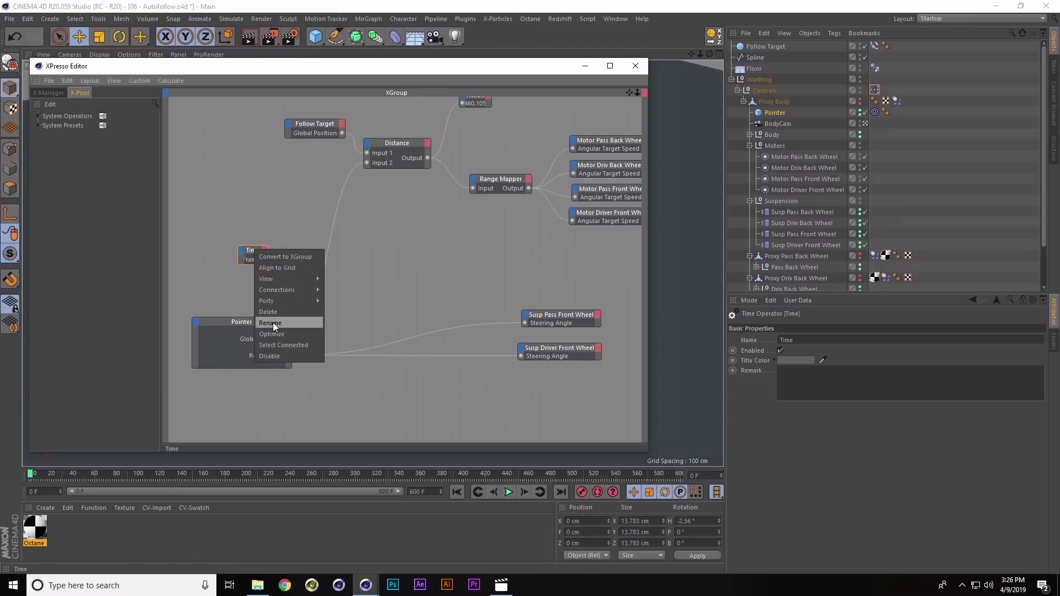
{"action": "left_click", "coordinate": [275, 333]}
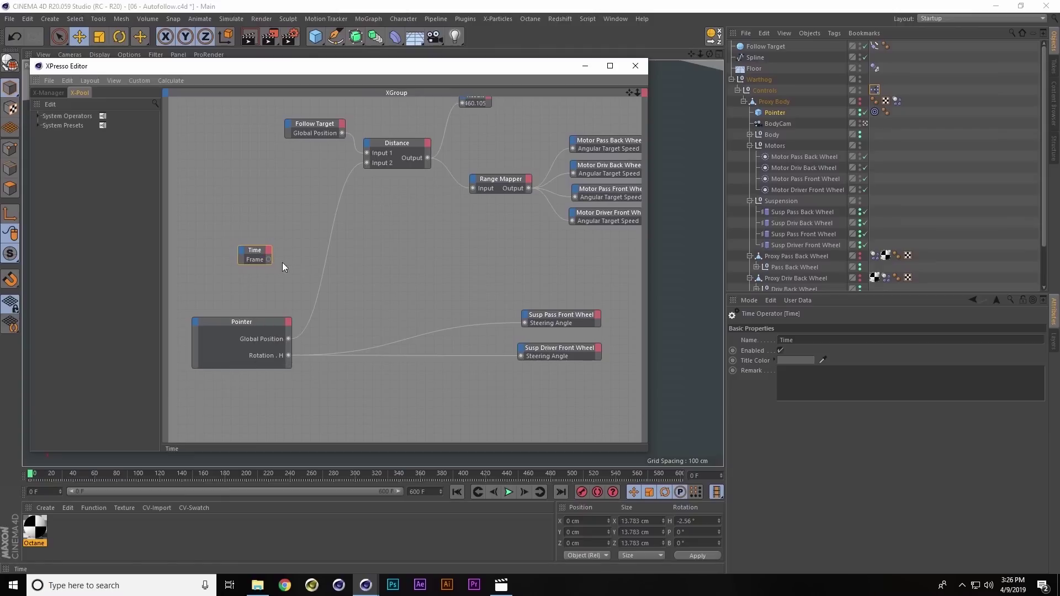
Add a logic Compare node to the XPresso setup and arrange it with the Time node above the Pointer node
{"action": "right_click", "coordinate": [395, 265]}
{"action": "mouse_move", "coordinate": [416, 273]}
{"action": "mouse_move", "coordinate": [509, 269]}
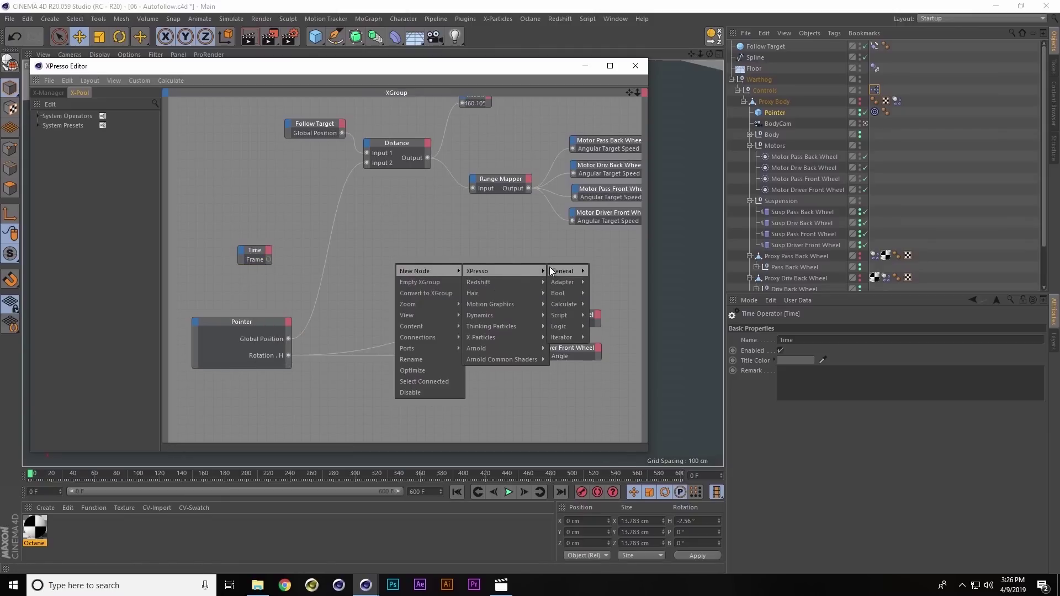
{"action": "mouse_move", "coordinate": [568, 325]}
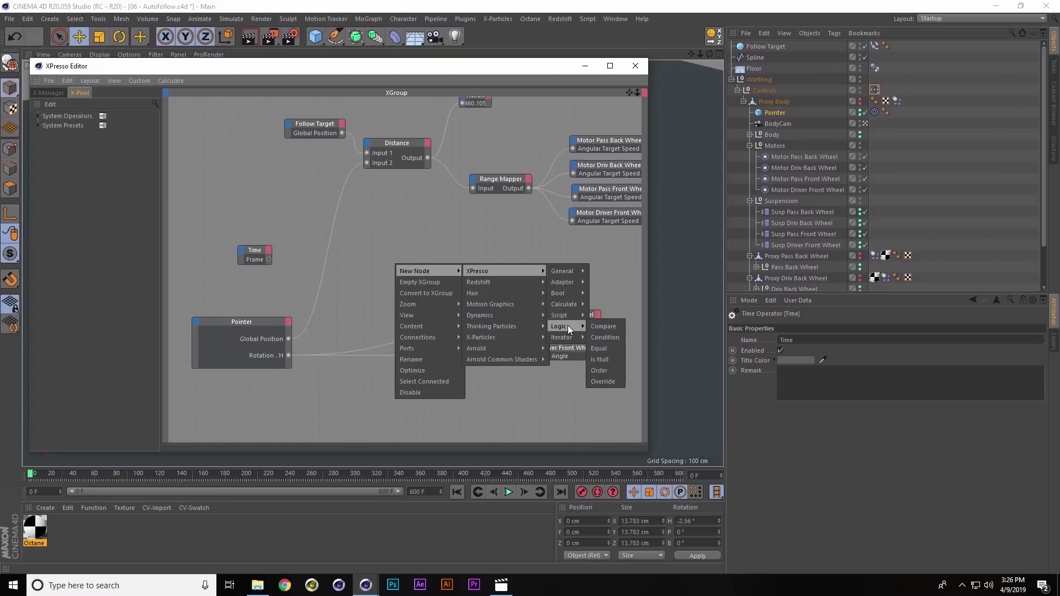
{"action": "left_click", "coordinate": [603, 326]}
{"action": "left_click_drag", "start_coordinate": [409, 256], "coordinate": [353, 226]}
{"action": "left_click_drag", "start_coordinate": [255, 255], "coordinate": [234, 255]}
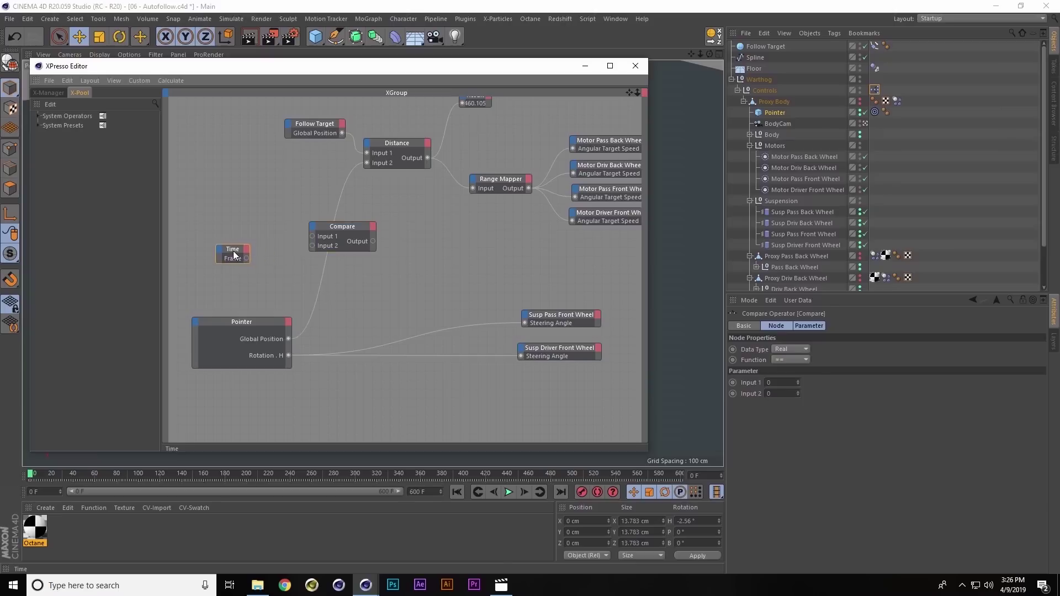
Connect the Time node's Frame output to Compare's Input 1, set the function to >, and set Input 2 to 5
{"action": "left_click", "coordinate": [349, 228]}
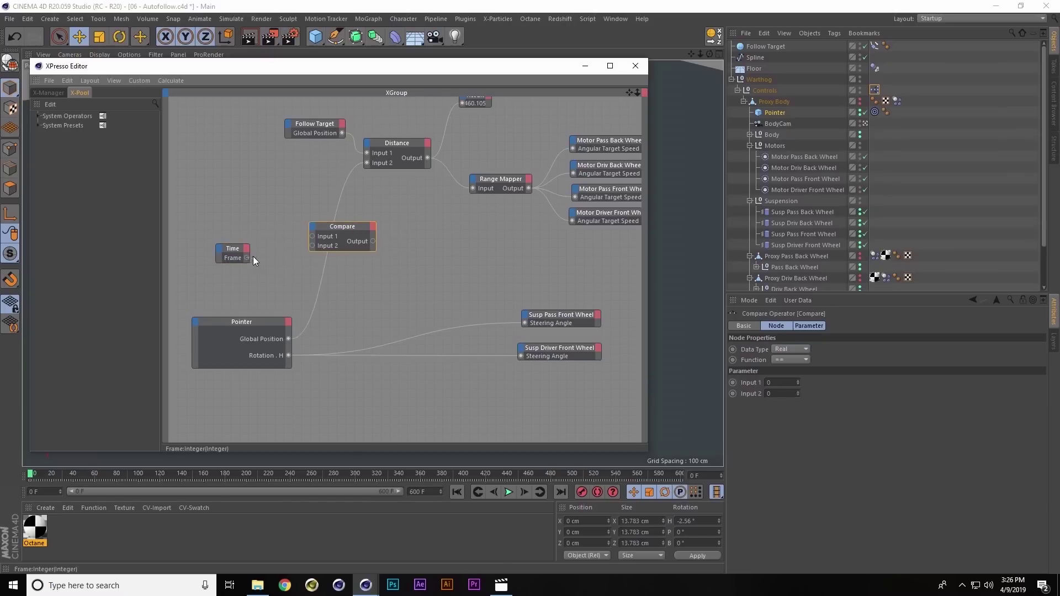
{"action": "left_click_drag", "start_coordinate": [313, 236], "coordinate": [313, 236]}
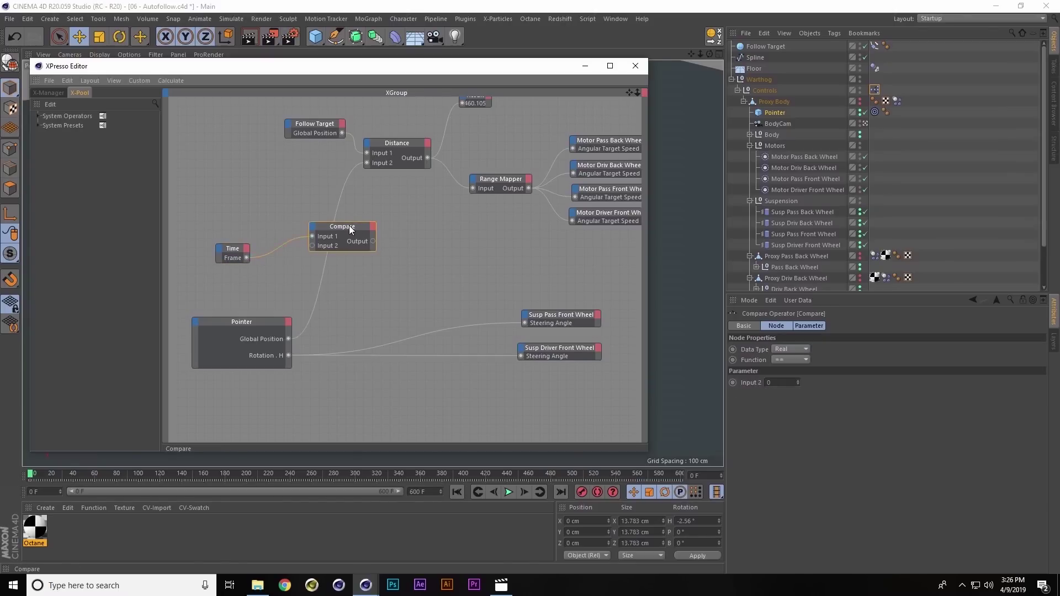
{"action": "left_click", "coordinate": [796, 361]}
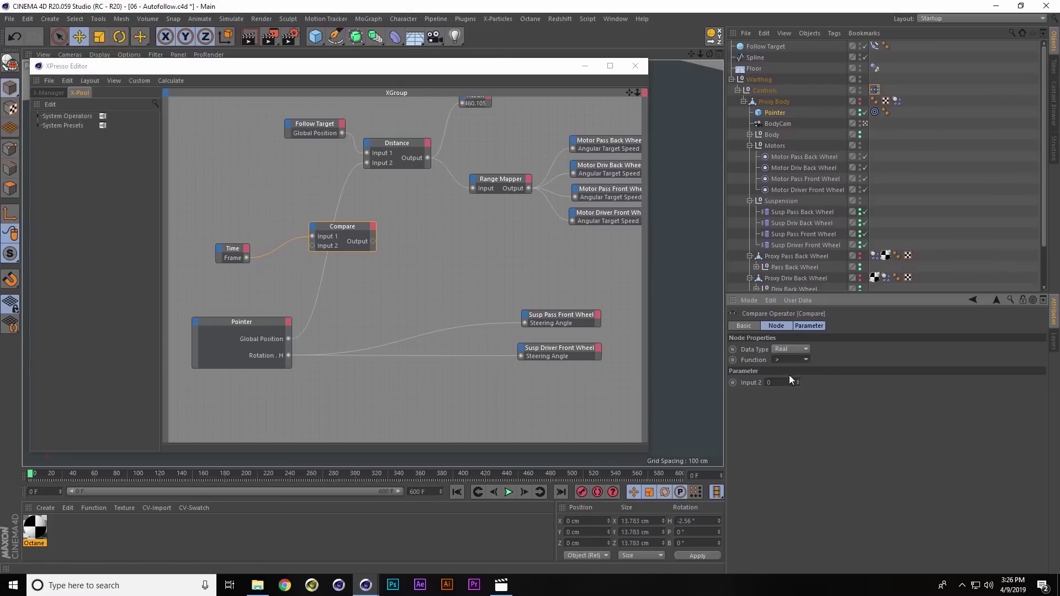
{"action": "left_click_drag", "start_coordinate": [784, 383], "coordinate": [684, 377]}
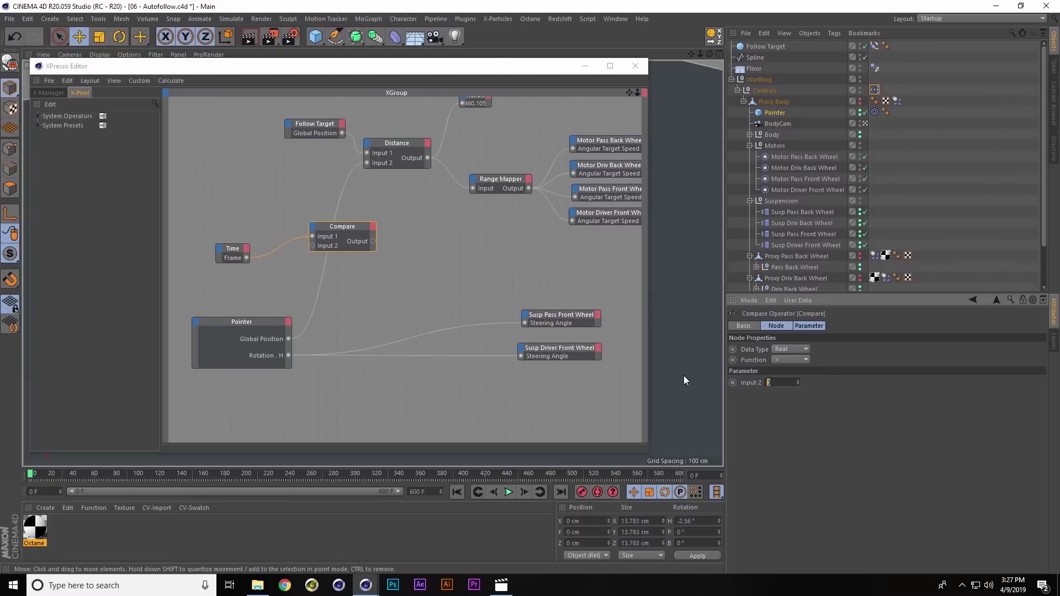
{"action": "type", "text": "5"}
Add a logic Condition node and place it beside the Compare node
{"action": "right_click", "coordinate": [409, 275]}
{"action": "mouse_move", "coordinate": [435, 282]}
{"action": "mouse_move", "coordinate": [515, 287]}
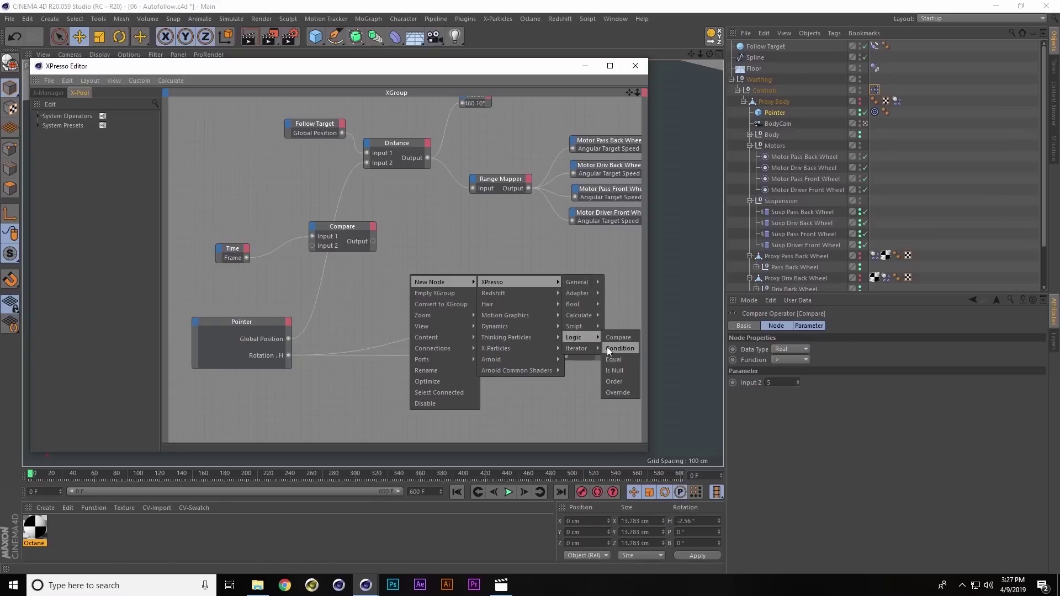
{"action": "left_click", "coordinate": [608, 346]}
{"action": "left_click_drag", "start_coordinate": [407, 261], "coordinate": [419, 254]}
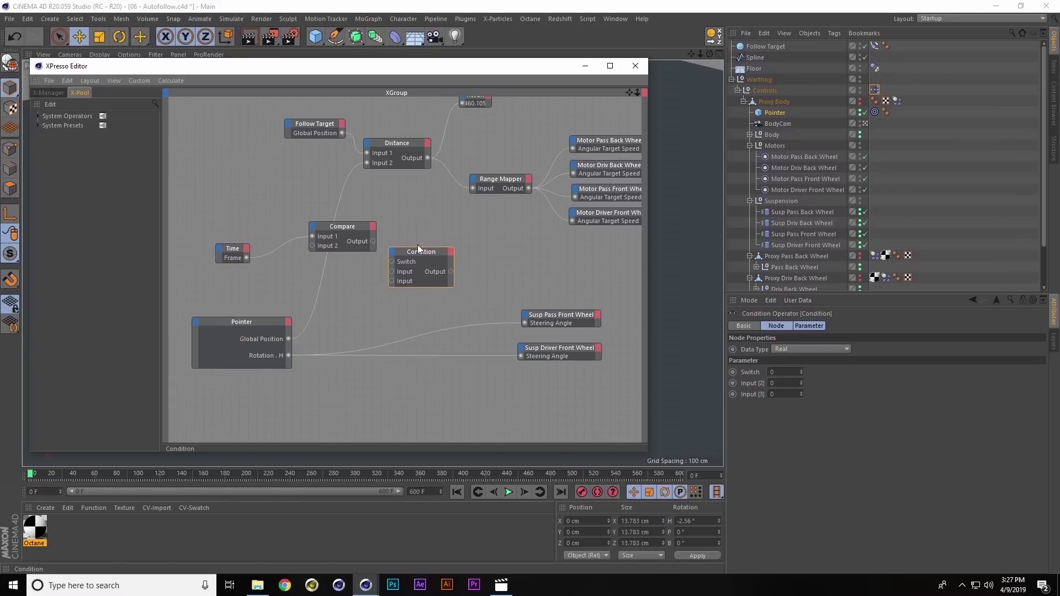
Connect Compare's output to the Condition node's Switch and Pointer's Rotation . H to its second Input
{"action": "left_click", "coordinate": [348, 229]}
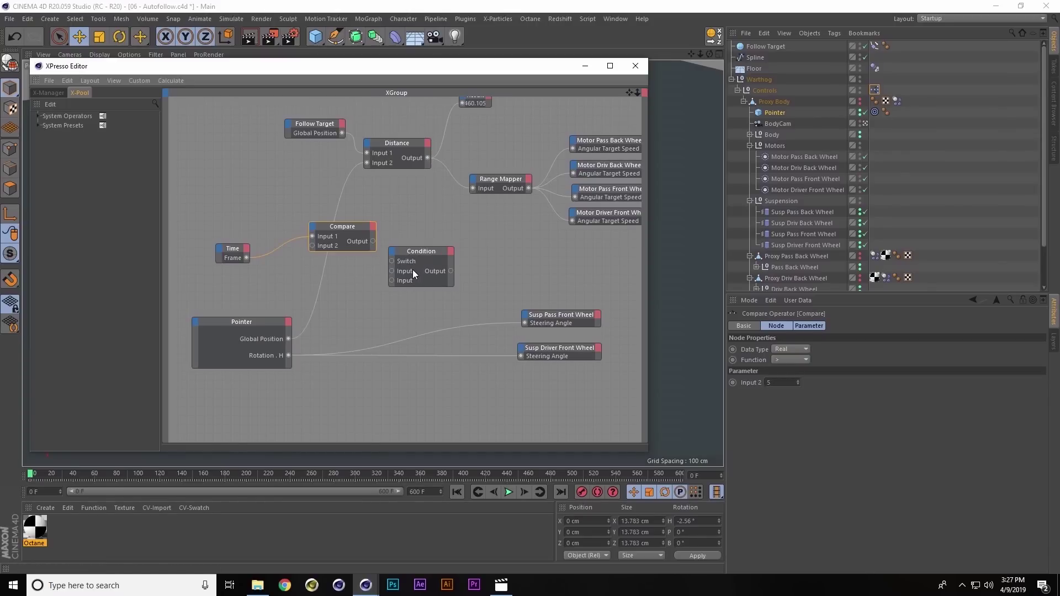
{"action": "left_click", "coordinate": [420, 249]}
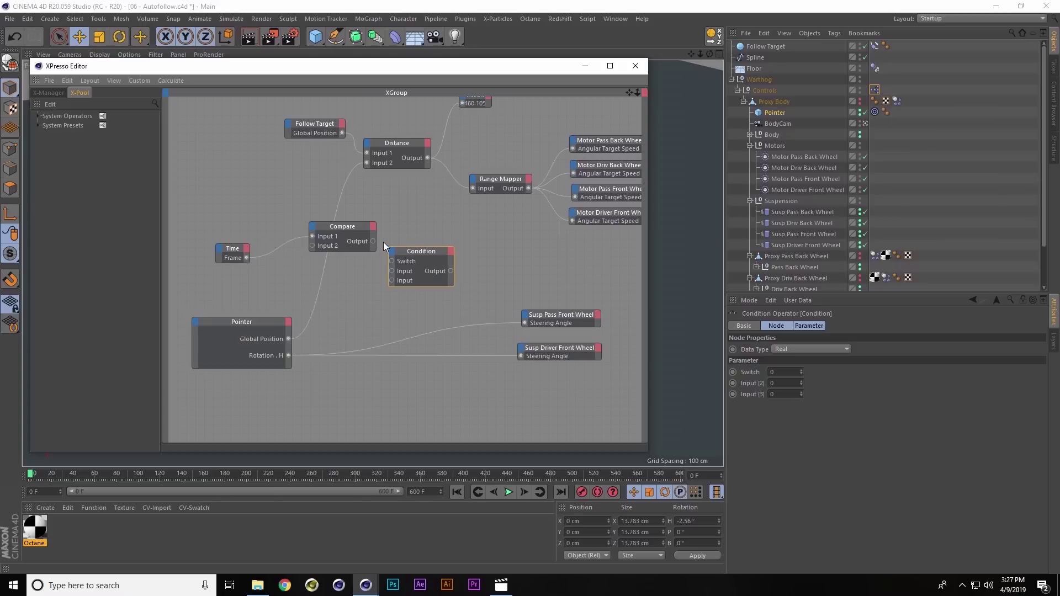
{"action": "left_click_drag", "start_coordinate": [393, 265], "coordinate": [392, 262]}
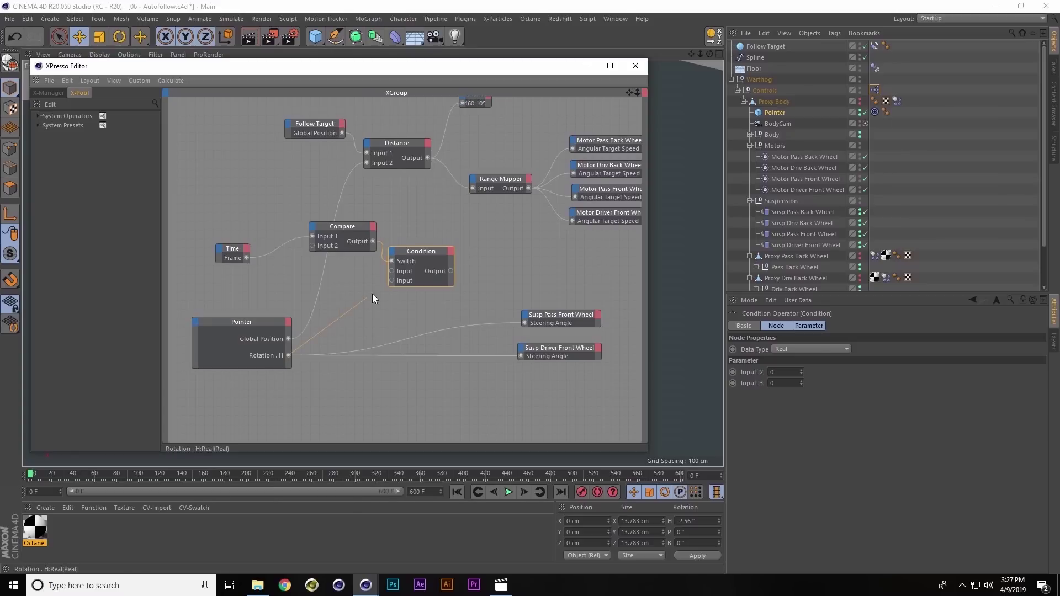
{"action": "left_click_drag", "start_coordinate": [390, 280], "coordinate": [391, 281]}
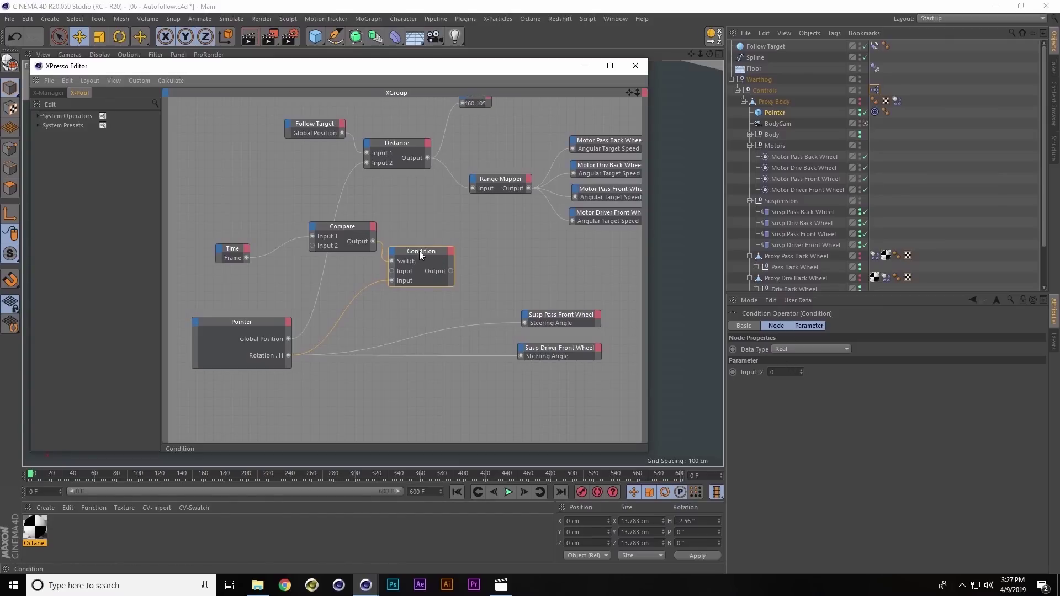
Connect the Condition output to the Steering Angle of both front wheel suspensions and minimize the XPresso Editor
{"action": "left_click_drag", "start_coordinate": [418, 253], "coordinate": [525, 325]}
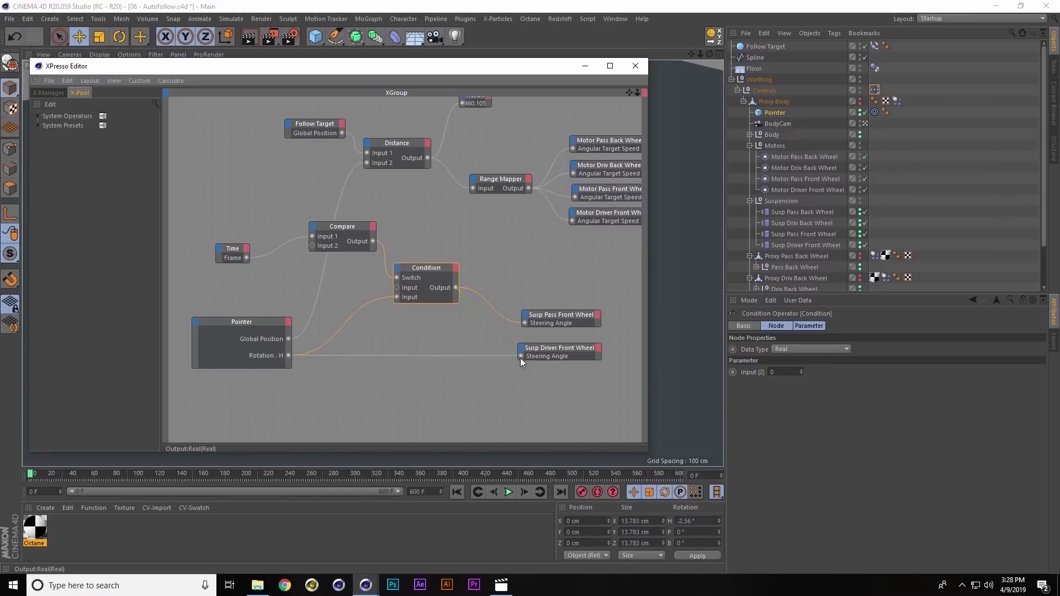
{"action": "left_click_drag", "start_coordinate": [520, 358], "coordinate": [520, 357]}
{"action": "left_click", "coordinate": [584, 69]}
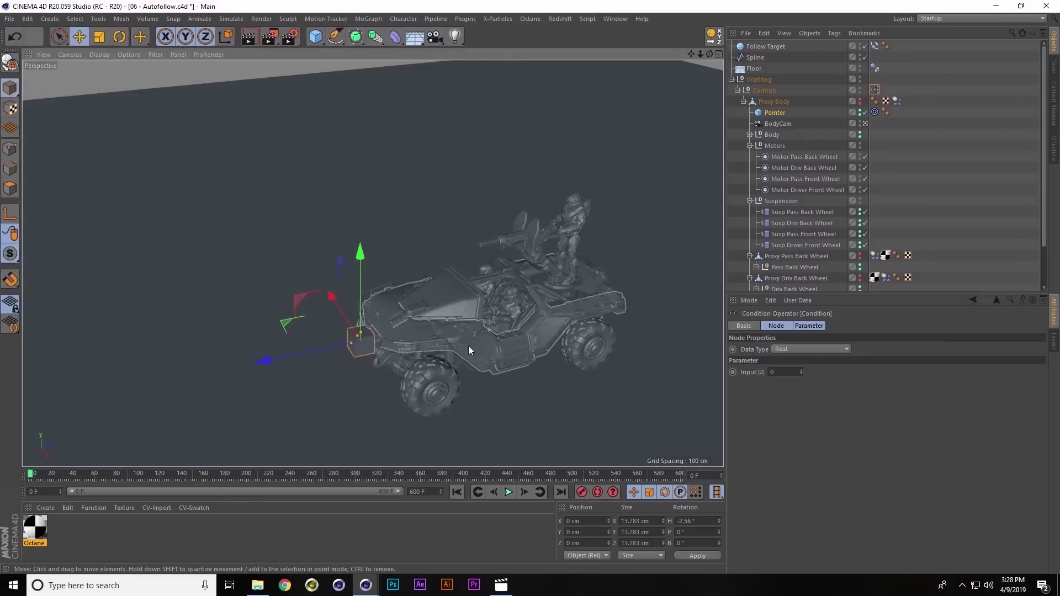
Play the animation to examine the Warthog's steering along the spline from several angles, and rewind to the start
{"action": "scroll", "coordinate": [468, 346], "scroll_direction": "down", "scroll_amount": 4}
{"action": "middle_click_drag", "start_coordinate": [468, 346], "coordinate": [495, 279], "text": "alt"}
{"action": "left_click_drag", "start_coordinate": [495, 278], "coordinate": [493, 255], "text": "alt"}
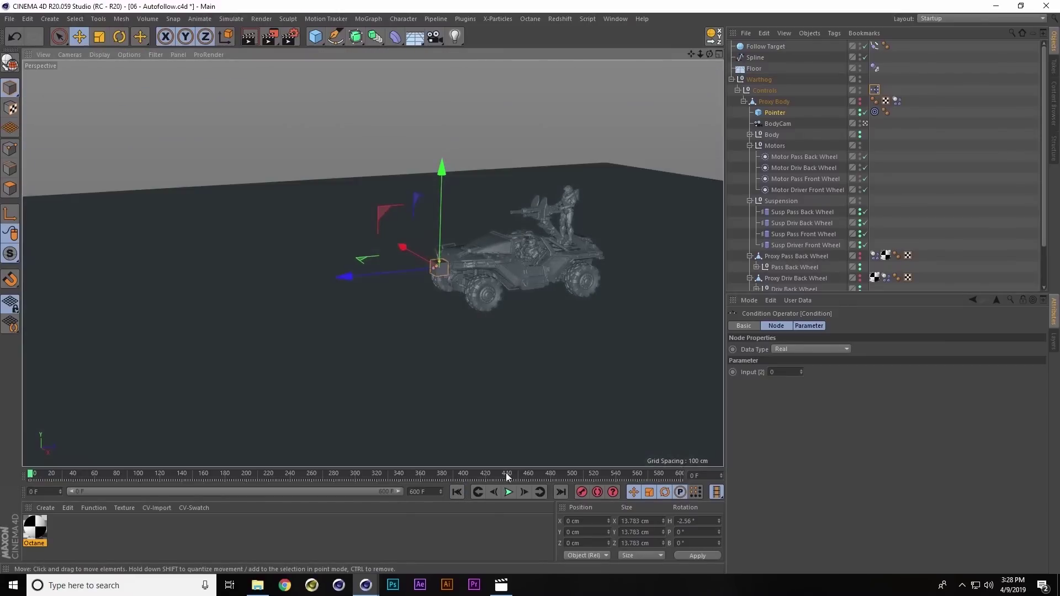
{"action": "left_click", "coordinate": [508, 492]}
{"action": "left_click_drag", "start_coordinate": [499, 343], "coordinate": [338, 341], "text": "alt"}
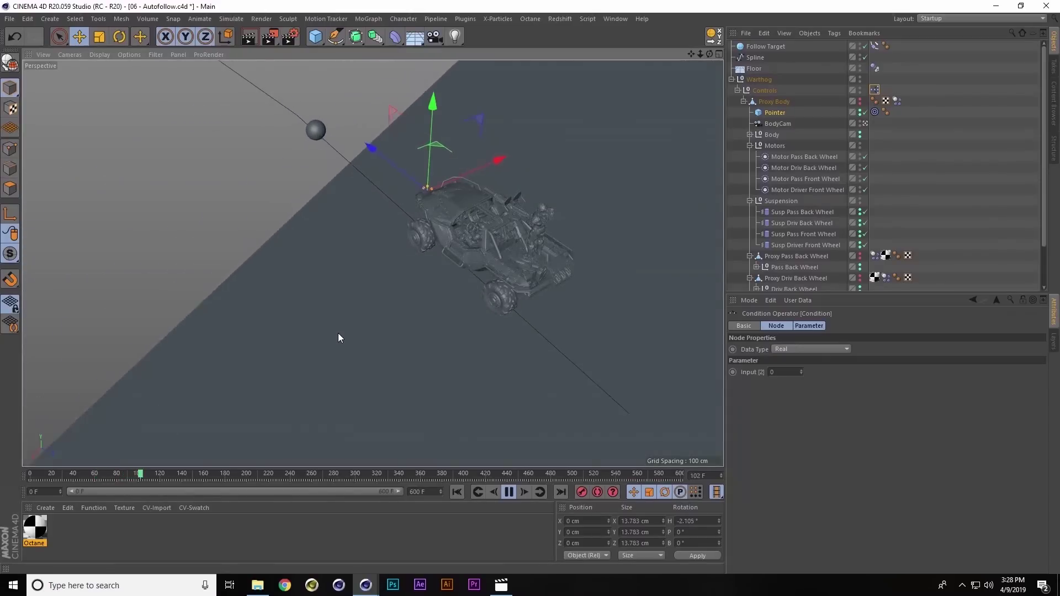
{"action": "right_click_drag", "start_coordinate": [497, 230], "coordinate": [468, 237], "text": "alt"}
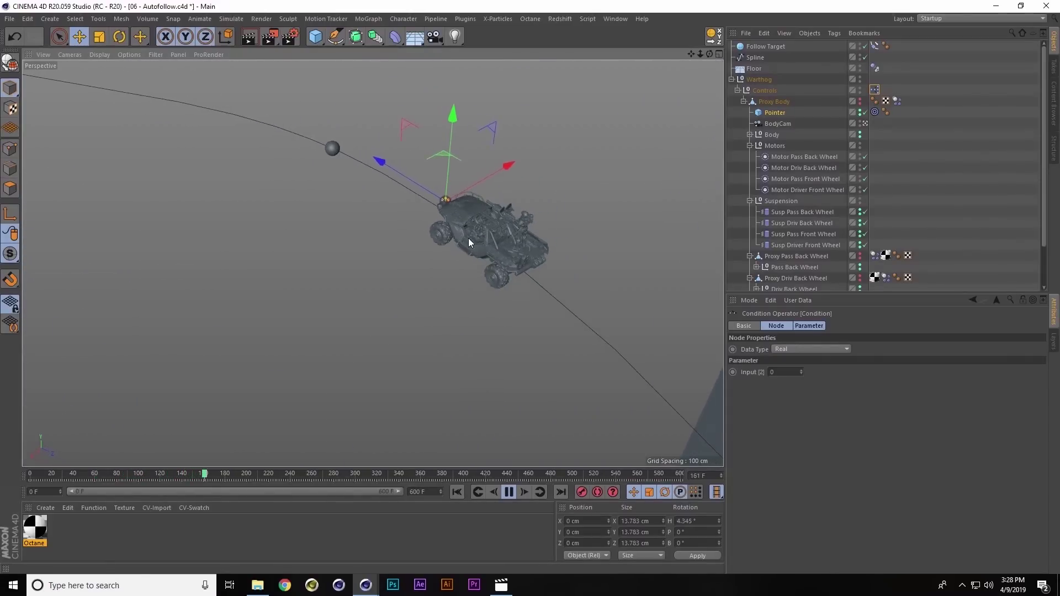
{"action": "middle_click_drag", "start_coordinate": [468, 237], "coordinate": [535, 322], "text": "alt"}
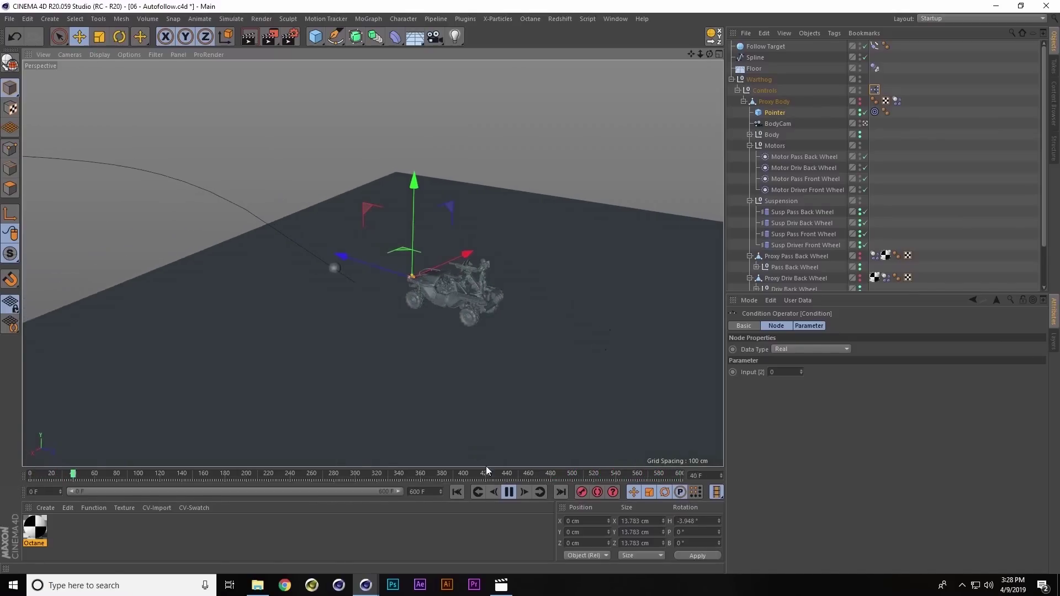
{"action": "left_click", "coordinate": [508, 492]}
{"action": "left_click", "coordinate": [456, 491]}
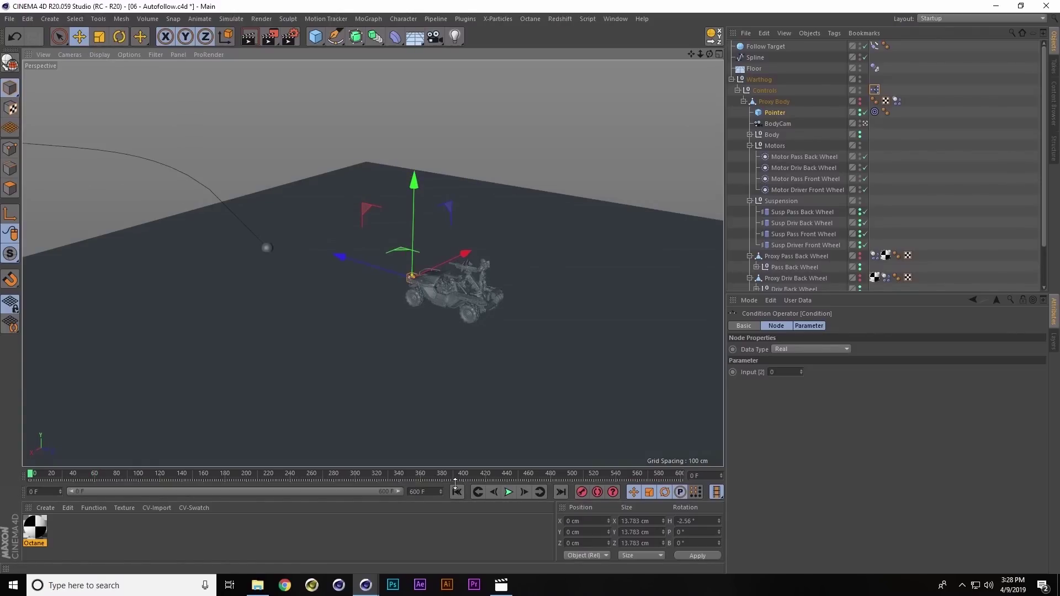
Delete the Align to Spline tag from the Follow Target sphere
{"action": "left_click", "coordinate": [754, 46]}
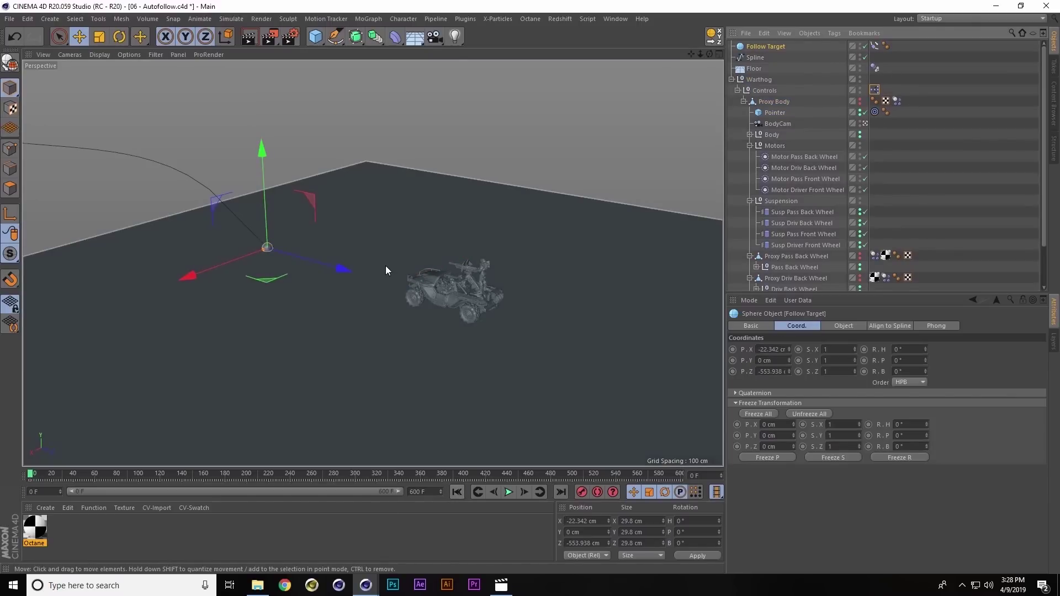
{"action": "left_click", "coordinate": [875, 46]}
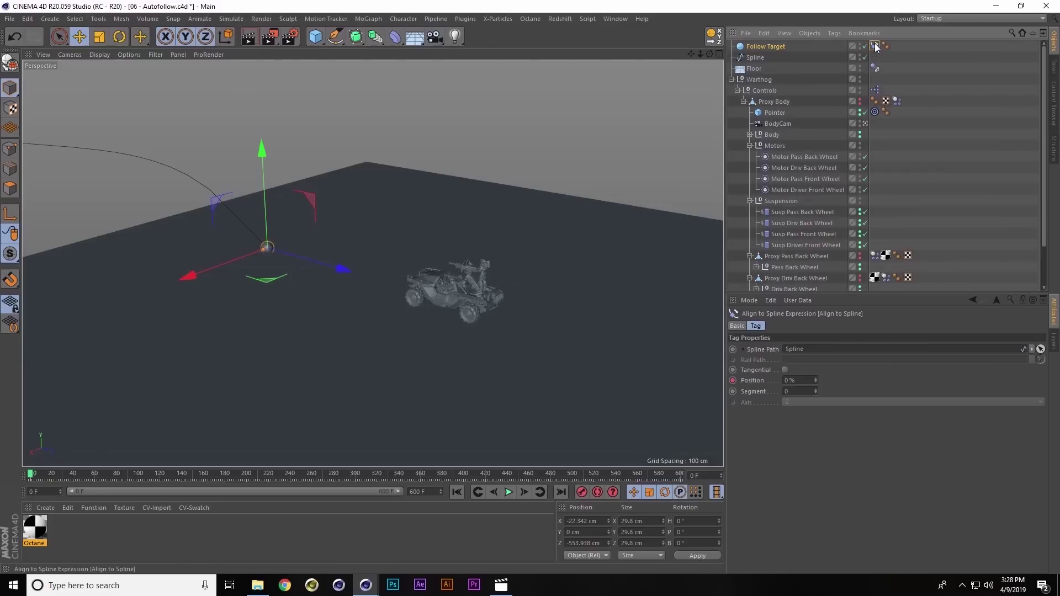
{"action": "key", "text": "Delete"}
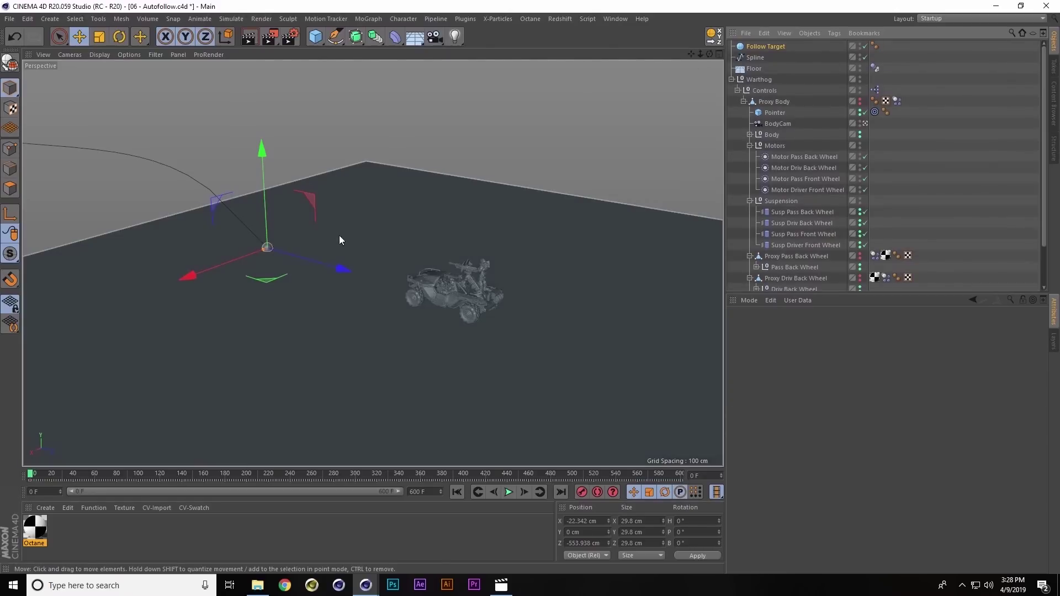
Play the animation and move the Follow Target by hand across the floor to test how the Warthog follows it
{"action": "right_click_drag", "start_coordinate": [340, 236], "coordinate": [326, 267], "text": "alt"}
{"action": "middle_click_drag", "start_coordinate": [327, 267], "coordinate": [355, 383], "text": "alt"}
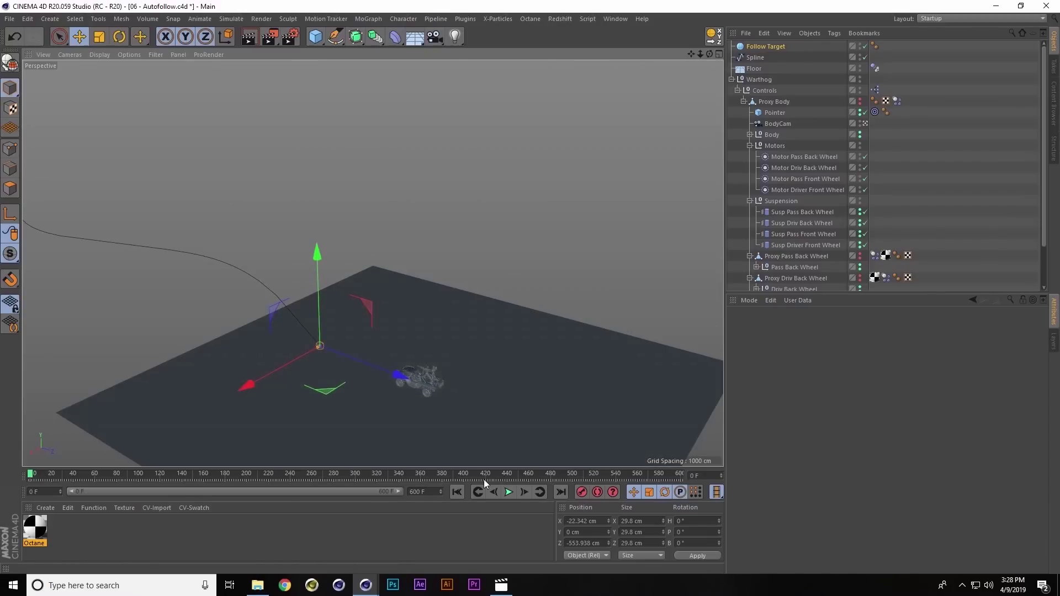
{"action": "left_click", "coordinate": [508, 491]}
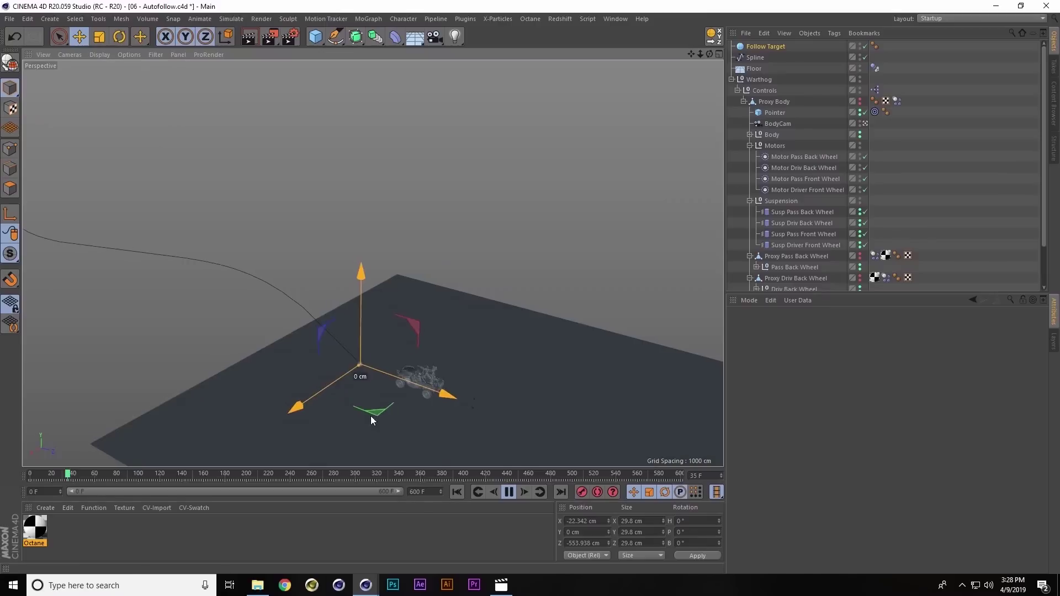
{"action": "left_click", "coordinate": [370, 416]}
{"action": "left_click", "coordinate": [761, 46]}
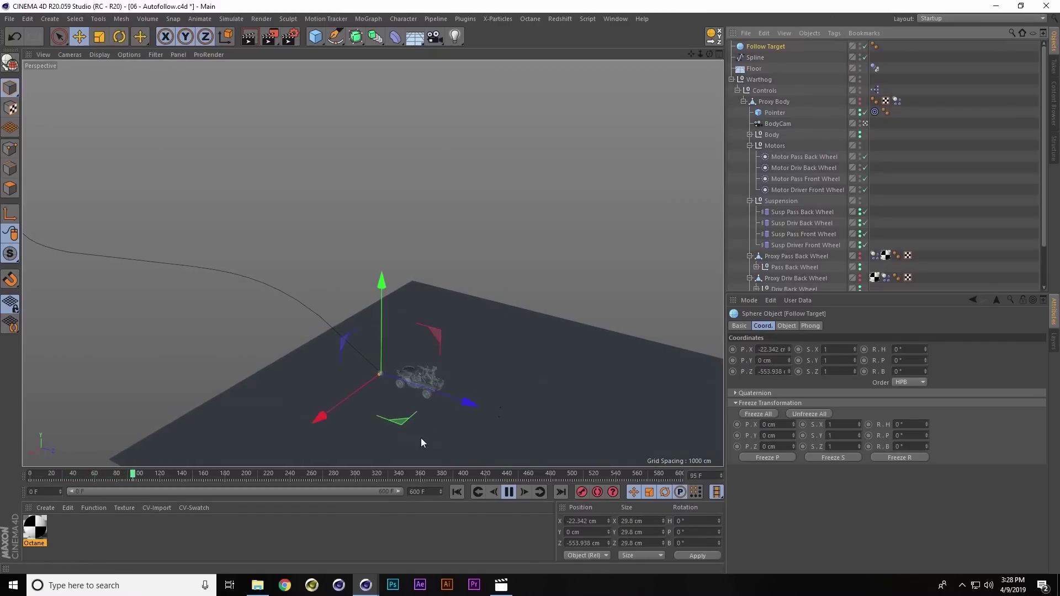
{"action": "left_click_drag", "start_coordinate": [405, 423], "coordinate": [475, 351]}
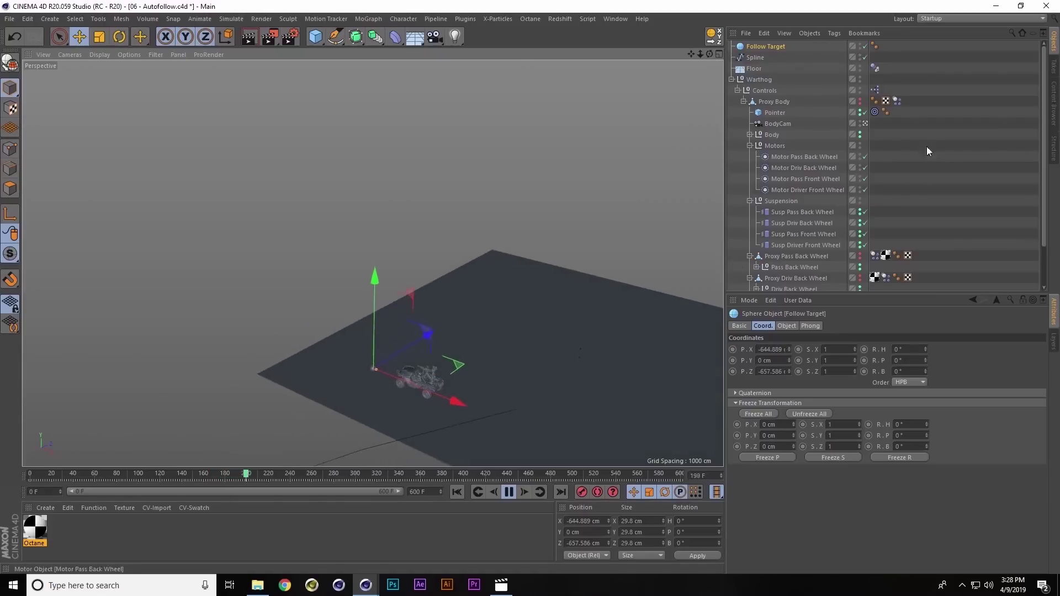
Leave the BodyCam view and move the Follow Target to about X 46 cm, Z -392 cm during playback
{"action": "left_click", "coordinate": [865, 123]}
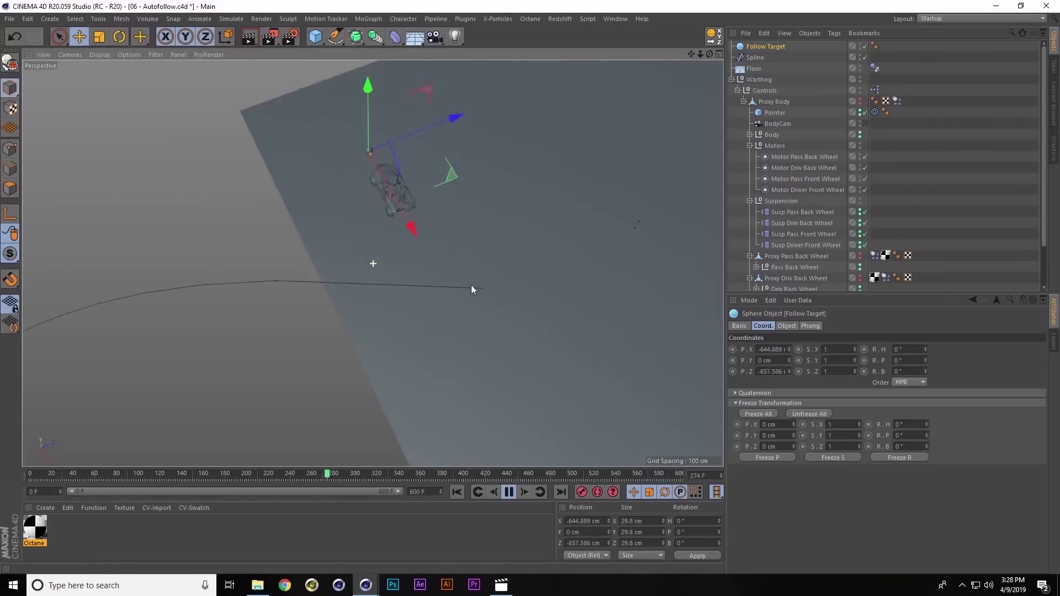
{"action": "left_click_drag", "start_coordinate": [406, 288], "coordinate": [568, 429]}
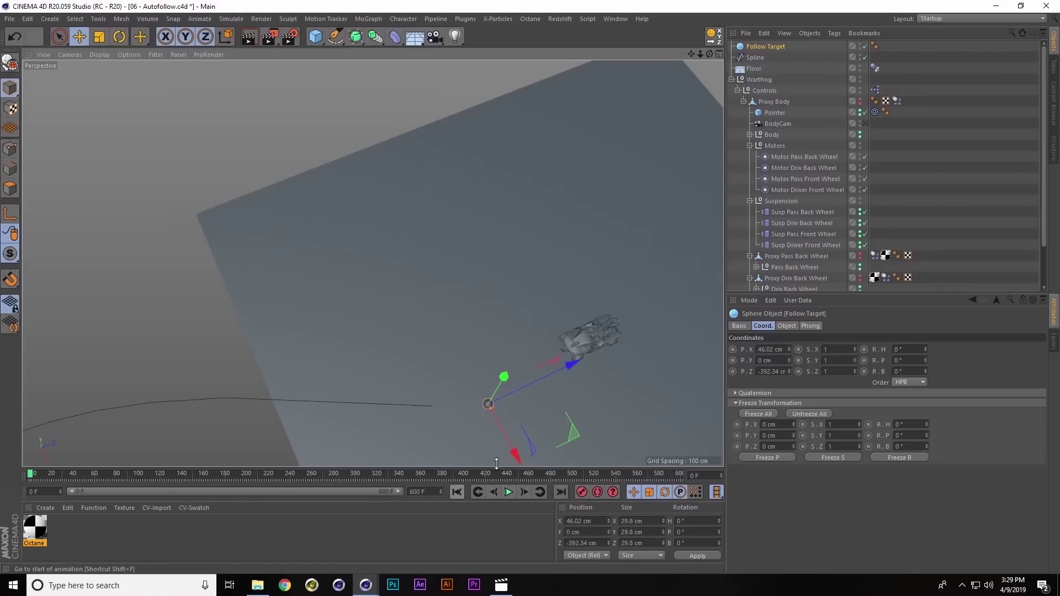
Add a Protection tag to the Pointer cube and set its rotation mode to Limit
{"action": "right_click", "coordinate": [775, 114]}
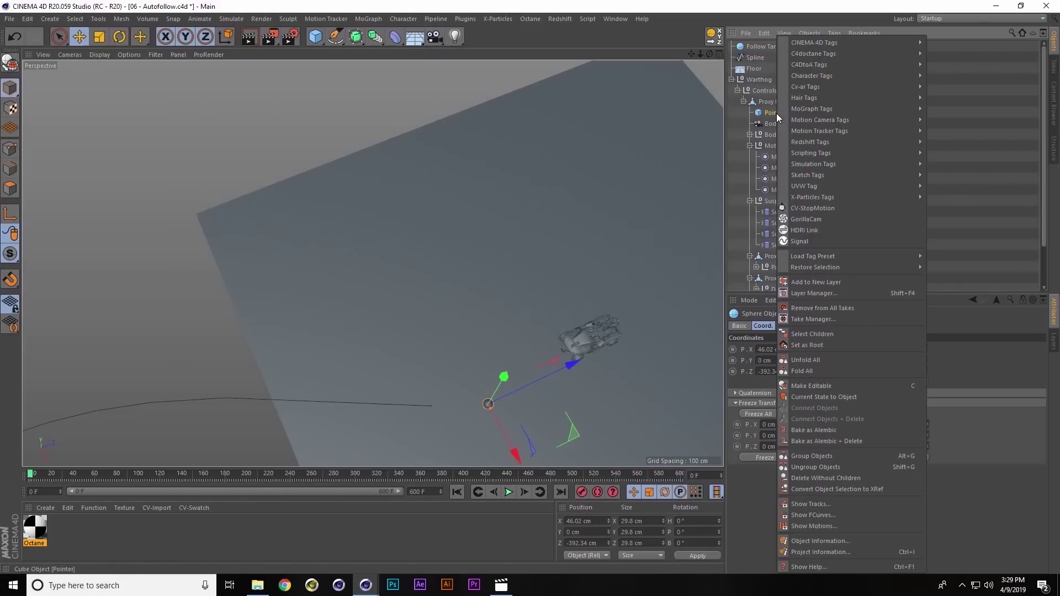
{"action": "mouse_move", "coordinate": [865, 41]}
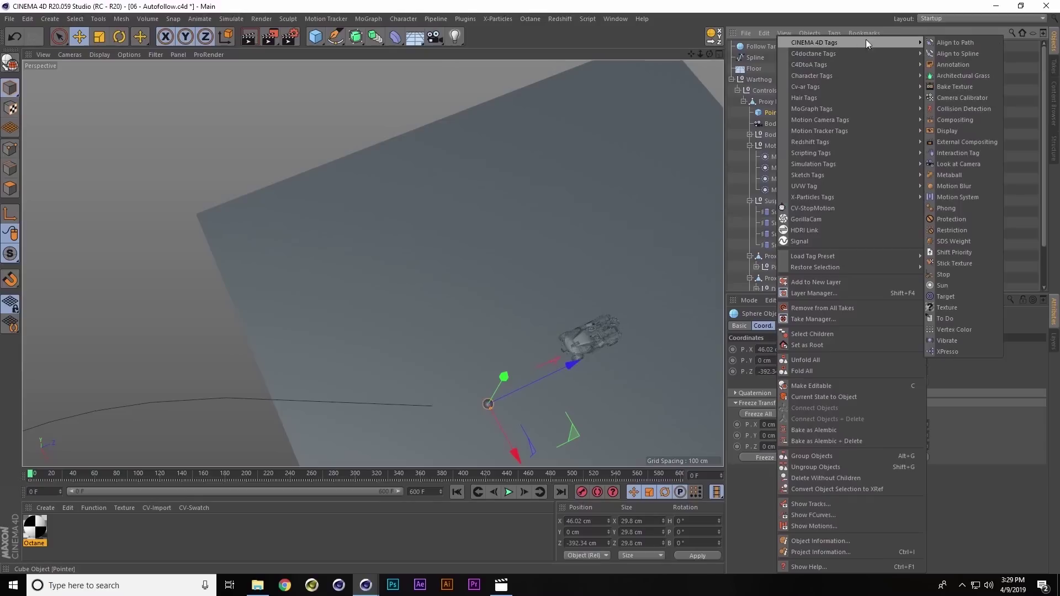
{"action": "left_click", "coordinate": [961, 220]}
{"action": "left_click", "coordinate": [767, 422]}
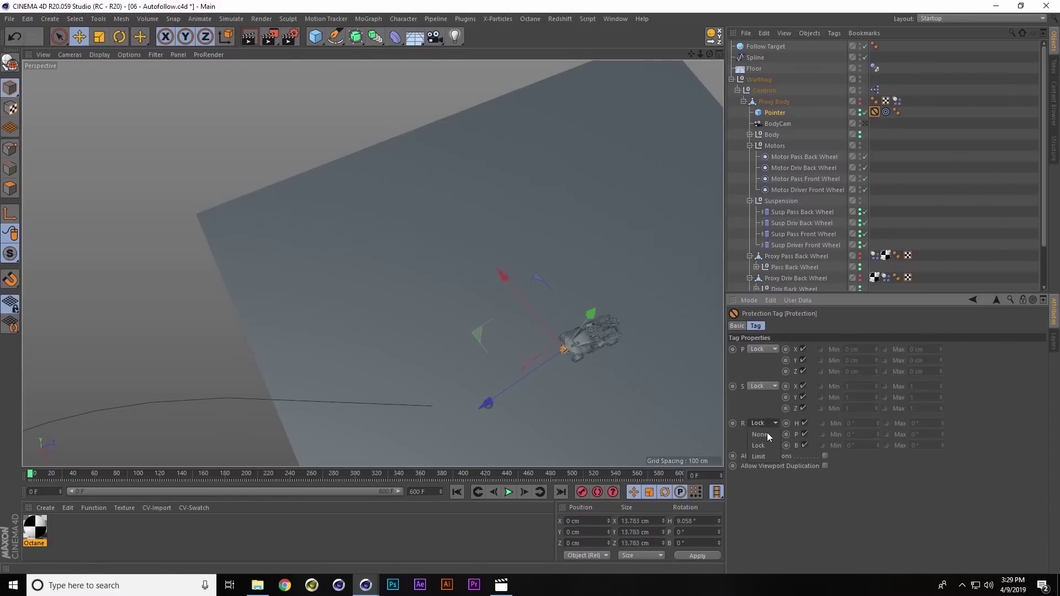
{"action": "left_click", "coordinate": [759, 456]}
Set the Protection tag's heading rotation limits to a minimum of -45° and a maximum of 45°
{"action": "left_click", "coordinate": [860, 422]}
{"action": "type", "text": "-4"}
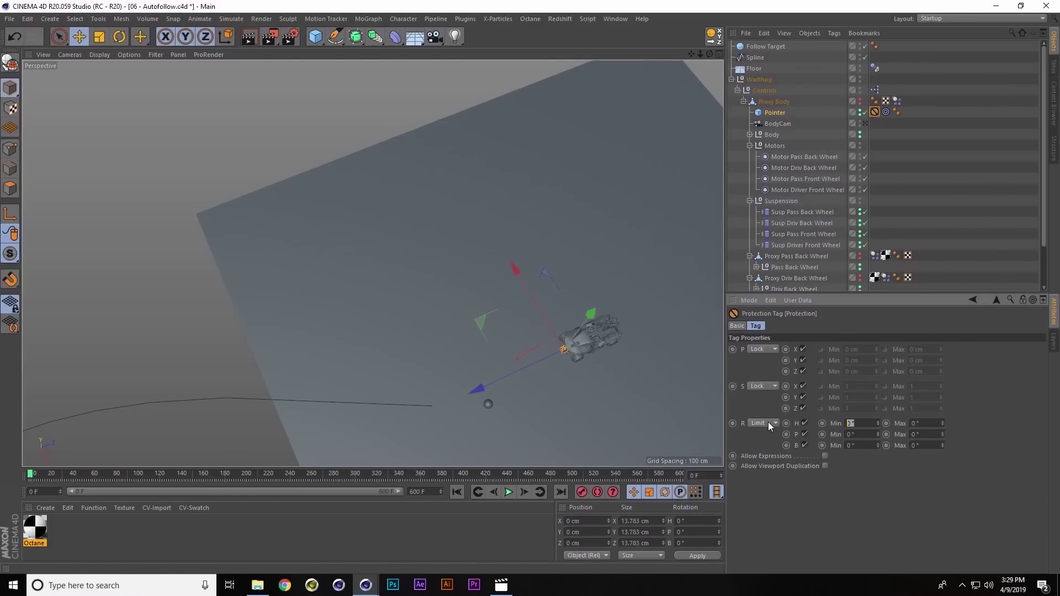
{"action": "type", "text": "5"}
{"action": "key", "text": "Tab"}
{"action": "type", "text": "4655"}
{"action": "key", "text": "Return"}
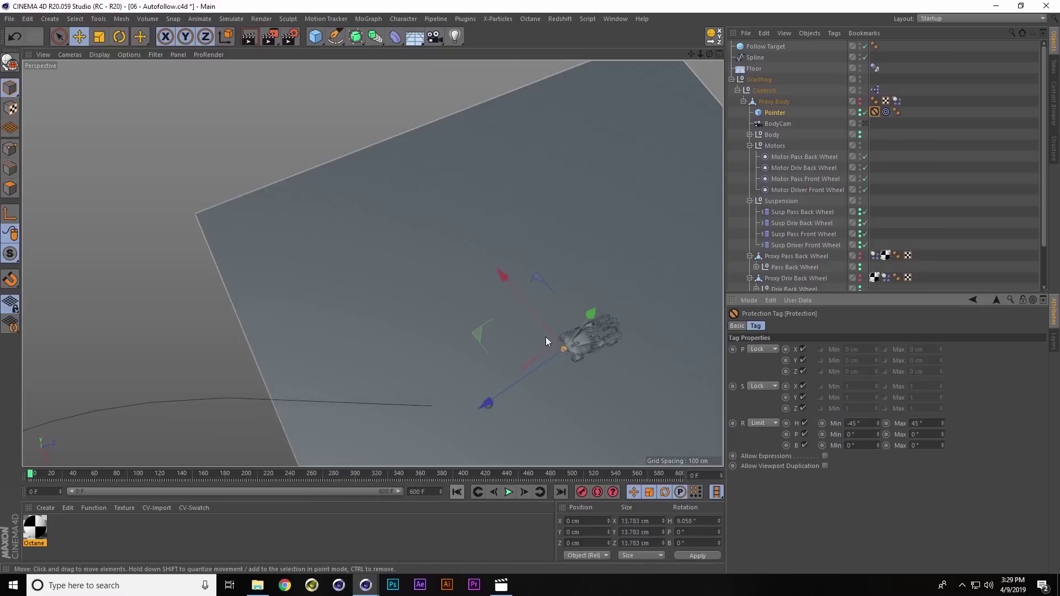
Play the animation with the Follow Target moved to about X -578 cm, Z 113 cm to test the limited steering
{"action": "left_click", "coordinate": [761, 47]}
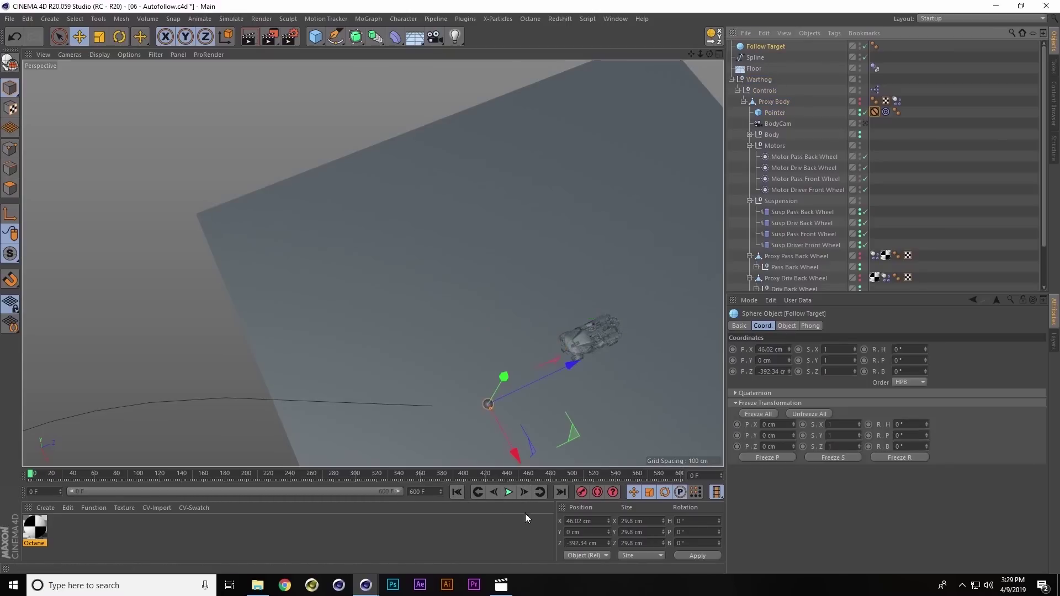
{"action": "left_click_drag", "start_coordinate": [567, 432], "coordinate": [611, 216]}
{"action": "left_click", "coordinate": [508, 492]}
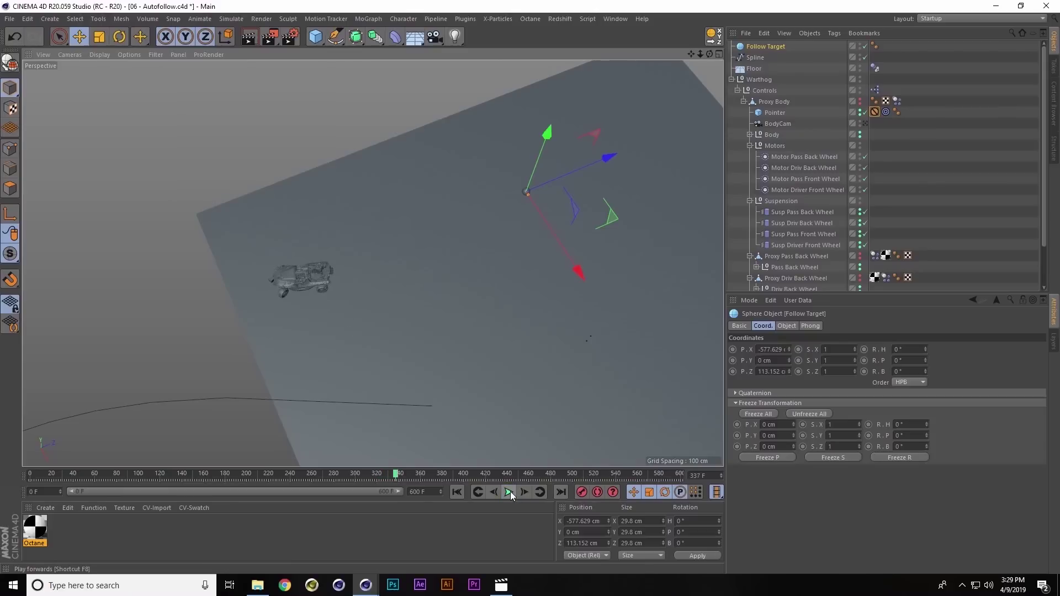